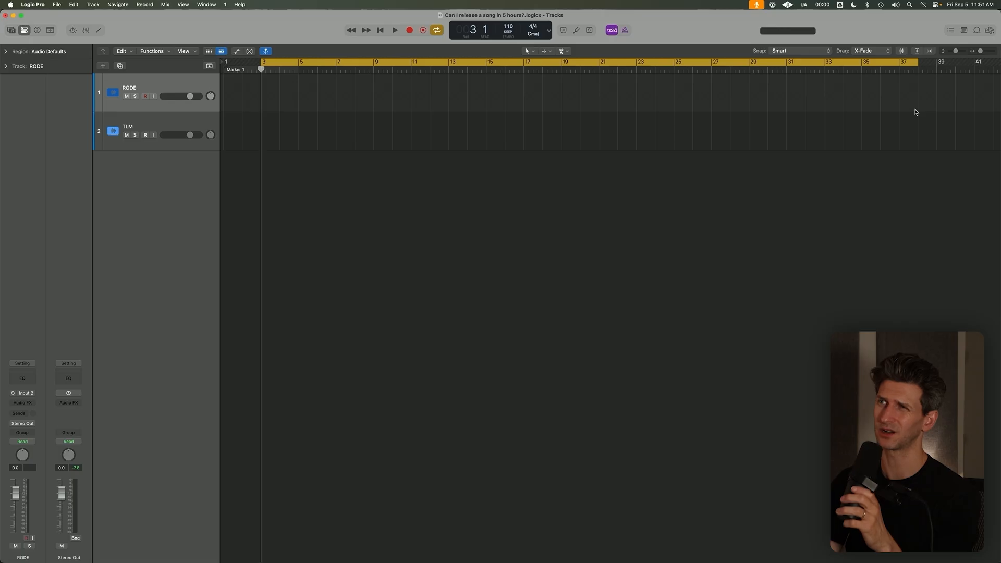
Turn off cycle mode and record a guitar take on the RODE and TLM tracks from bar 3.
{"action": "key", "text": "c"}
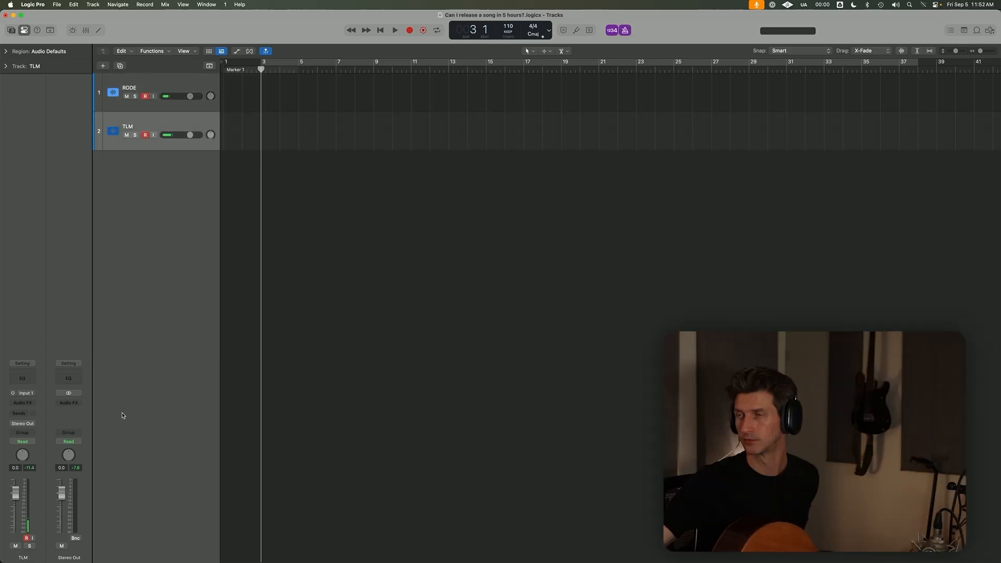
{"action": "key", "text": "r"}
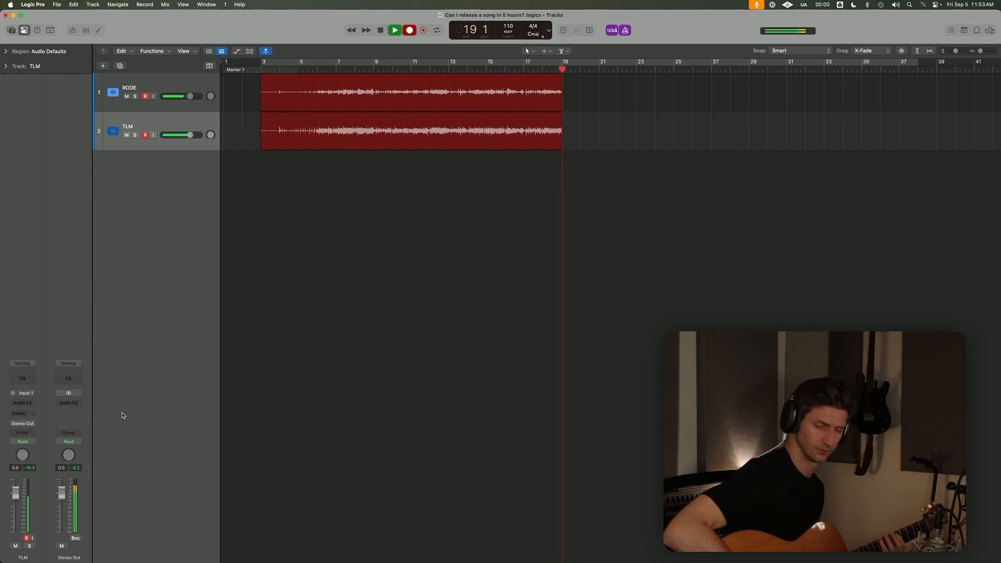
{"action": "key", "text": "space"}
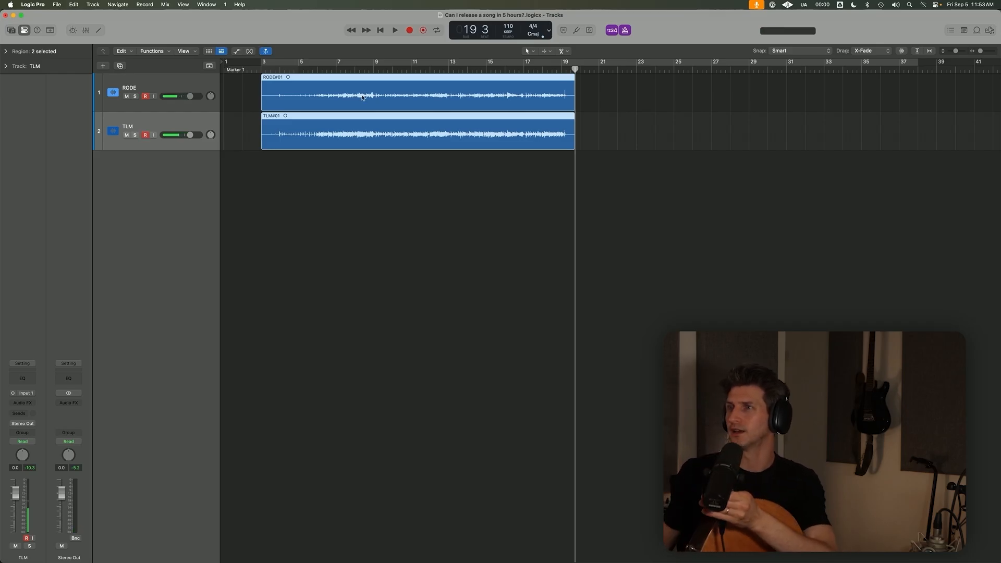
Delete both recorded regions on the RODE and TLM tracks, including their audio files on disk.
{"action": "left_click", "coordinate": [352, 68]}
{"action": "key", "text": "BackSpace"}
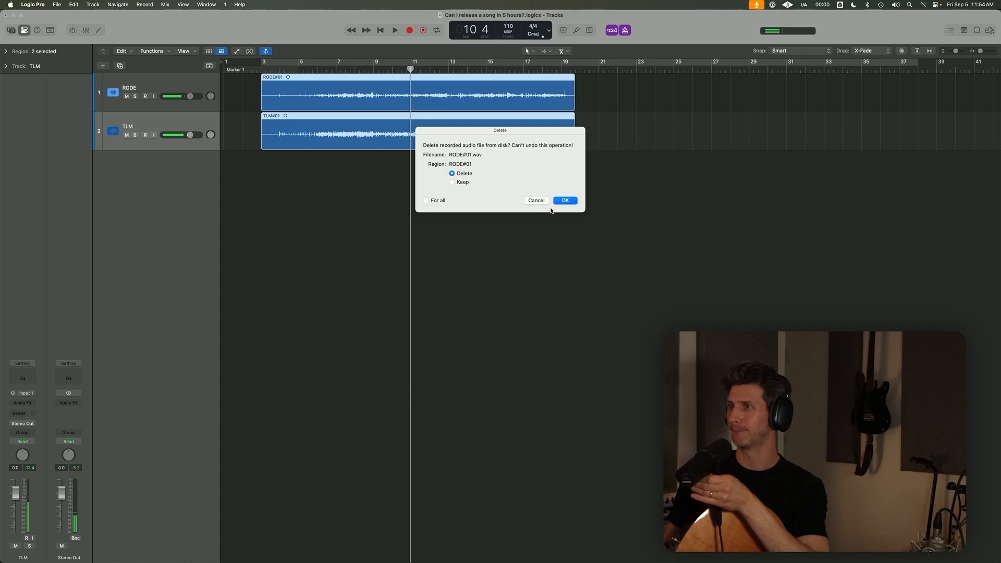
{"action": "left_click", "coordinate": [565, 201]}
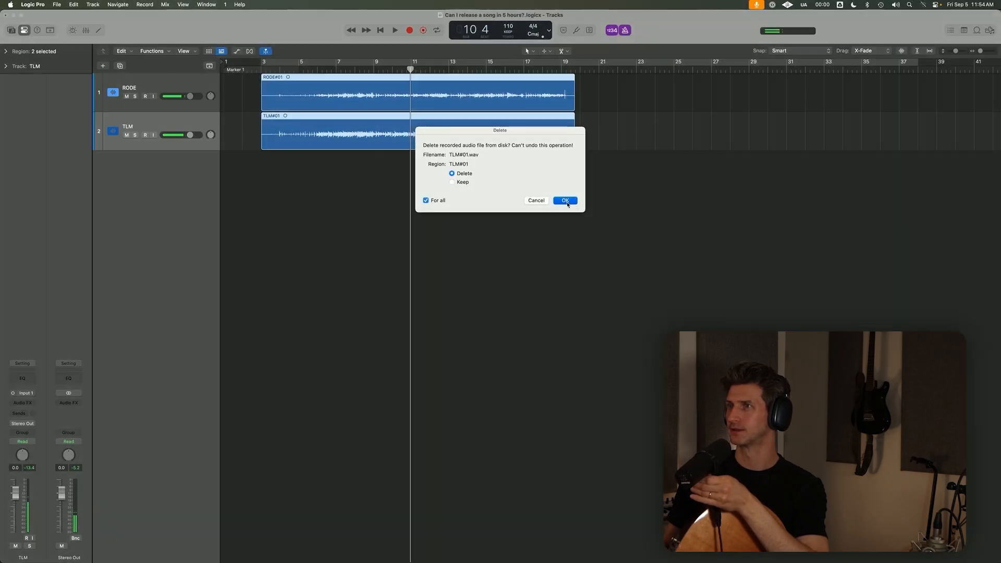
{"action": "left_click", "coordinate": [565, 201]}
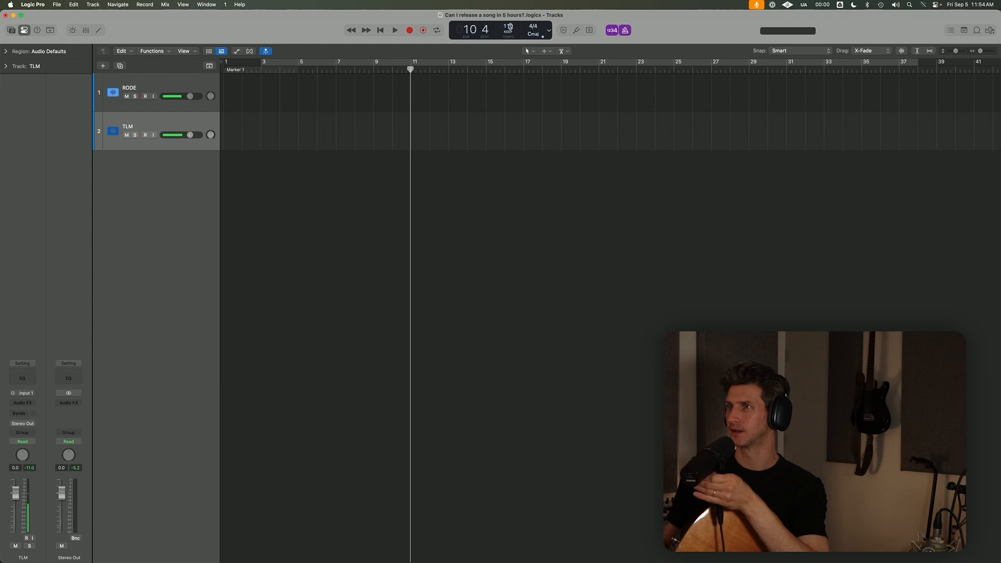
Set the project tempo to 108 BPM.
{"action": "double_click", "coordinate": [510, 26]}
{"action": "type", "text": "108"}
{"action": "key", "text": "Return"}
Record a new guitar take on the RODE and TLM tracks from bar 3 and return the playhead there.
{"action": "left_click", "coordinate": [262, 69]}
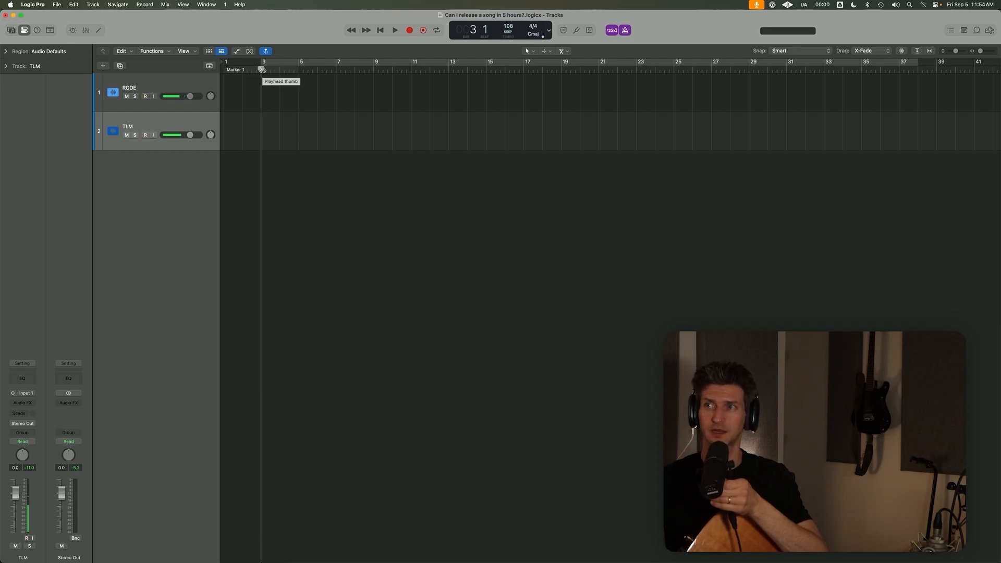
{"action": "key", "text": "r"}
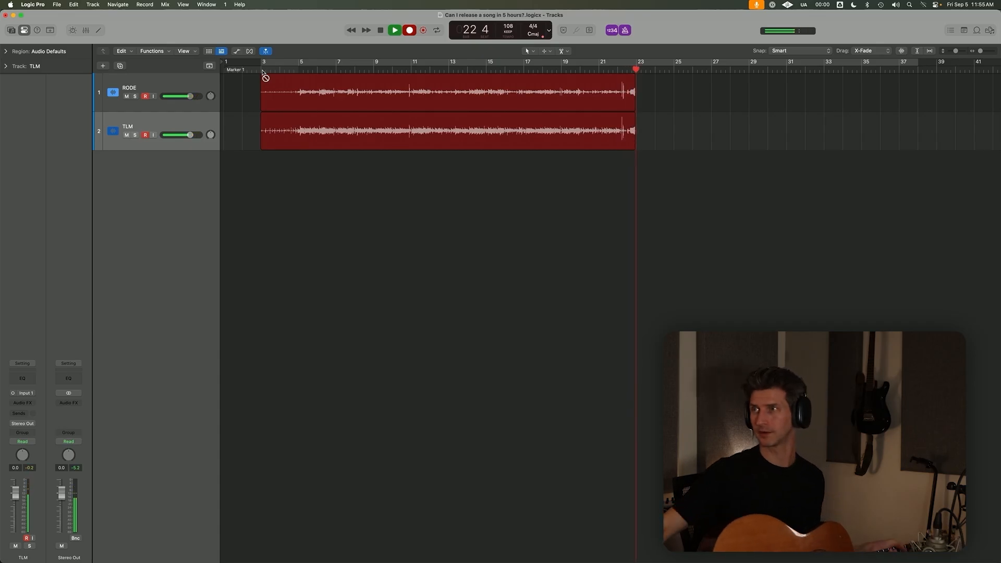
{"action": "key", "text": "space"}
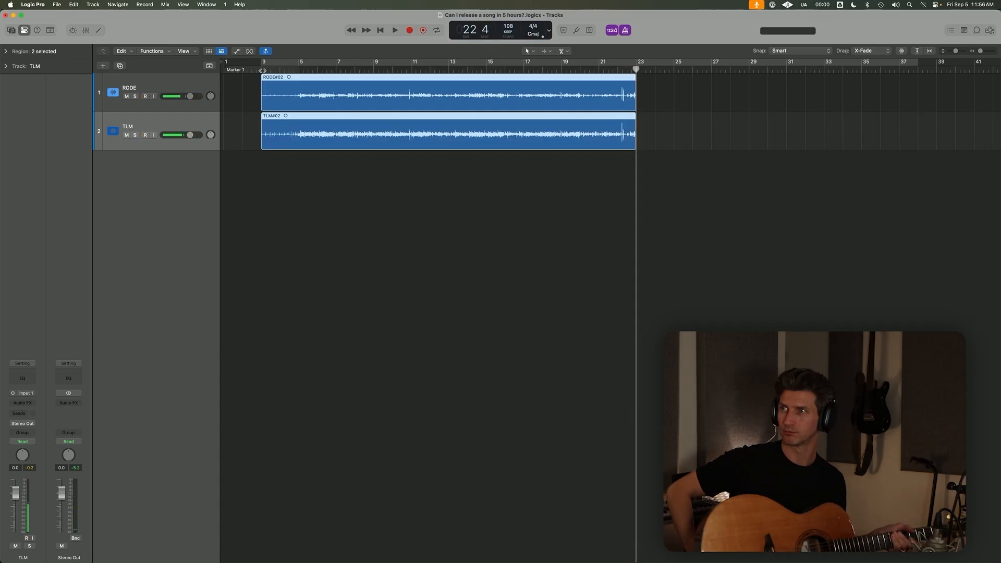
{"action": "left_click", "coordinate": [263, 71]}
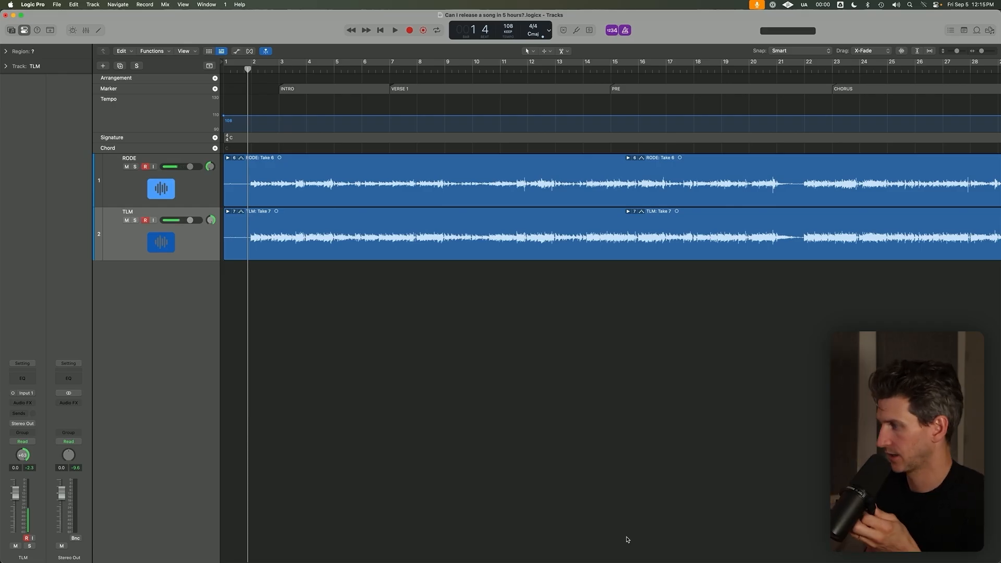
Play back RODE Take 6 and TLM Take 7 through the intro.
{"action": "key", "text": "space"}
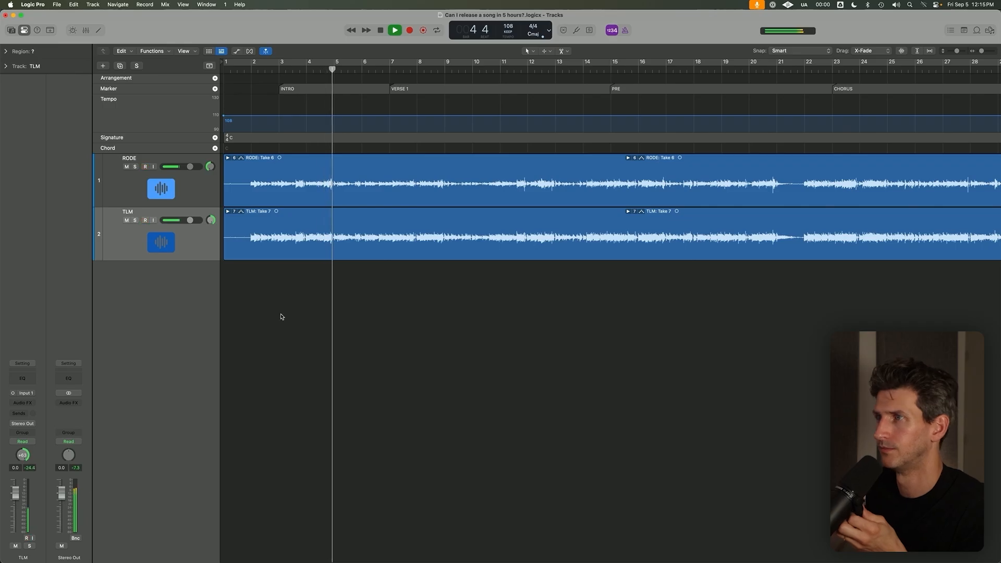
{"action": "key", "text": "space"}
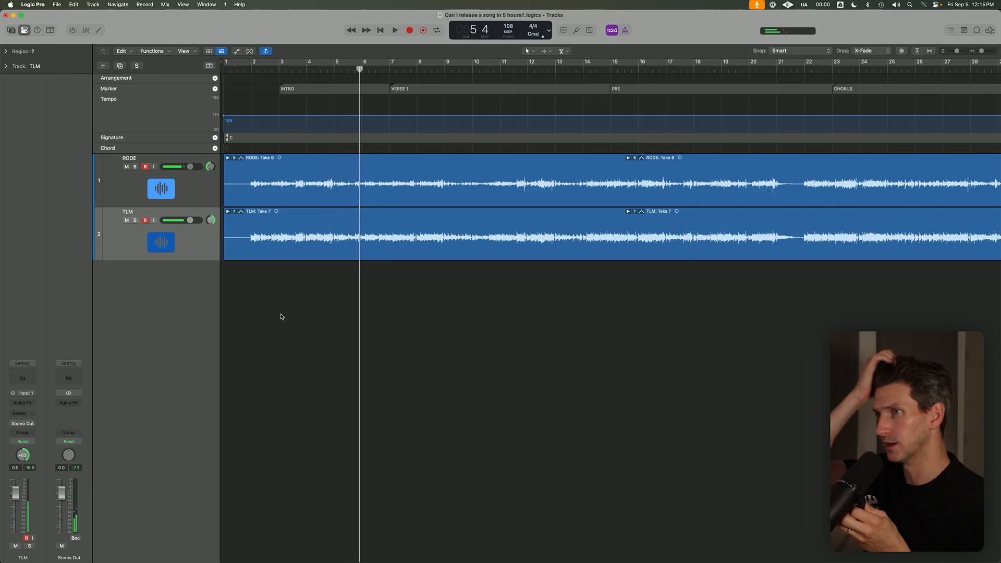
Switch the first take folders on the RODE and TLM tracks to Take 1.
{"action": "left_click", "coordinate": [235, 157]}
{"action": "key", "text": "Escape"}
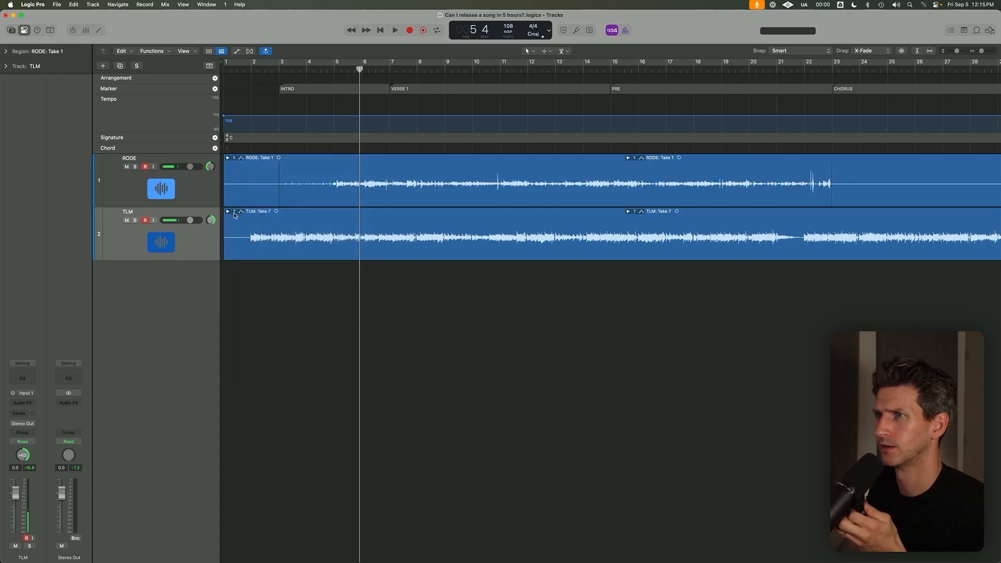
{"action": "left_click", "coordinate": [234, 212]}
{"action": "left_click", "coordinate": [257, 275]}
Listen to Take 1 on both tracks through the intro and return the playhead to bar 3.
{"action": "left_click", "coordinate": [317, 71]}
{"action": "key", "text": "space"}
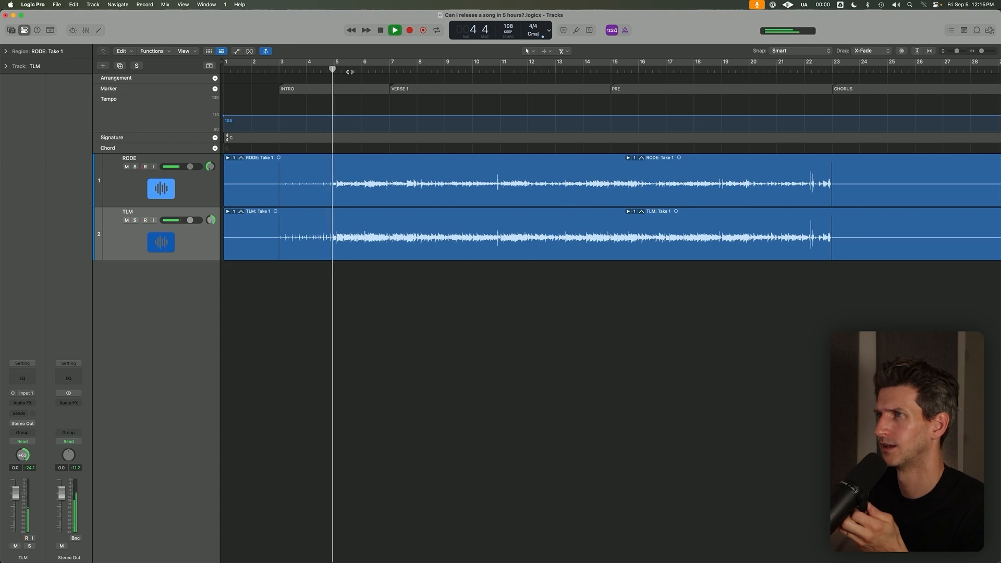
{"action": "key", "text": "space"}
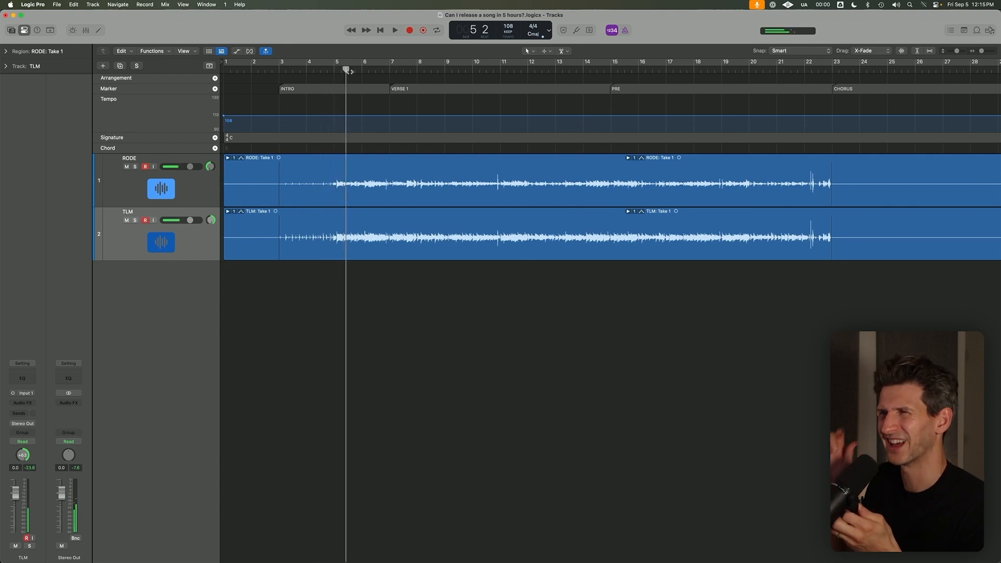
{"action": "key", "text": "space"}
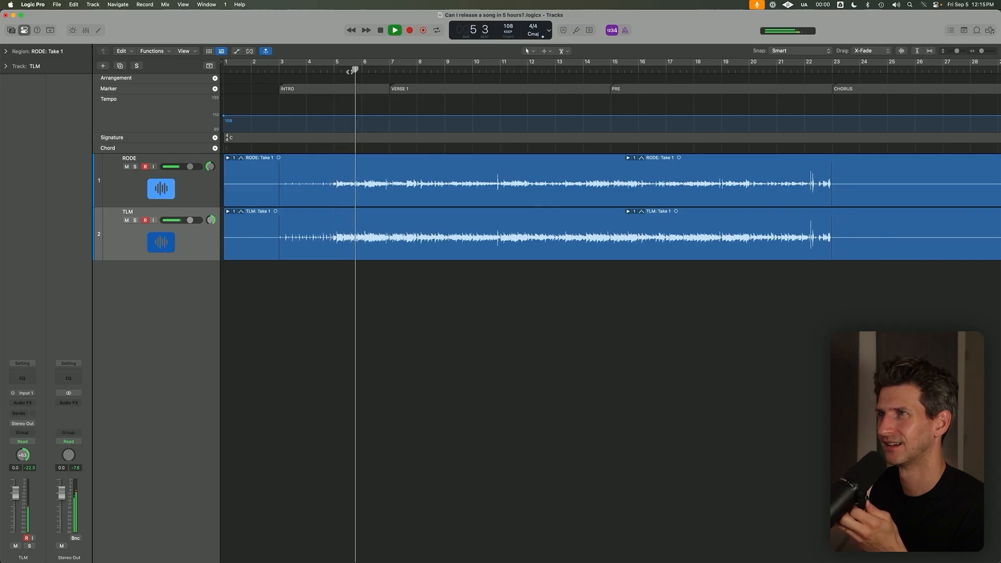
{"action": "key", "text": "space"}
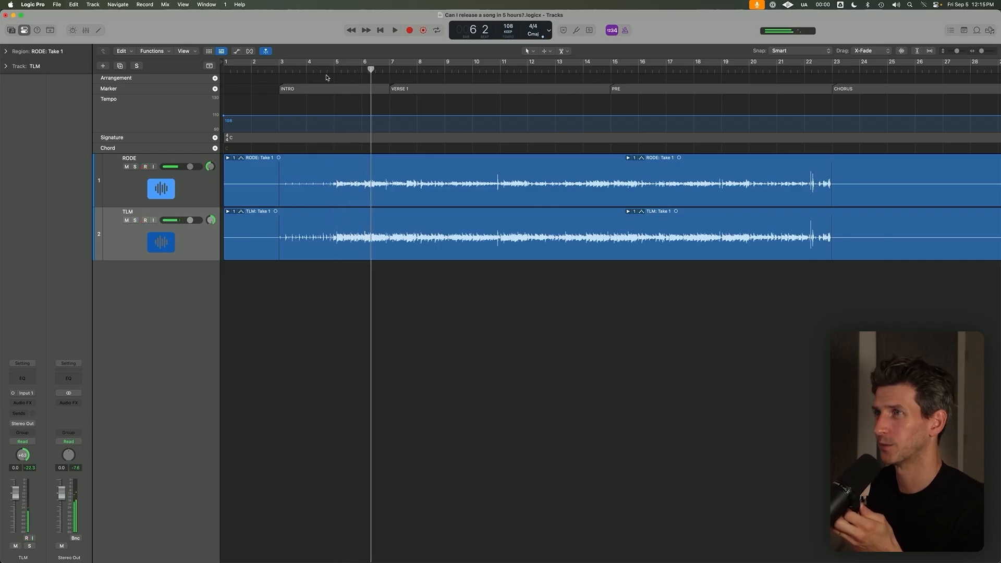
{"action": "left_click", "coordinate": [279, 67]}
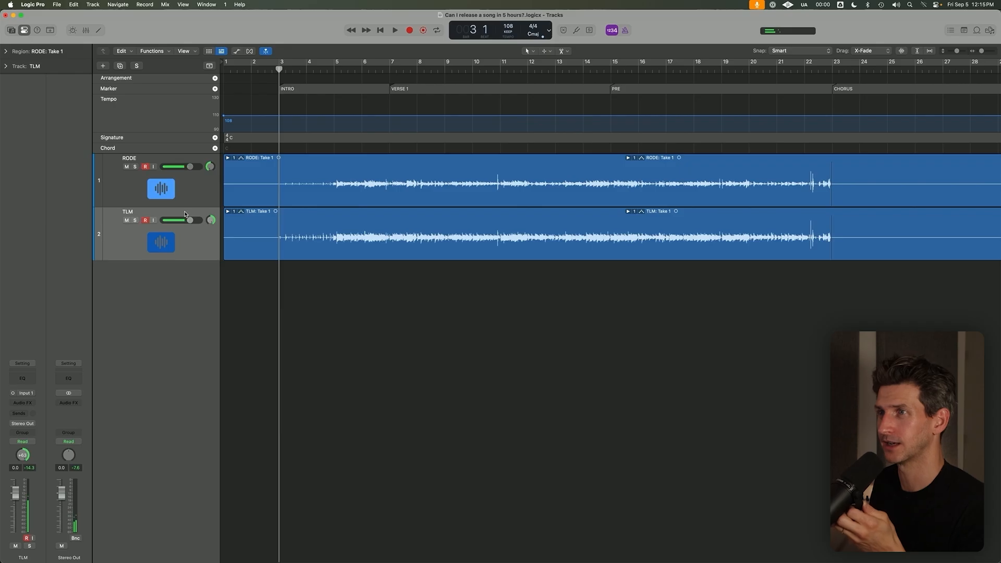
Switch the first RODE take folder to Take 5 and then to Take 6.
{"action": "left_click", "coordinate": [235, 158]}
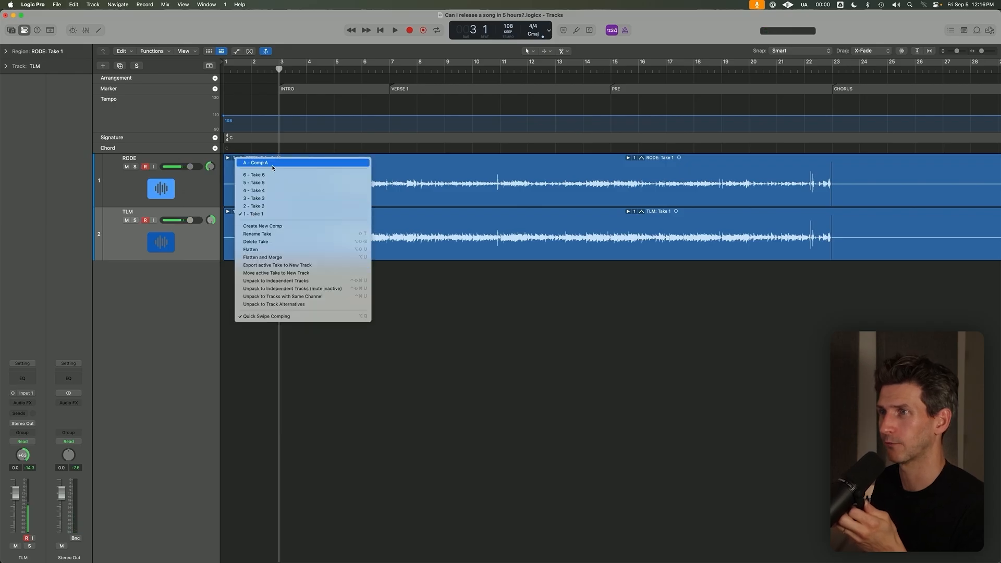
{"action": "left_click", "coordinate": [252, 183]}
{"action": "left_click", "coordinate": [235, 159]}
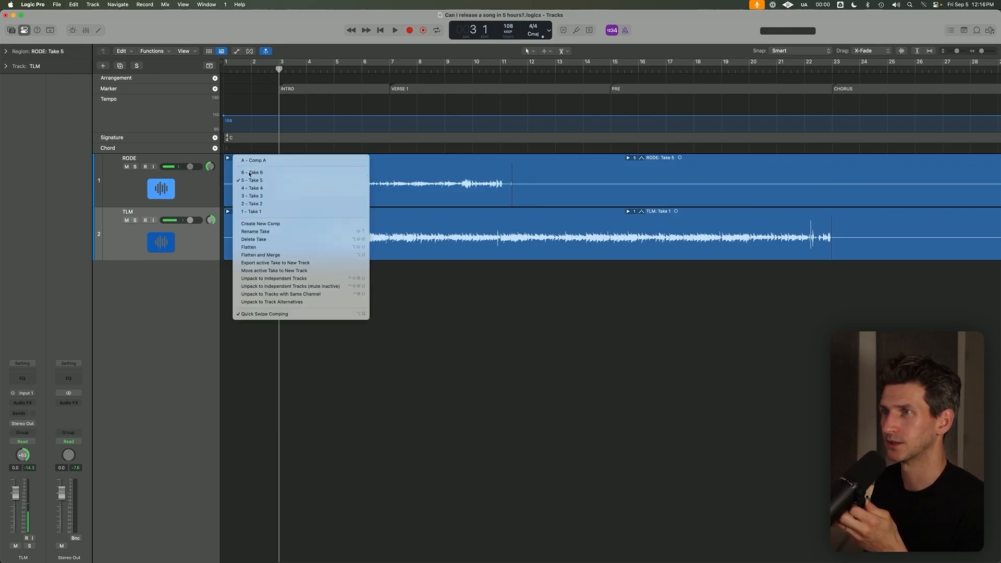
{"action": "left_click", "coordinate": [253, 180]}
{"action": "left_click", "coordinate": [234, 212]}
{"action": "left_click", "coordinate": [238, 156]}
{"action": "left_click", "coordinate": [236, 156]}
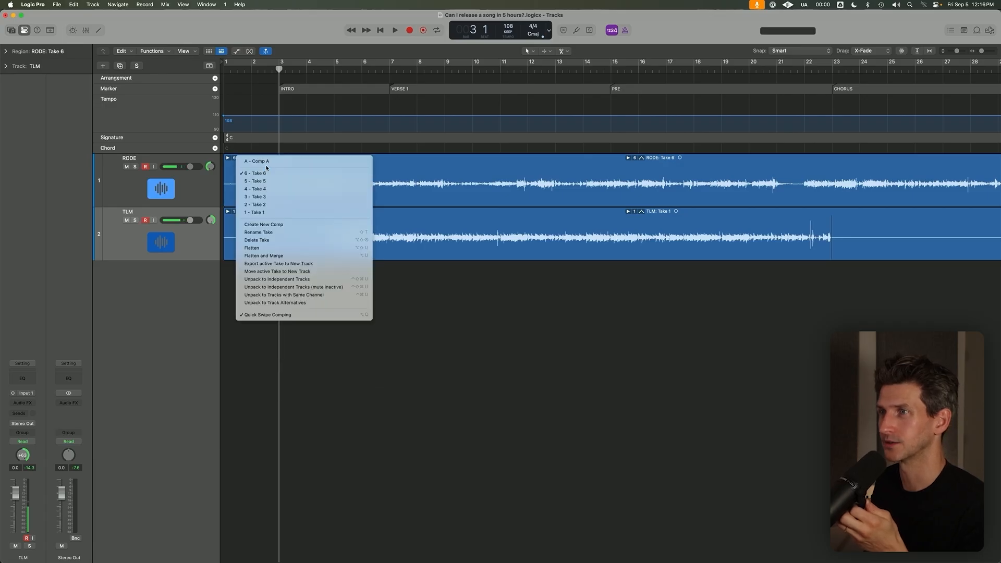
Switch the first TLM take folder to Take 6 and then to Take 7.
{"action": "left_click", "coordinate": [235, 213]}
{"action": "left_click", "coordinate": [235, 211]}
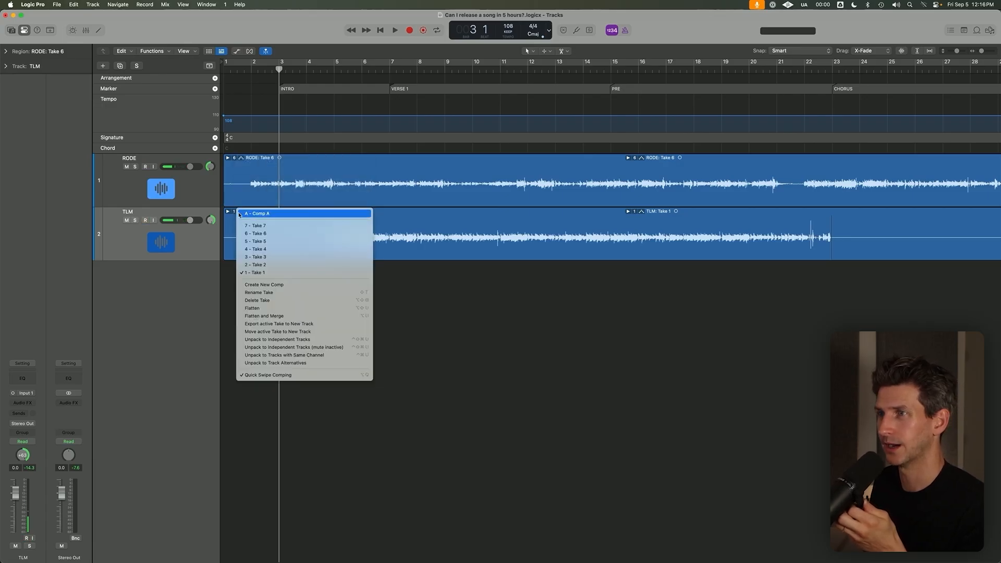
{"action": "left_click", "coordinate": [260, 234]}
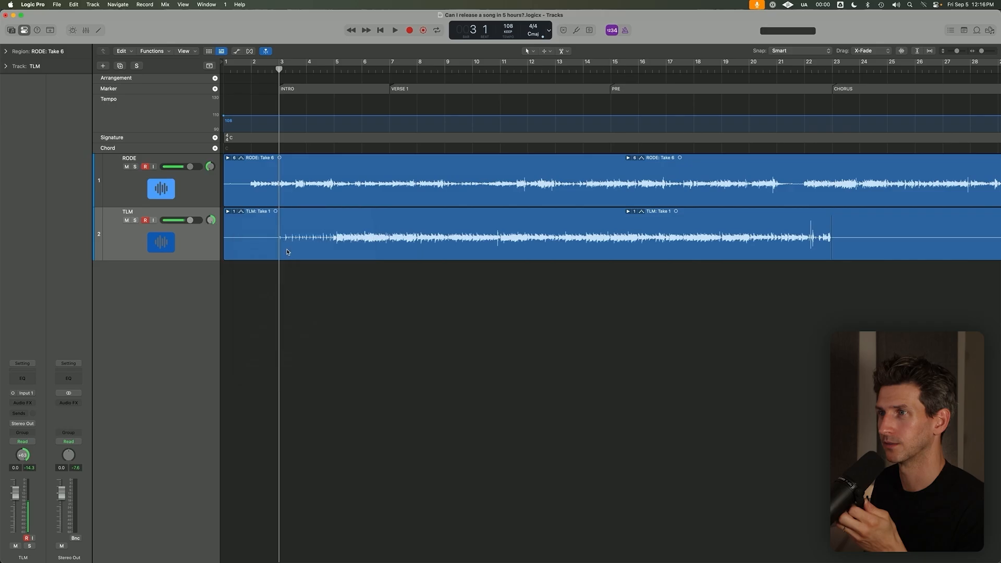
{"action": "left_click", "coordinate": [236, 212]}
{"action": "left_click", "coordinate": [255, 226]}
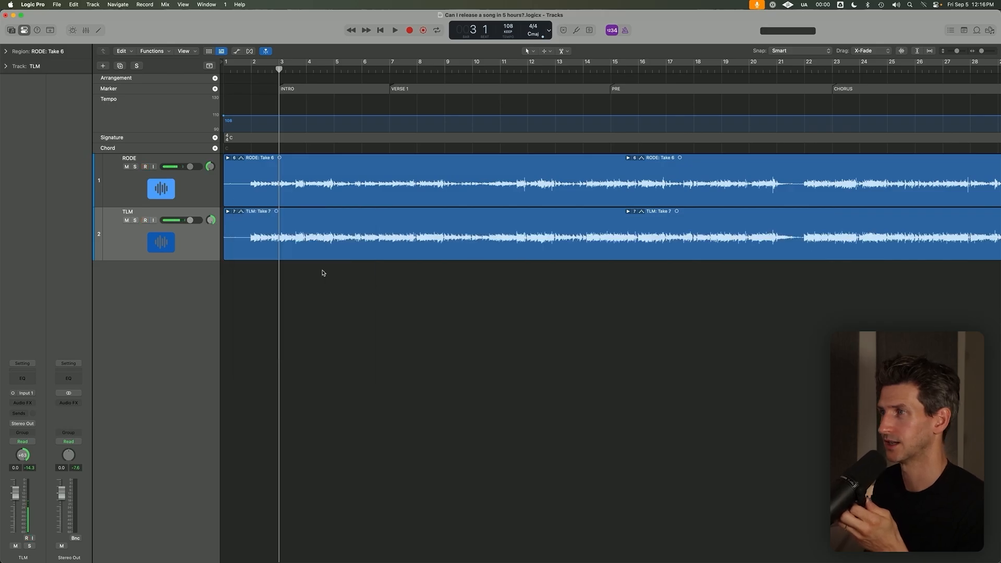
Delete the second take folder on the RODE track.
{"action": "scroll", "coordinate": [323, 273], "scroll_direction": "down", "scroll_amount": 5}
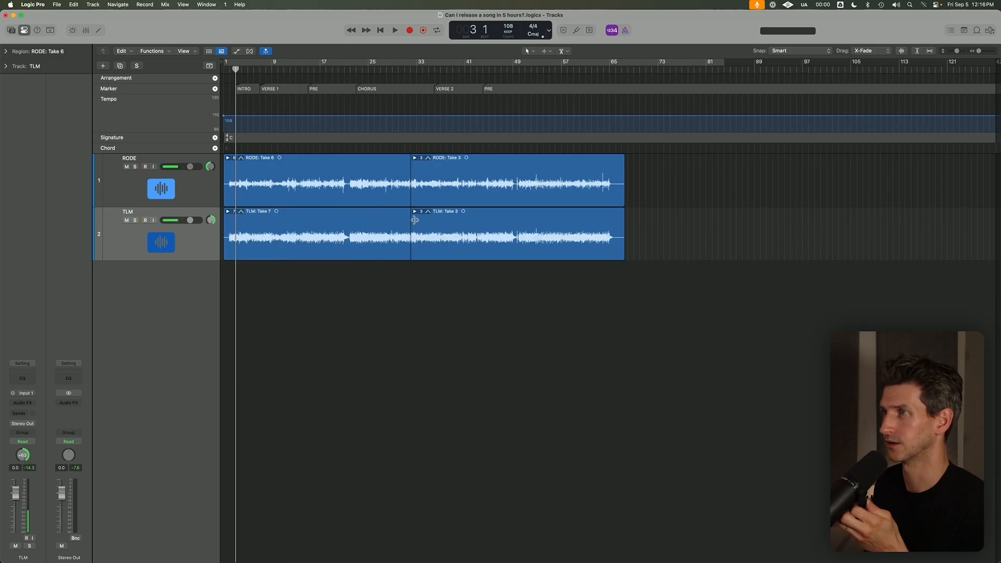
{"action": "left_click", "coordinate": [360, 192]}
{"action": "left_click", "coordinate": [447, 194]}
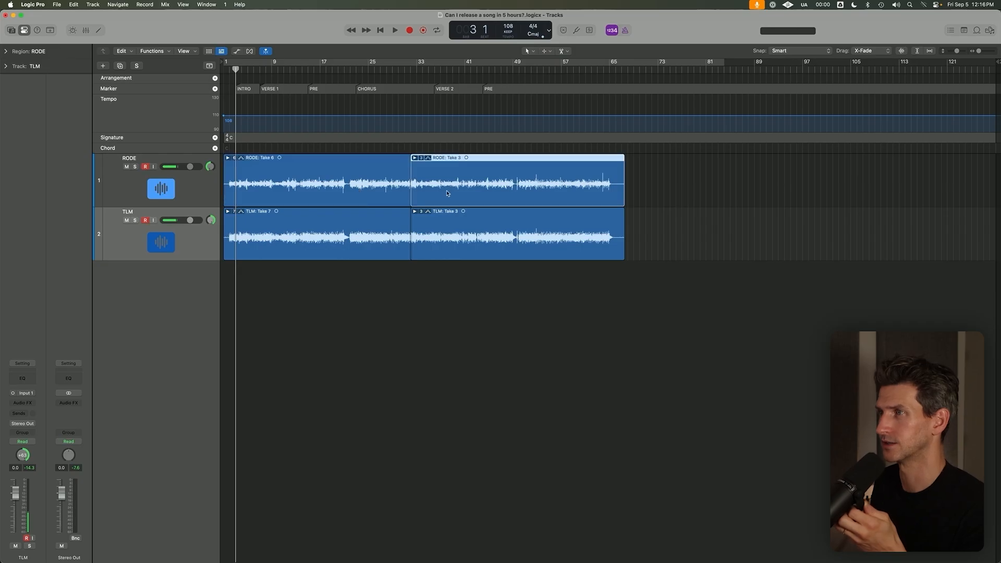
{"action": "left_click", "coordinate": [419, 158]}
{"action": "left_click", "coordinate": [388, 171]}
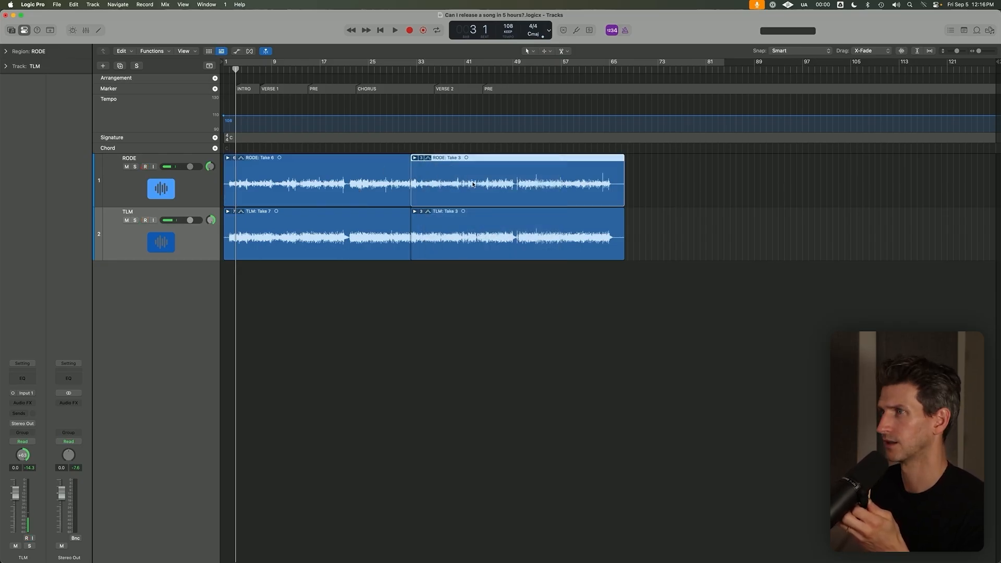
{"action": "left_click", "coordinate": [578, 195]}
{"action": "key", "text": "Delete"}
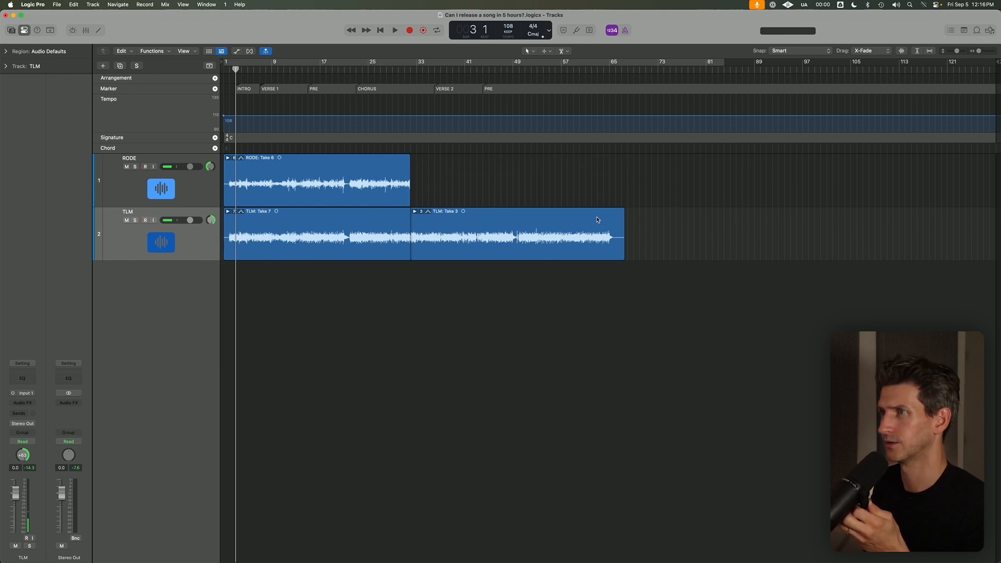
Extend the remaining RODE take folder to about bar 79 and try extending the first TLM folder as well.
{"action": "left_click_drag", "start_coordinate": [410, 203], "coordinate": [699, 202]}
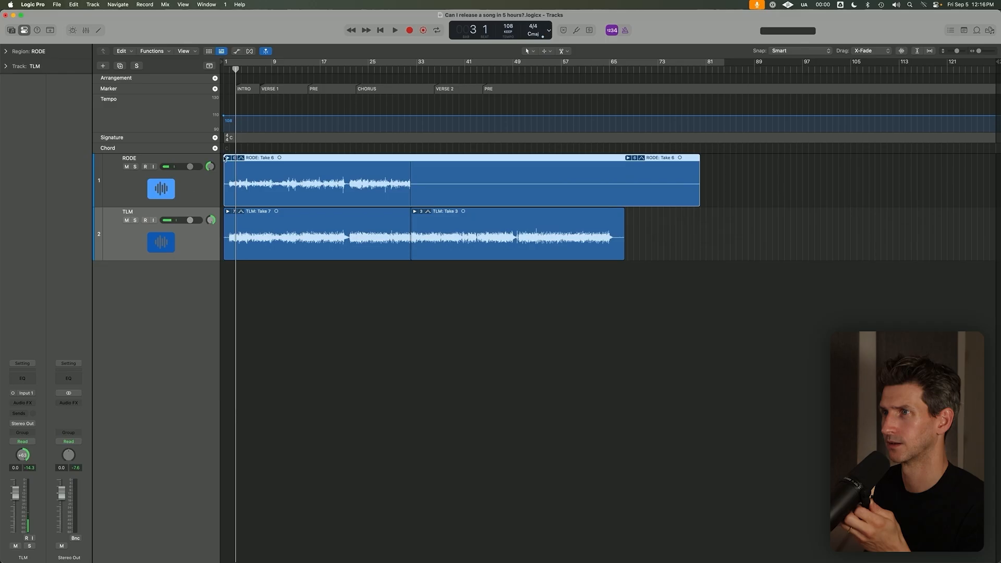
{"action": "left_click", "coordinate": [227, 158]}
{"action": "left_click_drag", "start_coordinate": [409, 244], "coordinate": [527, 247]}
Undo the take folder extension, the RODE folder deletion and the preceding take switches.
{"action": "key", "text": "super+z"}
{"action": "key", "text": "super+z"}
{"action": "key", "text": "super+z"}
{"action": "key", "text": "super+z"}
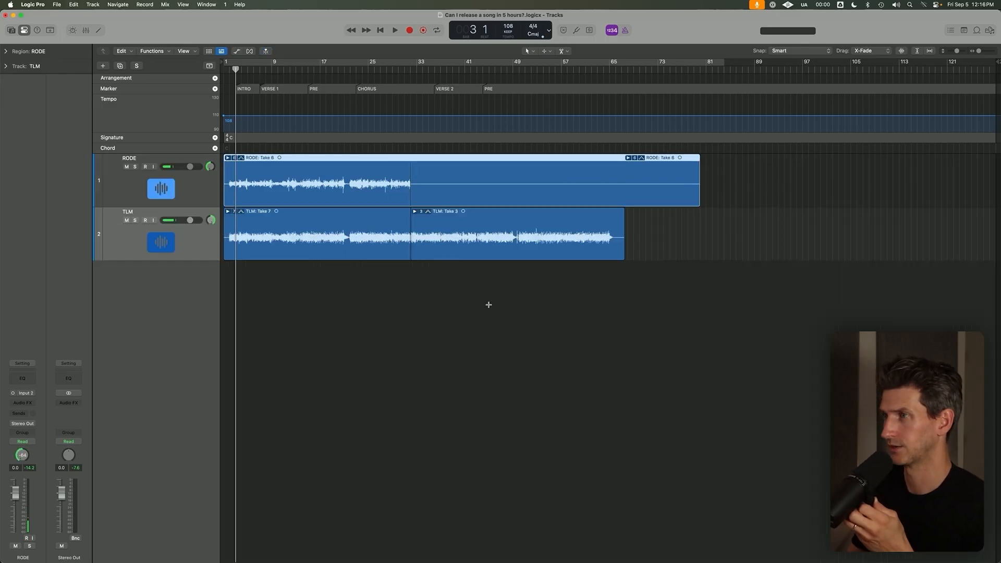
{"action": "key", "text": "super+z"}
{"action": "key", "text": "super+z"}
{"action": "key", "text": "super+z"}
{"action": "key", "text": "super+z"}
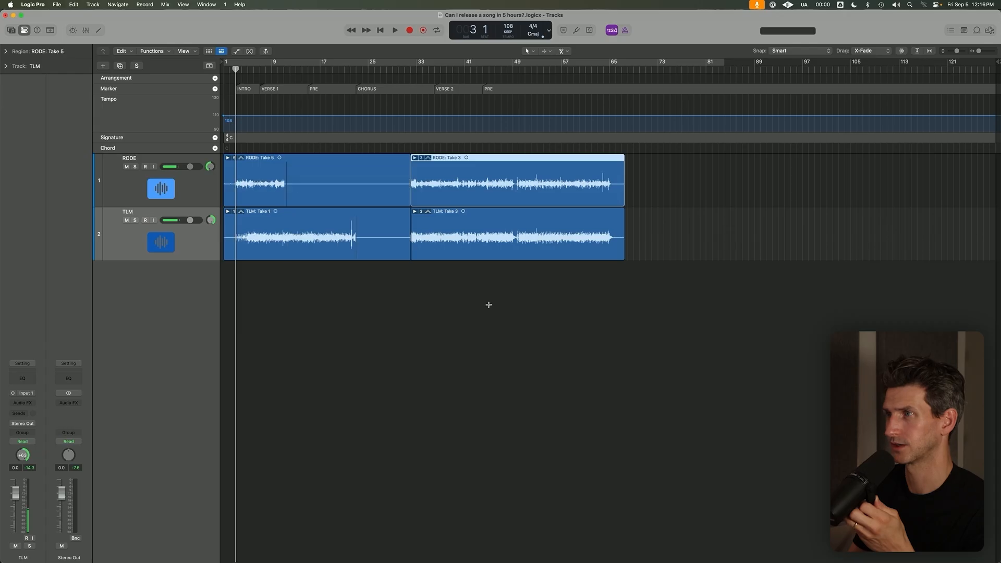
Expand the first TLM take folder and examine the project's undo history.
{"action": "left_click", "coordinate": [428, 410]}
{"action": "left_click", "coordinate": [228, 372]}
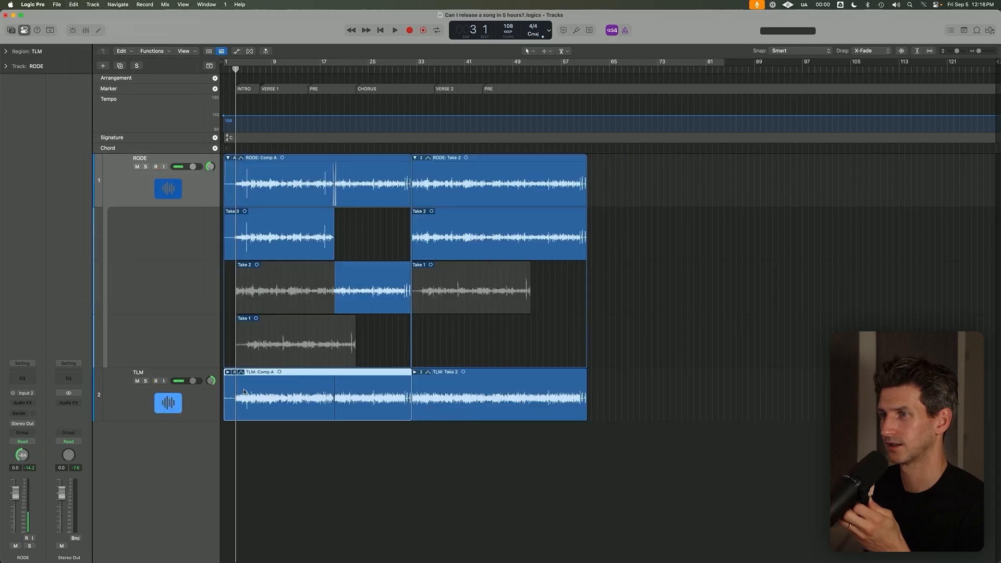
{"action": "left_click", "coordinate": [74, 4]}
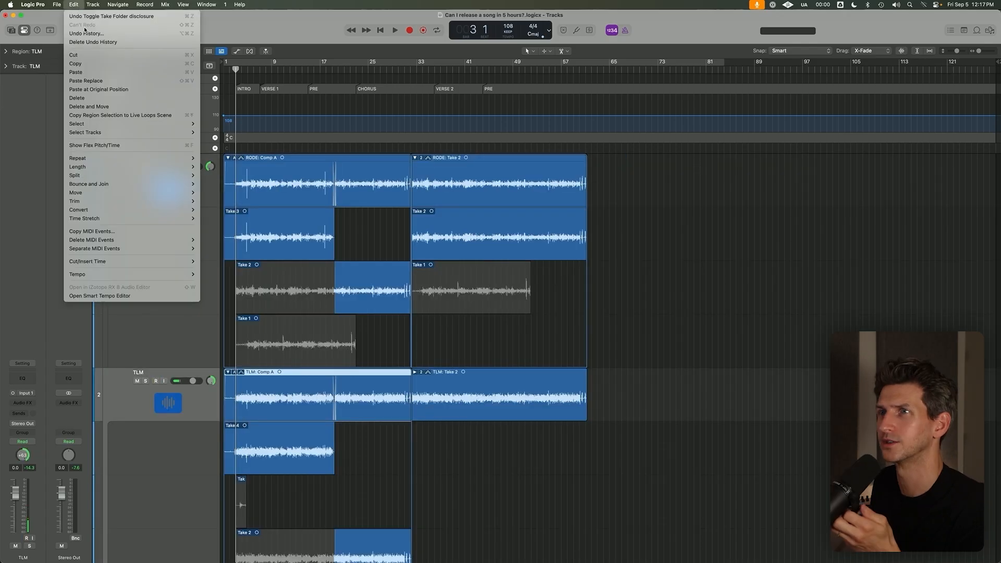
{"action": "left_click", "coordinate": [94, 33]}
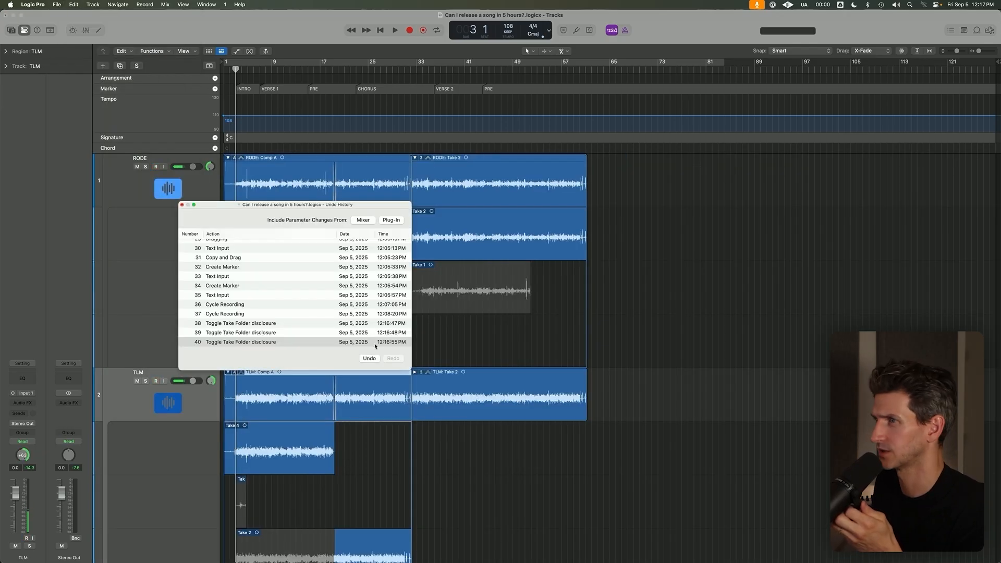
{"action": "left_click", "coordinate": [240, 277]}
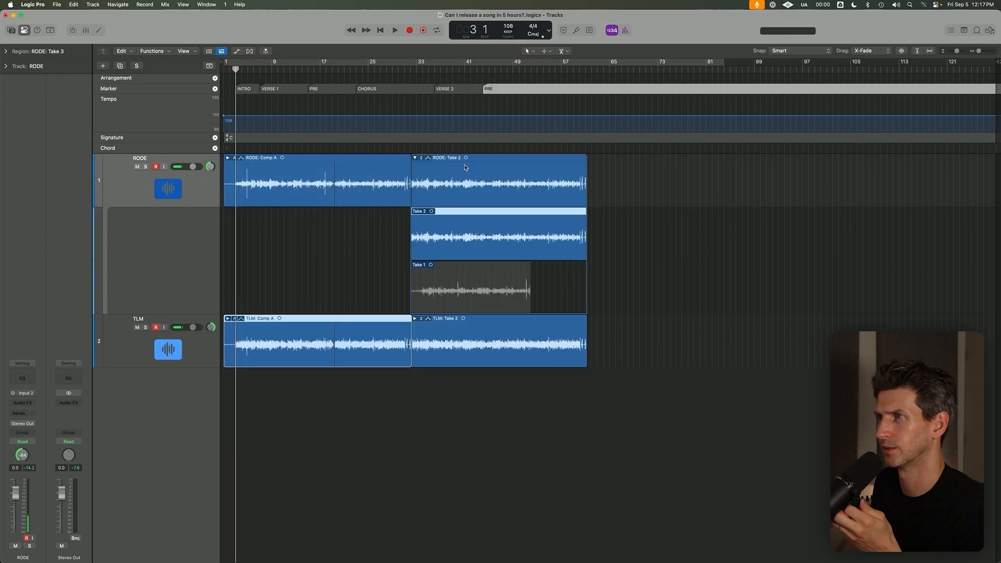
Collapse the second RODE take folder and open the take list of the first RODE folder.
{"action": "left_click", "coordinate": [438, 160]}
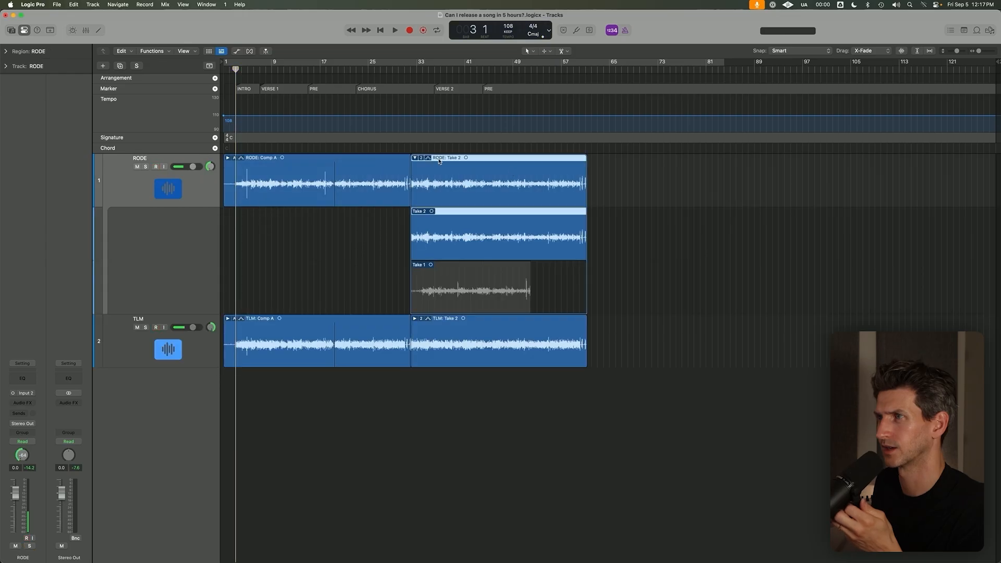
{"action": "left_click", "coordinate": [415, 158]}
{"action": "left_click", "coordinate": [295, 159]}
{"action": "left_click", "coordinate": [234, 158]}
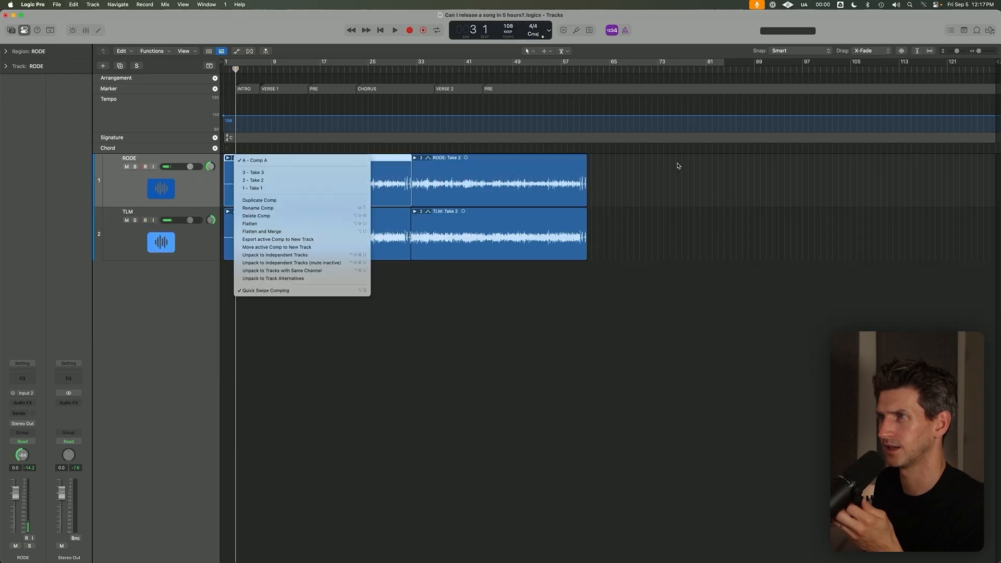
Close the RODE take list and play the RODE and TLM Comp A takes through the intro into the first verse.
{"action": "left_click", "coordinate": [679, 164]}
{"action": "left_click", "coordinate": [335, 311]}
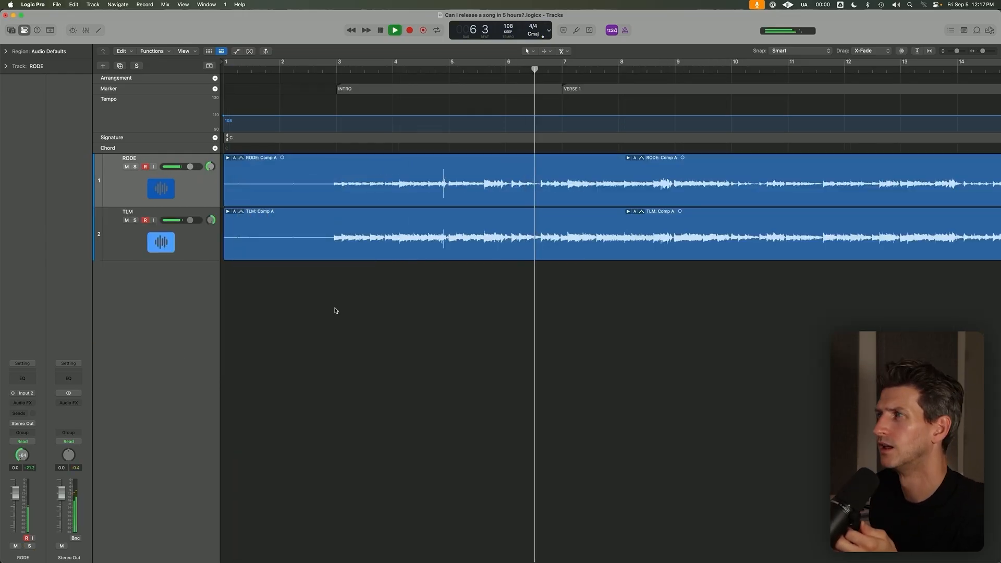
{"action": "key", "text": "space"}
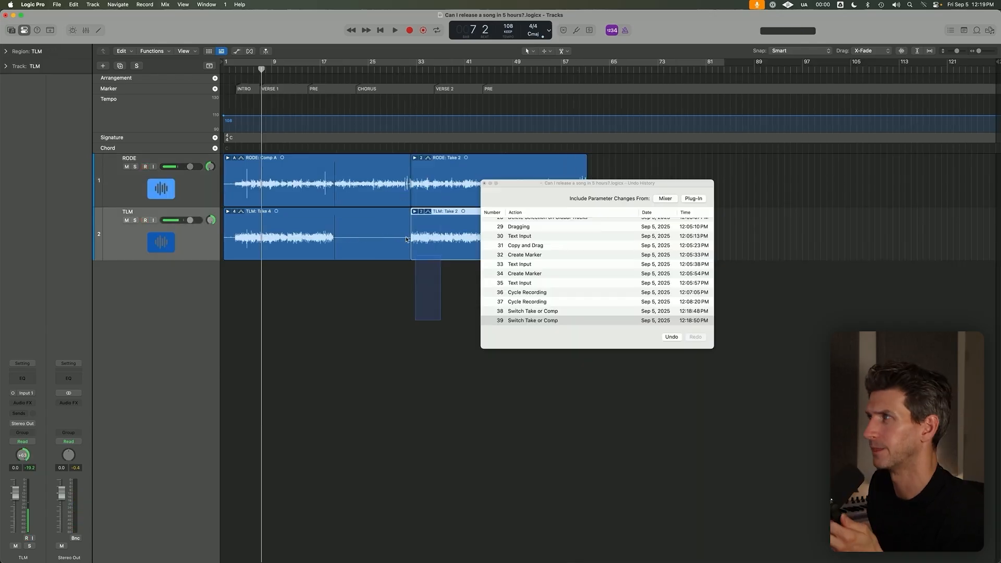
{"action": "left_click", "coordinate": [374, 311]}
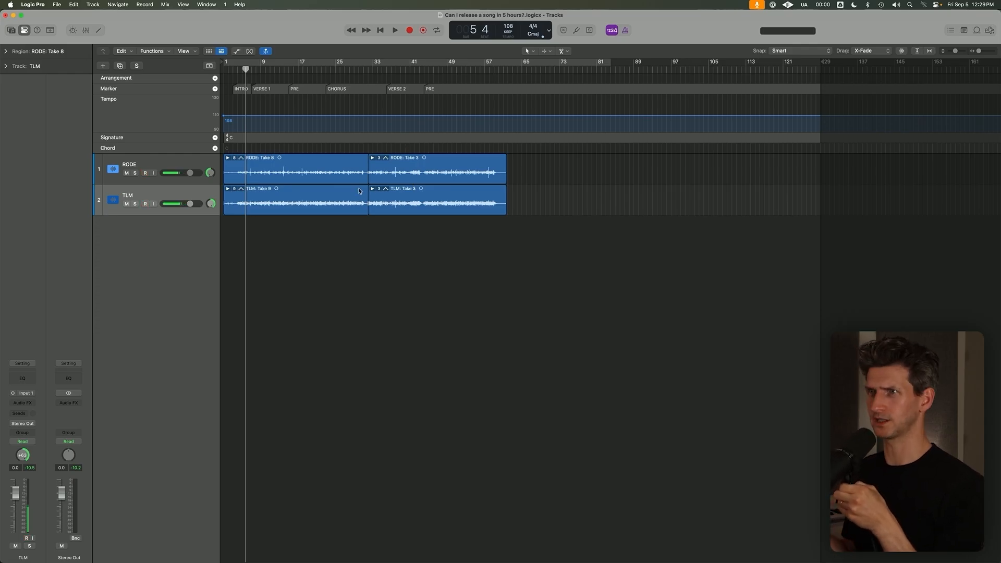
Show the project's event list and move the playhead to the INTRO marker at bar 3.
{"action": "left_click", "coordinate": [951, 29]}
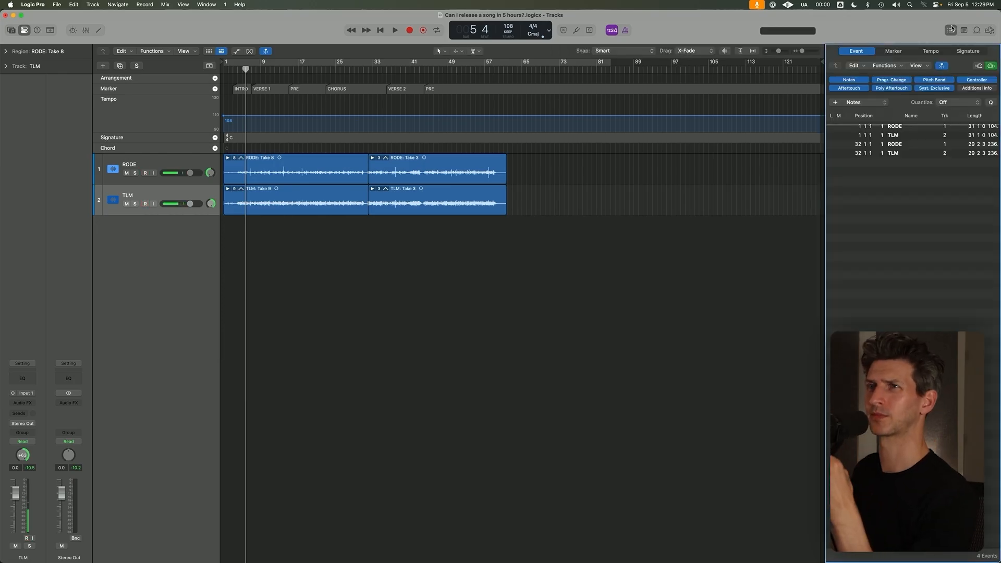
{"action": "left_click", "coordinate": [348, 271]}
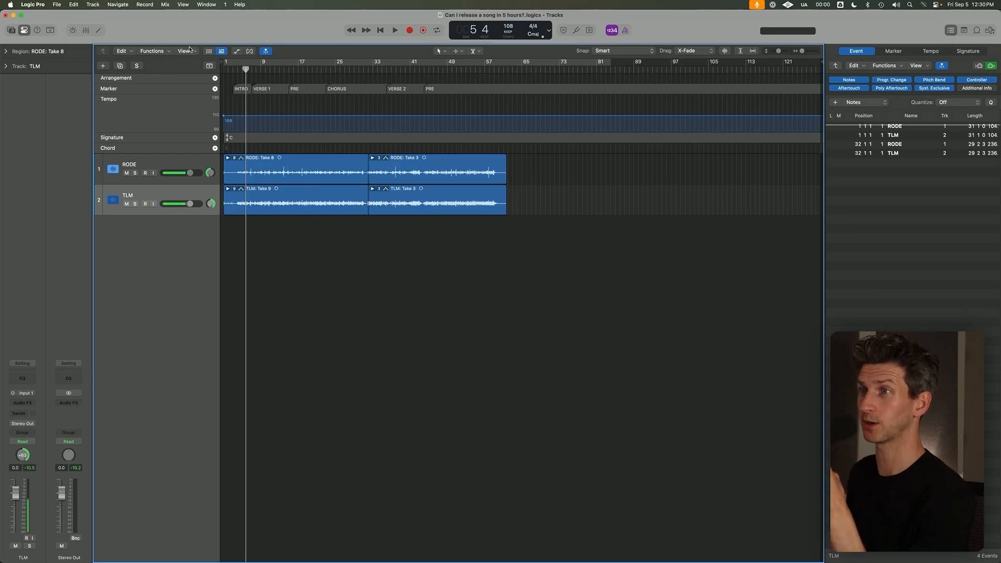
{"action": "left_click", "coordinate": [233, 68]}
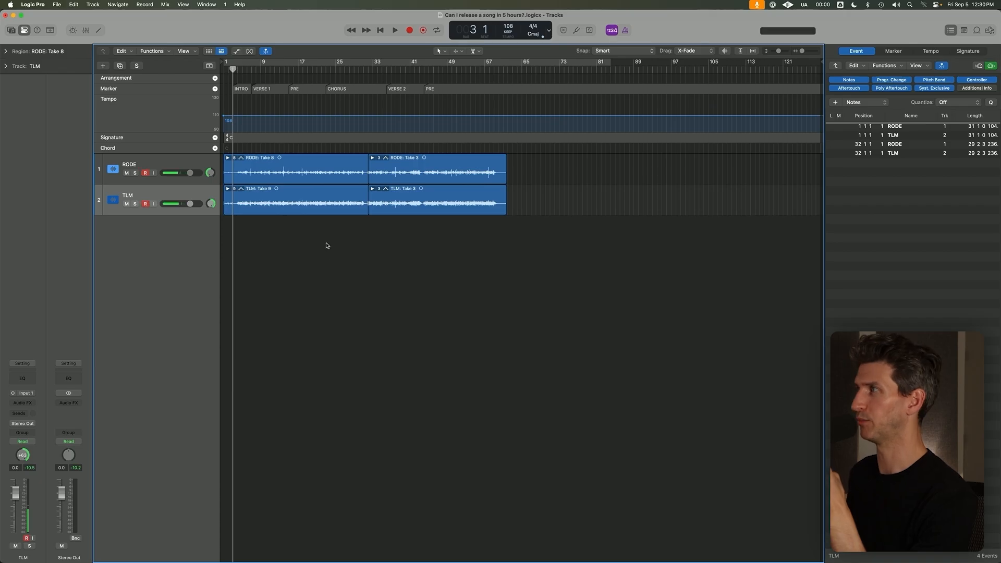
{"action": "scroll", "coordinate": [326, 246], "scroll_direction": "up", "scroll_amount": 5}
{"action": "scroll", "coordinate": [326, 245], "scroll_direction": "down", "scroll_amount": 5}
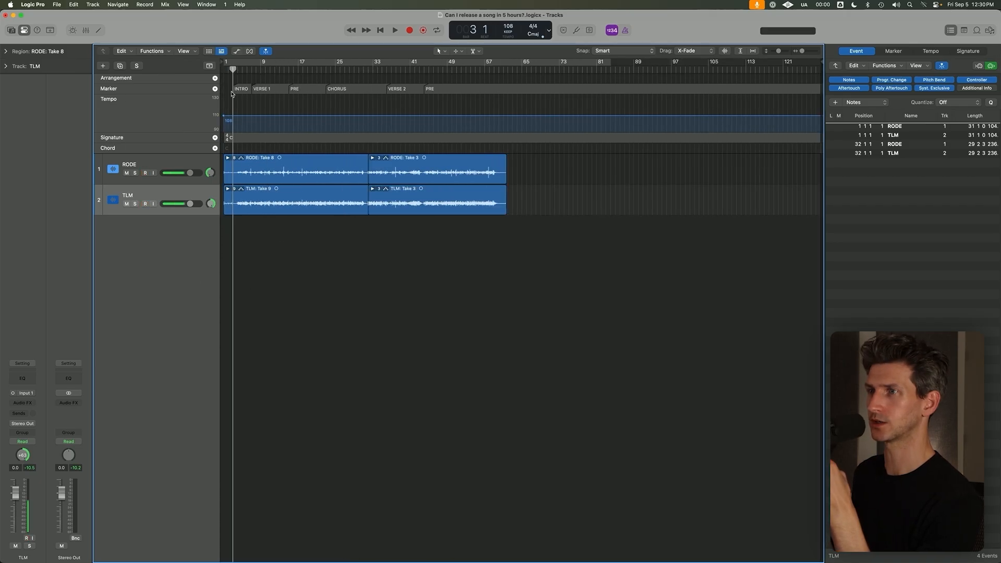
Play RODE Take 8 and TLM Take 9 from bar 3 to about the start of VERSE 1.
{"action": "key", "text": "space"}
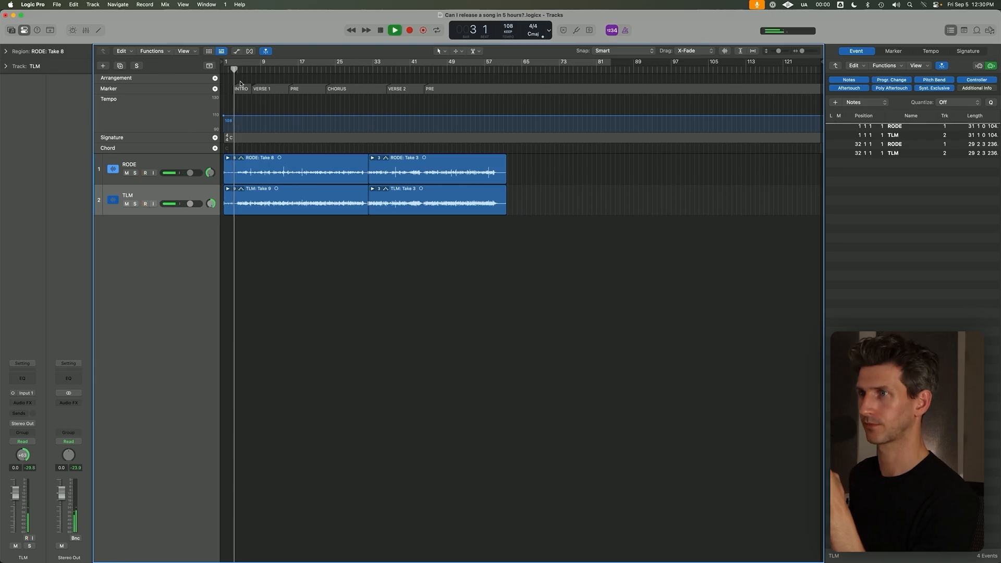
{"action": "scroll", "coordinate": [296, 150], "scroll_direction": "up", "scroll_amount": 5}
{"action": "key", "text": "space"}
{"action": "left_click", "coordinate": [323, 68]}
{"action": "key", "text": "space"}
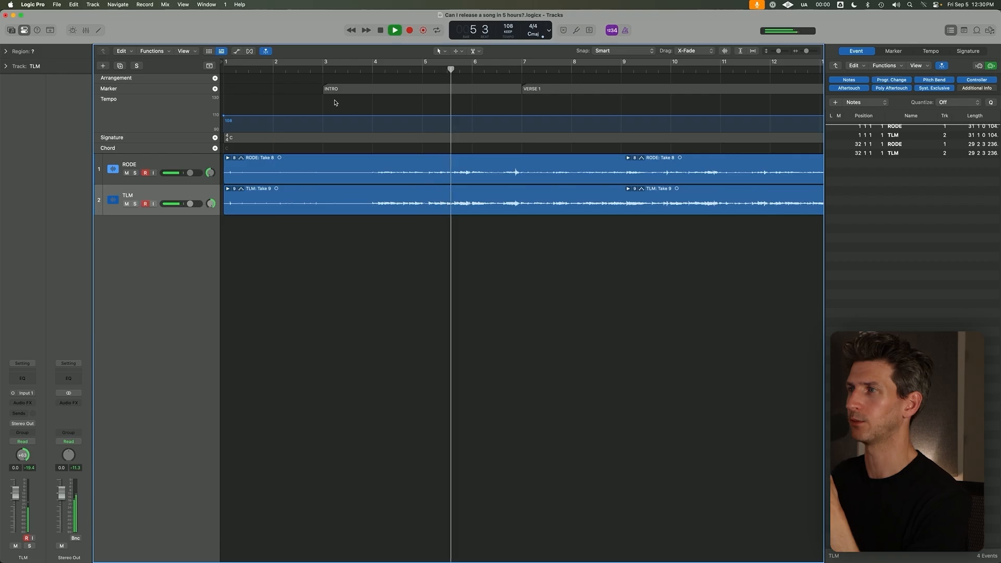
{"action": "scroll", "coordinate": [362, 142], "scroll_direction": "down", "scroll_amount": 10}
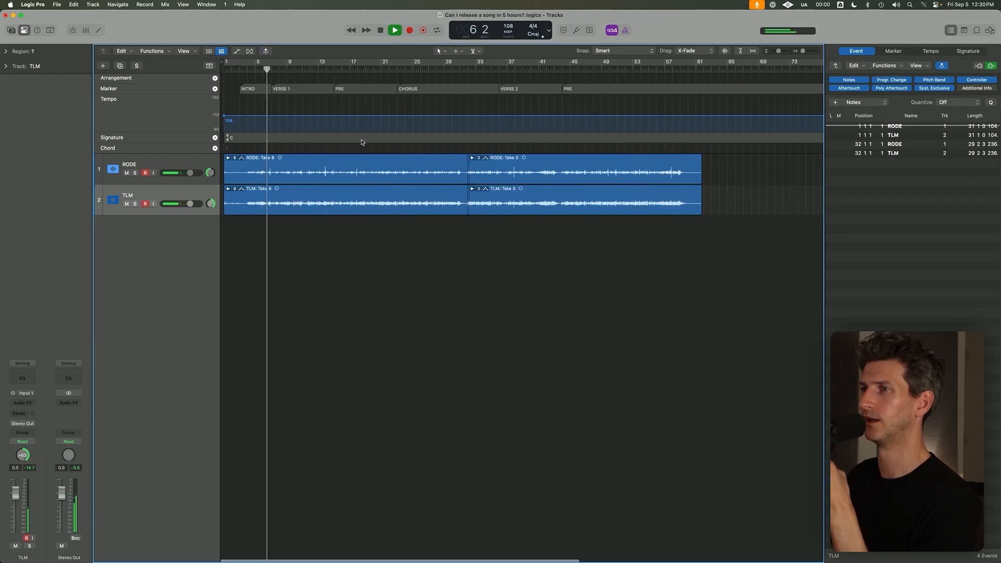
{"action": "scroll", "coordinate": [362, 142], "scroll_direction": "up", "scroll_amount": 8}
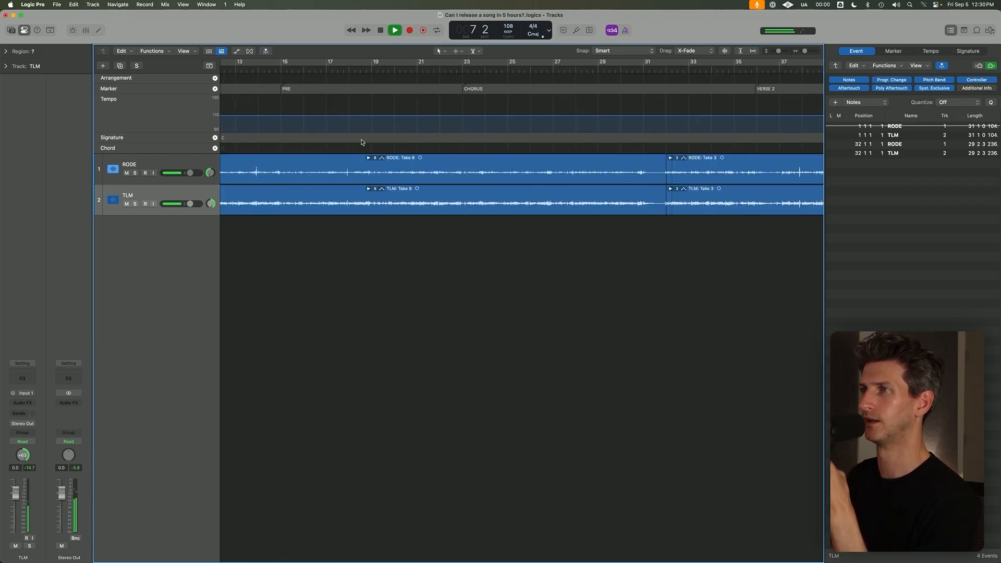
{"action": "key", "text": "space"}
{"action": "scroll", "coordinate": [362, 142], "scroll_direction": "down", "scroll_amount": 10}
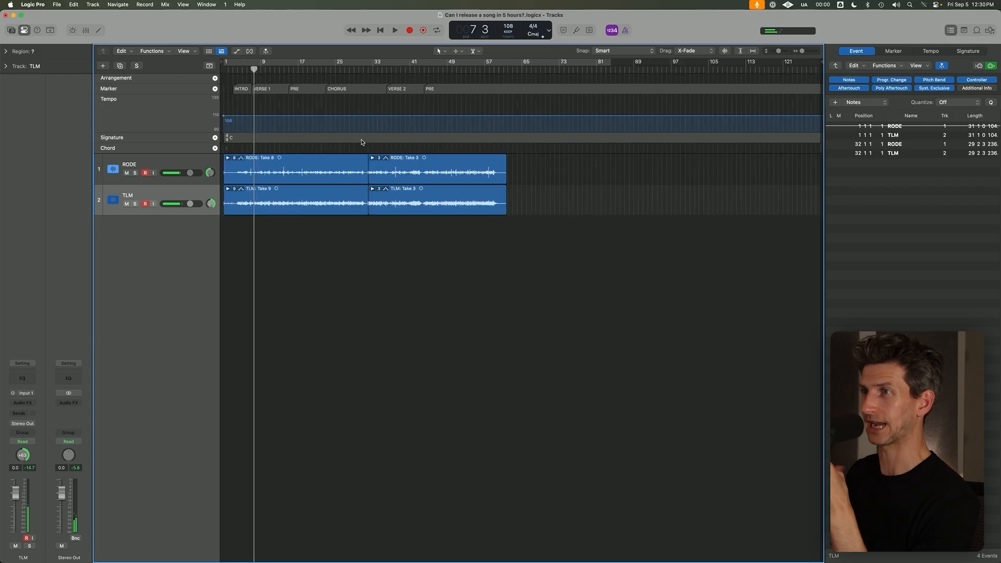
Set a cycle range from bar 3 to about bar 54 over the RODE and TLM take folders.
{"action": "left_click", "coordinate": [308, 164]}
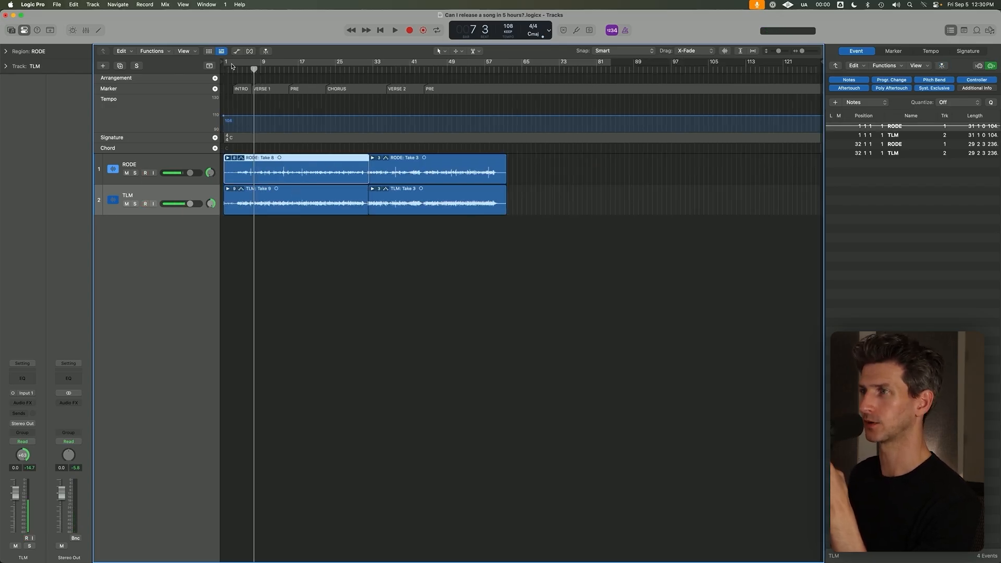
{"action": "left_click_drag", "start_coordinate": [232, 65], "coordinate": [476, 65]}
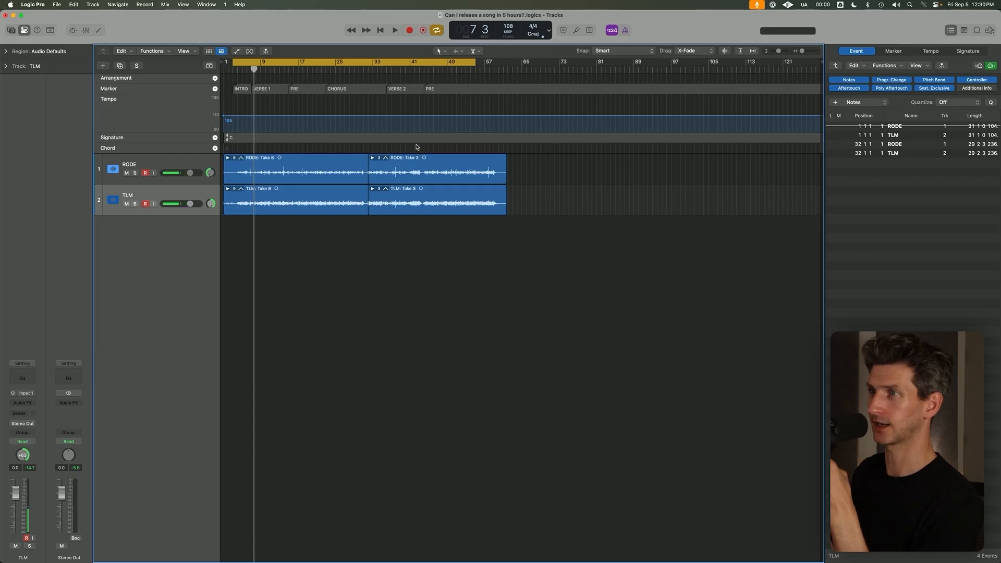
{"action": "scroll", "coordinate": [354, 128], "scroll_direction": "up", "scroll_amount": 3}
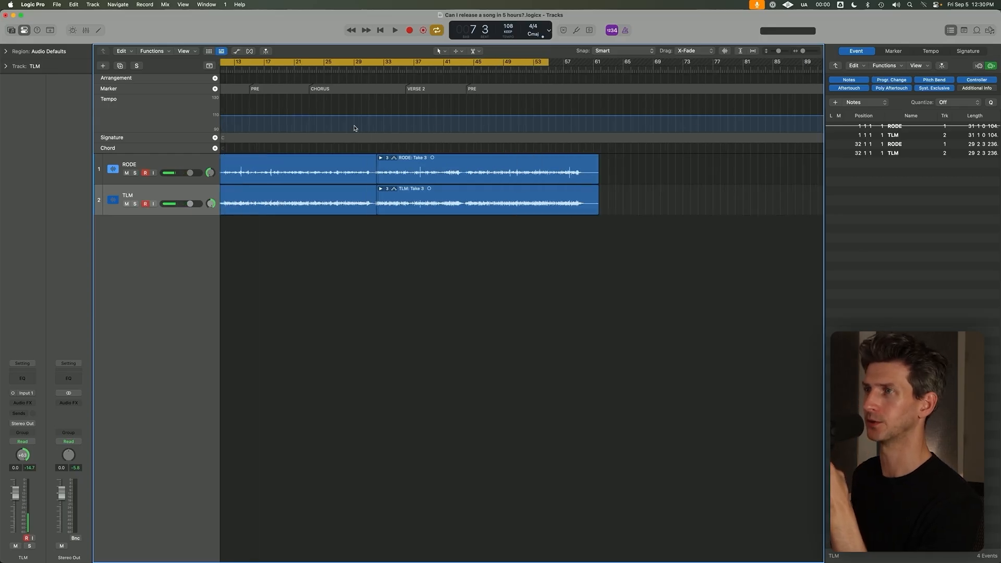
{"action": "scroll", "coordinate": [355, 128], "scroll_direction": "left", "scroll_amount": 3}
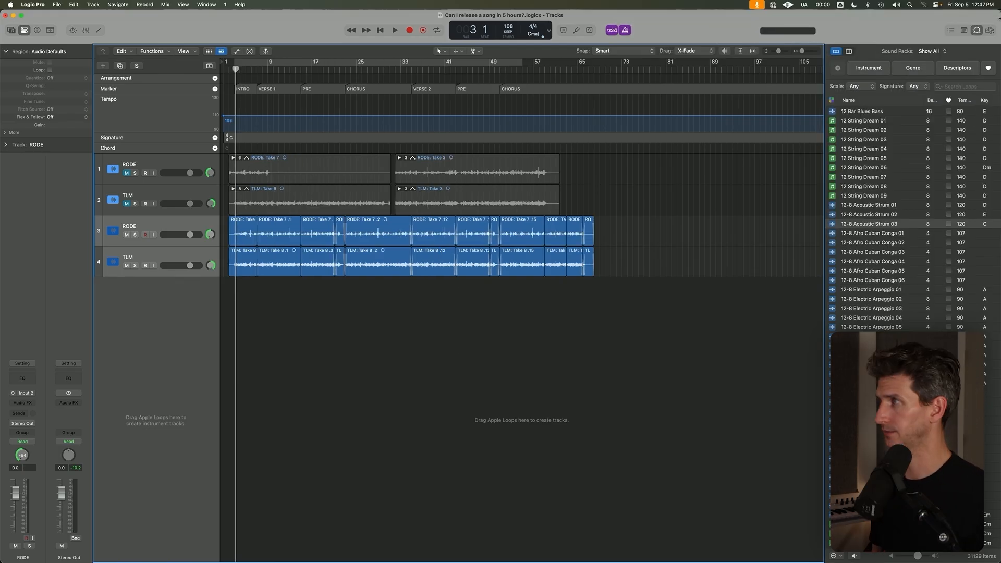
Close the loop browser and rename the muted RODE track holding the take folders "RODE - COMP".
{"action": "left_click", "coordinate": [977, 30]}
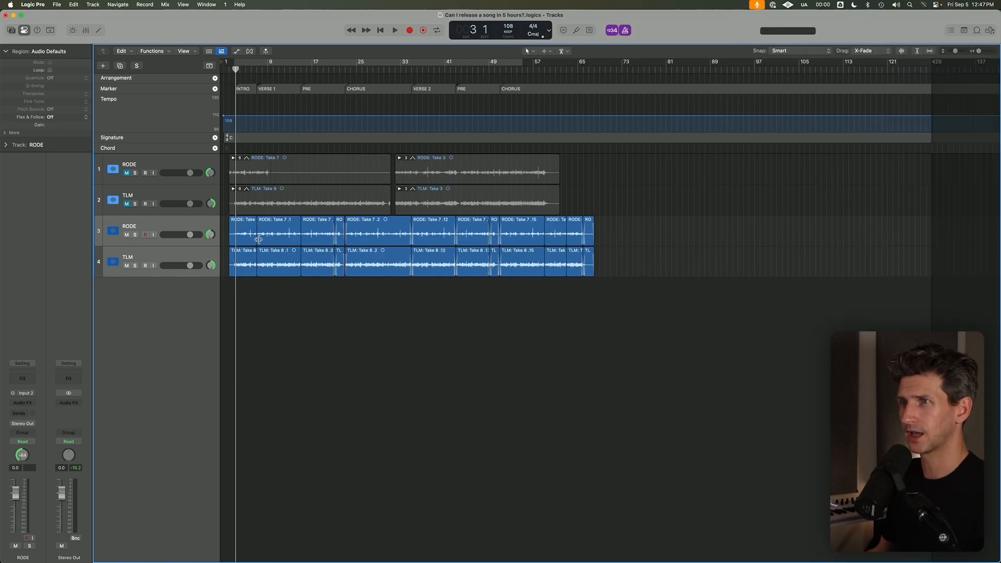
{"action": "left_click", "coordinate": [178, 195]}
{"action": "left_click", "coordinate": [179, 174]}
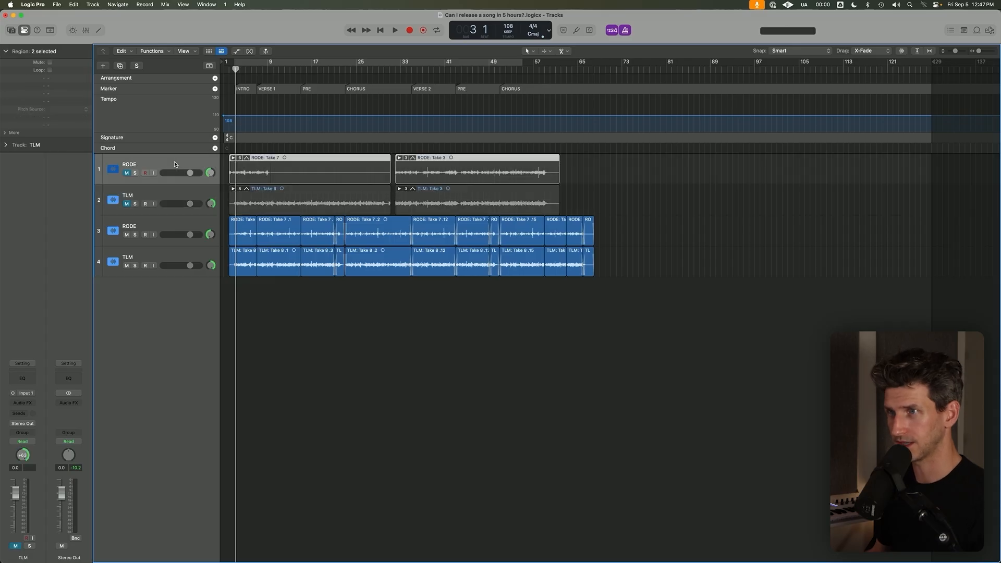
{"action": "type", "text": "- COMP"}
{"action": "key", "text": "Return"}
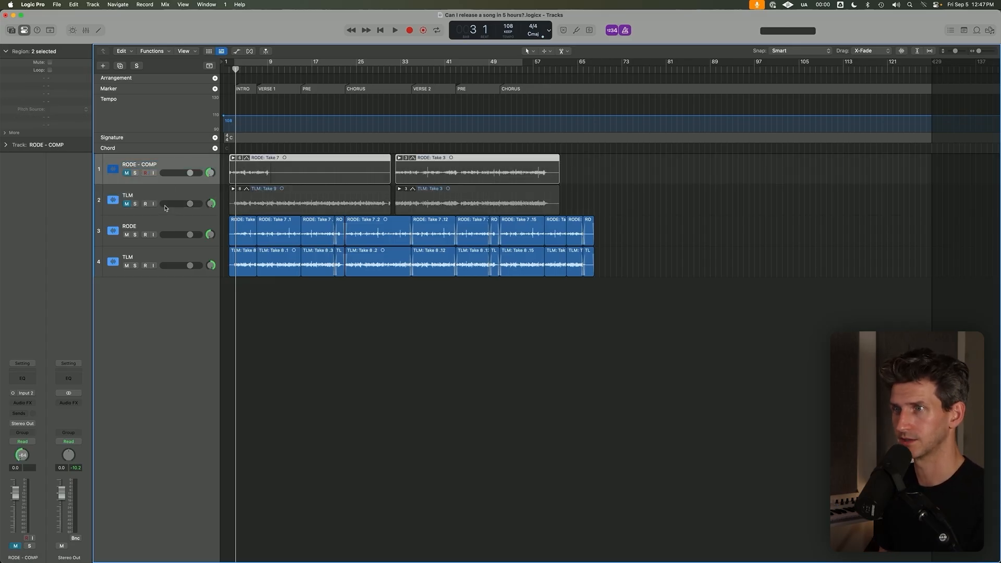
Rename the muted TLM track "TLM - COMP" and hide both comp tracks.
{"action": "left_click", "coordinate": [165, 208]}
{"action": "double_click", "coordinate": [167, 199]}
{"action": "type", "text": "- COMP"}
{"action": "key", "text": "Return"}
{"action": "left_click", "coordinate": [177, 166], "text": "shift"}
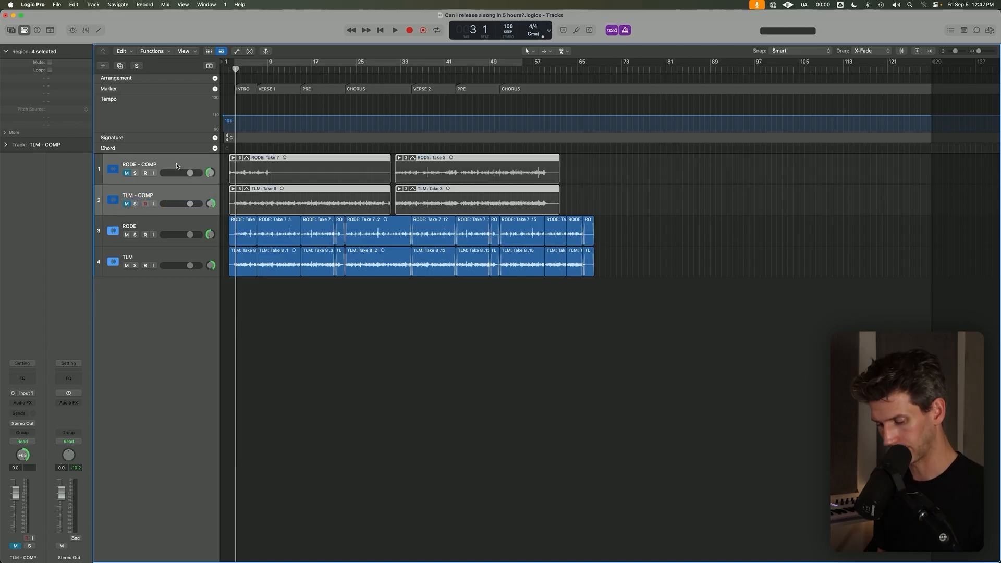
{"action": "key", "text": "ctrl+h"}
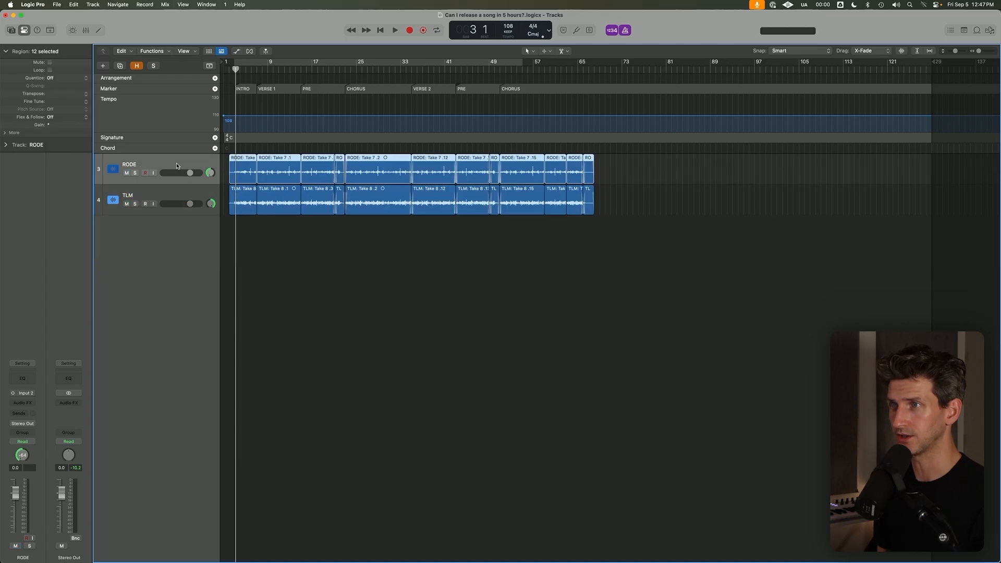
Reveal the hidden comp tracks, compare their take folders with the edited RODE and TLM regions, and hide them again.
{"action": "left_click", "coordinate": [224, 162]}
{"action": "key", "text": "h"}
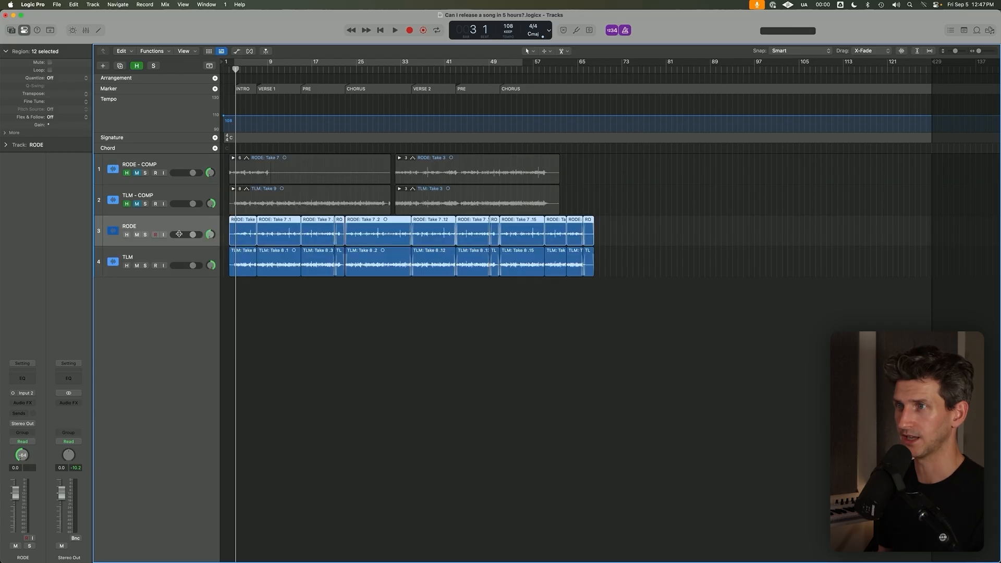
{"action": "left_click", "coordinate": [244, 168]}
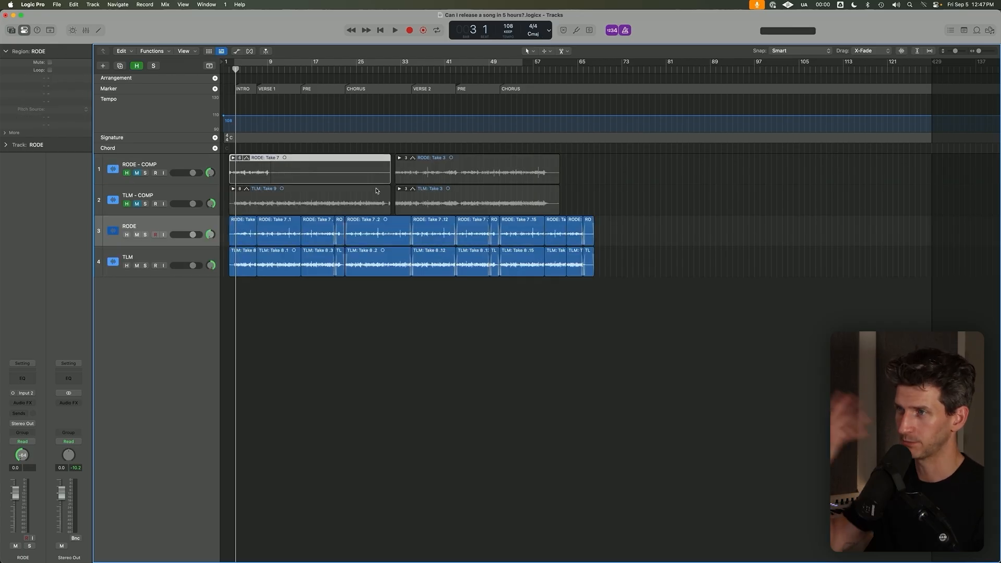
{"action": "left_click", "coordinate": [406, 236]}
{"action": "left_click", "coordinate": [389, 269]}
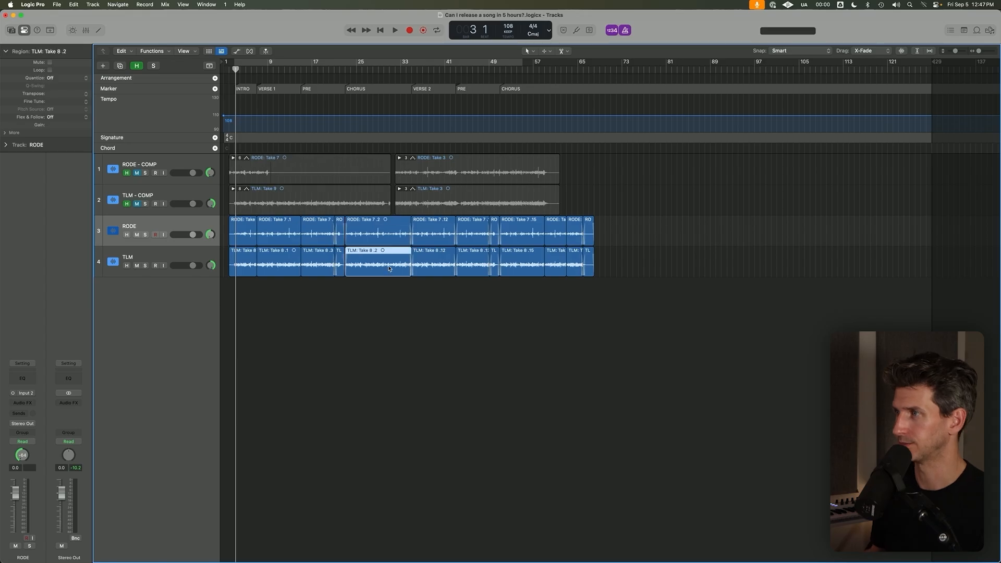
{"action": "left_click", "coordinate": [291, 168]}
{"action": "left_click", "coordinate": [253, 197]}
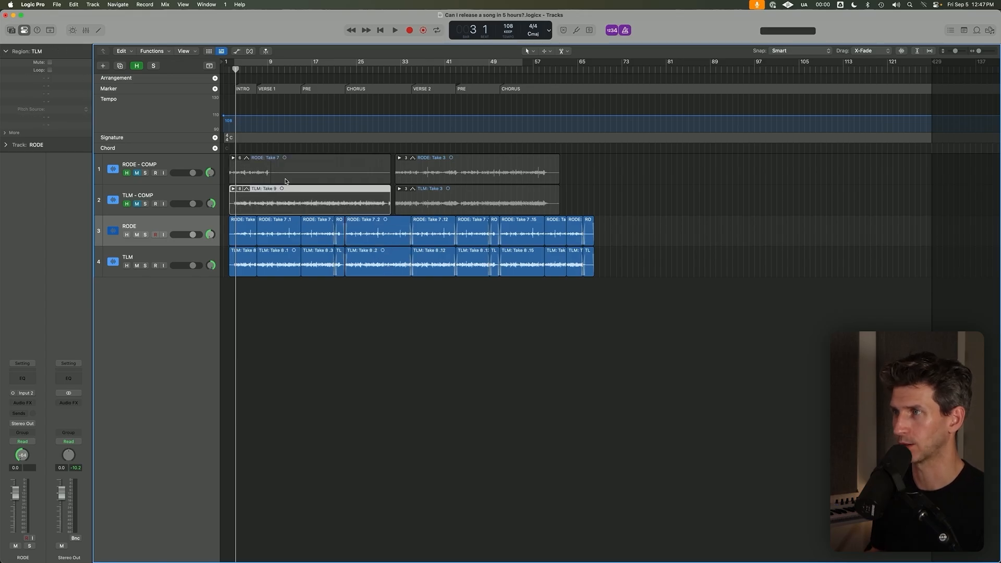
{"action": "left_click", "coordinate": [442, 176]}
{"action": "left_click", "coordinate": [400, 158]}
{"action": "left_click", "coordinate": [400, 158]}
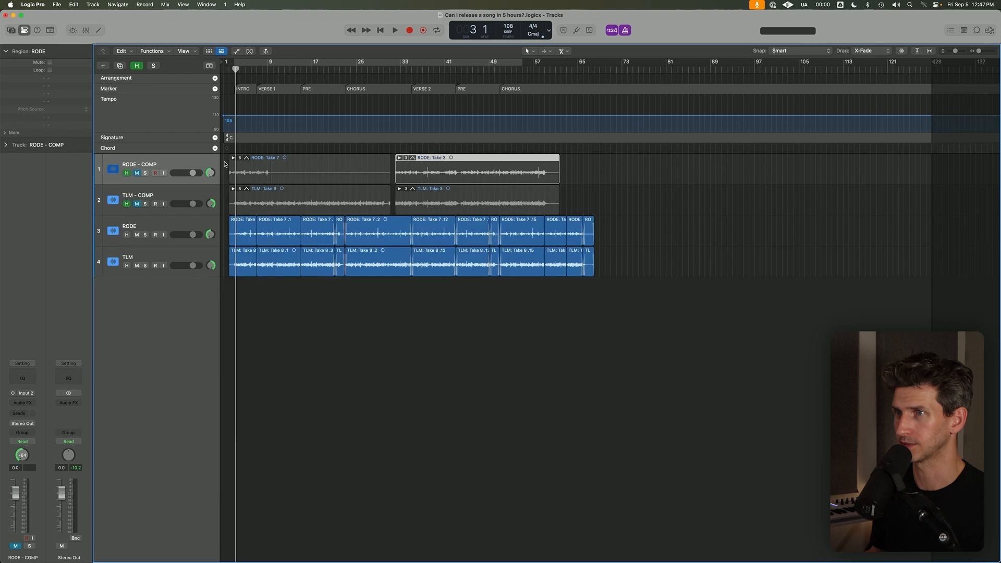
{"action": "key", "text": "h"}
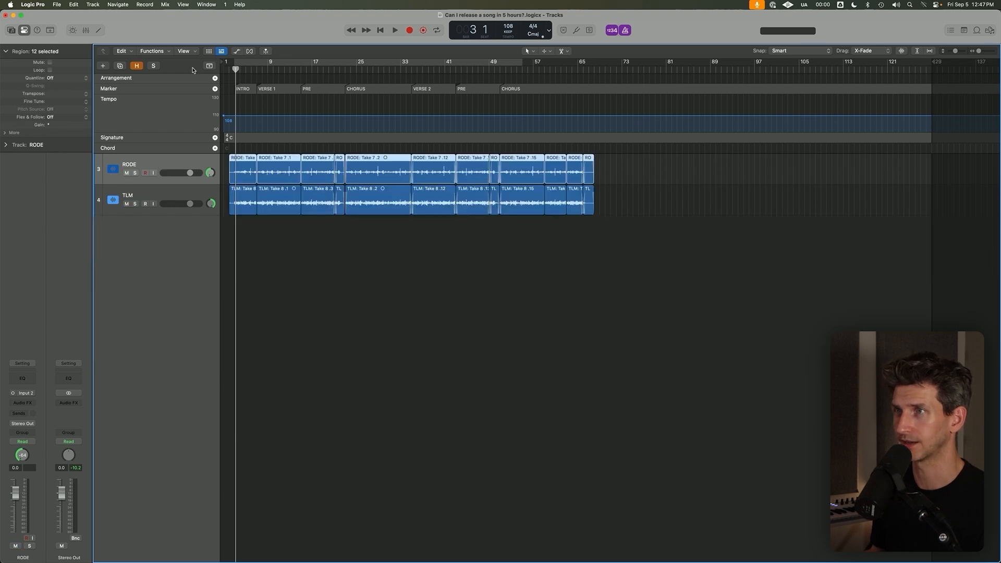
Hide the global tracks above the arrangement and clear the region selection.
{"action": "left_click", "coordinate": [209, 65]}
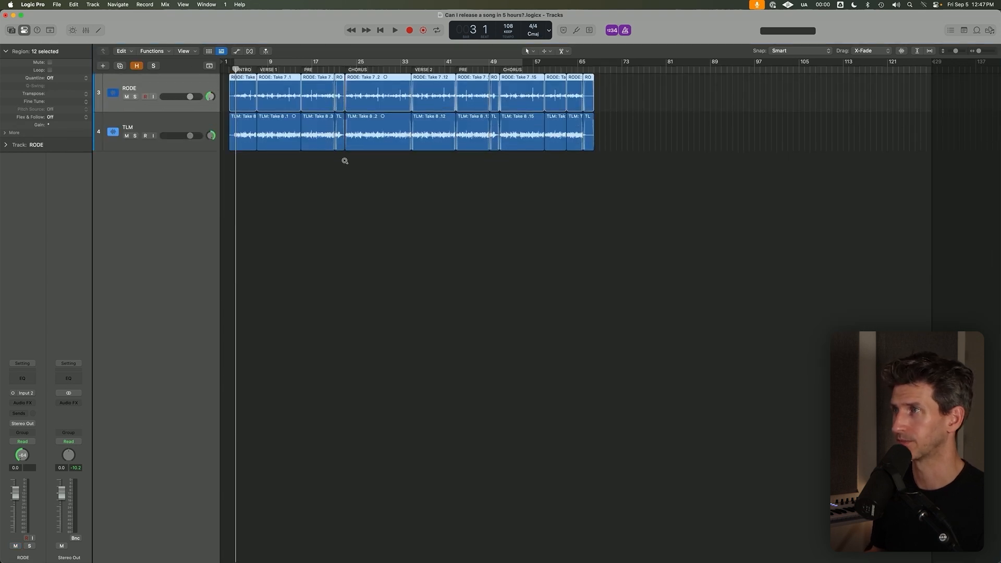
{"action": "key", "text": "super+Down"}
{"action": "left_click", "coordinate": [497, 158]}
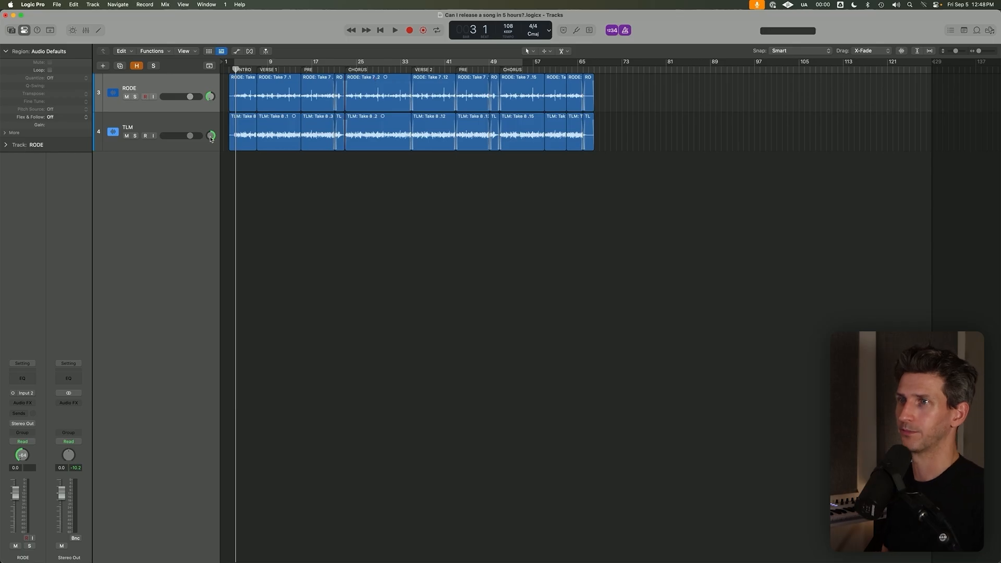
Set the cycle range from bar 3 to about bar 69 over the edited guitar regions and turn cycling off.
{"action": "scroll", "coordinate": [210, 157], "scroll_direction": "up", "scroll_amount": 5}
{"action": "scroll", "coordinate": [228, 180], "scroll_direction": "down", "scroll_amount": 4}
{"action": "key", "text": "space"}
{"action": "scroll", "coordinate": [351, 231], "scroll_direction": "up", "scroll_amount": 5}
{"action": "scroll", "coordinate": [355, 230], "scroll_direction": "down", "scroll_amount": 4}
{"action": "left_click_drag", "start_coordinate": [238, 62], "coordinate": [680, 91]}
{"action": "key", "text": "c"}
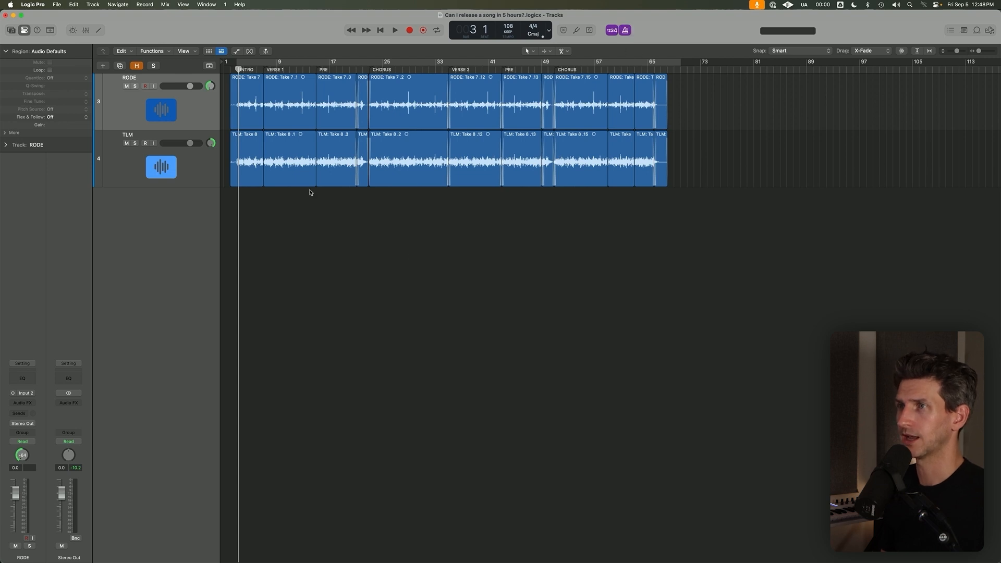
Inspect the edited RODE regions in the intro and the first chorus, around bar 28.
{"action": "left_click", "coordinate": [263, 118]}
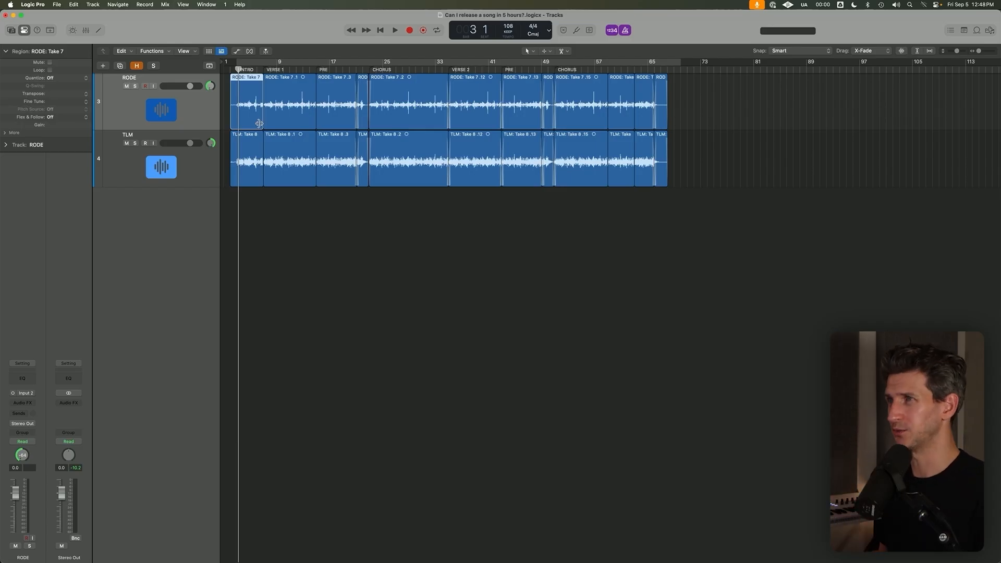
{"action": "left_click", "coordinate": [406, 69]}
{"action": "left_click", "coordinate": [406, 105]}
{"action": "scroll", "coordinate": [406, 104], "scroll_direction": "up", "scroll_amount": 5}
{"action": "scroll", "coordinate": [405, 105], "scroll_direction": "down", "scroll_amount": 5}
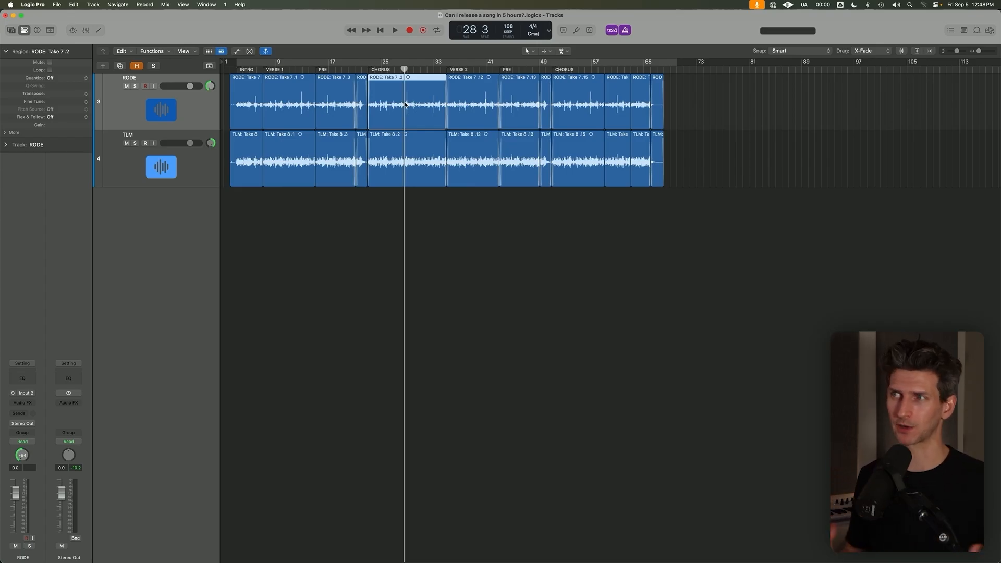
{"action": "left_click", "coordinate": [462, 279]}
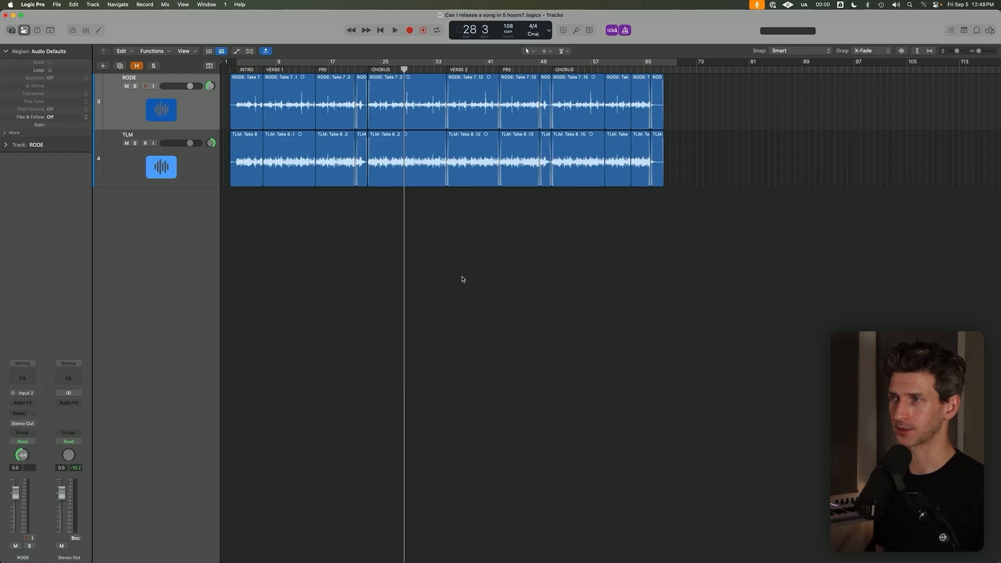
Group the RODE and TLM tracks into a summing stack.
{"action": "left_click", "coordinate": [304, 214], "text": "ctrl+alt"}
{"action": "left_click", "coordinate": [368, 67]}
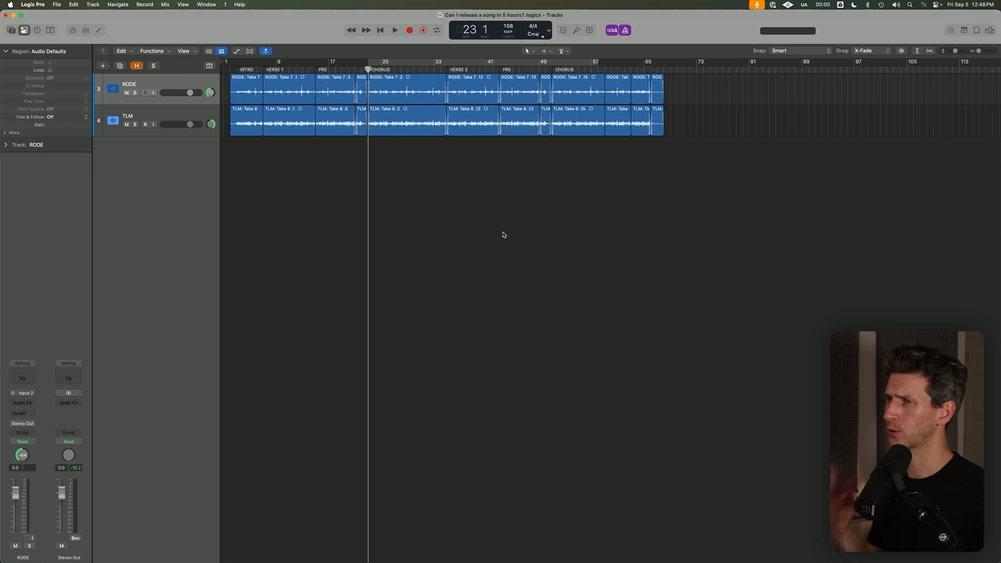
{"action": "left_click", "coordinate": [175, 118]}
{"action": "key", "text": "super+a"}
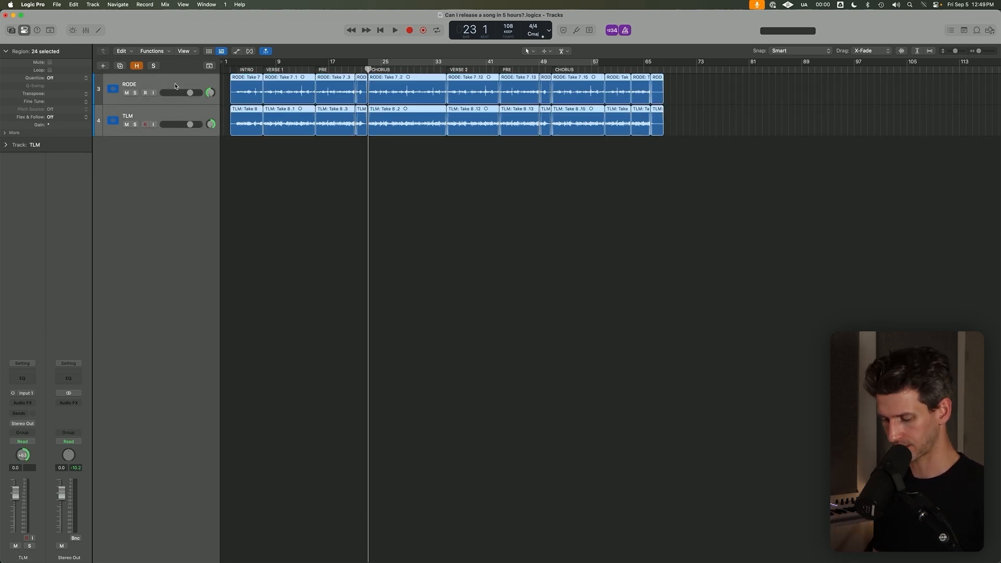
{"action": "key", "text": "ctrl+z"}
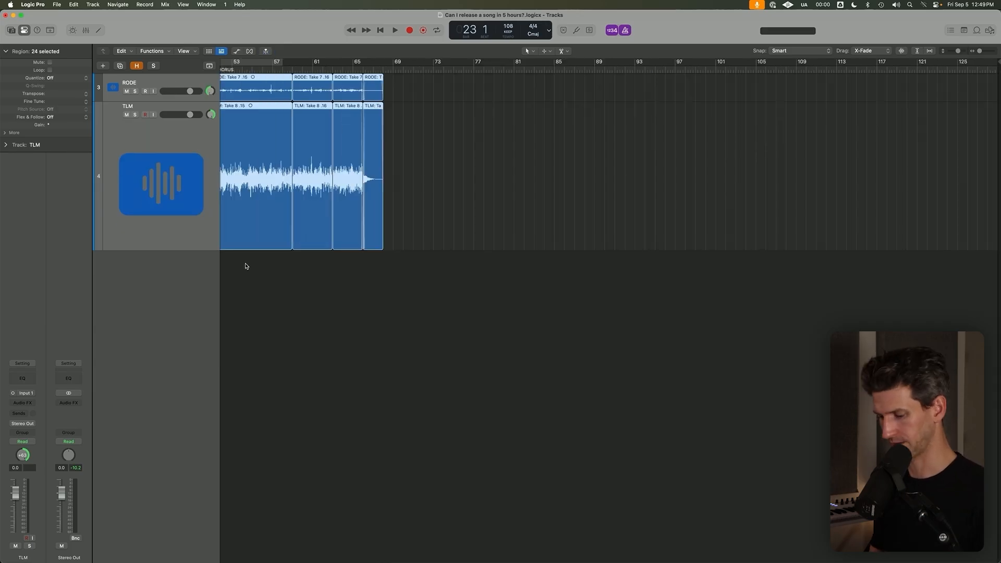
{"action": "key", "text": "super+shift+d"}
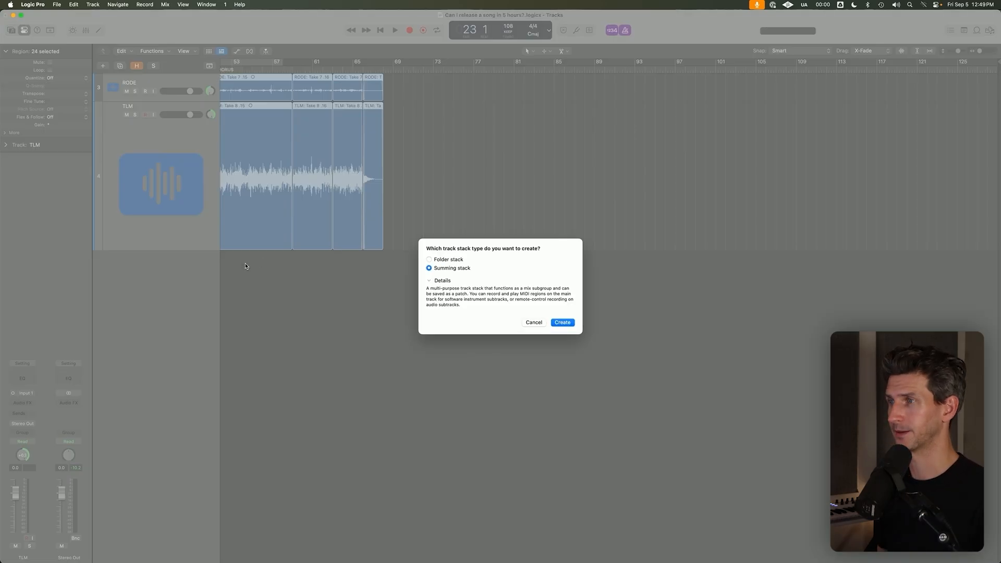
{"action": "left_click", "coordinate": [566, 326]}
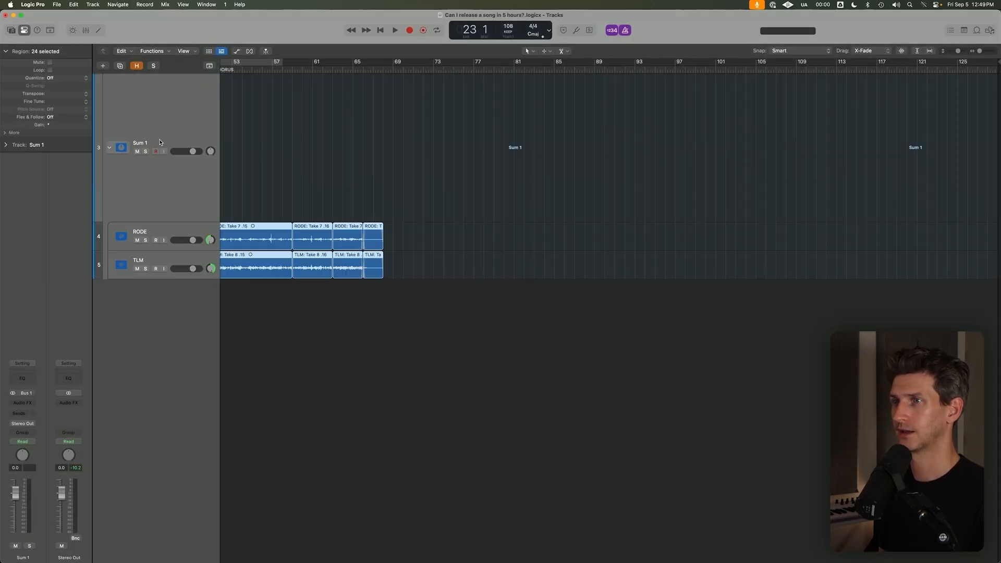
Name the new summing stack ACOUSTIC BUS and even out the track heights.
{"action": "left_click", "coordinate": [161, 142]}
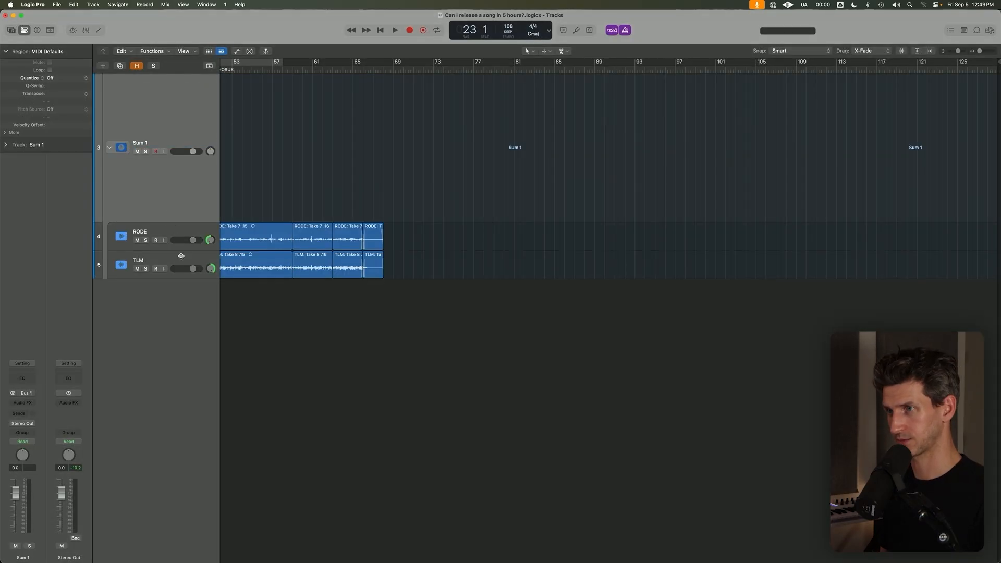
{"action": "key", "text": "super+a"}
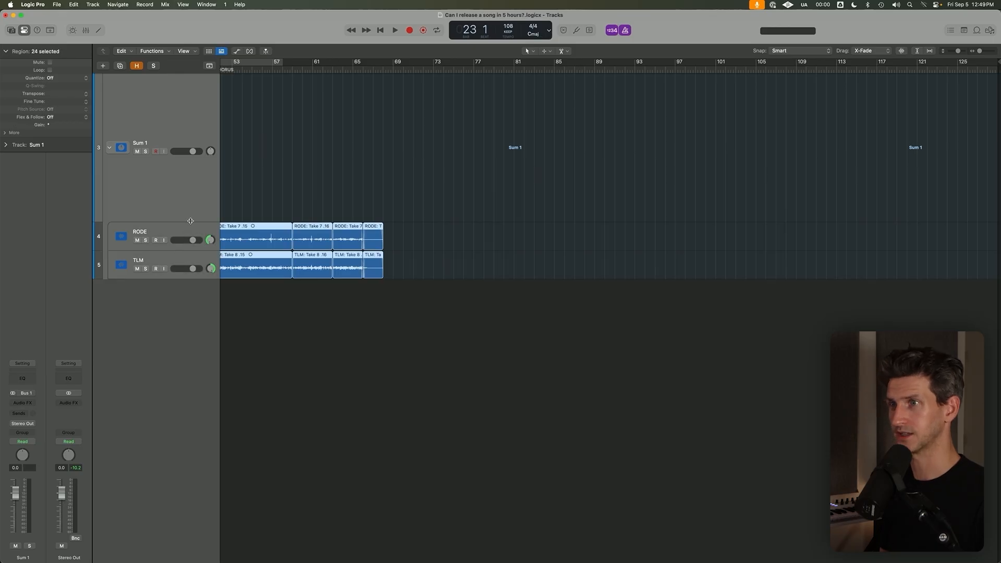
{"action": "left_click_drag", "start_coordinate": [190, 221], "coordinate": [192, 102]}
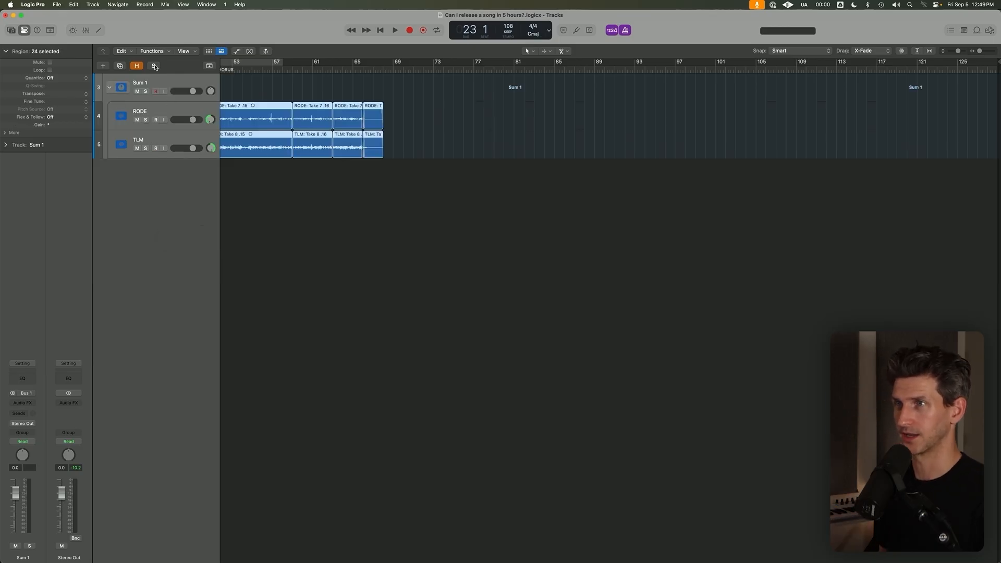
{"action": "left_click", "coordinate": [164, 81]}
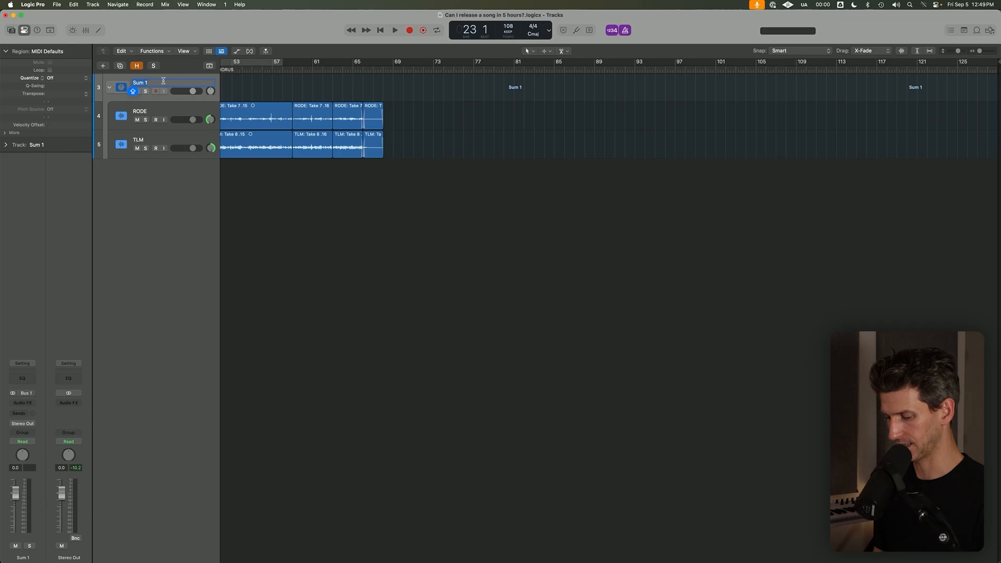
{"action": "type", "text": "ACOUSTIC BUS"}
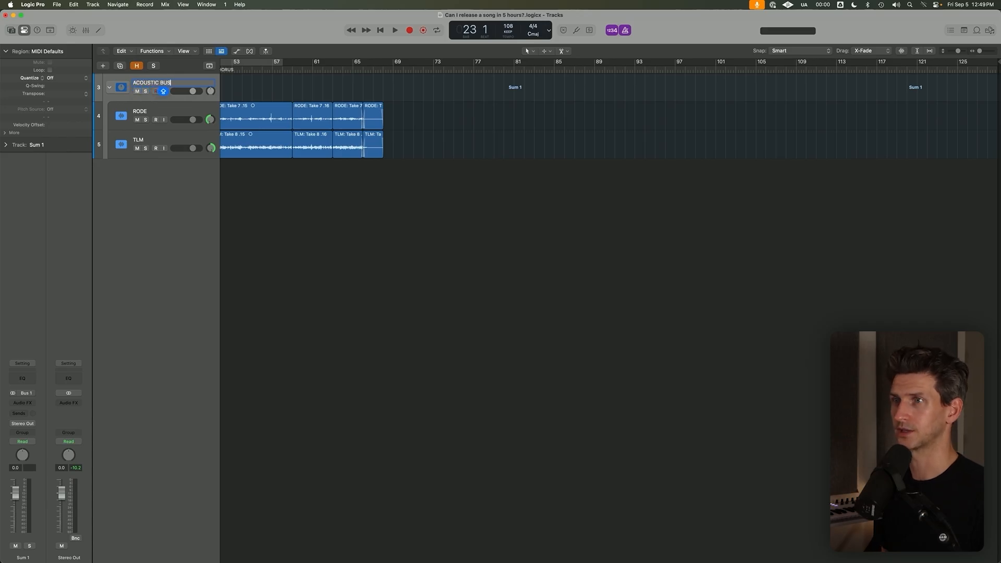
{"action": "key", "text": "Return"}
{"action": "key", "text": "super+Down"}
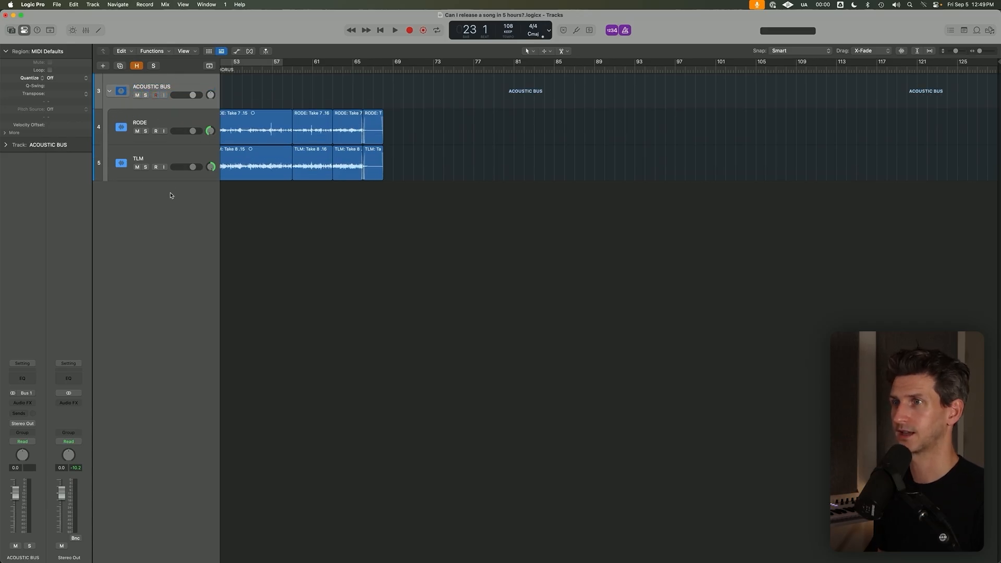
Solo the ACOUSTIC BUS stack and collapse the Region inspector.
{"action": "left_click", "coordinate": [146, 96]}
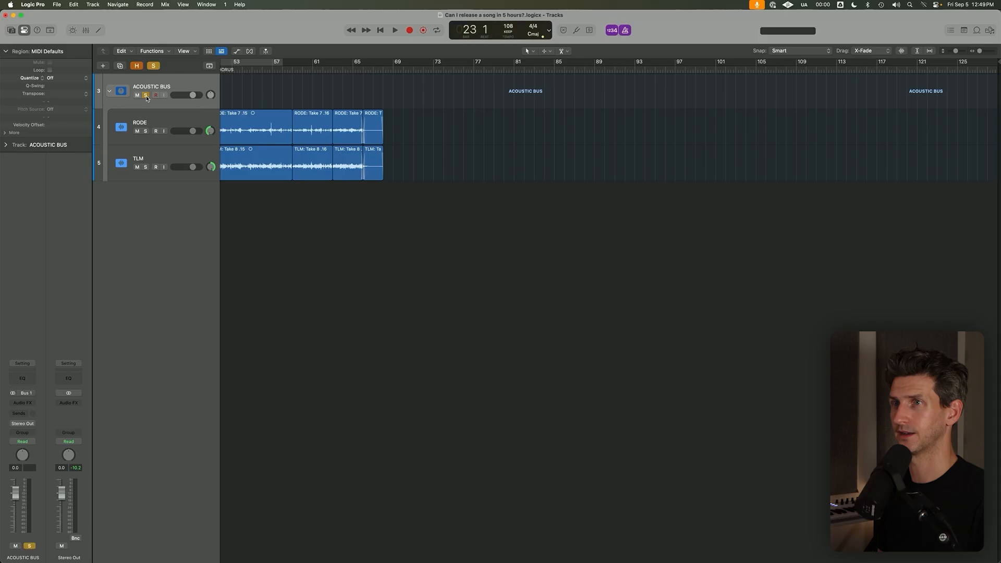
{"action": "left_click", "coordinate": [5, 52]}
Split the first RODE and TLM regions at bar 3, where the intro begins.
{"action": "scroll", "coordinate": [261, 107], "scroll_direction": "left", "scroll_amount": 10}
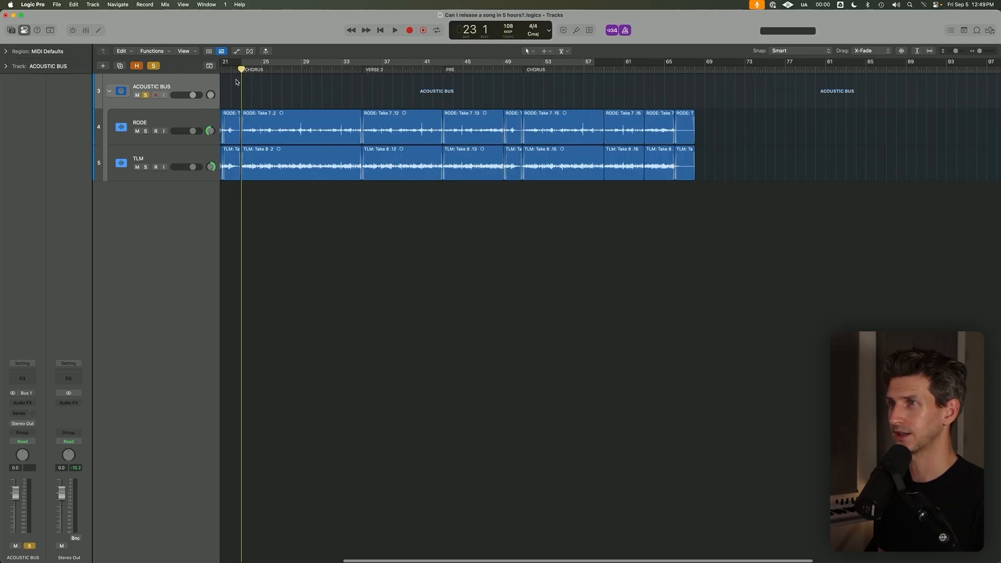
{"action": "scroll", "coordinate": [297, 89], "scroll_direction": "left", "scroll_amount": 3}
{"action": "scroll", "coordinate": [372, 125], "scroll_direction": "left", "scroll_amount": 5}
{"action": "key", "text": "Return"}
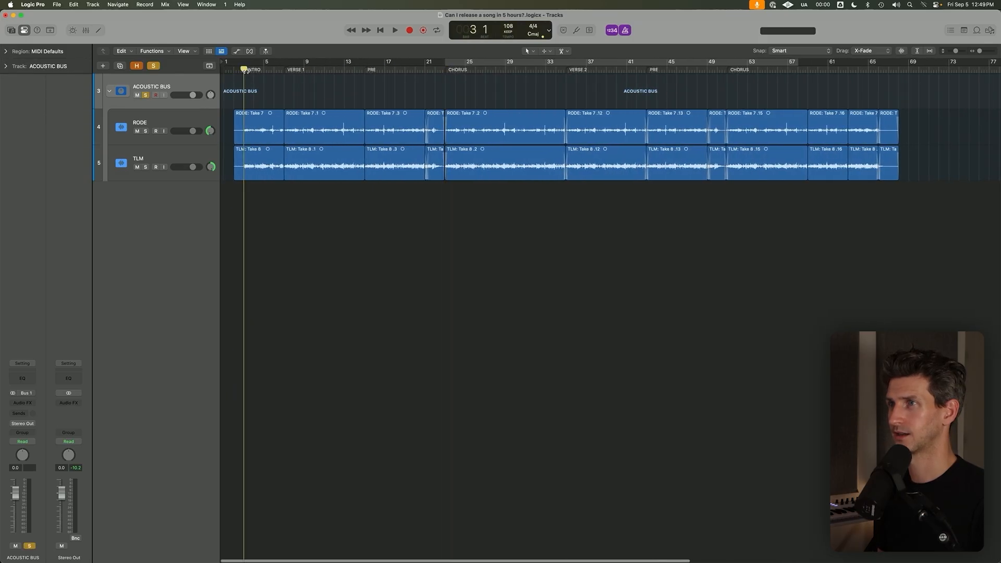
{"action": "scroll", "coordinate": [270, 160], "scroll_direction": "up", "scroll_amount": 5}
{"action": "scroll", "coordinate": [359, 300], "scroll_direction": "left", "scroll_amount": 5}
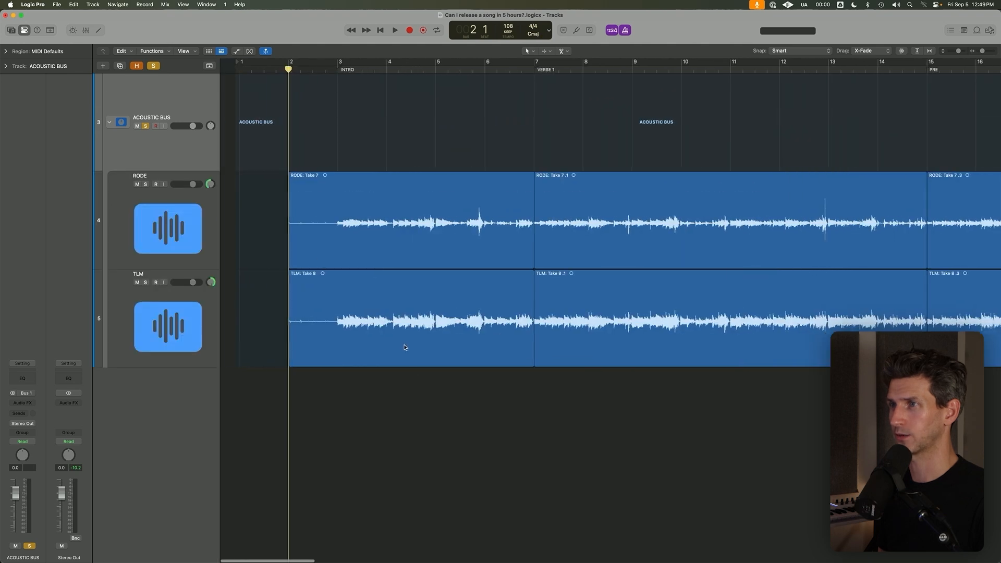
{"action": "left_click_drag", "start_coordinate": [390, 454], "coordinate": [368, 233]}
{"action": "right_click", "coordinate": [322, 185]}
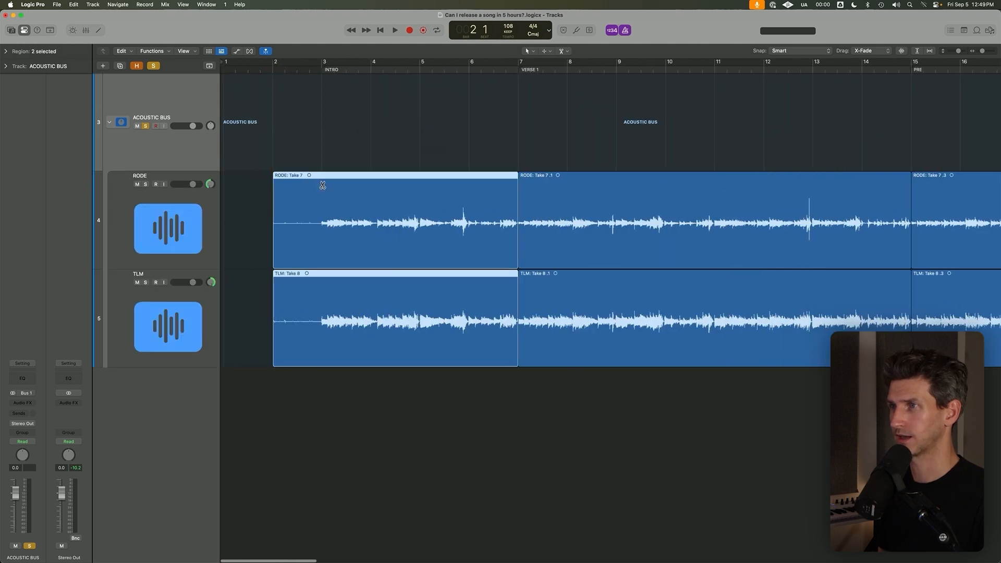
{"action": "scroll", "coordinate": [273, 285], "scroll_direction": "down", "scroll_amount": 5}
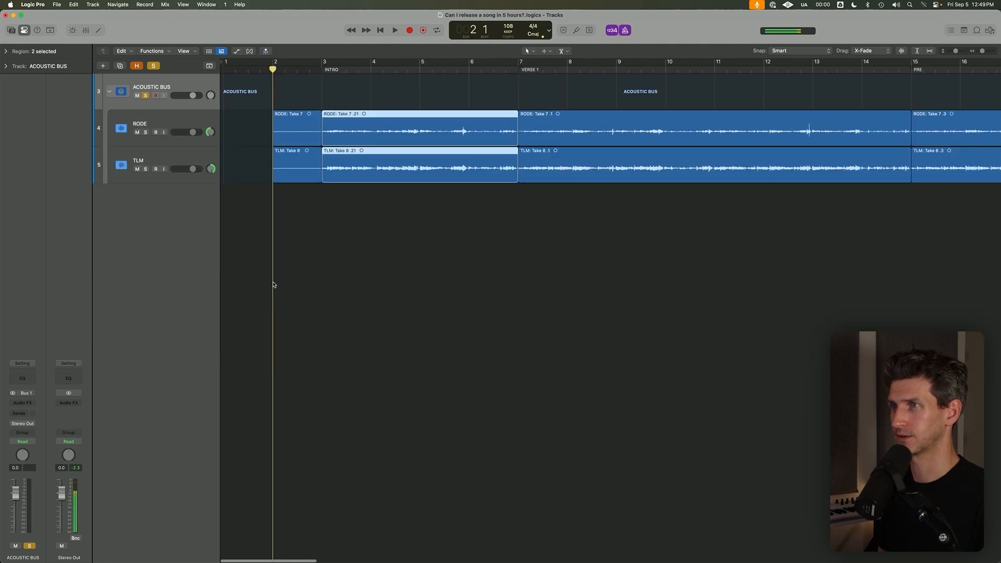
Add new tracks with duplicate settings for both the RODE and TLM tracks.
{"action": "left_click", "coordinate": [191, 125]}
{"action": "key", "text": "super+d"}
{"action": "left_click", "coordinate": [203, 352]}
{"action": "key", "text": "super+d"}
Move the bar 2 count-in regions from the RODE and TLM tracks down to their duplicate tracks.
{"action": "left_click", "coordinate": [293, 96]}
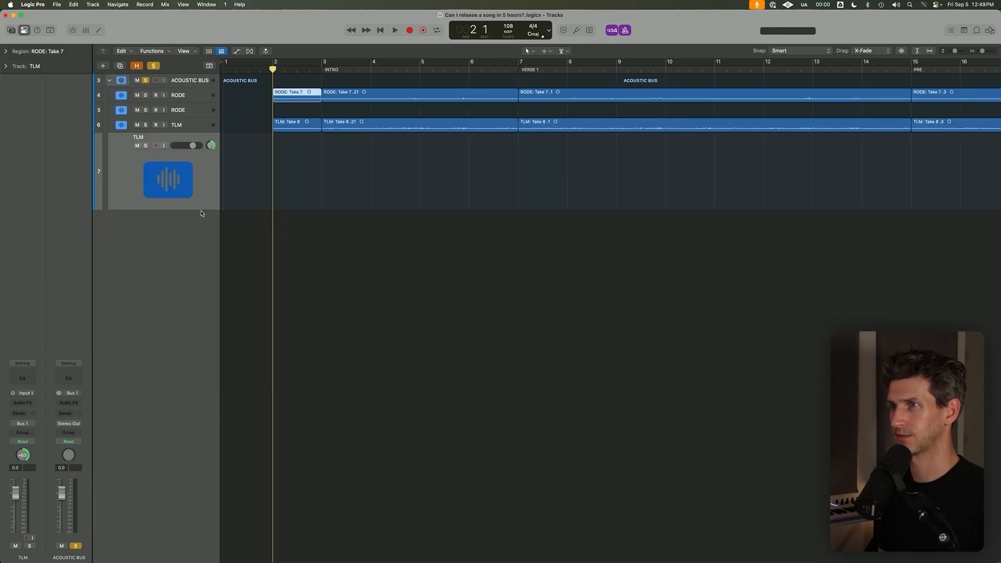
{"action": "left_click_drag", "start_coordinate": [204, 210], "coordinate": [206, 147]}
{"action": "key", "text": "super+Down"}
{"action": "key", "text": "super+Down"}
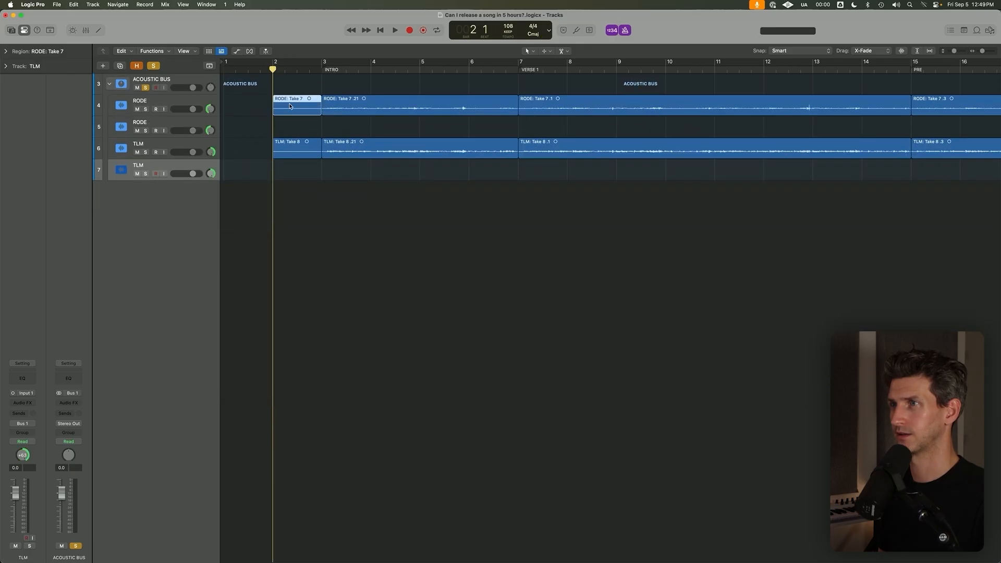
{"action": "left_click_drag", "start_coordinate": [290, 107], "coordinate": [293, 171]}
Turn off automatic zooming of the focused track.
{"action": "left_click", "coordinate": [183, 124]}
{"action": "left_click", "coordinate": [198, 220]}
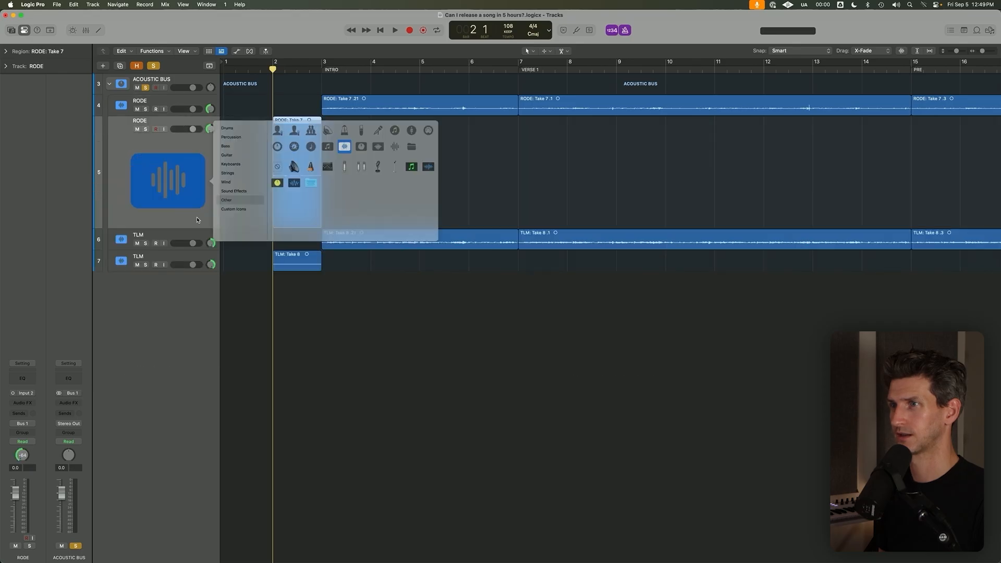
{"action": "left_click", "coordinate": [184, 50]}
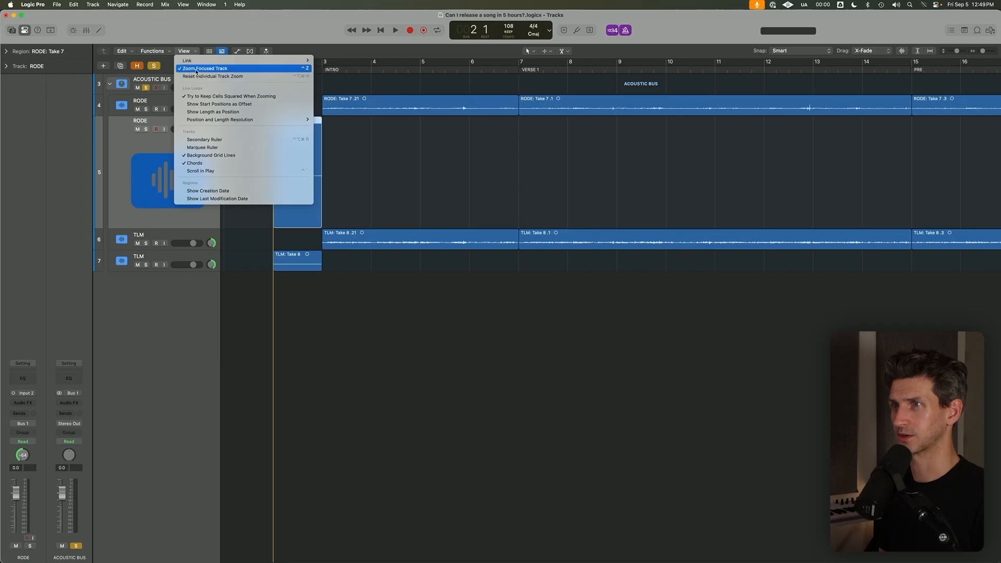
{"action": "left_click", "coordinate": [197, 69]}
Move the duplicate RODE and TLM tracks out of the stack and audition their count-in regions soloed.
{"action": "left_click_drag", "start_coordinate": [198, 126], "coordinate": [198, 205]}
{"action": "left_click_drag", "start_coordinate": [148, 153], "coordinate": [147, 173]}
{"action": "key", "text": "space"}
{"action": "key", "text": "super+Down"}
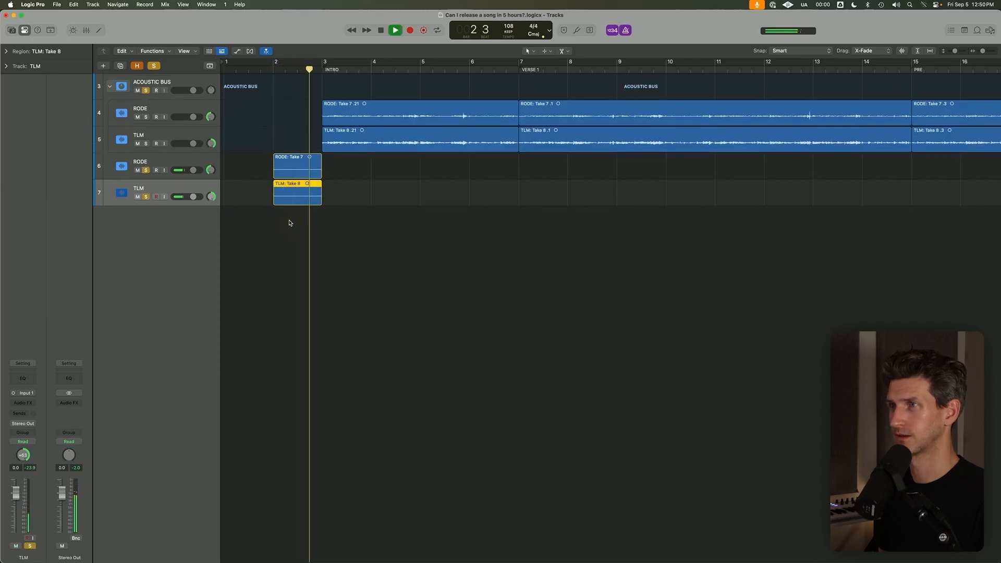
{"action": "key", "text": "space"}
Move both count-in tracks above the ACOUSTIC BUS stack.
{"action": "left_click_drag", "start_coordinate": [306, 246], "coordinate": [296, 169]}
{"action": "left_click", "coordinate": [186, 162]}
{"action": "left_click", "coordinate": [180, 193], "text": "shift"}
{"action": "left_click_drag", "start_coordinate": [184, 159], "coordinate": [176, 114]}
Rename both count-in tracks as 1 2 3 4.
{"action": "double_click", "coordinate": [140, 82]}
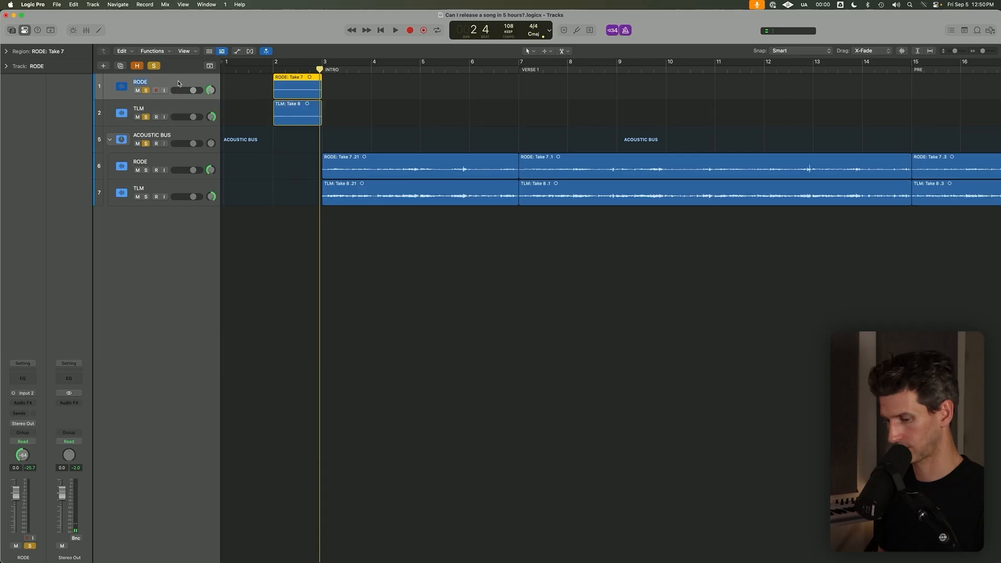
{"action": "type", "text": "1 2 3 4"}
{"action": "key", "text": "Return"}
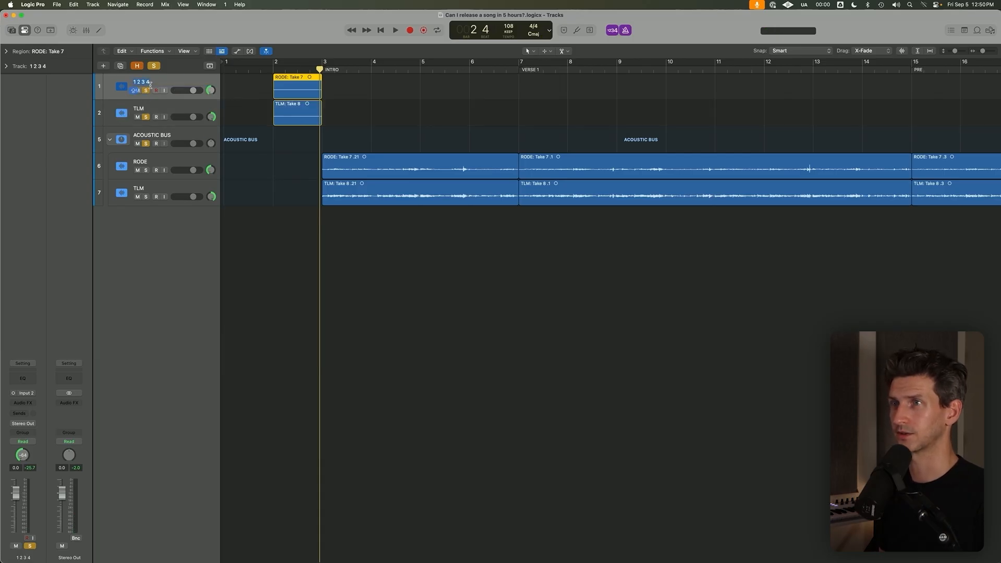
{"action": "double_click", "coordinate": [140, 109]}
{"action": "type", "text": "1234"}
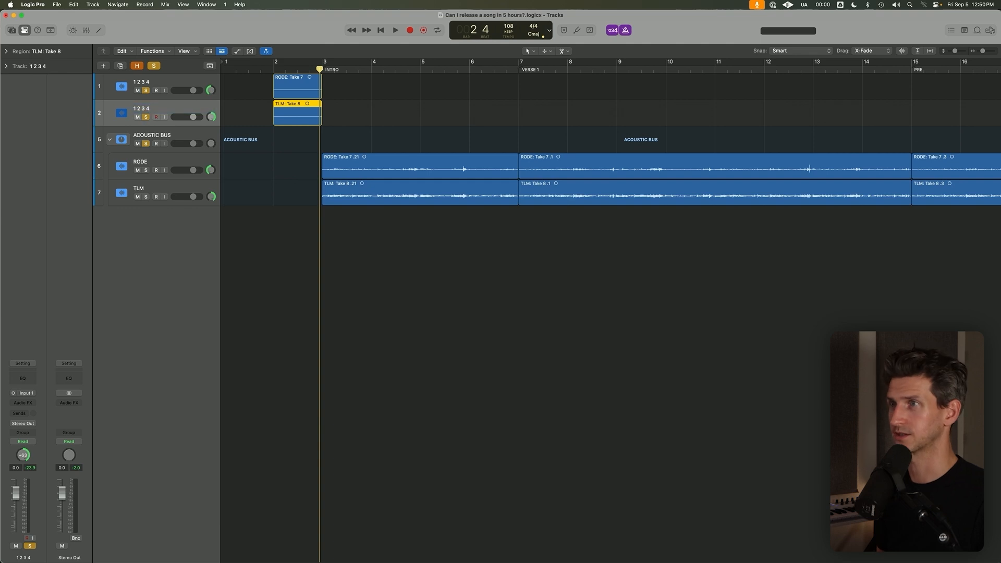
{"action": "key", "text": "Return"}
Add short fade-outs to the ends of both count-in regions, just before bar 3.
{"action": "left_click", "coordinate": [390, 78]}
{"action": "left_click", "coordinate": [309, 70]}
{"action": "left_click_drag", "start_coordinate": [351, 83], "coordinate": [292, 127]}
{"action": "left_click", "coordinate": [619, 172]}
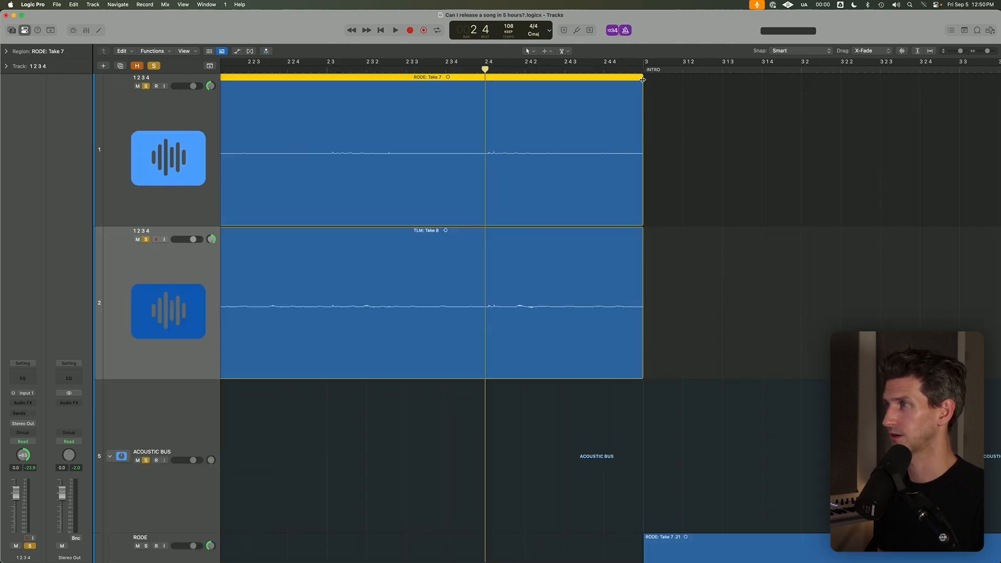
{"action": "left_click_drag", "start_coordinate": [643, 79], "coordinate": [632, 87]}
{"action": "left_click", "coordinate": [637, 229], "text": "shift"}
{"action": "left_click_drag", "start_coordinate": [642, 231], "coordinate": [635, 232]}
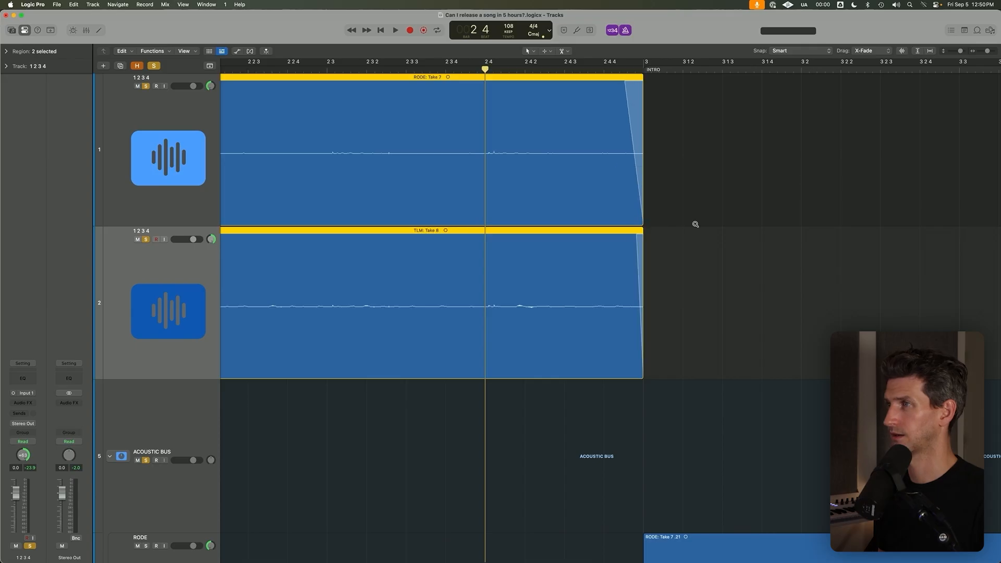
{"action": "left_click", "coordinate": [695, 224], "text": "ctrl+alt"}
Extend the intro RODE and TLM regions to start slightly before bar 3 and add short fade-ins to them.
{"action": "left_click_drag", "start_coordinate": [313, 150], "coordinate": [384, 316]}
{"action": "left_click_drag", "start_coordinate": [406, 531], "coordinate": [389, 376]}
{"action": "left_click_drag", "start_coordinate": [388, 232], "coordinate": [401, 234]}
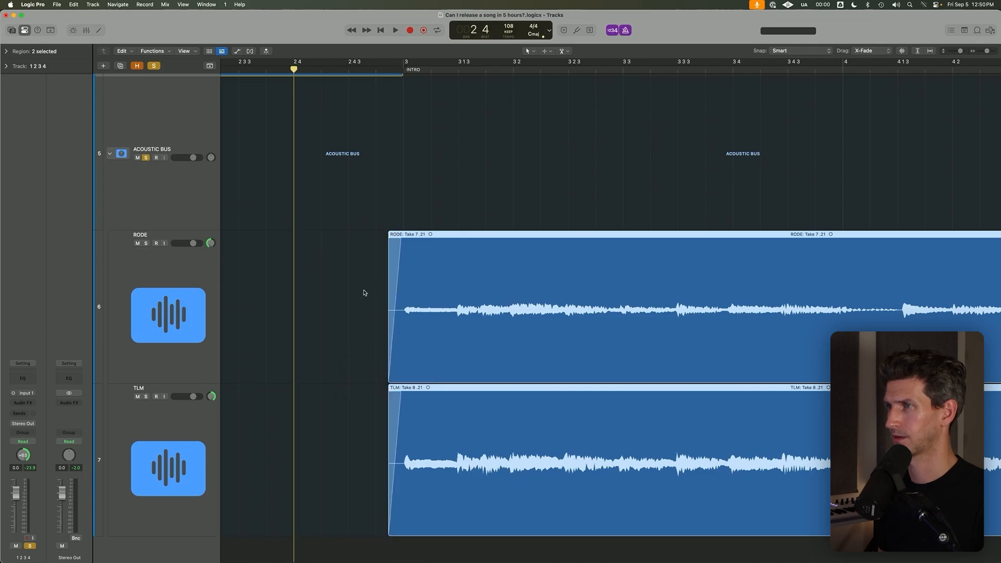
{"action": "left_click", "coordinate": [365, 285], "text": "ctrl+alt"}
Play the guitar intro from bar 3 through the ACOUSTIC BUS to check the edited start.
{"action": "left_click", "coordinate": [166, 131]}
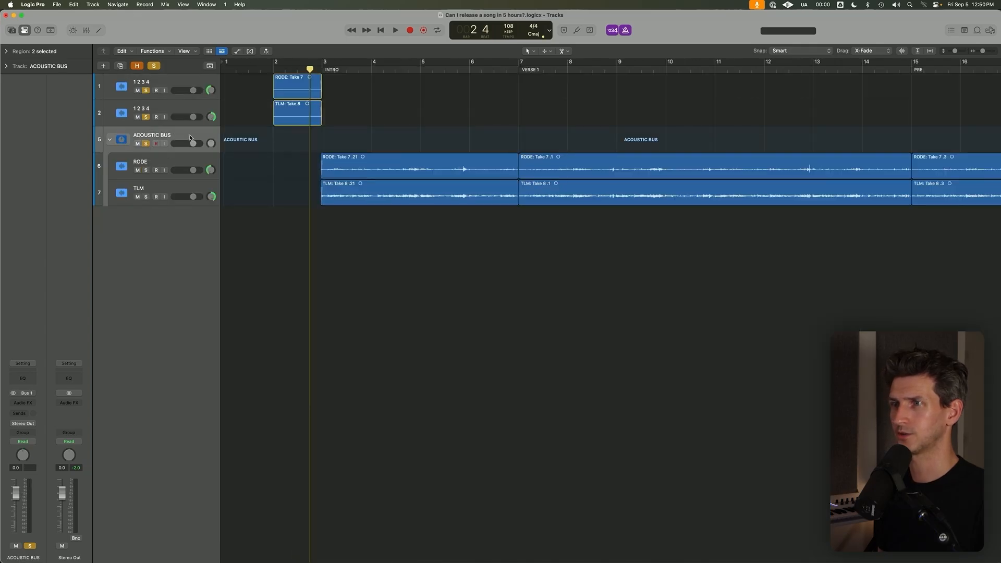
{"action": "left_click", "coordinate": [326, 66]}
{"action": "key", "text": "space"}
{"action": "key", "text": "super+Down"}
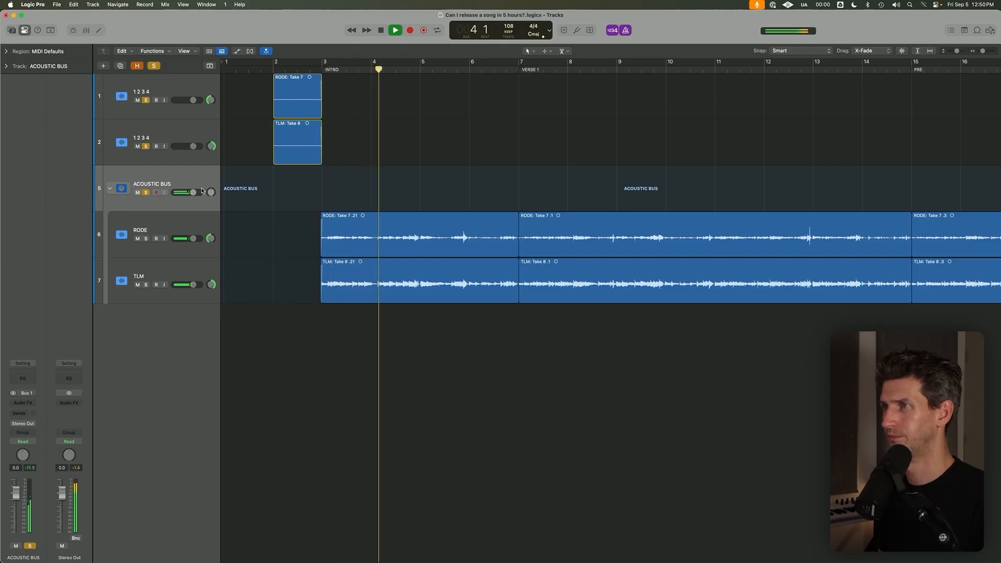
{"action": "key", "text": "space"}
{"action": "left_click", "coordinate": [375, 73]}
{"action": "left_click", "coordinate": [375, 231]}
{"action": "key", "text": "space"}
{"action": "key", "text": "space"}
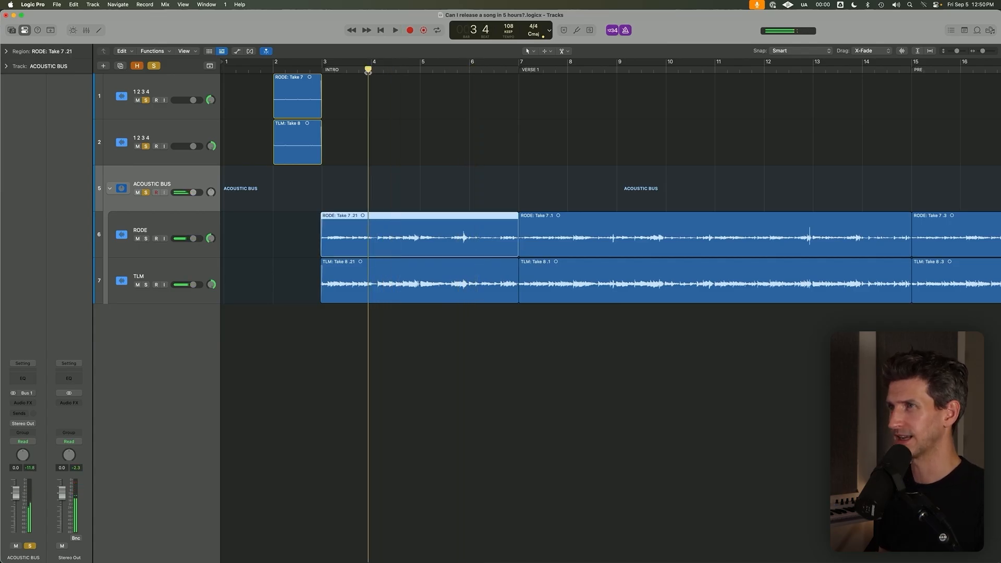
{"action": "key", "text": "comma"}
Insert a stereo FF Pro-Q 2 equaliser on the ACOUSTIC BUS.
{"action": "left_click", "coordinate": [230, 239]}
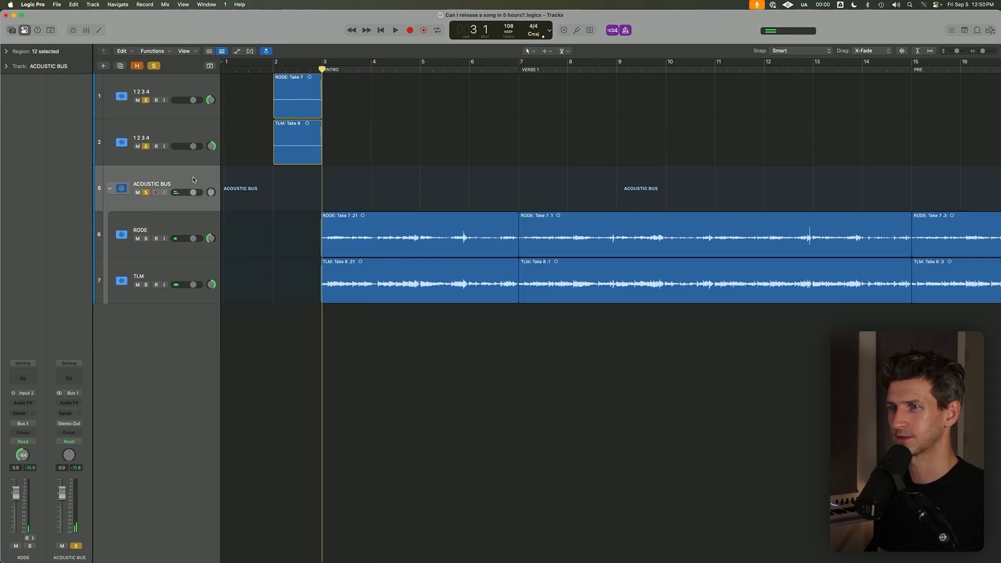
{"action": "left_click", "coordinate": [22, 402]}
{"action": "mouse_move", "coordinate": [52, 381]}
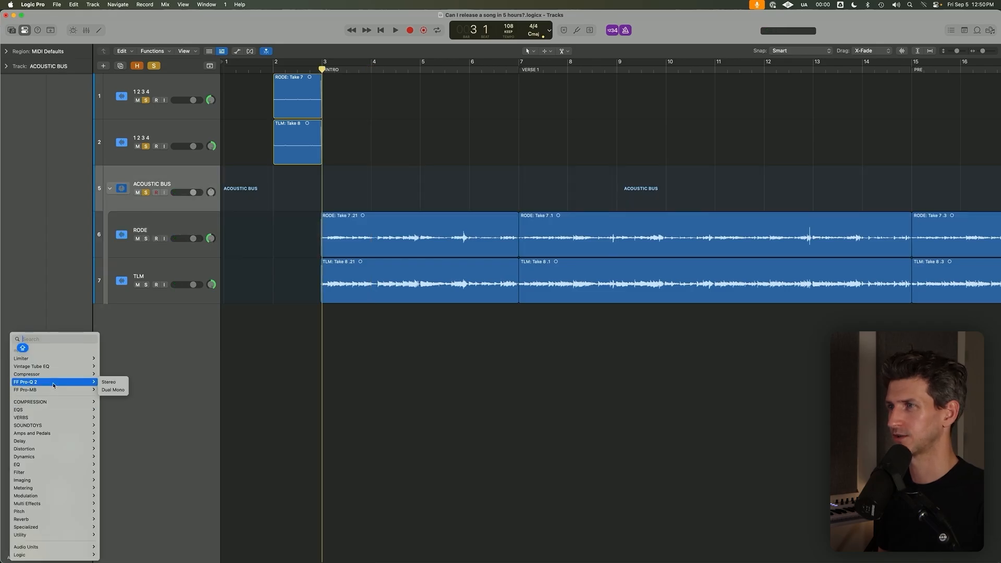
{"action": "left_click", "coordinate": [111, 382]}
Add a low cut at about 70 Hz in the ACOUSTIC BUS equaliser while auditioning the guitars.
{"action": "key", "text": "space"}
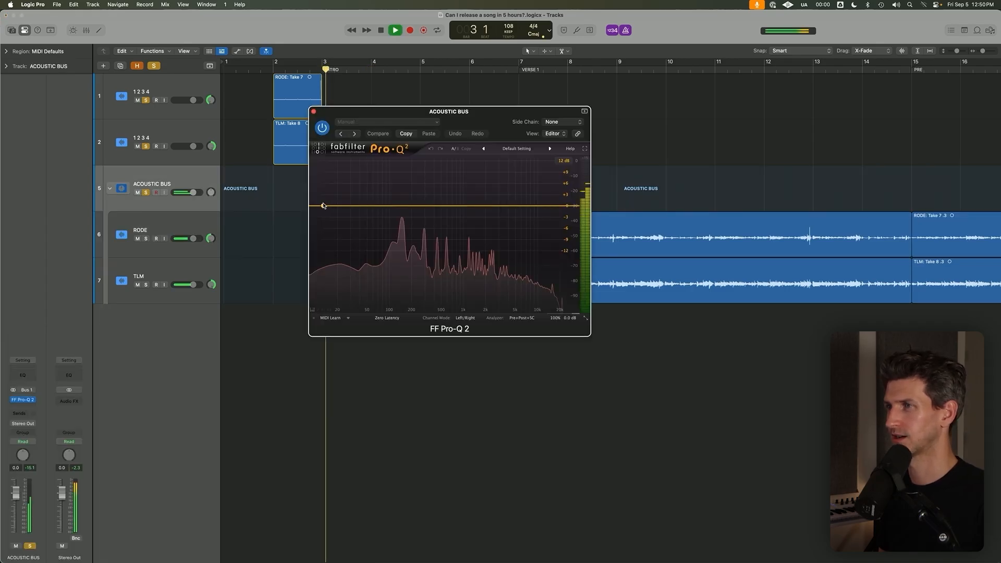
{"action": "left_click", "coordinate": [326, 205]}
{"action": "left_click_drag", "start_coordinate": [326, 206], "coordinate": [381, 209]}
{"action": "key", "text": "space"}
{"action": "key", "text": "space"}
{"action": "key", "text": "space"}
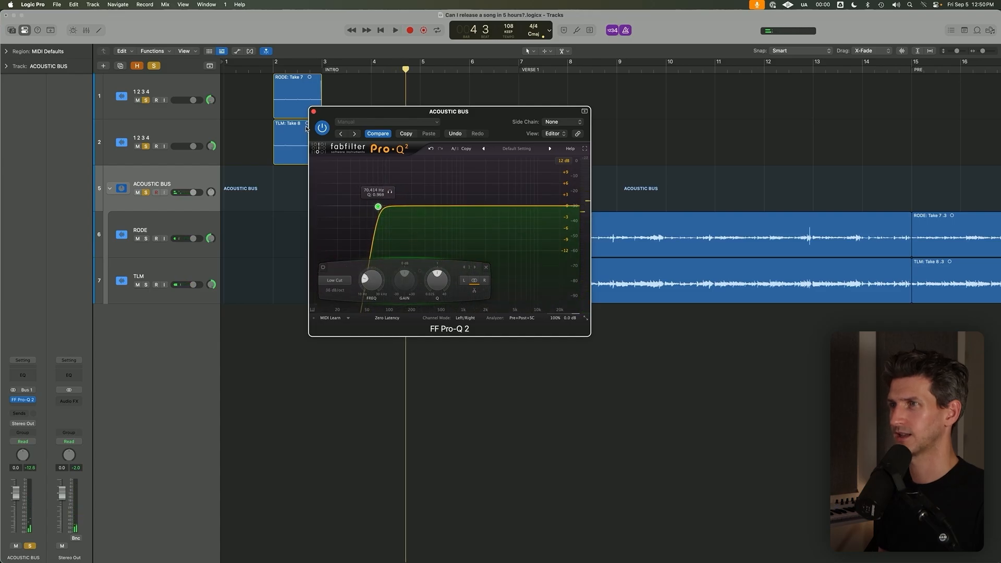
Close the ACOUSTIC BUS equaliser and fit the whole song arrangement in view.
{"action": "left_click", "coordinate": [313, 111]}
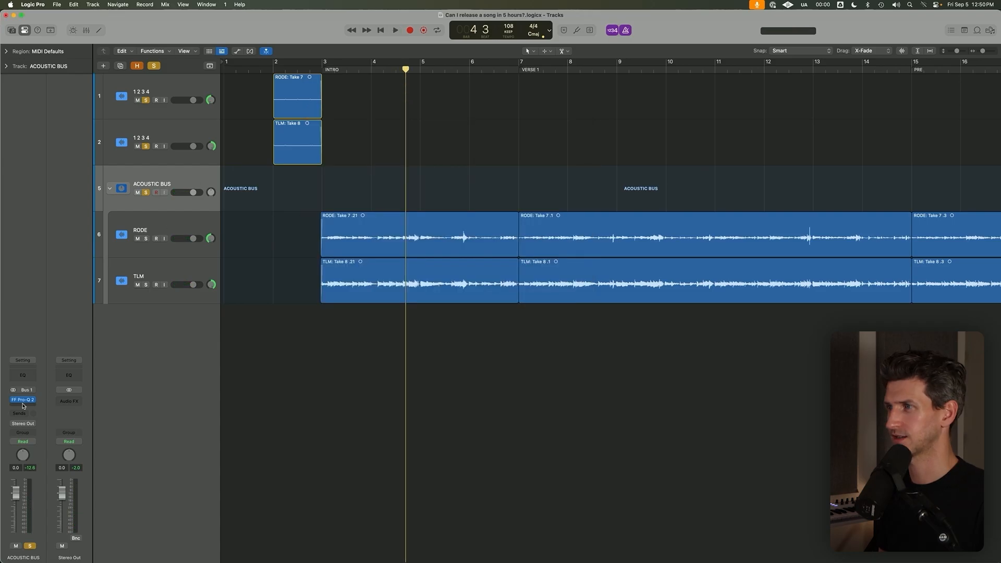
{"action": "key", "text": "z"}
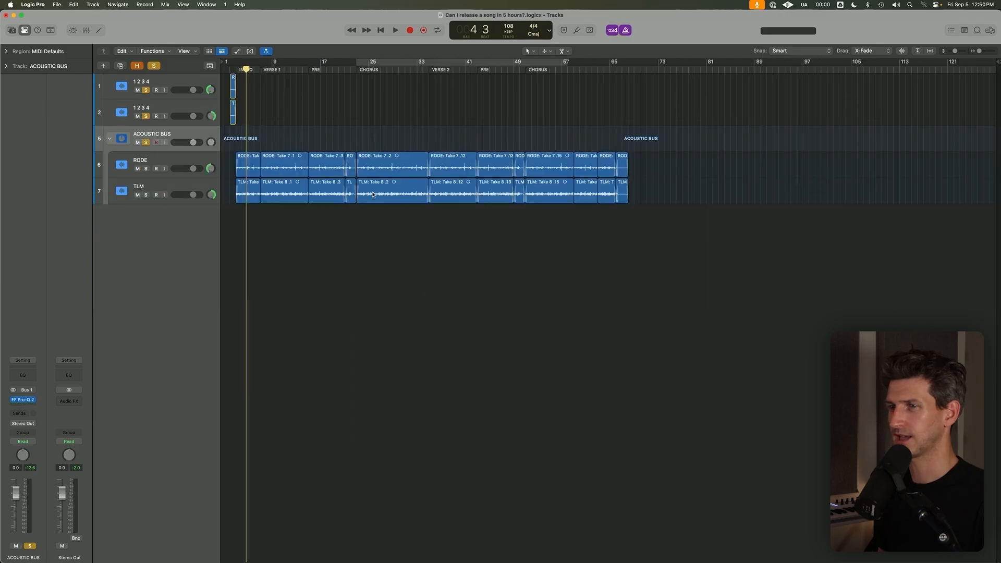
{"action": "left_click", "coordinate": [25, 406]}
{"action": "type", "text": "COP"}
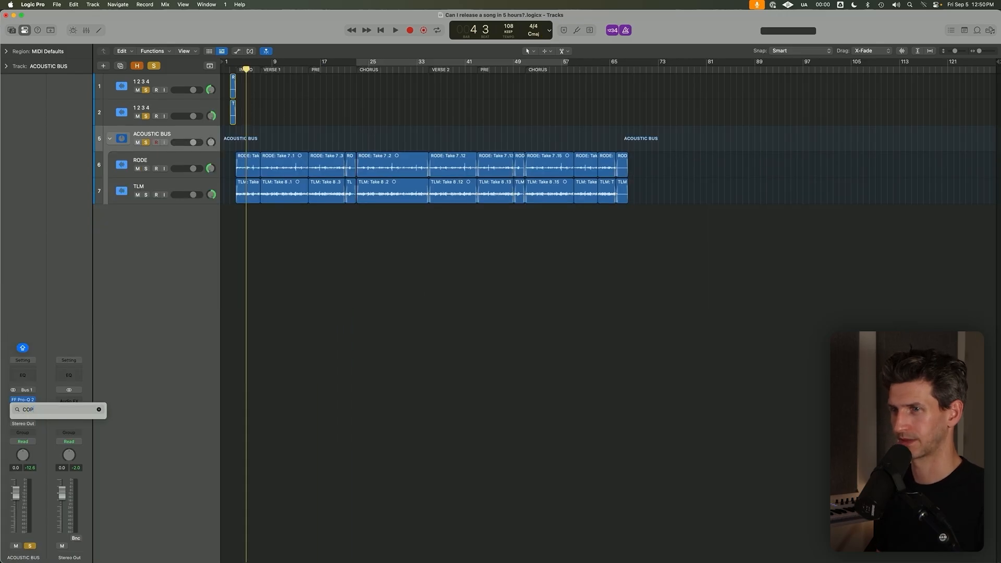
{"action": "key", "text": "BackSpace"}
{"action": "type", "text": "M"}
{"action": "key", "text": "Escape"}
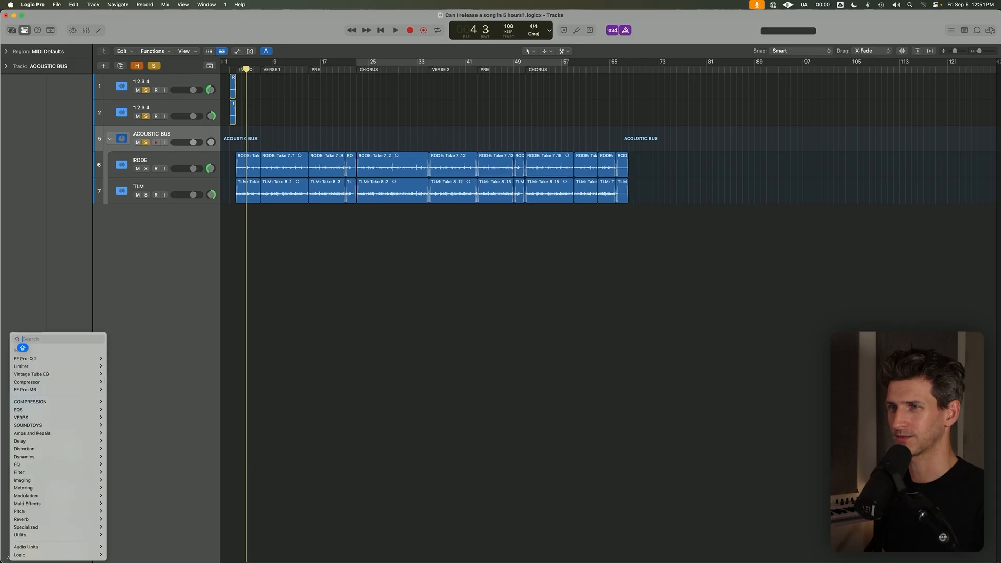
{"action": "key", "text": "Escape"}
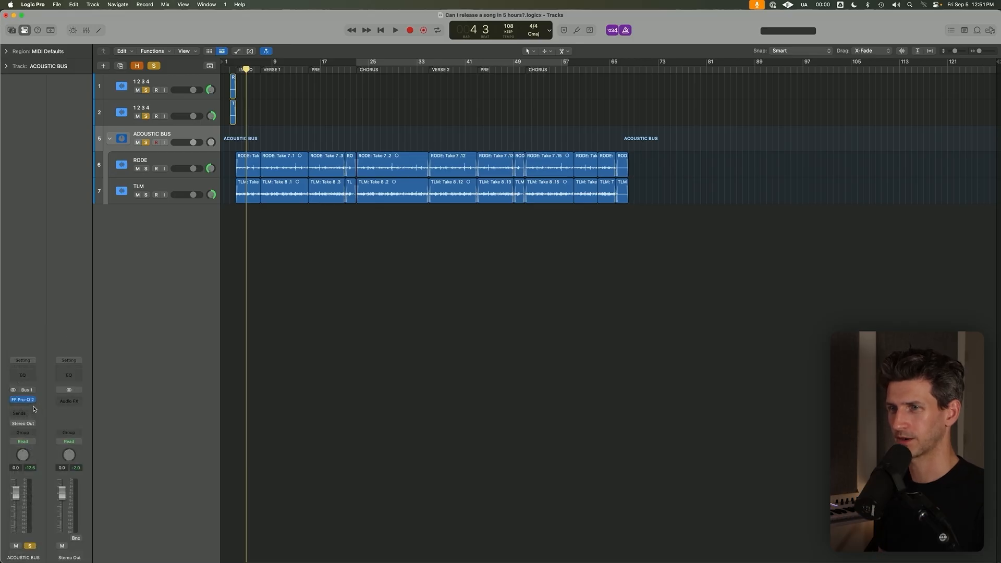
Insert the ValhallaVintageVerb reverb on the ACOUSTIC BUS after the equaliser.
{"action": "left_click", "coordinate": [33, 407]}
{"action": "type", "text": "VAL"}
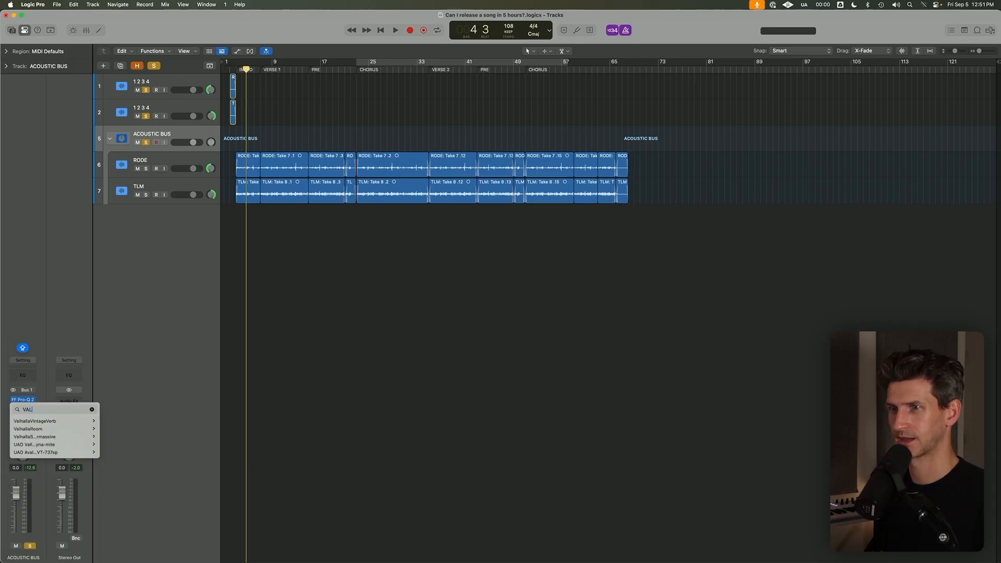
{"action": "key", "text": "Down"}
{"action": "key", "text": "Down"}
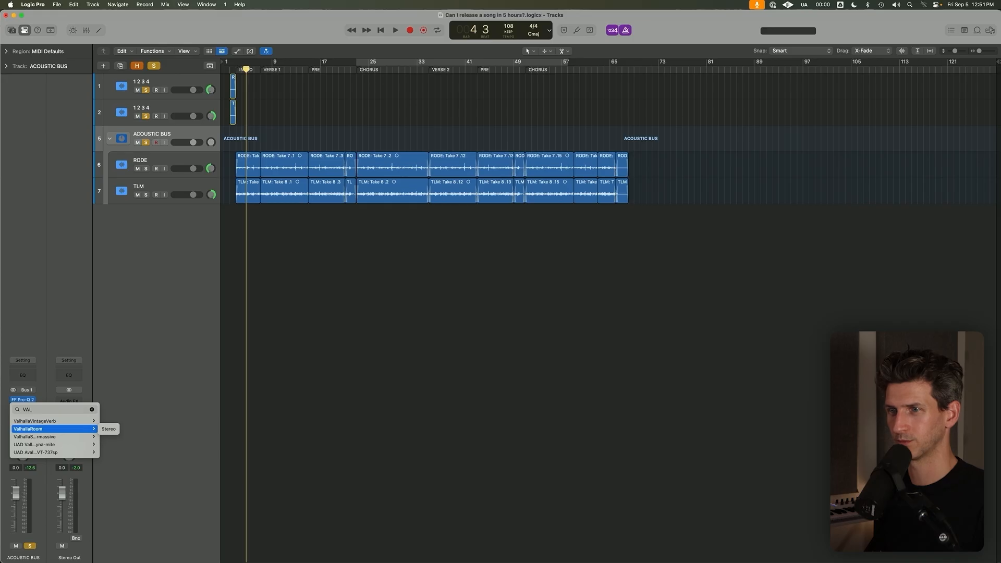
{"action": "key", "text": "Up"}
{"action": "key", "text": "Return"}
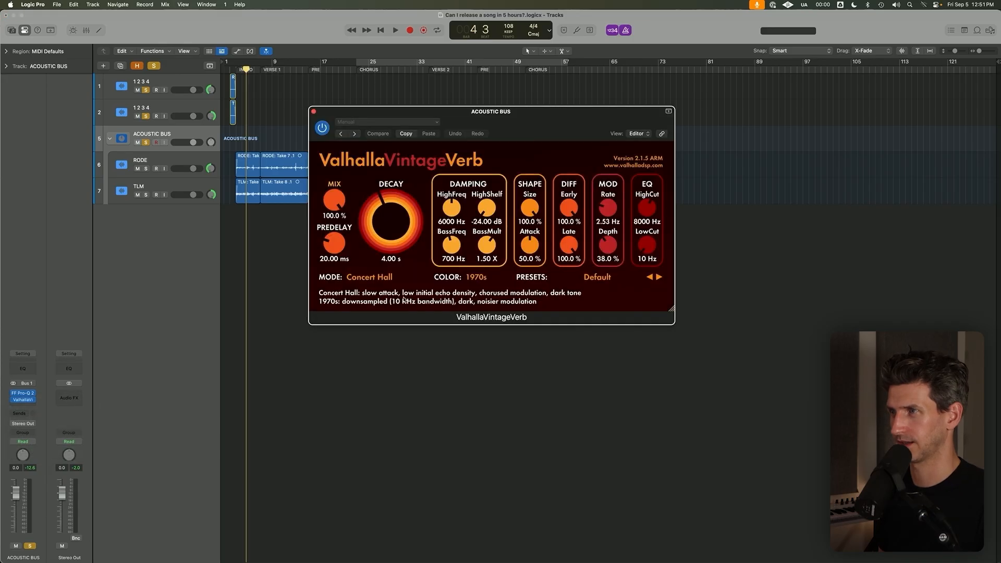
Set the reverb's mode to Room and its colour to NOW.
{"action": "left_click", "coordinate": [364, 275]}
{"action": "left_click", "coordinate": [359, 318]}
{"action": "left_click", "coordinate": [482, 280]}
{"action": "left_click", "coordinate": [477, 306]}
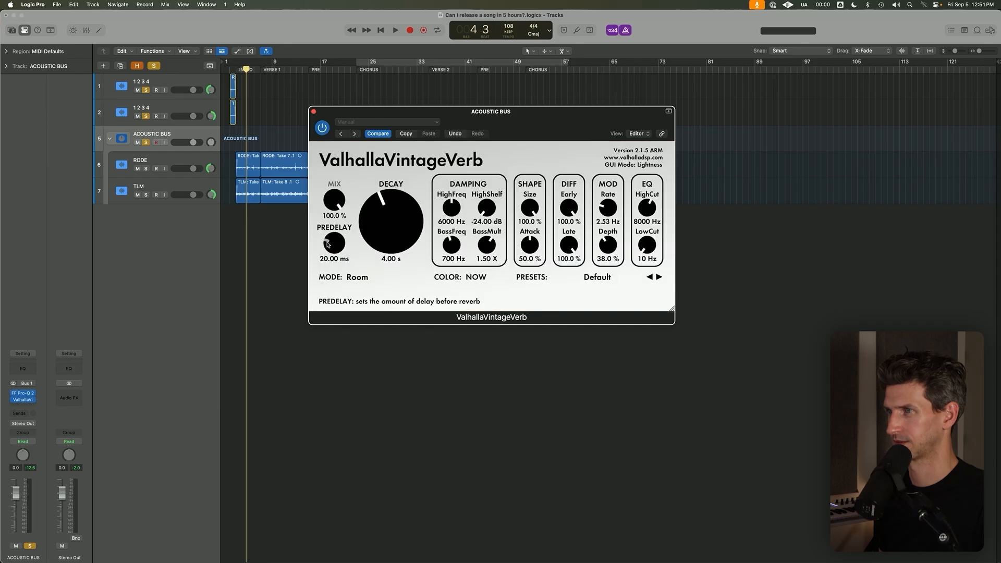
Adjust the reverb's predelay and mix amount while auditioning the acoustic guitars.
{"action": "left_click_drag", "start_coordinate": [335, 247], "coordinate": [335, 227]}
{"action": "left_click_drag", "start_coordinate": [337, 200], "coordinate": [344, 386]}
{"action": "key", "text": "space"}
{"action": "left_click_drag", "start_coordinate": [338, 196], "coordinate": [394, 237]}
{"action": "mouse_move", "coordinate": [333, 202]}
{"action": "left_mouse_down"}
{"action": "mouse_move", "coordinate": [346, 156]}
{"action": "mouse_move", "coordinate": [337, 205]}
{"action": "left_mouse_up"}
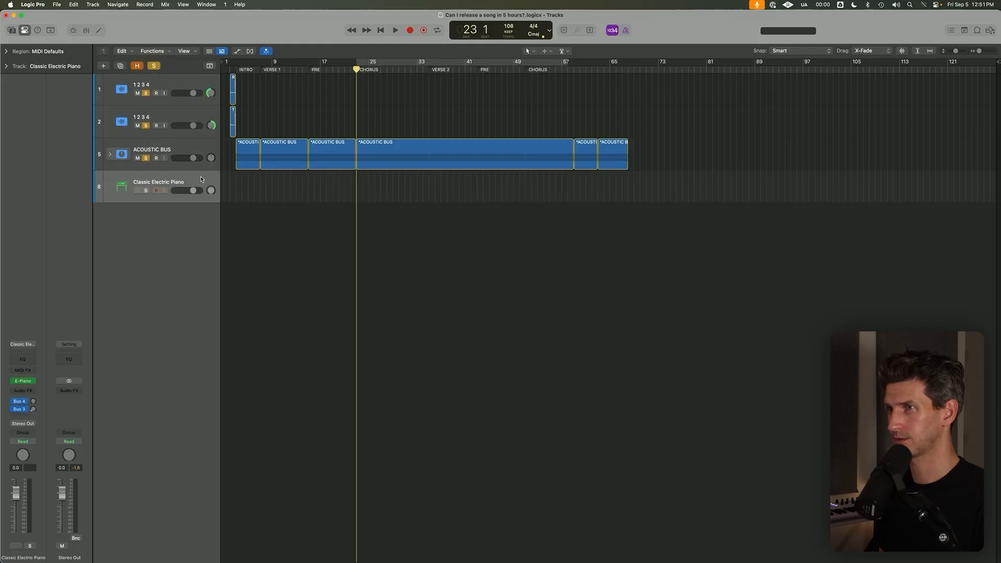
Rename the Classic Electric Piano track as PIANO.
{"action": "double_click", "coordinate": [201, 180]}
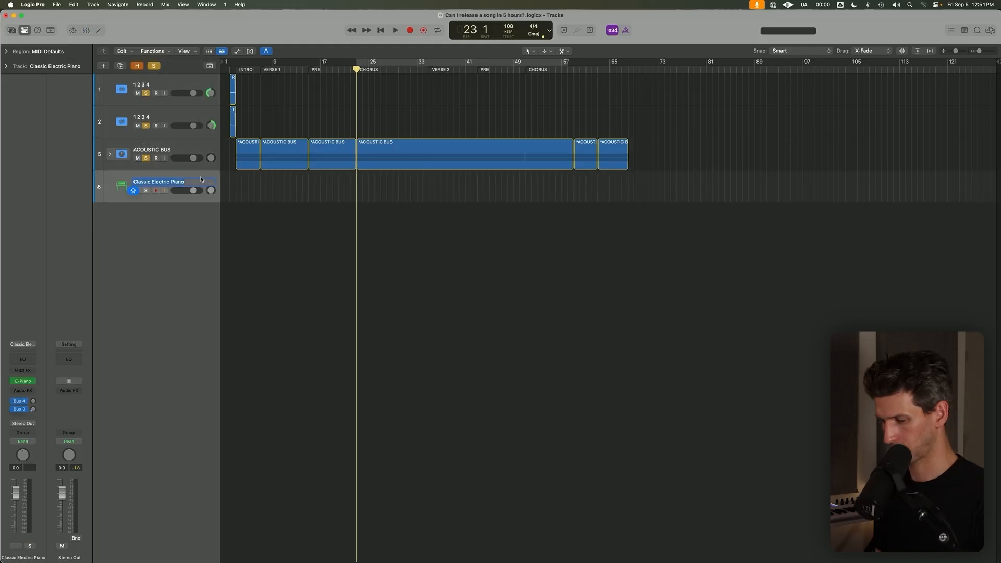
{"action": "type", "text": "PIANO"}
{"action": "key", "text": "Return"}
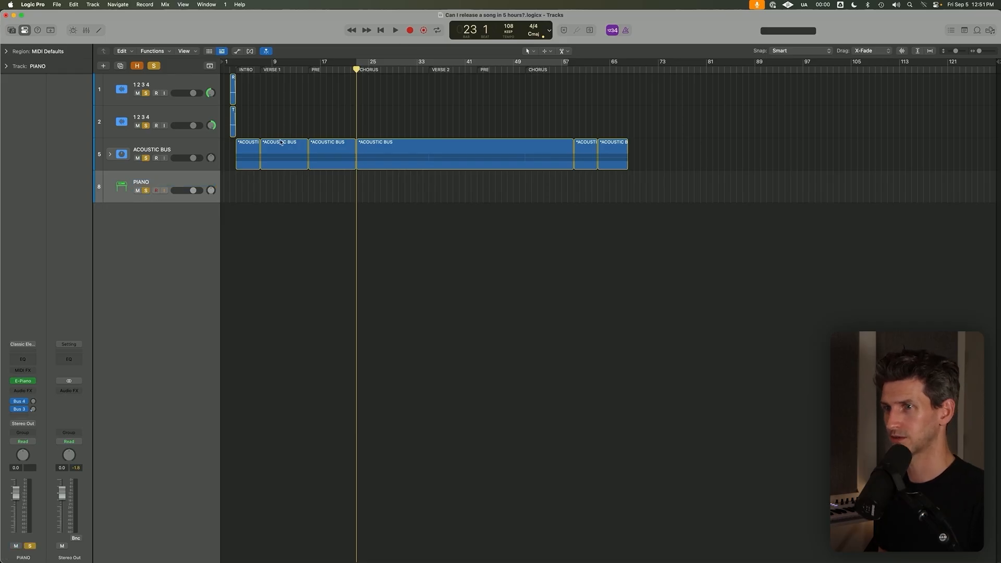
Replace the PIANO track's electric piano instrument with a stereo instance of Kontakt.
{"action": "left_click", "coordinate": [26, 381]}
{"action": "type", "text": "KON"}
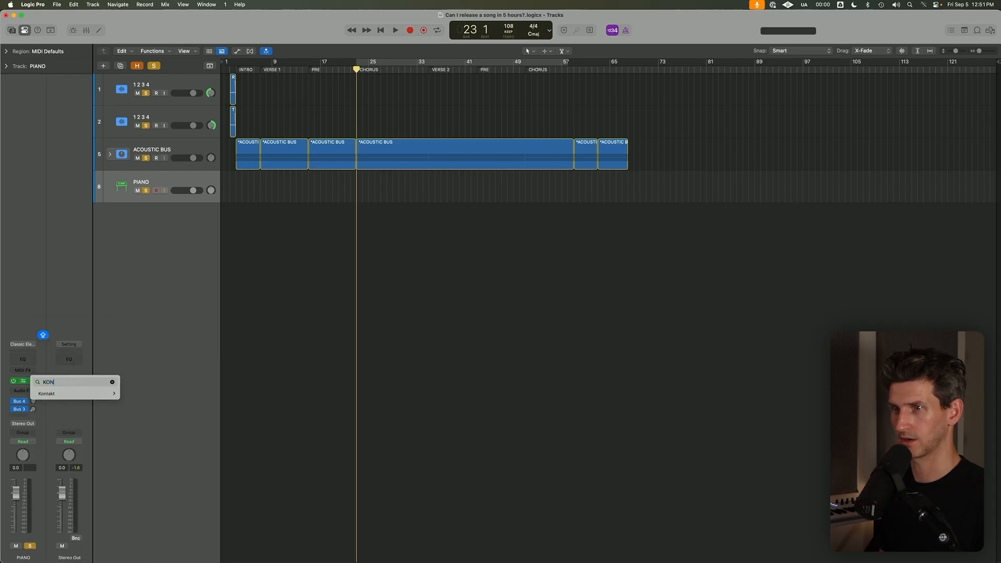
{"action": "key", "text": "Down"}
{"action": "key", "text": "Right"}
{"action": "key", "text": "Down"}
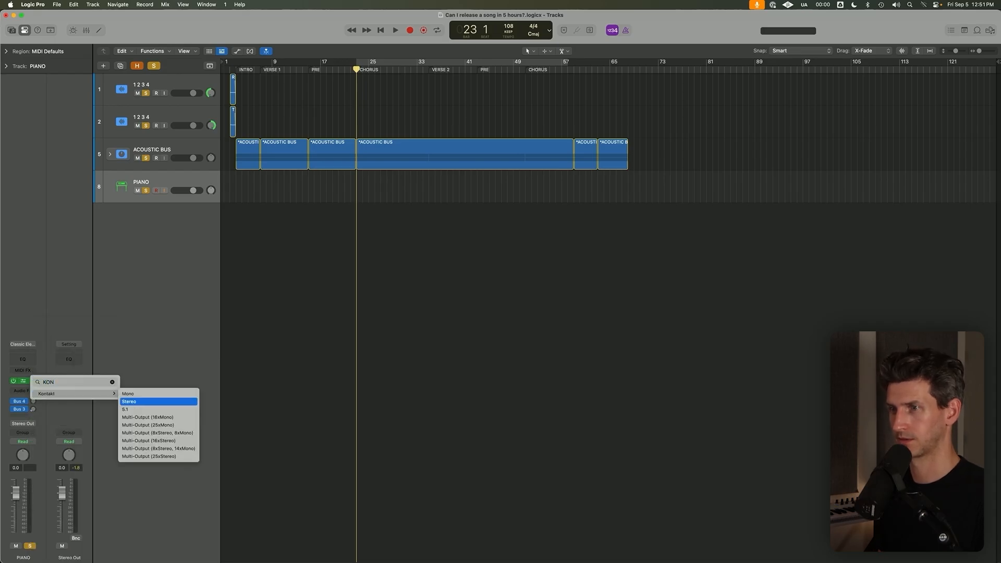
{"action": "key", "text": "Return"}
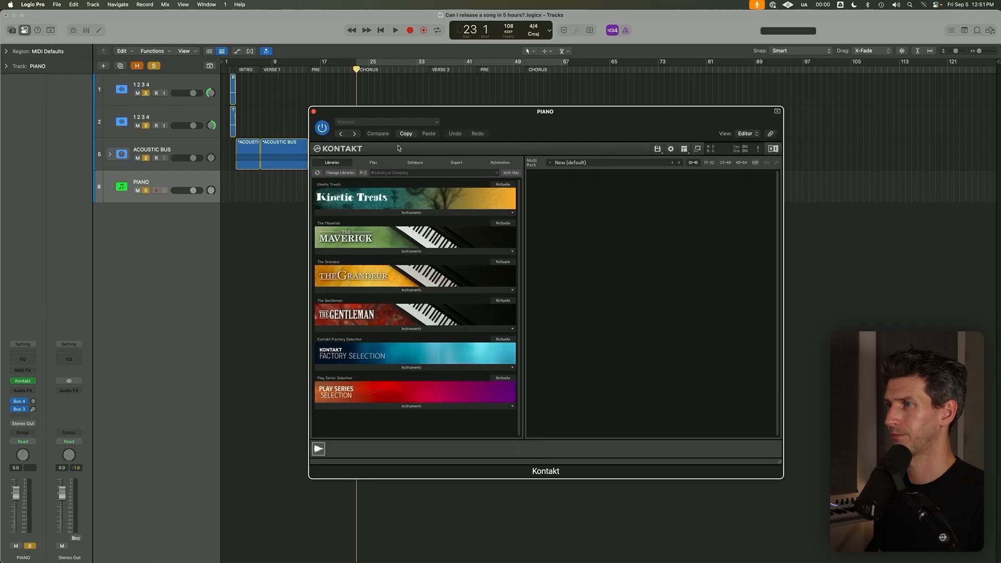
Load The Gentleman piano instrument in Kontakt and close the plug-in window.
{"action": "left_click", "coordinate": [420, 329]}
{"action": "double_click", "coordinate": [420, 338]}
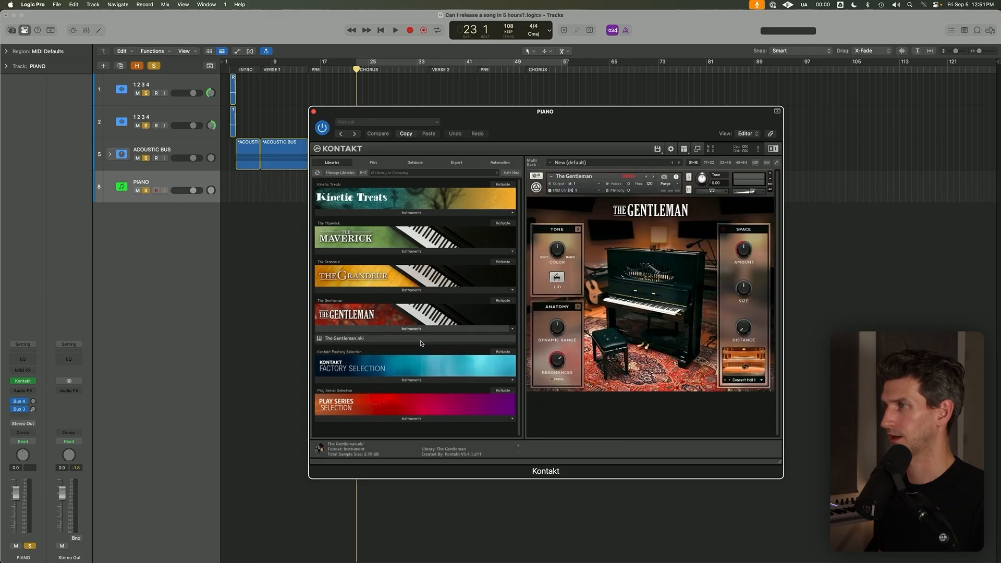
{"action": "left_click", "coordinate": [314, 112]}
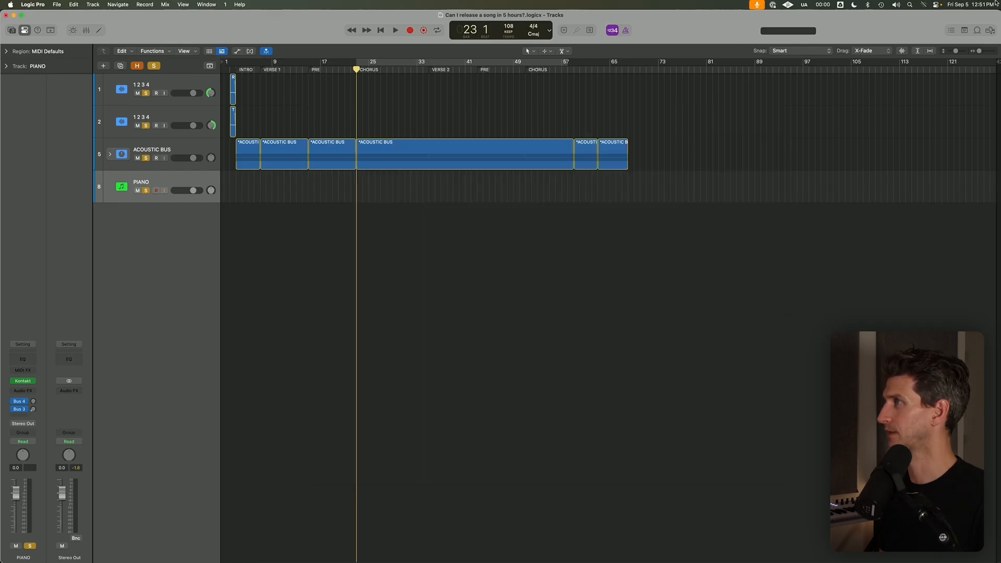
Open the project notes and list the chords Dm, F, A and Gm on separate lines.
{"action": "left_click", "coordinate": [966, 30]}
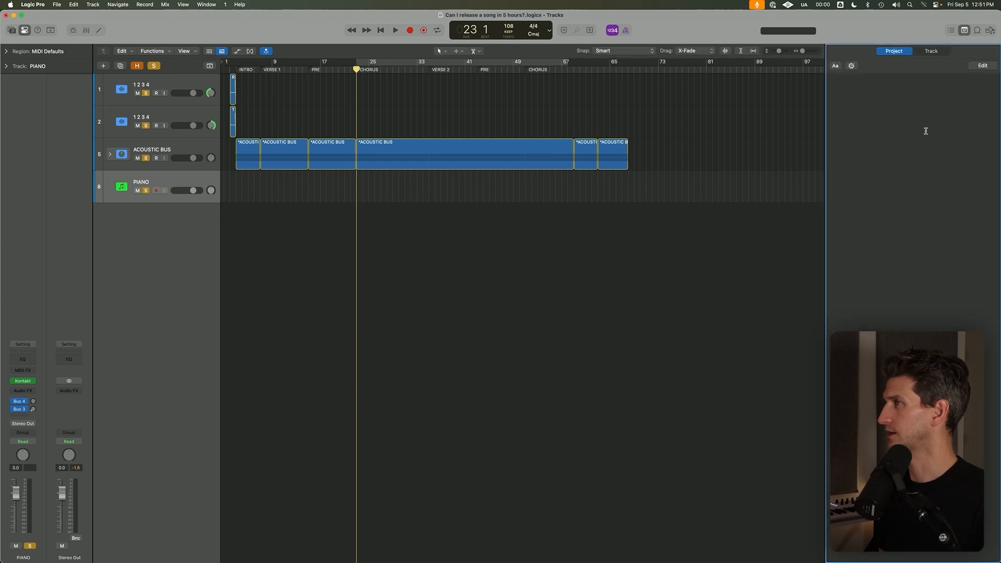
{"action": "type", "text": "DM"}
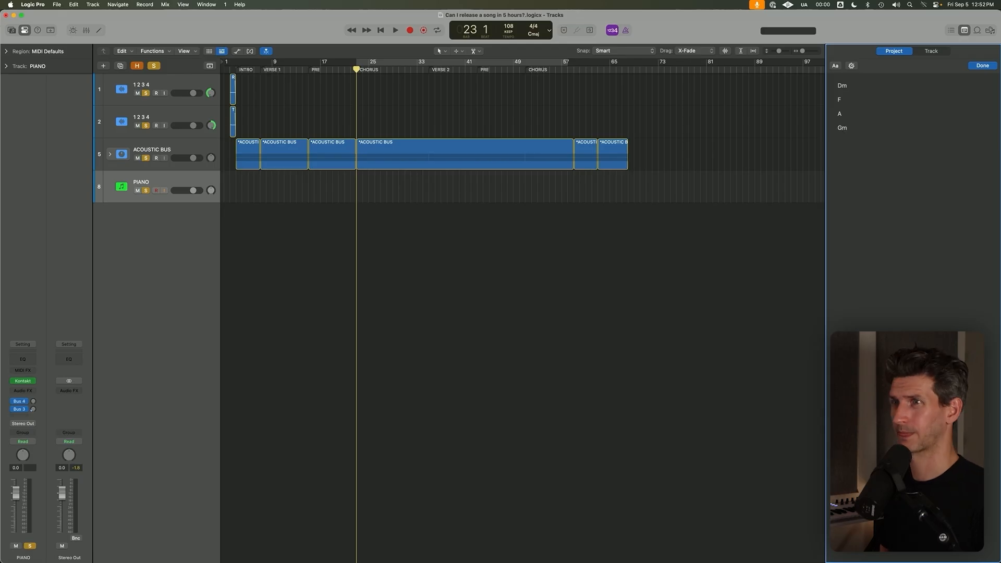
Record-enable the PIANO track and place the playhead at bar 15, the start of the PRE section.
{"action": "left_click", "coordinate": [165, 181]}
{"action": "left_click", "coordinate": [155, 190]}
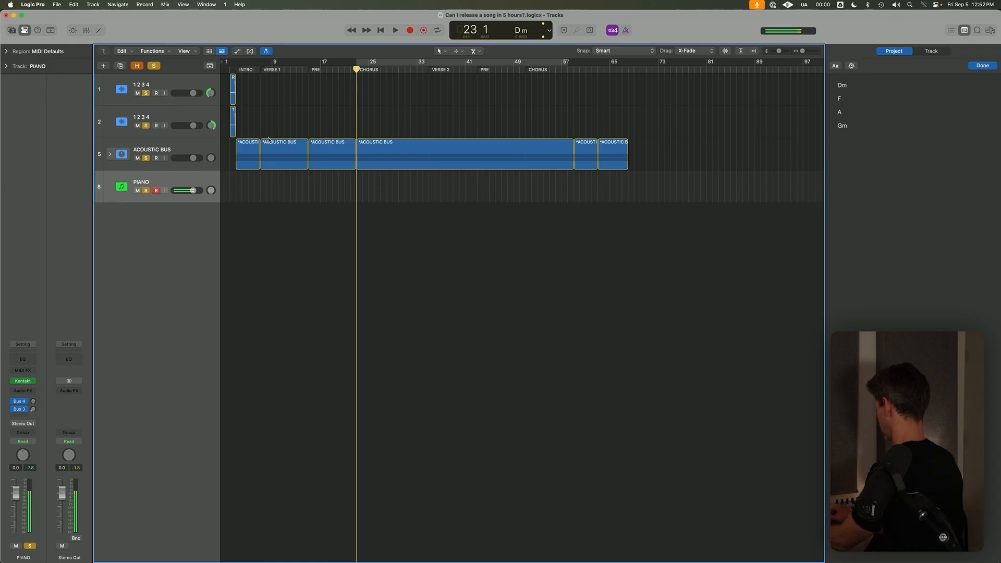
{"action": "left_click", "coordinate": [236, 69]}
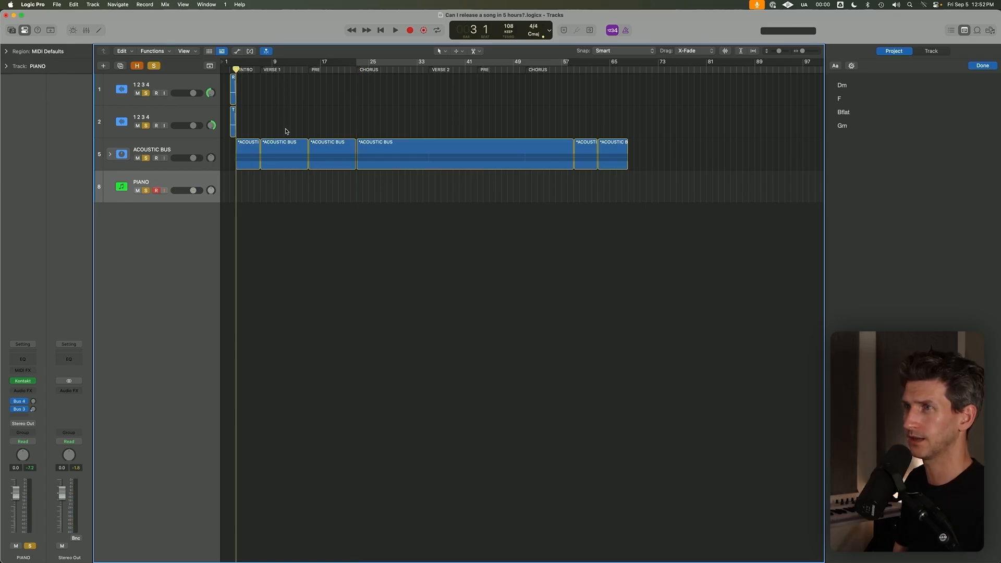
{"action": "left_click", "coordinate": [263, 69]}
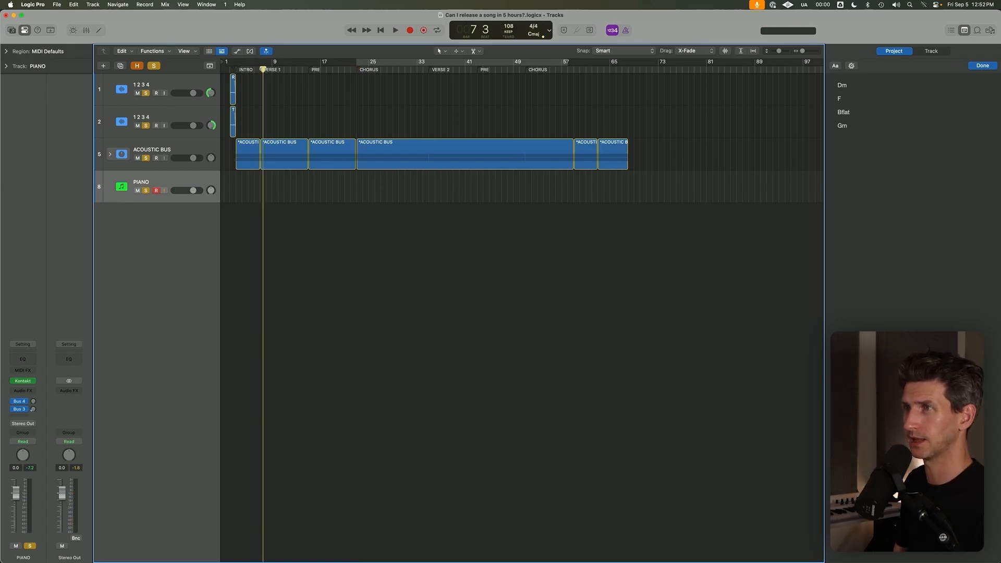
{"action": "left_click", "coordinate": [310, 70]}
{"action": "left_click_drag", "start_coordinate": [315, 61], "coordinate": [772, 61]}
{"action": "key", "text": "c"}
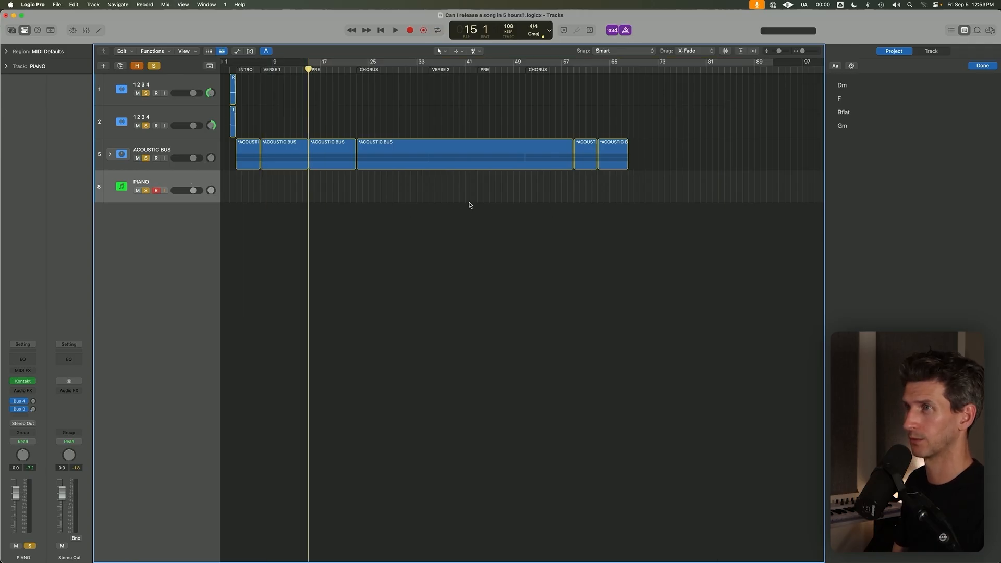
Record the piano chords with a count-in over the PRE section, from bar 15 to about bar 23.
{"action": "left_click", "coordinate": [612, 30]}
{"action": "left_click", "coordinate": [634, 44]}
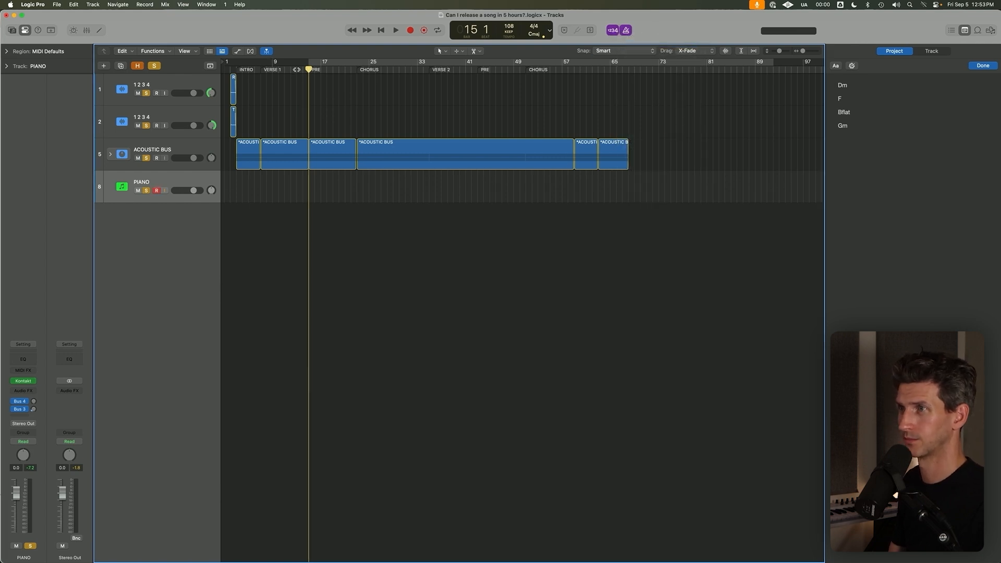
{"action": "key", "text": "r"}
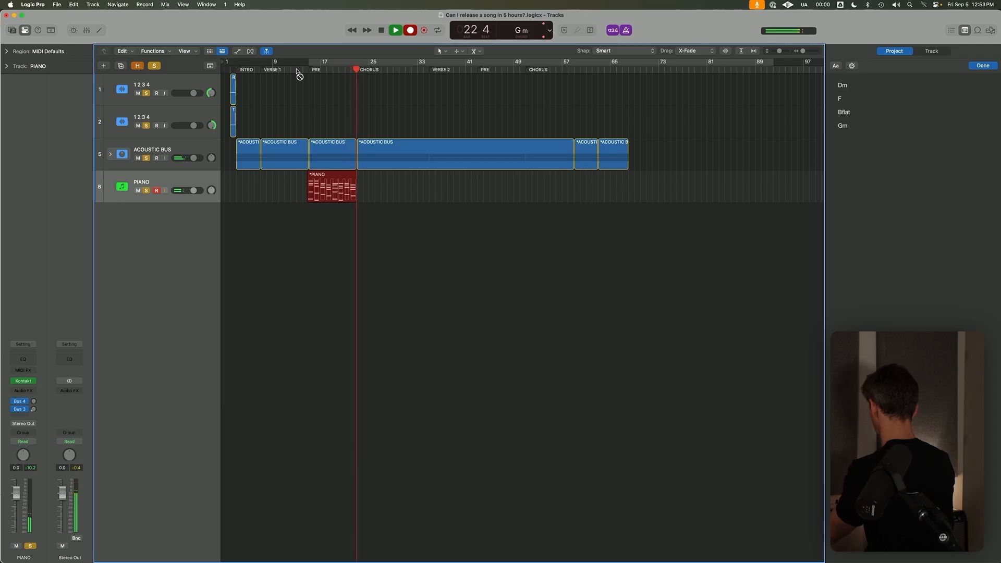
{"action": "key", "text": "space"}
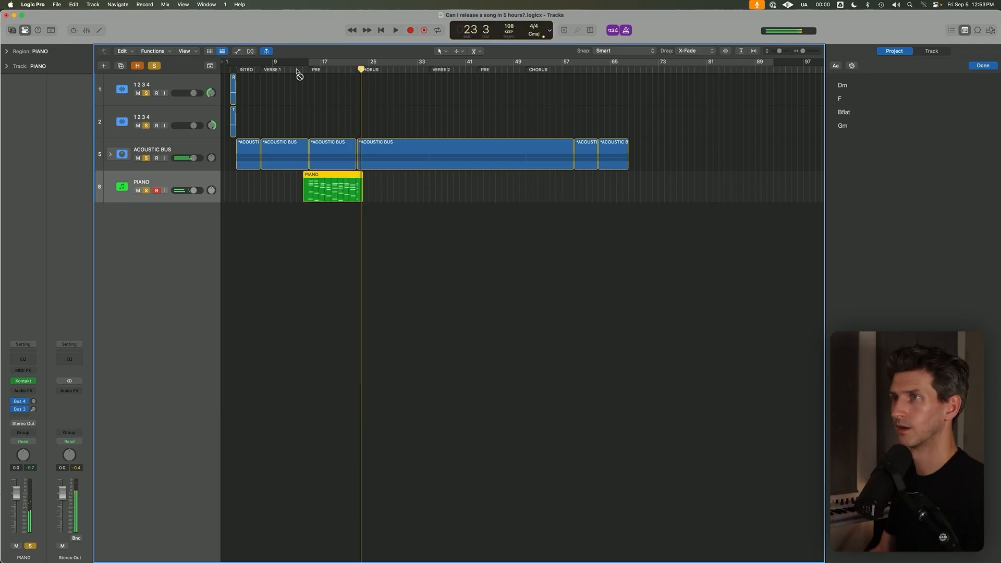
Solo only the PIANO track and play the recorded region from bar 15 to check the take.
{"action": "left_click_drag", "start_coordinate": [283, 165], "coordinate": [373, 231]}
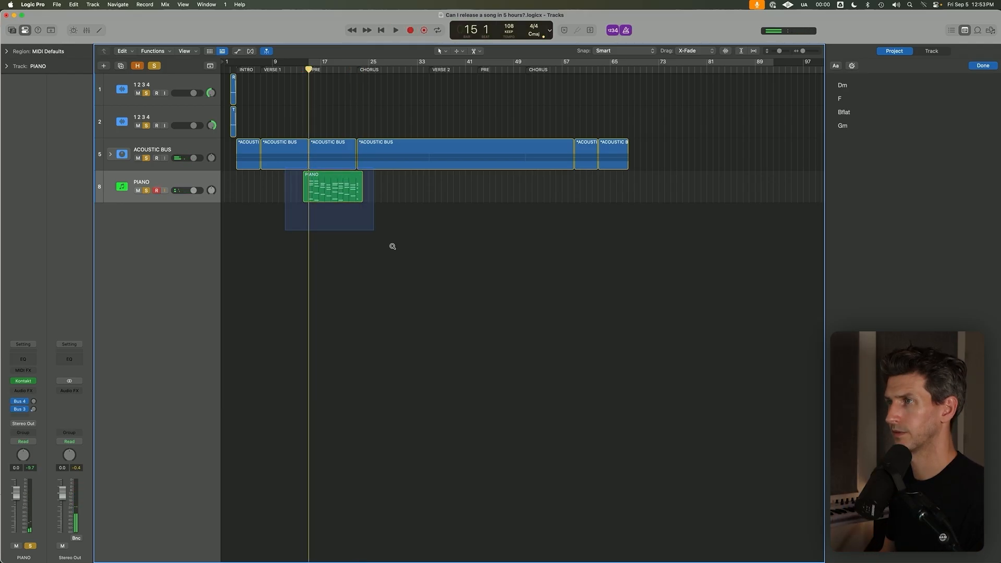
{"action": "key", "text": "z"}
{"action": "left_click", "coordinate": [661, 290], "text": "ctrl+alt"}
{"action": "left_click", "coordinate": [361, 229]}
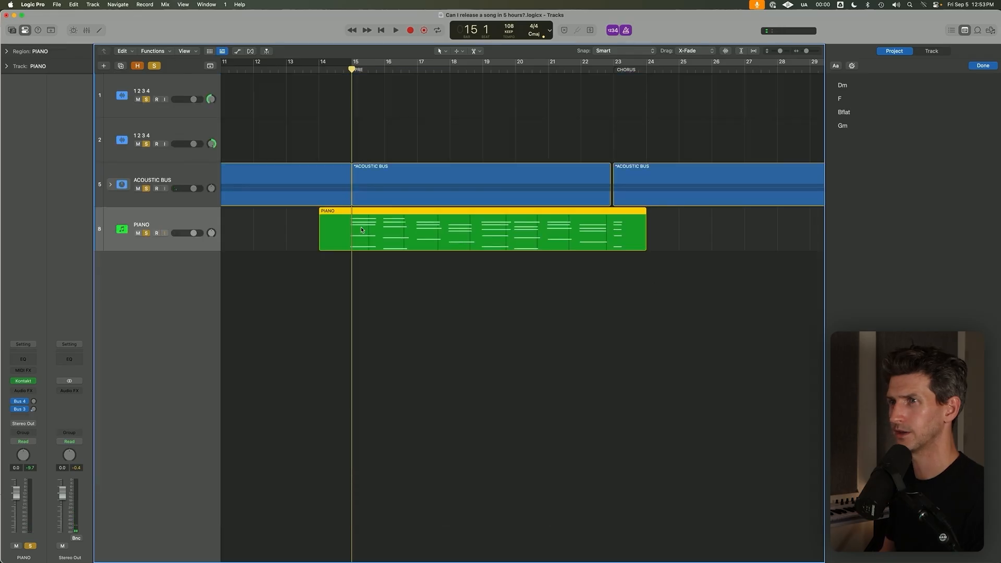
{"action": "left_click_drag", "start_coordinate": [147, 113], "coordinate": [147, 189]}
{"action": "key", "text": "space"}
{"action": "key", "text": "space"}
{"action": "key", "text": "space"}
{"action": "key", "text": "space"}
{"action": "key", "text": "space"}
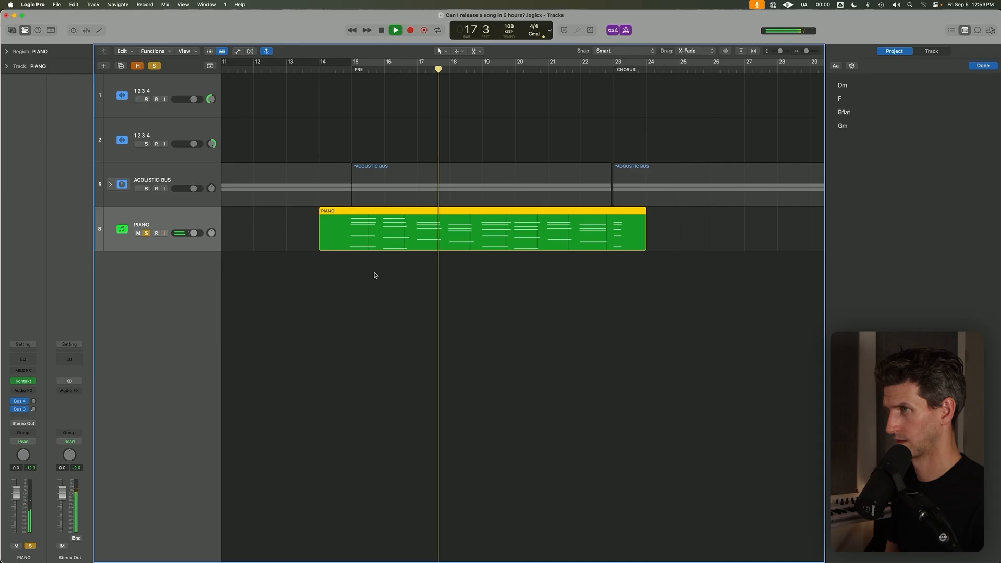
{"action": "key", "text": "space"}
Duplicate the PIANO track with its settings, mute the original track and name the duplicate LOW PIANO.
{"action": "key", "text": "super+d"}
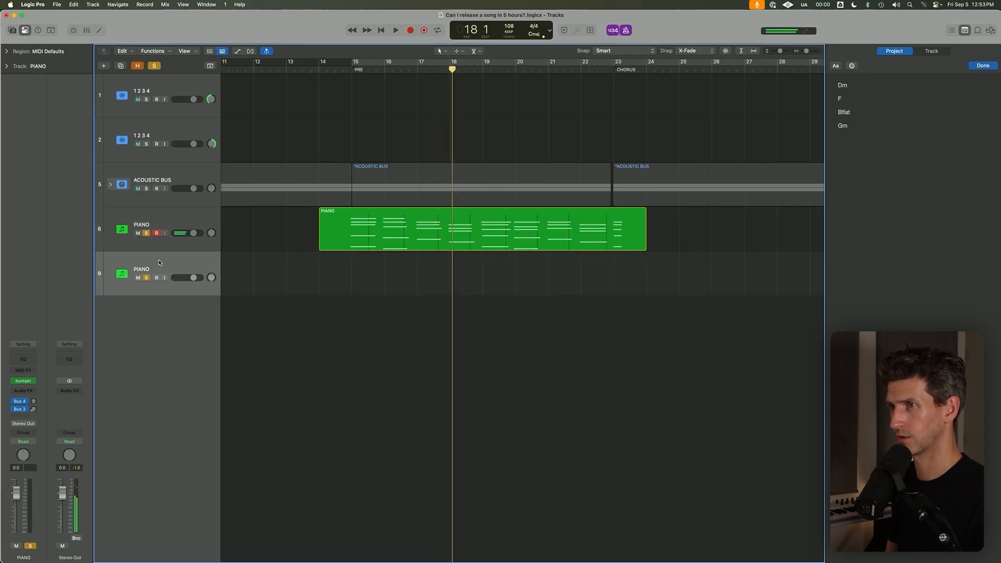
{"action": "left_click", "coordinate": [138, 233]}
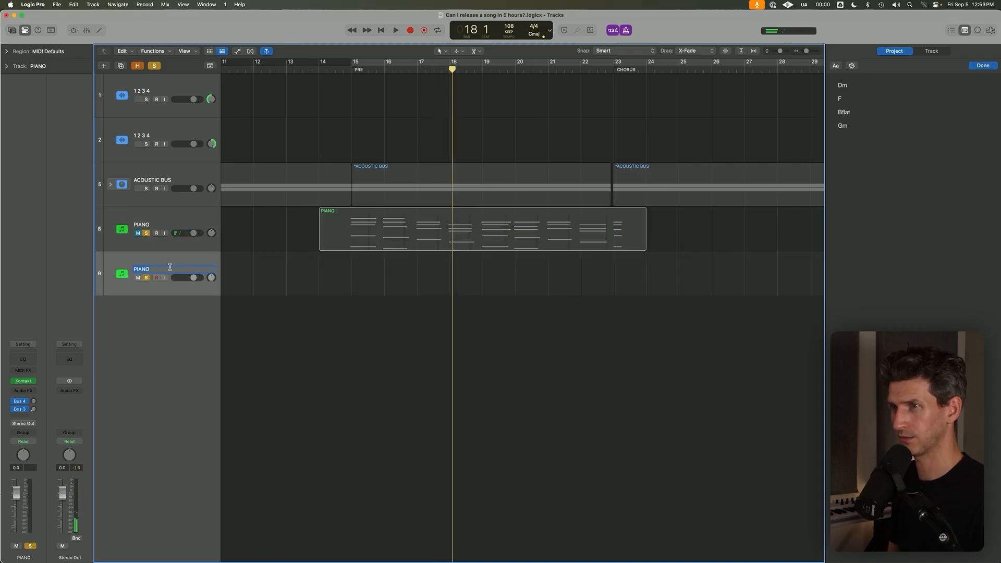
{"action": "type", "text": "LOW"}
{"action": "key", "text": "Return"}
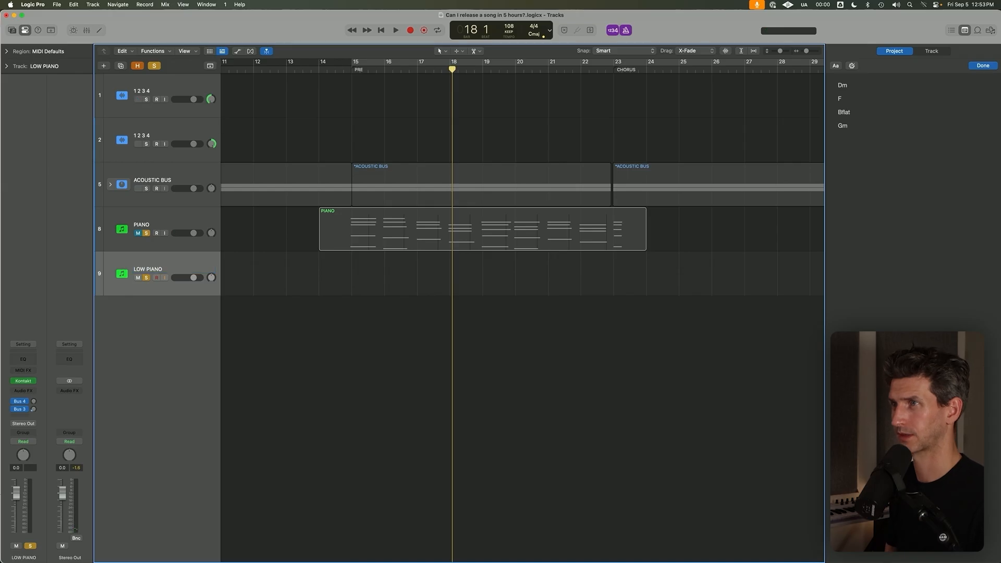
Turn on cycle mode, clear all track solos and mute the LOW PIANO track.
{"action": "key", "text": "c"}
{"action": "left_click", "coordinate": [155, 67]}
{"action": "key", "text": "m"}
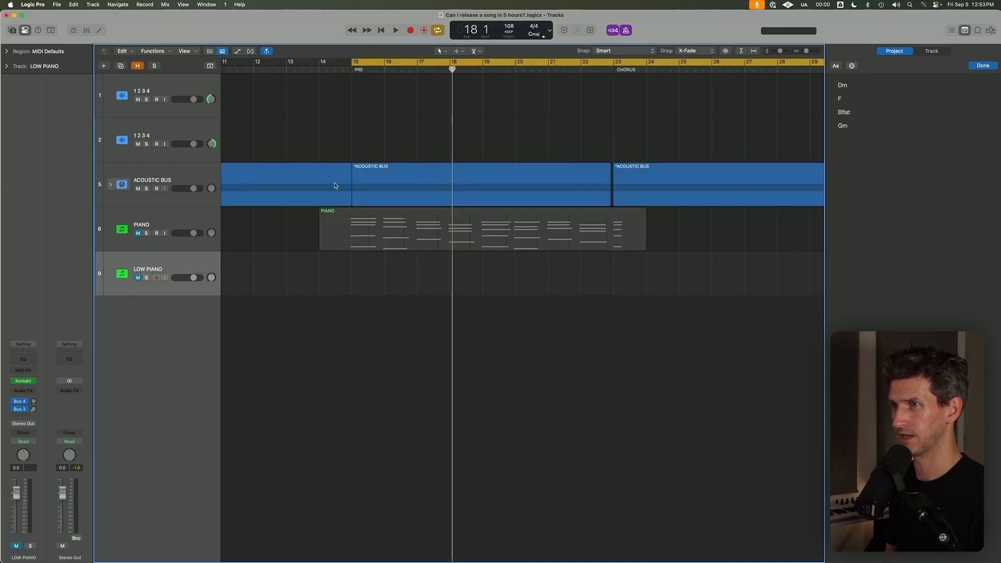
{"action": "scroll", "coordinate": [331, 187], "scroll_direction": "down", "scroll_amount": 5}
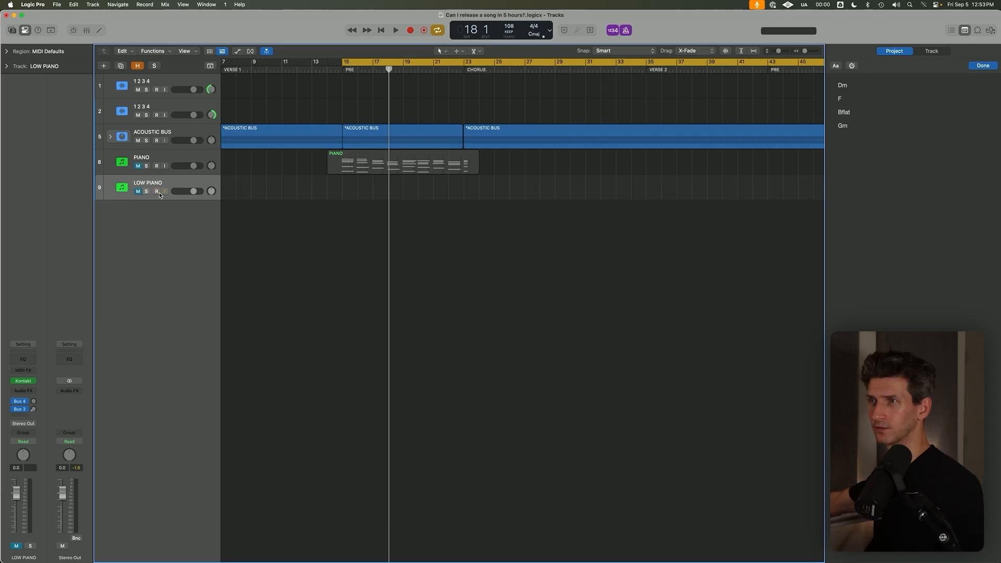
Try recording a low part on the LOW PIANO track from bar 14, unmuting it between attempts, and delete the short takes.
{"action": "key", "text": "r"}
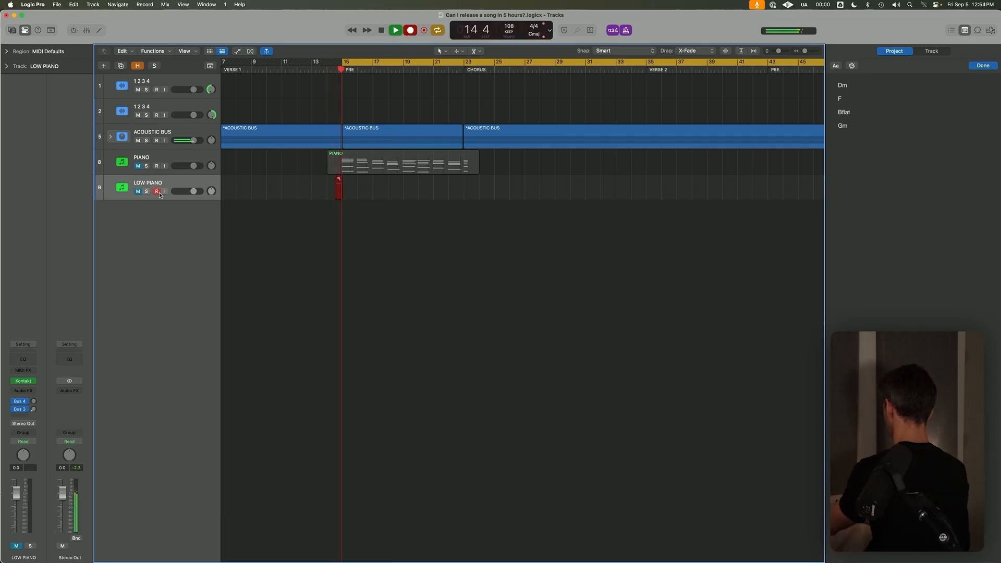
{"action": "key", "text": "space"}
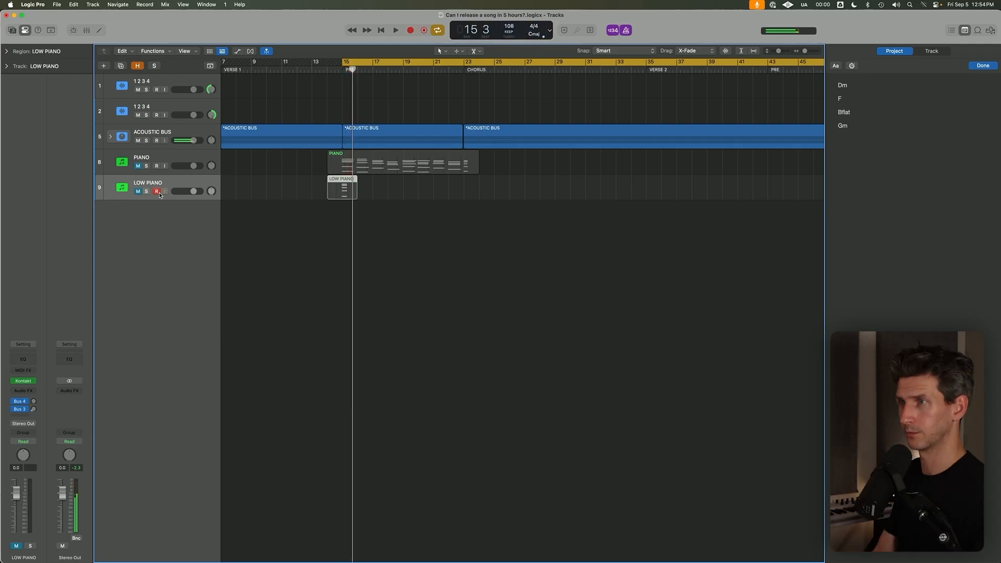
{"action": "key", "text": "Delete"}
{"action": "left_click", "coordinate": [137, 191]}
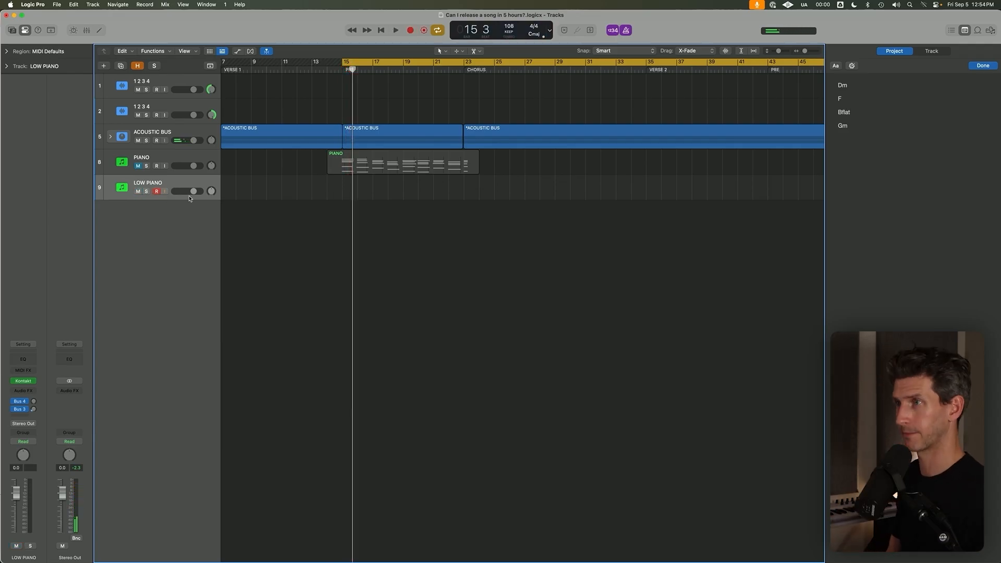
{"action": "key", "text": "r"}
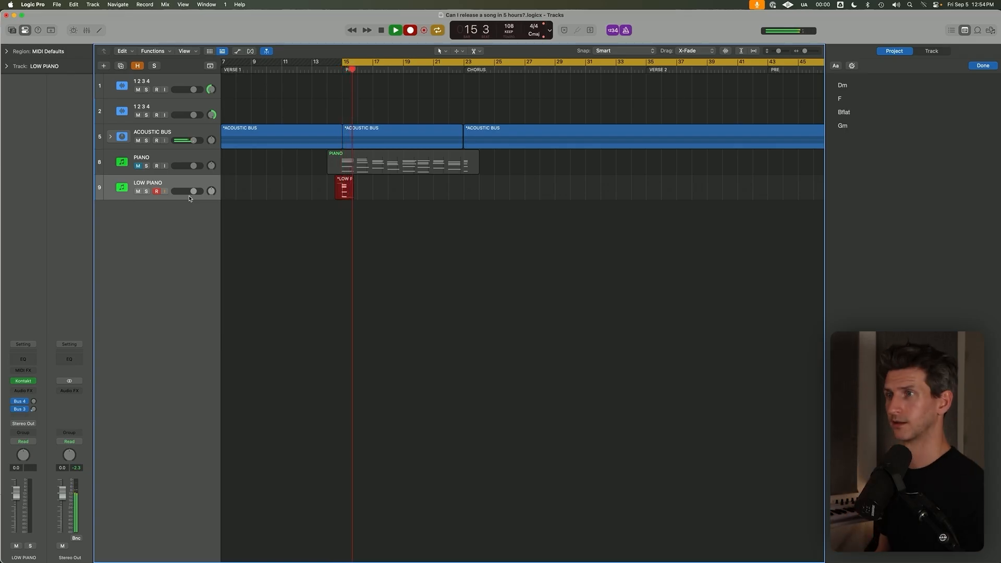
{"action": "key", "text": "space"}
{"action": "left_click_drag", "start_coordinate": [287, 212], "coordinate": [373, 196]}
{"action": "key", "text": "Delete"}
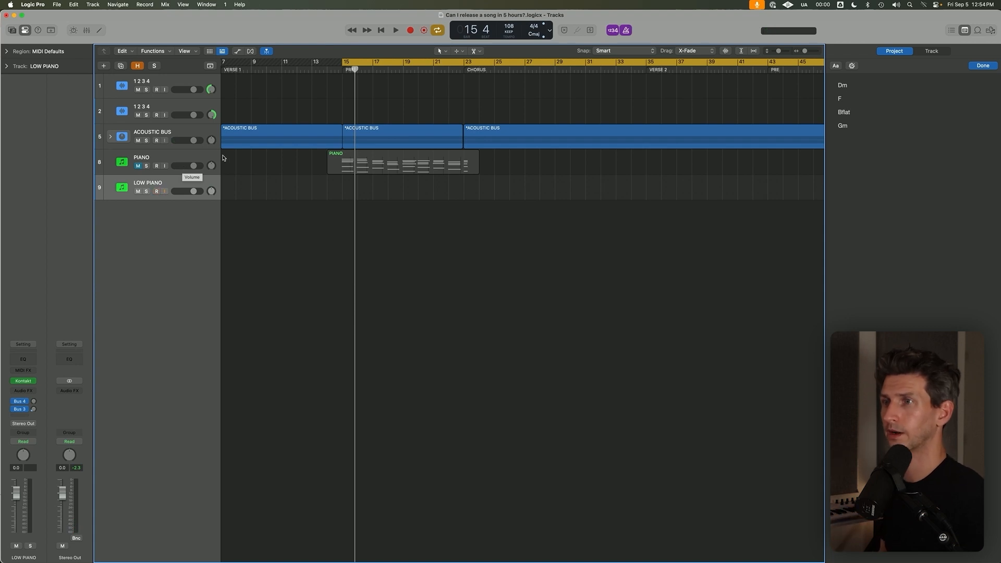
Unmute the PIANO track and delete the LOW PIANO track after playing both for comparison.
{"action": "left_click", "coordinate": [161, 159]}
{"action": "left_click", "coordinate": [138, 166]}
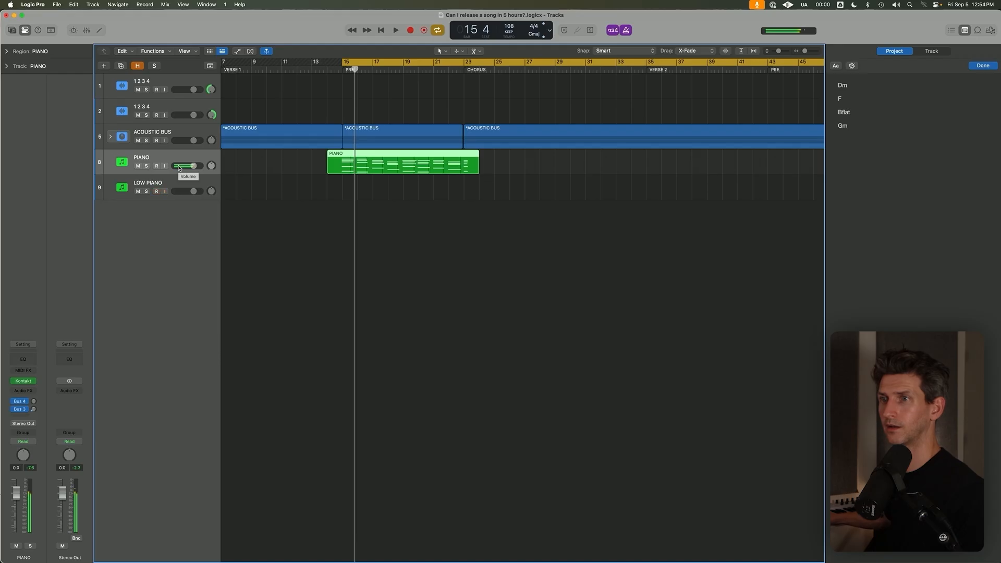
{"action": "left_click", "coordinate": [174, 183]}
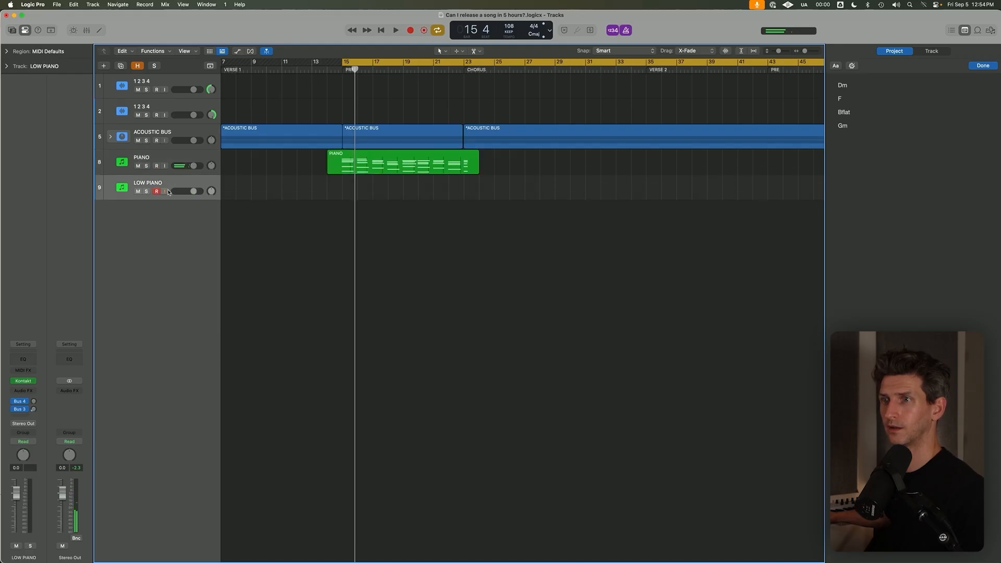
{"action": "left_click", "coordinate": [166, 156]}
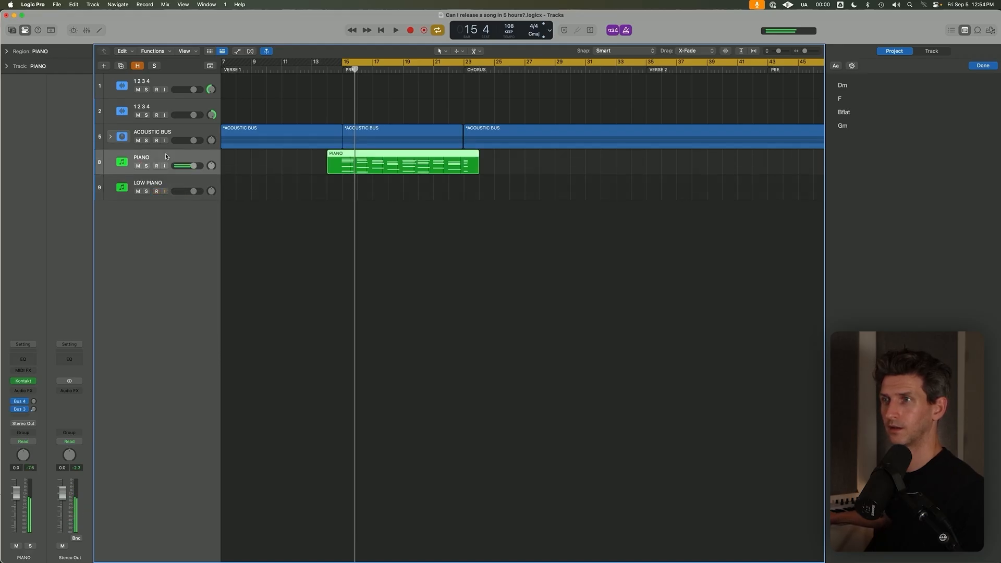
{"action": "left_click", "coordinate": [170, 183]}
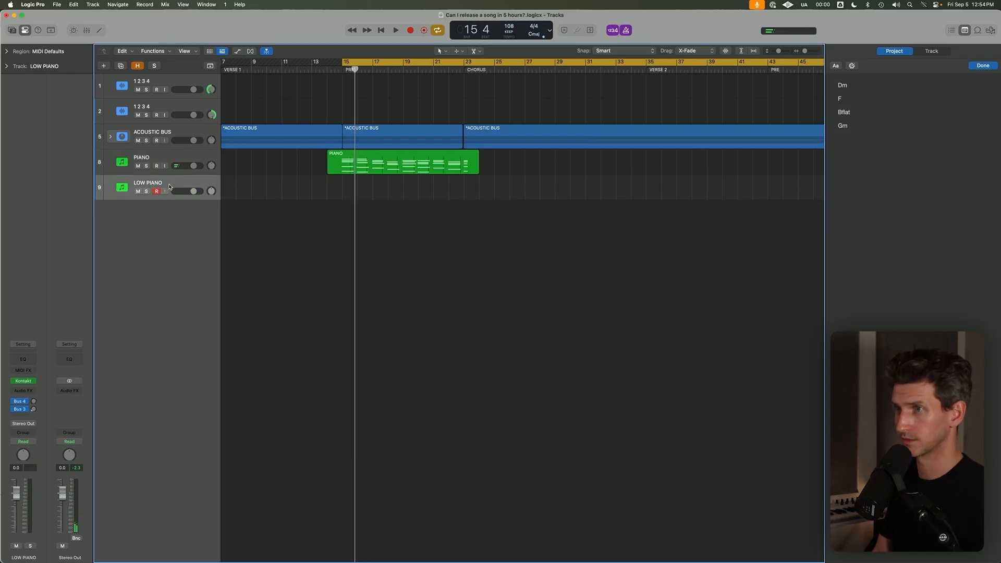
{"action": "key", "text": "super+BackSpace"}
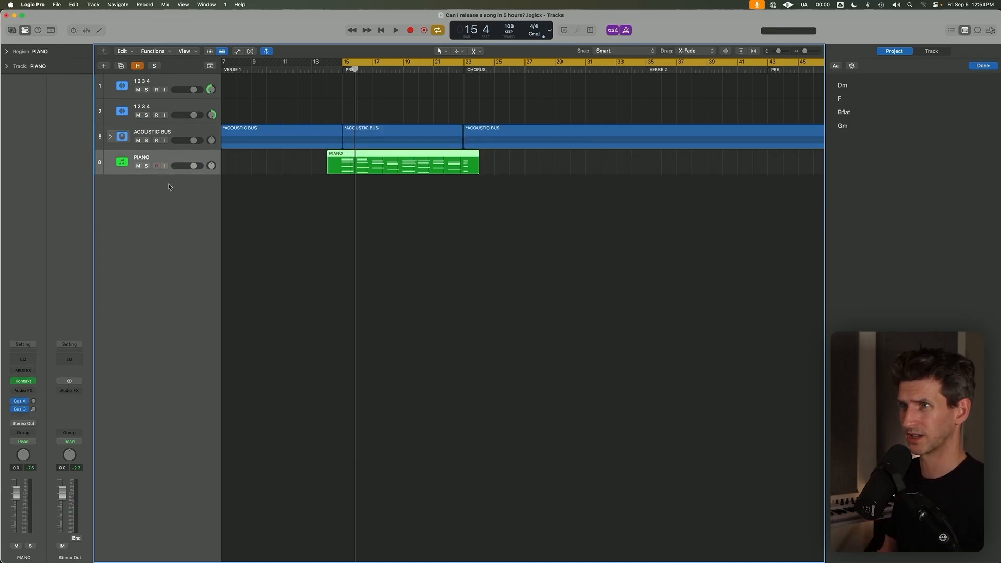
Duplicate the PIANO track, record-enable the duplicate and play both tracks to compare their sound.
{"action": "key", "text": "super+d"}
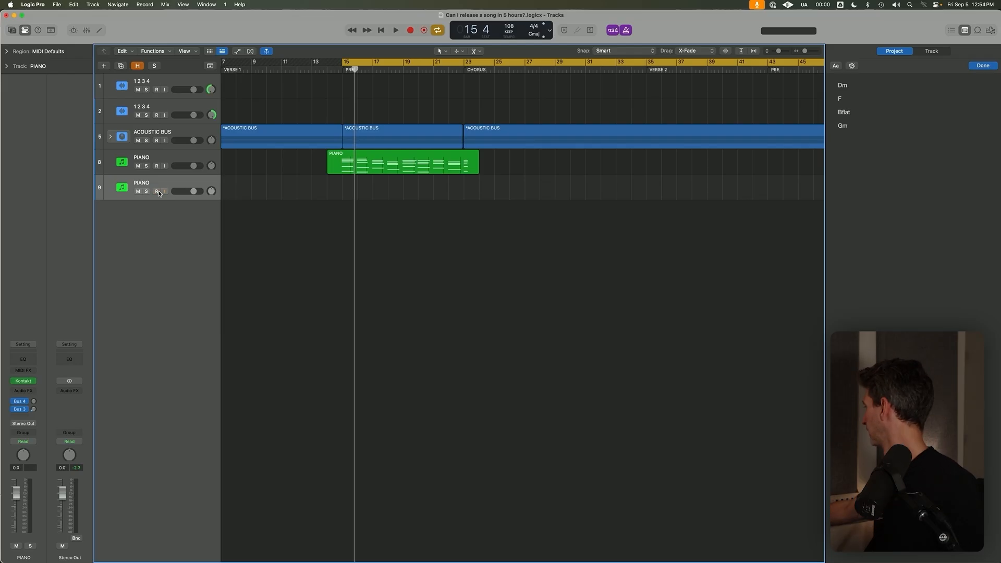
{"action": "left_click", "coordinate": [157, 191]}
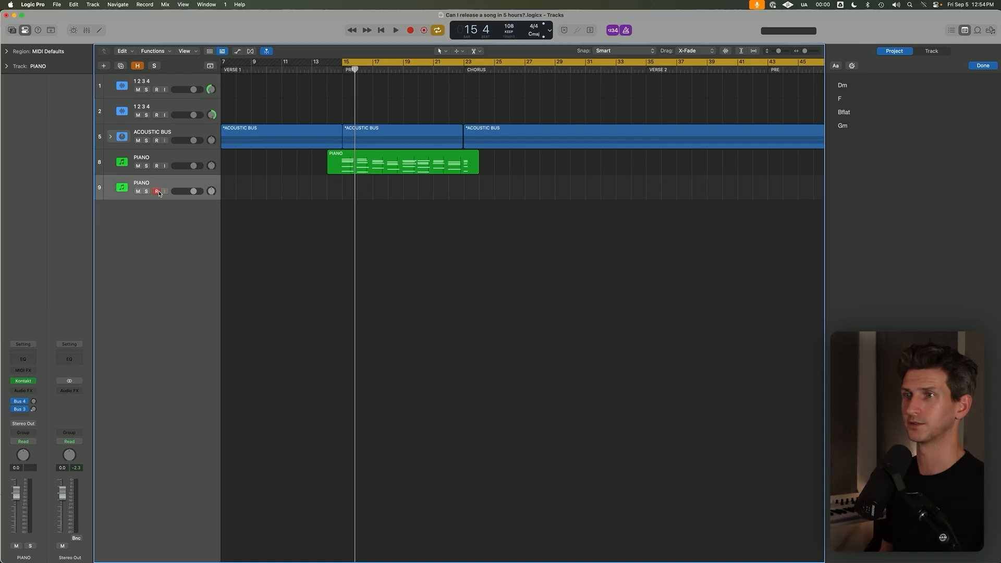
{"action": "left_click", "coordinate": [162, 158]}
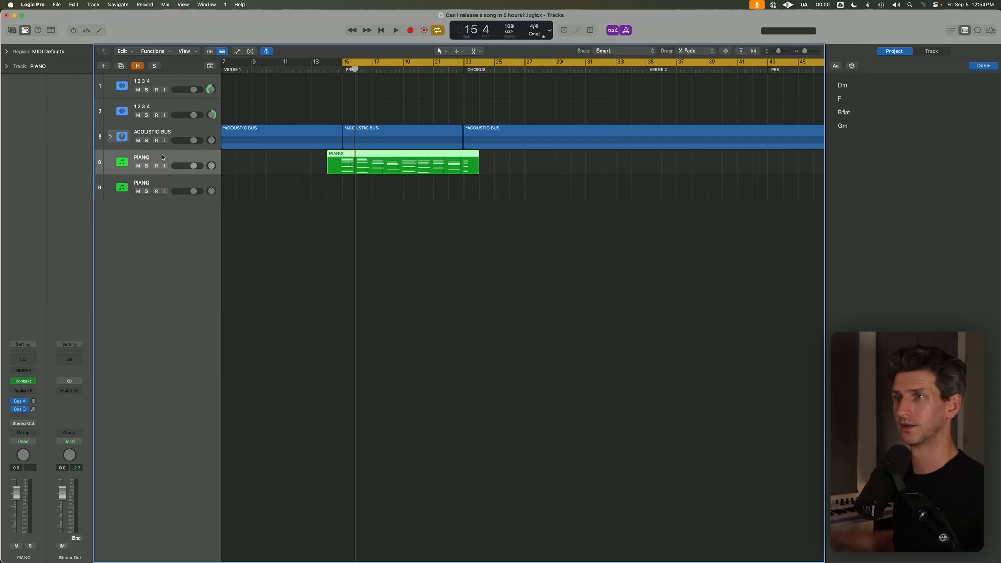
{"action": "left_click", "coordinate": [177, 183]}
Solo the duplicate PIANO track, move the recorded region onto it and play it from bar 15 with cycle off.
{"action": "key", "text": "s"}
{"action": "left_click_drag", "start_coordinate": [370, 160], "coordinate": [368, 185]}
{"action": "left_click", "coordinate": [339, 71]}
{"action": "key", "text": "space"}
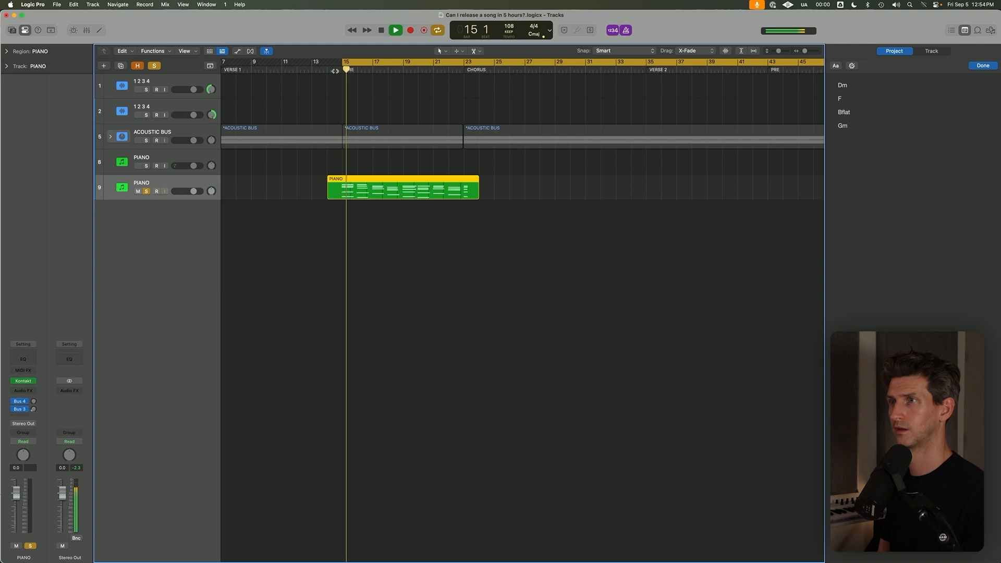
{"action": "key", "text": "c"}
{"action": "left_click", "coordinate": [335, 71]}
{"action": "key", "text": "space"}
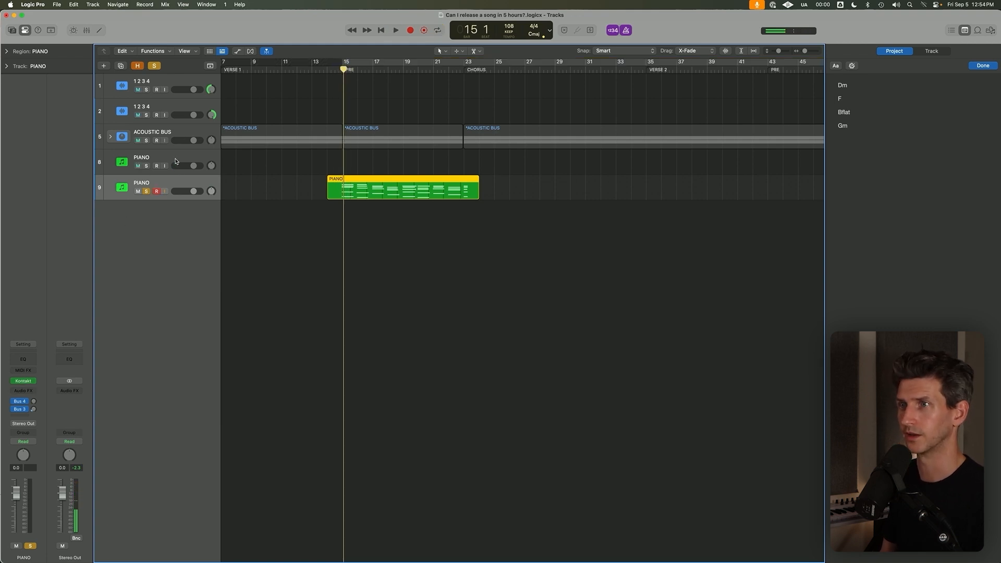
Clear the solo, return the recorded region to the original PIANO track and delete the duplicate track.
{"action": "left_click", "coordinate": [175, 162]}
{"action": "left_click", "coordinate": [146, 192]}
{"action": "left_click", "coordinate": [154, 186]}
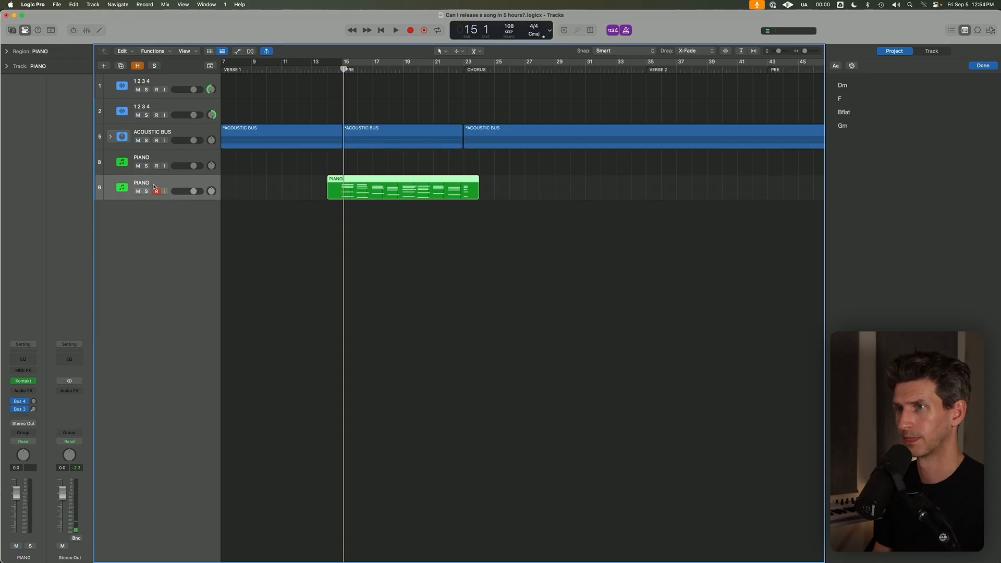
{"action": "key", "text": "super+BackSpace"}
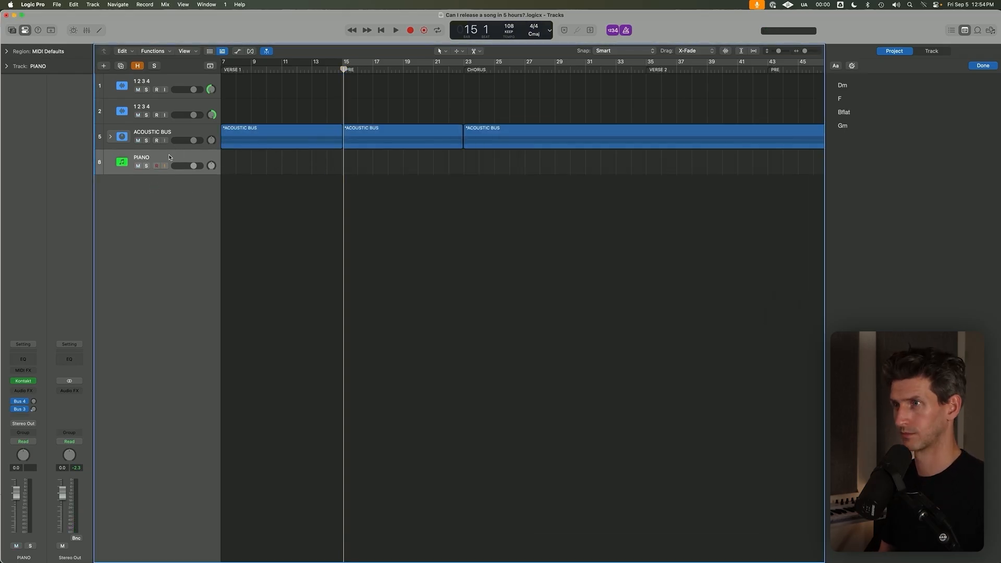
{"action": "key", "text": "super+z"}
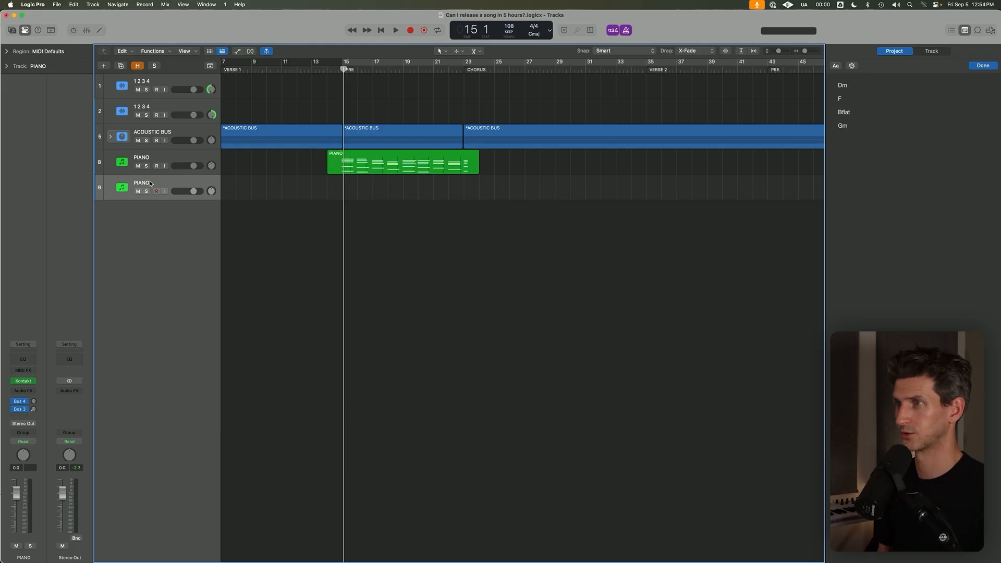
{"action": "key", "text": "super+BackSpace"}
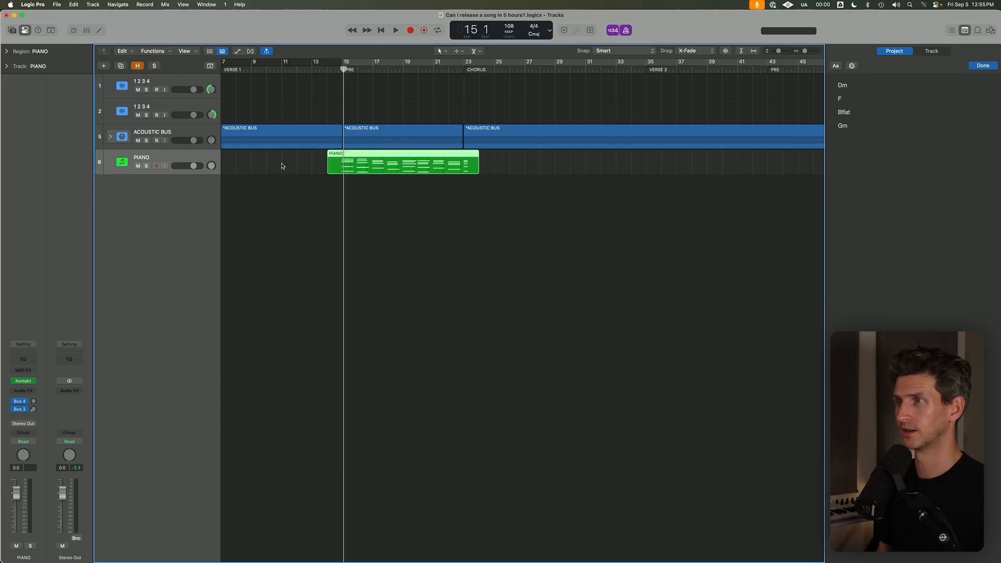
Move the recorded piano region aside to about bar 32 and set the cycle range from bar 14 to about bar 39.
{"action": "left_click_drag", "start_coordinate": [364, 170], "coordinate": [647, 171]}
{"action": "left_click", "coordinate": [330, 68]}
{"action": "left_click", "coordinate": [329, 68]}
{"action": "left_click_drag", "start_coordinate": [327, 62], "coordinate": [705, 62]}
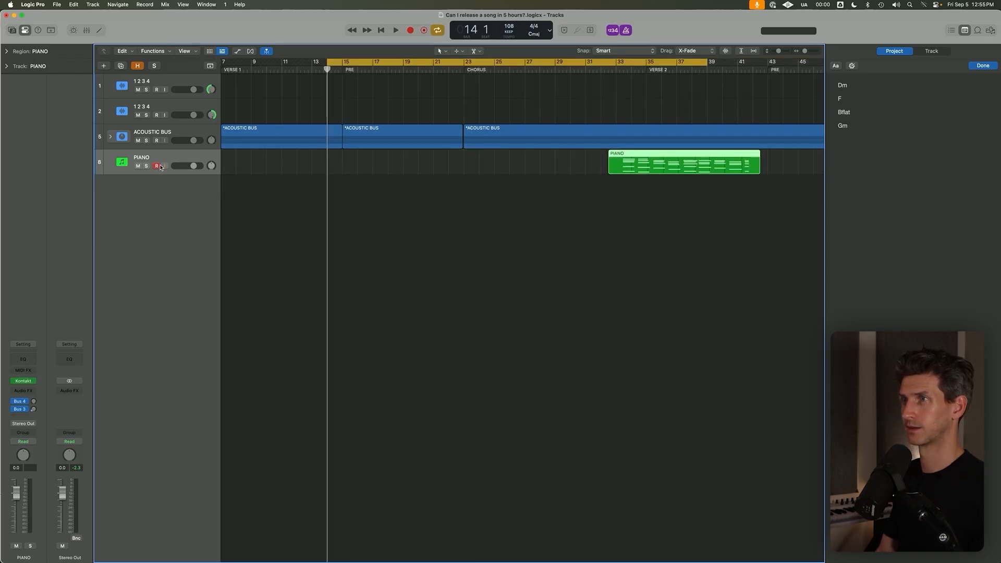
Try recording new piano chords on the PIANO track from bar 14, play the short take and delete it.
{"action": "key", "text": "r"}
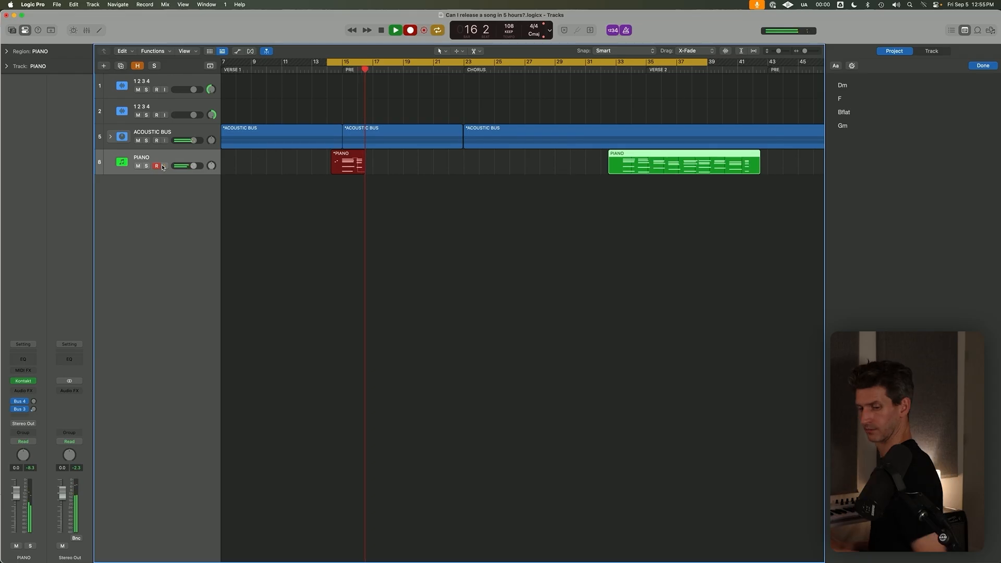
{"action": "key", "text": "space"}
{"action": "key", "text": "space"}
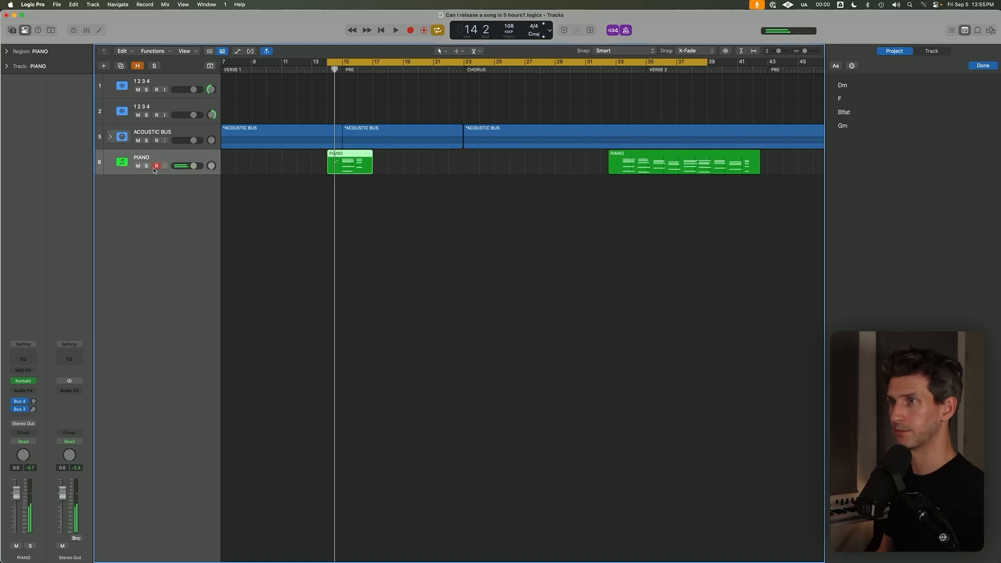
{"action": "left_click_drag", "start_coordinate": [373, 236], "coordinate": [333, 166]}
{"action": "key", "text": "Delete"}
Record the piano chords again over the PRE section to about bar 23 and turn off cycle mode.
{"action": "key", "text": "r"}
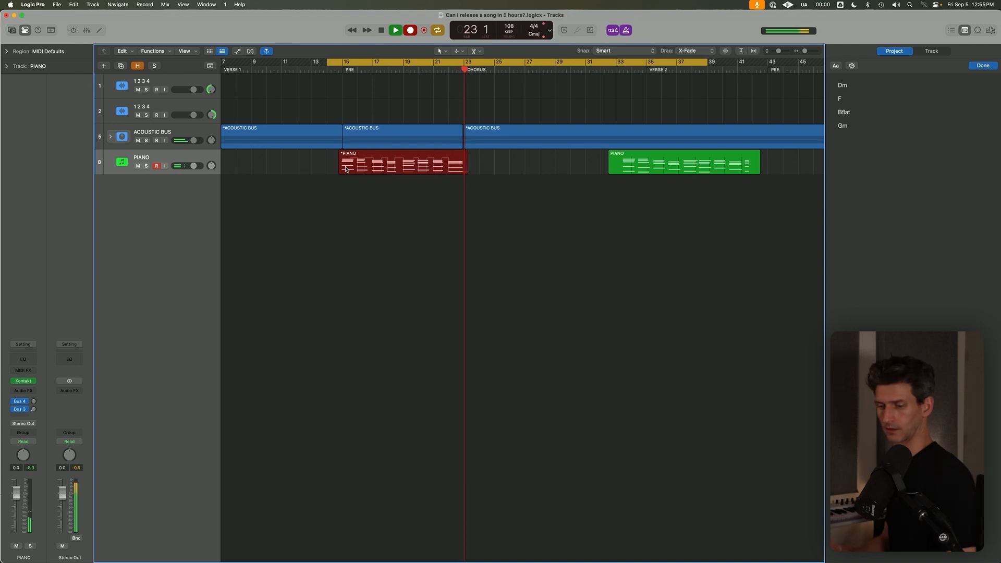
{"action": "key", "text": "space"}
{"action": "key", "text": "c"}
Solo the PIANO track and play the new take from just before bar 15.
{"action": "left_click", "coordinate": [341, 70]}
{"action": "key", "text": "s"}
{"action": "key", "text": "space"}
{"action": "key", "text": "z"}
{"action": "left_click", "coordinate": [285, 70]}
{"action": "key", "text": "space"}
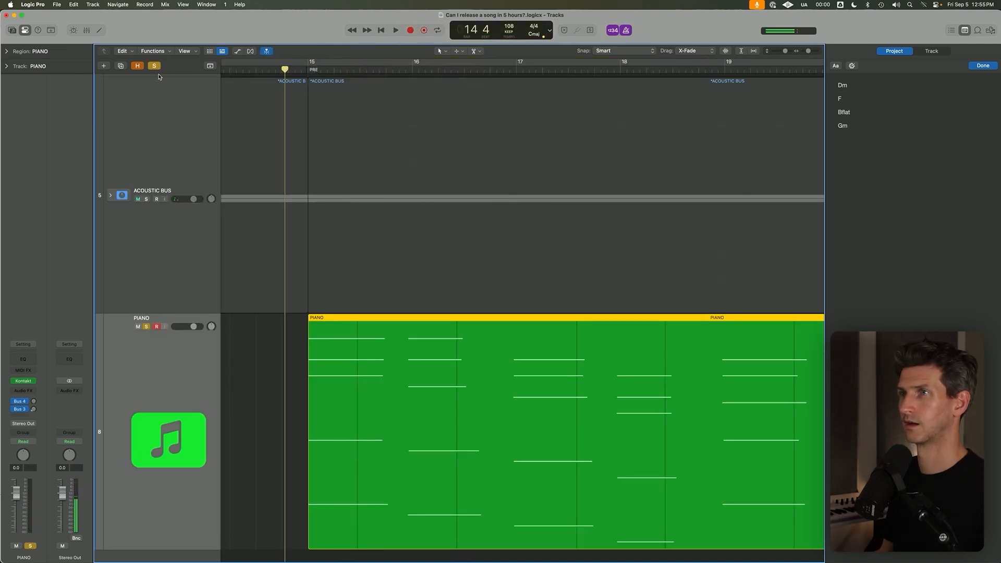
Clear the solo and play the new piano take together with the ACOUSTIC BUS.
{"action": "left_click", "coordinate": [157, 70]}
{"action": "key", "text": "space"}
{"action": "key", "text": "z"}
{"action": "key", "text": "z"}
{"action": "left_click", "coordinate": [464, 282]}
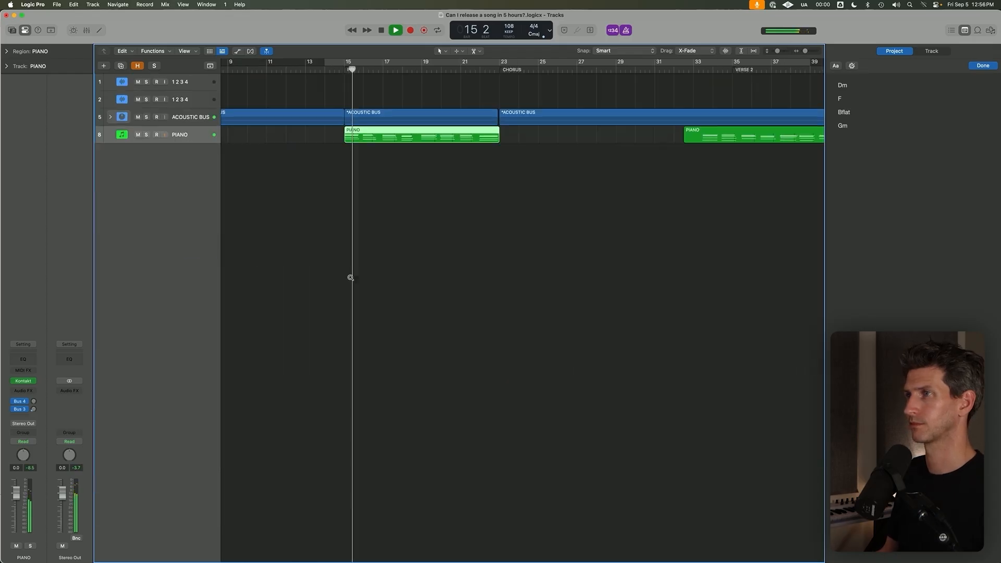
{"action": "key", "text": "space"}
Move the new take to bar 23 and the earlier take back to bar 14, and play the earlier take for comparison.
{"action": "left_click", "coordinate": [694, 70]}
{"action": "left_click_drag", "start_coordinate": [406, 137], "coordinate": [340, 132]}
{"action": "left_click", "coordinate": [334, 69]}
{"action": "scroll", "coordinate": [365, 138], "scroll_direction": "up", "scroll_amount": 1}
{"action": "key", "text": "space"}
{"action": "scroll", "coordinate": [344, 112], "scroll_direction": "up", "scroll_amount": 3}
{"action": "scroll", "coordinate": [346, 115], "scroll_direction": "right", "scroll_amount": 3}
{"action": "scroll", "coordinate": [347, 116], "scroll_direction": "up", "scroll_amount": 3}
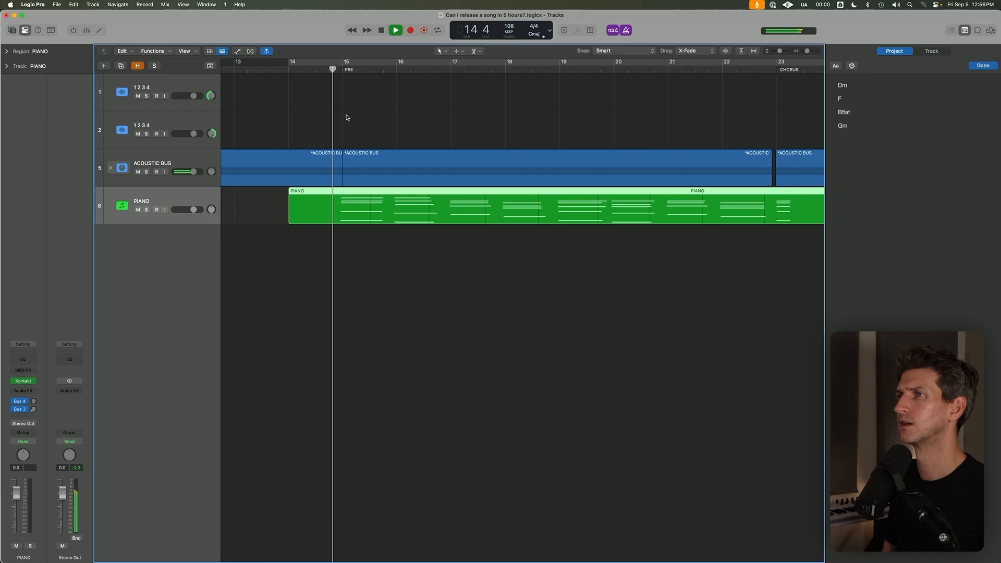
{"action": "scroll", "coordinate": [349, 245], "scroll_direction": "down", "scroll_amount": 10}
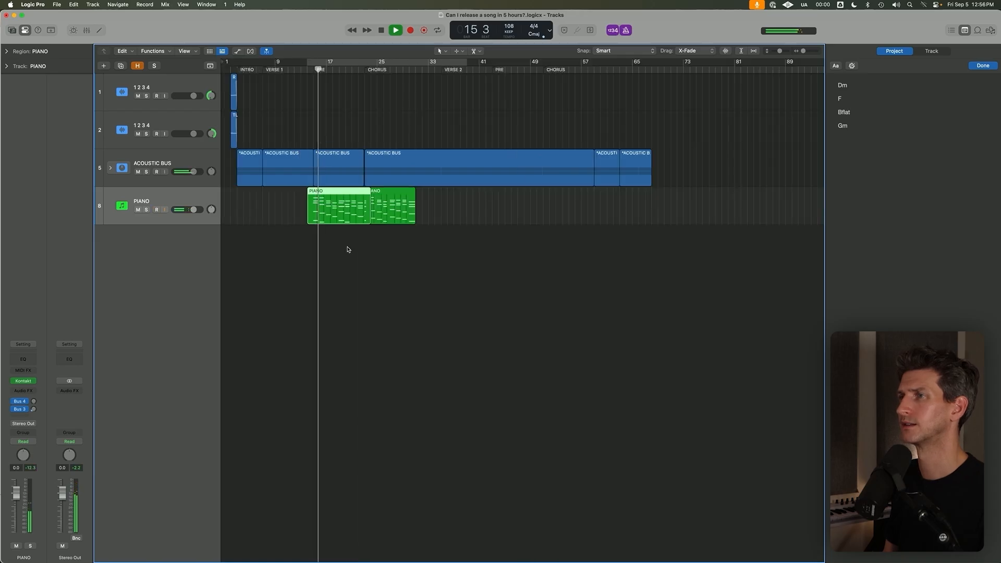
{"action": "scroll", "coordinate": [346, 247], "scroll_direction": "down", "scroll_amount": 2}
{"action": "key", "text": "space"}
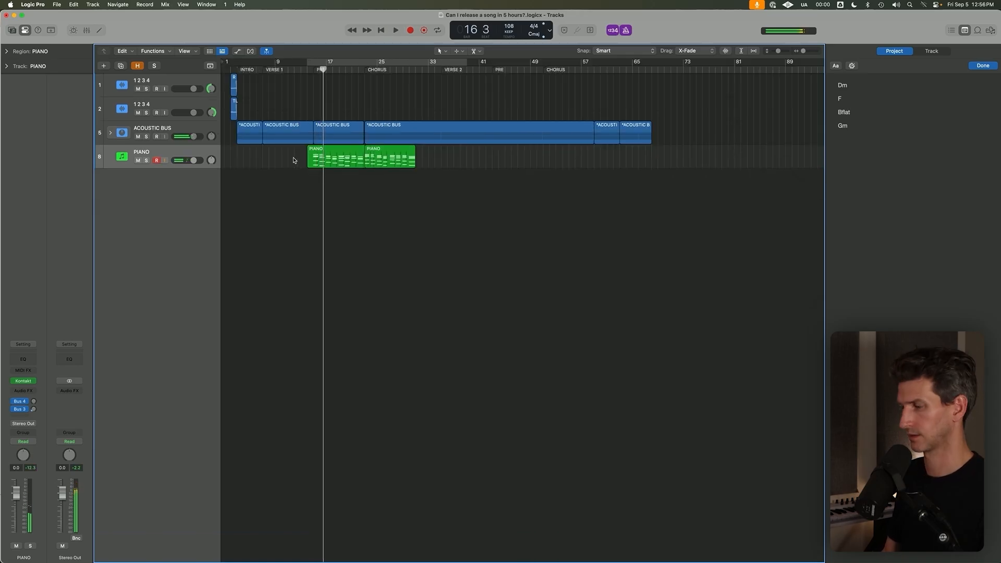
Delete the earlier piano take, move the new take to bar 15 at the start of PRE and play it briefly.
{"action": "key", "text": "Delete"}
{"action": "left_click", "coordinate": [307, 70]}
{"action": "left_click", "coordinate": [313, 70]}
{"action": "key", "text": "semicolon"}
{"action": "key", "text": "space"}
{"action": "scroll", "coordinate": [334, 103], "scroll_direction": "up", "scroll_amount": 5}
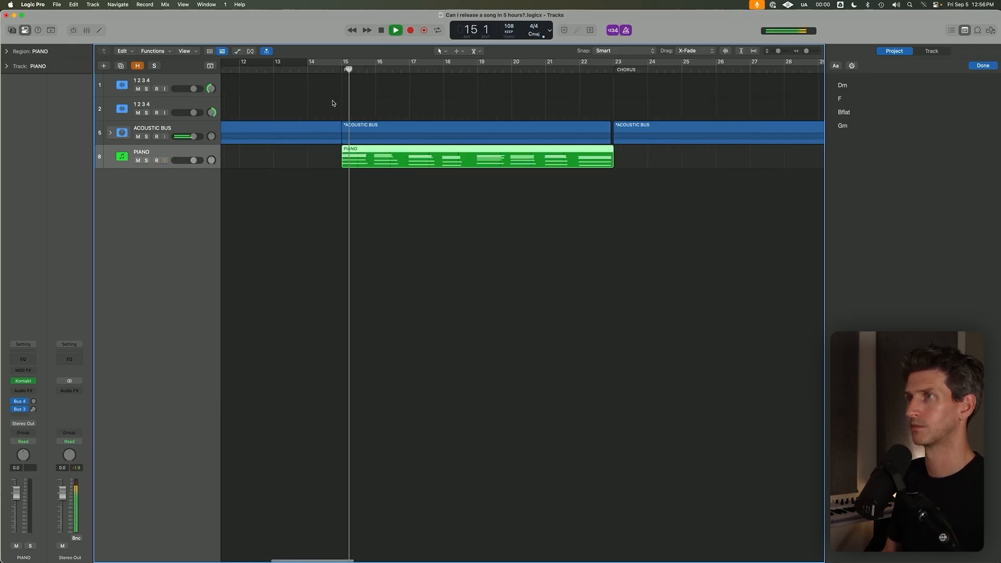
{"action": "scroll", "coordinate": [387, 76], "scroll_direction": "left", "scroll_amount": 6}
{"action": "key", "text": "space"}
Play the transition from VERSE 1 into the PRE section from about bar 14 with cycle off.
{"action": "left_click", "coordinate": [642, 68]}
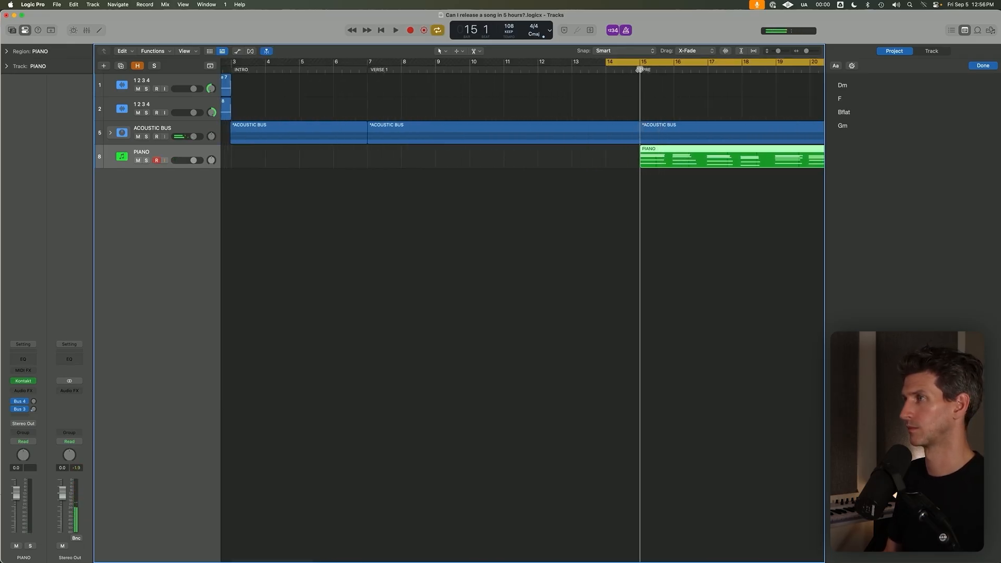
{"action": "key", "text": "space"}
{"action": "left_click", "coordinate": [625, 63]}
{"action": "left_click", "coordinate": [624, 70]}
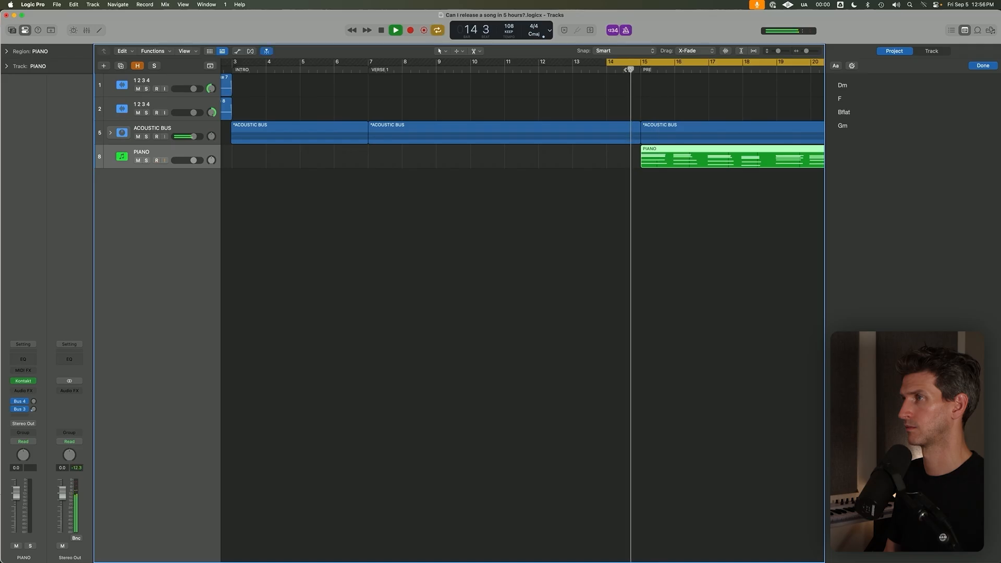
{"action": "scroll", "coordinate": [601, 134], "scroll_direction": "down", "scroll_amount": 5}
{"action": "key", "text": "c"}
{"action": "scroll", "coordinate": [365, 170], "scroll_direction": "down", "scroll_amount": 1}
{"action": "scroll", "coordinate": [323, 197], "scroll_direction": "up", "scroll_amount": 2}
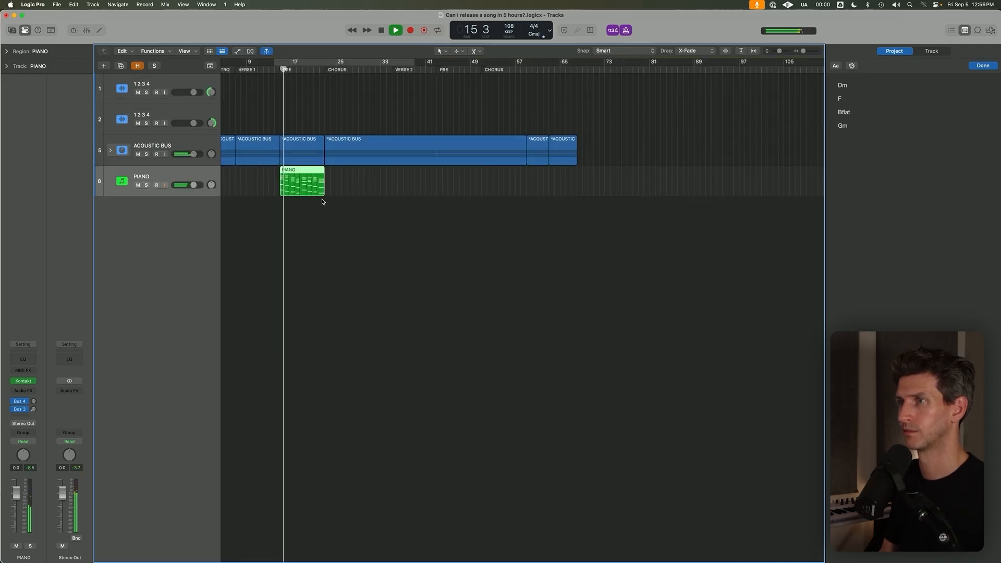
{"action": "scroll", "coordinate": [331, 185], "scroll_direction": "up", "scroll_amount": 3}
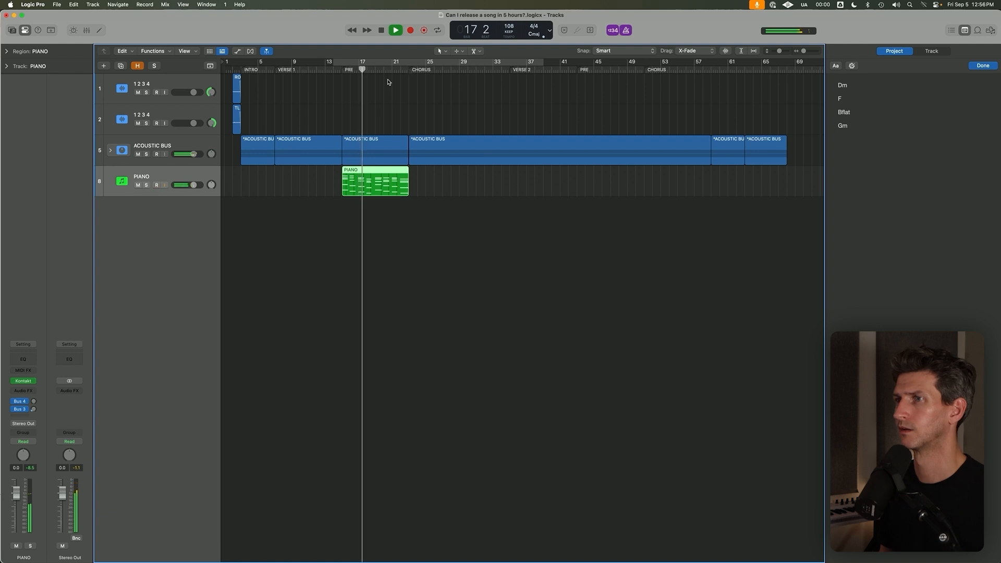
Delete the piano take from the PRE section and leave the playhead at bar 15.
{"action": "key", "text": "super+d"}
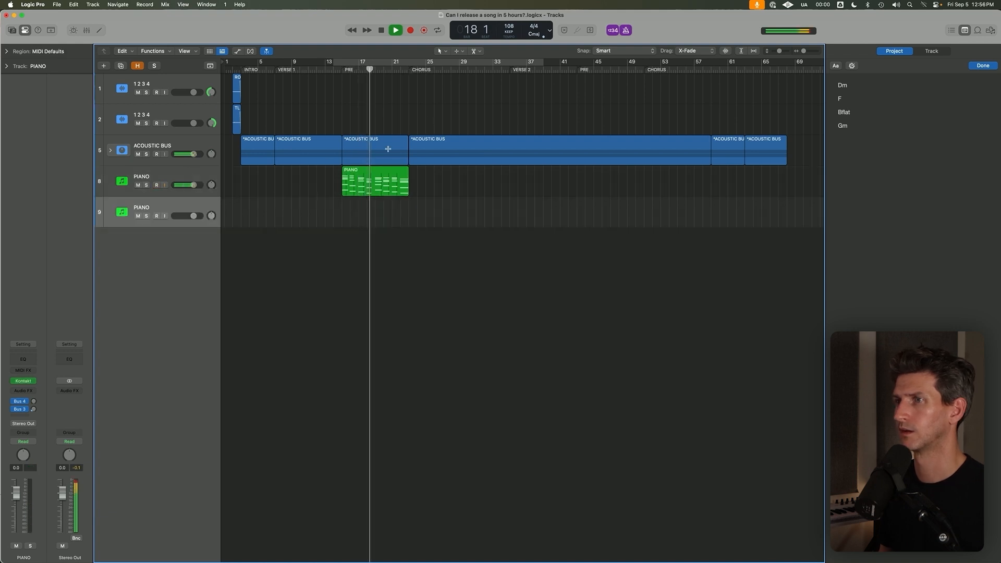
{"action": "key", "text": "super+z"}
{"action": "left_click", "coordinate": [412, 71]}
{"action": "left_click", "coordinate": [343, 71]}
{"action": "scroll", "coordinate": [351, 230], "scroll_direction": "up", "scroll_amount": 5}
{"action": "left_click", "coordinate": [350, 205]}
{"action": "scroll", "coordinate": [351, 204], "scroll_direction": "up", "scroll_amount": 2}
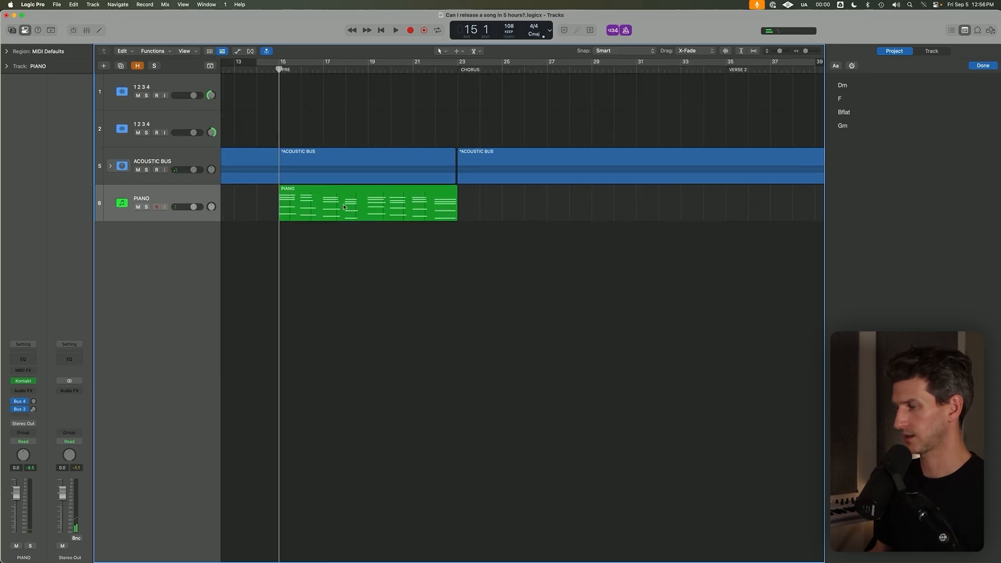
{"action": "left_click", "coordinate": [344, 206]}
{"action": "scroll", "coordinate": [343, 206], "scroll_direction": "down", "scroll_amount": 3}
{"action": "key", "text": "Delete"}
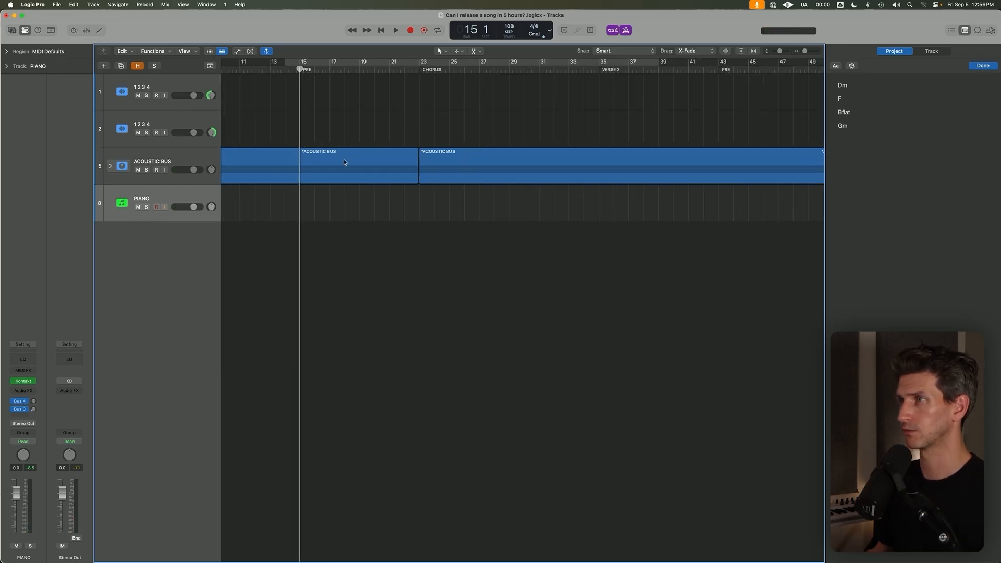
Play from the start of CHORUS with the ACOUSTIC BUS stack expanded, and place the playhead at VERSE 2.
{"action": "key", "text": "x"}
{"action": "key", "text": "c"}
{"action": "left_click", "coordinate": [423, 69]}
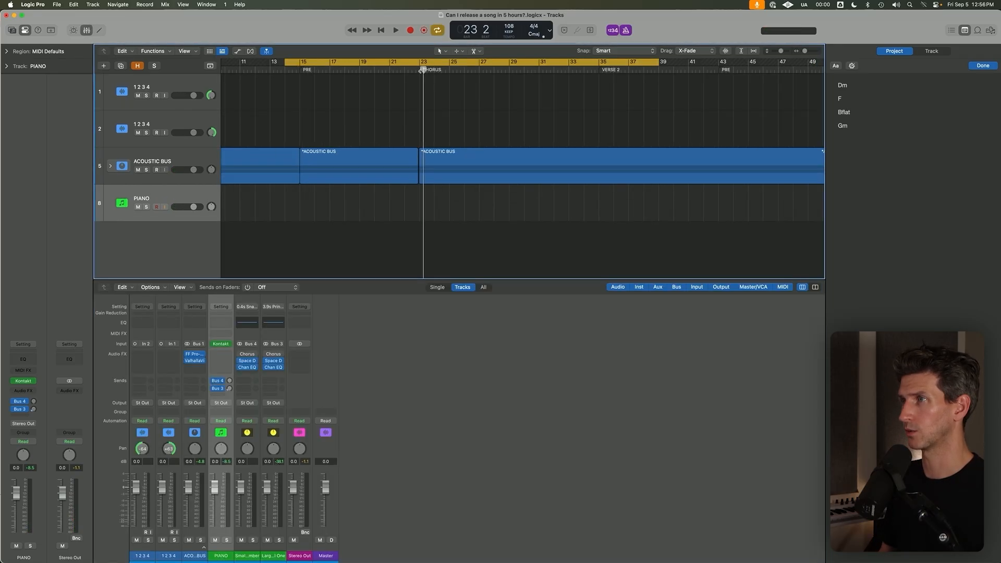
{"action": "key", "text": "c"}
{"action": "key", "text": "space"}
{"action": "left_click", "coordinate": [110, 166]}
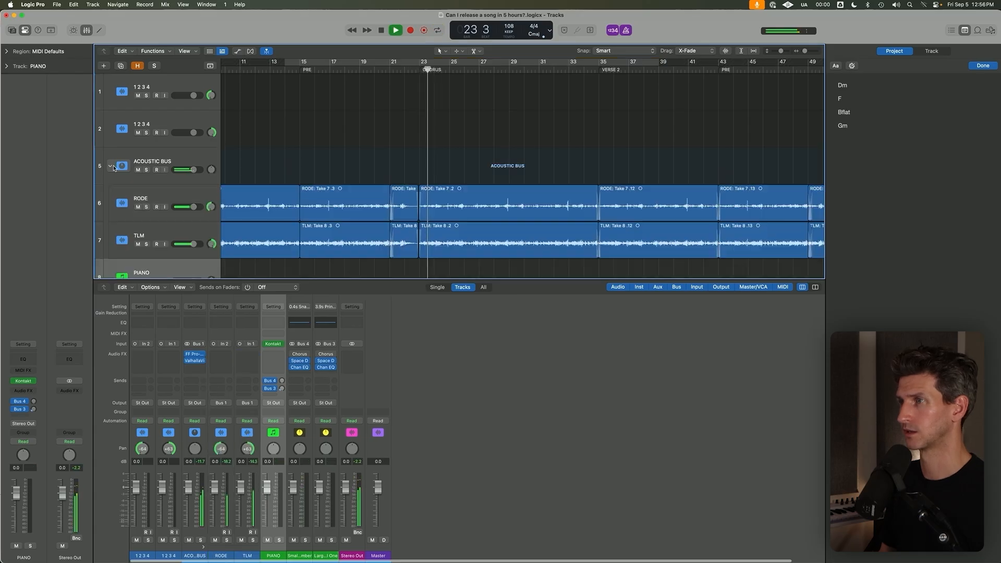
{"action": "key", "text": "super+Up"}
{"action": "key", "text": "super+Up"}
{"action": "key", "text": "e"}
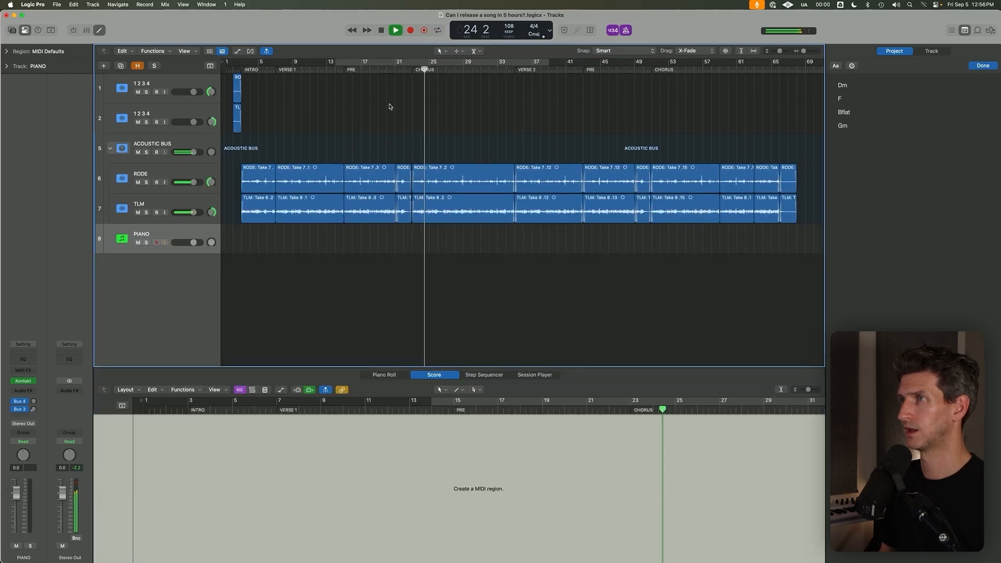
{"action": "key", "text": "e"}
{"action": "left_click", "coordinate": [515, 71]}
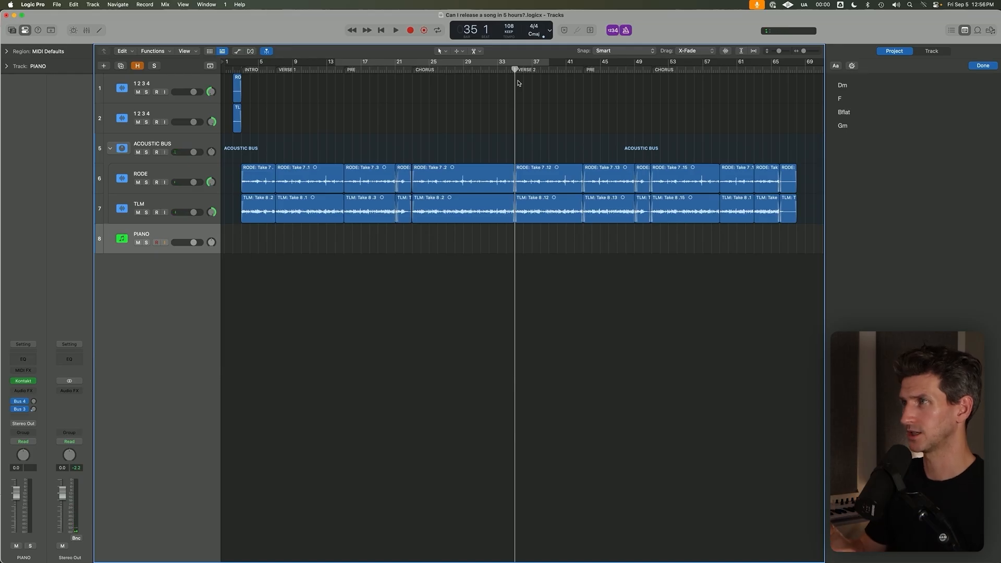
Set a cycle range from bar 14 to bar 51, record a short PIANO take and play it in solo.
{"action": "left_click_drag", "start_coordinate": [334, 67], "coordinate": [652, 67]}
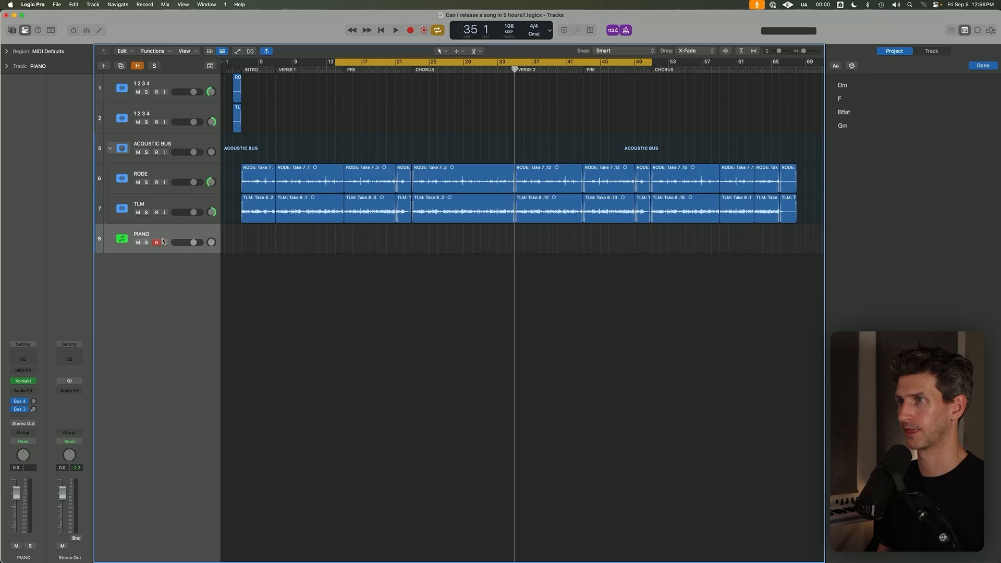
{"action": "key", "text": "space"}
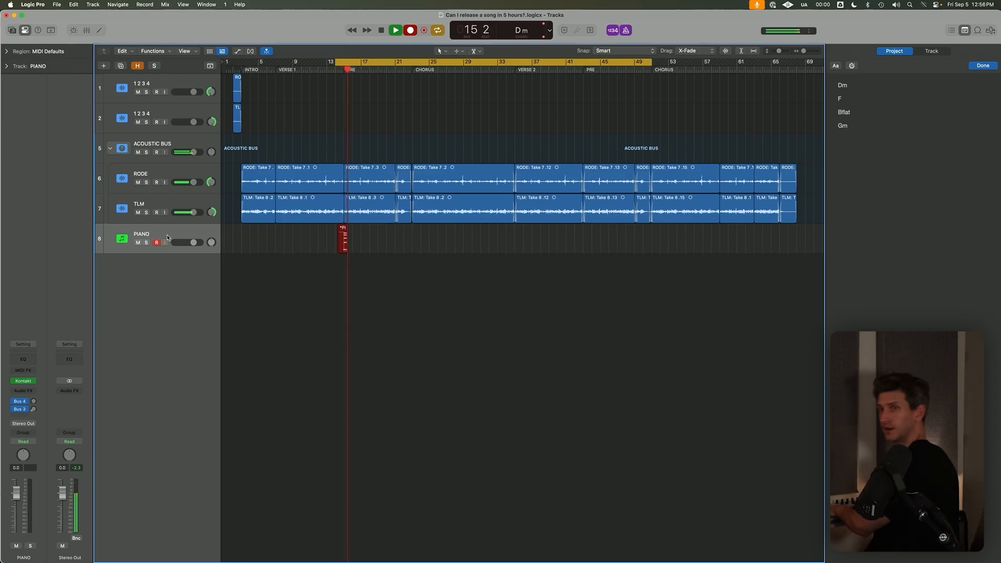
{"action": "key", "text": "space"}
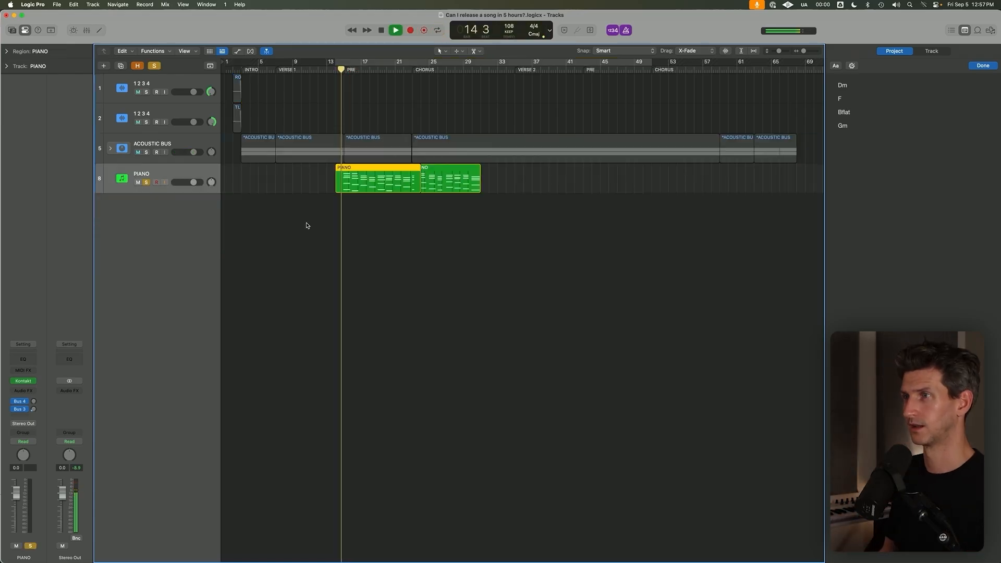
{"action": "key", "text": "z"}
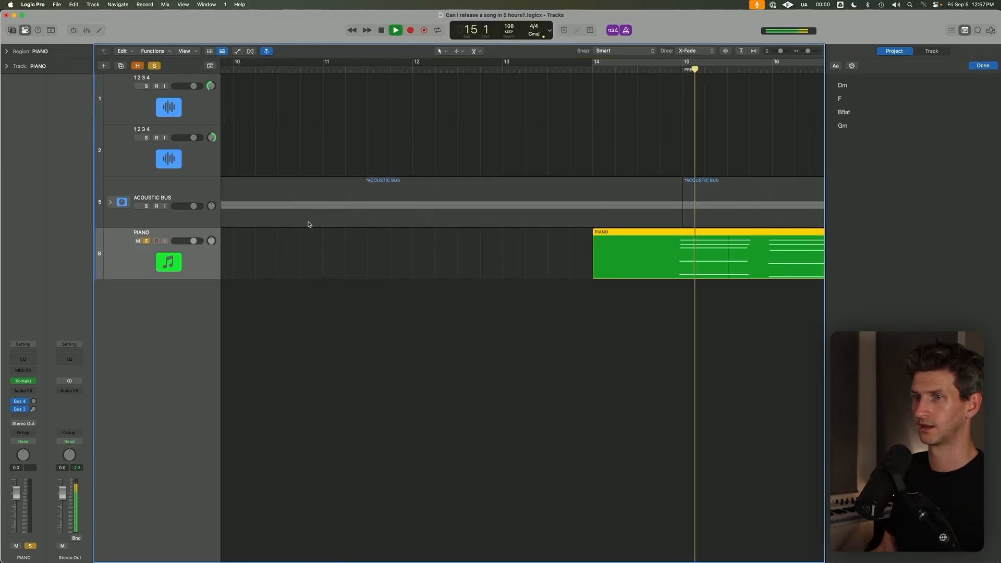
{"action": "scroll", "coordinate": [281, 313], "scroll_direction": "down", "scroll_amount": 5}
{"action": "scroll", "coordinate": [343, 265], "scroll_direction": "up", "scroll_amount": 5}
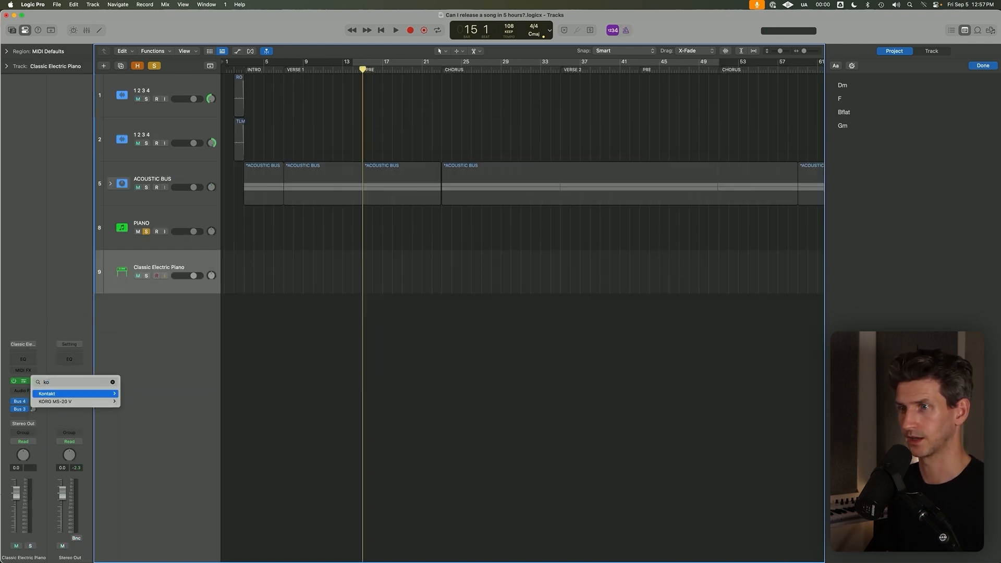
Load Kontakt on the Classic Electric Piano track and allow it to access files on the removable volume.
{"action": "mouse_move", "coordinate": [63, 394]}
{"action": "left_click", "coordinate": [137, 394]}
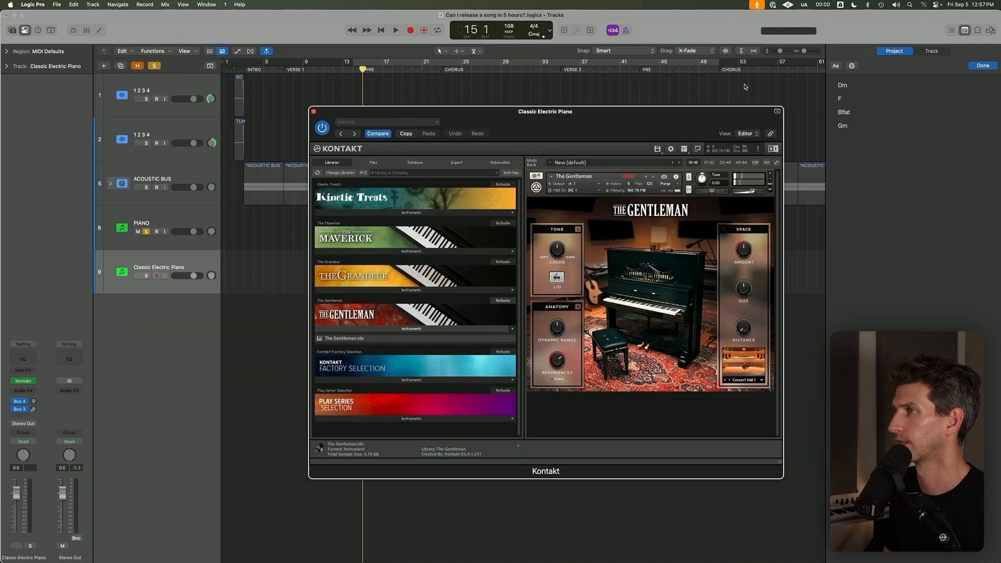
{"action": "left_click_drag", "start_coordinate": [652, 111], "coordinate": [584, 102]}
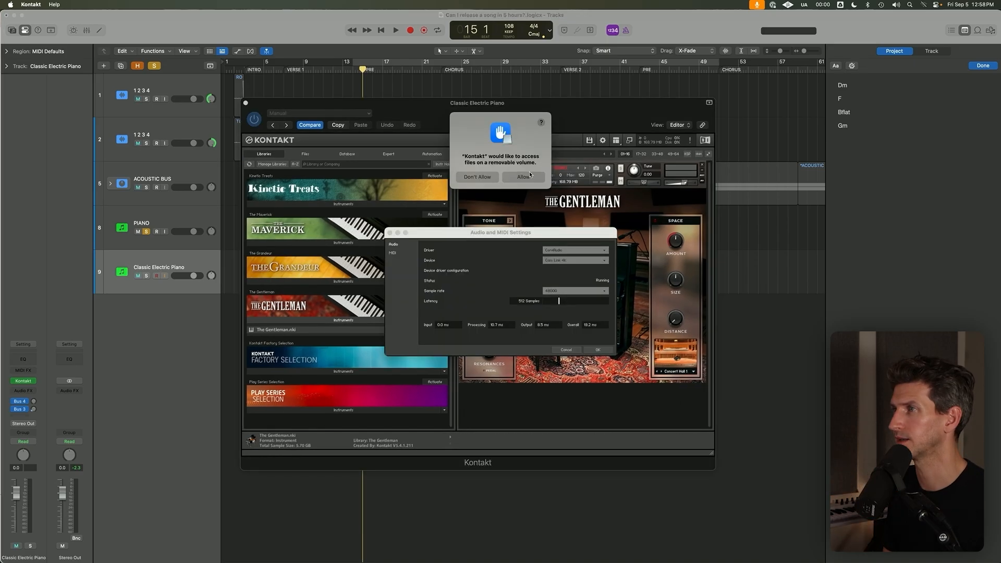
{"action": "left_click", "coordinate": [524, 178]}
Arrange the Kontakt and Native Access windows side by side and try to fill the Native ID password from 1Password.
{"action": "left_click_drag", "start_coordinate": [569, 104], "coordinate": [760, 59]}
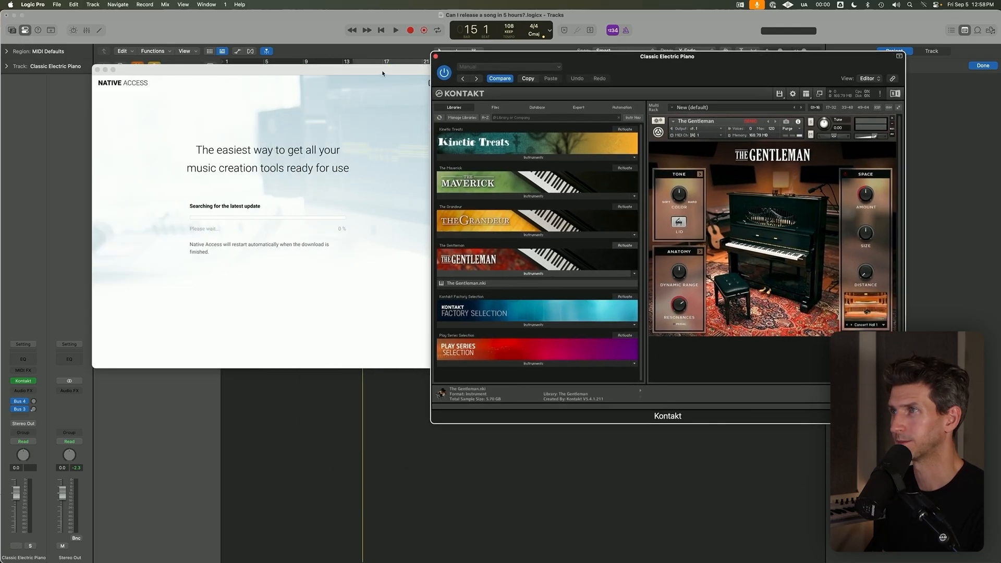
{"action": "left_click_drag", "start_coordinate": [382, 71], "coordinate": [361, 60]}
{"action": "left_click_drag", "start_coordinate": [507, 67], "coordinate": [500, 68]}
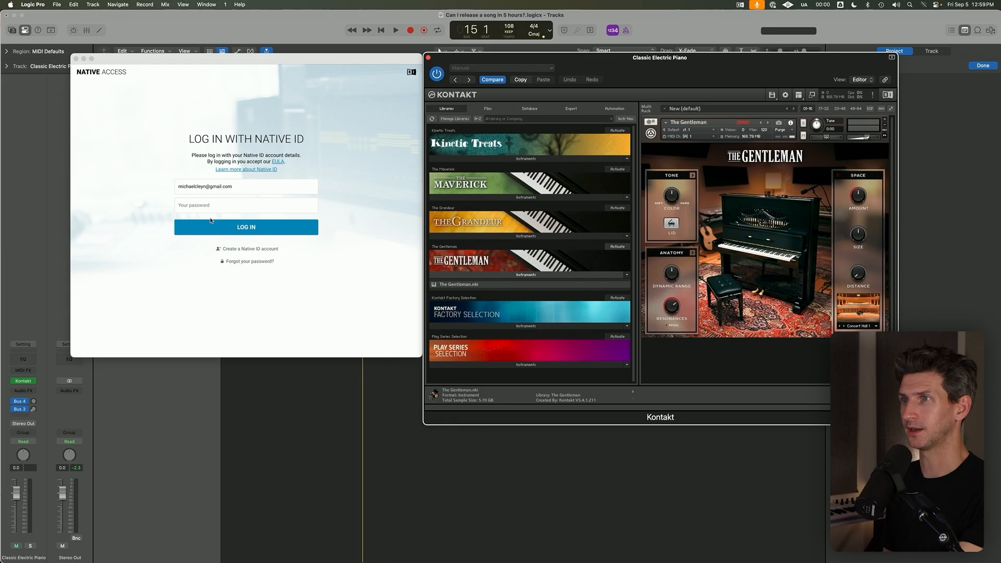
{"action": "left_click", "coordinate": [219, 207]}
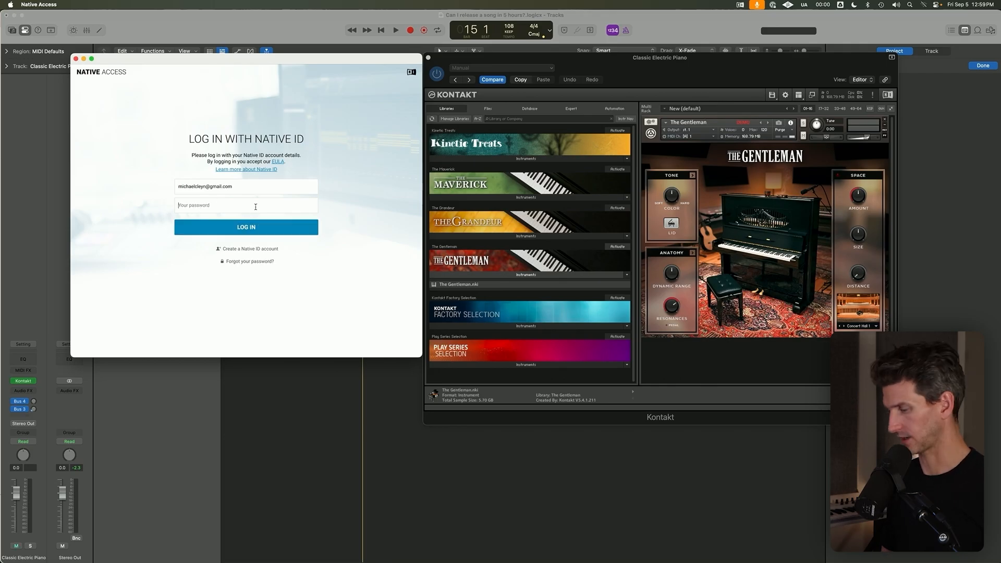
{"action": "key", "text": "super+backslash"}
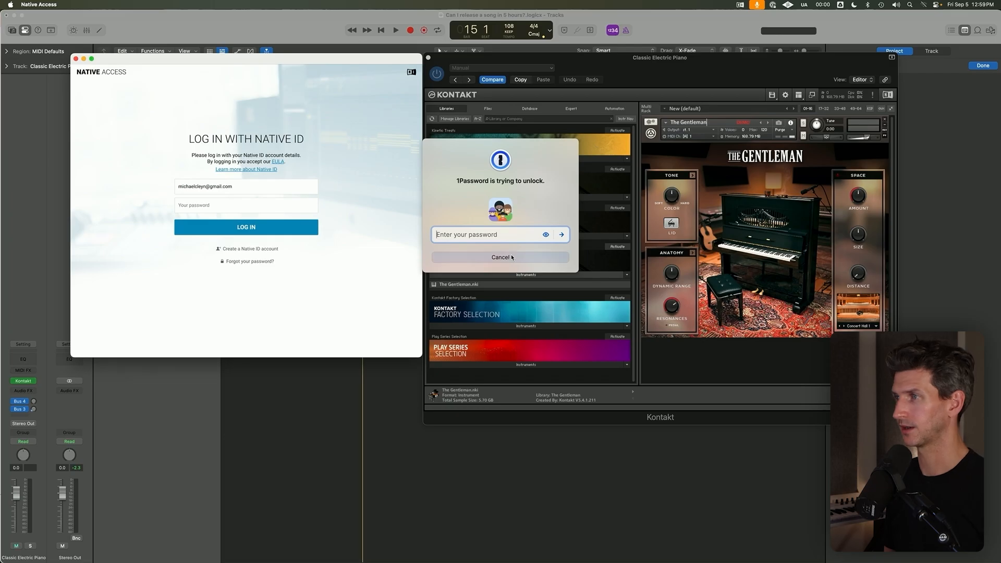
{"action": "left_click", "coordinate": [513, 257]}
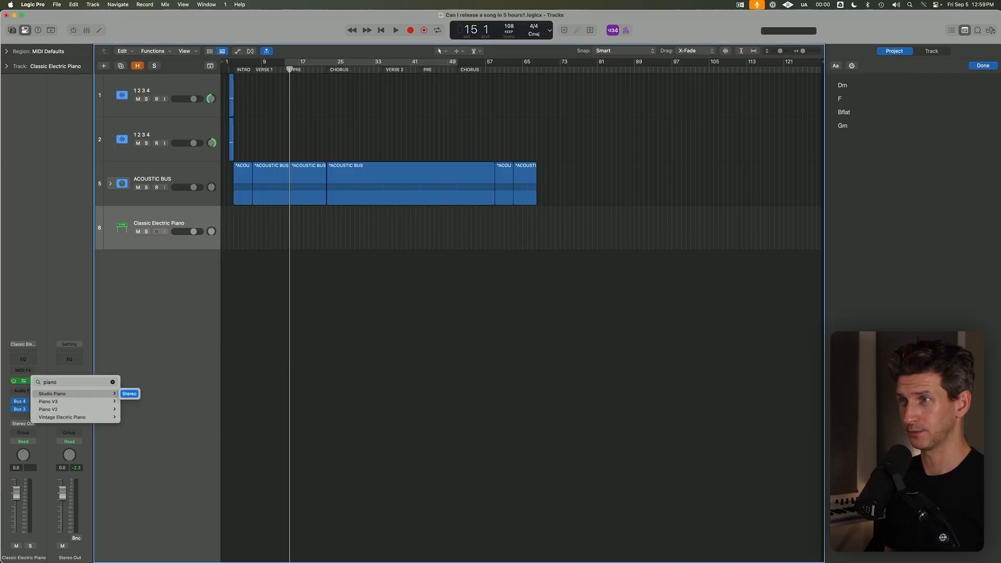
Return to the arrangement, place the playhead at bar 14 and close the Studio Piano instrument window.
{"action": "left_click", "coordinate": [134, 359]}
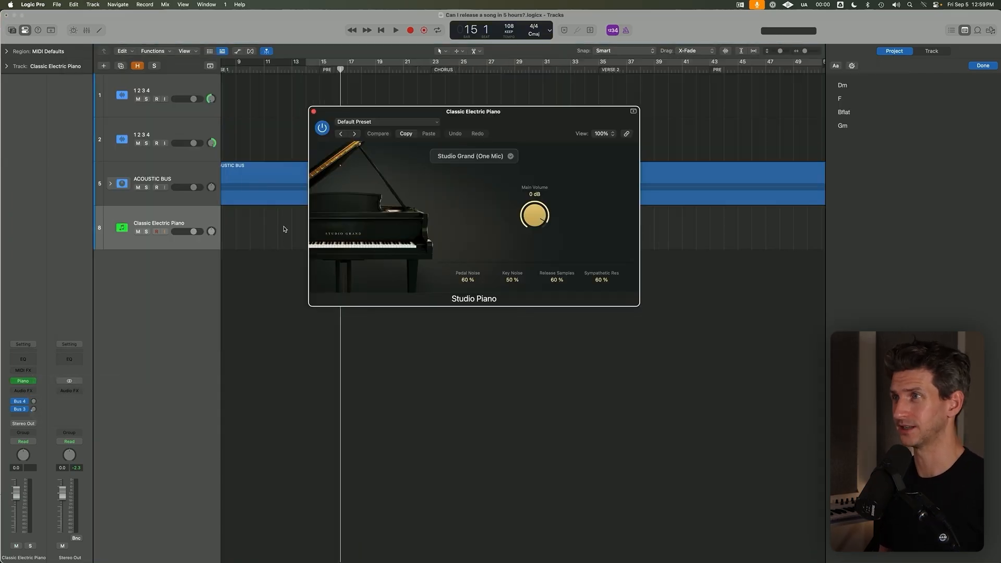
{"action": "scroll", "coordinate": [368, 72], "scroll_direction": "left", "scroll_amount": 5}
{"action": "scroll", "coordinate": [386, 73], "scroll_direction": "down", "scroll_amount": 5}
{"action": "left_click", "coordinate": [348, 70]}
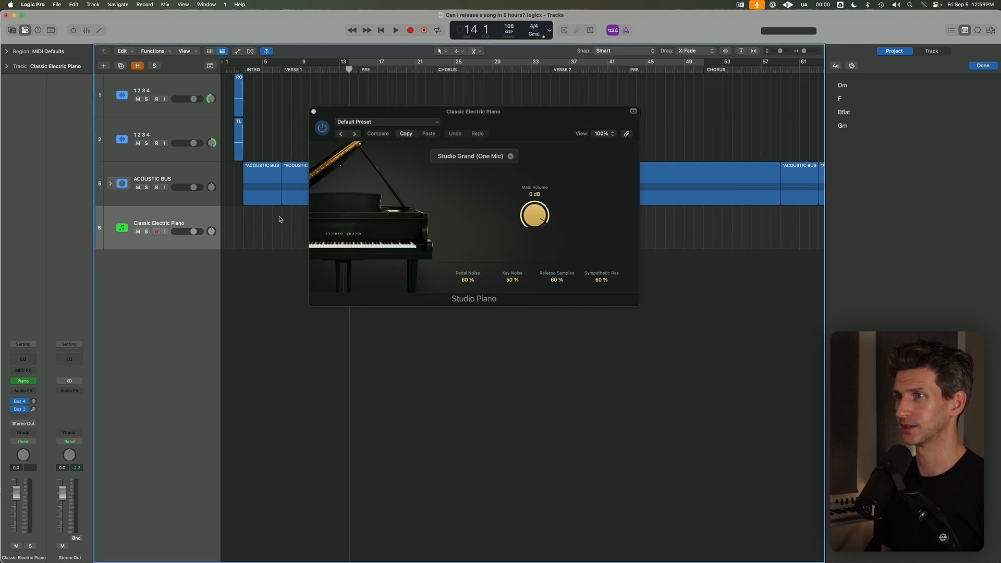
{"action": "left_click", "coordinate": [314, 112]}
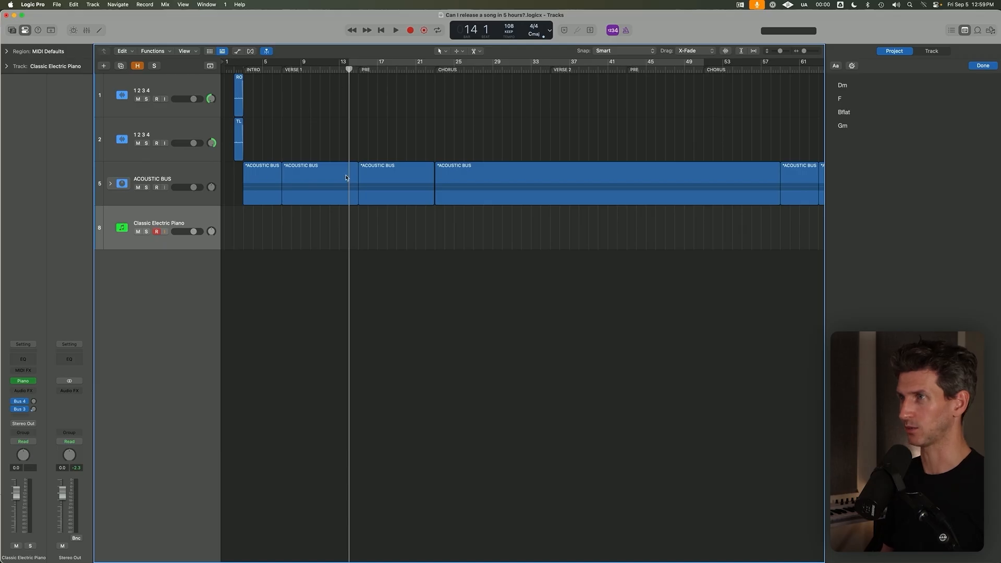
Try recording a short Classic Electric Piano take from bar 14 with cycle on, and undo it.
{"action": "key", "text": "c"}
{"action": "key", "text": "r"}
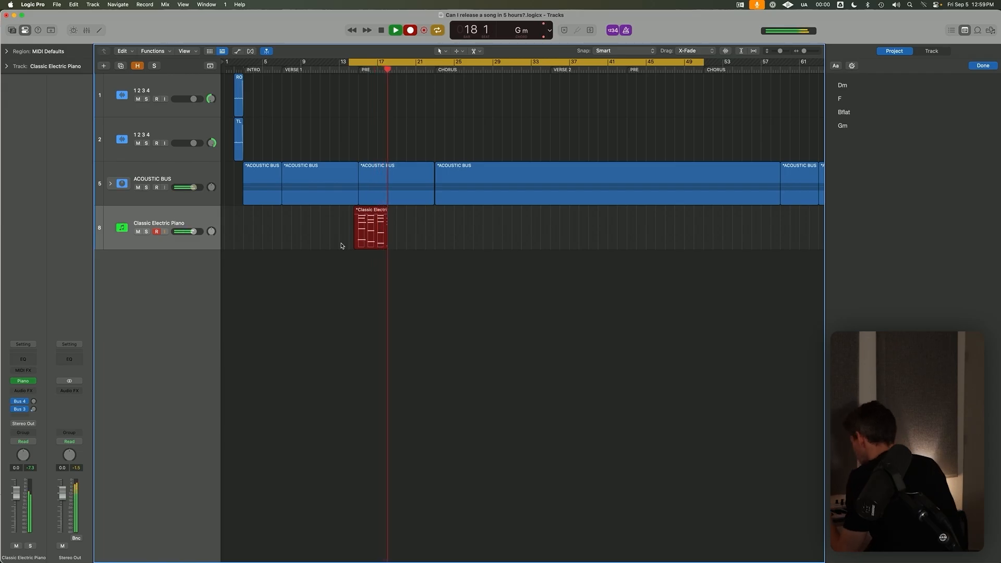
{"action": "key", "text": "space"}
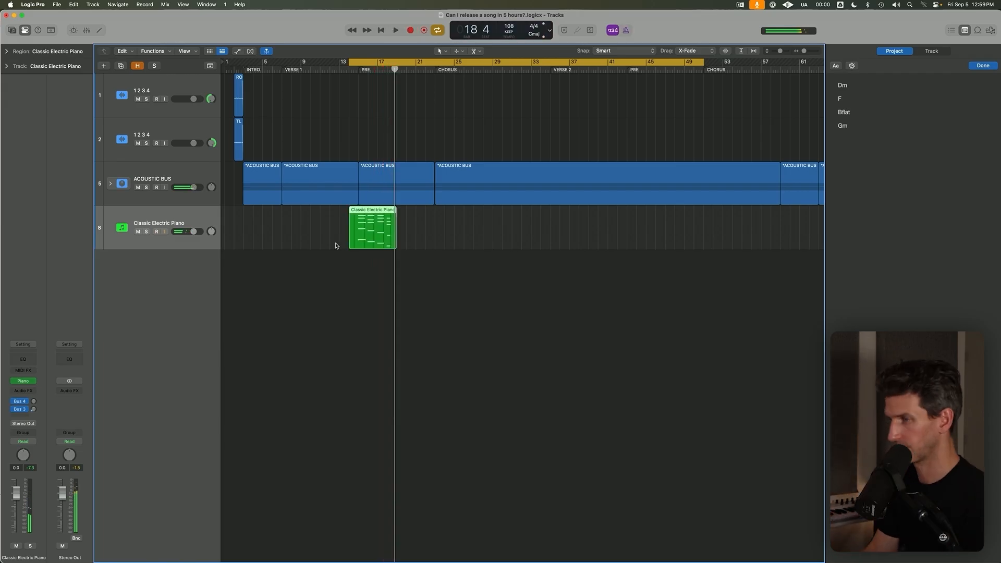
{"action": "key", "text": "super+z"}
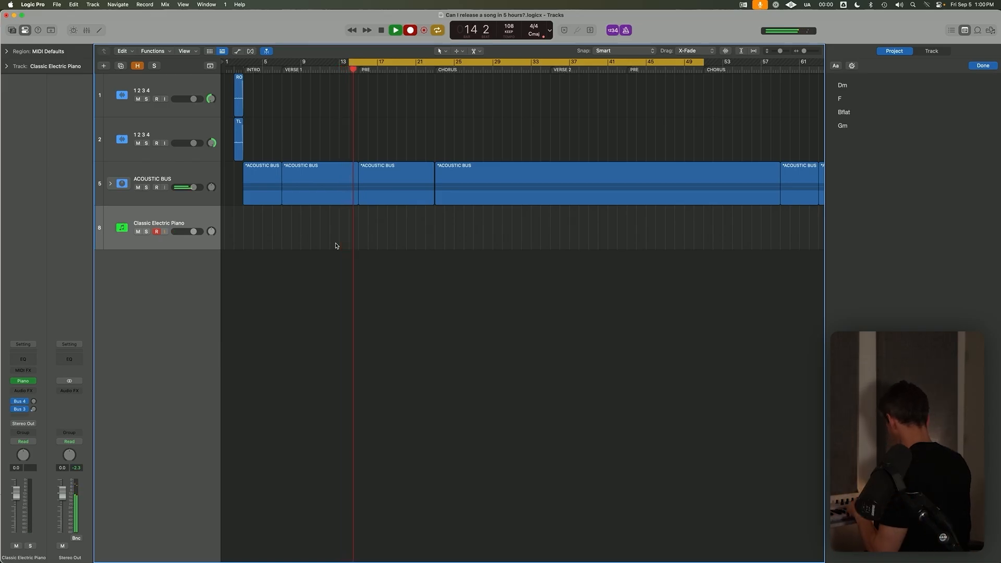
Record a Classic Electric Piano take from bar 14 through PRE, CHORUS and VERSE 2 to about bar 43.
{"action": "key", "text": "r"}
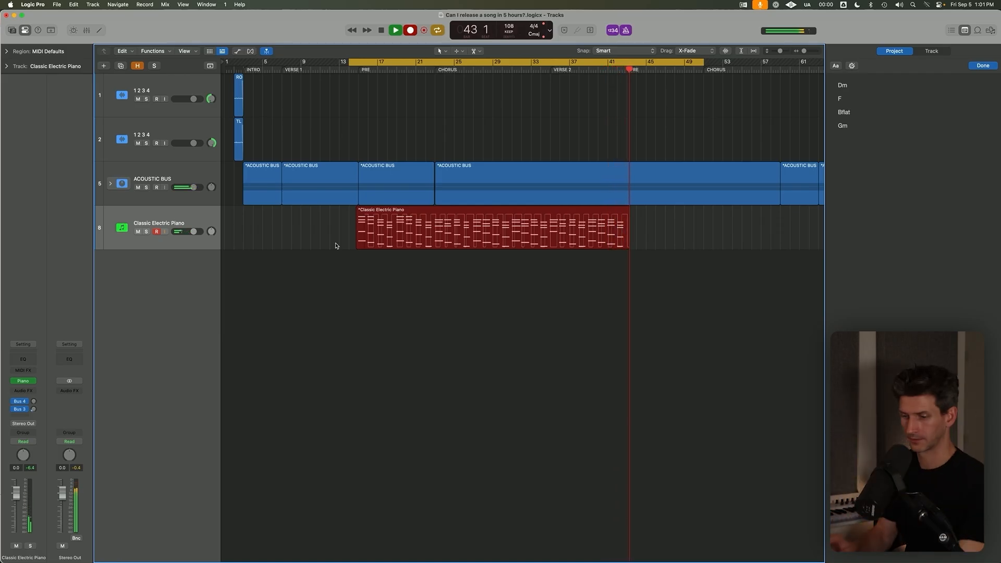
{"action": "key", "text": "space"}
{"action": "type", "text": "c"}
{"action": "left_click", "coordinate": [441, 262]}
{"action": "left_click", "coordinate": [441, 244]}
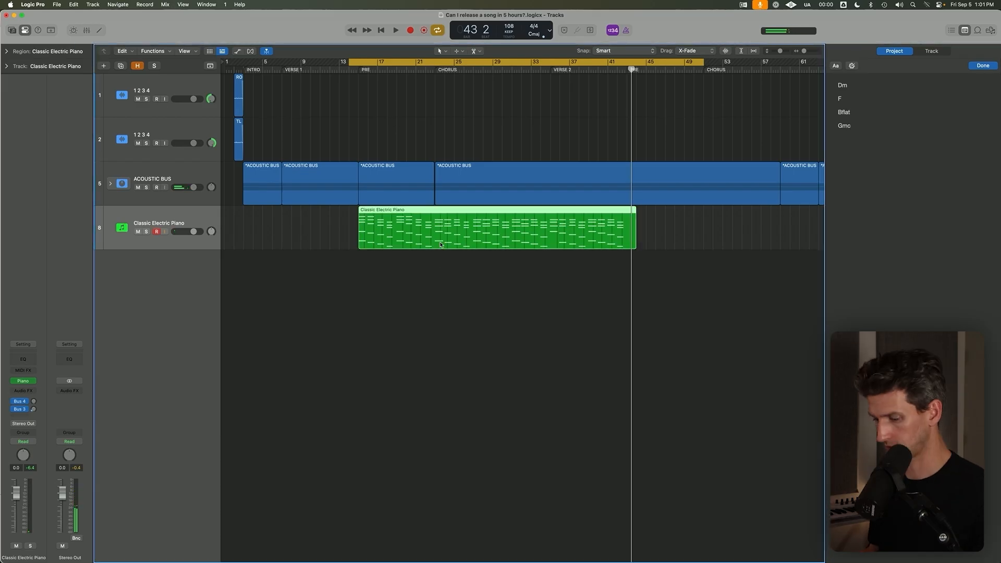
Open the recorded take in an enlarged Piano Roll and show its note velocity lane.
{"action": "double_click", "coordinate": [438, 245]}
{"action": "left_click", "coordinate": [431, 372]}
{"action": "left_click_drag", "start_coordinate": [432, 371], "coordinate": [443, 233]}
{"action": "scroll", "coordinate": [456, 295], "scroll_direction": "down", "scroll_amount": 5}
{"action": "scroll", "coordinate": [394, 328], "scroll_direction": "down", "scroll_amount": 5}
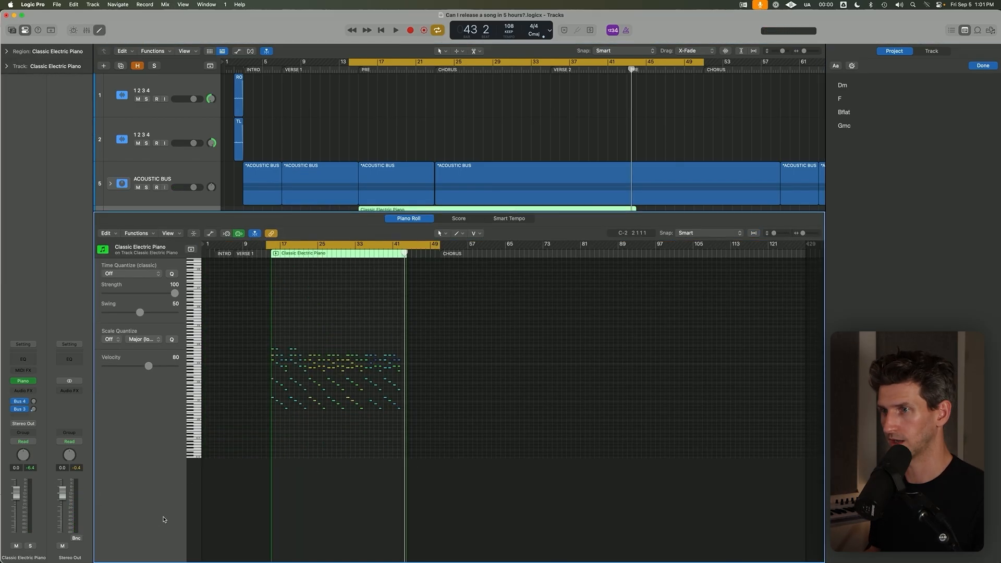
{"action": "key", "text": "a"}
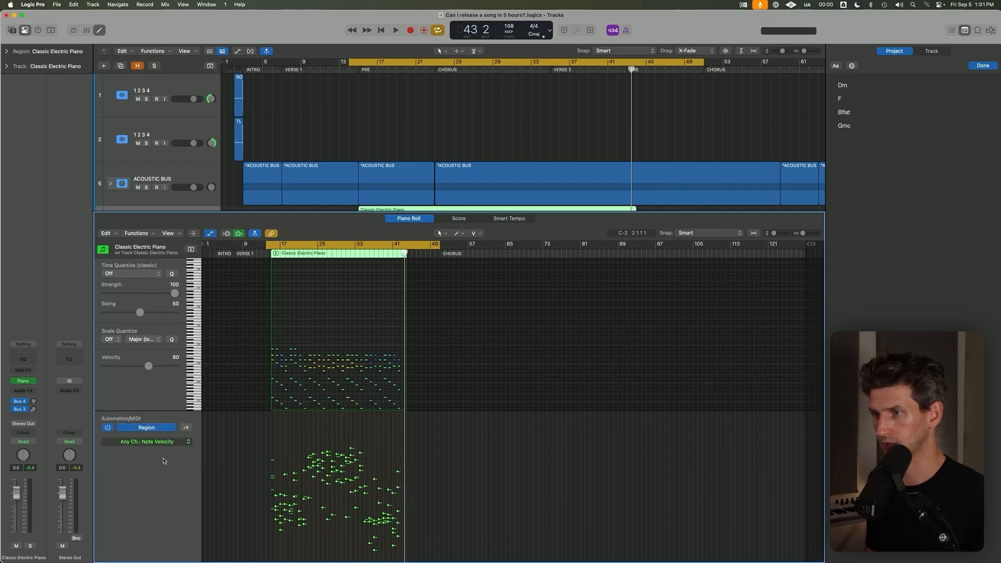
Examine the note velocities of the Classic Electric Piano take across the sections.
{"action": "left_click", "coordinate": [173, 444]}
{"action": "left_click", "coordinate": [451, 458]}
{"action": "scroll", "coordinate": [354, 450], "scroll_direction": "up", "scroll_amount": 5}
{"action": "scroll", "coordinate": [370, 448], "scroll_direction": "left", "scroll_amount": 5}
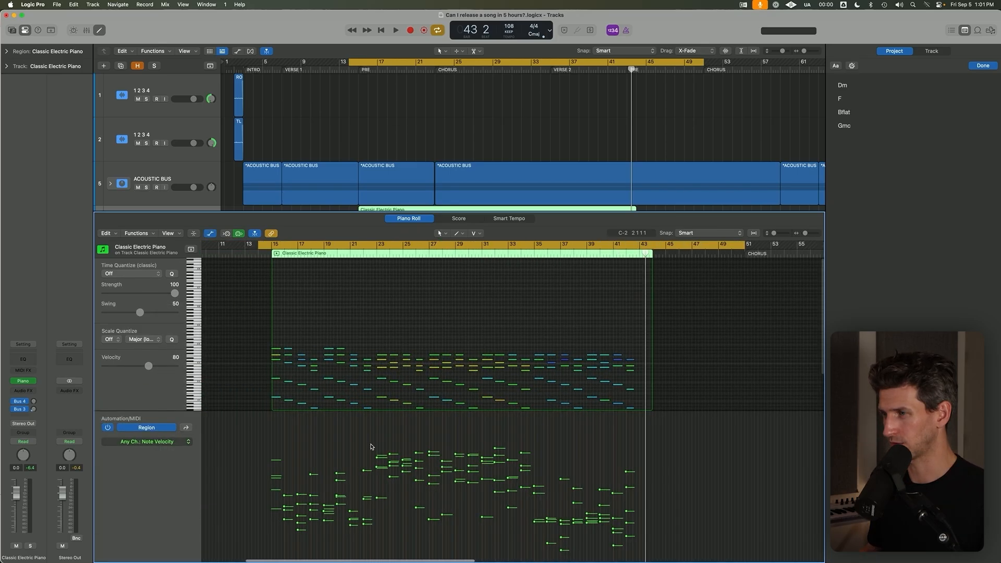
{"action": "scroll", "coordinate": [370, 448], "scroll_direction": "down", "scroll_amount": 5}
{"action": "scroll", "coordinate": [322, 461], "scroll_direction": "up", "scroll_amount": 5}
{"action": "scroll", "coordinate": [322, 461], "scroll_direction": "up", "scroll_amount": 4}
{"action": "scroll", "coordinate": [355, 496], "scroll_direction": "left", "scroll_amount": 3}
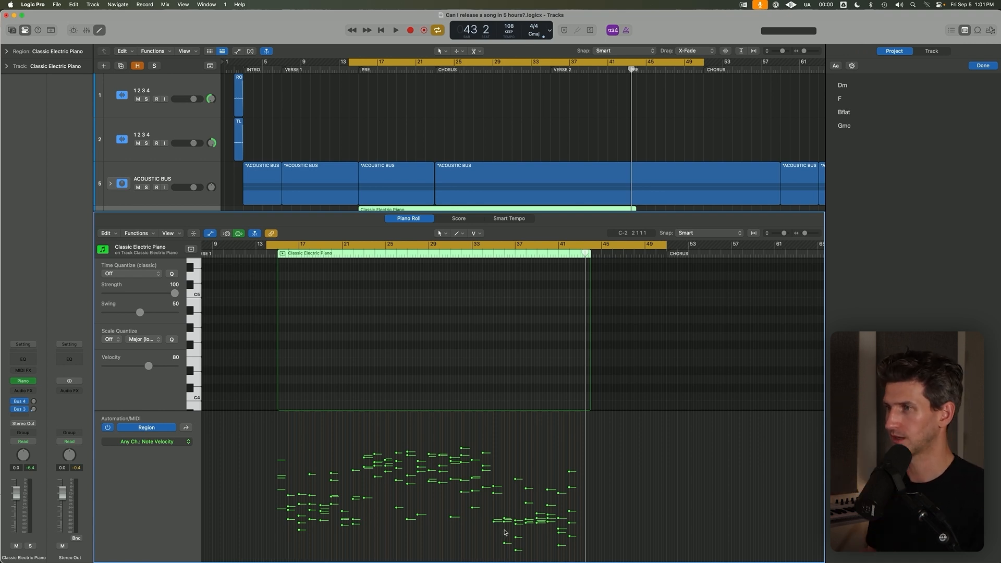
Turn cycle off, close the Piano Roll and place the playhead at bar 15, the start of PRE.
{"action": "key", "text": "c"}
{"action": "key", "text": "e"}
{"action": "key", "text": "e"}
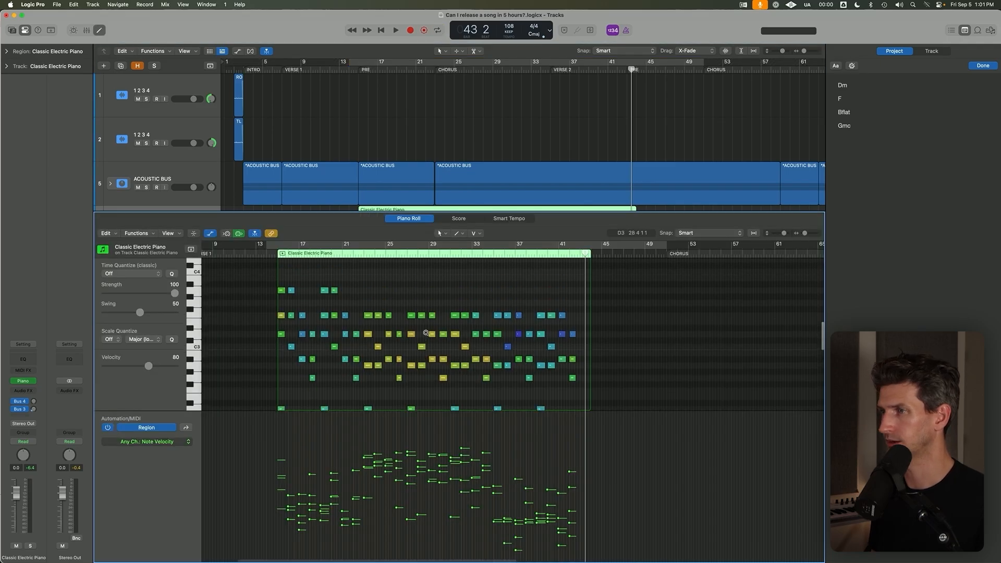
{"action": "key", "text": "e"}
{"action": "left_click", "coordinate": [363, 69]}
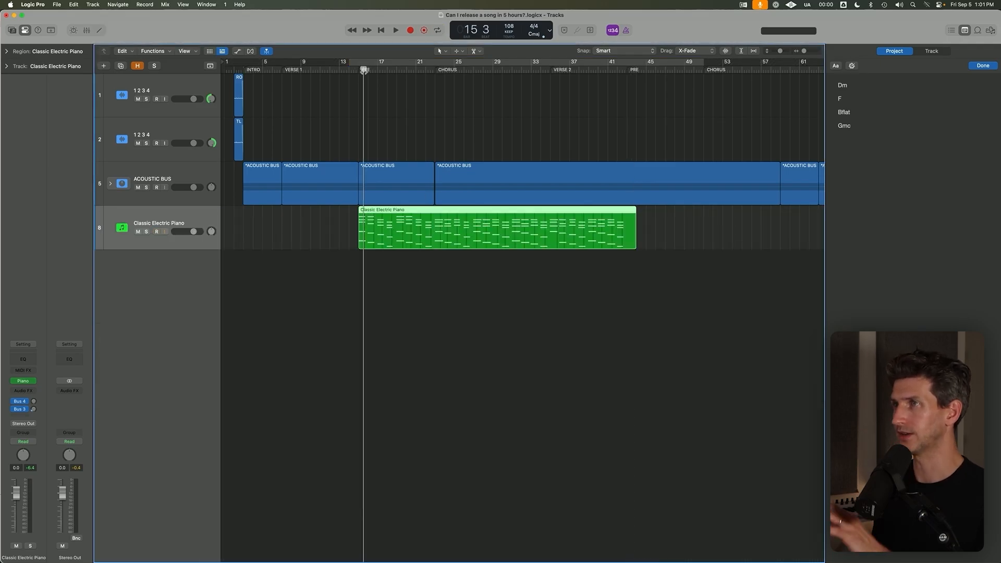
{"action": "key", "text": "comma"}
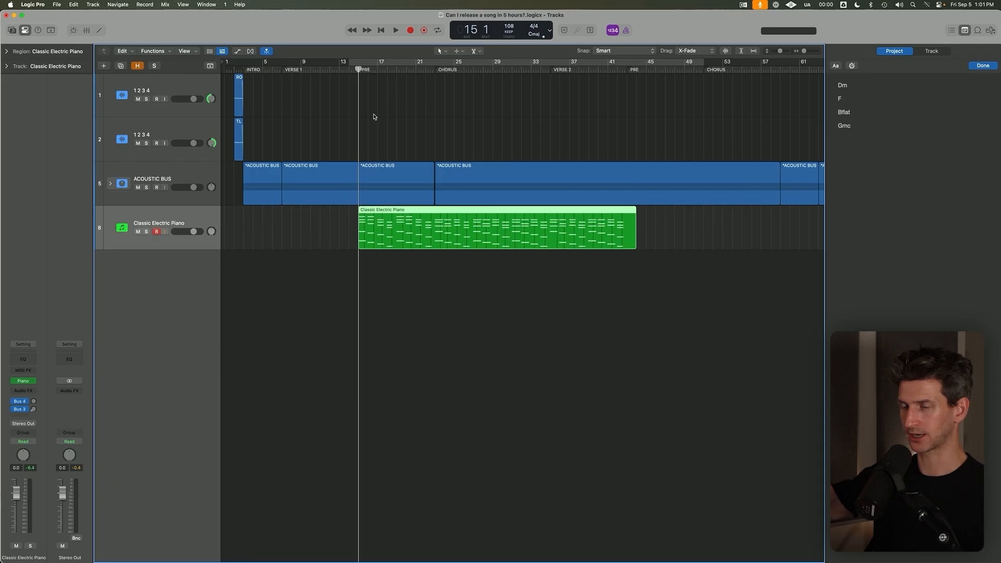
Trim the Classic Electric Piano region to end at bar 43 and copy it directly behind itself, starting at bar 43.
{"action": "key", "text": "alt+r"}
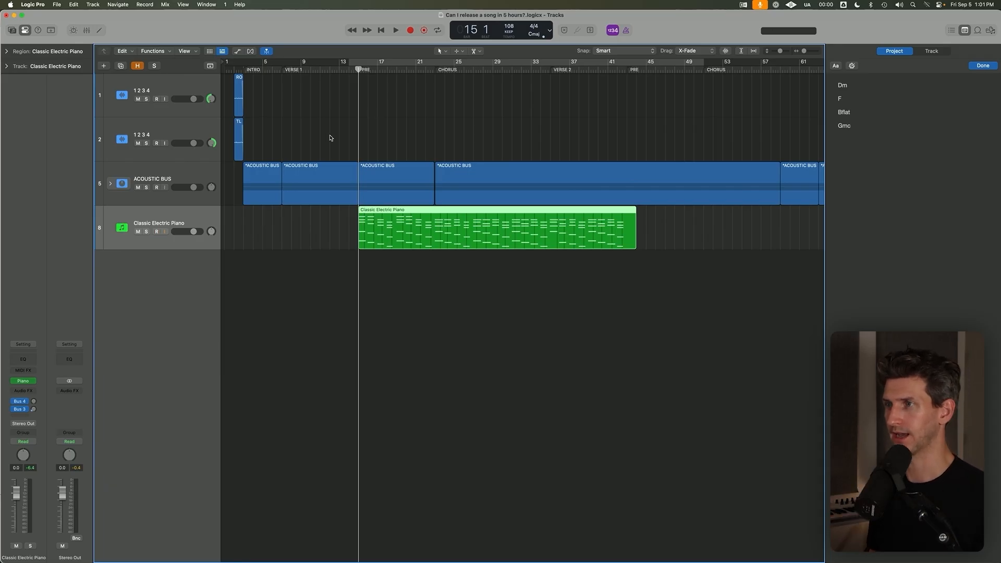
{"action": "key", "text": "super+Left"}
{"action": "key", "text": "super+Up"}
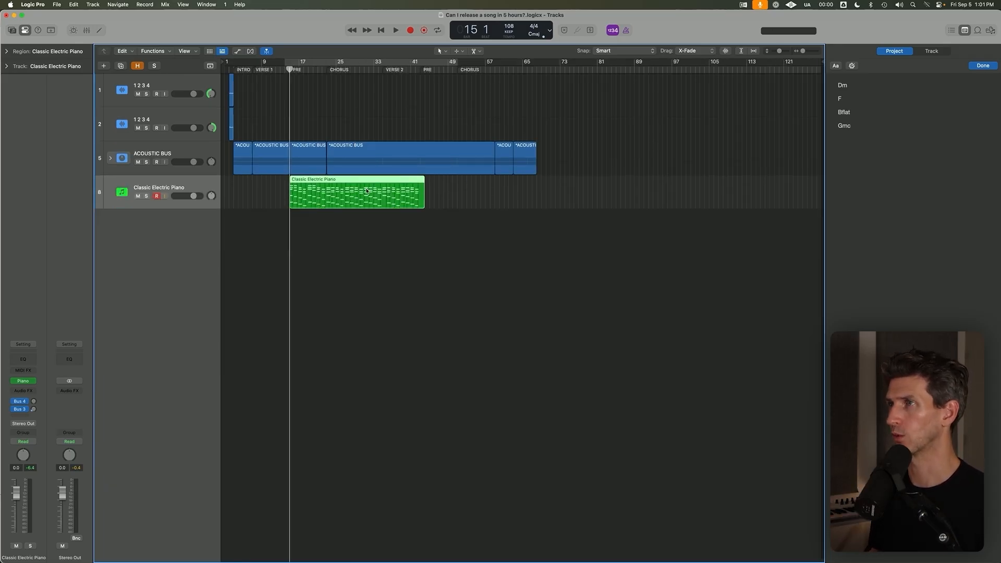
{"action": "left_click", "coordinate": [420, 69]}
{"action": "left_click_drag", "start_coordinate": [399, 181], "coordinate": [393, 171]}
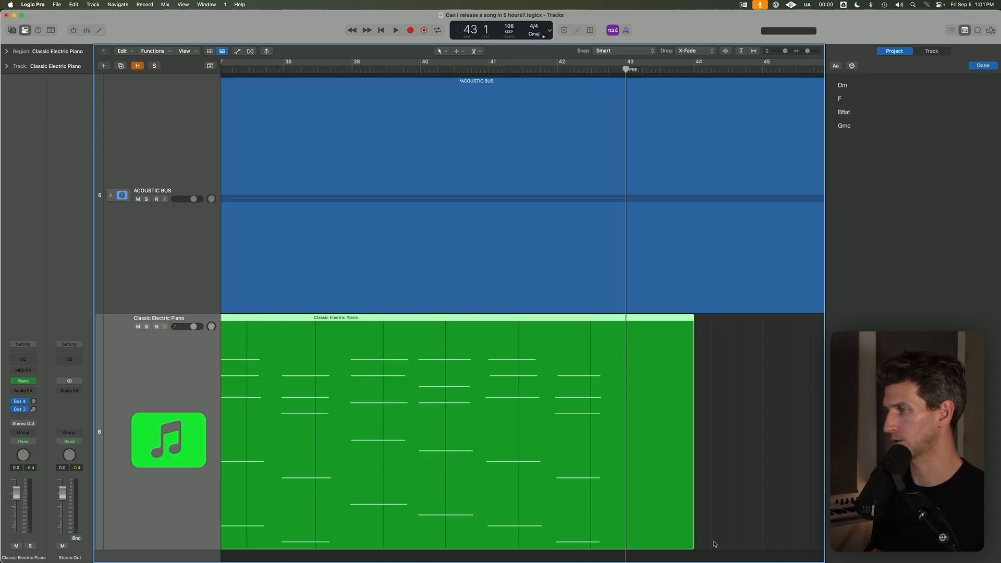
{"action": "left_click_drag", "start_coordinate": [693, 547], "coordinate": [626, 522]}
{"action": "left_click", "coordinate": [663, 471]}
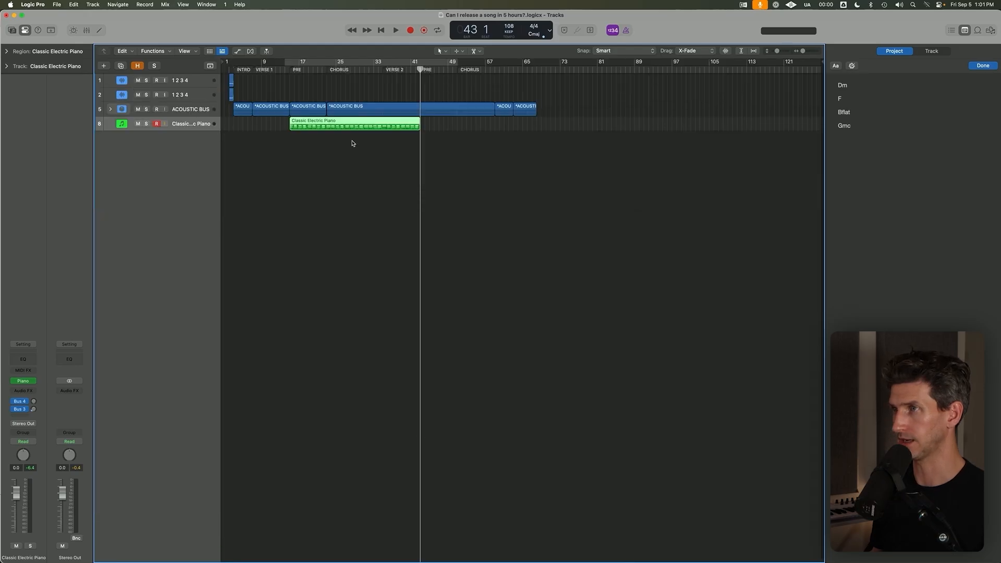
{"action": "left_click_drag", "start_coordinate": [336, 141], "coordinate": [465, 140]}
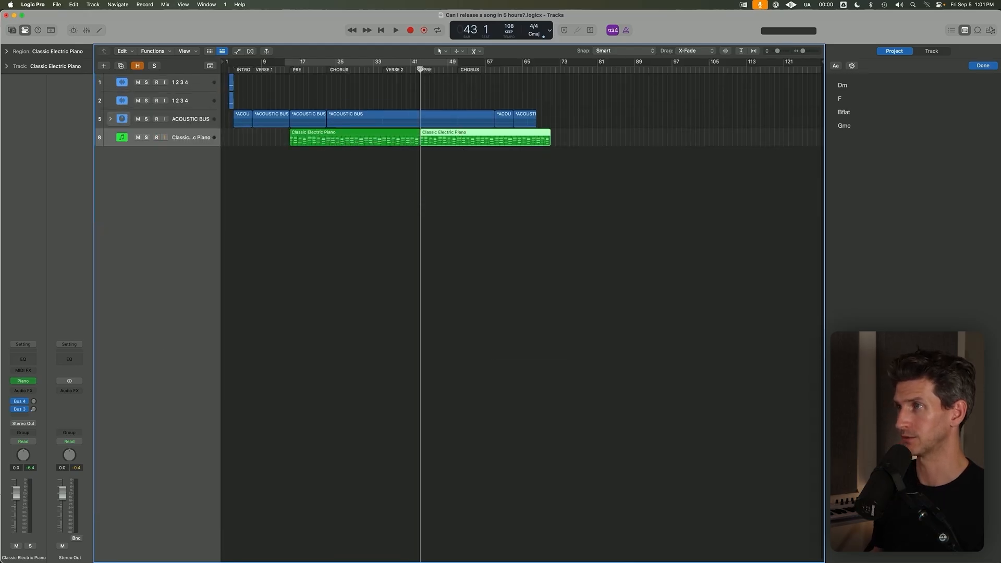
{"action": "left_click", "coordinate": [416, 211], "text": "ctrl+alt"}
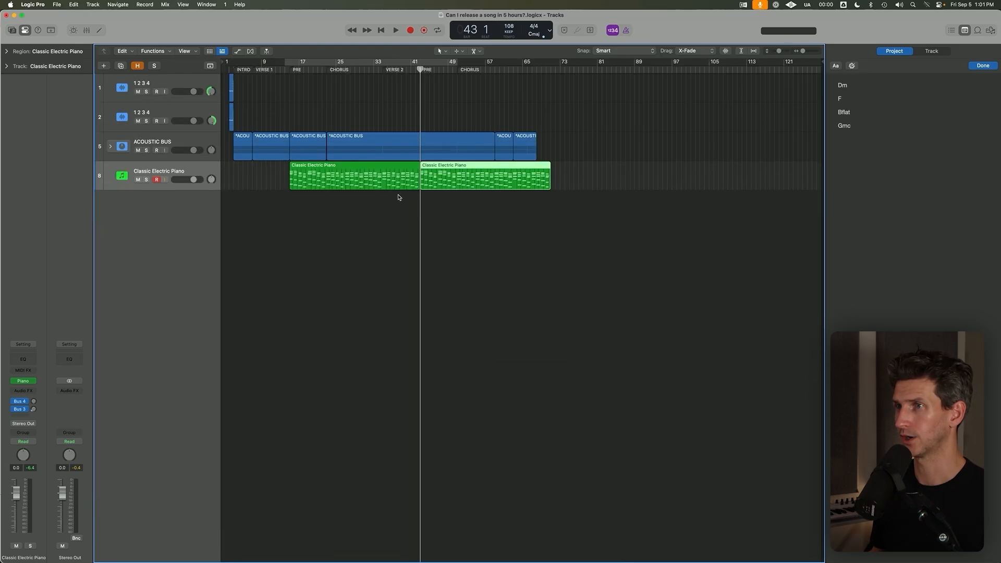
Add a software instrument track below Classic Electric Piano with the same settings and name it ORGAN.
{"action": "left_click", "coordinate": [199, 170]}
{"action": "double_click", "coordinate": [217, 230]}
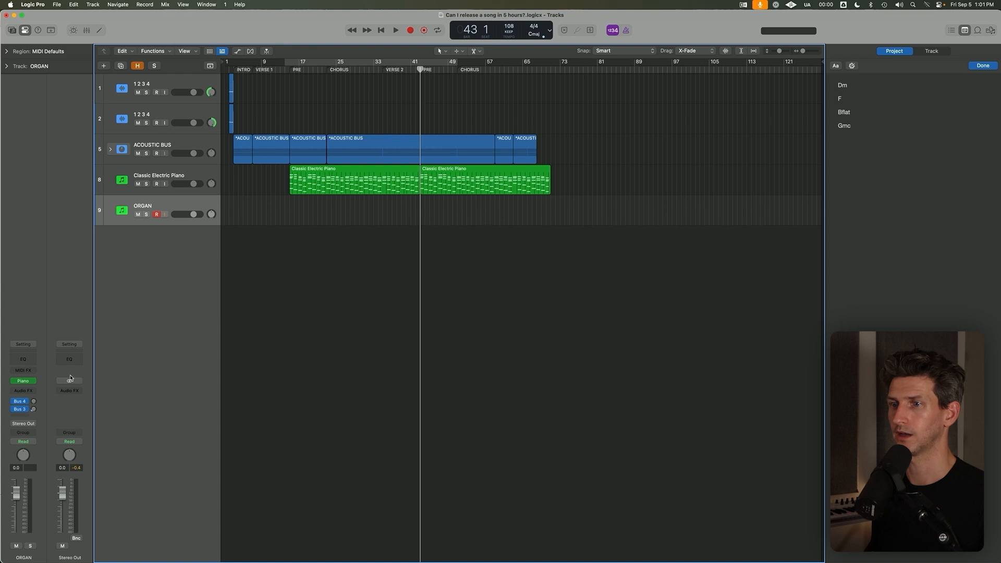
Load the Vintage B3 Organ instrument on the ORGAN track.
{"action": "left_click", "coordinate": [33, 383]}
{"action": "type", "text": "B"}
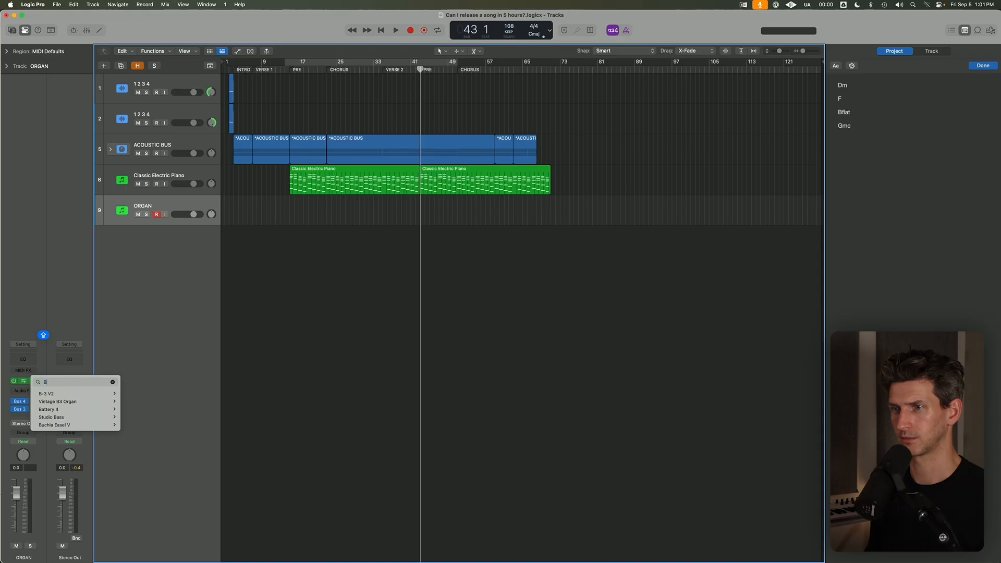
{"action": "type", "text": "3"}
{"action": "key", "text": "Down"}
{"action": "key", "text": "Right"}
{"action": "key", "text": "Return"}
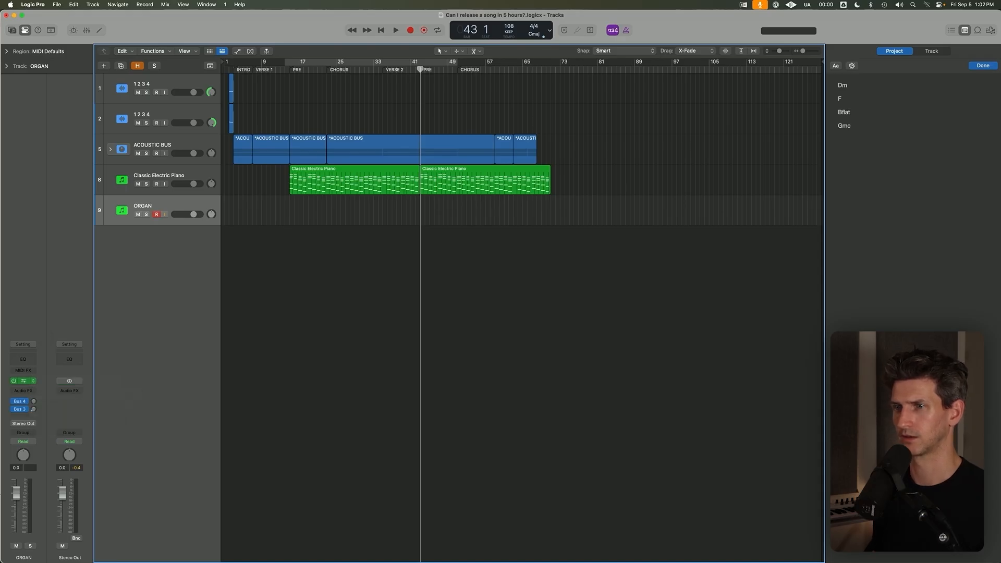
Replace the ORGAN track's instrument with Arturia's B-3 V2 and close the plug-in window.
{"action": "mouse_move", "coordinate": [32, 383]}
{"action": "left_click", "coordinate": [34, 383]}
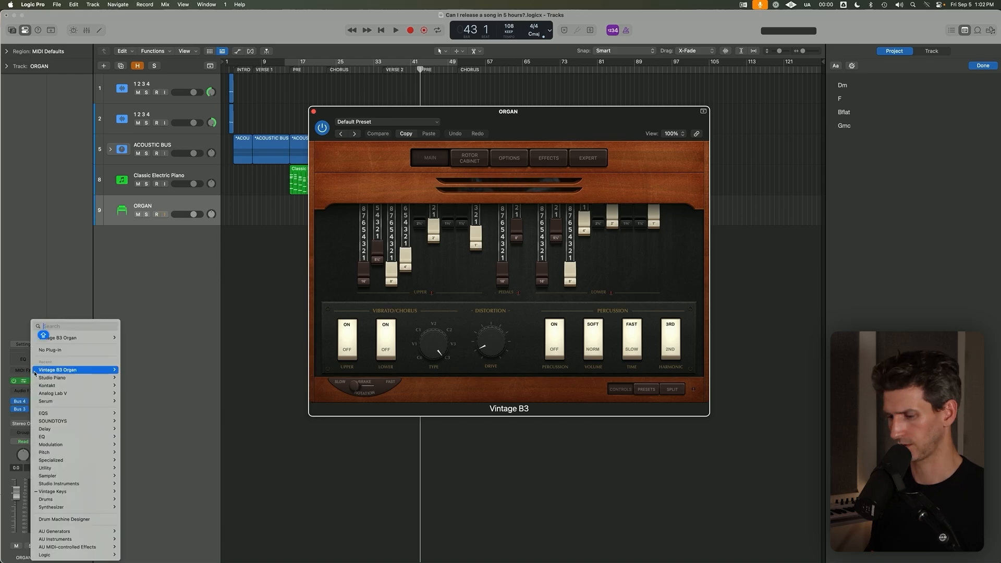
{"action": "type", "text": "ARTU"}
{"action": "key", "text": "Down"}
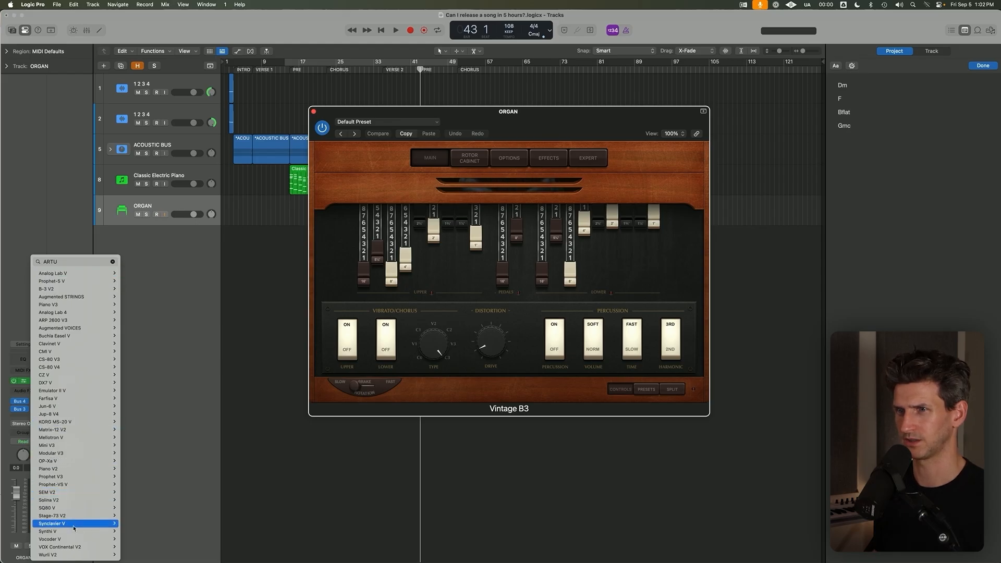
{"action": "mouse_move", "coordinate": [78, 297]}
{"action": "left_click", "coordinate": [131, 297]}
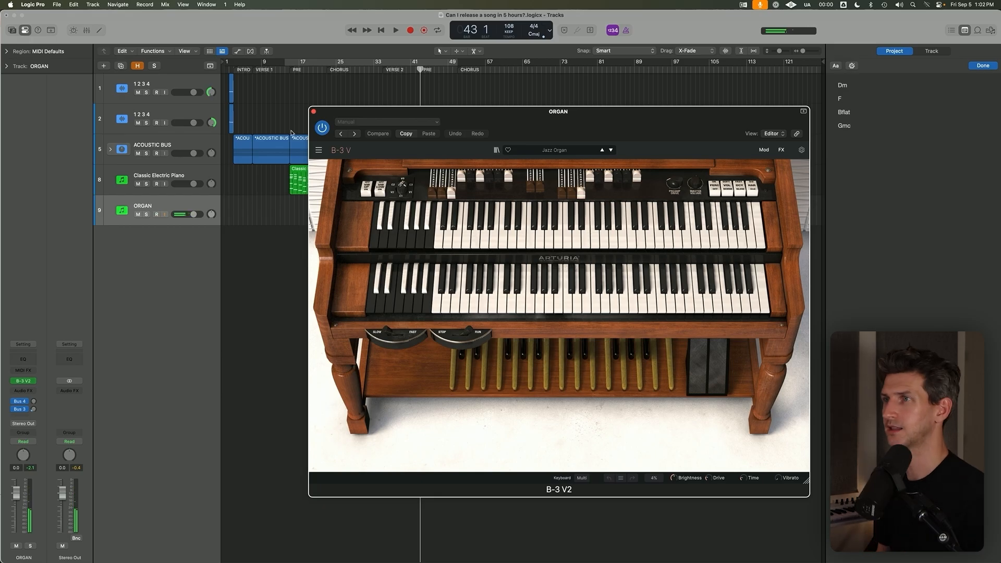
{"action": "left_click", "coordinate": [313, 111]}
Play the start of the second CHORUS around bar 51 and open the second Classic Electric Piano region in the Piano Roll.
{"action": "left_click", "coordinate": [453, 70]}
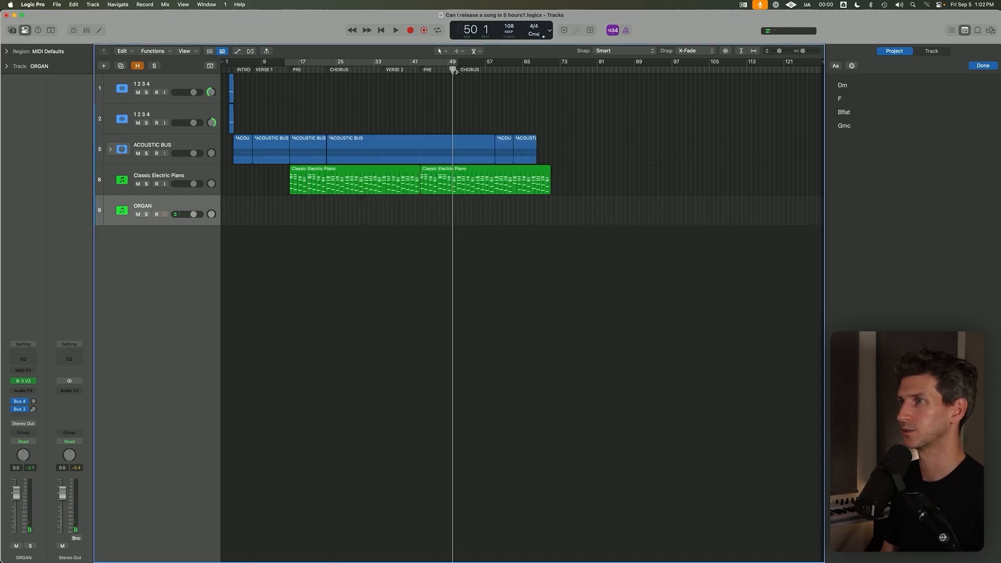
{"action": "left_click", "coordinate": [457, 69]}
{"action": "key", "text": "space"}
{"action": "scroll", "coordinate": [447, 130], "scroll_direction": "up", "scroll_amount": 5}
{"action": "scroll", "coordinate": [449, 127], "scroll_direction": "down", "scroll_amount": 3}
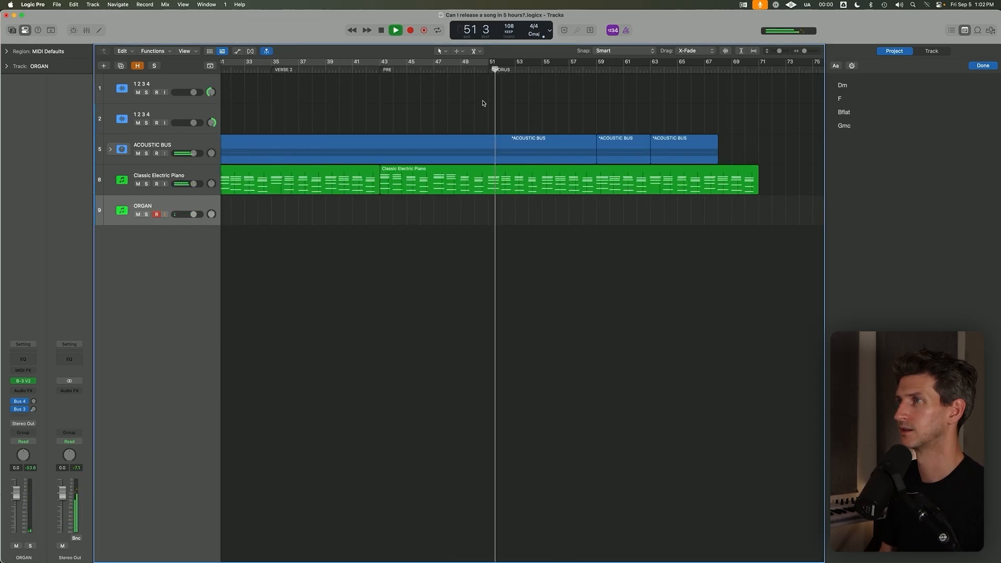
{"action": "key", "text": "space"}
{"action": "double_click", "coordinate": [486, 172]}
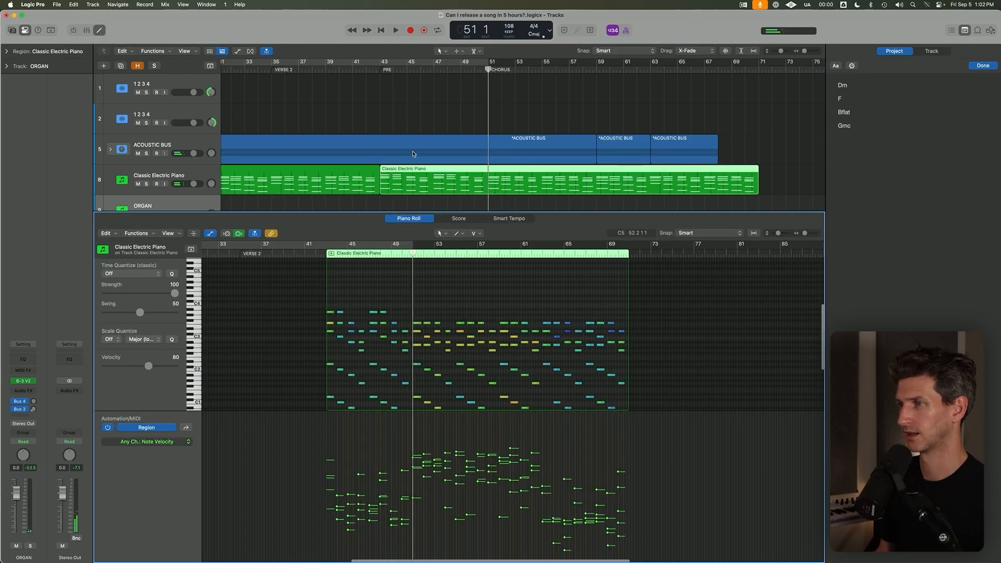
Set a cycle from bar 50 to 73 and record an organ take on the ORGAN track to about bar 61.
{"action": "left_click", "coordinate": [475, 69]}
{"action": "left_click_drag", "start_coordinate": [475, 62], "coordinate": [786, 62]}
{"action": "left_click", "coordinate": [201, 164]}
{"action": "key", "text": "super+Down"}
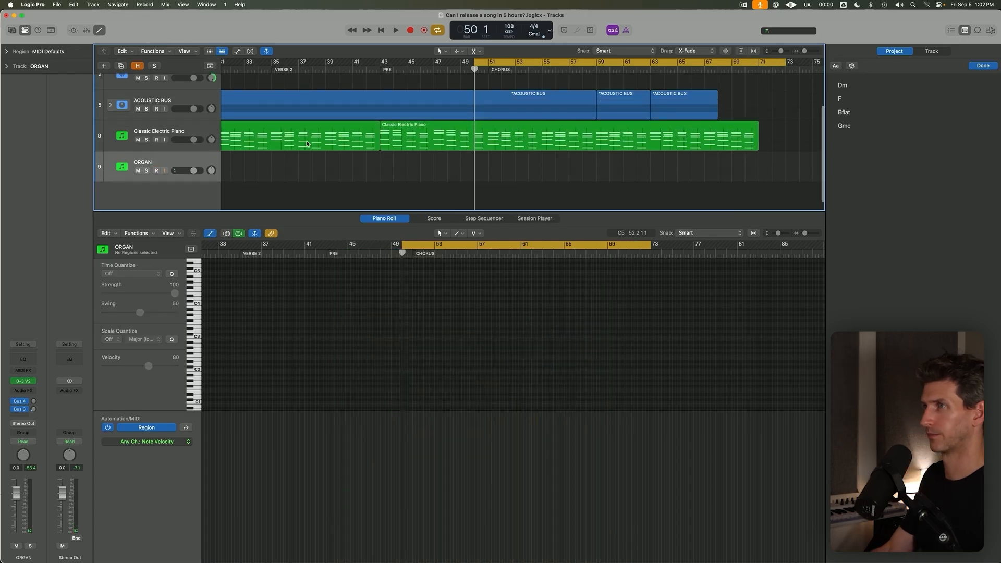
{"action": "key", "text": "e"}
{"action": "key", "text": "e"}
{"action": "key", "text": "r"}
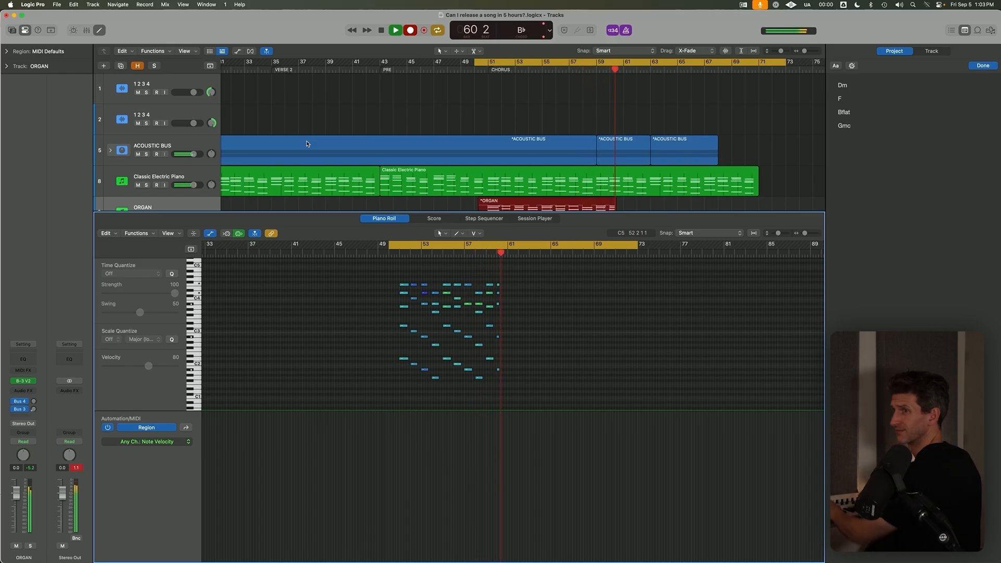
{"action": "key", "text": "space"}
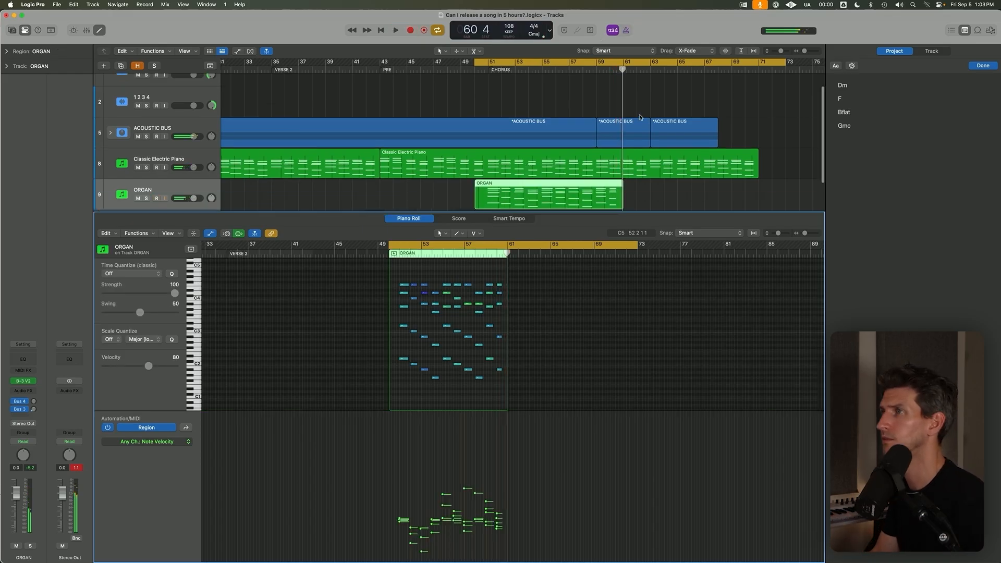
Turn cycle off, close the Piano Roll, show the Event List and play back the organ take around bars 58 to 60.
{"action": "key", "text": "d"}
{"action": "left_click", "coordinate": [596, 70]}
{"action": "key", "text": "c"}
{"action": "key", "text": "p"}
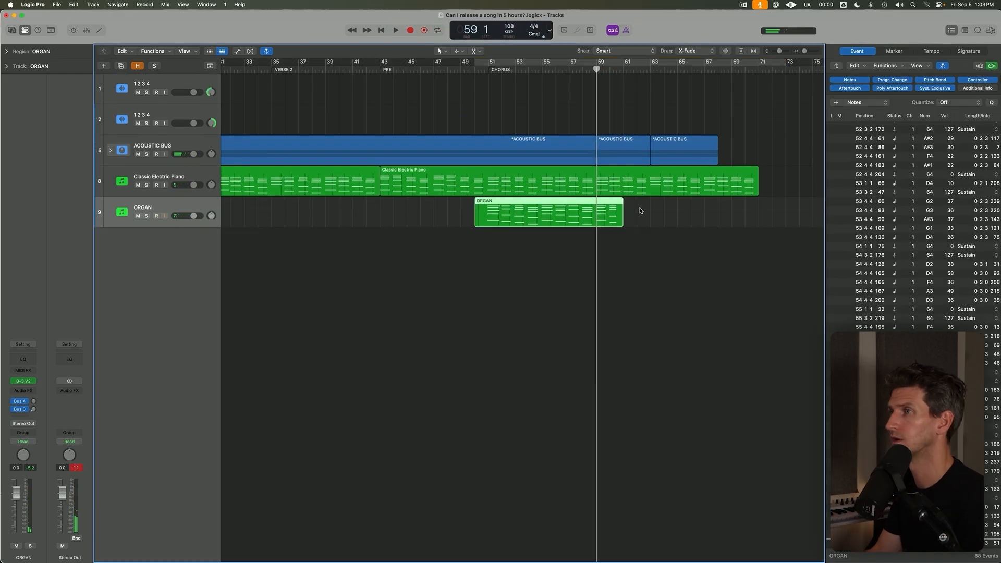
{"action": "left_click_drag", "start_coordinate": [640, 211], "coordinate": [609, 207]}
{"action": "scroll", "coordinate": [580, 68], "scroll_direction": "up", "scroll_amount": 5}
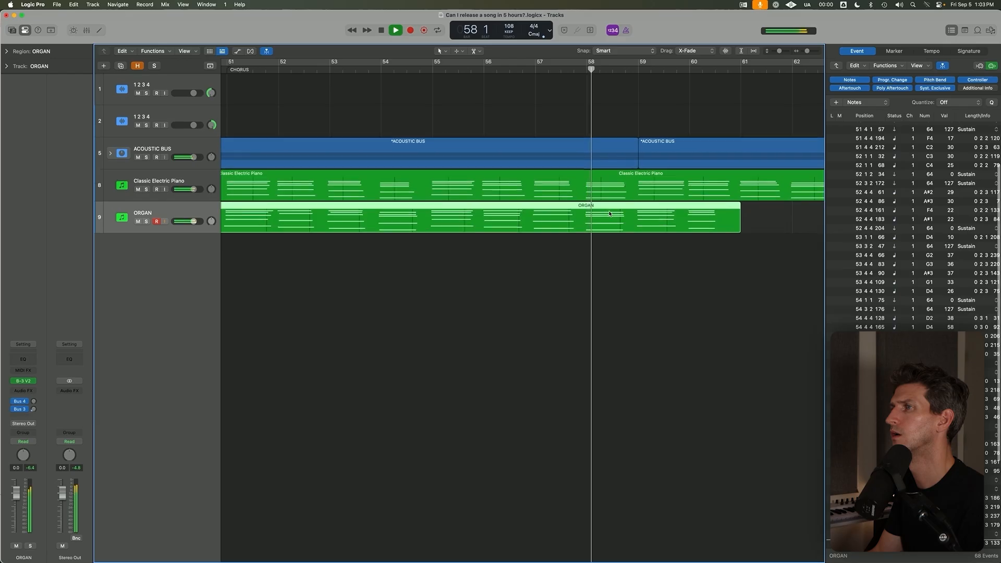
{"action": "scroll", "coordinate": [664, 308], "scroll_direction": "down", "scroll_amount": 4}
{"action": "left_click", "coordinate": [655, 189]}
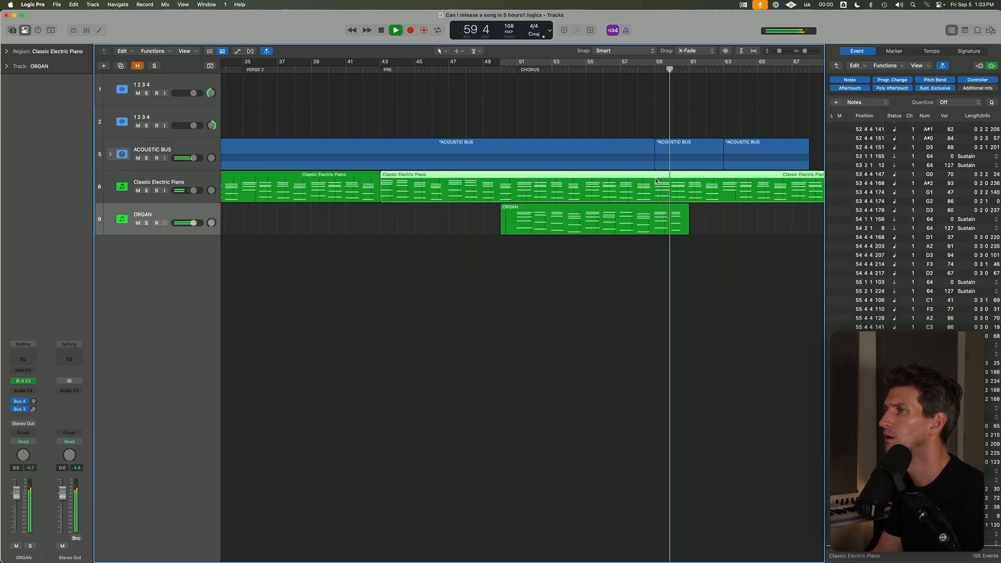
Stop playback and trim the end of the ORGAN region to bar 60.
{"action": "key", "text": "space"}
{"action": "left_click", "coordinate": [698, 232]}
{"action": "left_click", "coordinate": [673, 222]}
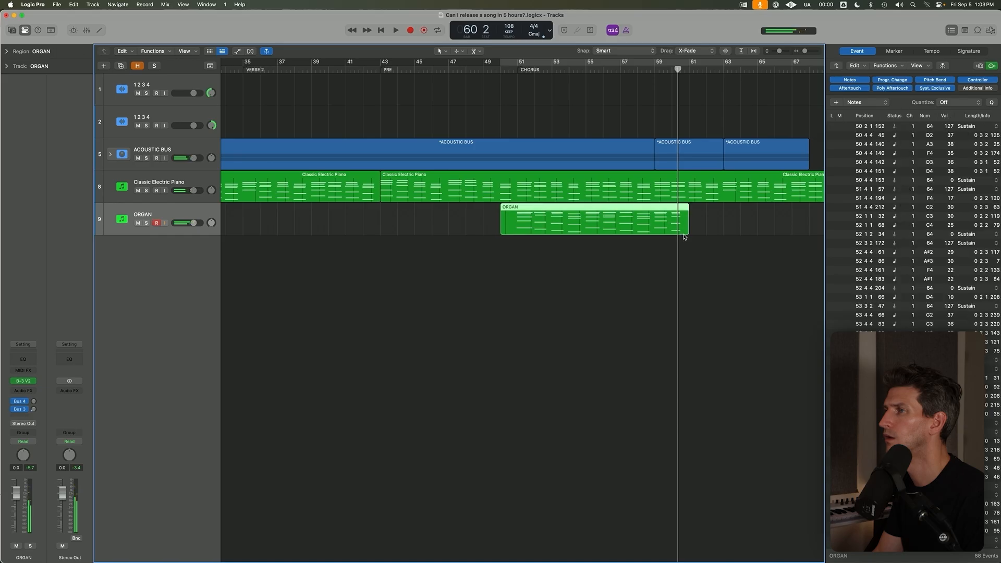
{"action": "left_click_drag", "start_coordinate": [686, 234], "coordinate": [672, 234]}
{"action": "key", "text": "space"}
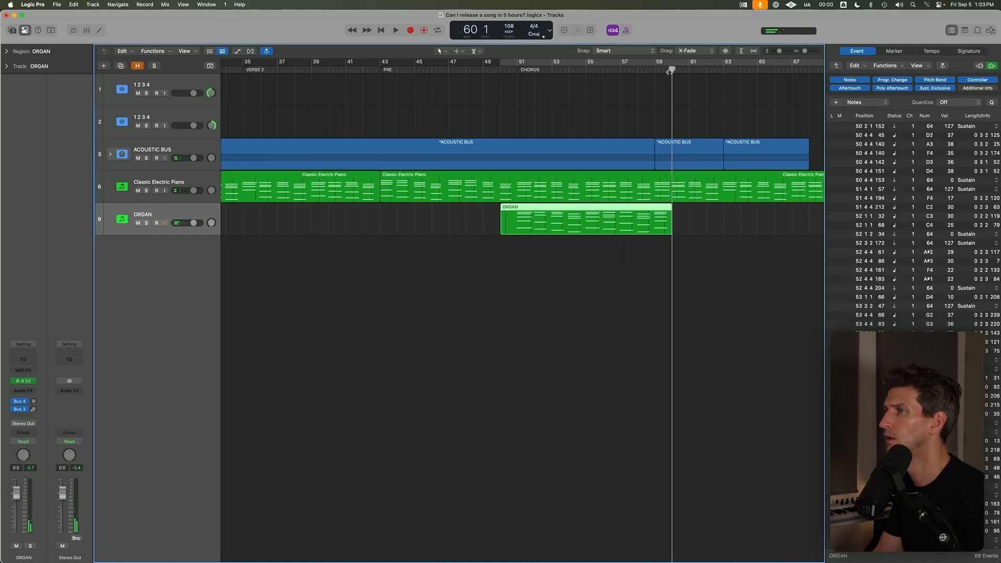
Play back the end of the trimmed ORGAN region around bar 60.
{"action": "left_click", "coordinate": [688, 211]}
{"action": "left_click", "coordinate": [668, 69]}
{"action": "key", "text": "super+Right"}
{"action": "key", "text": "super+Right"}
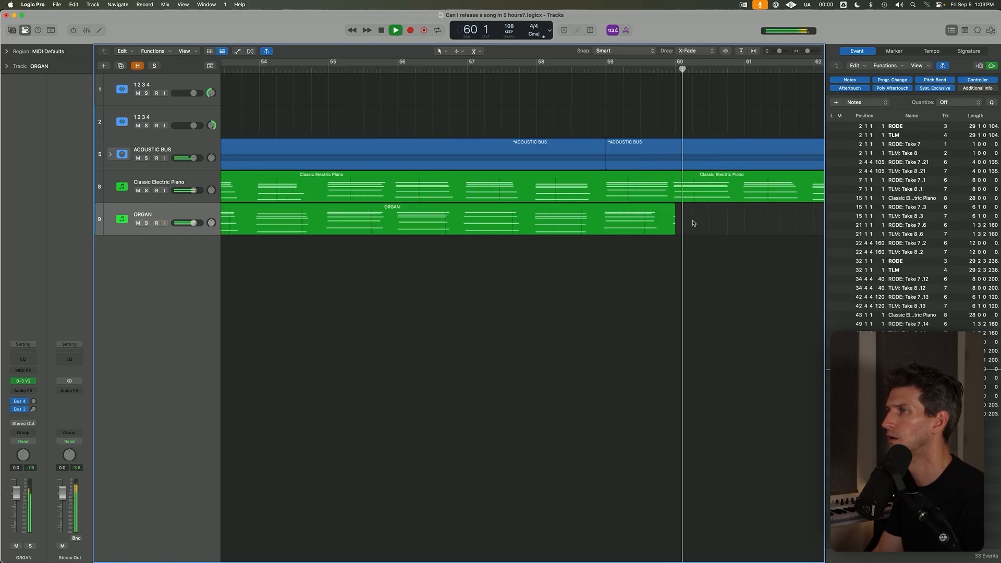
{"action": "key", "text": "super+Left"}
{"action": "key", "text": "space"}
Open the second Classic Electric Piano region in the Piano Roll and examine its notes between bars 58 and 63 during playback.
{"action": "double_click", "coordinate": [711, 200]}
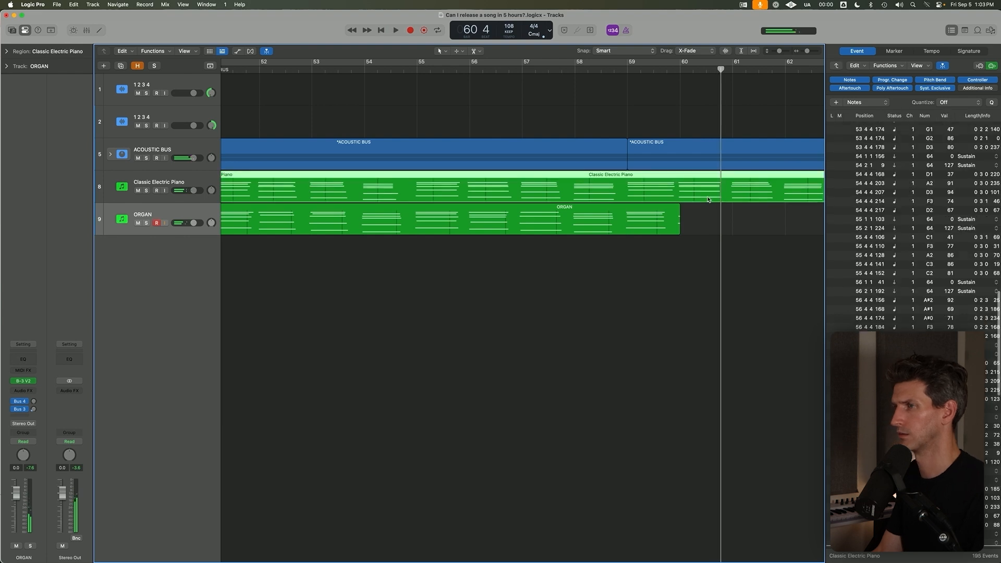
{"action": "key", "text": "space"}
{"action": "key", "text": "super+Right"}
{"action": "key", "text": "super+Right"}
{"action": "key", "text": "super+Right"}
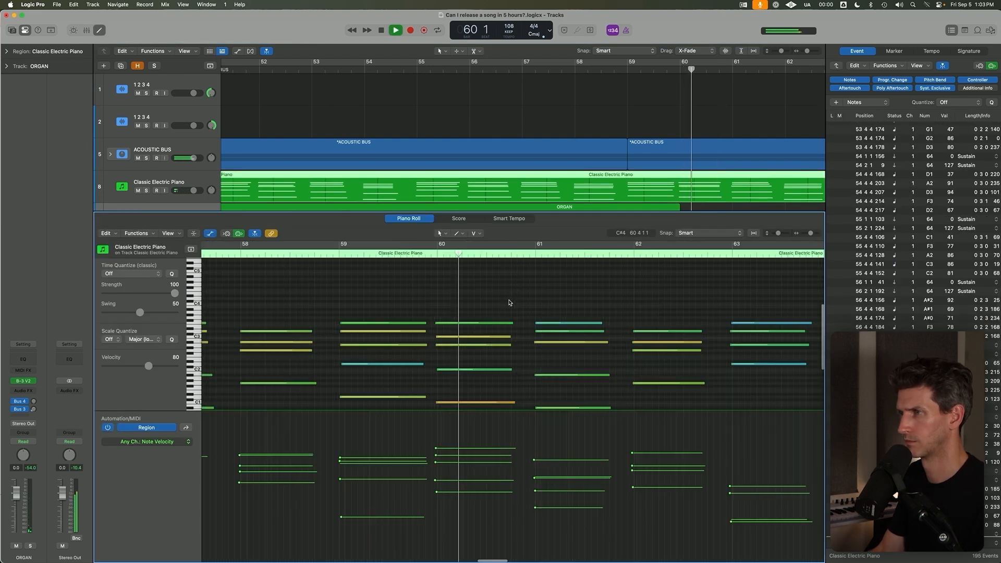
{"action": "scroll", "coordinate": [526, 295], "scroll_direction": "down", "scroll_amount": 5}
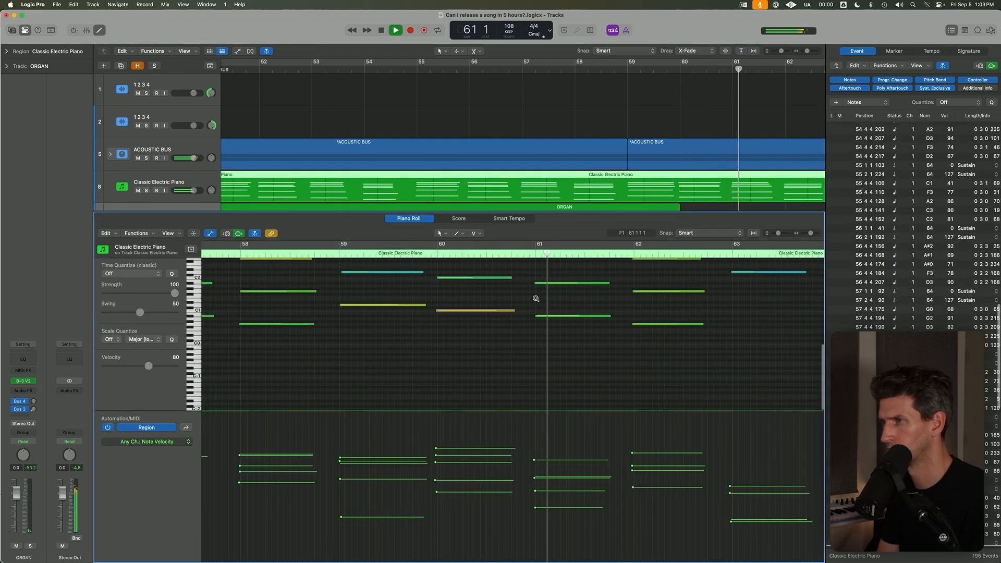
{"action": "scroll", "coordinate": [662, 184], "scroll_direction": "down", "scroll_amount": 4}
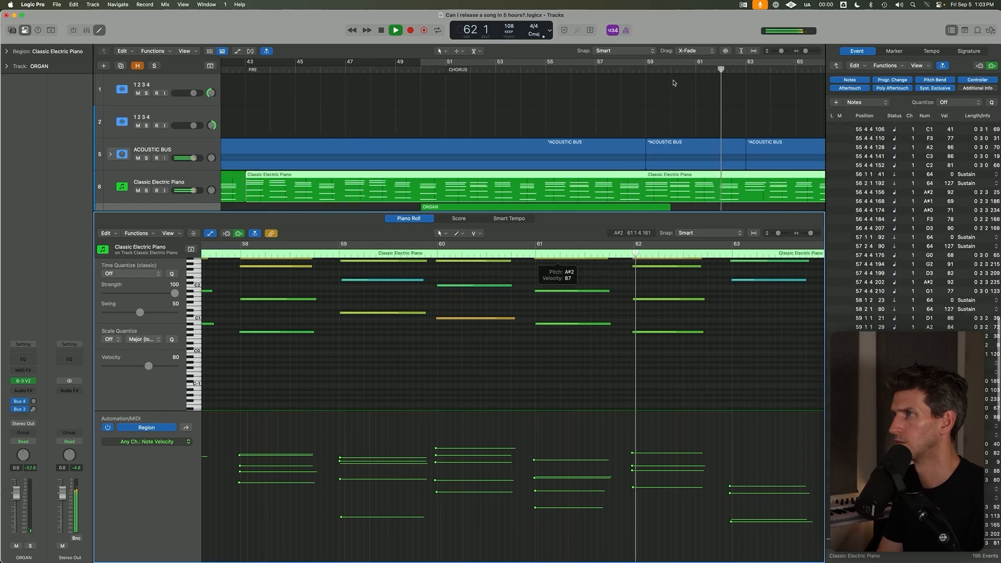
Close the Piano Roll, stop playback and trim the end of the ORGAN region to bar 59.
{"action": "left_click", "coordinate": [641, 69]}
{"action": "key", "text": "e"}
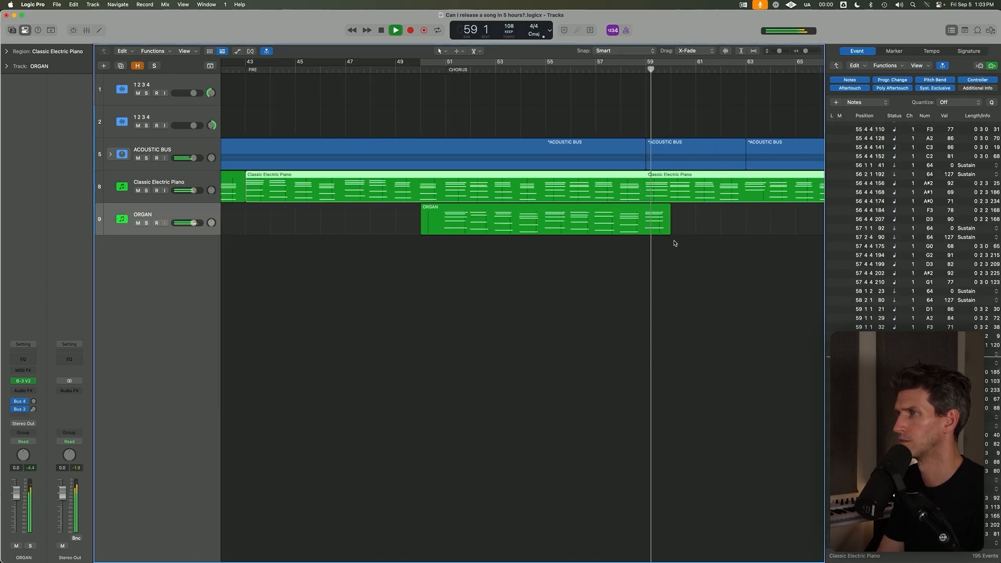
{"action": "left_click", "coordinate": [675, 243]}
{"action": "key", "text": "space"}
{"action": "left_click_drag", "start_coordinate": [668, 232], "coordinate": [645, 235]}
{"action": "left_click", "coordinate": [648, 254]}
Record the continuation of the organ part on the ORGAN track from bar 59 to about bar 67.
{"action": "left_click", "coordinate": [647, 70]}
{"action": "scroll", "coordinate": [651, 68], "scroll_direction": "down", "scroll_amount": 5}
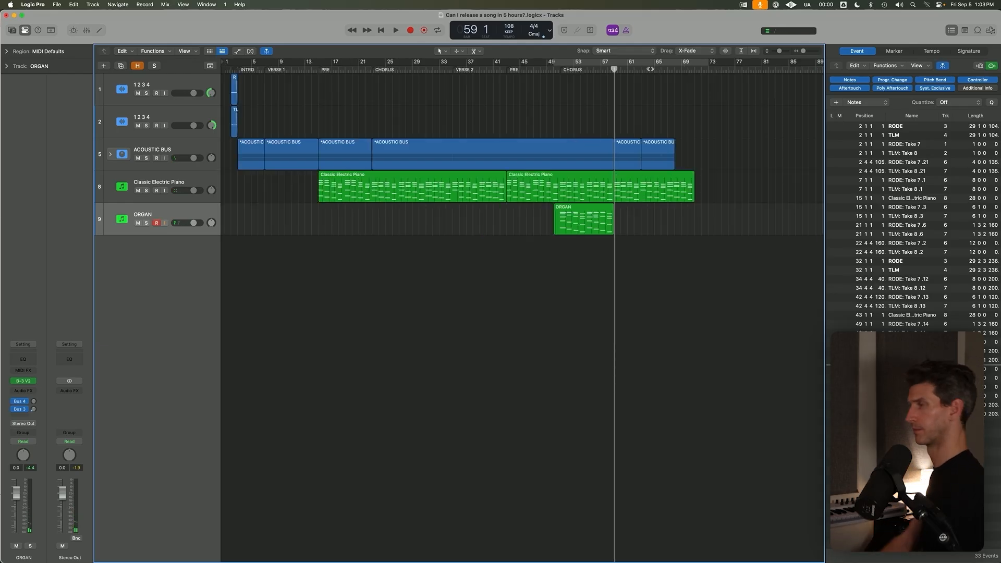
{"action": "key", "text": "r"}
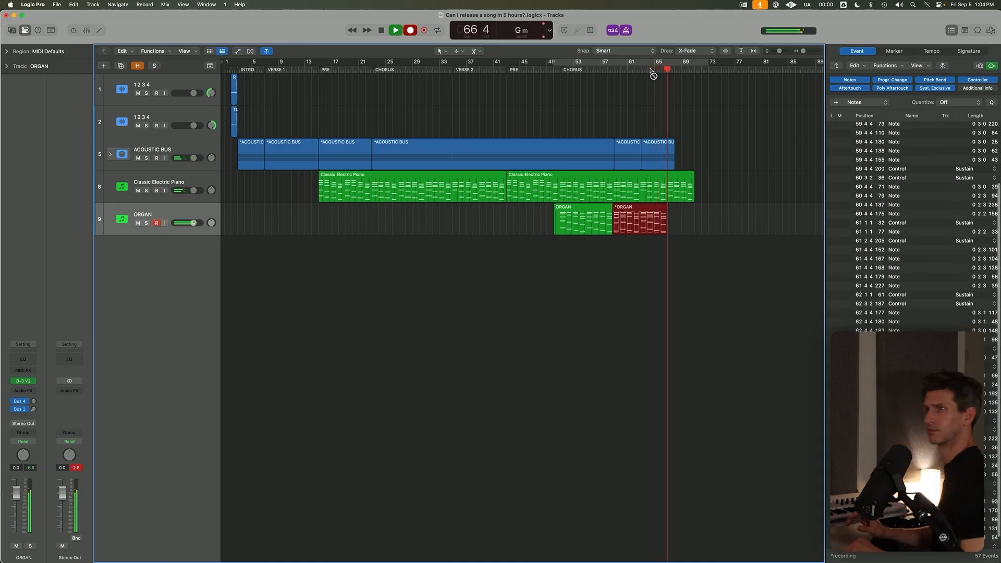
{"action": "key", "text": "space"}
Stop recording, open the second Classic Electric Piano region in the Piano Roll and delete its notes from bar 63 onward.
{"action": "left_click", "coordinate": [673, 176]}
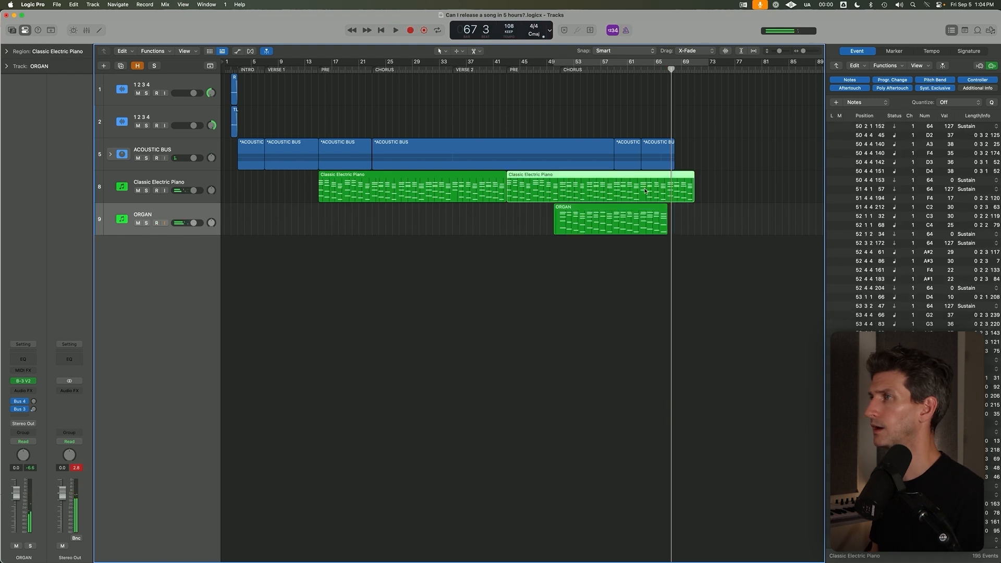
{"action": "left_click", "coordinate": [612, 69]}
{"action": "left_click", "coordinate": [675, 180], "text": "shift"}
{"action": "double_click", "coordinate": [675, 180]}
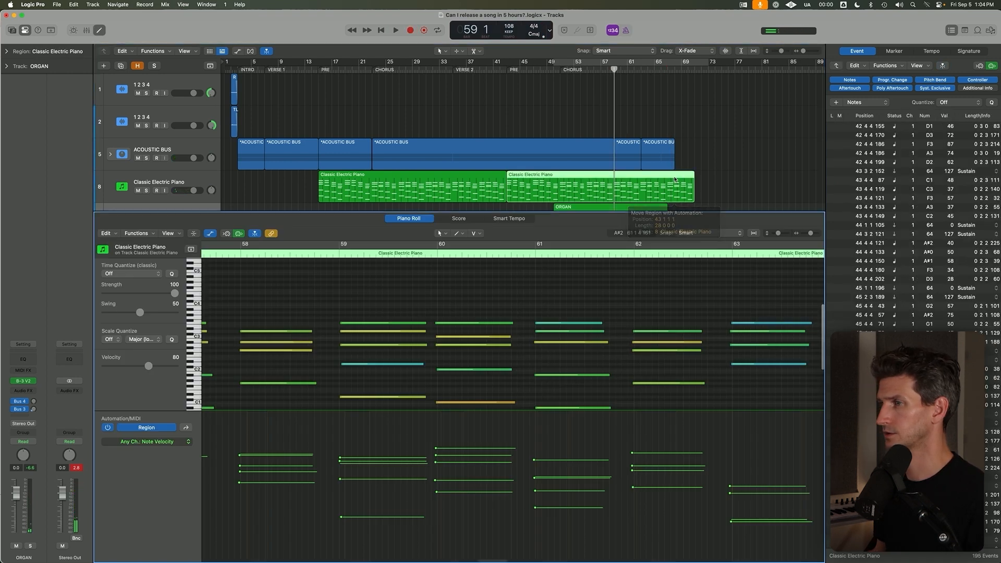
{"action": "scroll", "coordinate": [672, 418], "scroll_direction": "right", "scroll_amount": 5}
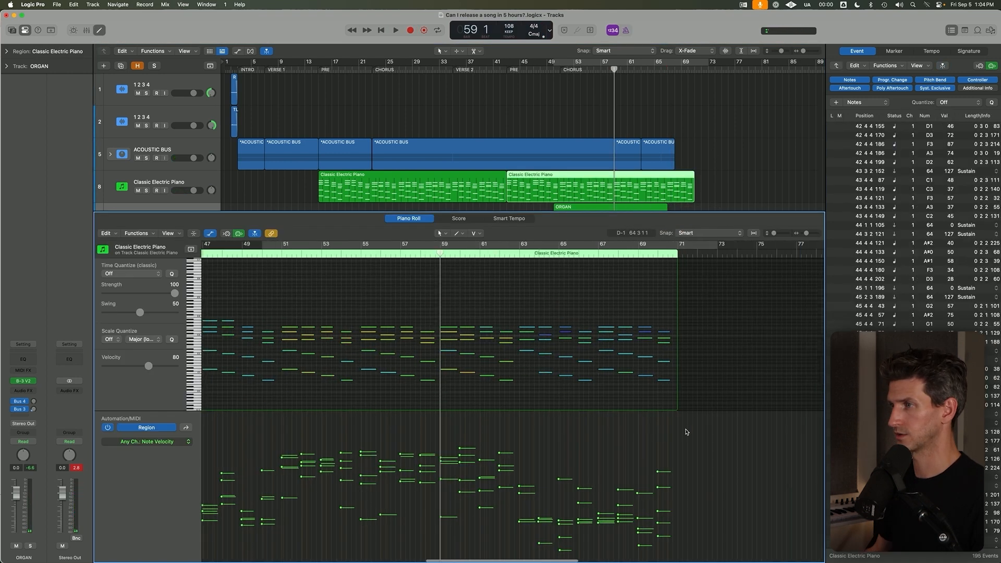
{"action": "left_click_drag", "start_coordinate": [512, 285], "coordinate": [703, 439]}
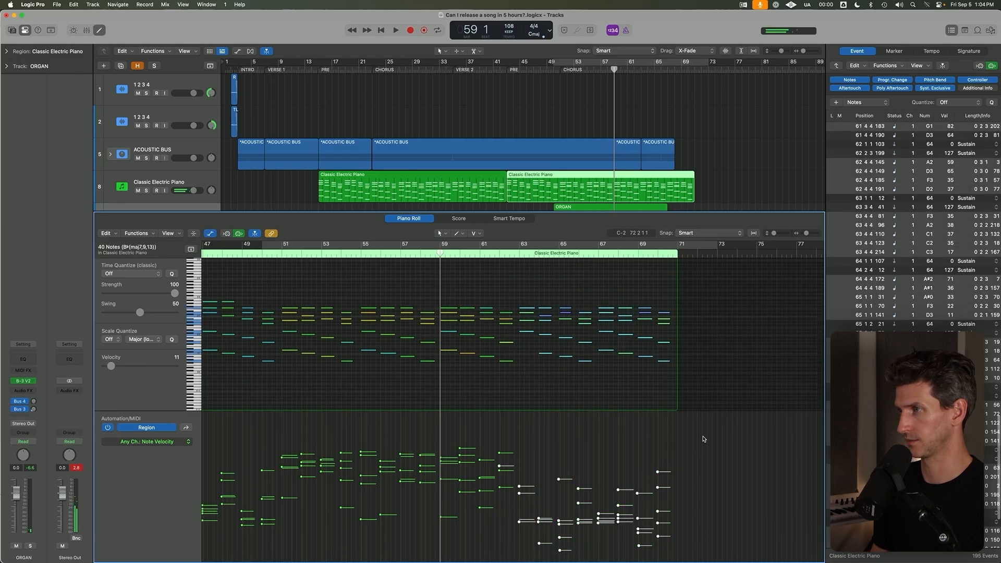
{"action": "key", "text": "Delete"}
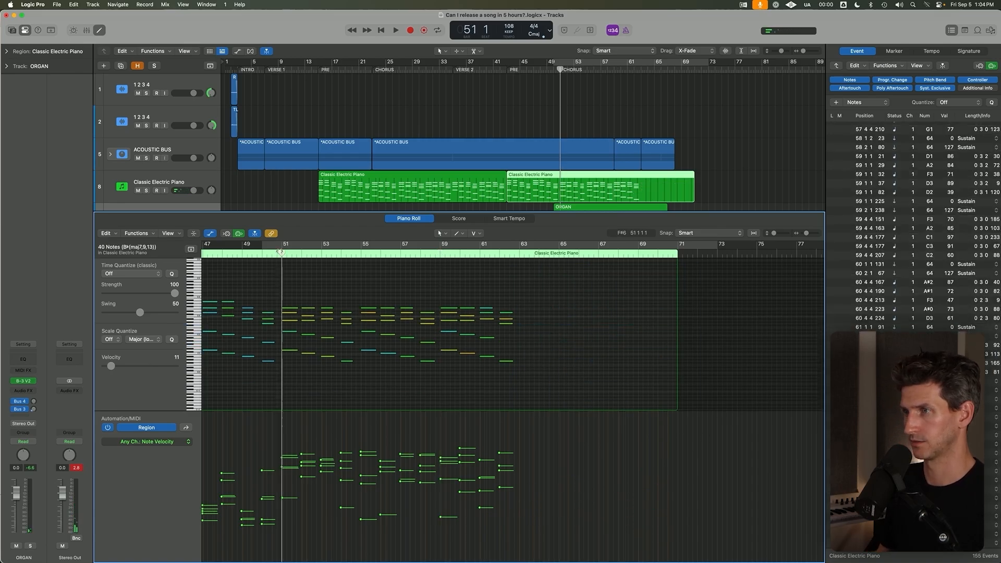
Try to copy the piano notes of bars 51 to 62 so that the copy starts at bar 63.
{"action": "left_click", "coordinate": [280, 252]}
{"action": "key", "text": "space"}
{"action": "key", "text": "space"}
{"action": "left_click_drag", "start_coordinate": [277, 276], "coordinate": [296, 312]}
{"action": "key", "text": "super+Down"}
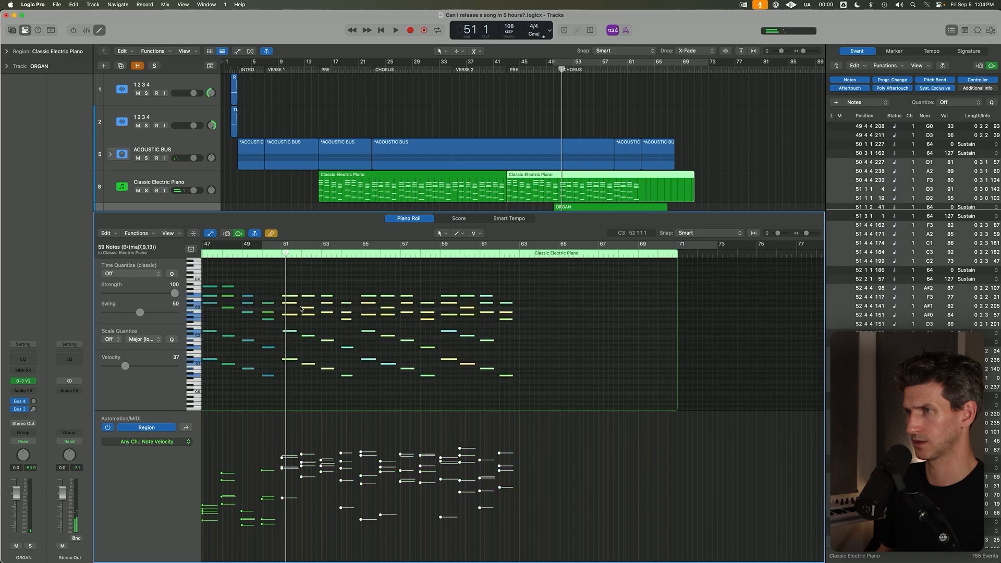
{"action": "left_click_drag", "start_coordinate": [292, 297], "coordinate": [526, 301]}
{"action": "key", "text": "shift+Return"}
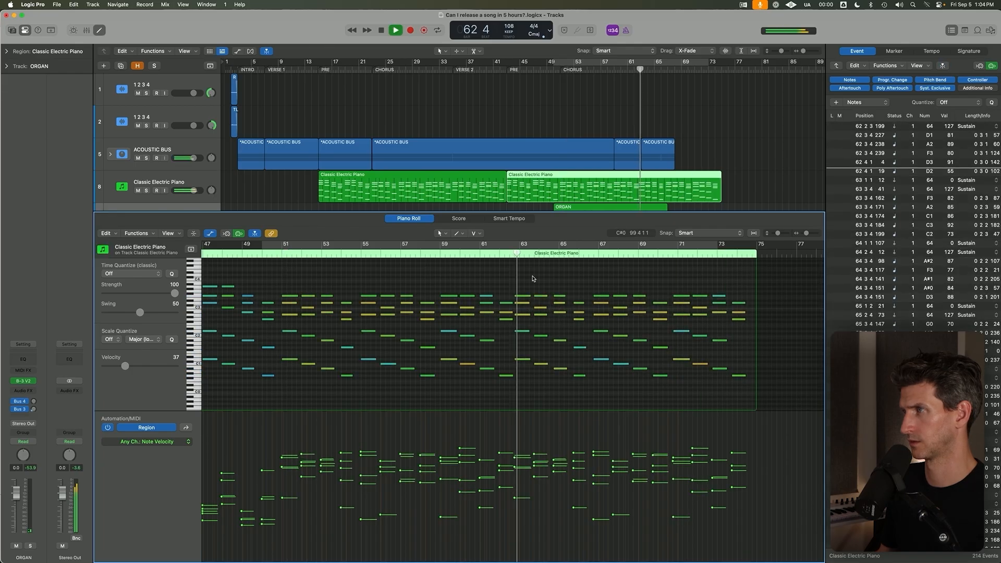
Play back the copied piano notes around bars 62 to 64, stop and undo the copy.
{"action": "scroll", "coordinate": [577, 302], "scroll_direction": "up", "scroll_amount": 5}
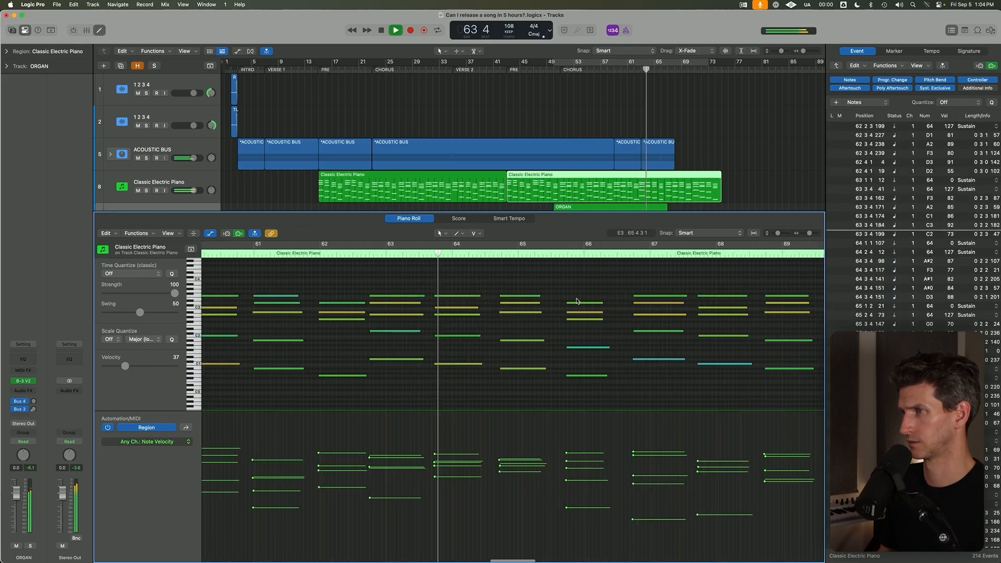
{"action": "key", "text": "space"}
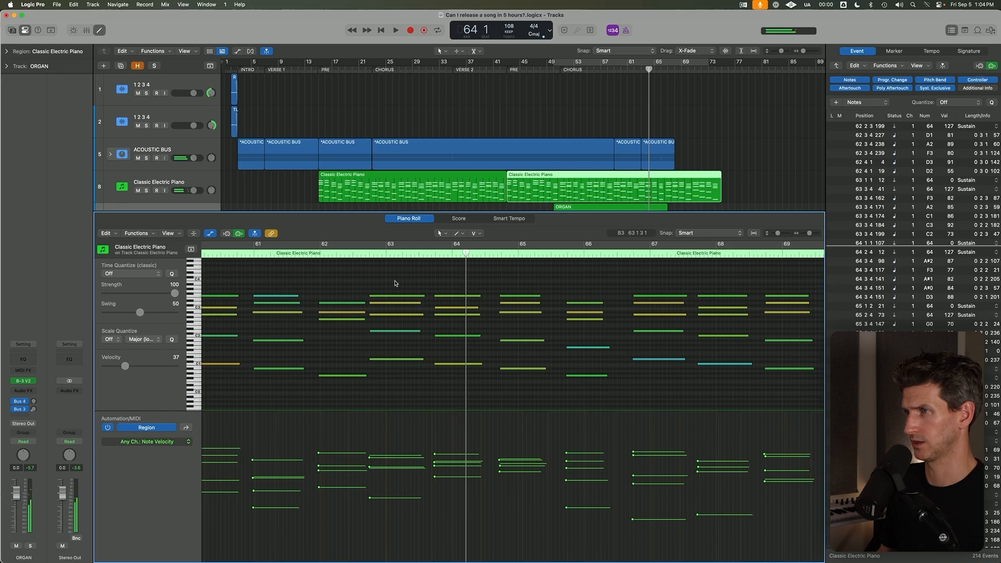
{"action": "scroll", "coordinate": [396, 283], "scroll_direction": "down", "scroll_amount": 5}
{"action": "key", "text": "super+z"}
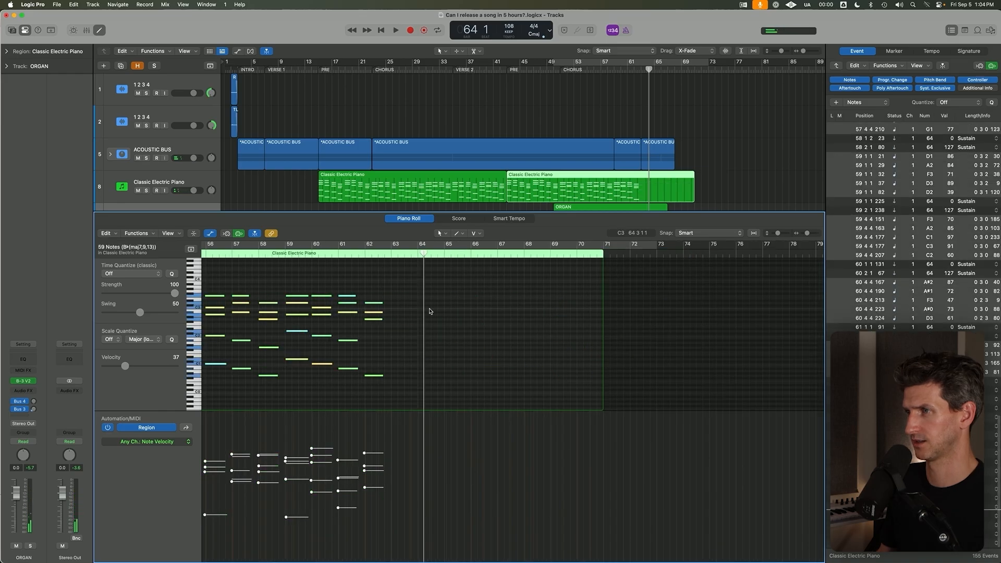
Copy the selected piano notes to bar 63 onward and play back the transition from bar 62.
{"action": "scroll", "coordinate": [432, 312], "scroll_direction": "down", "scroll_amount": 5}
{"action": "scroll", "coordinate": [353, 311], "scroll_direction": "up", "scroll_amount": 3}
{"action": "left_click_drag", "start_coordinate": [320, 275], "coordinate": [423, 274]}
{"action": "left_click", "coordinate": [410, 247]}
{"action": "scroll", "coordinate": [431, 315], "scroll_direction": "up", "scroll_amount": 5}
{"action": "key", "text": "space"}
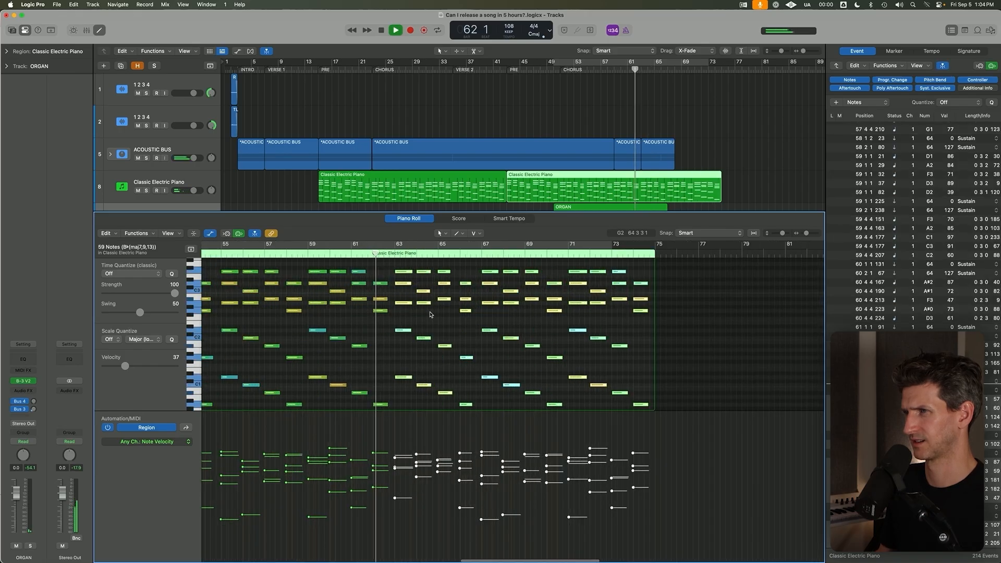
{"action": "scroll", "coordinate": [432, 314], "scroll_direction": "up", "scroll_amount": 3}
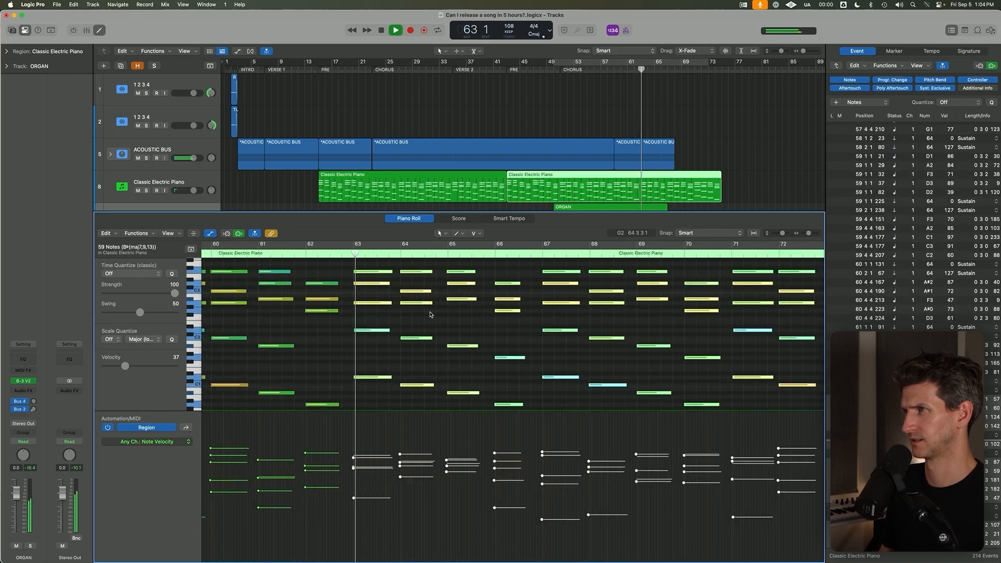
Close the Piano Roll and expand the ACOUSTIC BUS stack to show the RODE and TLM tracks.
{"action": "key", "text": "p"}
{"action": "left_click", "coordinate": [715, 217]}
{"action": "key", "text": "super+Up"}
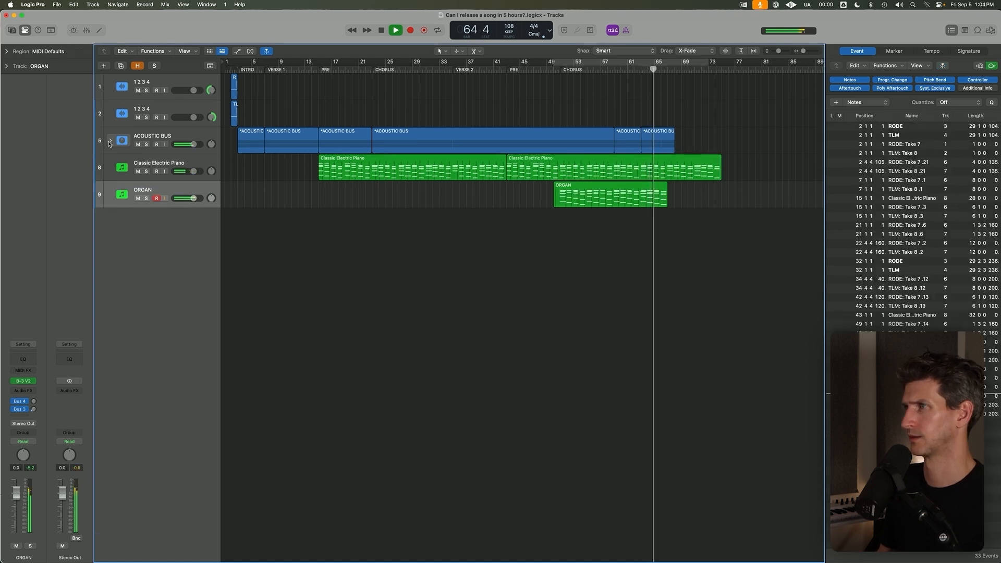
{"action": "left_click", "coordinate": [109, 142]}
{"action": "key", "text": "super+Right"}
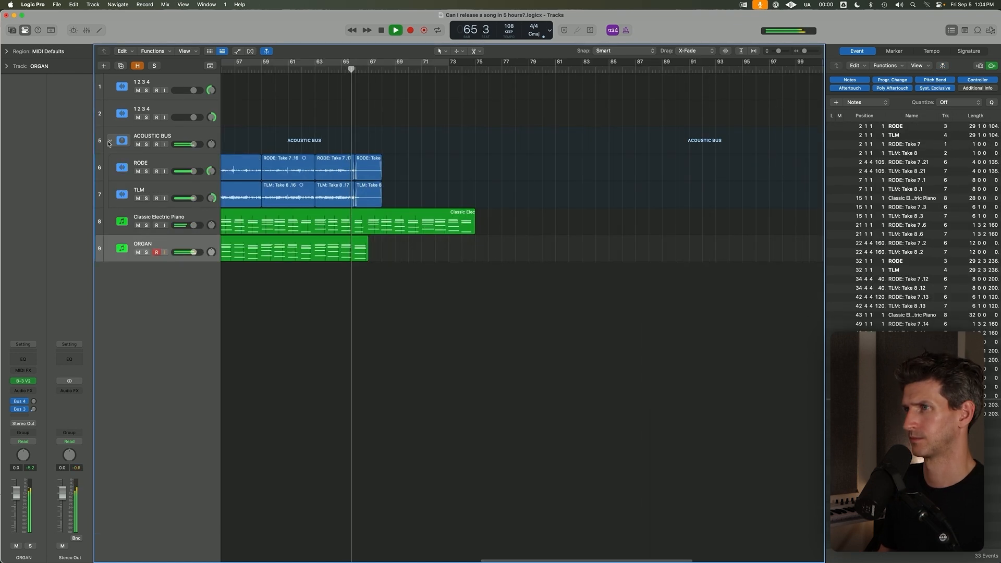
{"action": "key", "text": "super+Right"}
{"action": "key", "text": "super+Down"}
{"action": "key", "text": "super+Left"}
{"action": "key", "text": "super+Left"}
{"action": "key", "text": "super+Left"}
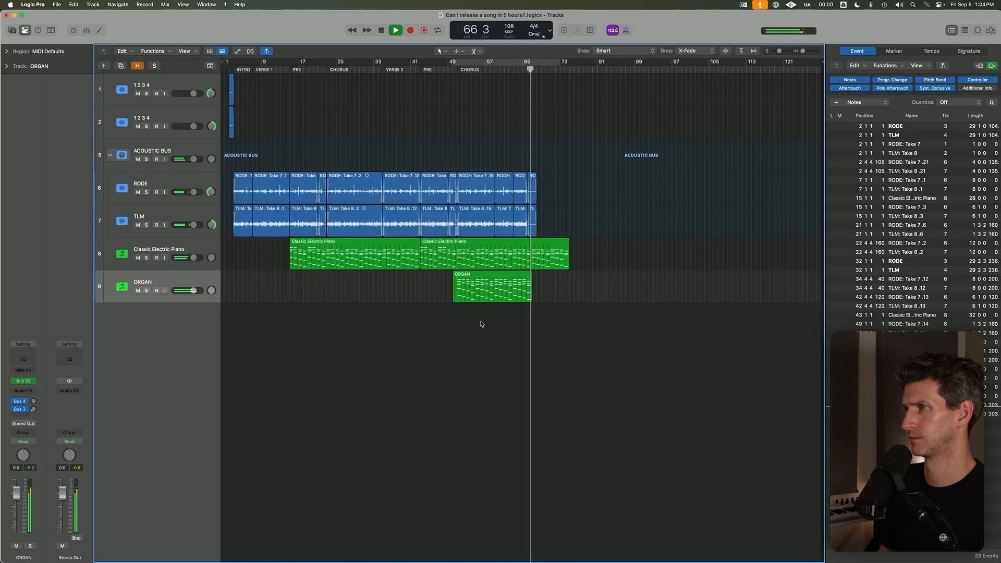
Split the second Classic Electric Piano region at bar 67 and delete the part after the split.
{"action": "left_click", "coordinate": [566, 268]}
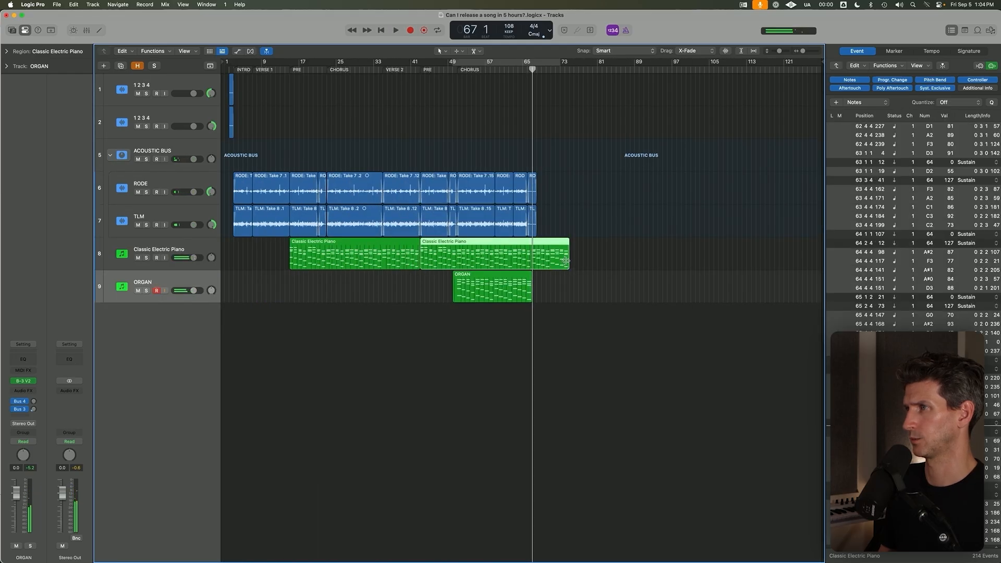
{"action": "key", "text": "super+Right"}
{"action": "key", "text": "super+Right"}
{"action": "key", "text": "super+Right"}
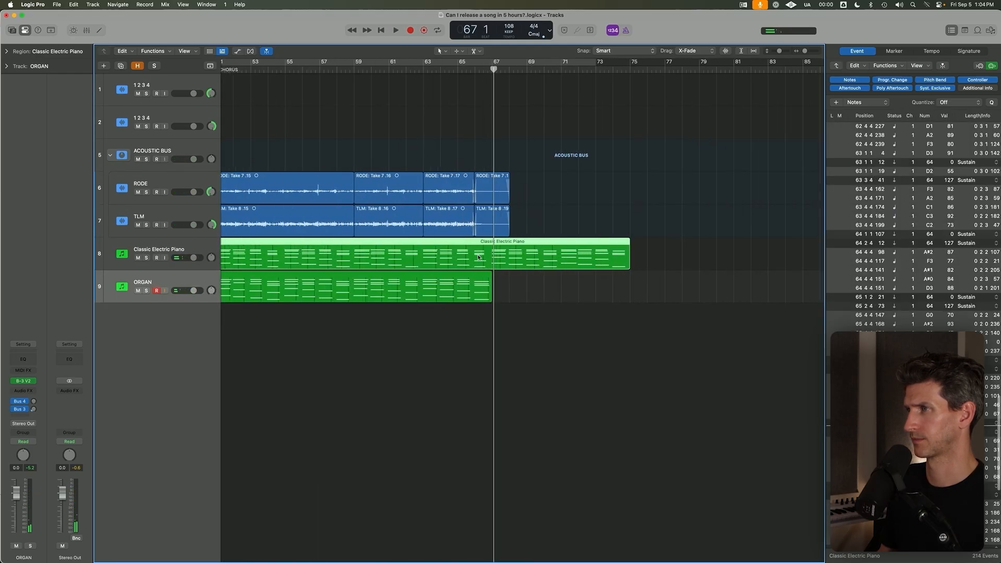
{"action": "key", "text": "super+t"}
{"action": "left_click", "coordinate": [574, 199]}
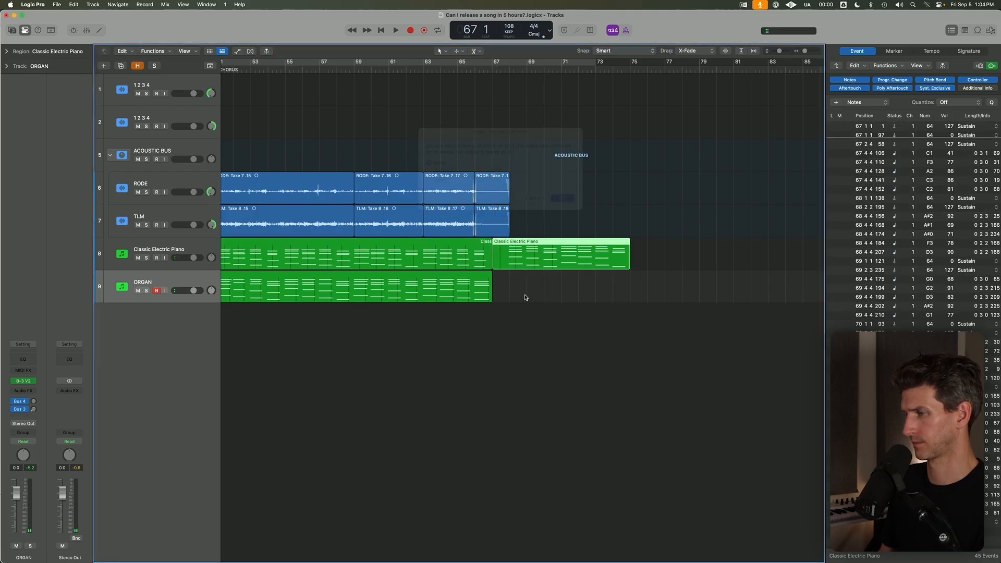
{"action": "key", "text": "BackSpace"}
Extend the end of the second Classic Electric Piano region to just before bar 69 and delete its notes after bar 67.
{"action": "left_click_drag", "start_coordinate": [491, 267], "coordinate": [523, 266]}
{"action": "key", "text": "e"}
{"action": "left_click_drag", "start_coordinate": [554, 306], "coordinate": [643, 405]}
{"action": "key", "text": "BackSpace"}
{"action": "key", "text": "e"}
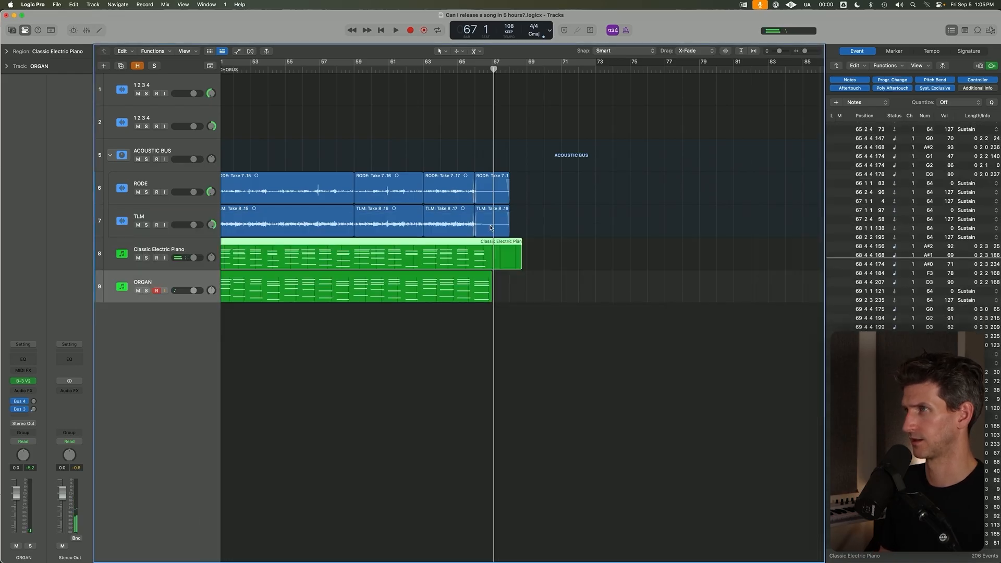
Play back the end of the arrangement around bar 66.
{"action": "left_click", "coordinate": [473, 71]}
{"action": "key", "text": "space"}
{"action": "scroll", "coordinate": [510, 197], "scroll_direction": "up", "scroll_amount": 5}
{"action": "left_click", "coordinate": [370, 71]}
{"action": "scroll", "coordinate": [432, 199], "scroll_direction": "up", "scroll_amount": 2}
{"action": "left_click", "coordinate": [492, 376]}
{"action": "scroll", "coordinate": [491, 346], "scroll_direction": "up", "scroll_amount": 1}
{"action": "scroll", "coordinate": [492, 346], "scroll_direction": "down", "scroll_amount": 5}
Open the ORGAN region in the Piano Roll and lower the velocity of the loudest note in its last chord.
{"action": "left_click", "coordinate": [437, 364]}
{"action": "key", "text": "space"}
{"action": "double_click", "coordinate": [438, 364]}
{"action": "scroll", "coordinate": [614, 329], "scroll_direction": "down", "scroll_amount": 2}
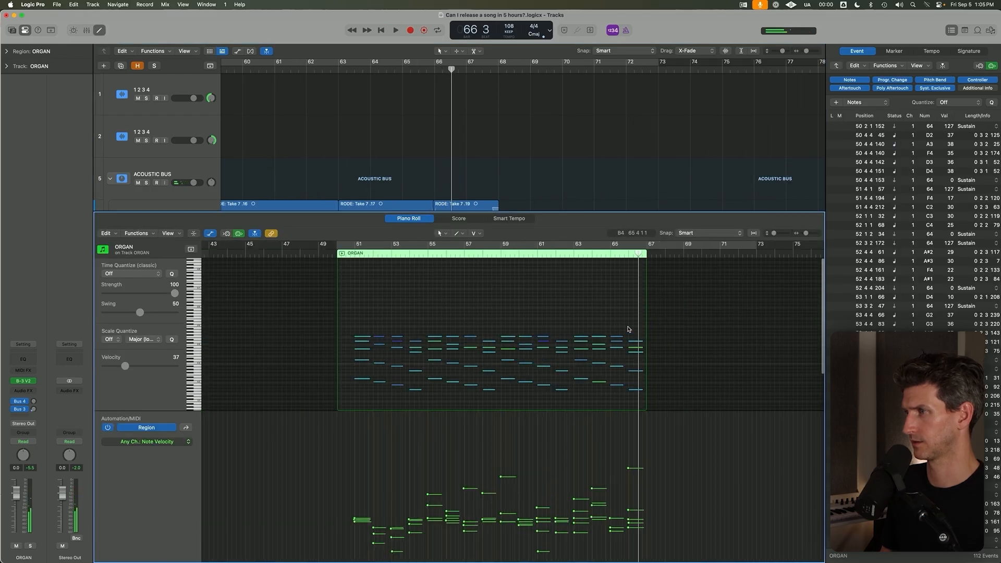
{"action": "scroll", "coordinate": [641, 397], "scroll_direction": "down", "scroll_amount": 2}
{"action": "scroll", "coordinate": [632, 435], "scroll_direction": "up", "scroll_amount": 1}
{"action": "left_click_drag", "start_coordinate": [630, 468], "coordinate": [630, 517]}
Play back the ending from bar 66 with the Piano Roll closed, stop and return the playhead to bar 50.
{"action": "key", "text": "space"}
{"action": "key", "text": "p"}
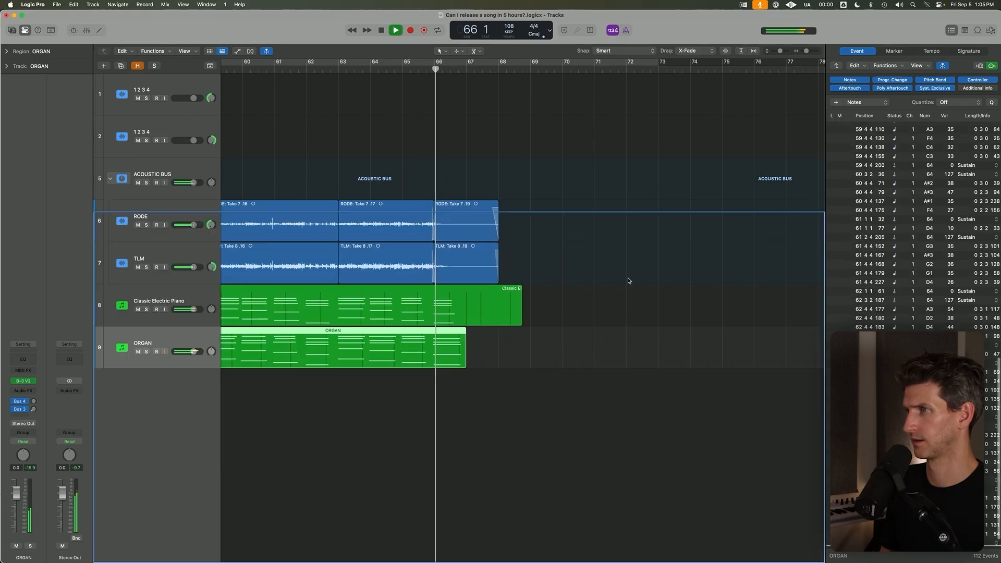
{"action": "scroll", "coordinate": [480, 340], "scroll_direction": "down", "scroll_amount": 3}
{"action": "scroll", "coordinate": [490, 341], "scroll_direction": "down", "scroll_amount": 1}
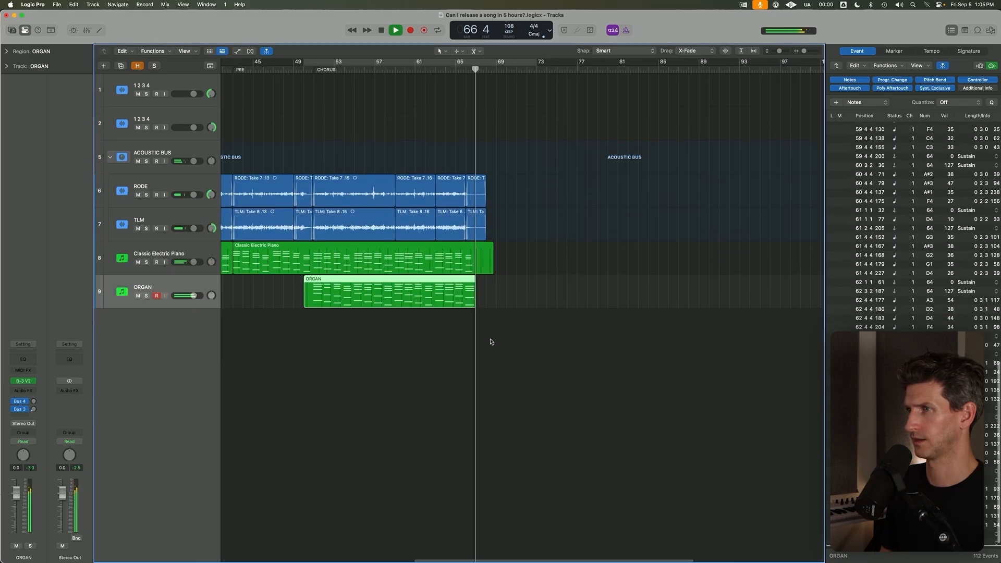
{"action": "key", "text": "space"}
{"action": "left_click", "coordinate": [479, 306]}
{"action": "scroll", "coordinate": [461, 224], "scroll_direction": "left", "scroll_amount": 10}
{"action": "left_click", "coordinate": [642, 71]}
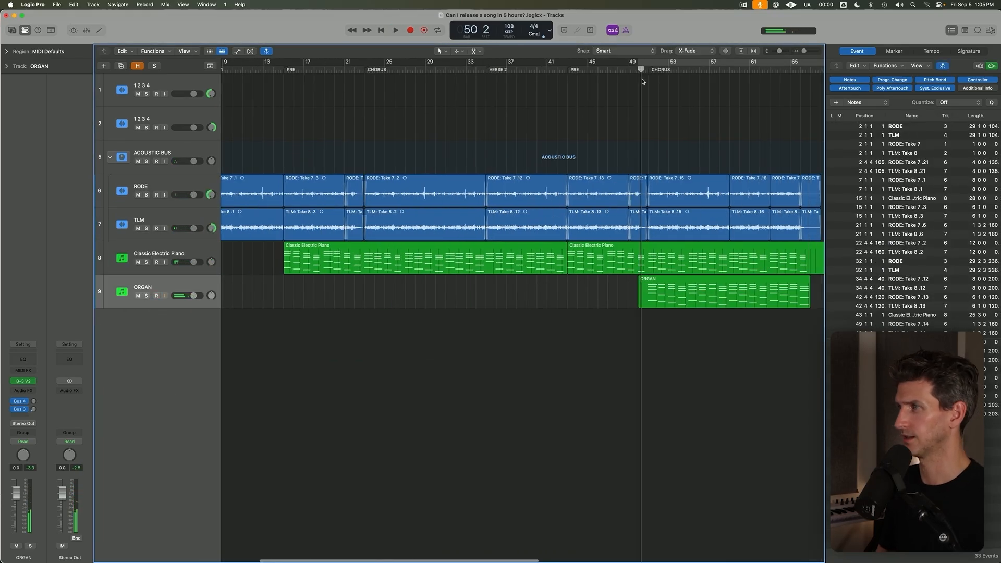
Close the Event List and move the playhead to the first PRE at bar 15 and on to the second CHORUS at bar 50.
{"action": "left_click", "coordinate": [952, 30]}
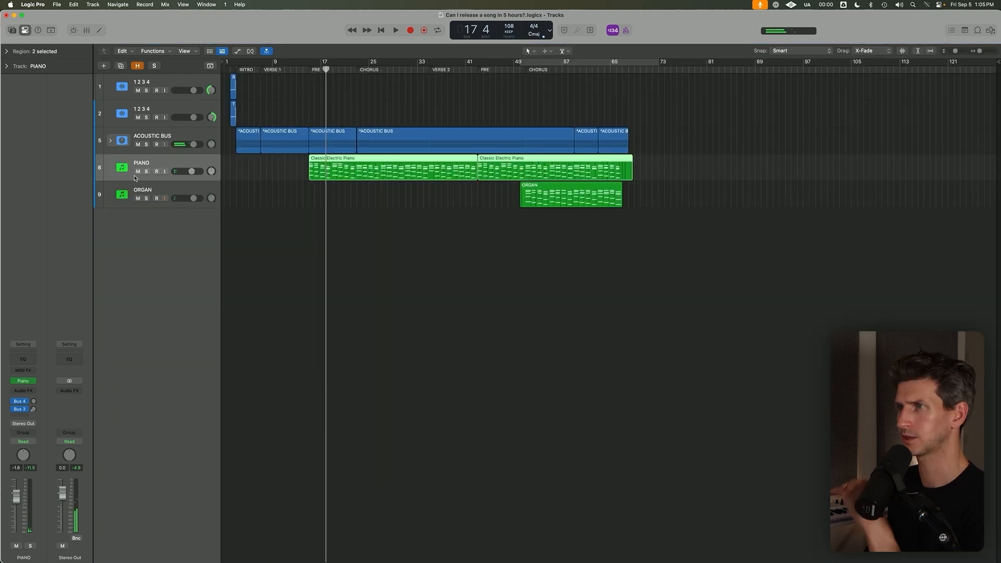
{"action": "left_click", "coordinate": [312, 69]}
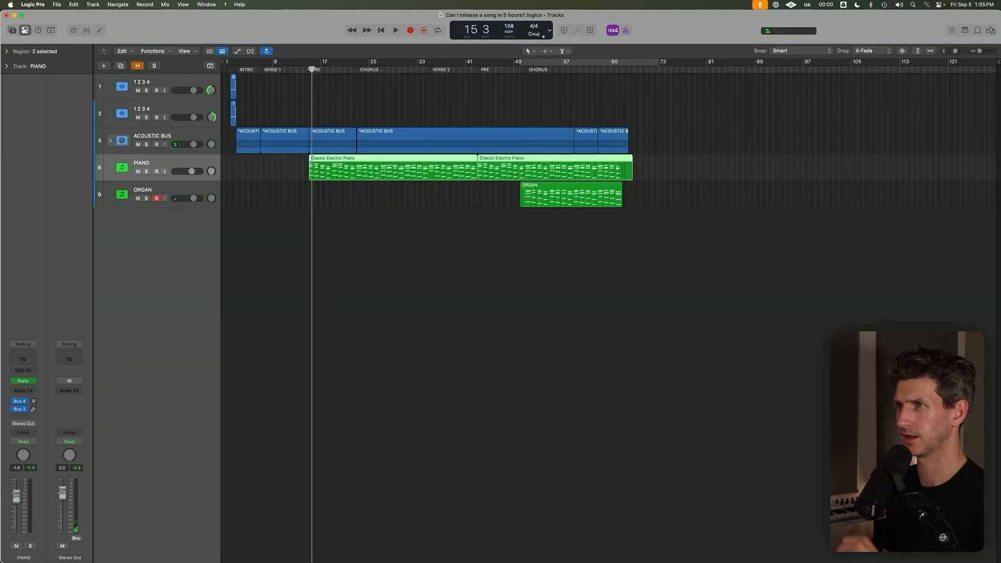
{"action": "left_click", "coordinate": [309, 71]}
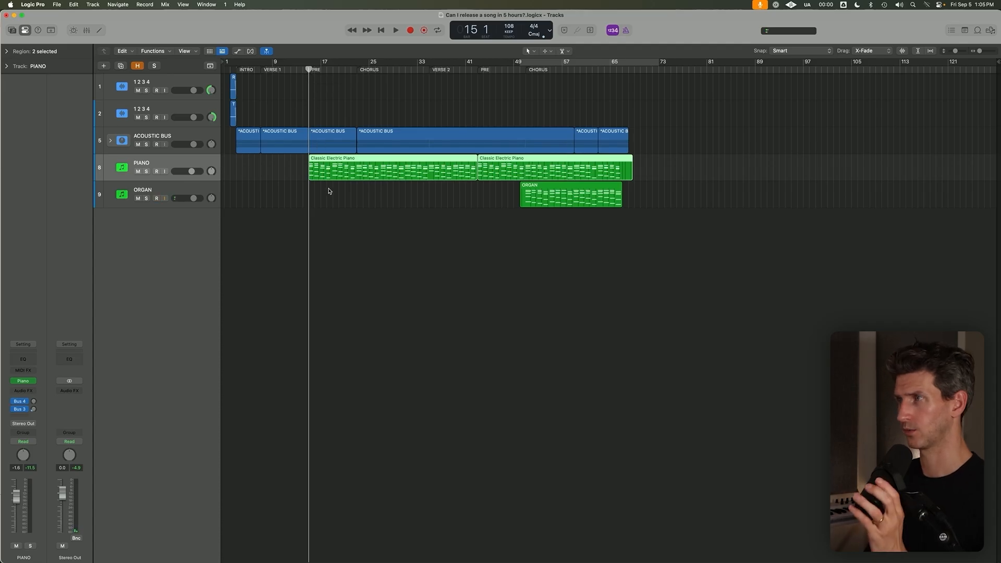
{"action": "left_click", "coordinate": [523, 71]}
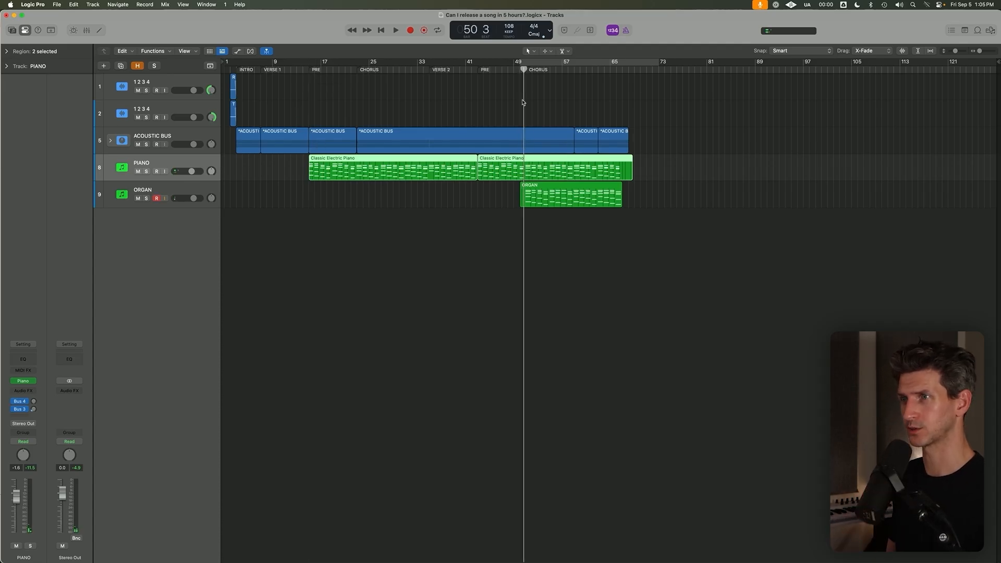
{"action": "left_click", "coordinate": [207, 186]}
{"action": "left_click", "coordinate": [202, 161]}
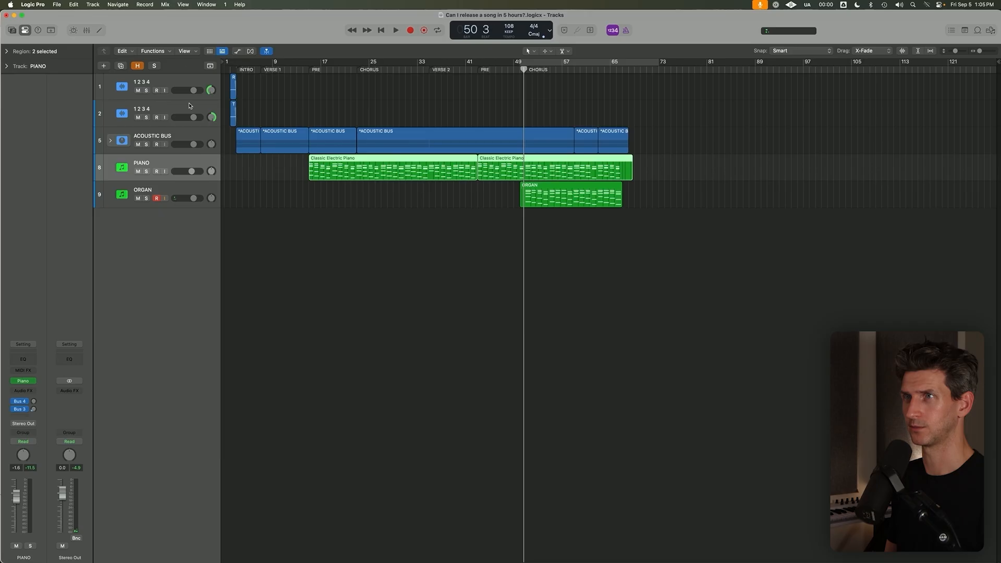
Create a software instrument track named BASS and place the playhead at the first CHORUS, bar 23.
{"action": "left_click", "coordinate": [99, 3]}
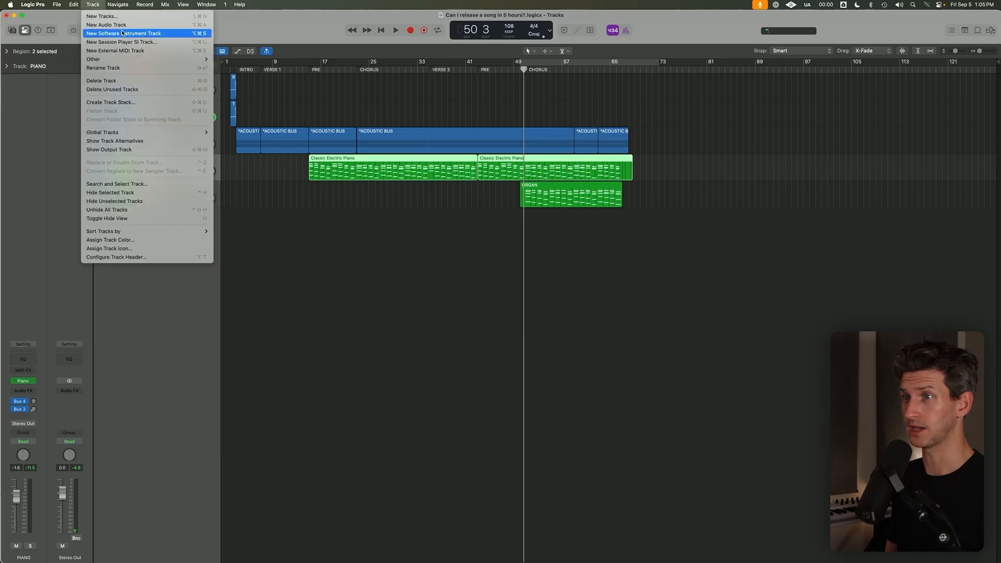
{"action": "left_click", "coordinate": [122, 34]}
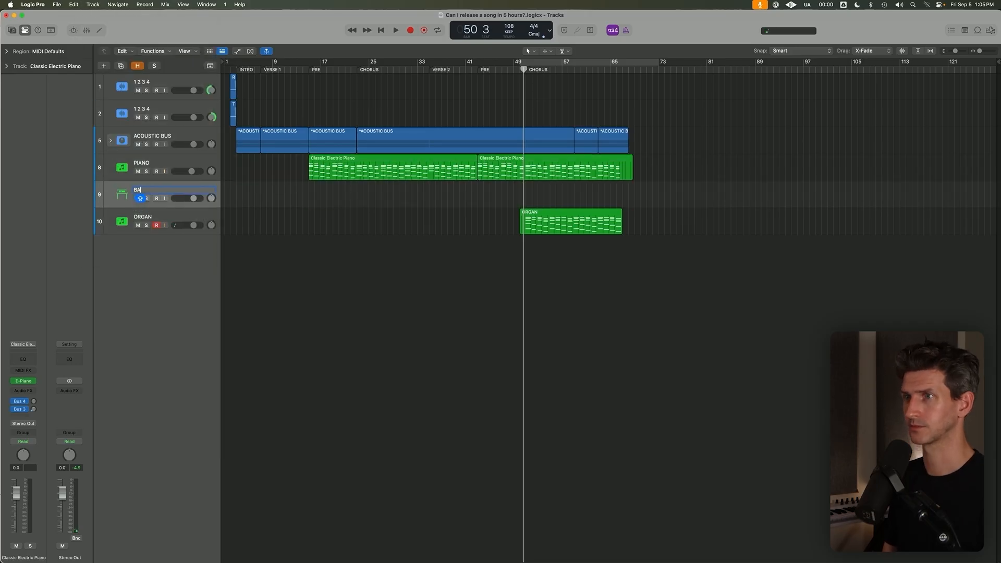
{"action": "left_click", "coordinate": [367, 76]}
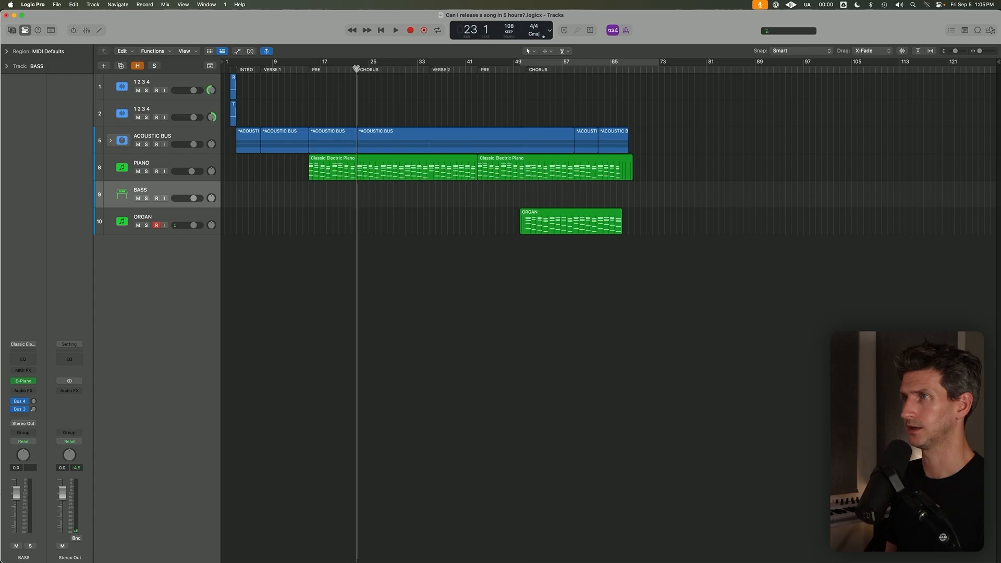
{"action": "left_click_drag", "start_coordinate": [357, 66], "coordinate": [719, 64]}
{"action": "key", "text": "c"}
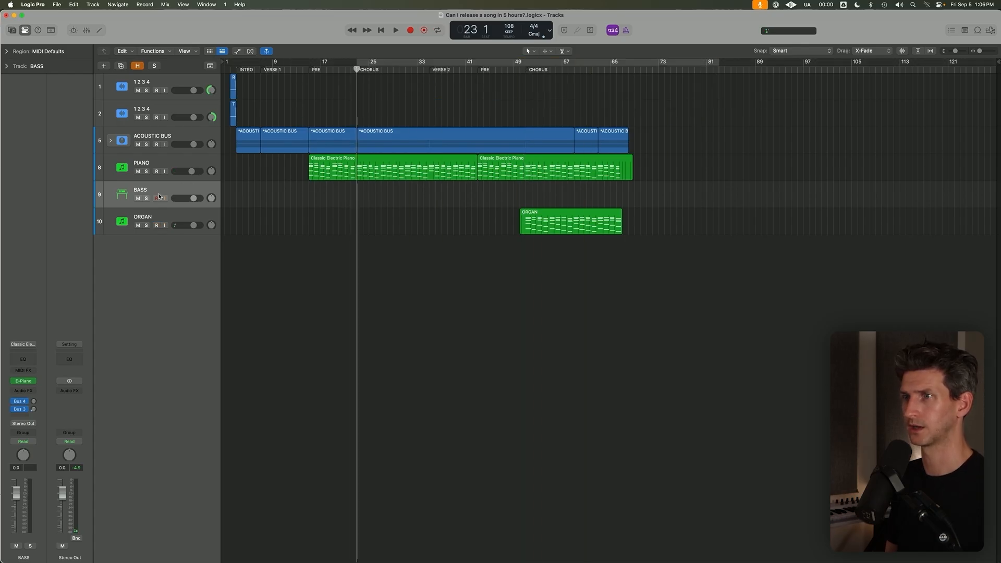
Load the Trilian instrument on the BASS track.
{"action": "left_click", "coordinate": [32, 382]}
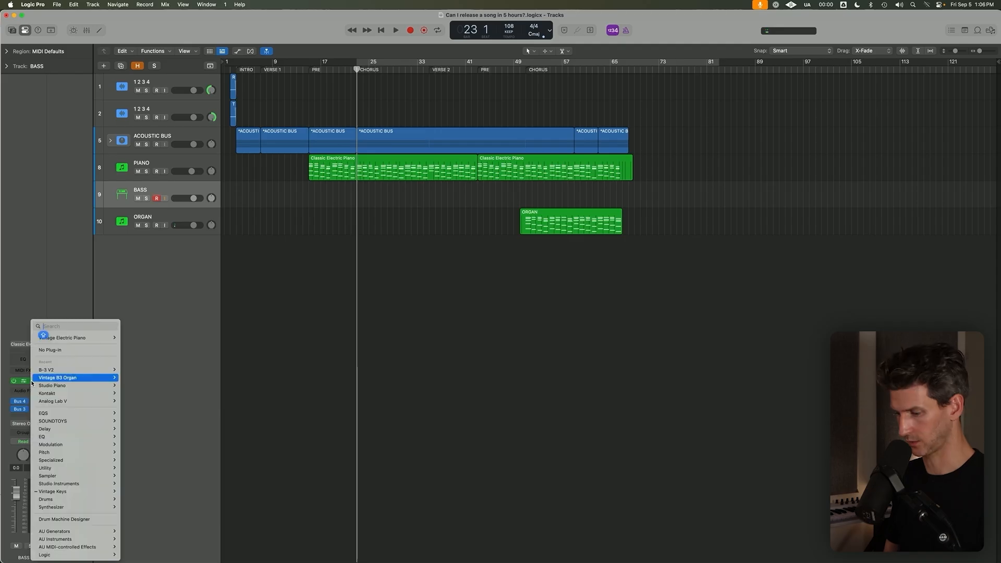
{"action": "type", "text": "TRI"}
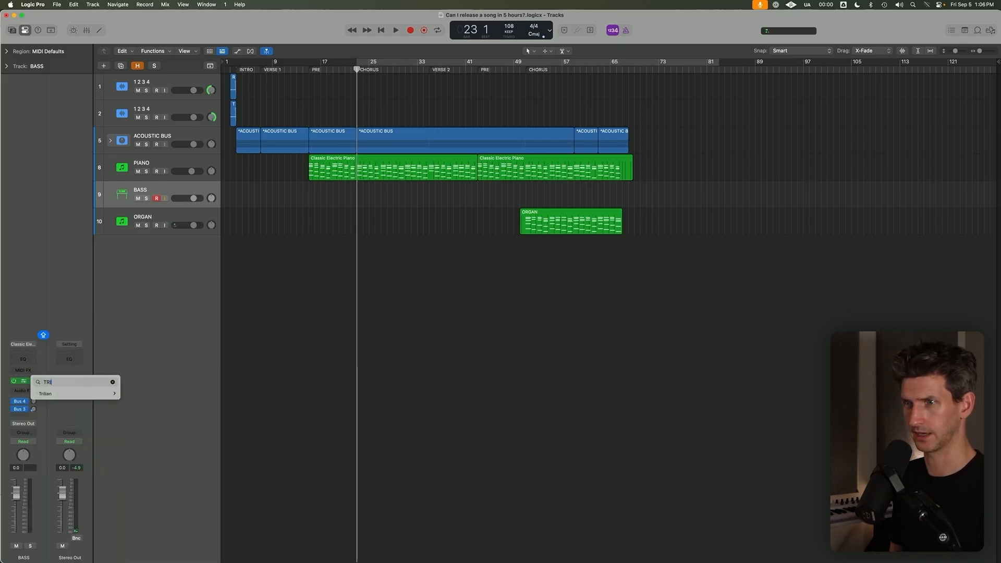
{"action": "key", "text": "Down"}
{"action": "key", "text": "Right"}
{"action": "key", "text": "Return"}
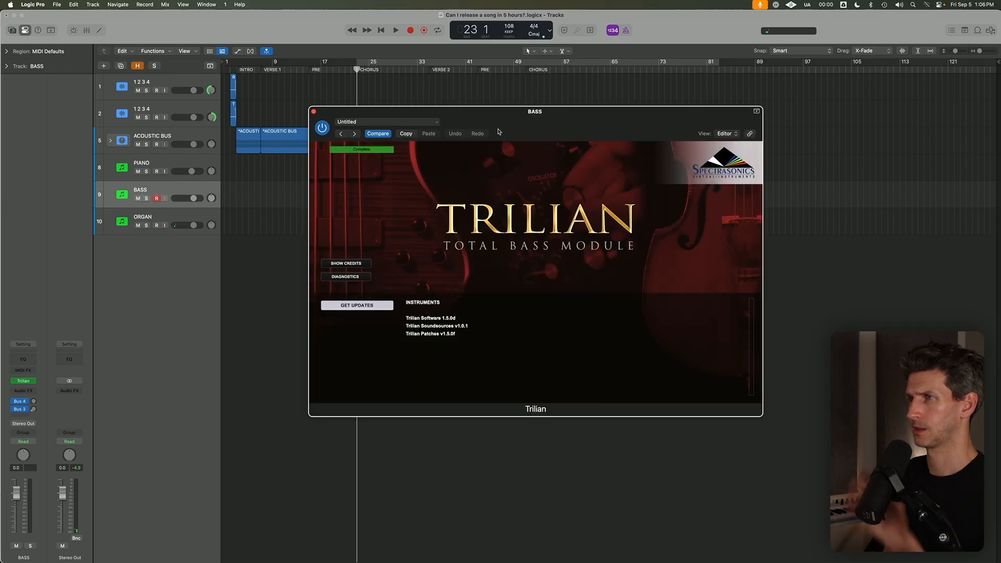
Filter the Trilian patch browser to the Bass Instruments category and the Bass - Electric Muted type.
{"action": "left_click", "coordinate": [275, 178]}
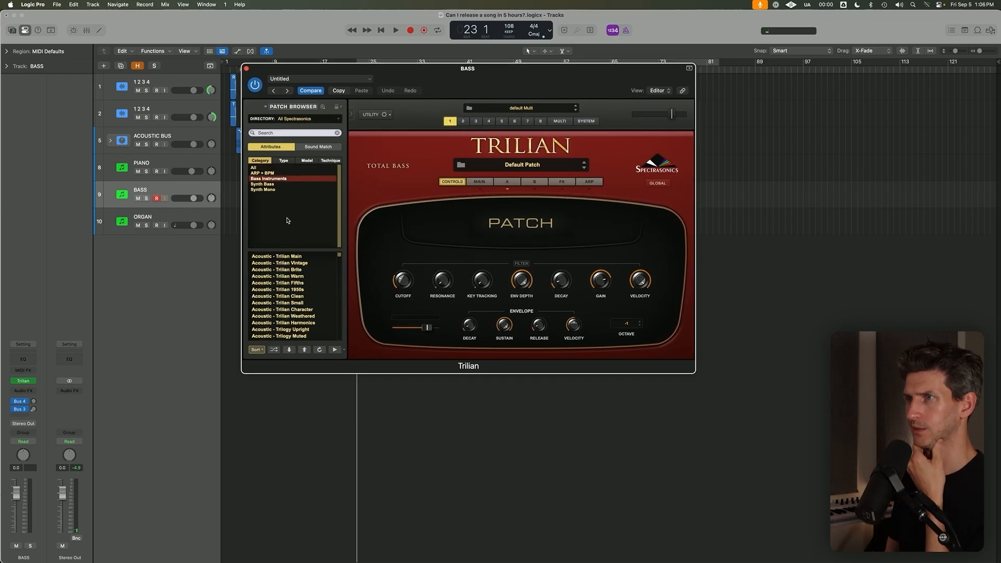
{"action": "left_click", "coordinate": [310, 159]}
{"action": "left_click", "coordinate": [284, 160]}
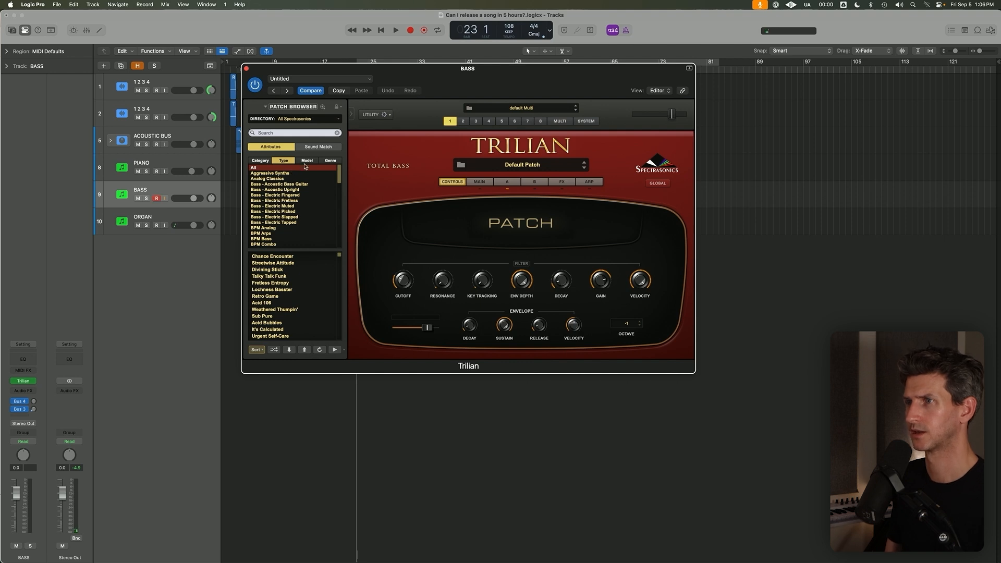
{"action": "left_click", "coordinate": [260, 161]}
{"action": "left_click", "coordinate": [269, 179]}
{"action": "left_click", "coordinate": [284, 161]}
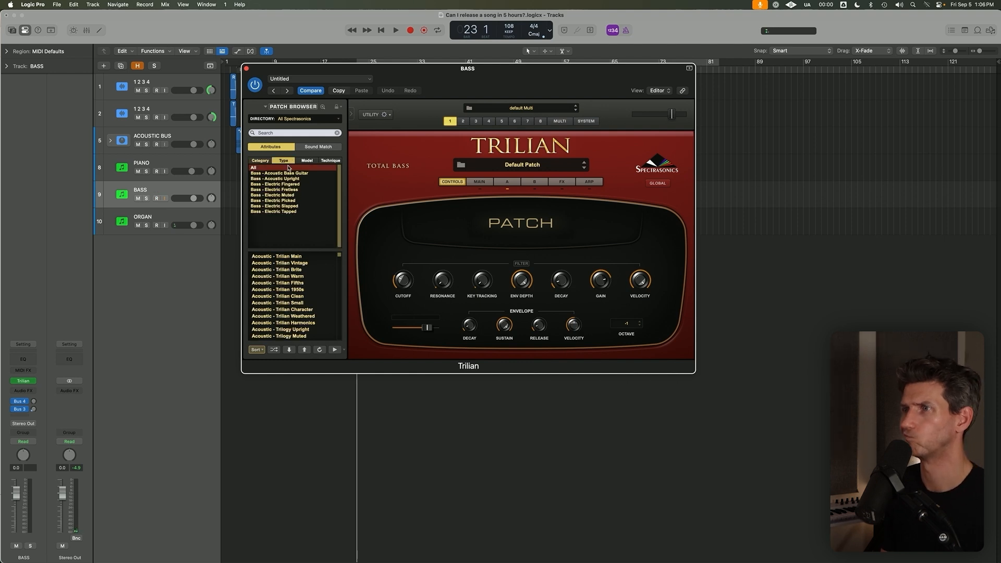
{"action": "left_click", "coordinate": [301, 185]}
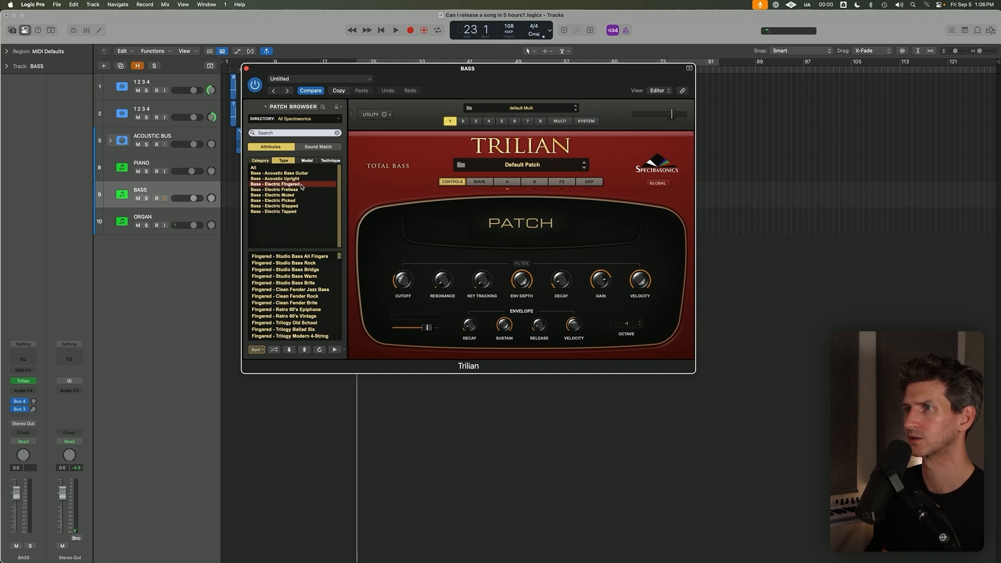
{"action": "left_click", "coordinate": [302, 195]}
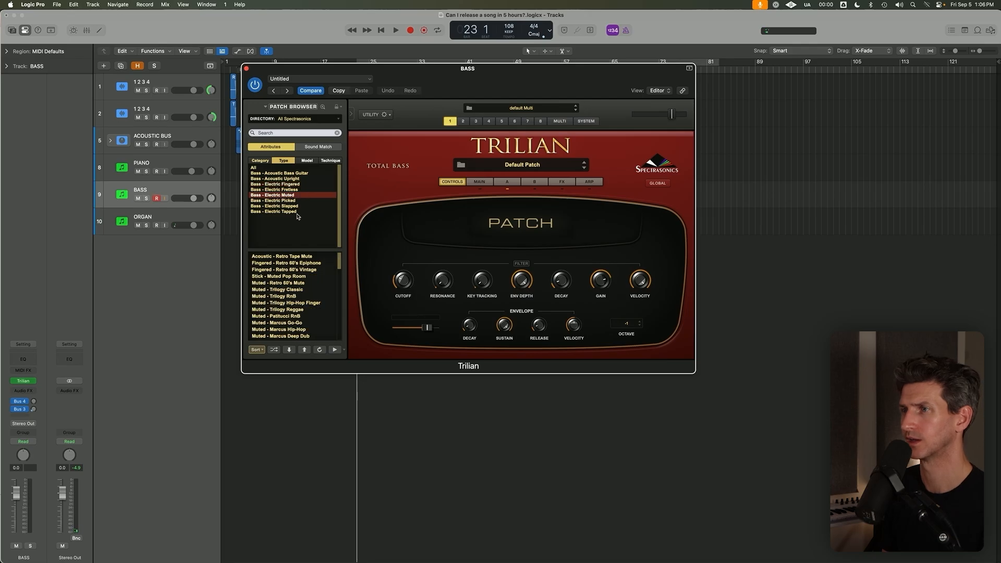
Audition the Muted - Retro 60's Mute patch, load Clean Fender Mute - Full Range instead and close the Trilian window.
{"action": "left_click", "coordinate": [299, 283]}
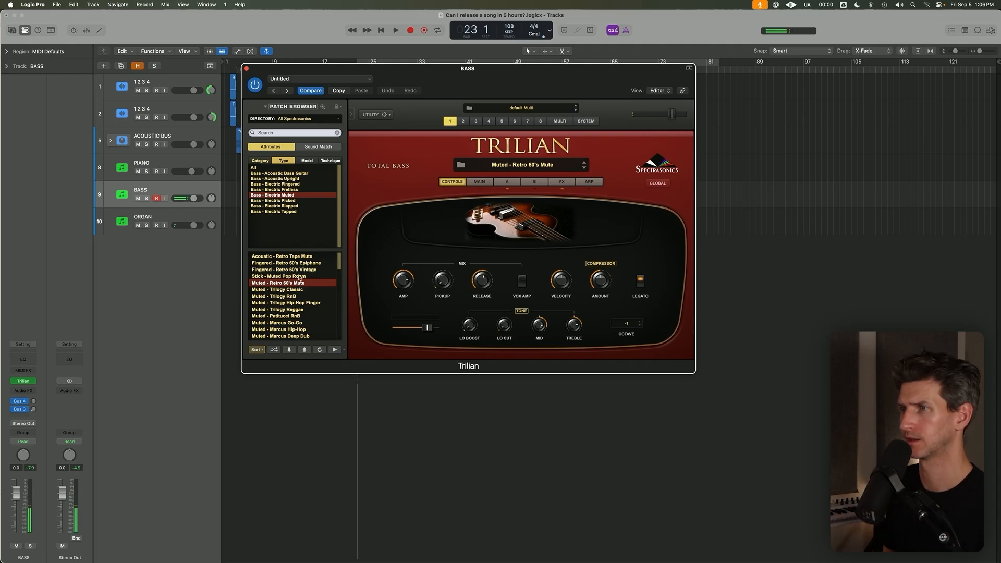
{"action": "scroll", "coordinate": [301, 282], "scroll_direction": "down", "scroll_amount": 6}
{"action": "scroll", "coordinate": [301, 285], "scroll_direction": "down", "scroll_amount": 2}
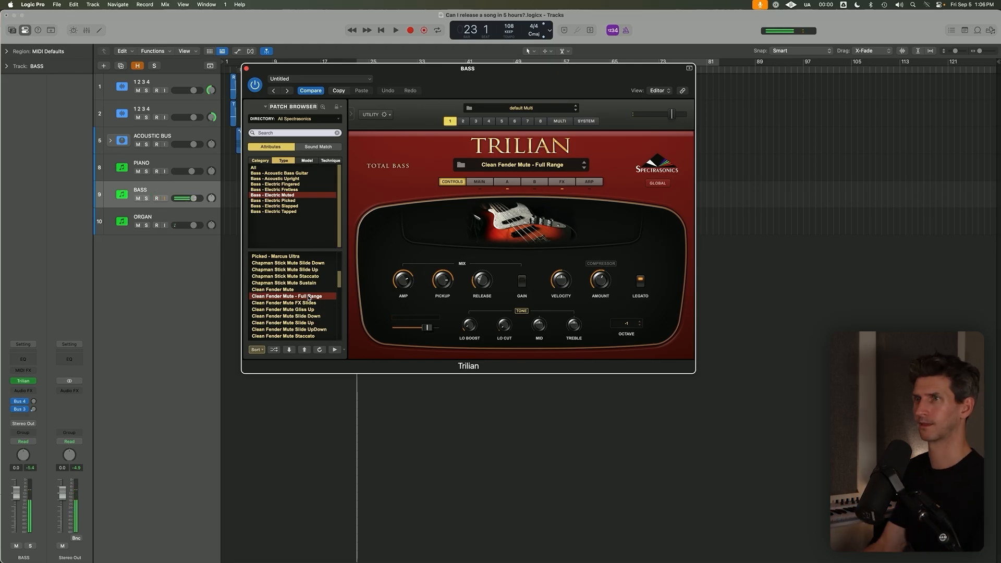
{"action": "left_click", "coordinate": [247, 68]}
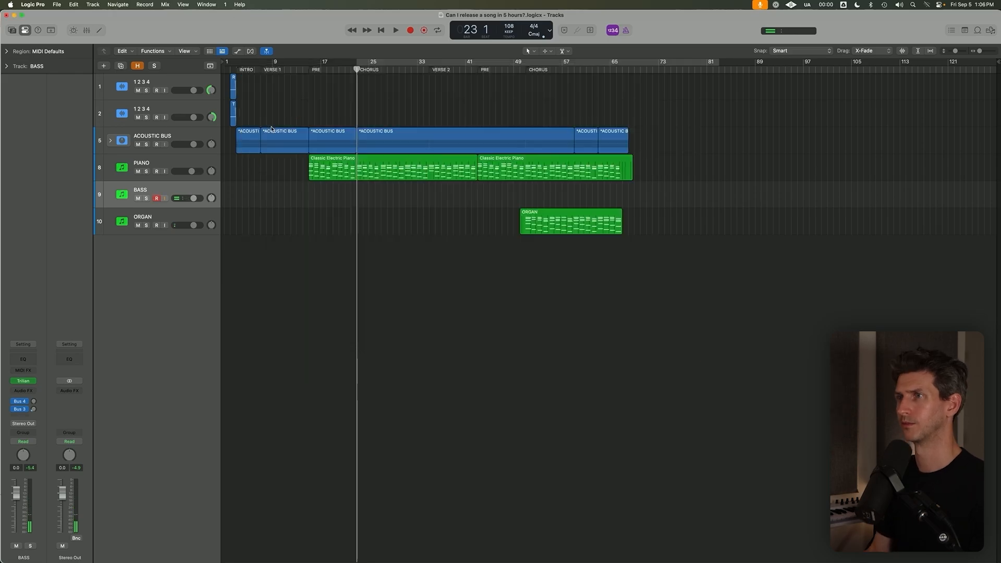
Turn on the cycle range starting at bar 23 and record a short bass take at the first CHORUS, stopping in bar 26.
{"action": "left_click", "coordinate": [358, 63]}
{"action": "left_click", "coordinate": [157, 199]}
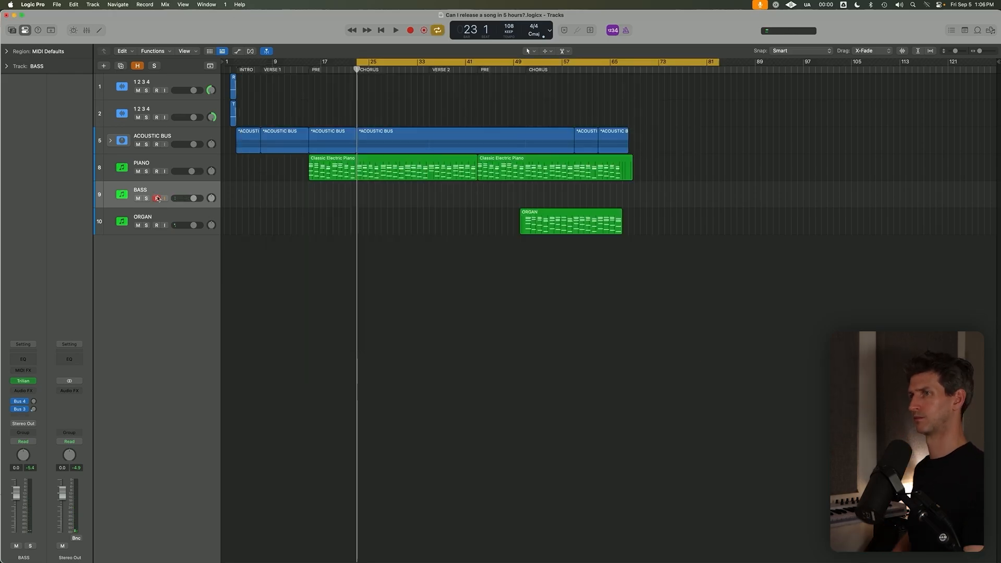
{"action": "key", "text": "r"}
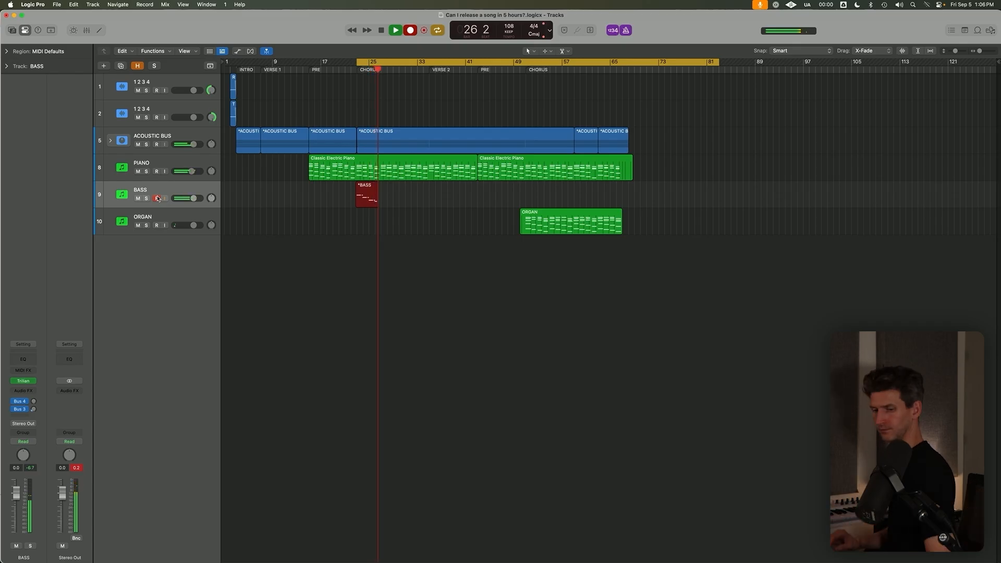
{"action": "key", "text": "space"}
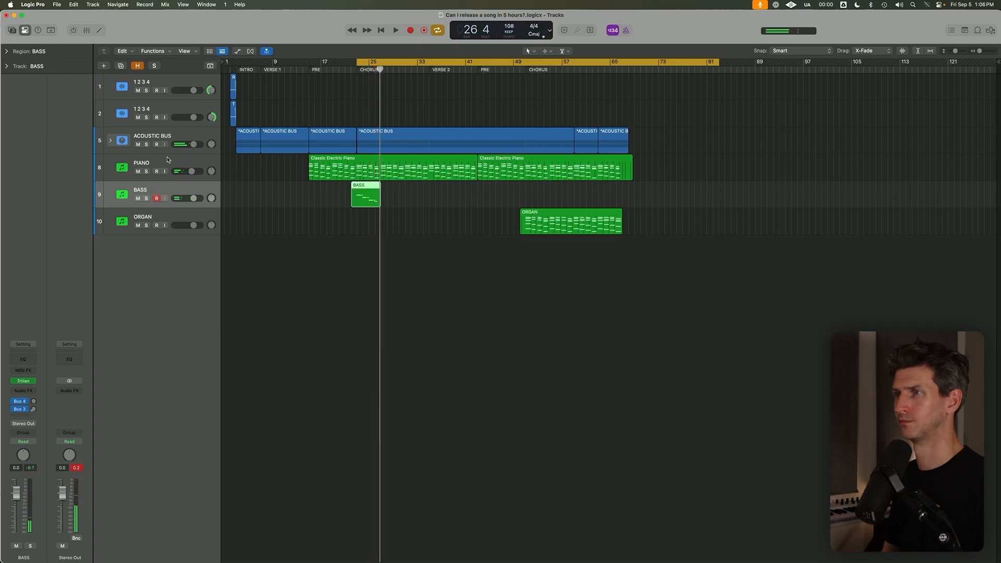
Lower the PIANO track volume to -5.2 dB and switch its Studio Piano model to Studio Grand.
{"action": "left_click", "coordinate": [349, 175]}
{"action": "left_click_drag", "start_coordinate": [192, 174], "coordinate": [188, 174]}
{"action": "left_click", "coordinate": [23, 382]}
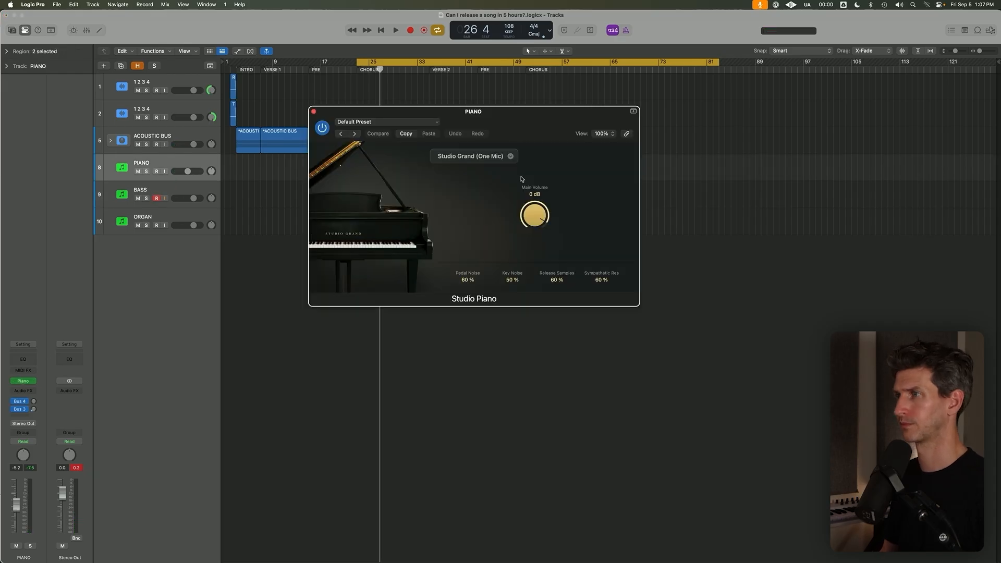
{"action": "left_click", "coordinate": [485, 157]}
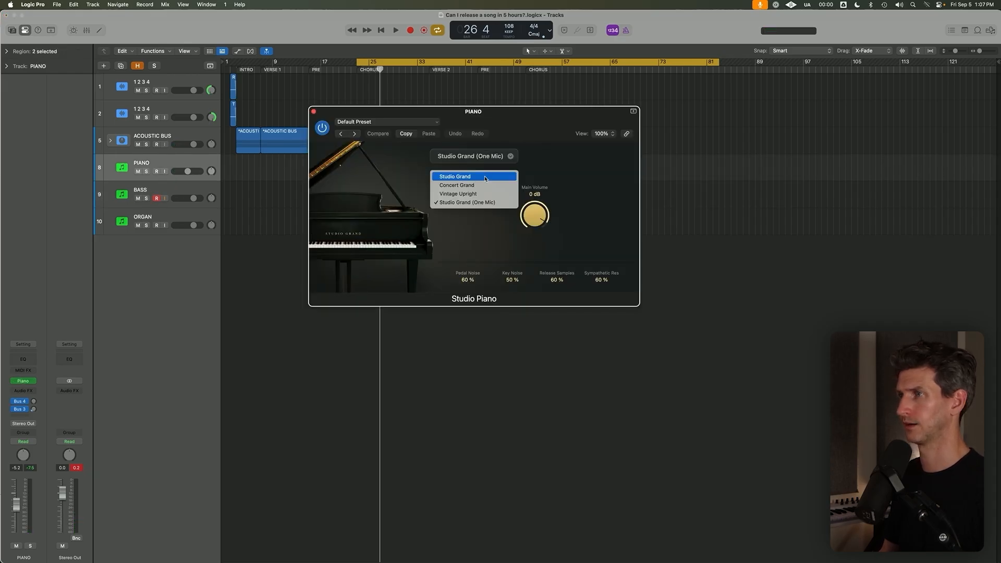
{"action": "left_click", "coordinate": [490, 176]}
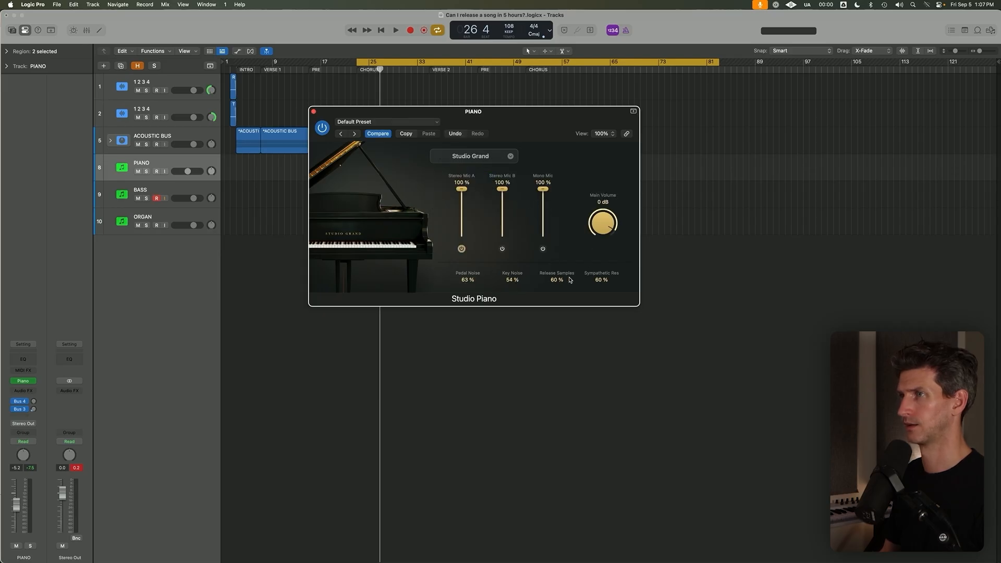
{"action": "left_click", "coordinate": [314, 114]}
Play back the first CHORUS from bar 23 with the BASS track selected and stop.
{"action": "key", "text": "space"}
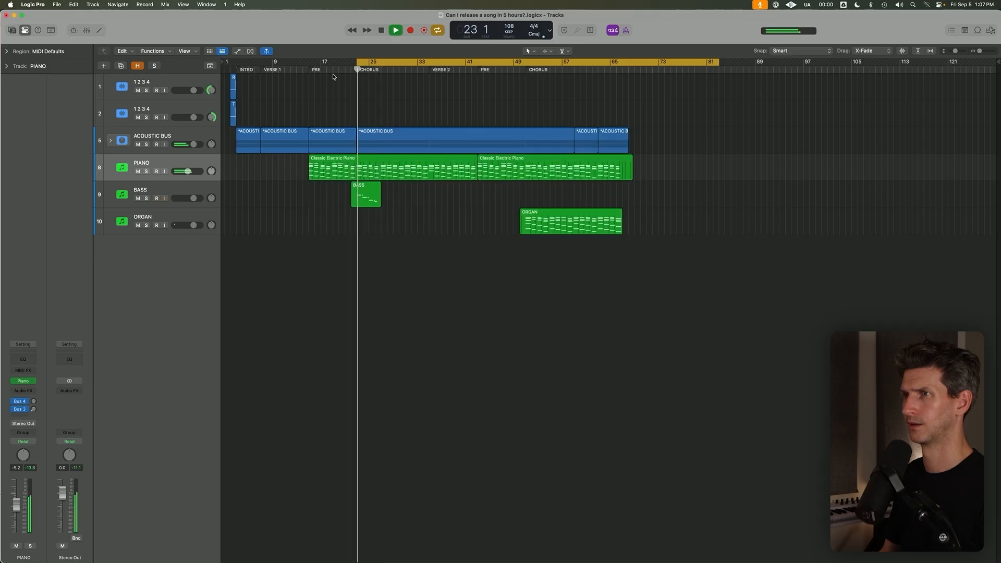
{"action": "left_click", "coordinate": [155, 191]}
{"action": "key", "text": "space"}
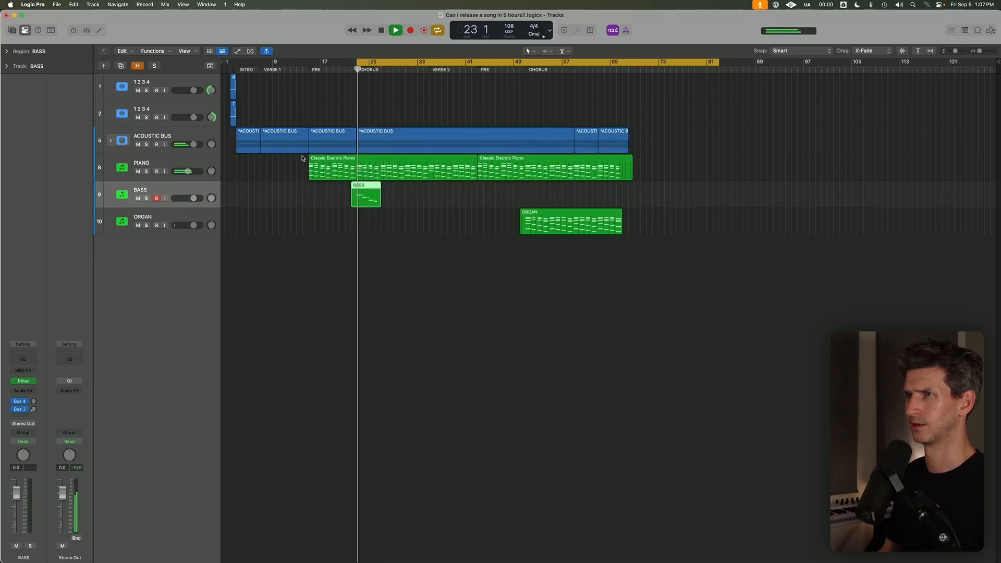
{"action": "key", "text": "space"}
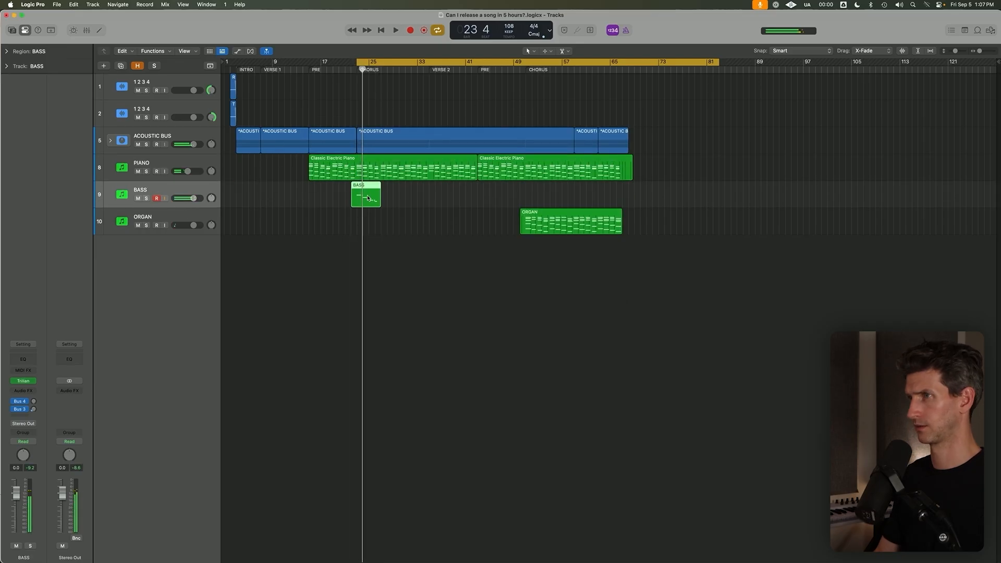
Delete the short bass region and record a new bass take at the first CHORUS.
{"action": "key", "text": "Delete"}
{"action": "key", "text": "r"}
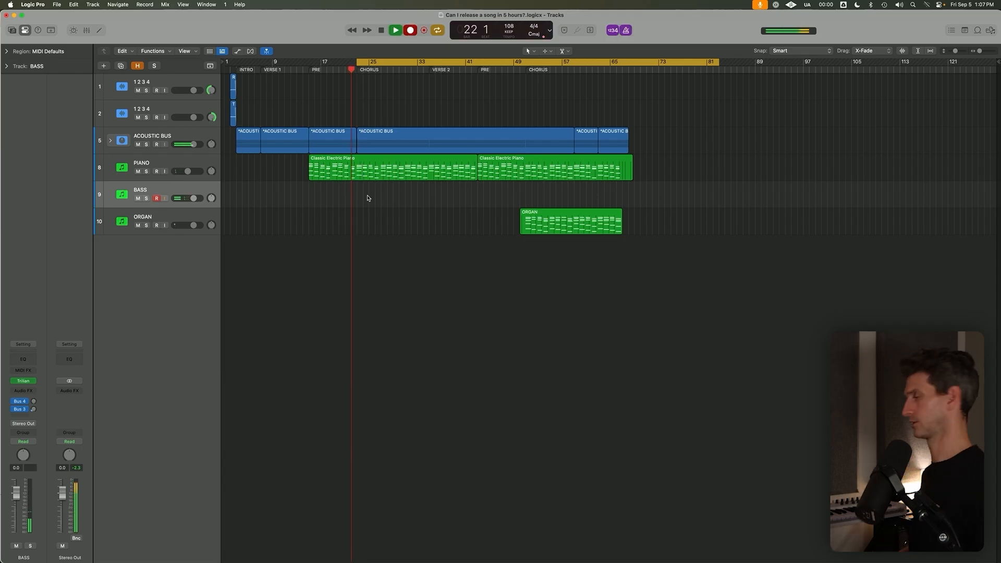
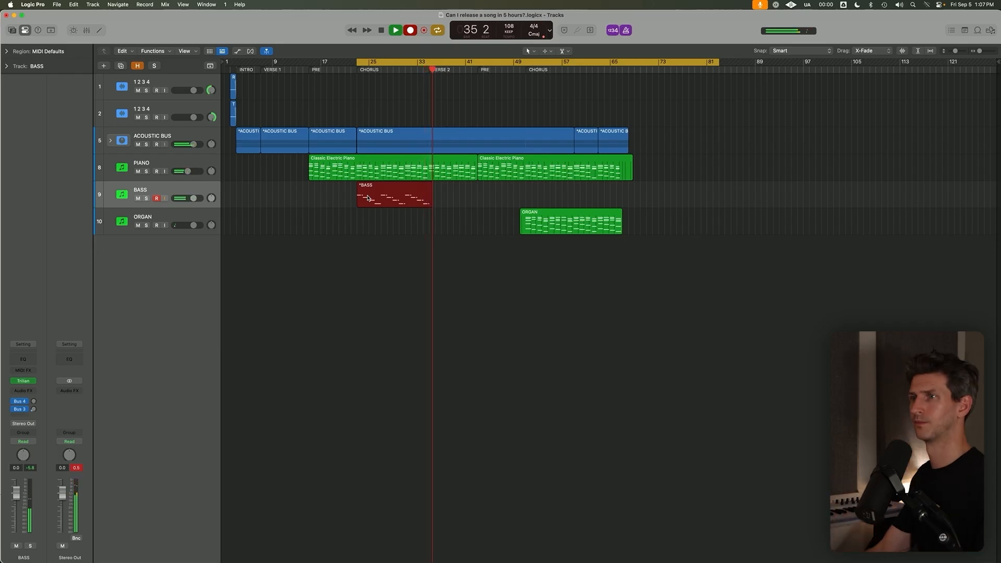
Stop the bass recording, solo the new take with the cycle range off, and play it back from bar 23.
{"action": "key", "text": "space"}
{"action": "key", "text": "s"}
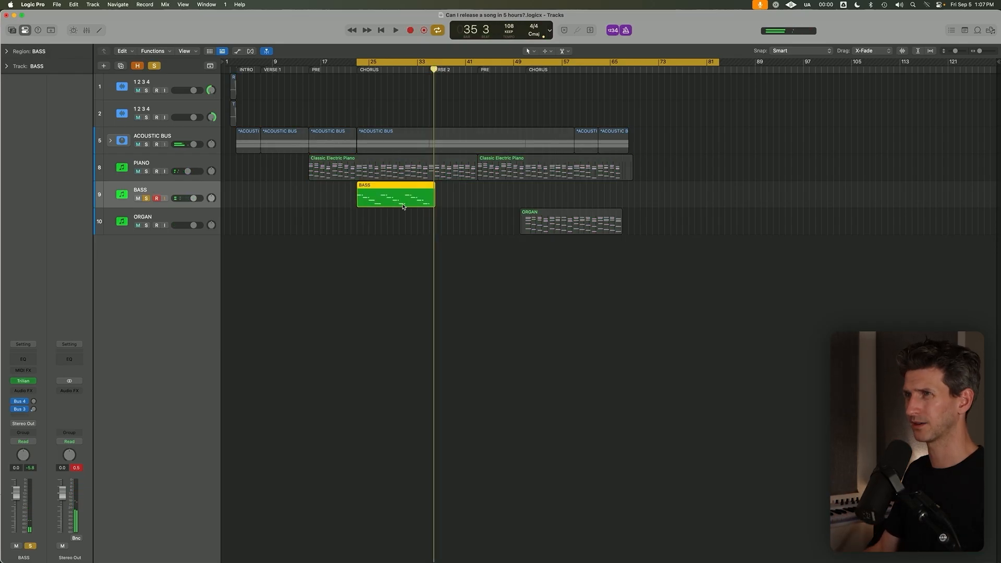
{"action": "left_click", "coordinate": [357, 70]}
{"action": "key", "text": "c"}
{"action": "left_click_drag", "start_coordinate": [399, 212], "coordinate": [447, 264]}
{"action": "key", "text": "space"}
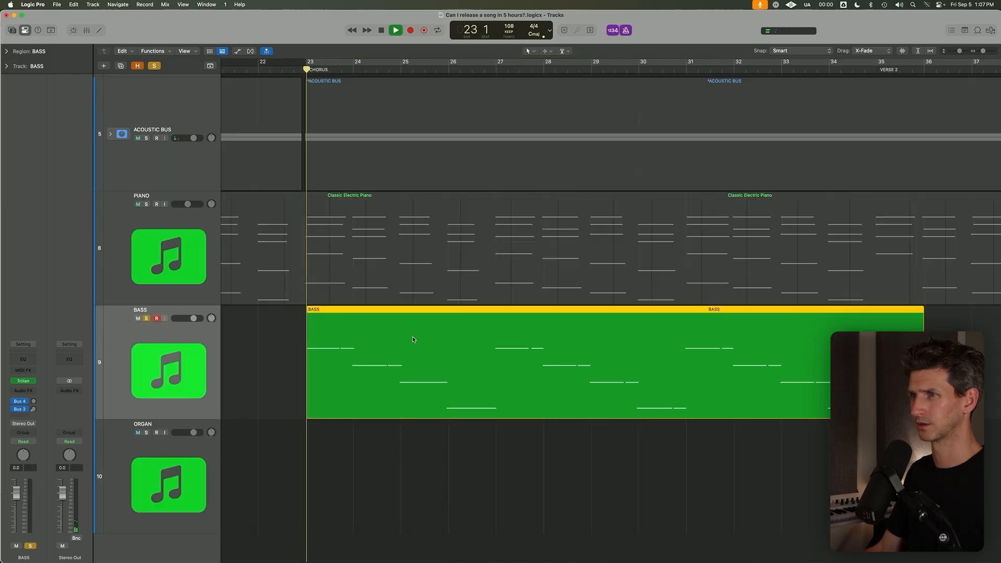
{"action": "key", "text": "super+Up"}
{"action": "key", "text": "super+Up"}
{"action": "left_click", "coordinate": [306, 326]}
{"action": "left_click", "coordinate": [364, 284]}
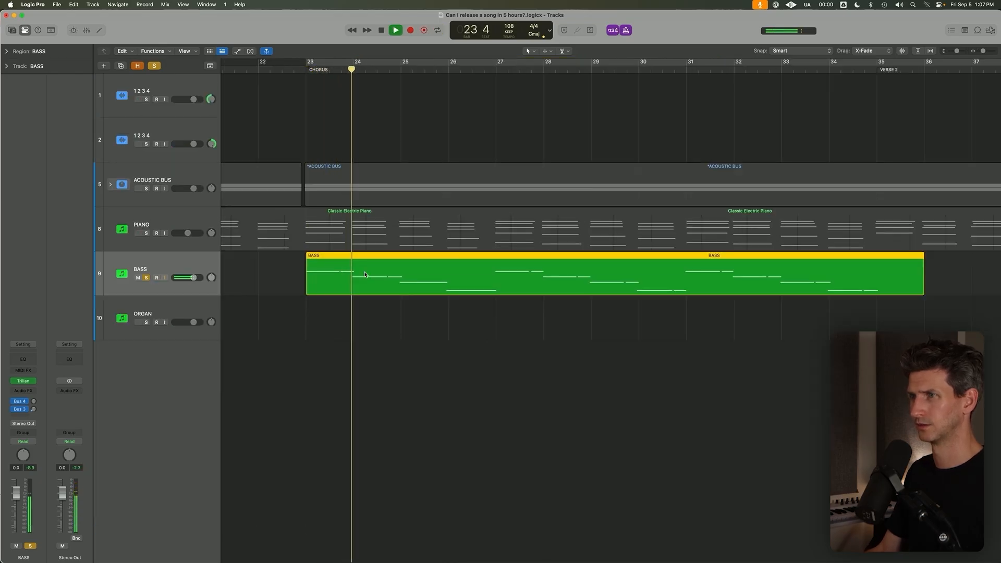
{"action": "key", "text": "space"}
Examine and play the opening notes of the BASS region in the Piano Roll around bars 23 to 25.
{"action": "double_click", "coordinate": [364, 275]}
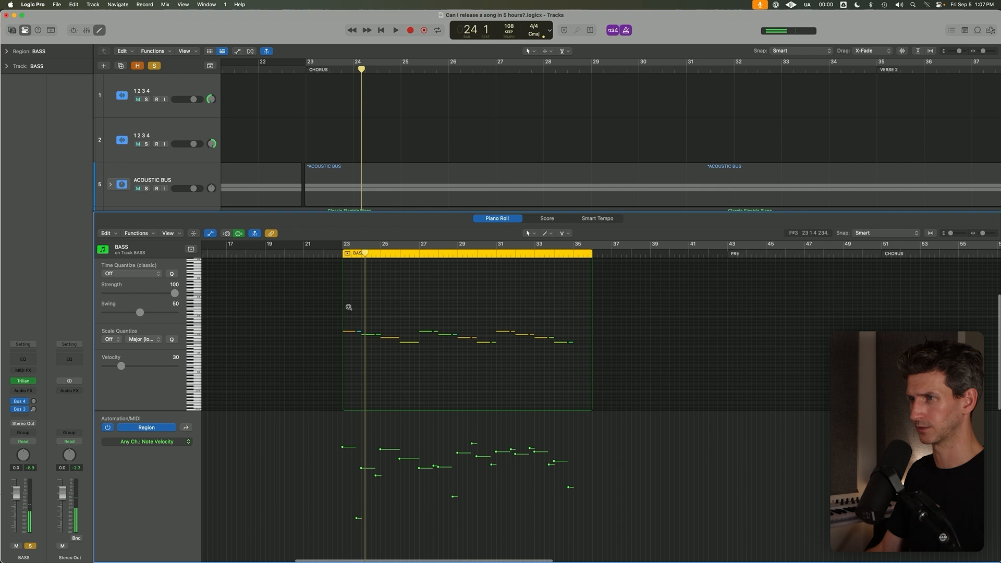
{"action": "left_click_drag", "start_coordinate": [349, 306], "coordinate": [395, 397]}
{"action": "key", "text": "space"}
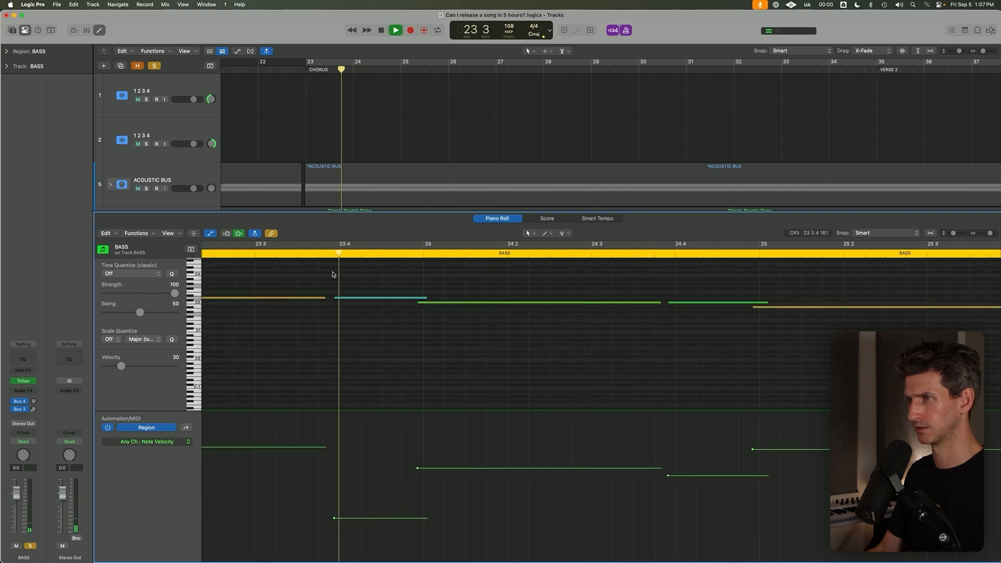
{"action": "key", "text": "space"}
{"action": "key", "text": "p"}
Change the BASS track's Trilian patch to Retro 60's - Full Range and close the instrument.
{"action": "left_click", "coordinate": [23, 380]}
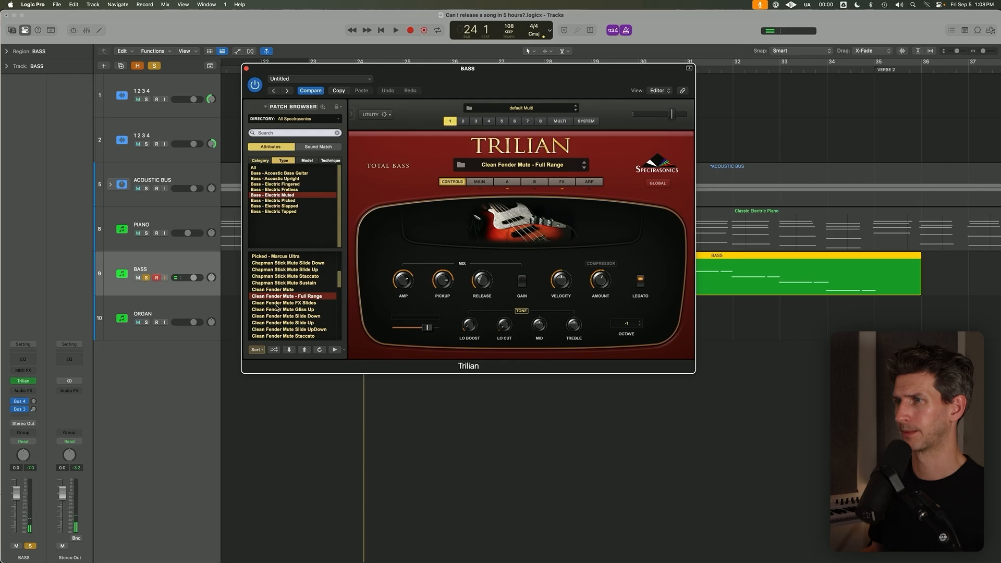
{"action": "left_click", "coordinate": [277, 304]}
{"action": "left_click", "coordinate": [279, 296]}
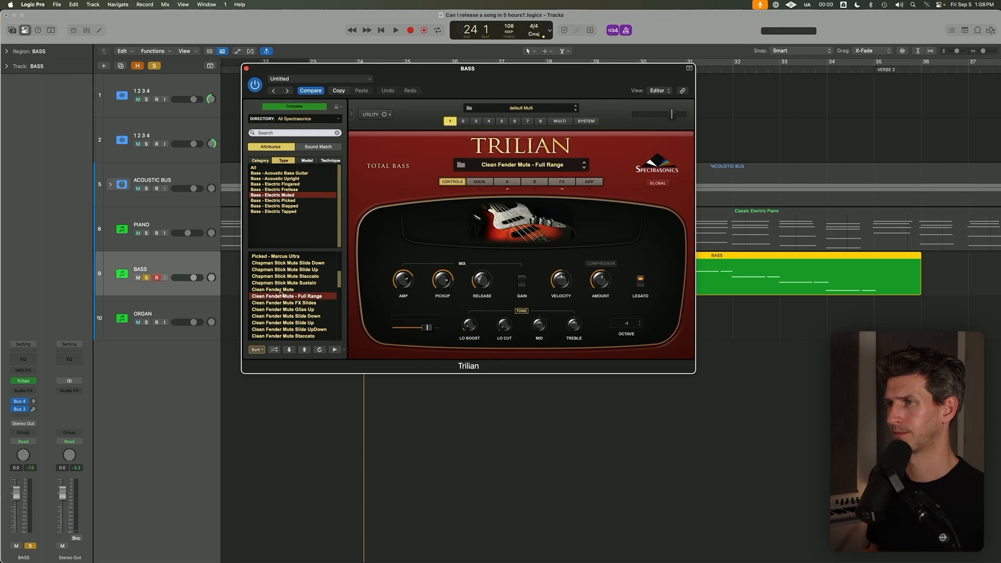
{"action": "scroll", "coordinate": [282, 293], "scroll_direction": "down", "scroll_amount": 5}
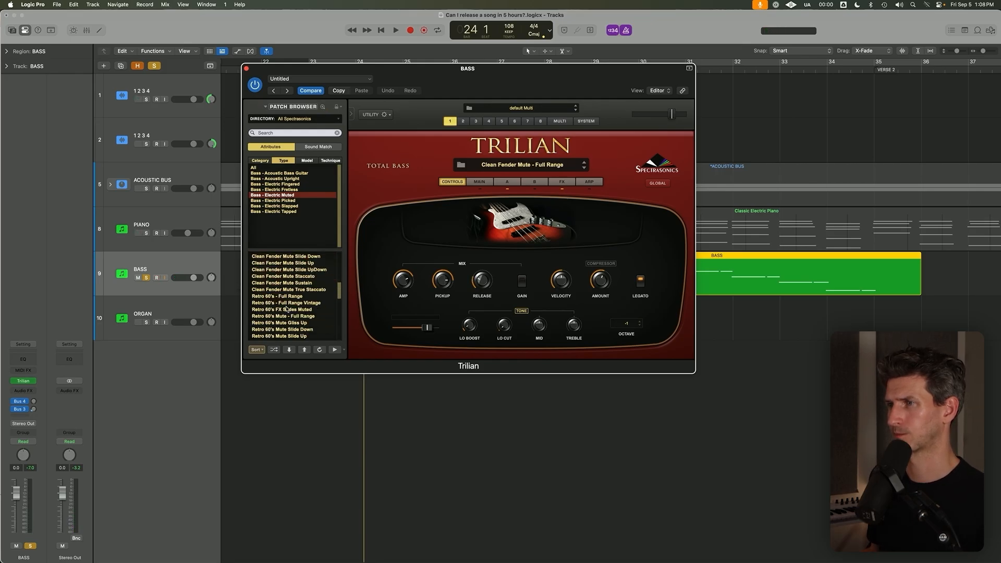
{"action": "left_click", "coordinate": [300, 296]}
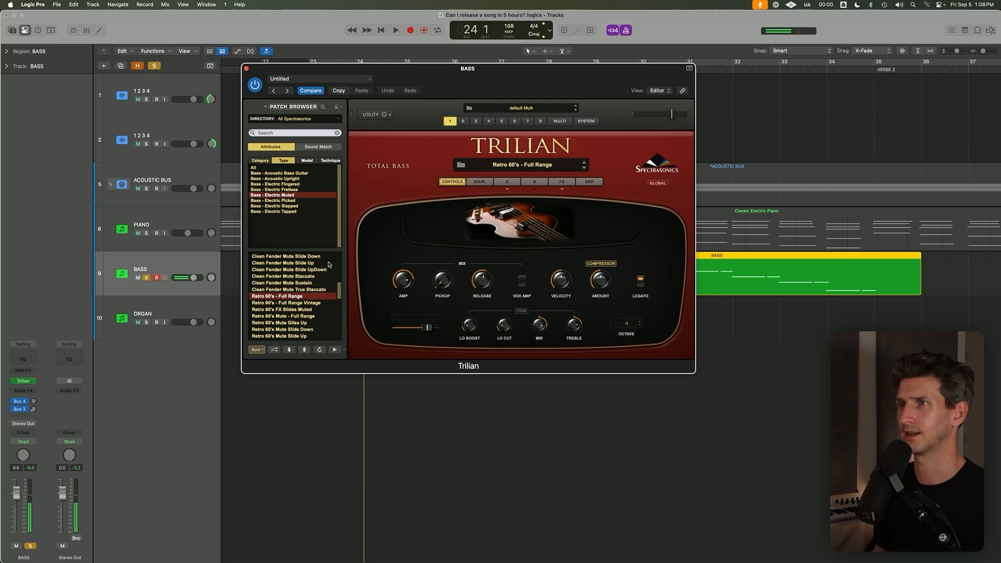
{"action": "left_click", "coordinate": [247, 68]}
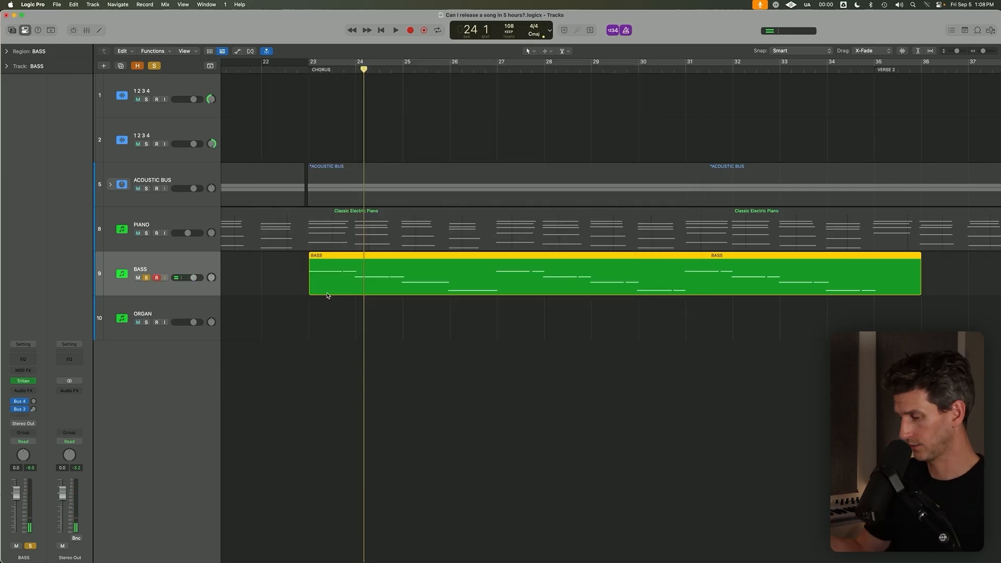
Delete the existing BASS region, unsolo the track and turn the cycle range starting at bar 23 back on.
{"action": "key", "text": "Delete"}
{"action": "scroll", "coordinate": [327, 295], "scroll_direction": "down", "scroll_amount": 1}
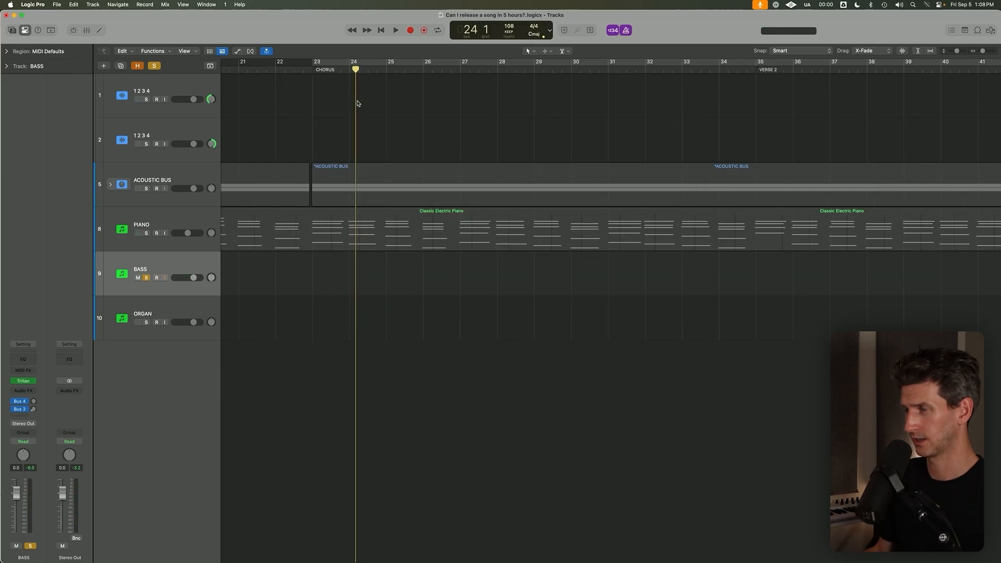
{"action": "scroll", "coordinate": [358, 103], "scroll_direction": "down", "scroll_amount": 5}
{"action": "key", "text": "c"}
{"action": "key", "text": "s"}
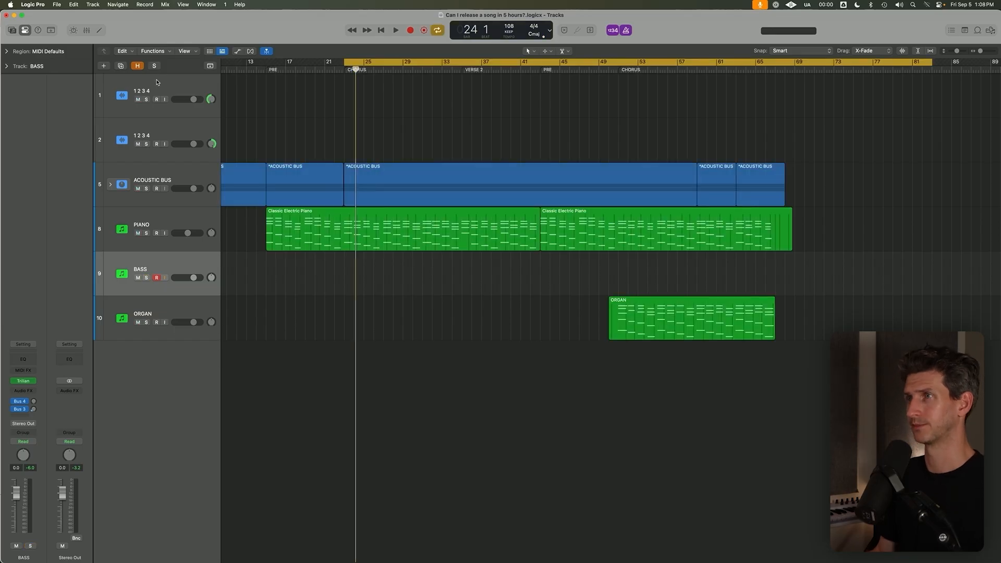
Record a bass take at the first CHORUS, discard it after bar 28 and record a new one from bar 23 to bar 36.
{"action": "key", "text": "r"}
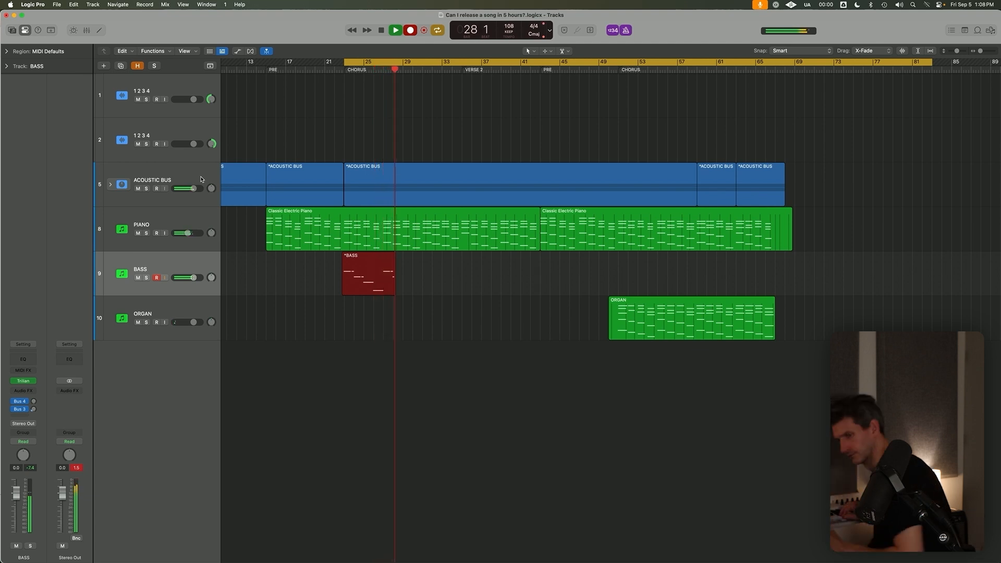
{"action": "key", "text": "space"}
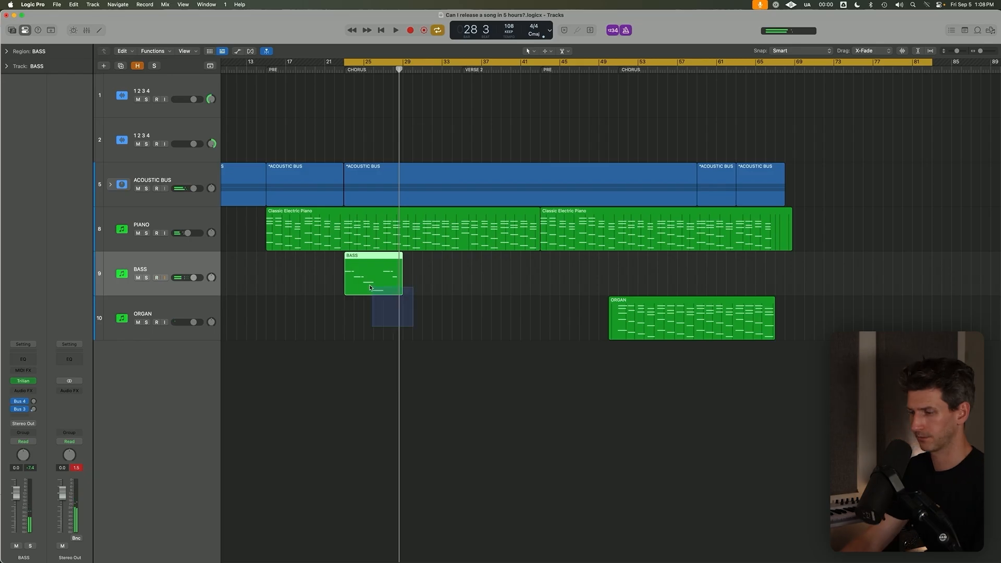
{"action": "key", "text": "Delete"}
{"action": "key", "text": "r"}
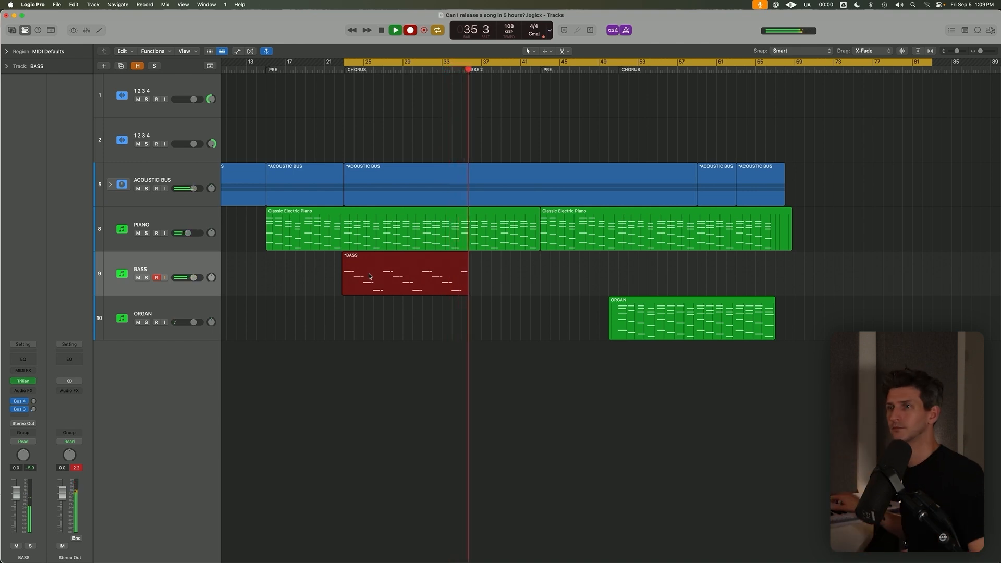
{"action": "key", "text": "space"}
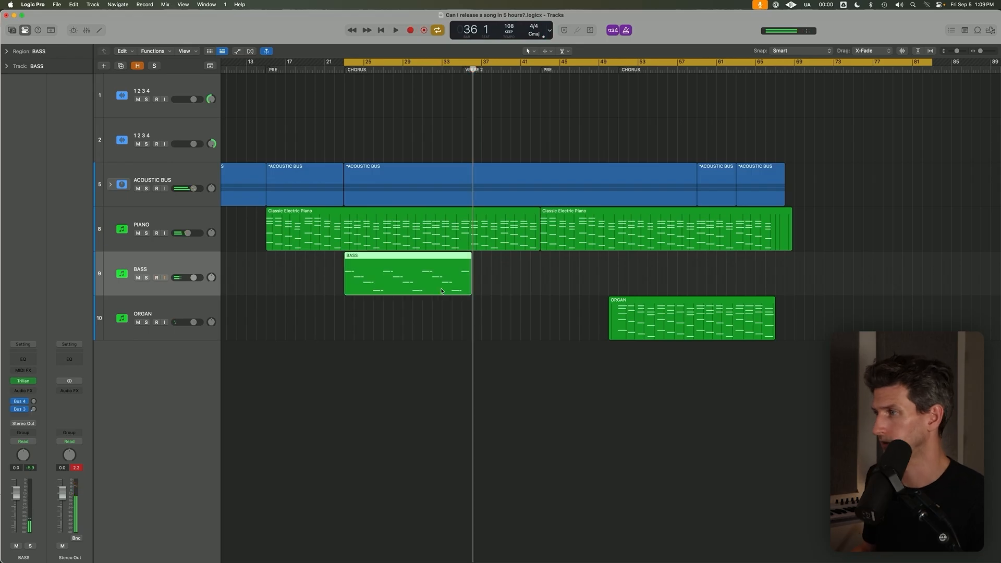
Delete the last bass note at bar 35 in the Piano Roll and turn off the cycle range.
{"action": "double_click", "coordinate": [442, 293]}
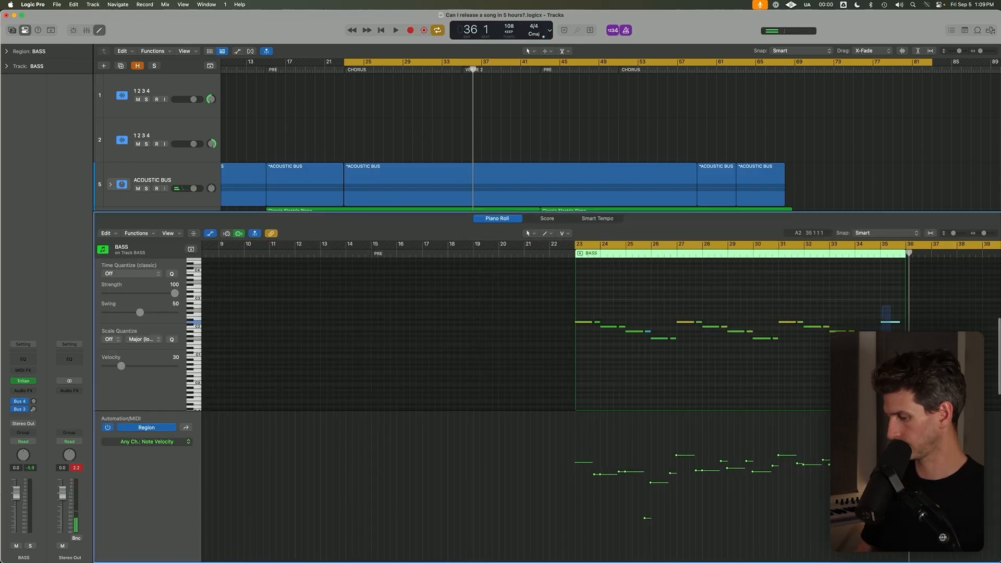
{"action": "left_click", "coordinate": [889, 322]}
{"action": "key", "text": "c"}
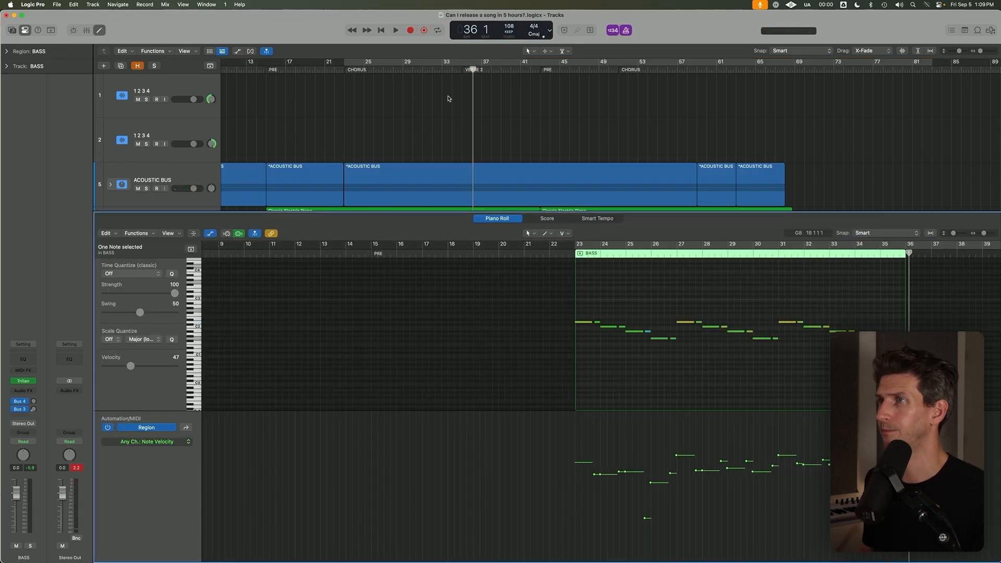
Inspect the timing and velocities of the bass notes from bar 23 onward in the Piano Roll and close it.
{"action": "left_click", "coordinate": [343, 70]}
{"action": "left_click_drag", "start_coordinate": [542, 296], "coordinate": [898, 469]}
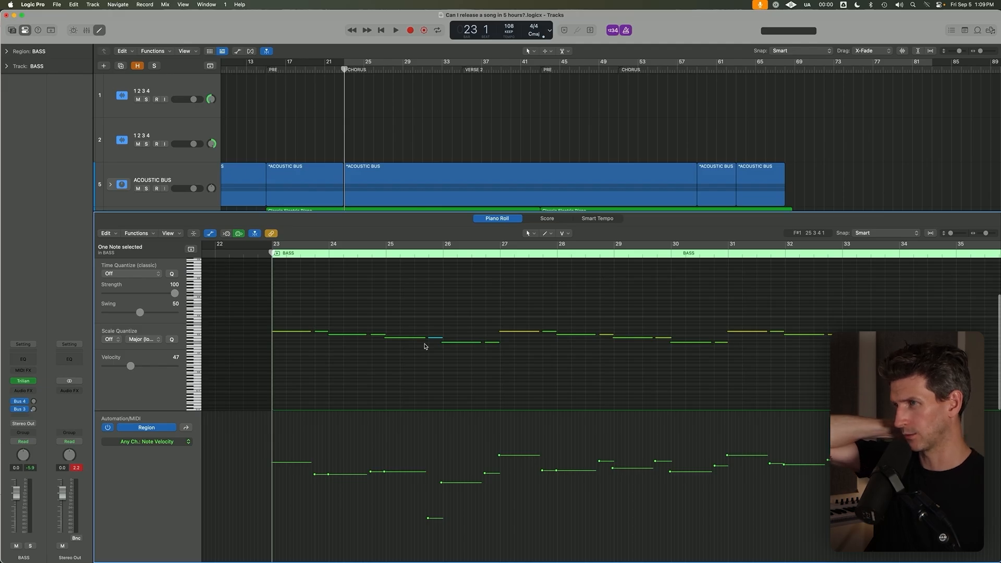
{"action": "scroll", "coordinate": [420, 317], "scroll_direction": "up", "scroll_amount": 5}
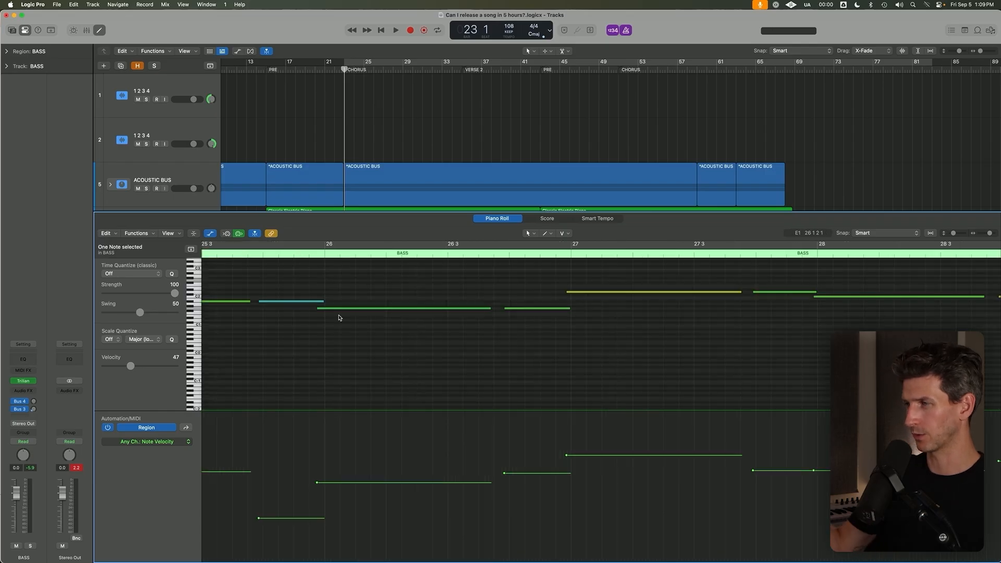
{"action": "scroll", "coordinate": [342, 317], "scroll_direction": "down", "scroll_amount": 5}
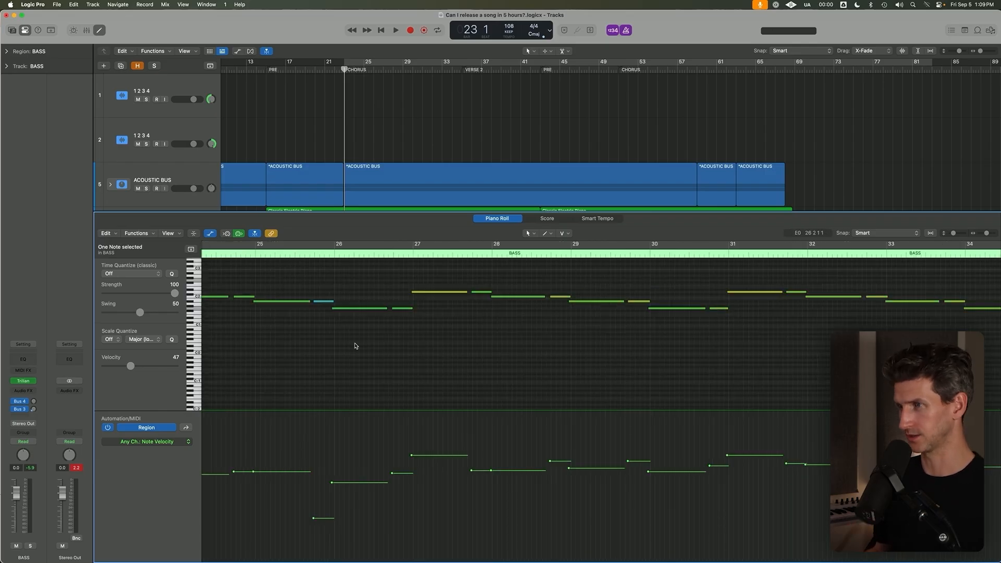
{"action": "key", "text": "p"}
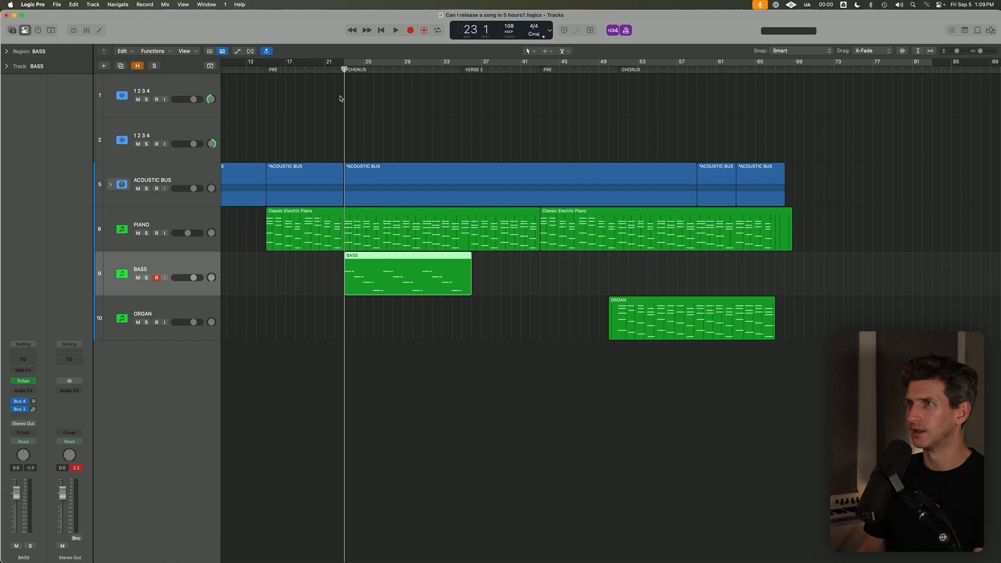
{"action": "key", "text": "r"}
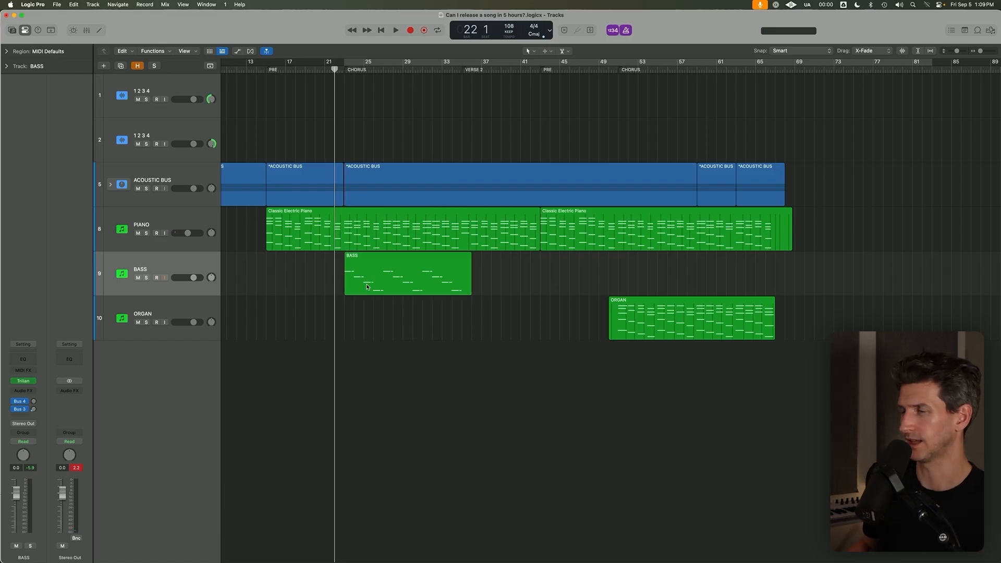
{"action": "scroll", "coordinate": [371, 116], "scroll_direction": "down", "scroll_amount": 3}
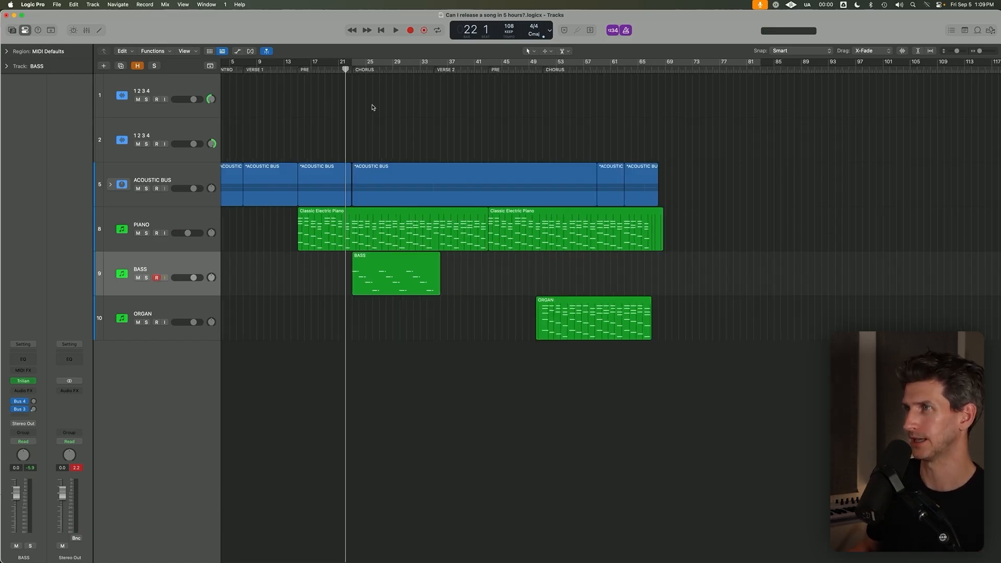
{"action": "left_click_drag", "start_coordinate": [345, 69], "coordinate": [353, 70]}
{"action": "key", "text": "super+Left"}
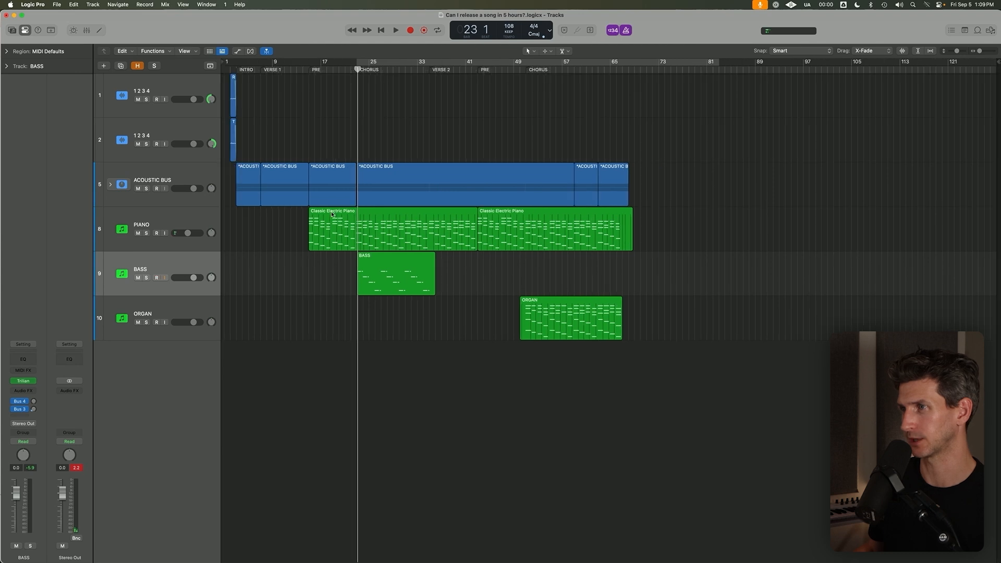
{"action": "key", "text": "super+Up"}
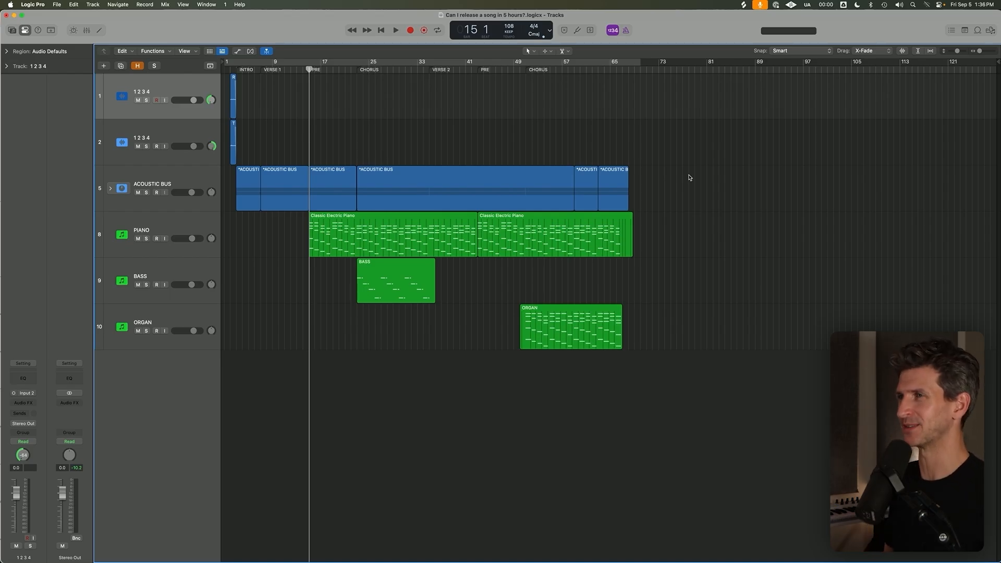
Move the playhead to bar 23 and define a cycle range from there to about bar 39, leaving it switched off.
{"action": "left_click", "coordinate": [355, 68]}
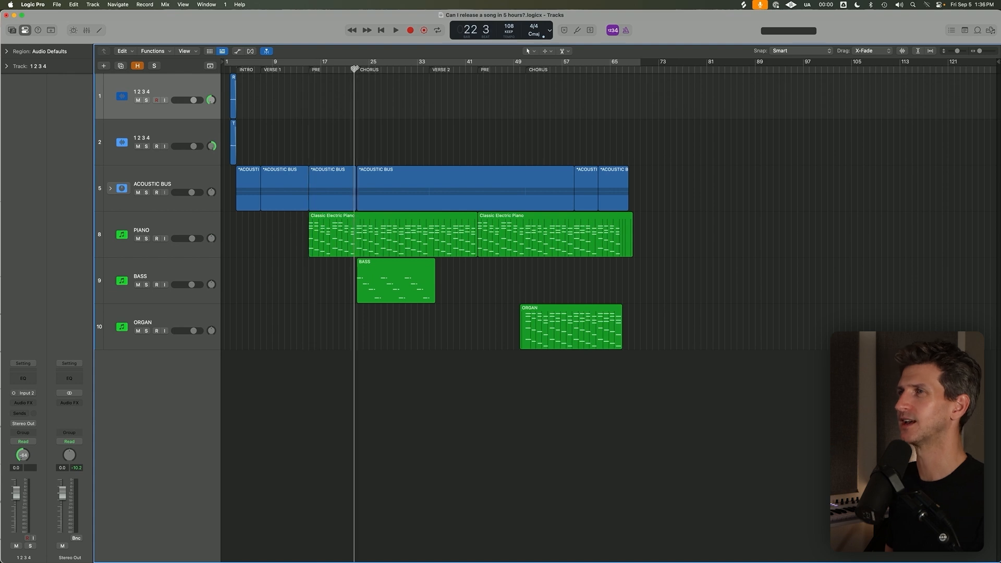
{"action": "left_click_drag", "start_coordinate": [355, 68], "coordinate": [358, 68]}
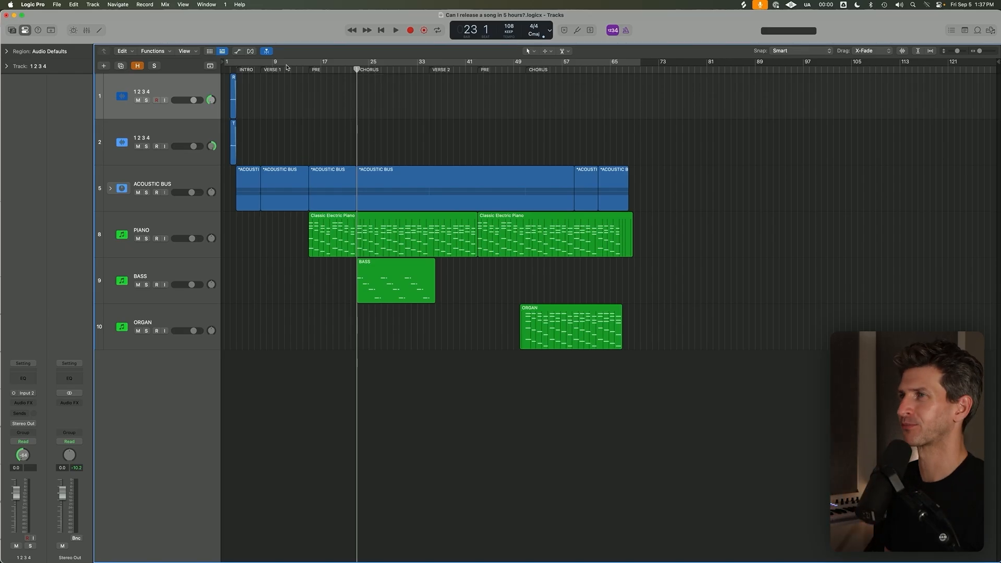
{"action": "left_click_drag", "start_coordinate": [359, 64], "coordinate": [453, 64]}
{"action": "key", "text": "c"}
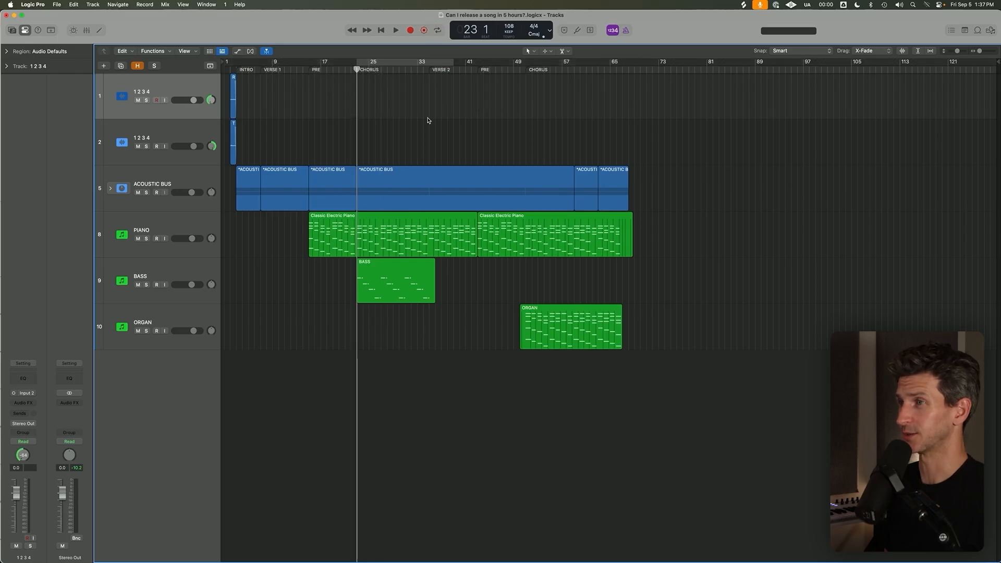
Add a new software instrument track below the ORGAN track.
{"action": "scroll", "coordinate": [404, 163], "scroll_direction": "down", "scroll_amount": 3}
{"action": "left_click", "coordinate": [93, 4]}
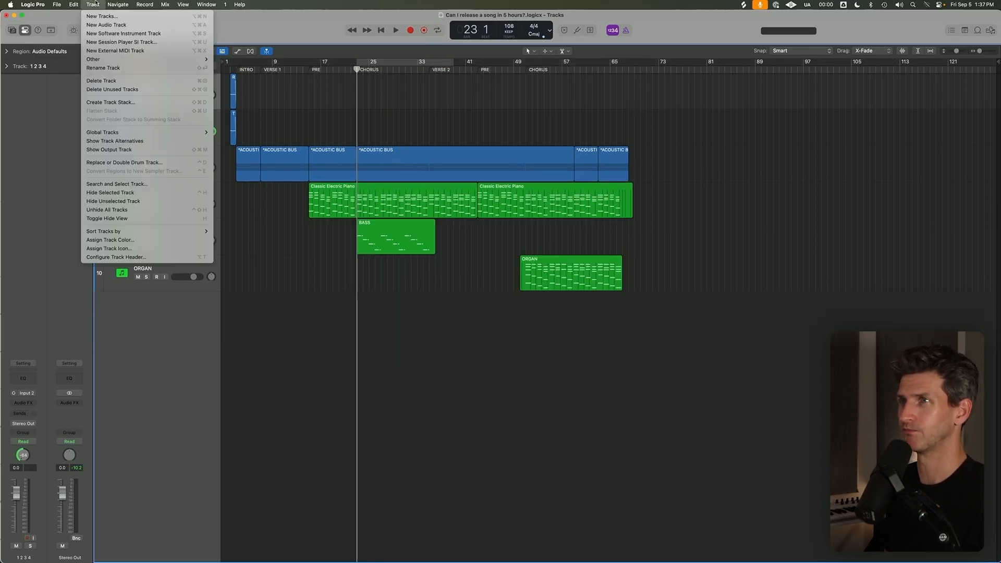
{"action": "left_click", "coordinate": [114, 34]}
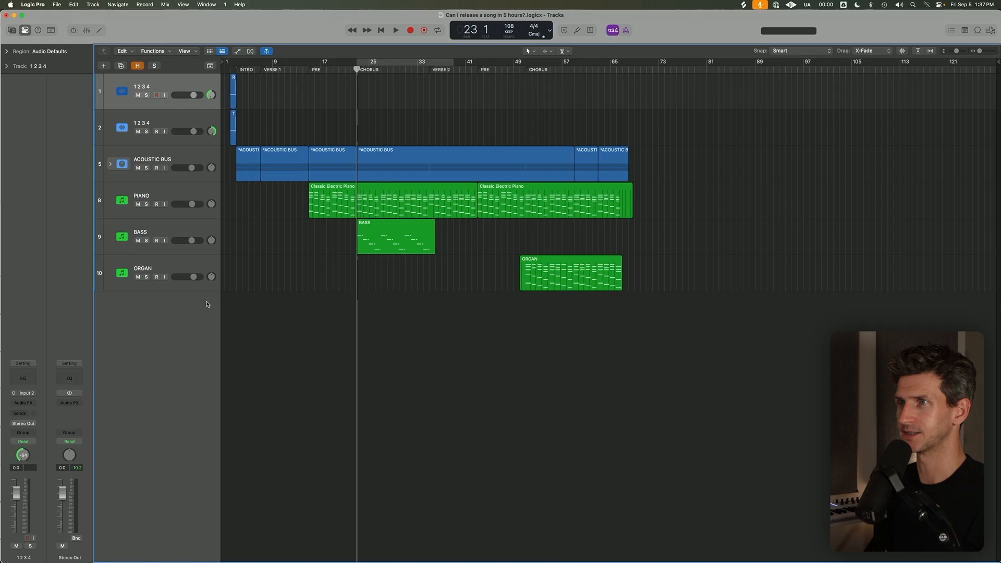
{"action": "left_click_drag", "start_coordinate": [179, 123], "coordinate": [186, 305]}
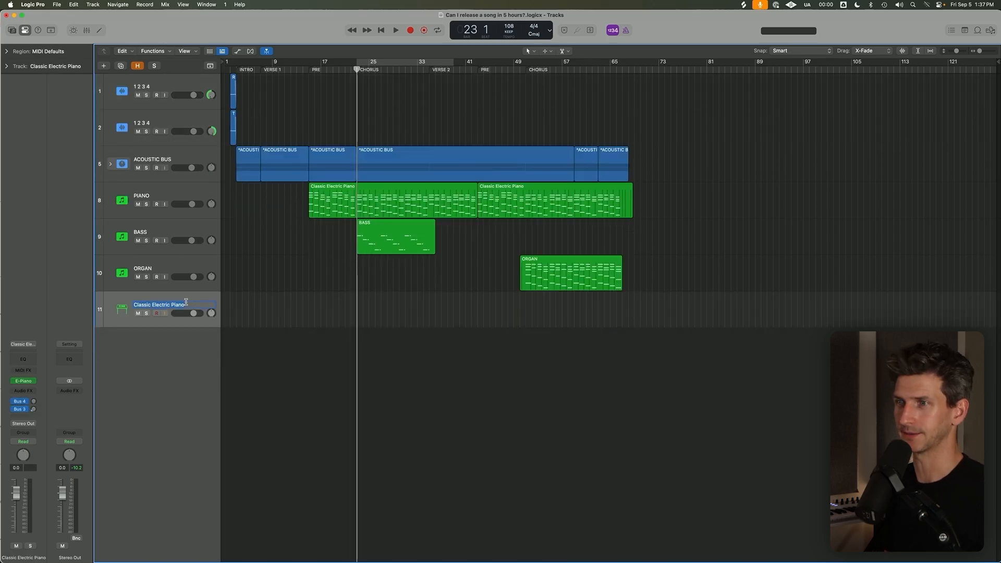
Load Drum Machine Designer as the instrument on the new track and move its window clear of the Library.
{"action": "left_click", "coordinate": [33, 382]}
{"action": "mouse_move", "coordinate": [37, 384]}
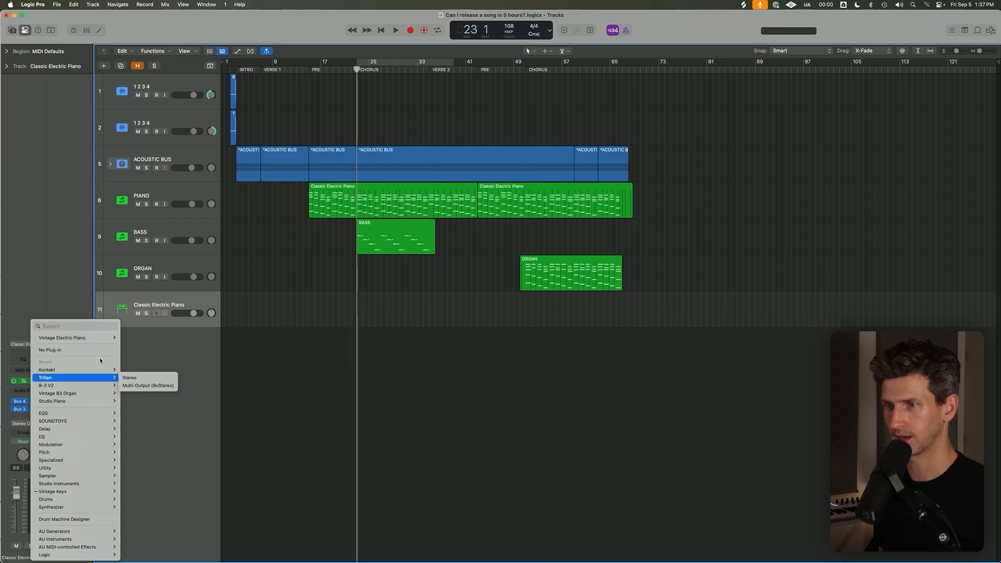
{"action": "left_click", "coordinate": [102, 520]}
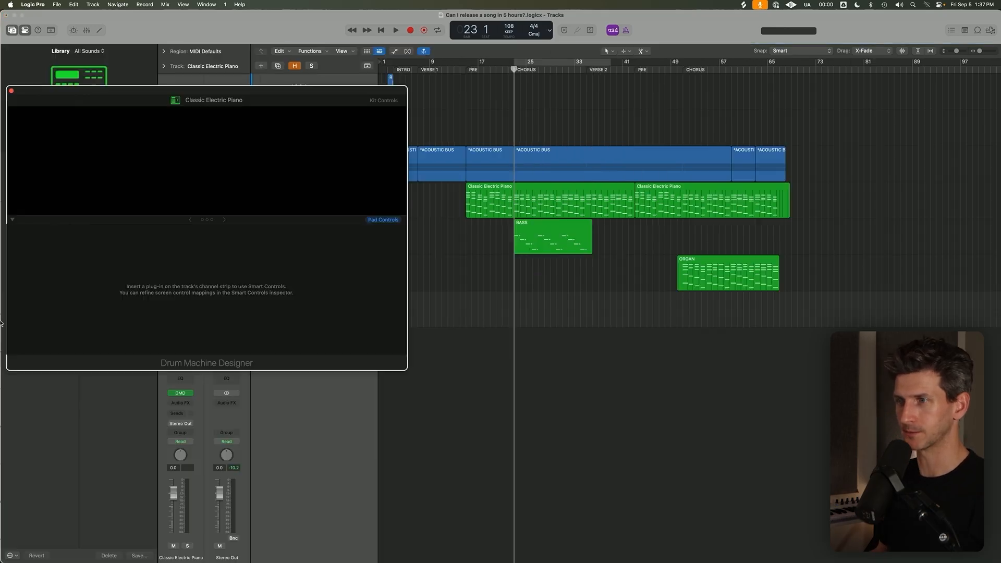
{"action": "left_click_drag", "start_coordinate": [206, 97], "coordinate": [437, 45]}
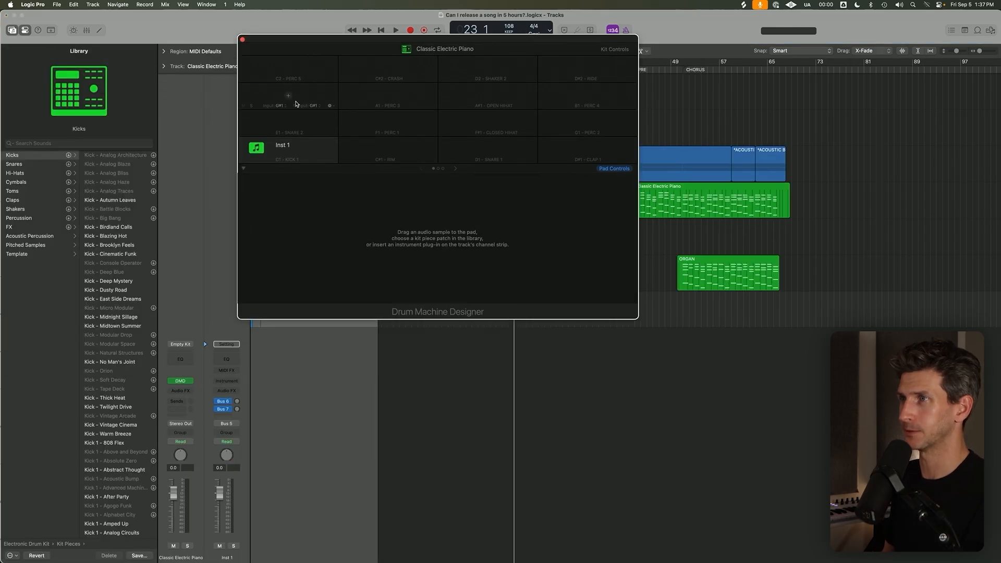
Switch to Splice and search for "kick" samples, limited to those in Your Library.
{"action": "key", "text": "y"}
{"action": "key", "text": "super+Tab"}
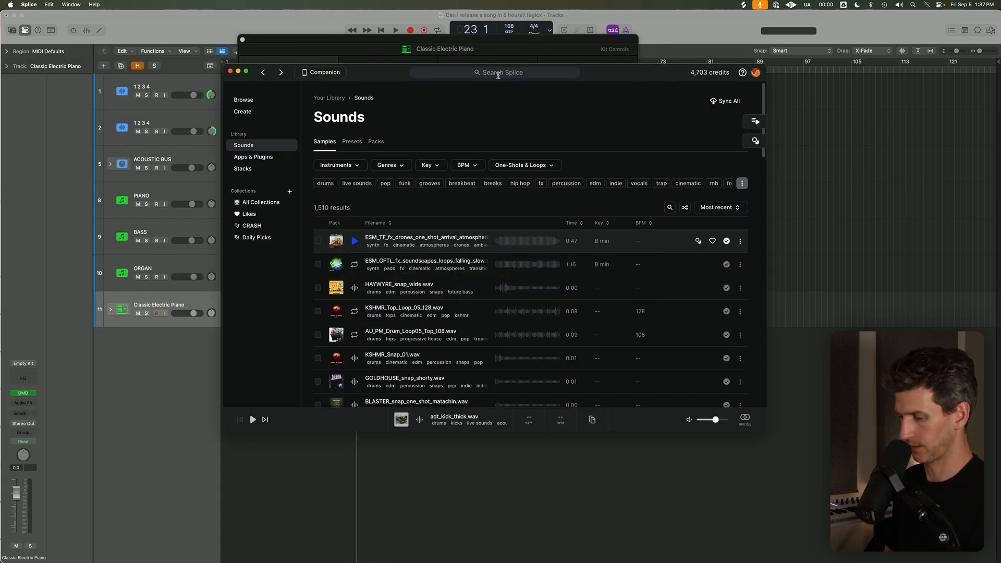
{"action": "left_click", "coordinate": [498, 73]}
{"action": "type", "text": "kick"}
{"action": "key", "text": "Return"}
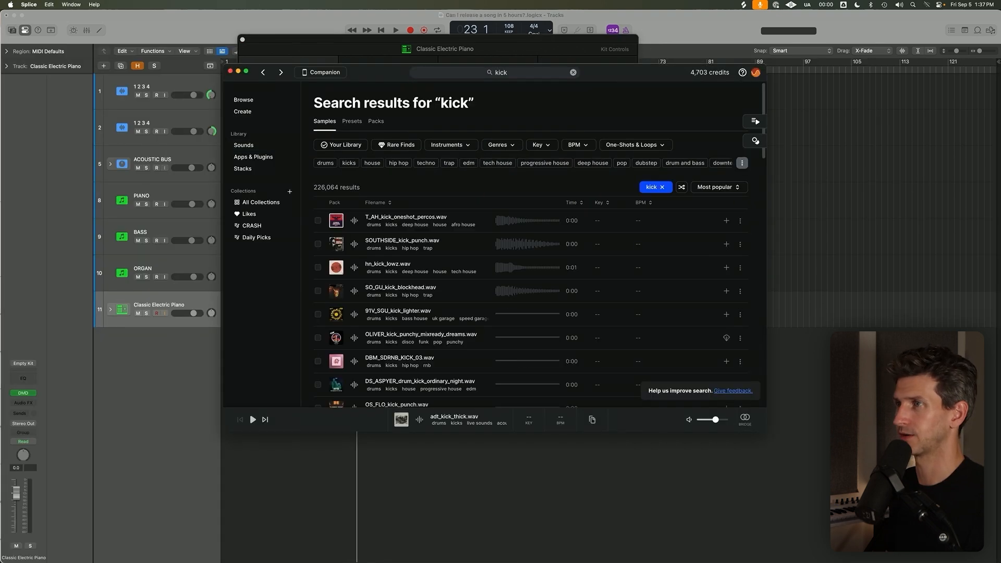
{"action": "left_click", "coordinate": [342, 145]}
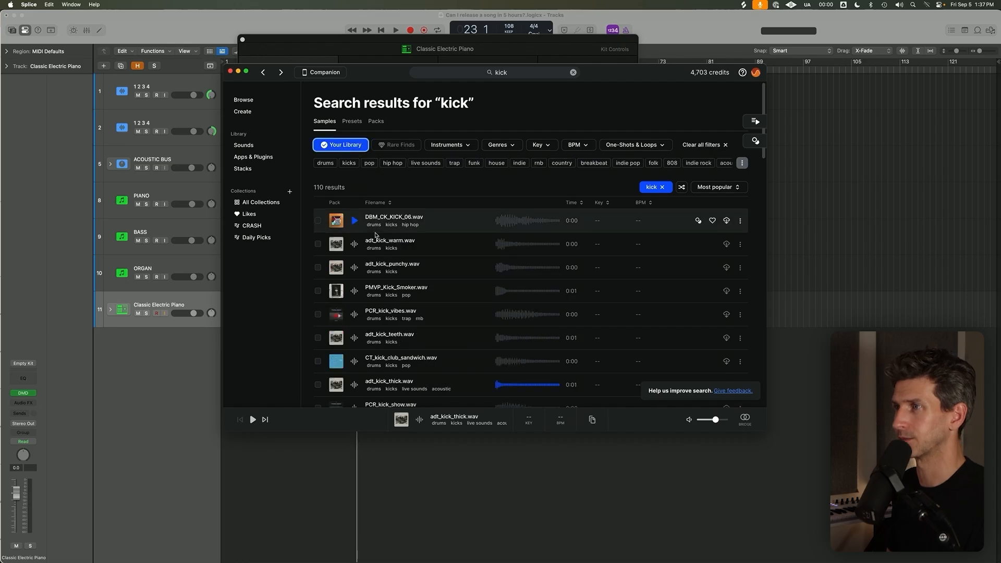
Audition kick samples from the results, including DBM_CK_KICK_06, adt_kick_warm, adt_kick_punchy and adt_kick_thick.
{"action": "left_click", "coordinate": [357, 221]}
{"action": "key", "text": "Down"}
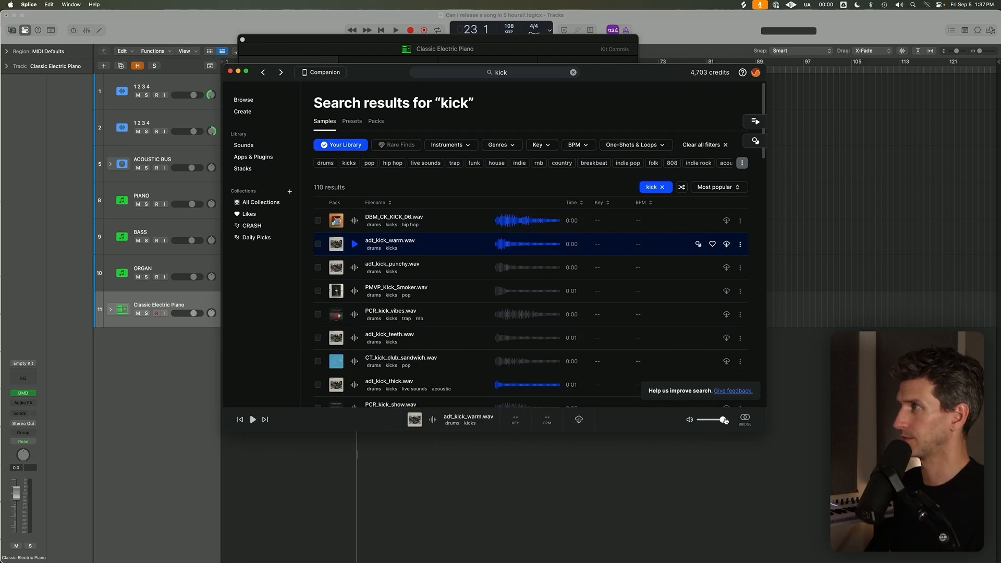
{"action": "left_click", "coordinate": [357, 274]}
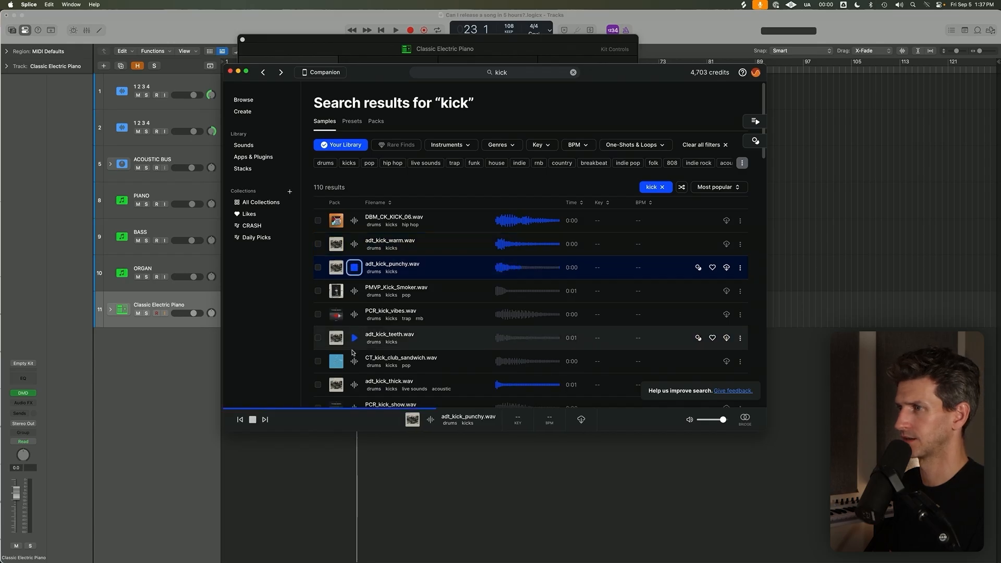
{"action": "left_click", "coordinate": [355, 386]}
{"action": "left_click", "coordinate": [354, 172]}
Load adt_kick_thick.wav from Splice onto the C2 pad of Drum Machine Designer and name the pad KICK.
{"action": "left_click_drag", "start_coordinate": [607, 72], "coordinate": [814, 67]}
{"action": "left_click_drag", "start_coordinate": [296, 113], "coordinate": [314, 90]}
{"action": "left_click_drag", "start_coordinate": [561, 158], "coordinate": [295, 68]}
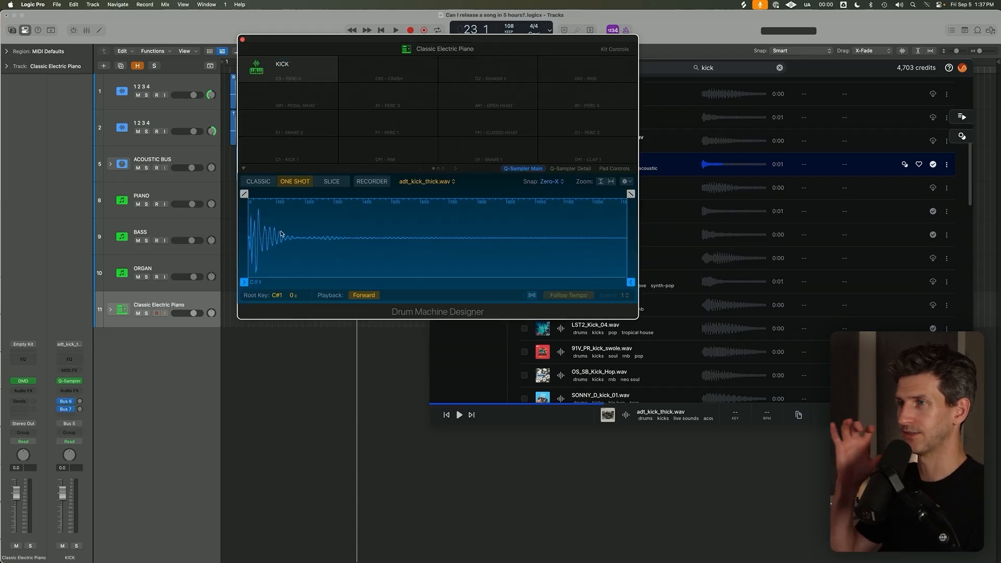
Close the Drum Machine Designer window and rename its track as DRUMS.
{"action": "left_click", "coordinate": [805, 78]}
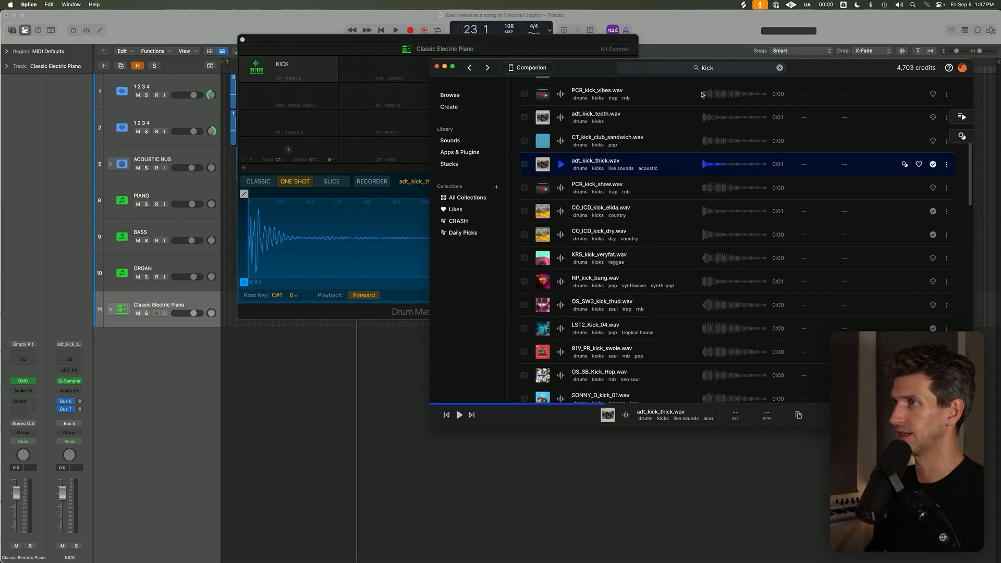
{"action": "left_click", "coordinate": [428, 145]}
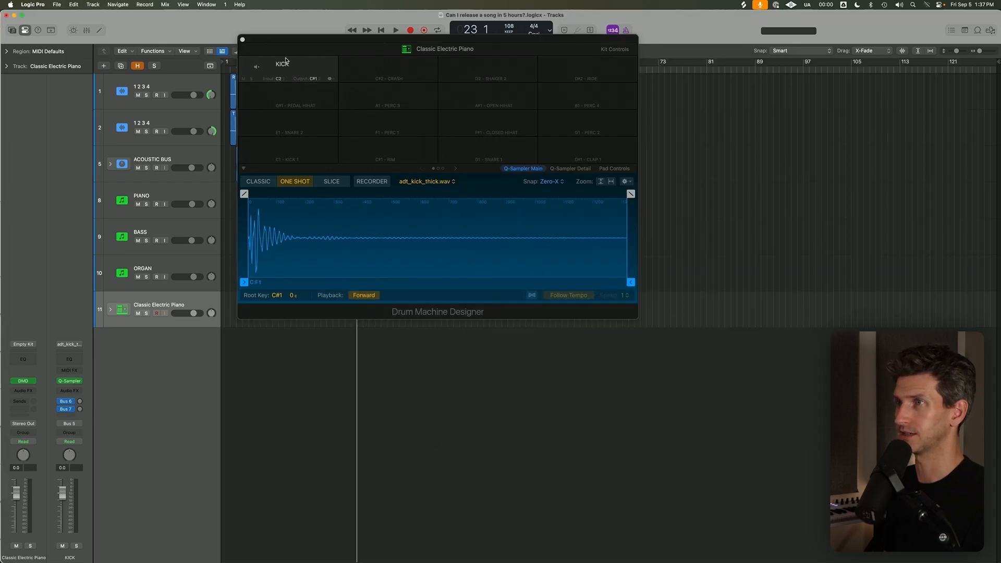
{"action": "left_click", "coordinate": [243, 39]}
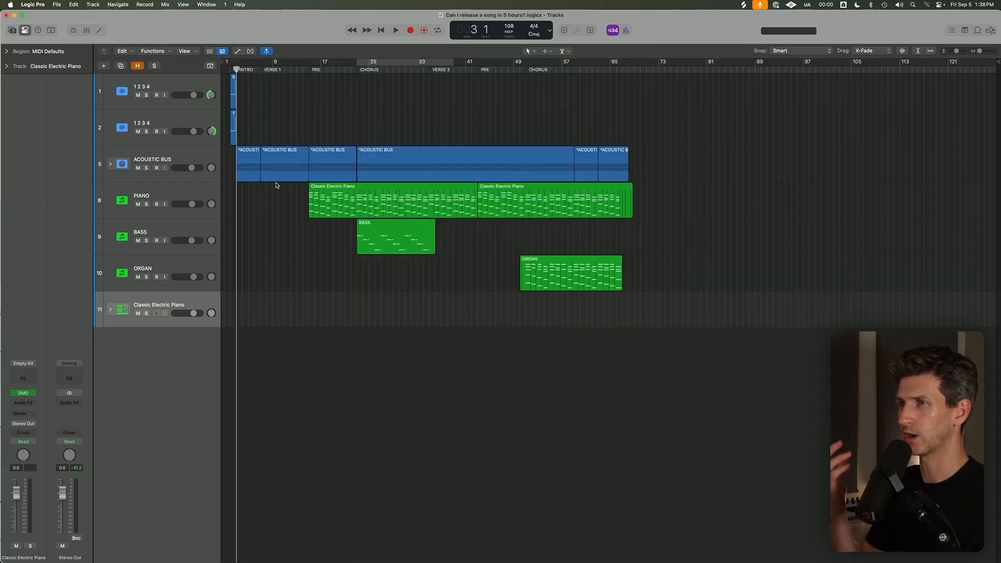
{"action": "key", "text": "space"}
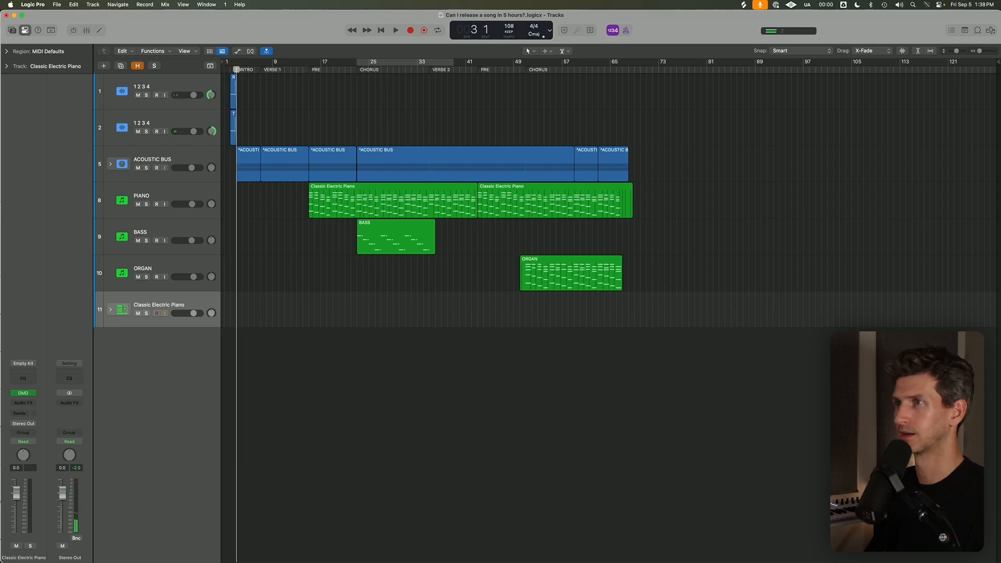
{"action": "key", "text": "super+Up"}
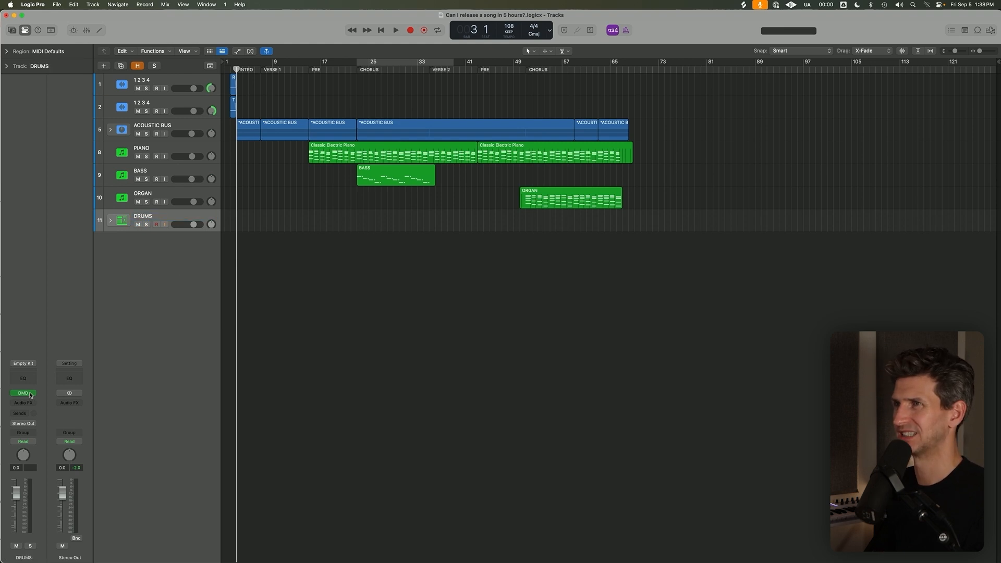
Program a kick on every quarter note for the DRUMS track in the Step Sequencer, starting at bar 3, and close the editor.
{"action": "key", "text": "e"}
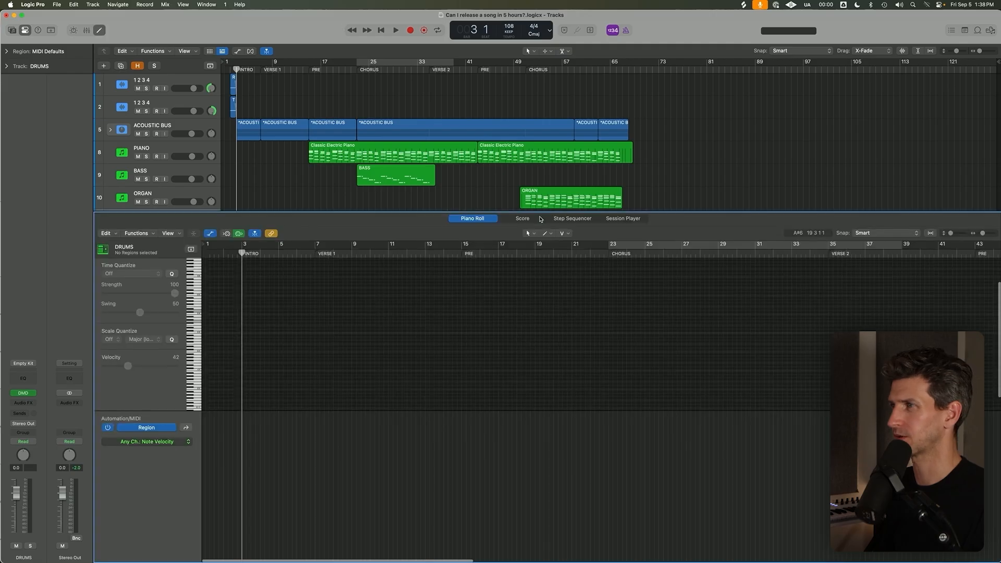
{"action": "left_click", "coordinate": [572, 221]}
{"action": "left_click", "coordinate": [245, 269]}
{"action": "left_click", "coordinate": [453, 265]}
{"action": "left_click", "coordinate": [636, 264]}
{"action": "left_click", "coordinate": [843, 261]}
{"action": "key", "text": "e"}
Repeat the DRUMS pattern region back to back from bar 3 to about bar 67, deleting the extra copies beyond the song's end.
{"action": "key", "text": "super+r"}
{"action": "key", "text": "super+r"}
{"action": "key", "text": "super+r"}
{"action": "left_click_drag", "start_coordinate": [418, 235], "coordinate": [235, 222]}
{"action": "key", "text": "super+r"}
{"action": "key", "text": "super+r"}
{"action": "key", "text": "super+r"}
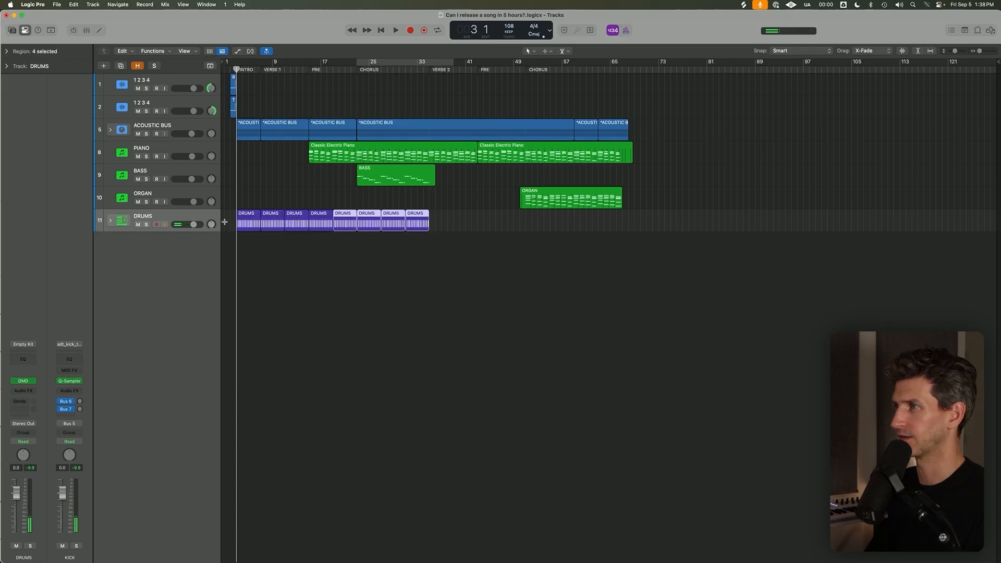
{"action": "left_click_drag", "start_coordinate": [697, 233], "coordinate": [582, 226]}
{"action": "key", "text": "super+r"}
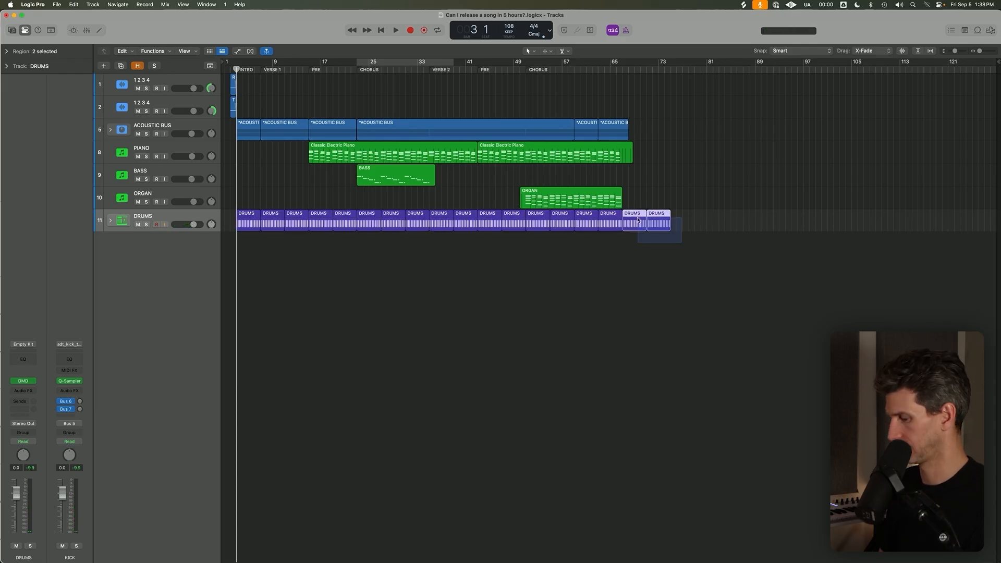
{"action": "key", "text": "Delete"}
Expand the DRUMS track stack and convert all its pattern regions to MIDI regions on the KICK track.
{"action": "left_click", "coordinate": [202, 226]}
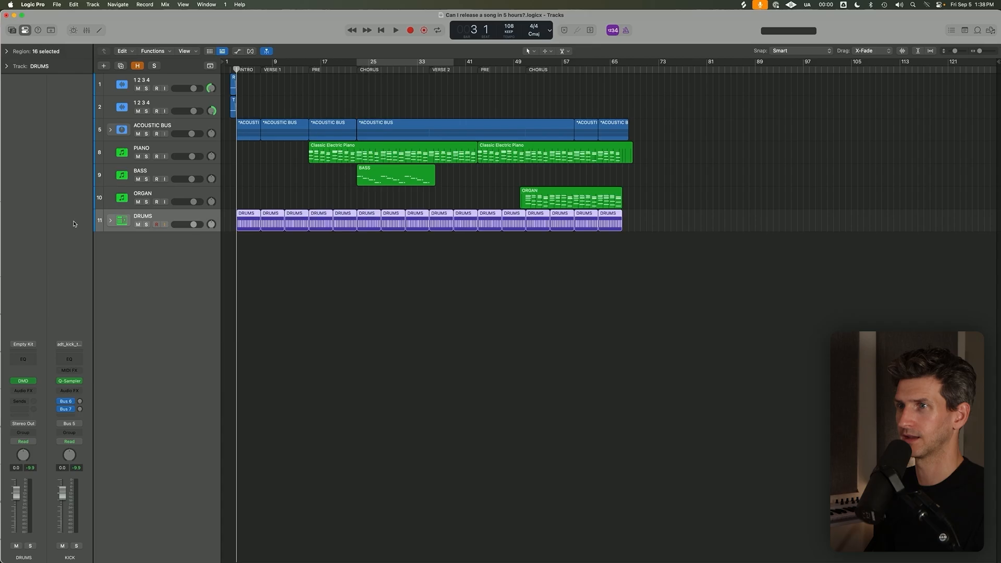
{"action": "left_click", "coordinate": [110, 220]}
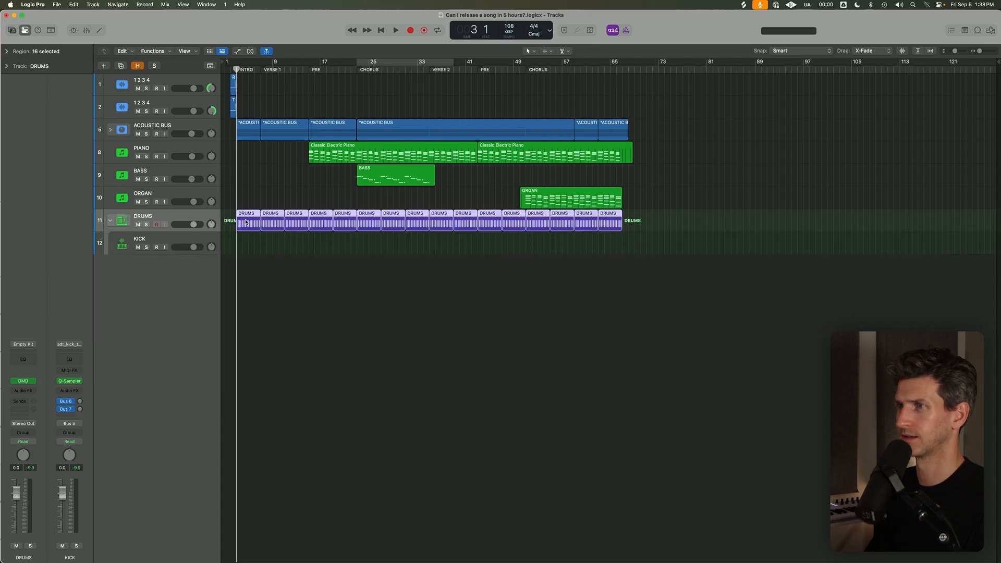
{"action": "right_click", "coordinate": [253, 233]}
{"action": "left_click", "coordinate": [255, 229]}
{"action": "right_click", "coordinate": [255, 234]}
{"action": "left_click", "coordinate": [255, 231]}
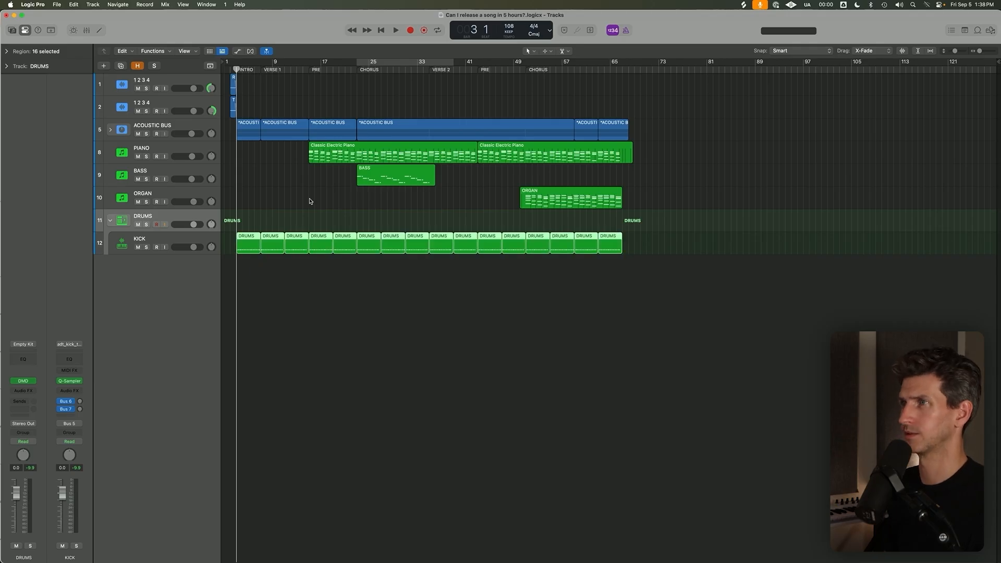
Join the KICK regions into one region per section: intro with verse 1, pre, chorus, verse 2, second pre and second chorus.
{"action": "left_click", "coordinate": [310, 80]}
{"action": "left_click", "coordinate": [309, 72]}
{"action": "left_click_drag", "start_coordinate": [300, 279], "coordinate": [251, 243]}
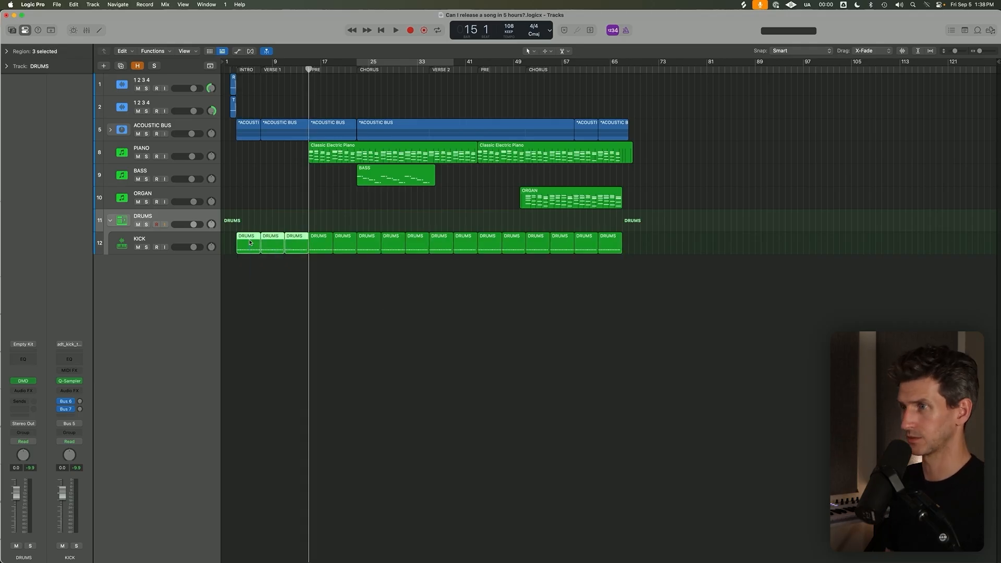
{"action": "left_click_drag", "start_coordinate": [321, 275], "coordinate": [623, 250]}
{"action": "key", "text": "super+j"}
{"action": "key", "text": "super+j"}
{"action": "key", "text": "super+j"}
{"action": "key", "text": "super+j"}
{"action": "key", "text": "super+j"}
Duplicate the KICK track directly below itself with copies of all its regions.
{"action": "left_click", "coordinate": [179, 241]}
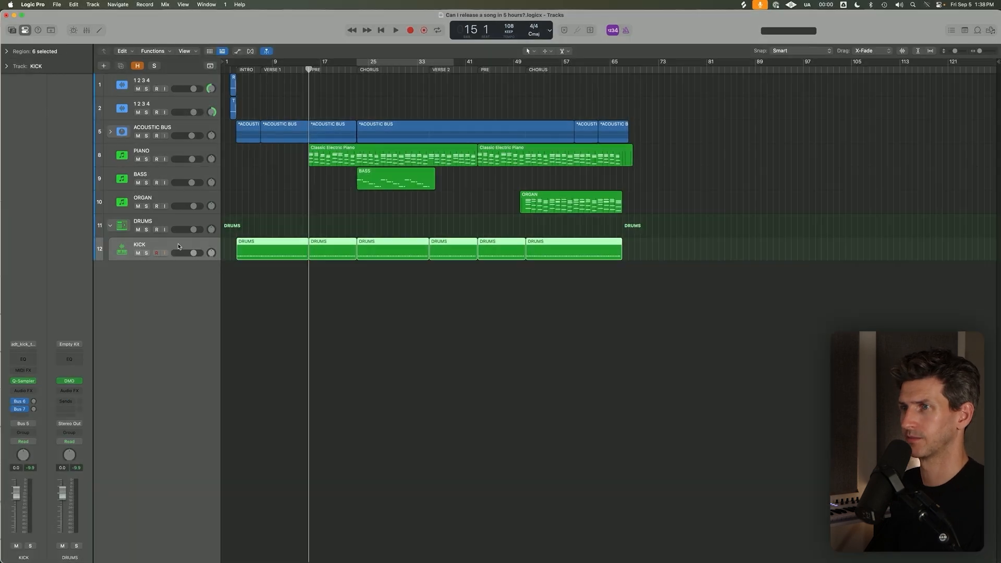
{"action": "key", "text": "super+d"}
{"action": "left_click", "coordinate": [363, 317]}
Delete the chorus regions from the upper KICK track and all intro, verse and pre regions from the lower one.
{"action": "left_click", "coordinate": [292, 272]}
{"action": "key", "text": "Delete"}
{"action": "left_click", "coordinate": [359, 69]}
{"action": "left_click", "coordinate": [331, 269]}
{"action": "key", "text": "Delete"}
{"action": "left_click", "coordinate": [419, 252]}
{"action": "key", "text": "Delete"}
{"action": "left_click", "coordinate": [454, 271]}
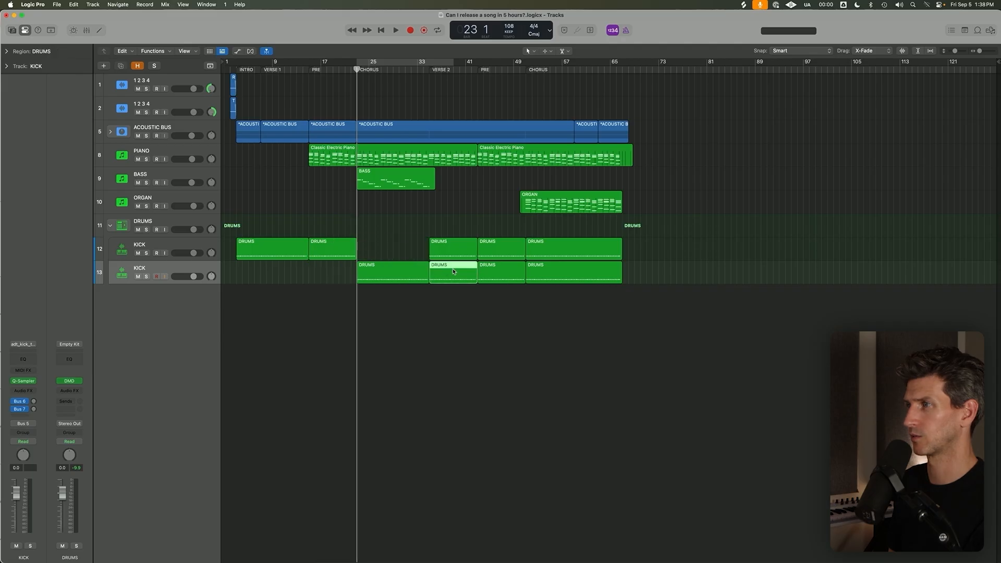
{"action": "key", "text": "Delete"}
{"action": "left_click", "coordinate": [501, 271]}
{"action": "key", "text": "Delete"}
{"action": "left_click", "coordinate": [574, 250]}
{"action": "key", "text": "Delete"}
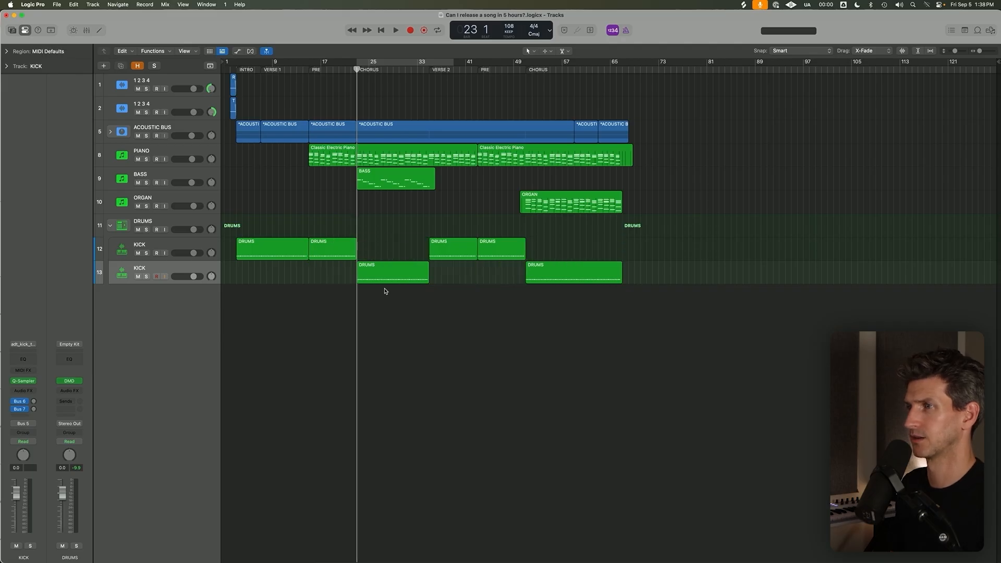
Open the intro and verse 1 region of the upper KICK track in the Piano Roll and set all its note velocities to 76.
{"action": "left_click", "coordinate": [389, 272]}
{"action": "left_click", "coordinate": [173, 275]}
{"action": "left_click", "coordinate": [163, 248]}
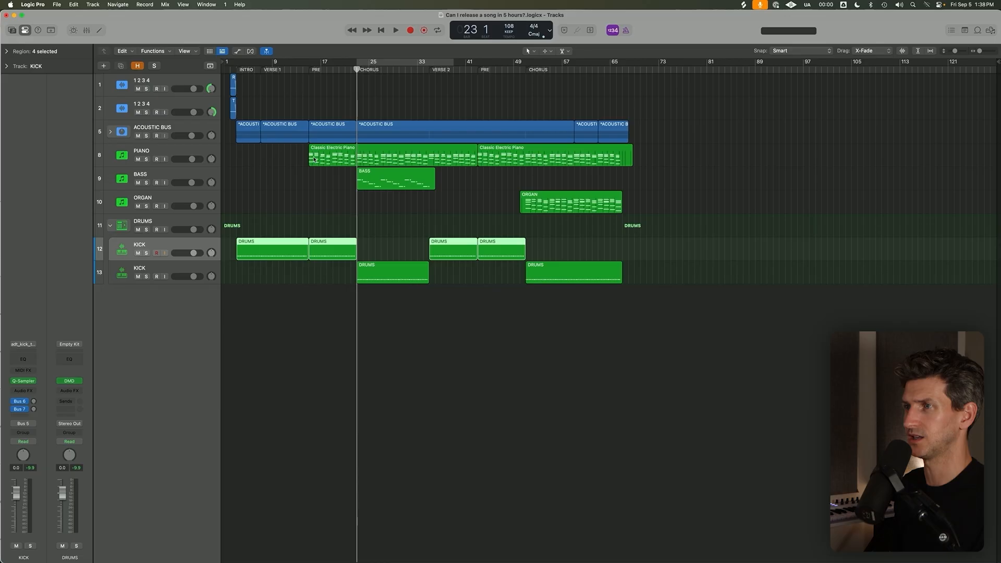
{"action": "left_click", "coordinate": [291, 70]}
{"action": "double_click", "coordinate": [262, 249]}
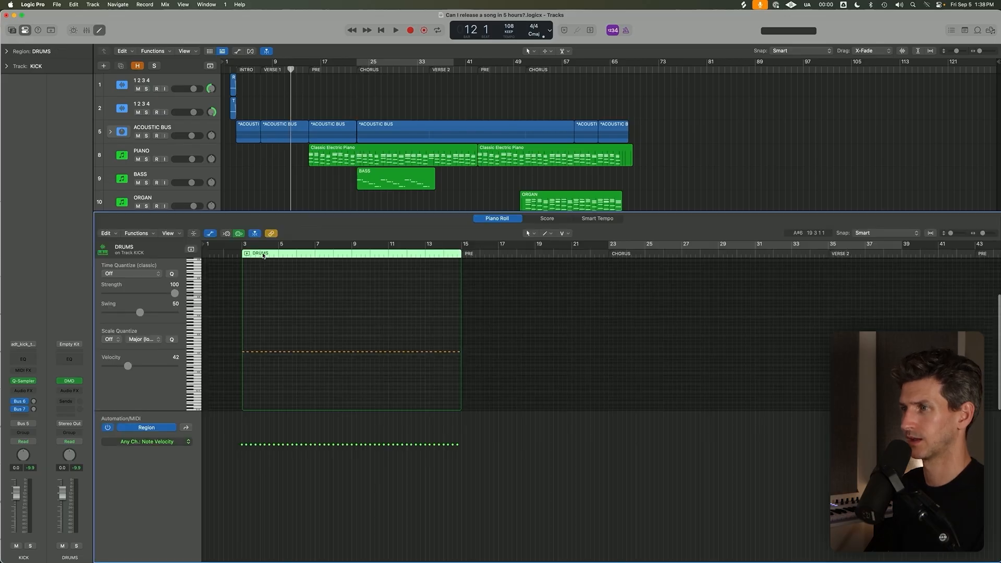
{"action": "left_click_drag", "start_coordinate": [534, 374], "coordinate": [273, 321]}
{"action": "left_click_drag", "start_coordinate": [128, 367], "coordinate": [147, 372]}
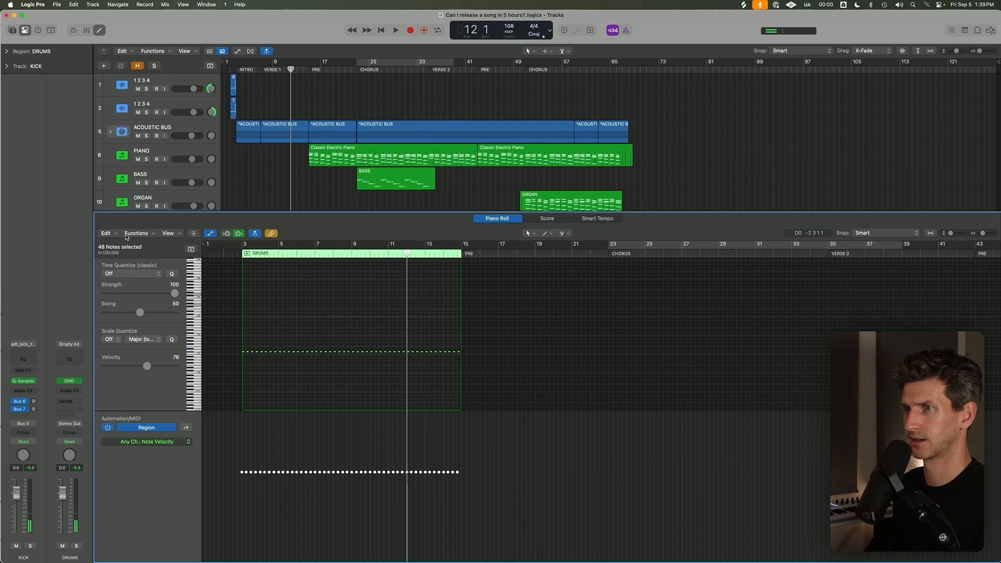
Randomize the velocities of the selected intro and verse kick notes between 67 and 80 with the Random Velocity MIDI transform.
{"action": "left_click", "coordinate": [127, 235]}
{"action": "mouse_move", "coordinate": [172, 318]}
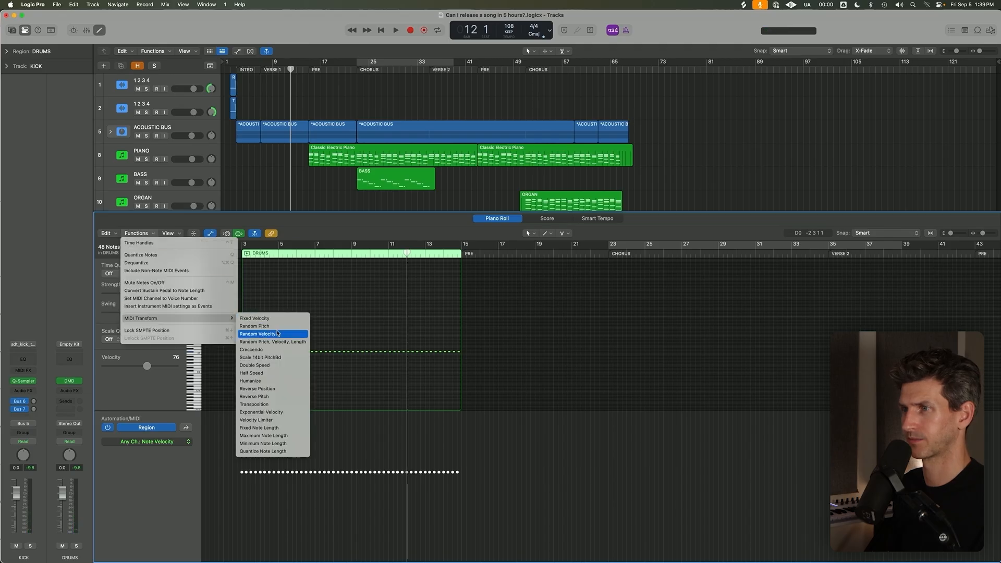
{"action": "left_click", "coordinate": [277, 334]}
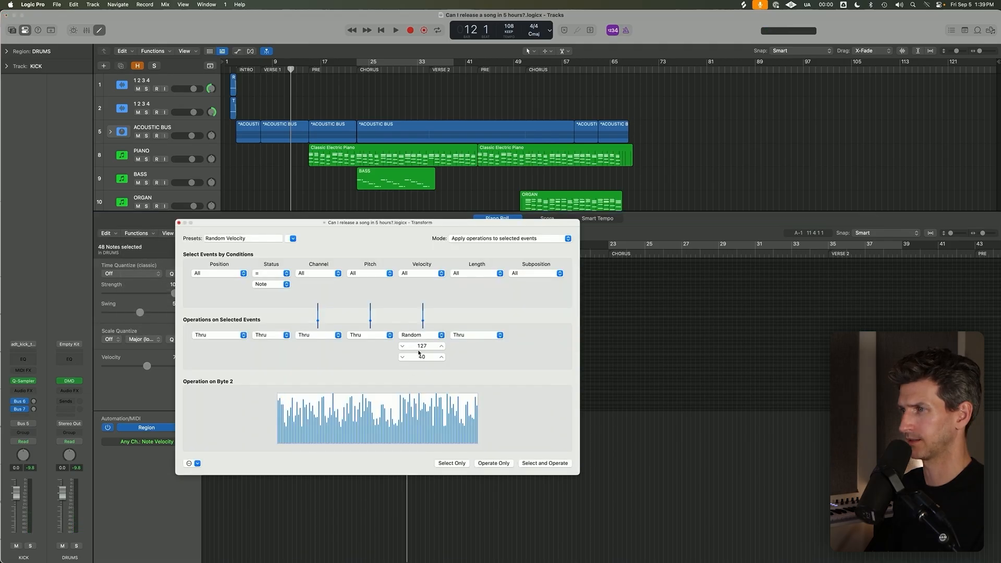
{"action": "mouse_move", "coordinate": [424, 359]}
{"action": "left_mouse_down"}
{"action": "mouse_move", "coordinate": [421, 345]}
{"action": "mouse_move", "coordinate": [422, 359]}
{"action": "left_mouse_up"}
{"action": "left_click", "coordinate": [548, 463]}
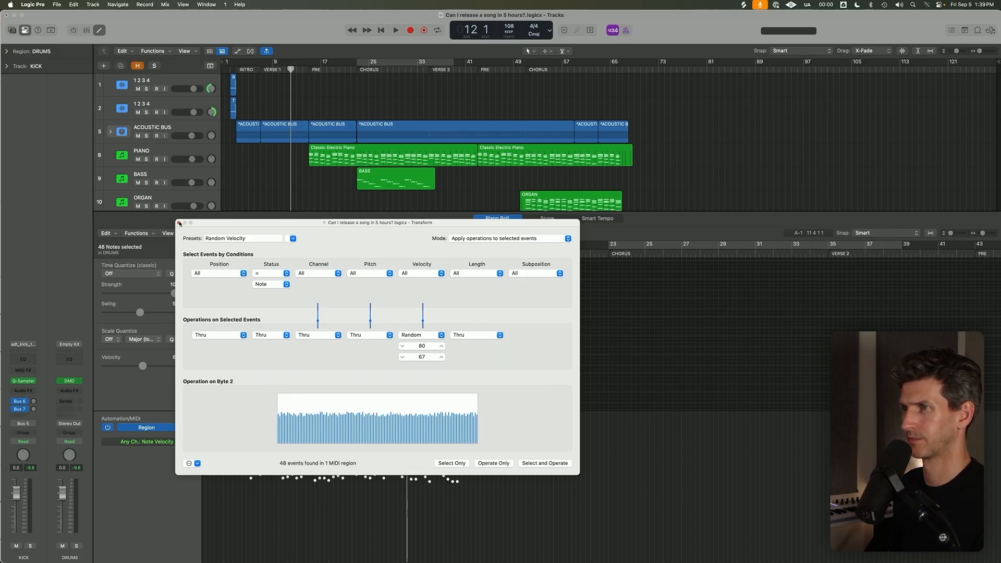
{"action": "left_click", "coordinate": [179, 223]}
Randomize the velocities of all kick notes in the pre region at bar 15 between 83 and 93 and close the Piano Roll.
{"action": "left_click", "coordinate": [488, 351]}
{"action": "key", "text": "p"}
{"action": "left_click", "coordinate": [330, 253]}
{"action": "key", "text": "p"}
{"action": "left_click_drag", "start_coordinate": [406, 296], "coordinate": [682, 406]}
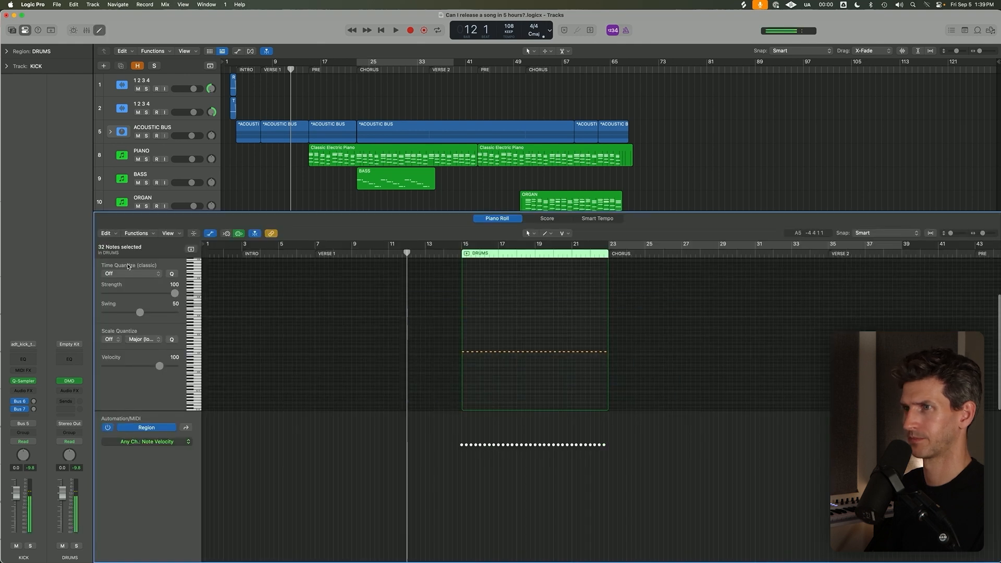
{"action": "left_click", "coordinate": [157, 235]}
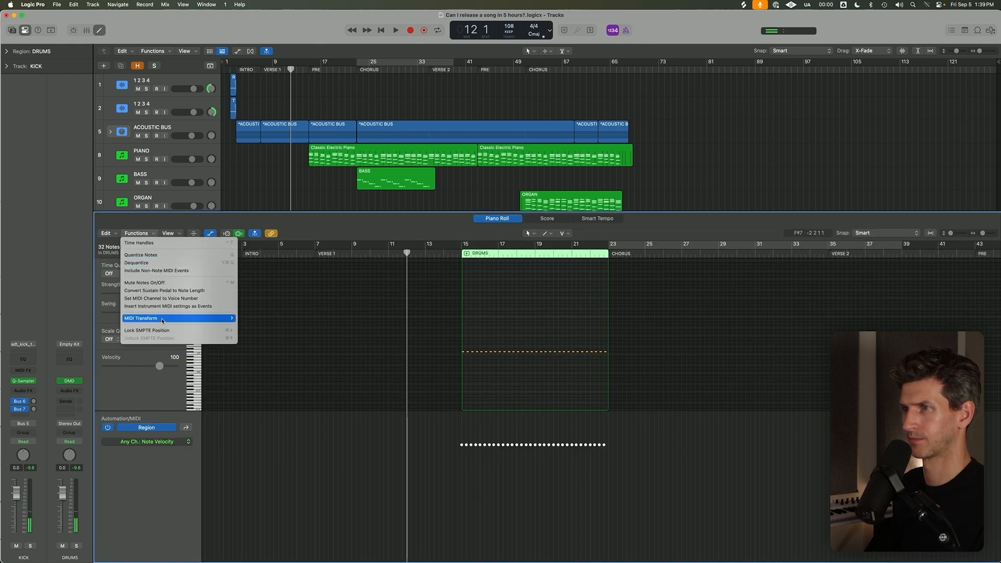
{"action": "mouse_move", "coordinate": [219, 318]}
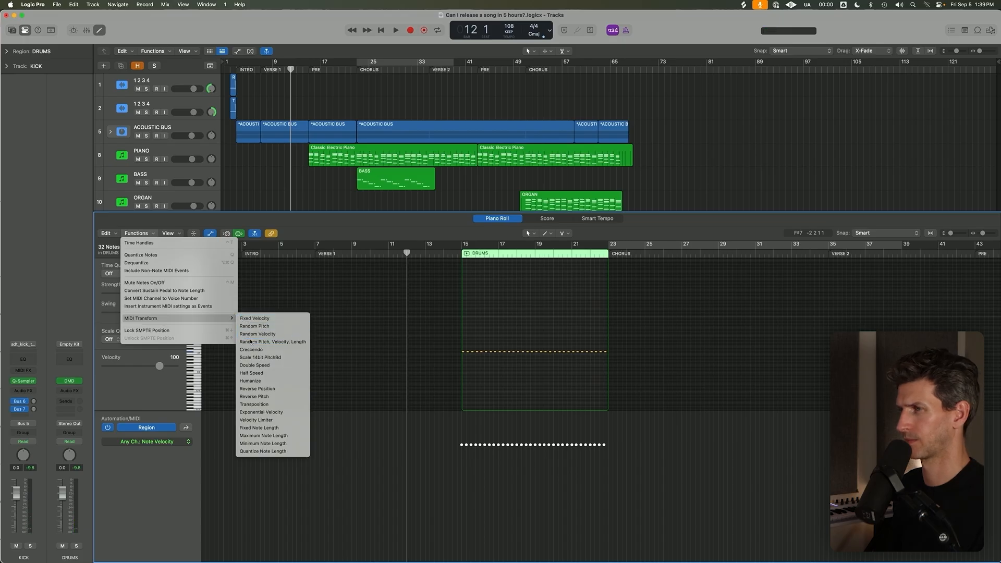
{"action": "left_click", "coordinate": [263, 333]}
{"action": "left_click_drag", "start_coordinate": [422, 350], "coordinate": [424, 356]}
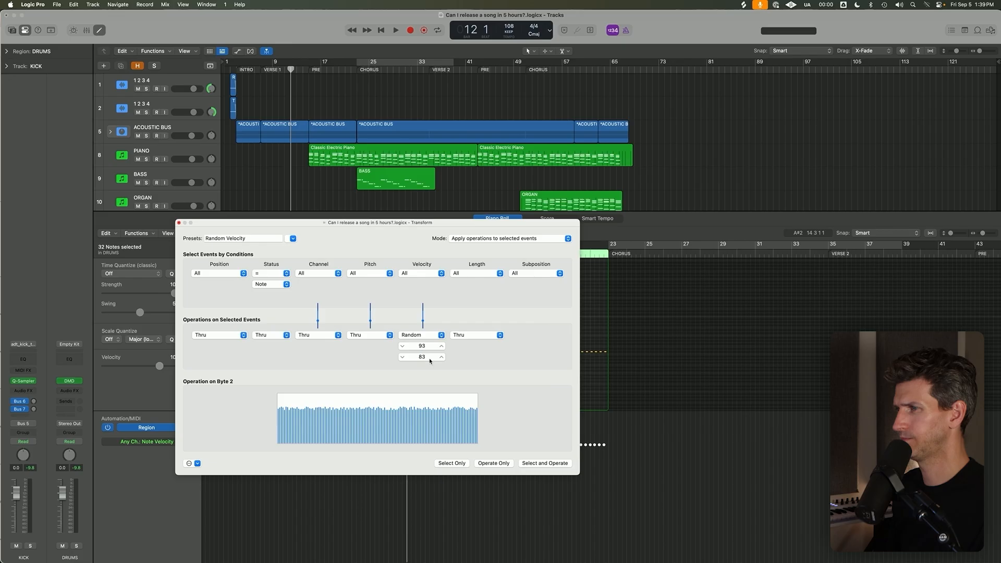
{"action": "left_click", "coordinate": [545, 463]}
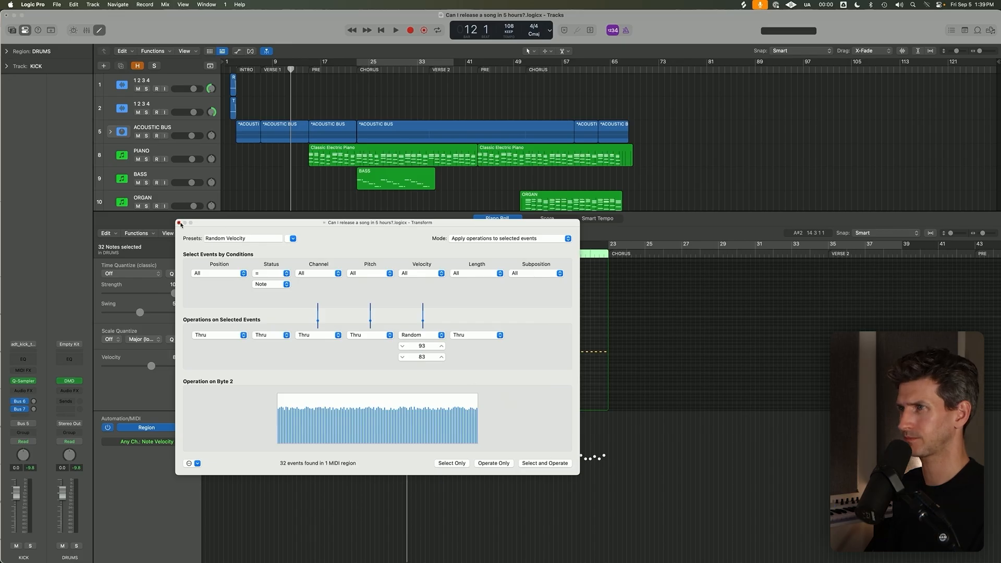
{"action": "left_click", "coordinate": [179, 223]}
{"action": "left_click", "coordinate": [411, 203]}
{"action": "key", "text": "e"}
Randomize the velocities of all kick notes in the lower KICK track's chorus region at bar 23 between 102 and 115.
{"action": "left_click", "coordinate": [387, 274]}
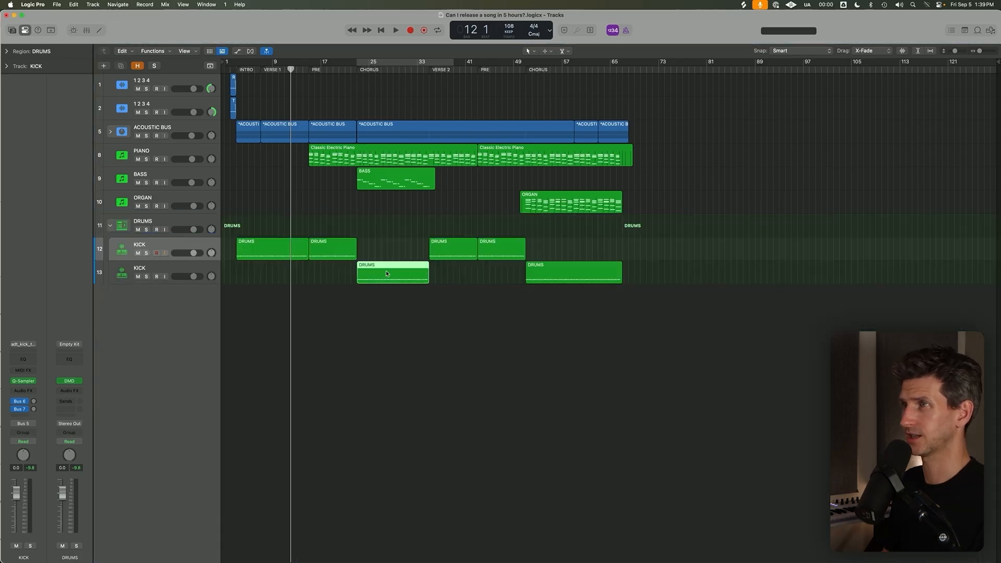
{"action": "left_click", "coordinate": [355, 72]}
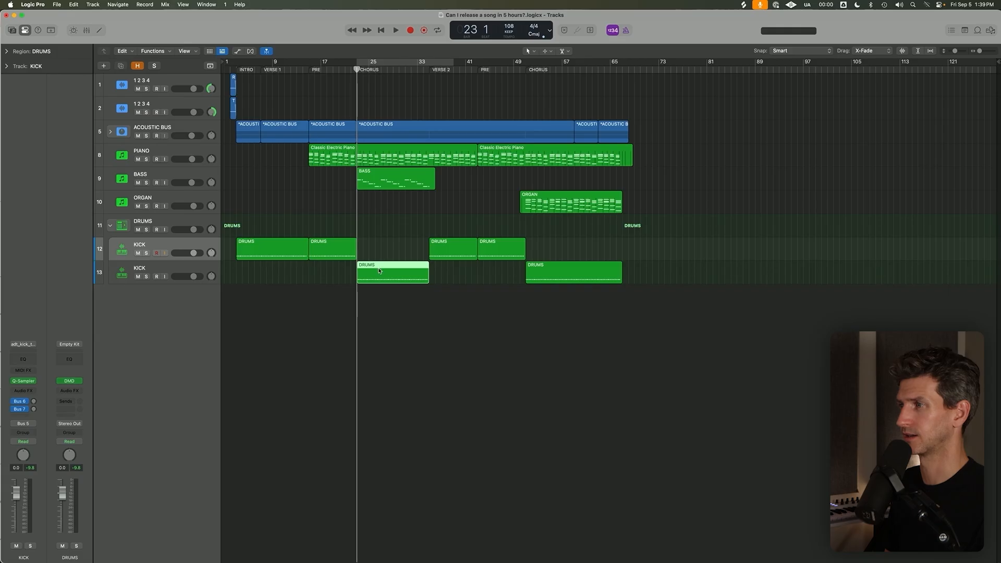
{"action": "double_click", "coordinate": [380, 270]}
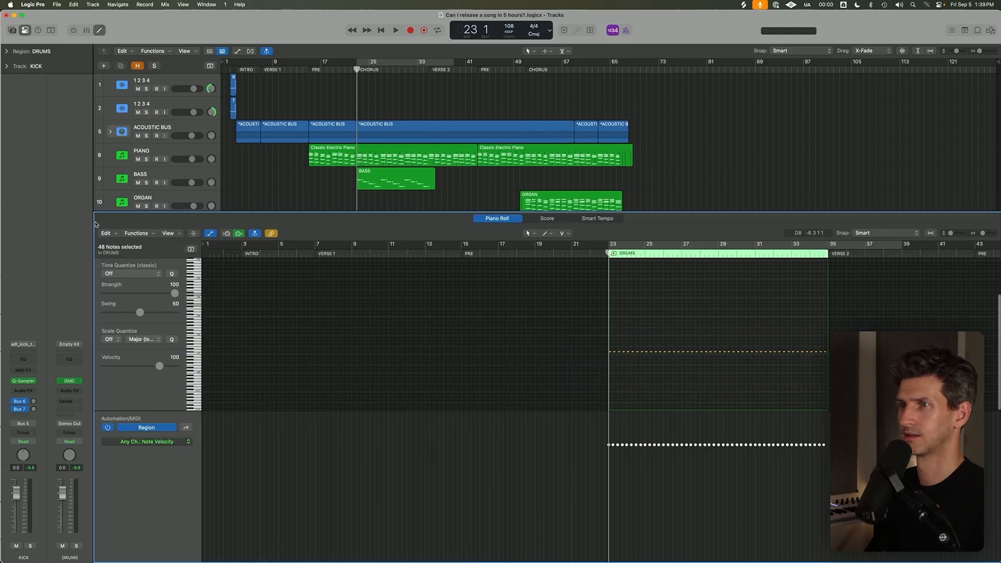
{"action": "left_click", "coordinate": [139, 233]}
{"action": "mouse_move", "coordinate": [174, 318]}
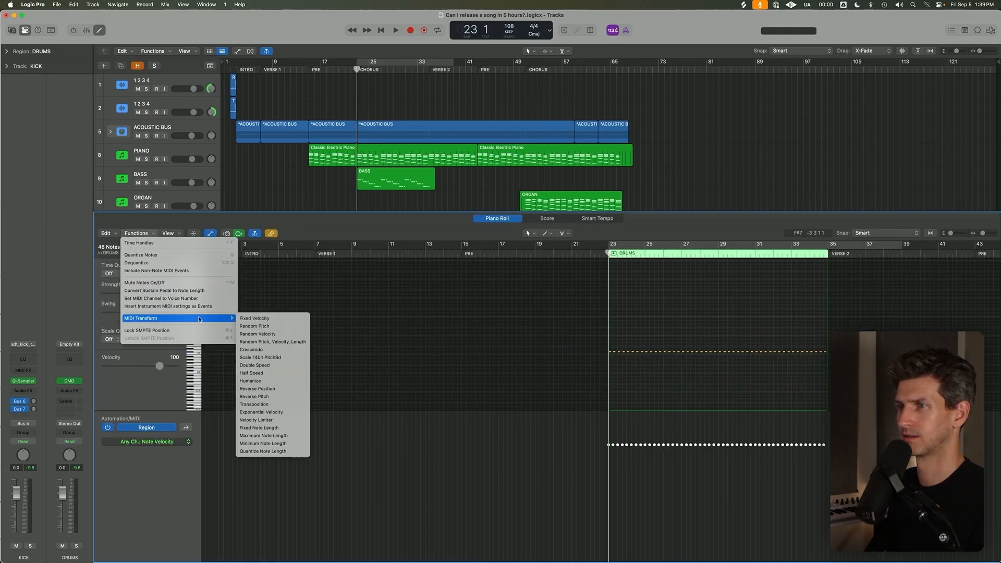
{"action": "left_click", "coordinate": [274, 335]}
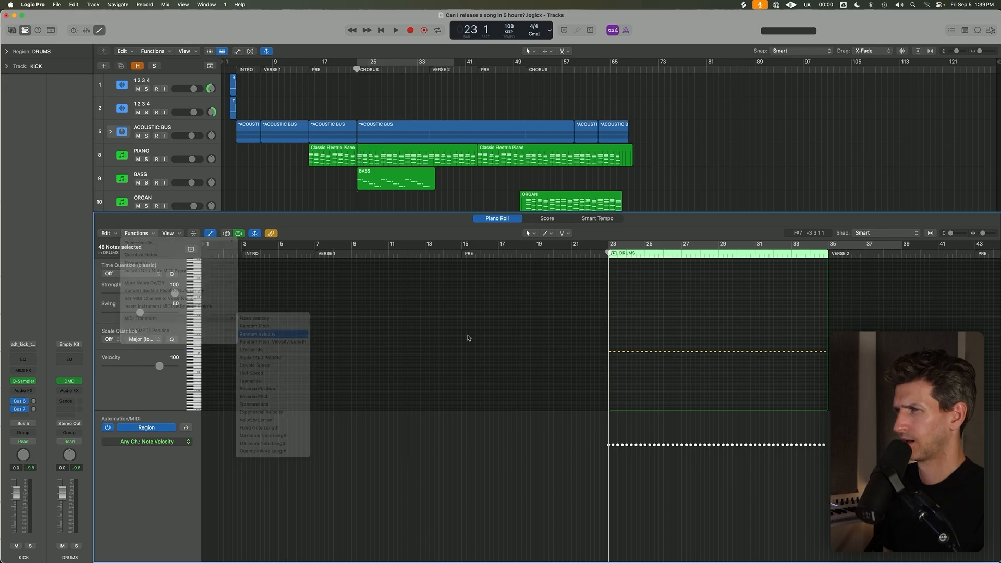
{"action": "mouse_move", "coordinate": [421, 347]}
{"action": "left_mouse_down"}
{"action": "mouse_move", "coordinate": [421, 334]}
{"action": "mouse_move", "coordinate": [423, 357]}
{"action": "left_mouse_up"}
{"action": "left_click", "coordinate": [556, 464]}
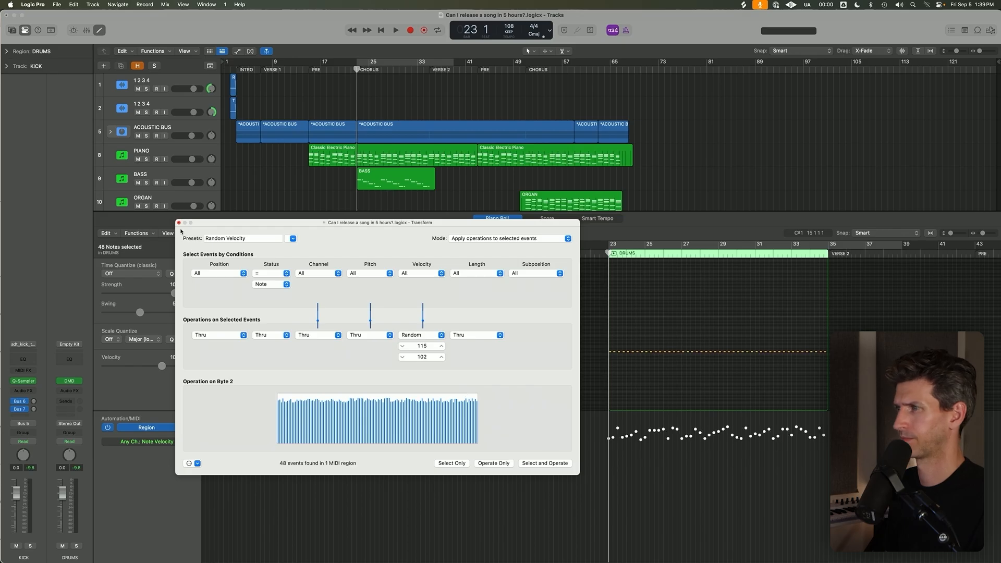
{"action": "left_click", "coordinate": [180, 223]}
{"action": "key", "text": "e"}
Try to replace the kick regions from bar 35 onward with copies of the intro and verse, pre and chorus kick regions.
{"action": "left_click", "coordinate": [371, 326]}
{"action": "left_click_drag", "start_coordinate": [386, 244], "coordinate": [521, 249]}
{"action": "left_click_drag", "start_coordinate": [572, 325], "coordinate": [464, 243]}
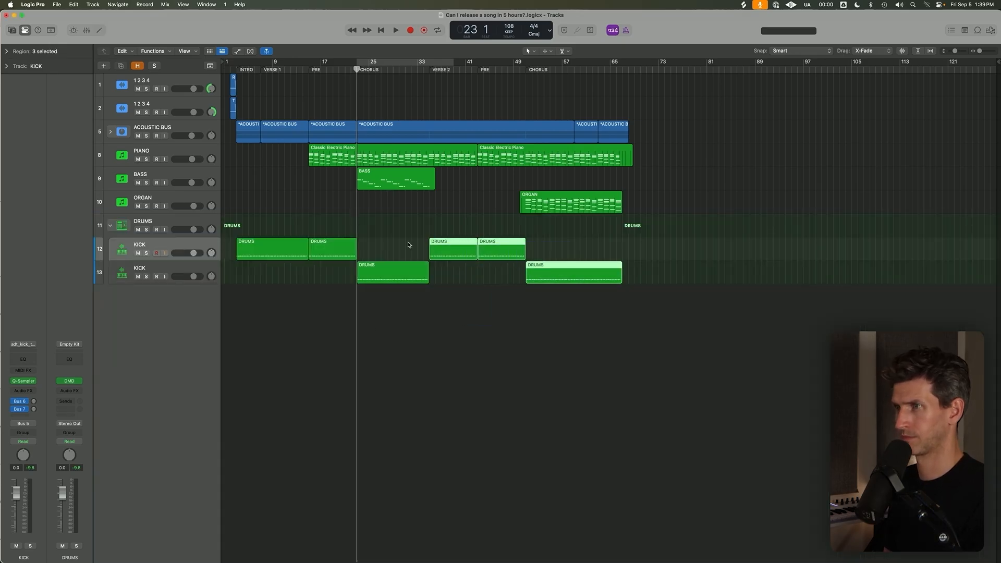
{"action": "key", "text": "Delete"}
{"action": "left_click_drag", "start_coordinate": [433, 315], "coordinate": [465, 248]}
{"action": "left_click", "coordinate": [480, 317]}
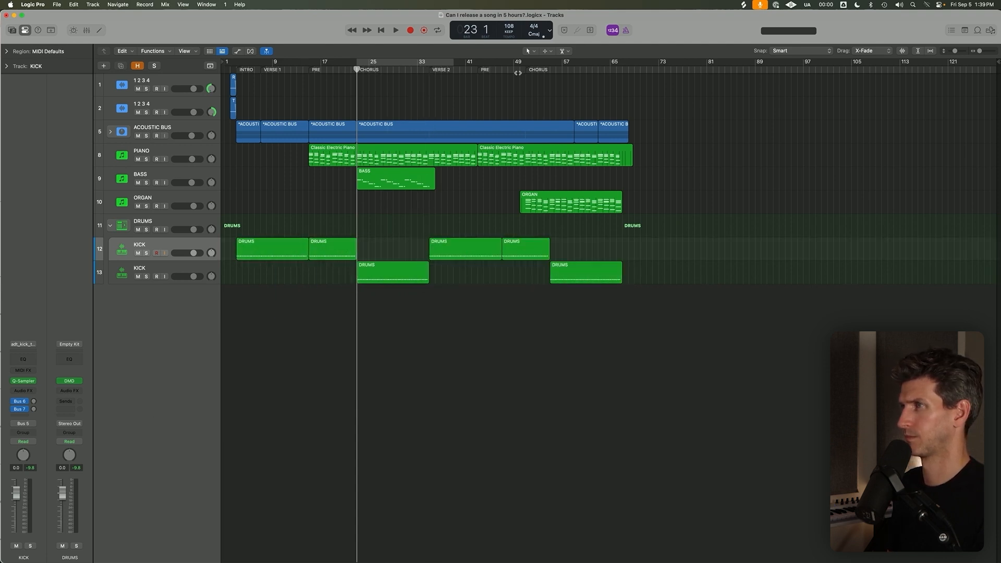
Split the upper KICK track's intro and verse region at the start of verse 1, bar 7.
{"action": "left_click", "coordinate": [526, 68]}
{"action": "left_click", "coordinate": [308, 69]}
{"action": "left_click_drag", "start_coordinate": [429, 69], "coordinate": [483, 69]}
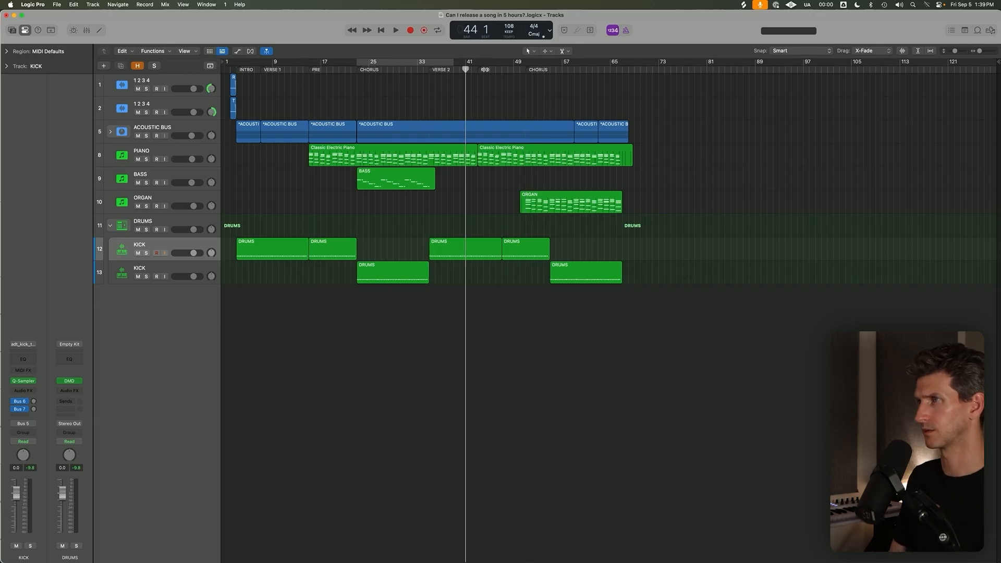
{"action": "left_click", "coordinate": [525, 69]}
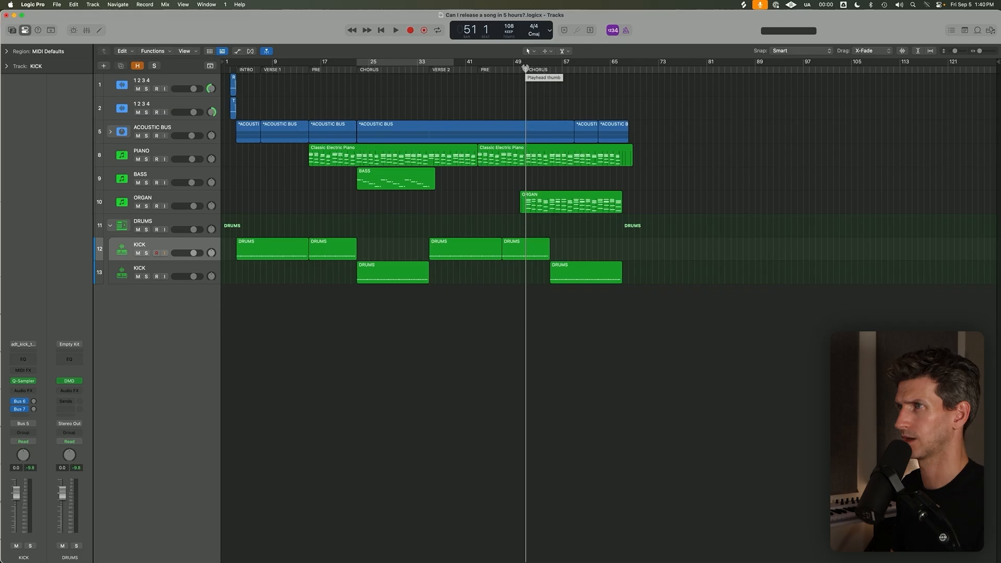
{"action": "left_click_drag", "start_coordinate": [267, 68], "coordinate": [260, 69]}
{"action": "right_click", "coordinate": [260, 254]}
Delete the kick regions after bar 35 and copy the verse 1, pre and chorus kick regions there, aligned to the section markers.
{"action": "left_click_drag", "start_coordinate": [637, 329], "coordinate": [429, 238]}
{"action": "key", "text": "Delete"}
{"action": "left_click_drag", "start_coordinate": [432, 324], "coordinate": [454, 248]}
{"action": "left_click", "coordinate": [508, 316]}
{"action": "left_click_drag", "start_coordinate": [508, 318], "coordinate": [458, 251]}
{"action": "left_click", "coordinate": [528, 69]}
{"action": "left_click", "coordinate": [590, 297]}
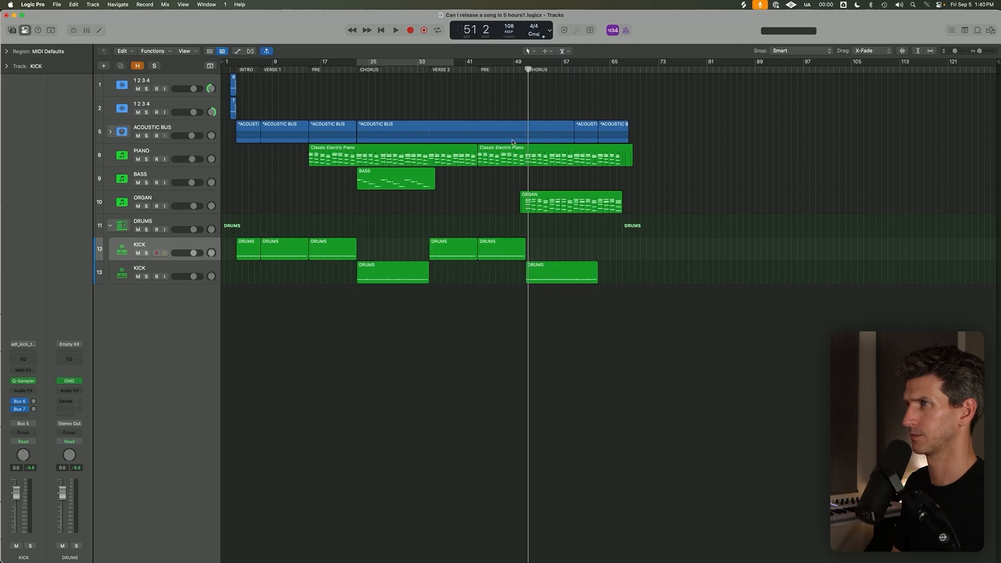
{"action": "left_click", "coordinate": [526, 70]}
Play the arrangement from the start to hear the kick in the intro.
{"action": "left_click", "coordinate": [229, 62]}
{"action": "key", "text": "space"}
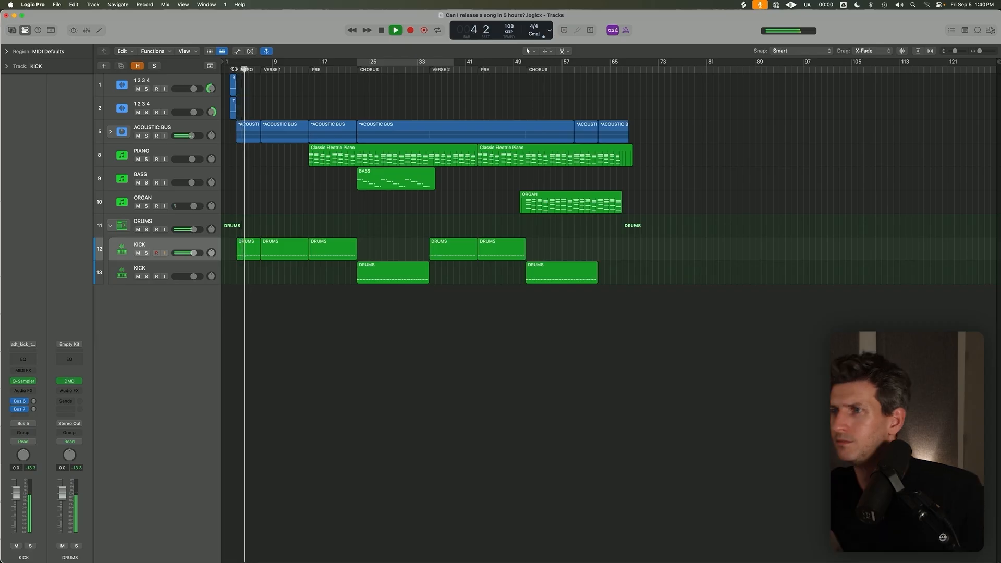
{"action": "scroll", "coordinate": [234, 175], "scroll_direction": "up", "scroll_amount": 5}
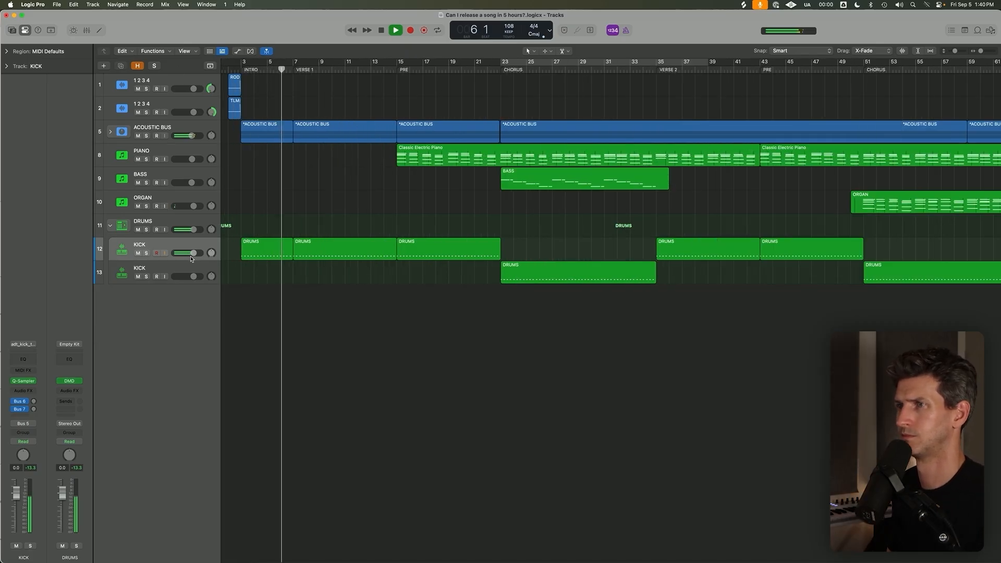
{"action": "key", "text": "space"}
Add a Channel EQ with a high cut at 790 Hz to the soloed upper KICK track and lower its volume to -3.7 dB.
{"action": "left_click", "coordinate": [162, 245]}
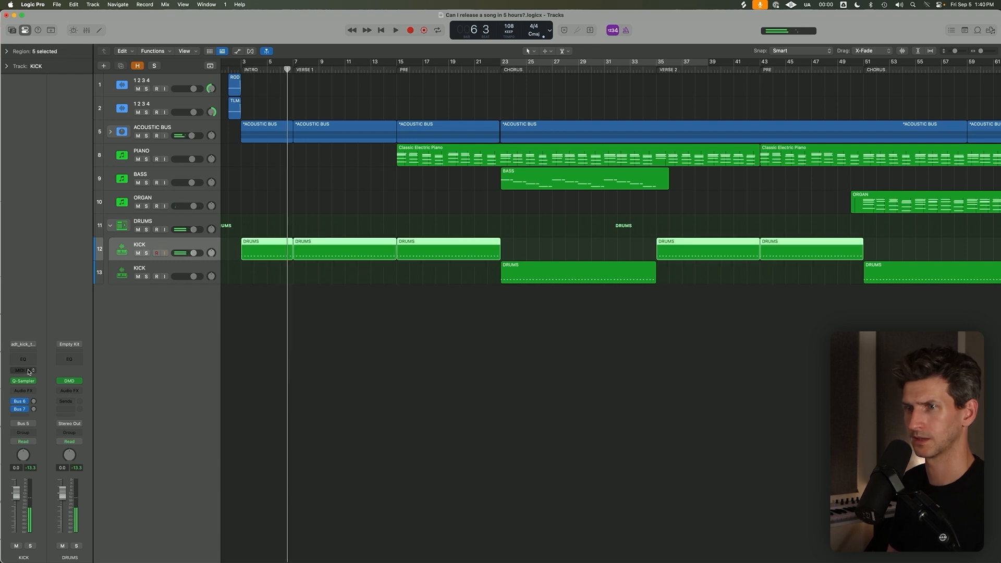
{"action": "left_click", "coordinate": [23, 360]}
{"action": "left_click_drag", "start_coordinate": [668, 265], "coordinate": [668, 316]}
{"action": "key", "text": "space"}
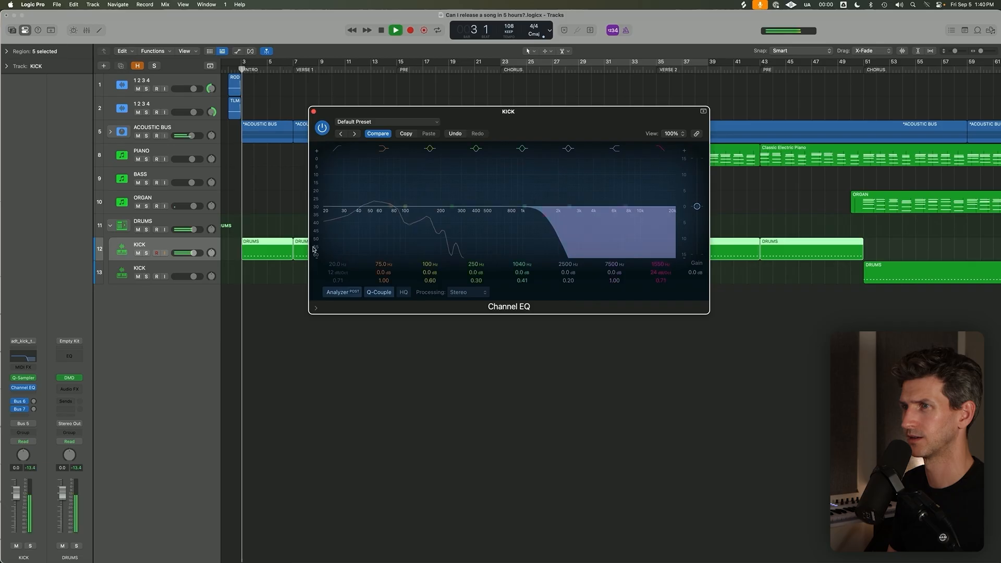
{"action": "key", "text": "s"}
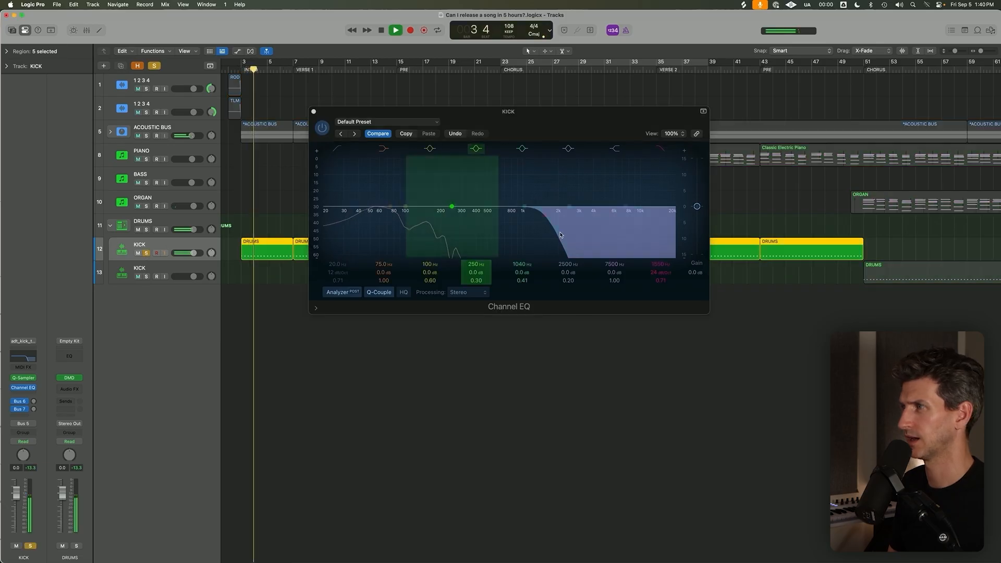
{"action": "left_click_drag", "start_coordinate": [661, 264], "coordinate": [662, 279]}
{"action": "left_click_drag", "start_coordinate": [193, 253], "coordinate": [189, 253]}
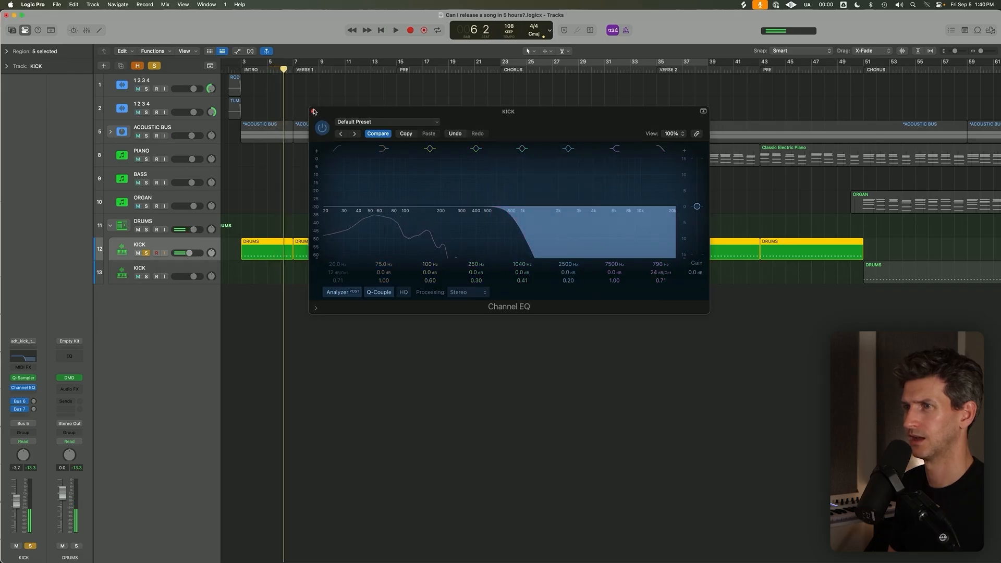
{"action": "left_click", "coordinate": [314, 111]}
Solo the lower KICK track as well and compare both kicks by playing the chorus start and the lead-in from bar 20.
{"action": "left_click", "coordinate": [200, 265]}
{"action": "left_click", "coordinate": [146, 277]}
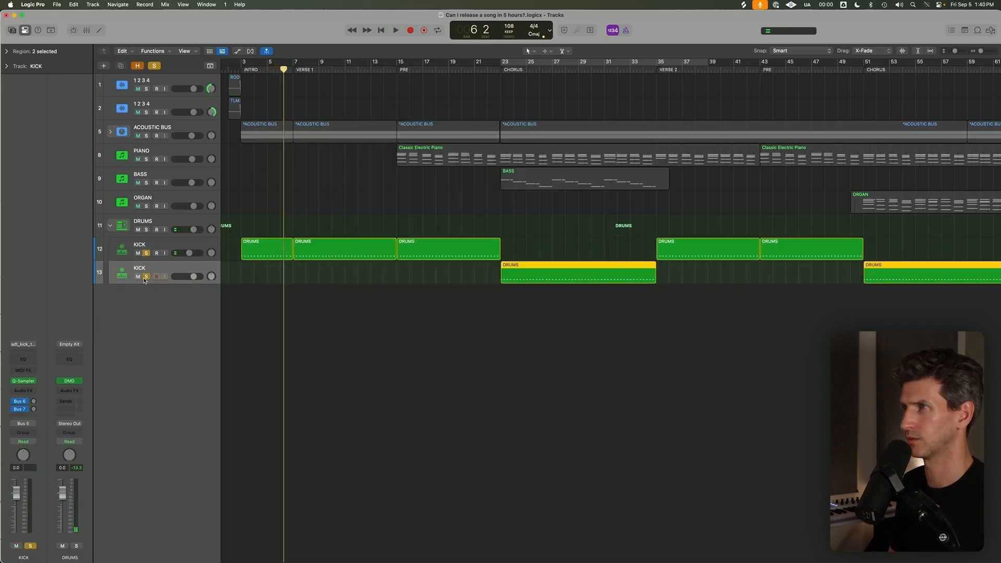
{"action": "left_click", "coordinate": [500, 71]}
{"action": "key", "text": "space"}
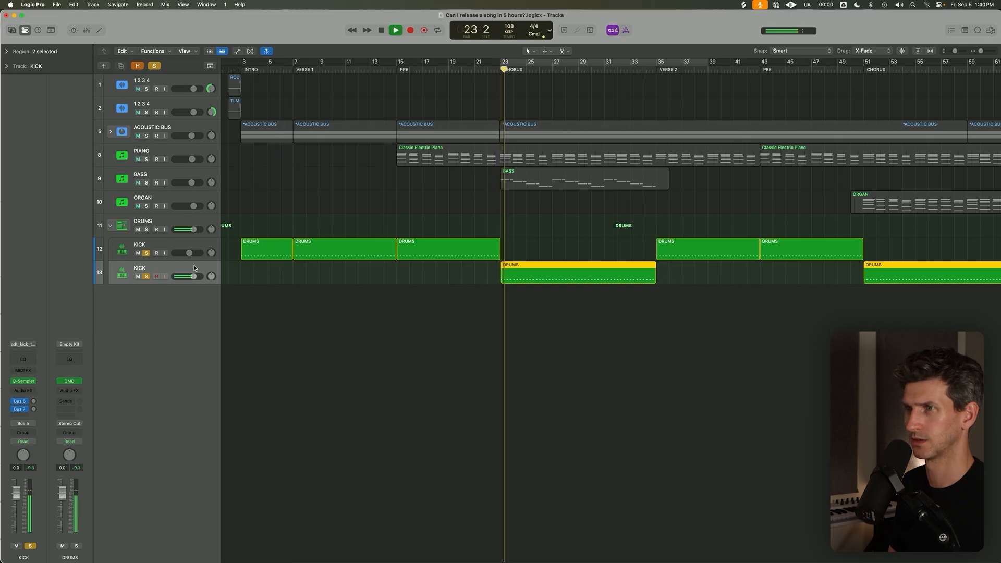
{"action": "key", "text": "space"}
{"action": "left_click", "coordinate": [461, 202]}
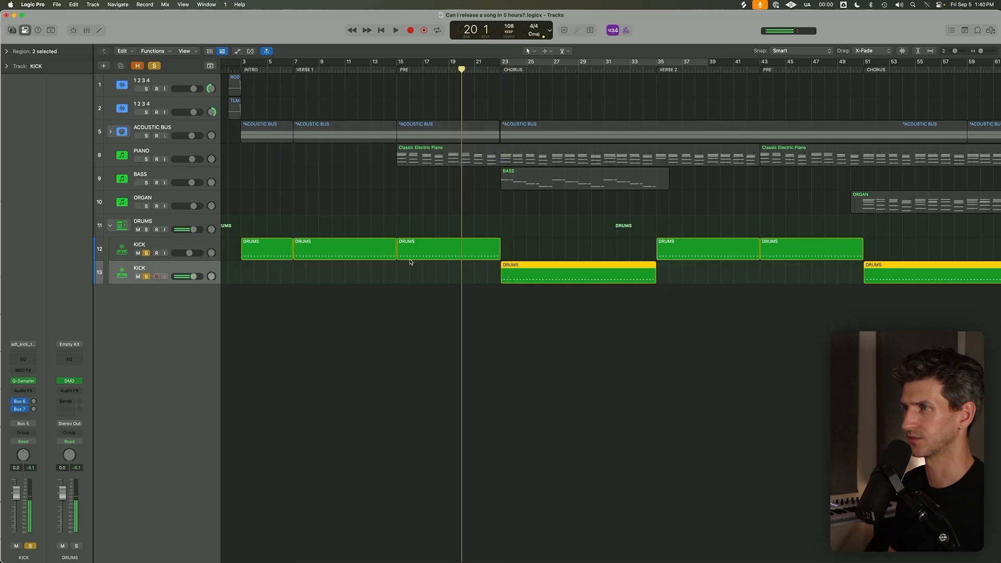
{"action": "key", "text": "space"}
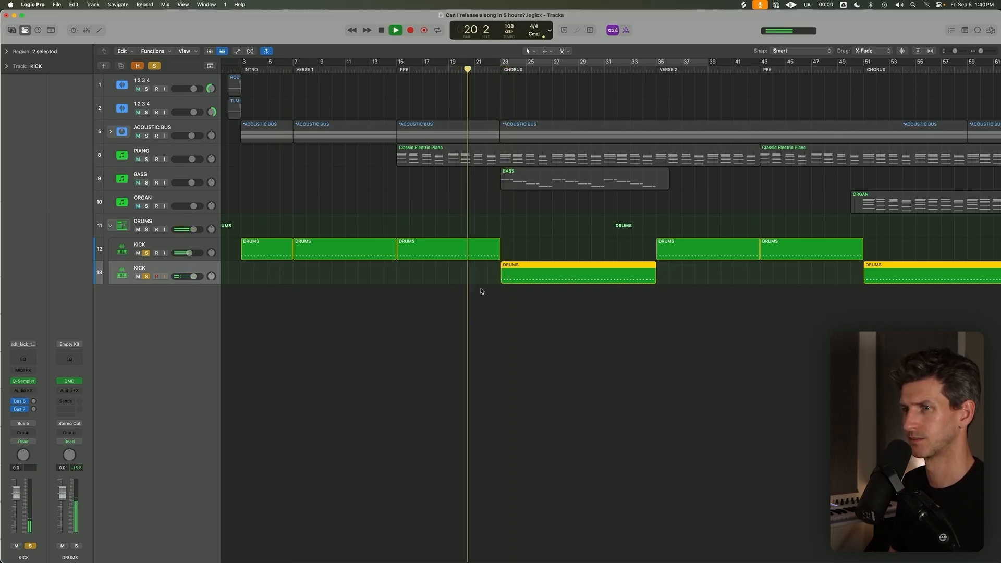
Add the ACOUSTIC BUS, PIANO and BASS tracks to the solo and listen to the kicks through the transition into the chorus.
{"action": "left_click", "coordinate": [146, 135]}
{"action": "left_click", "coordinate": [147, 159]}
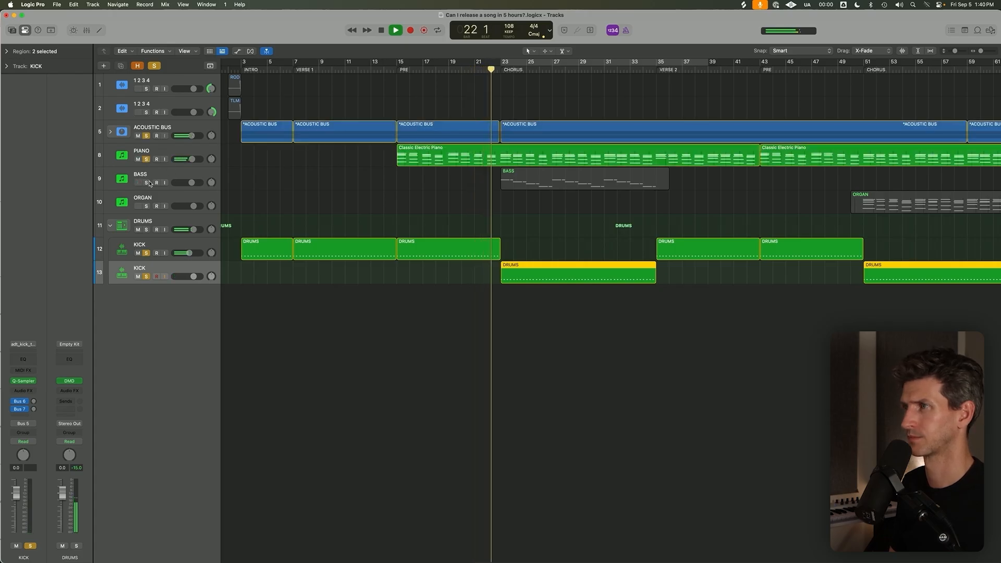
{"action": "left_click", "coordinate": [147, 182]}
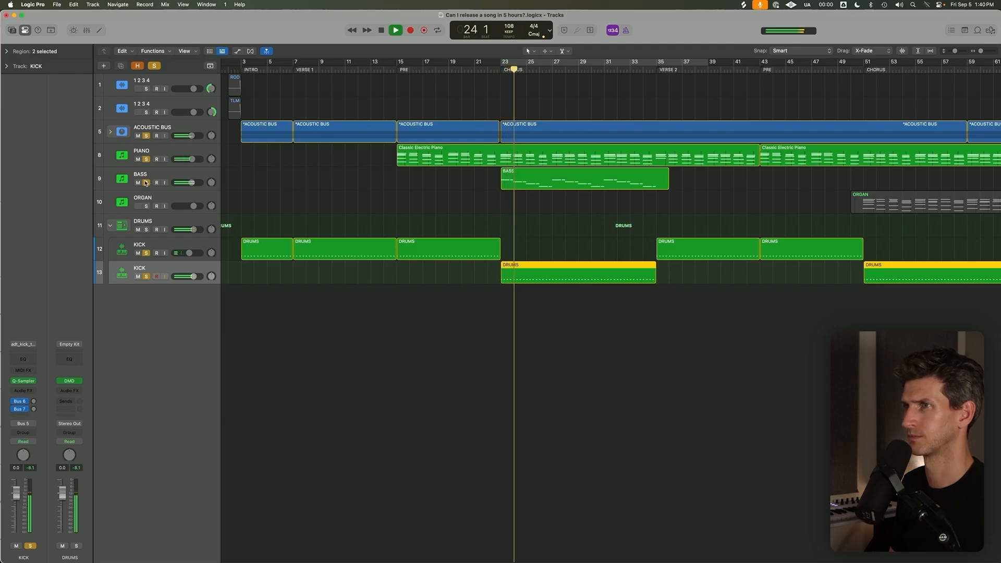
{"action": "key", "text": "space"}
Clear all track solos and lower the volume of the lower KICK track slightly.
{"action": "left_click", "coordinate": [153, 65]}
{"action": "left_click", "coordinate": [229, 266]}
{"action": "left_click_drag", "start_coordinate": [194, 276], "coordinate": [191, 276]}
Place the playhead at the chorus start, bar 23, and add three audio tracks named SNAP, CLAP and SHAKER.
{"action": "left_click", "coordinate": [197, 218]}
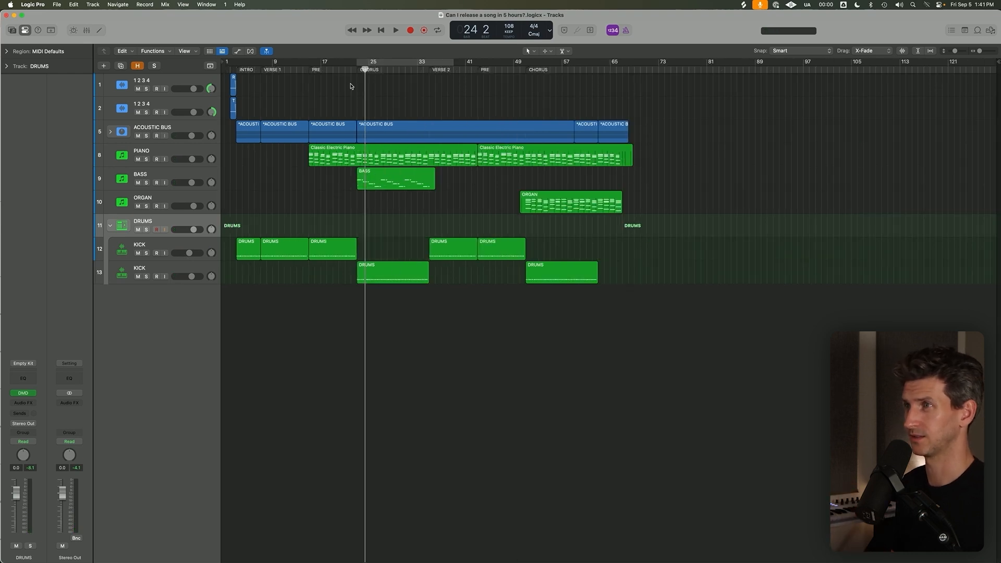
{"action": "left_click", "coordinate": [357, 67]}
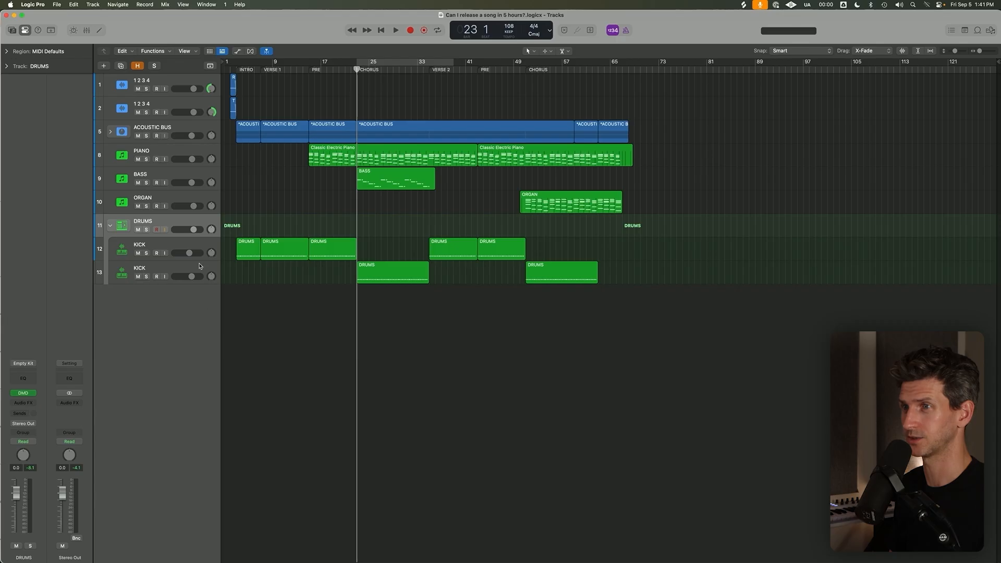
{"action": "left_click", "coordinate": [93, 4]}
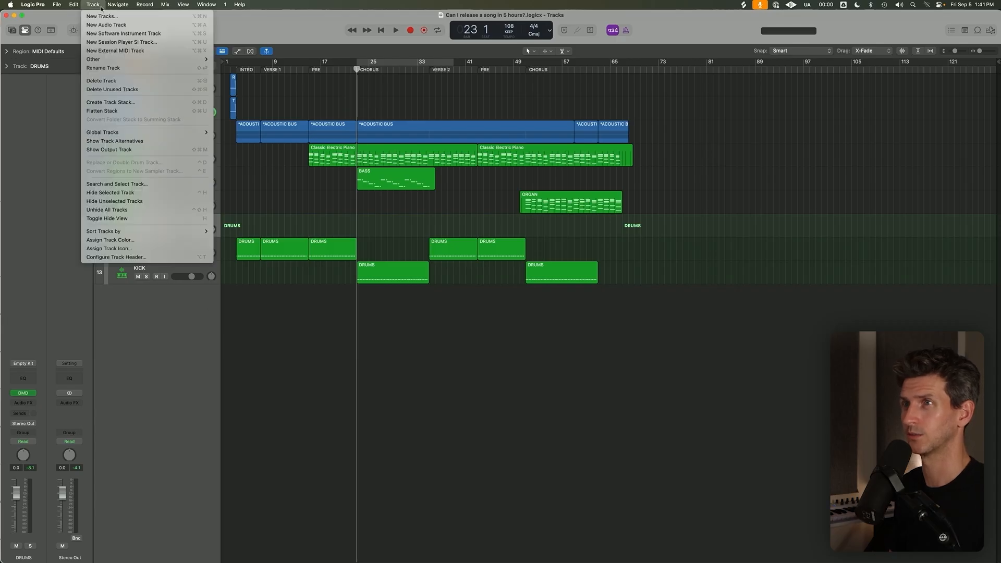
{"action": "left_click", "coordinate": [125, 25]}
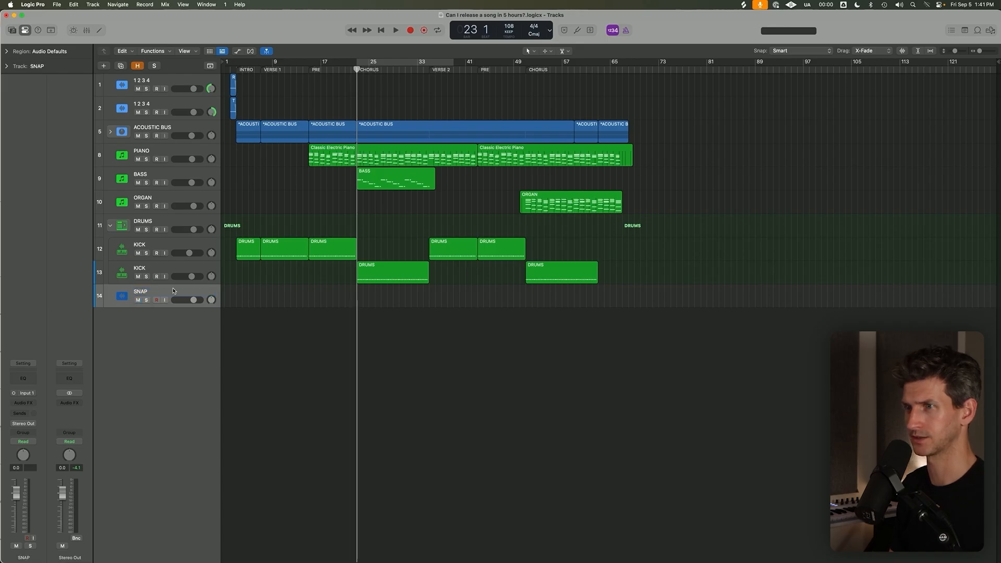
{"action": "key", "text": "super+d"}
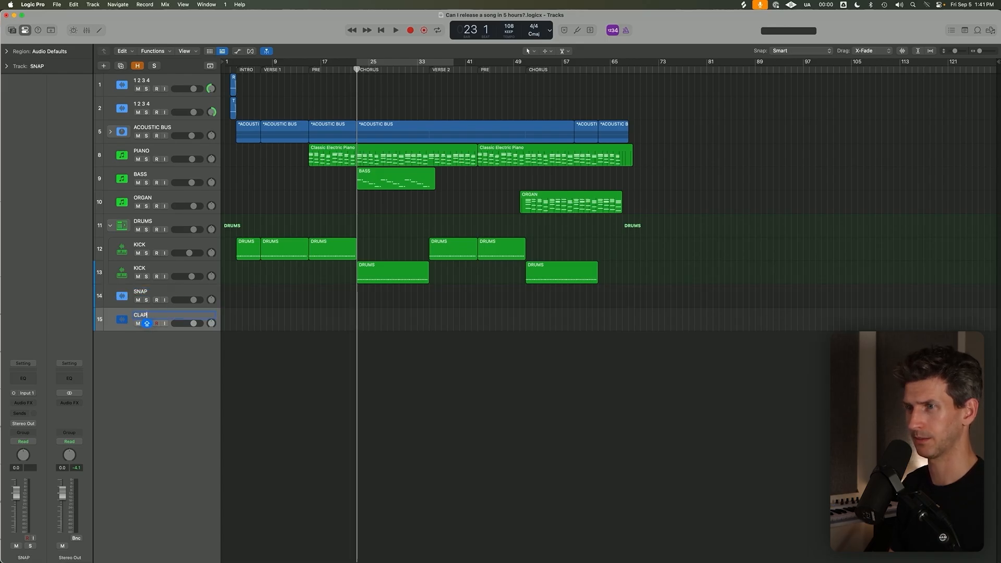
{"action": "key", "text": "super+d"}
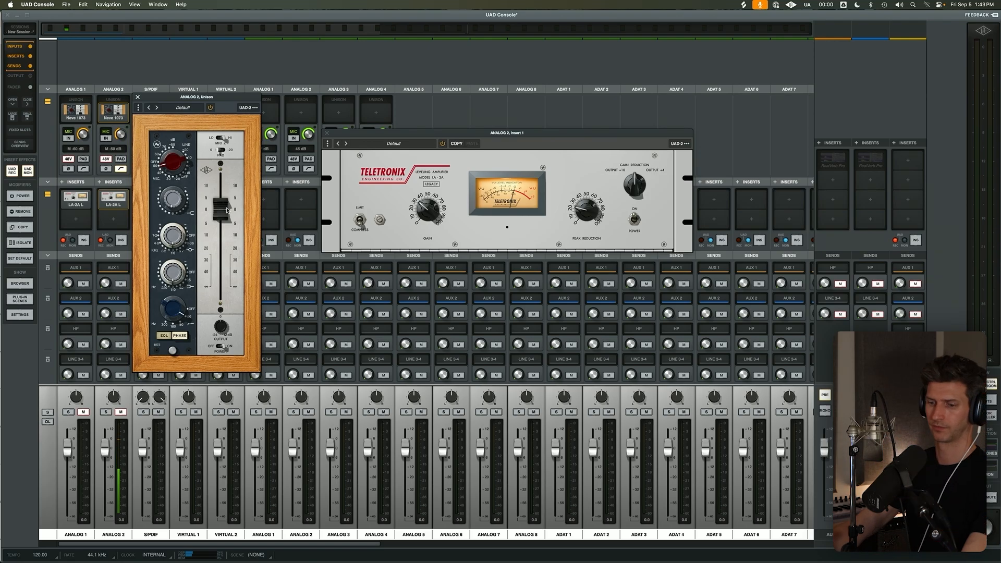
Switch to Logic Pro, record snaps on the SNAP track over the chorus and trim the take to end at bar 35.
{"action": "key", "text": "super+Tab"}
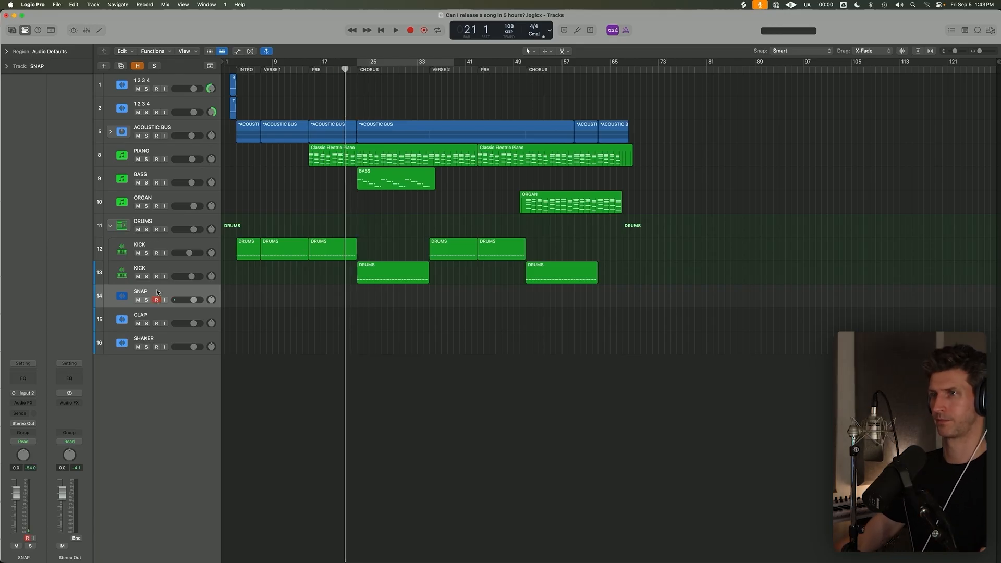
{"action": "key", "text": "r"}
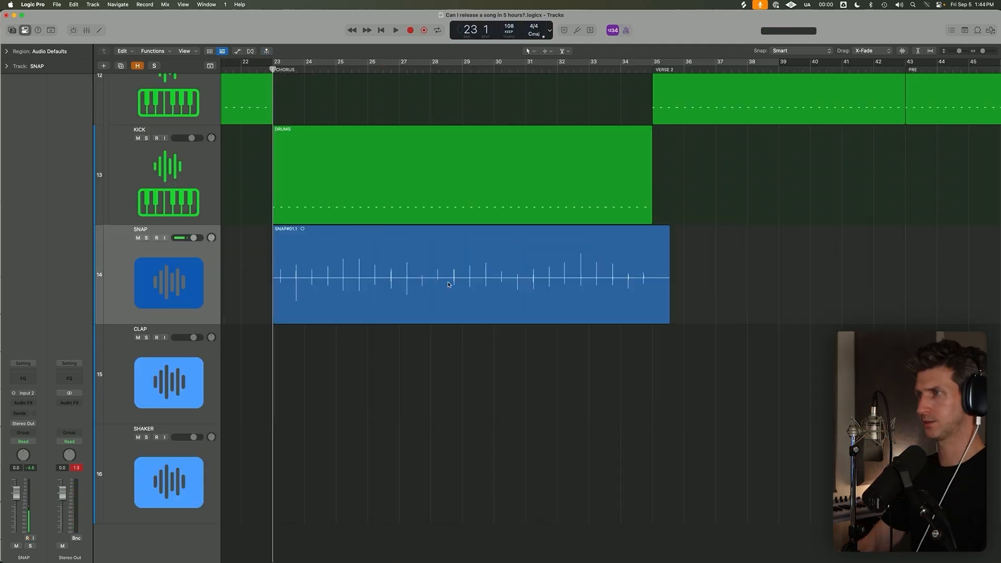
{"action": "scroll", "coordinate": [448, 285], "scroll_direction": "down", "scroll_amount": 1}
{"action": "left_click", "coordinate": [449, 284]}
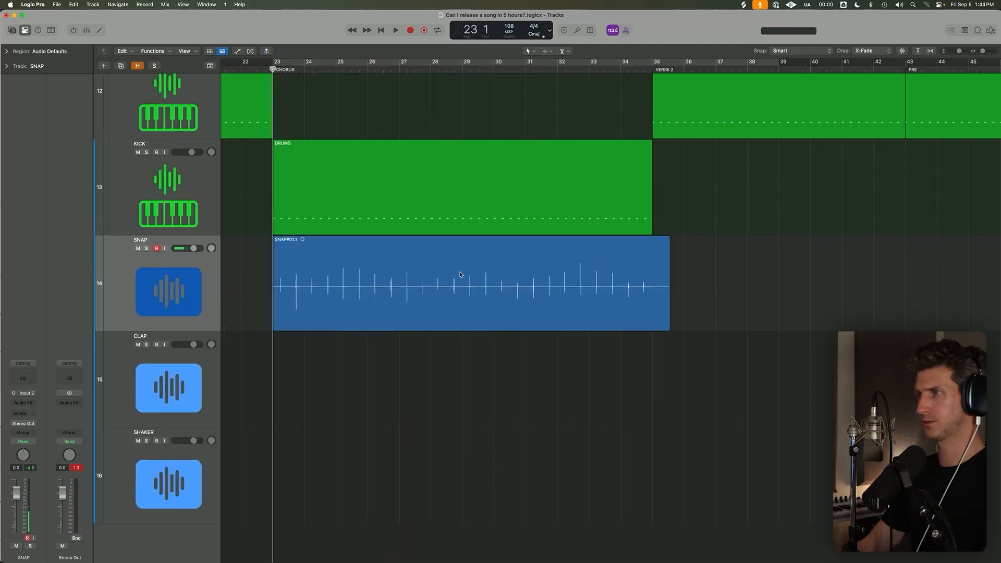
{"action": "right_click", "coordinate": [651, 275]}
{"action": "key", "text": "Delete"}
Examine the timing of the recorded snaps against the grid in the audio editor.
{"action": "left_click", "coordinate": [443, 315]}
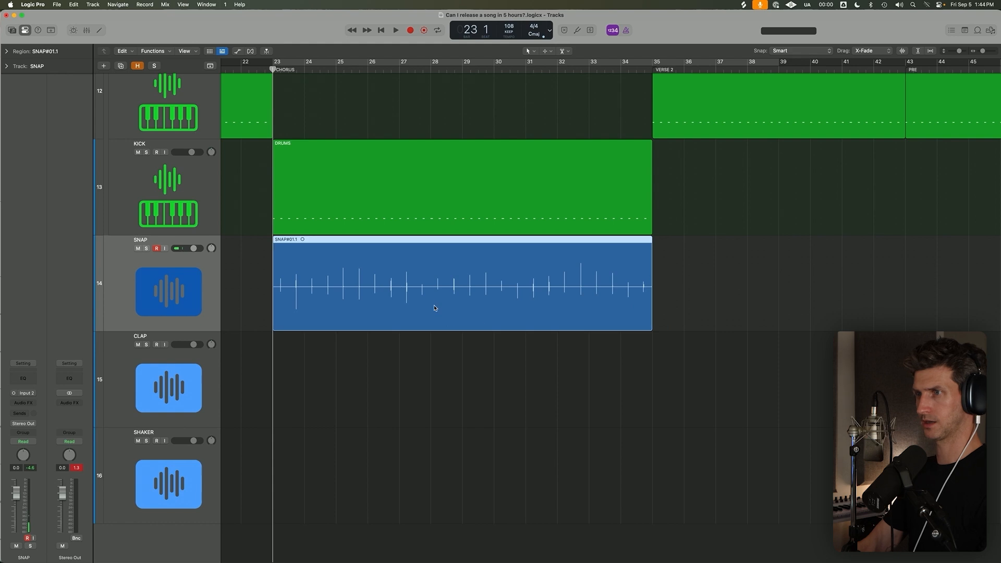
{"action": "double_click", "coordinate": [443, 314]}
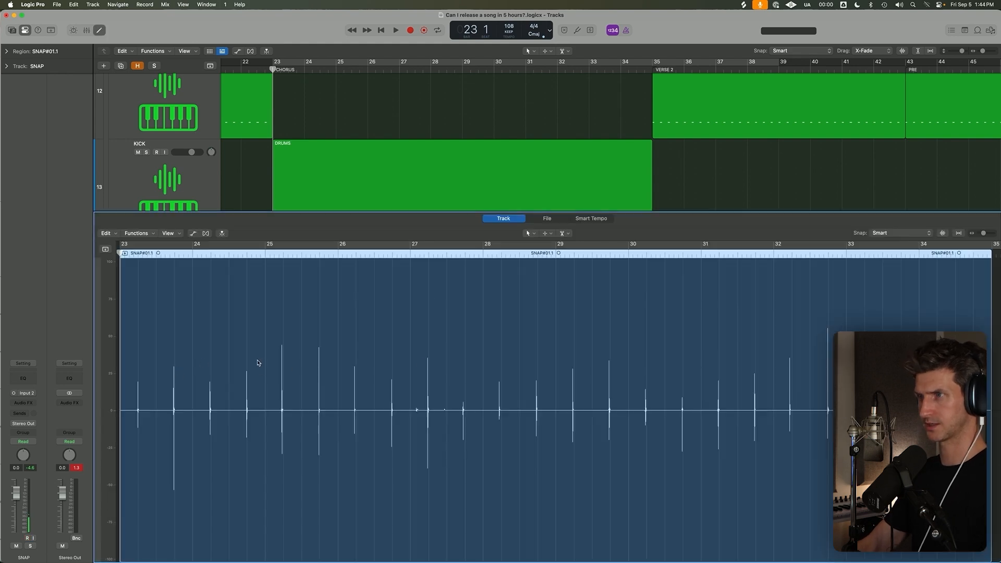
{"action": "key", "text": "e"}
Try to record claps on the CLAP track from the chorus start with Input 1 and delete the take.
{"action": "left_click", "coordinate": [163, 428]}
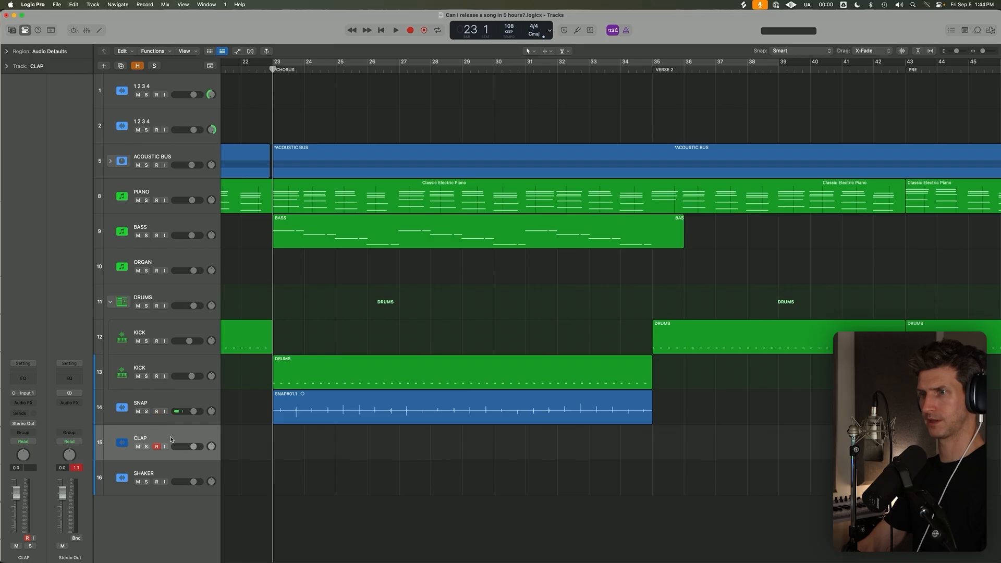
{"action": "key", "text": "super+Up"}
{"action": "key", "text": "super+Up"}
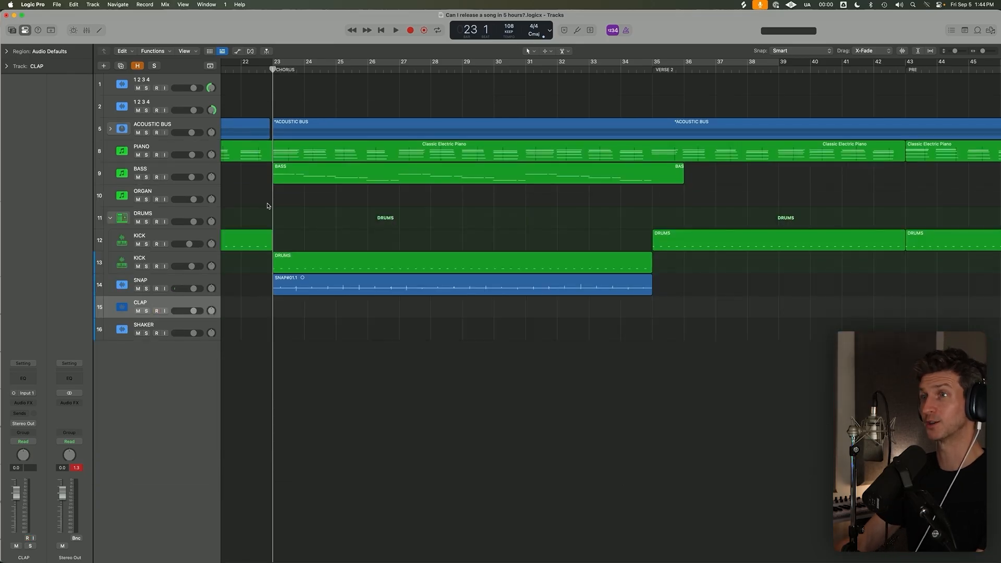
{"action": "key", "text": "super+Down"}
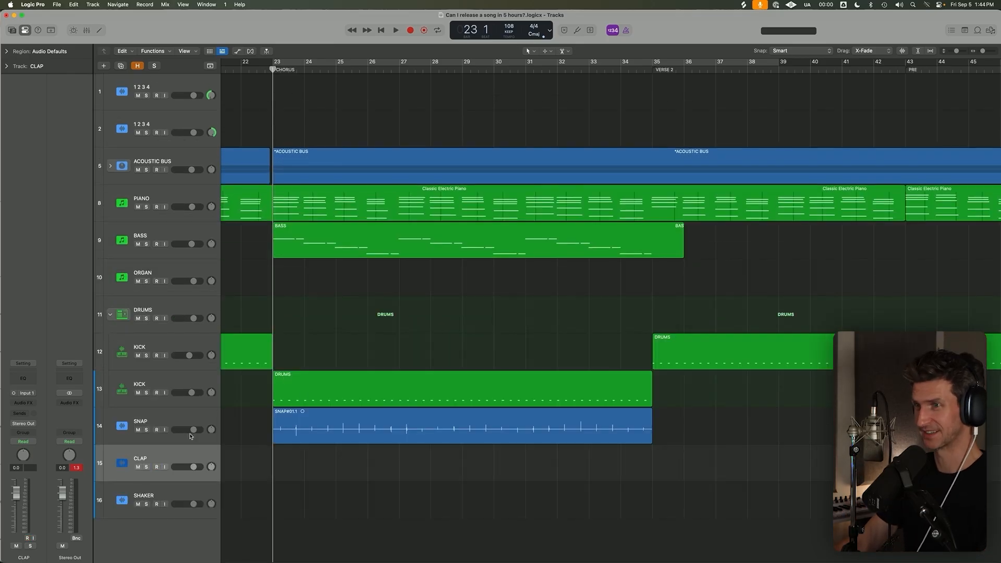
{"action": "key", "text": "r"}
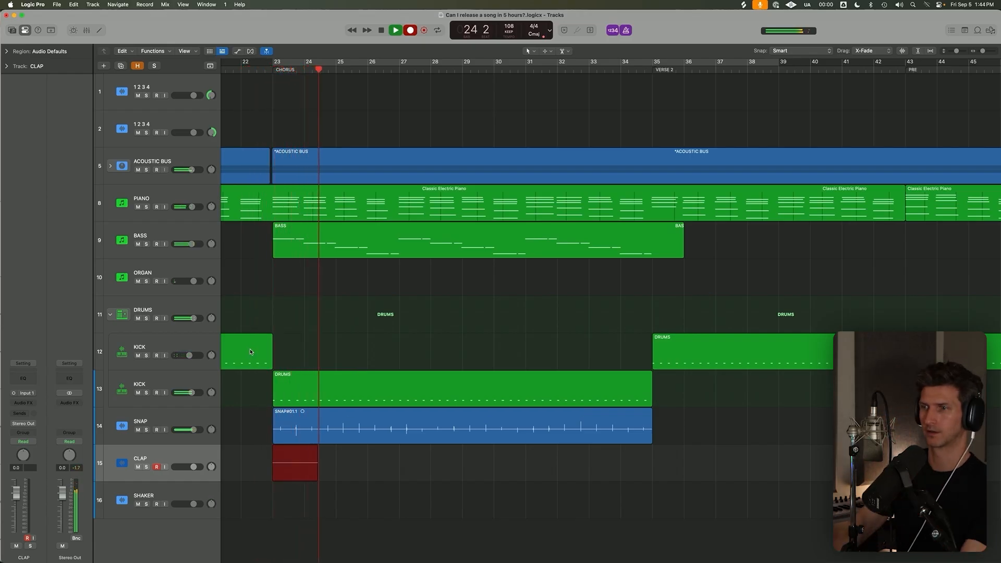
{"action": "key", "text": "space"}
{"action": "left_click_drag", "start_coordinate": [386, 463], "coordinate": [311, 487]}
{"action": "key", "text": "BackSpace"}
{"action": "key", "text": "Return"}
{"action": "key", "text": "super+Left"}
{"action": "key", "text": "super+Up"}
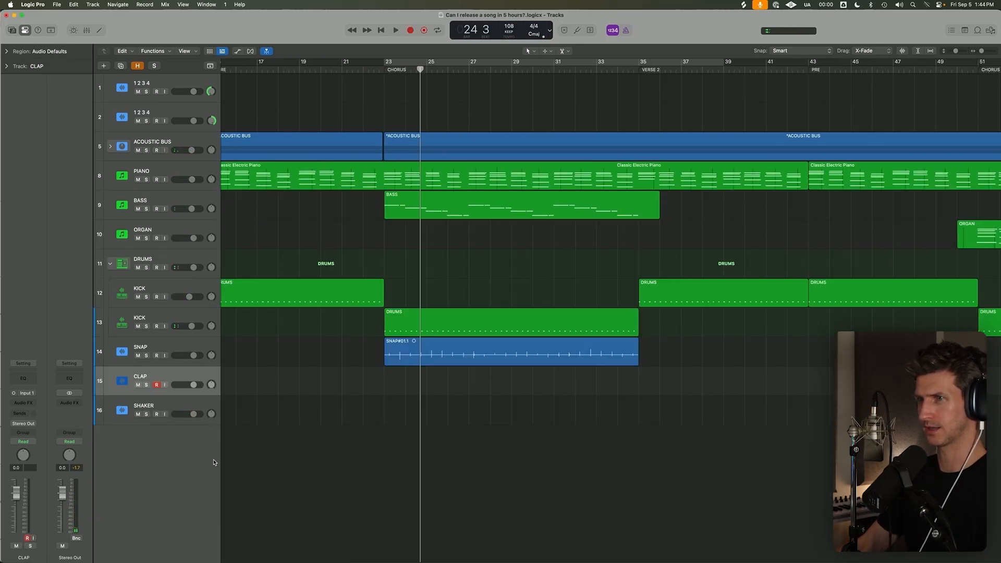
Set the CLAP track's input to Input 2 and record claps over the chorus starting at bar 23.
{"action": "key", "text": "super+Left"}
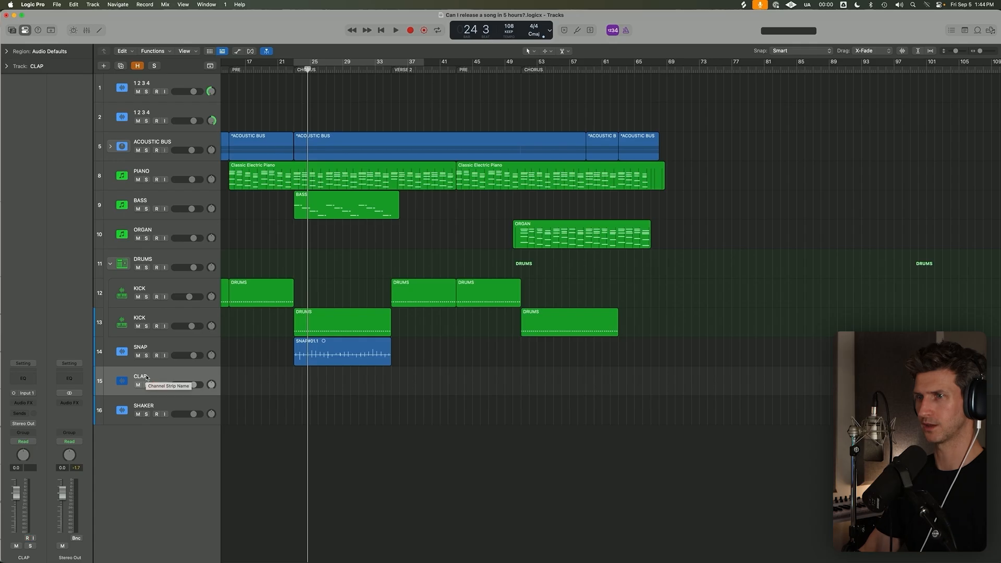
{"action": "left_click", "coordinate": [26, 393]}
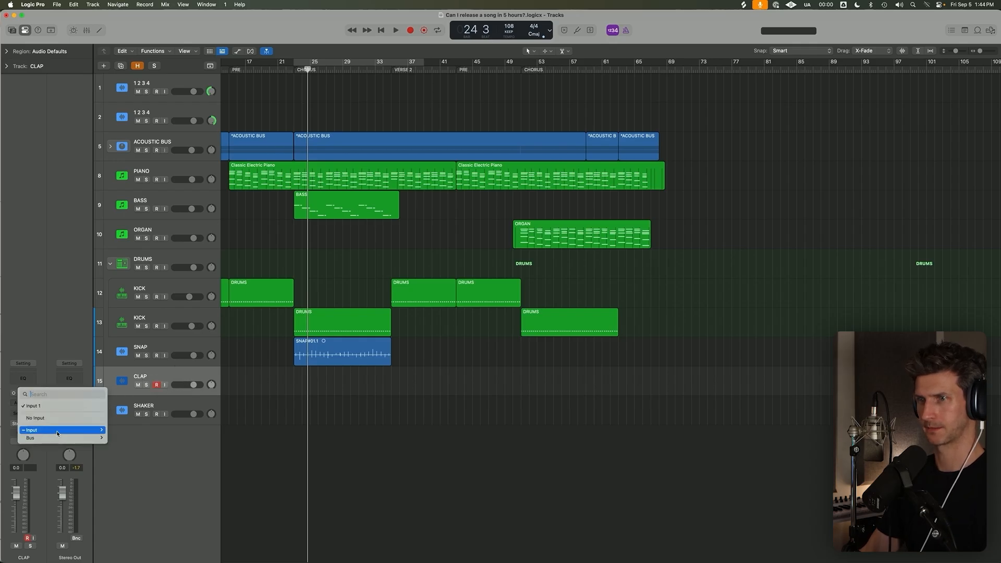
{"action": "mouse_move", "coordinate": [55, 432]}
{"action": "left_click", "coordinate": [204, 405]}
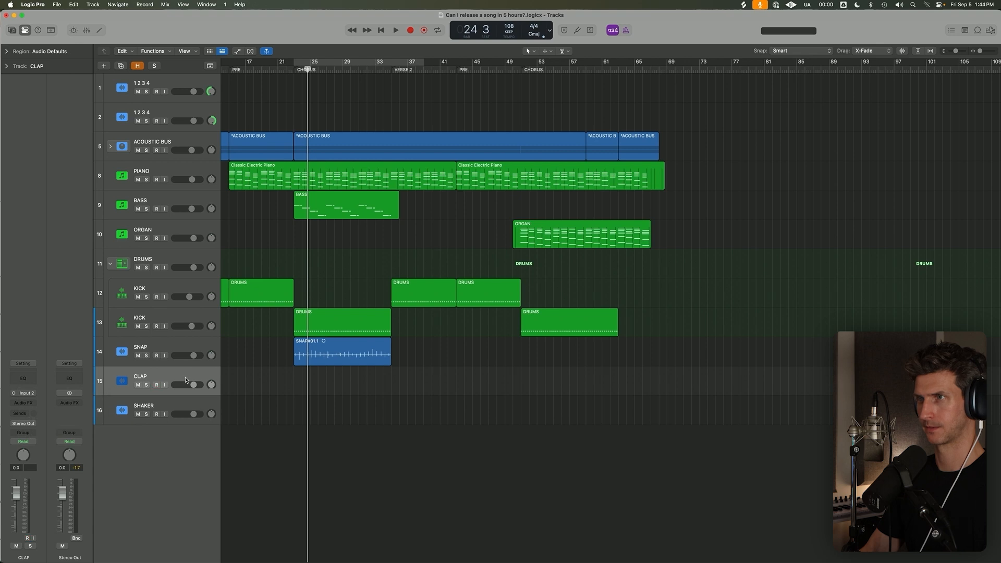
{"action": "key", "text": "c"}
{"action": "key", "text": "r"}
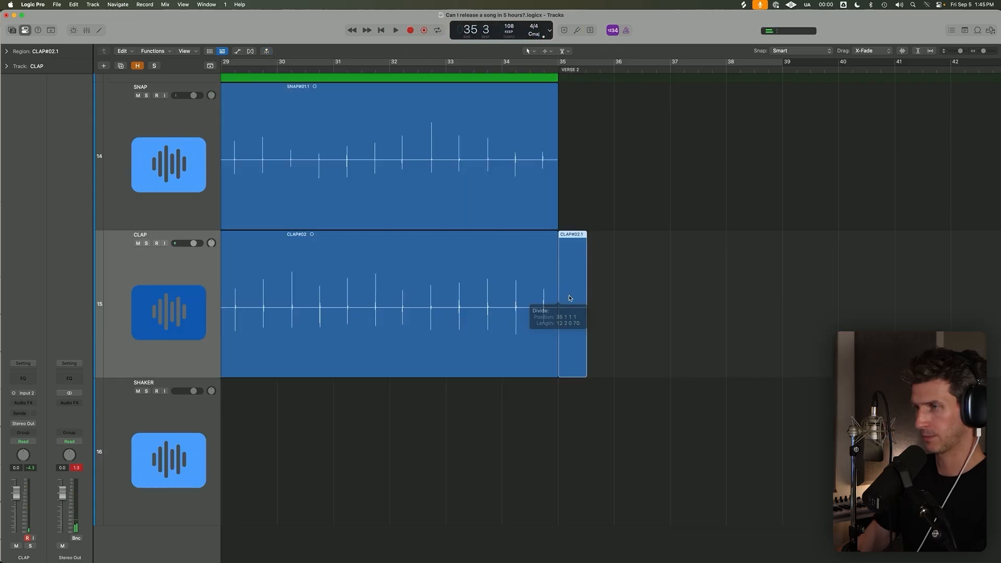
Trim the recorded clap take so it ends with the snap region at bar 35.
{"action": "key", "text": "Delete"}
{"action": "scroll", "coordinate": [439, 386], "scroll_direction": "down", "scroll_amount": 5}
{"action": "scroll", "coordinate": [440, 386], "scroll_direction": "down", "scroll_amount": 5}
{"action": "left_click", "coordinate": [313, 428]}
{"action": "left_click_drag", "start_coordinate": [271, 381], "coordinate": [284, 406]}
{"action": "scroll", "coordinate": [270, 396], "scroll_direction": "down", "scroll_amount": 4}
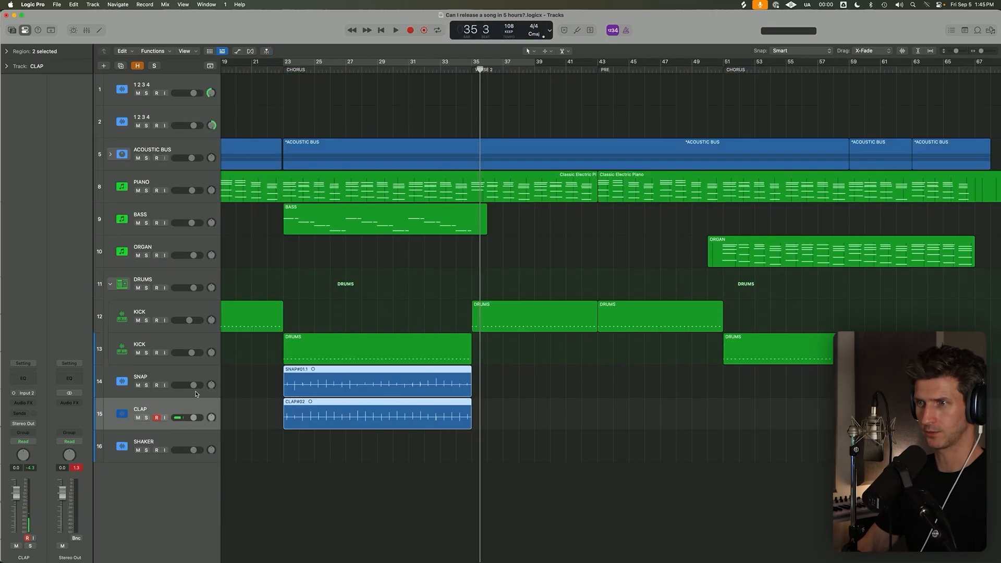
Set the SHAKER track's input to Input 2 and enable cycle mode from the chorus start at bar 23.
{"action": "left_click", "coordinate": [160, 443]}
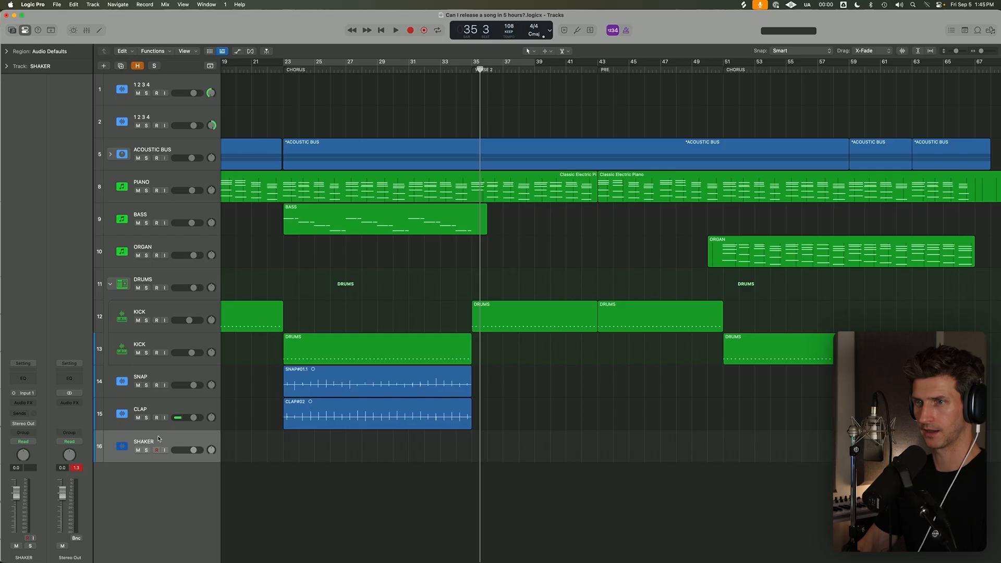
{"action": "left_click", "coordinate": [26, 395]}
{"action": "mouse_move", "coordinate": [57, 430]}
{"action": "left_click", "coordinate": [121, 446]}
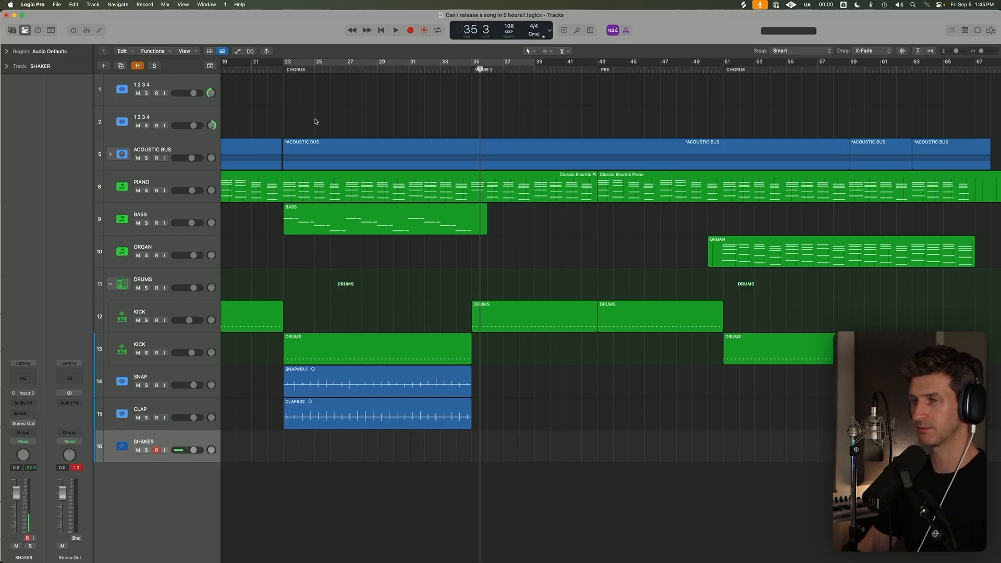
{"action": "key", "text": "c"}
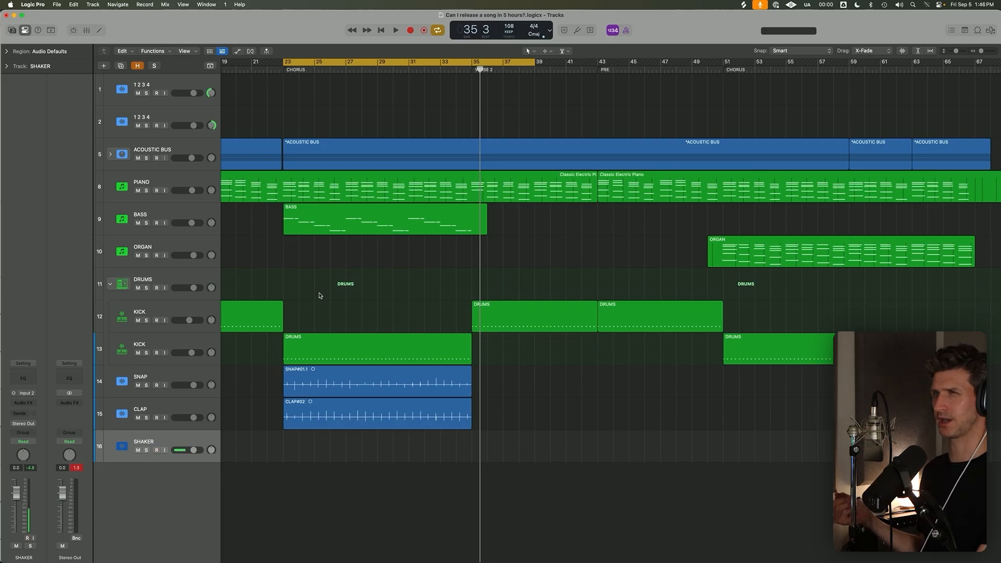
Preview the chorus, try a first shaker recording up to bar 33, and delete the recorded audio file.
{"action": "key", "text": "space"}
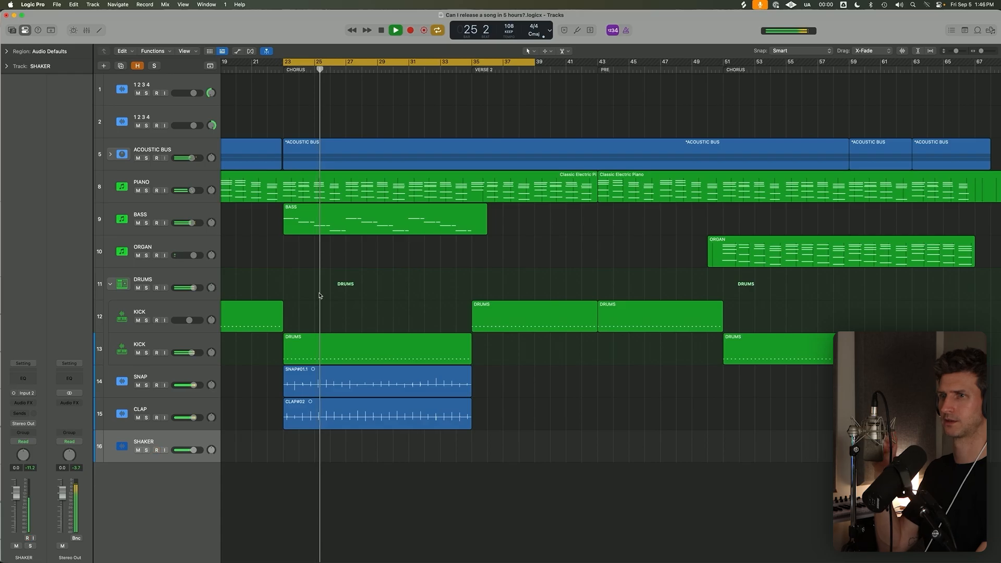
{"action": "key", "text": "space"}
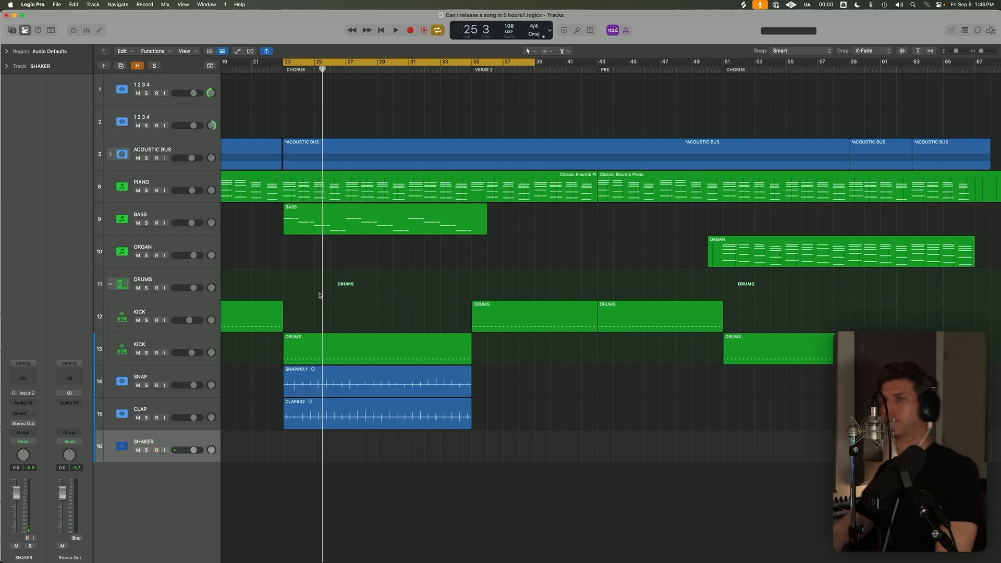
{"action": "key", "text": "r"}
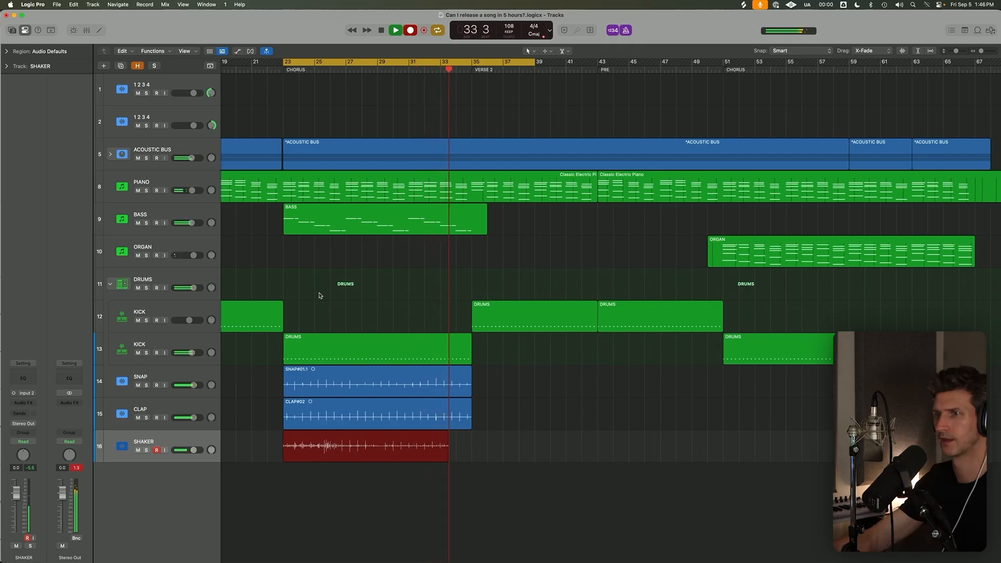
{"action": "key", "text": "space"}
{"action": "key", "text": "Delete"}
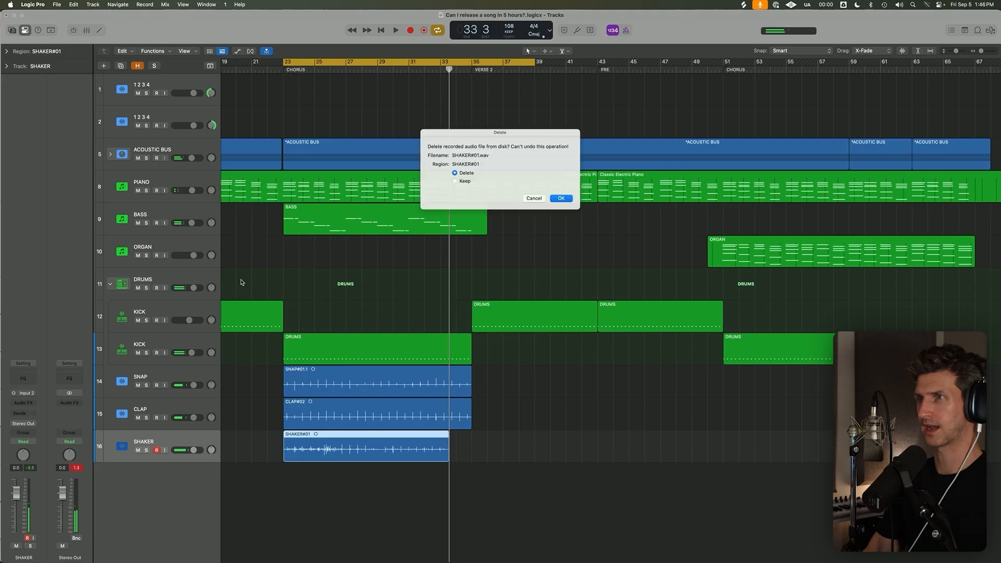
{"action": "key", "text": "Return"}
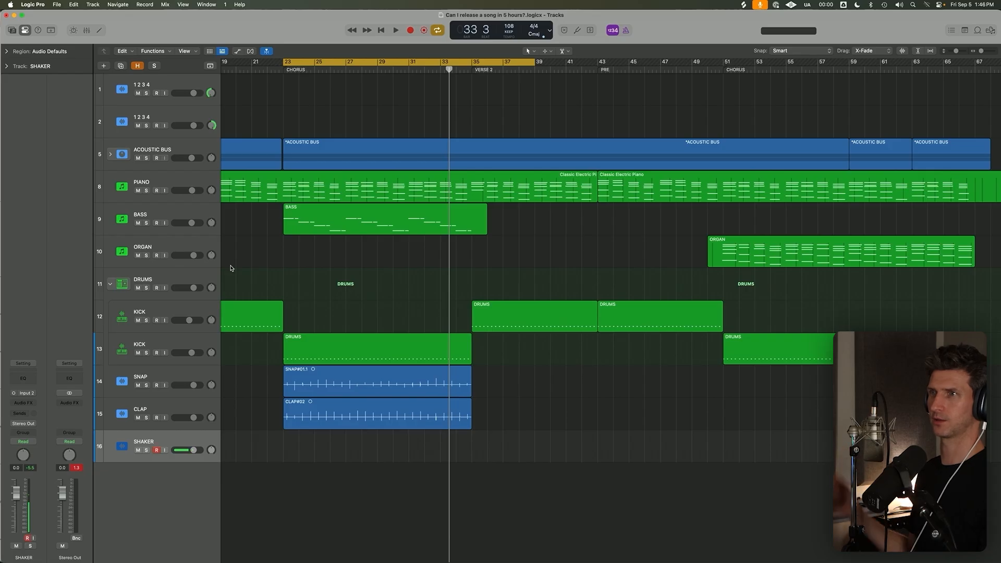
Try a second, short shaker take from bar 23 and delete it.
{"action": "key", "text": "r"}
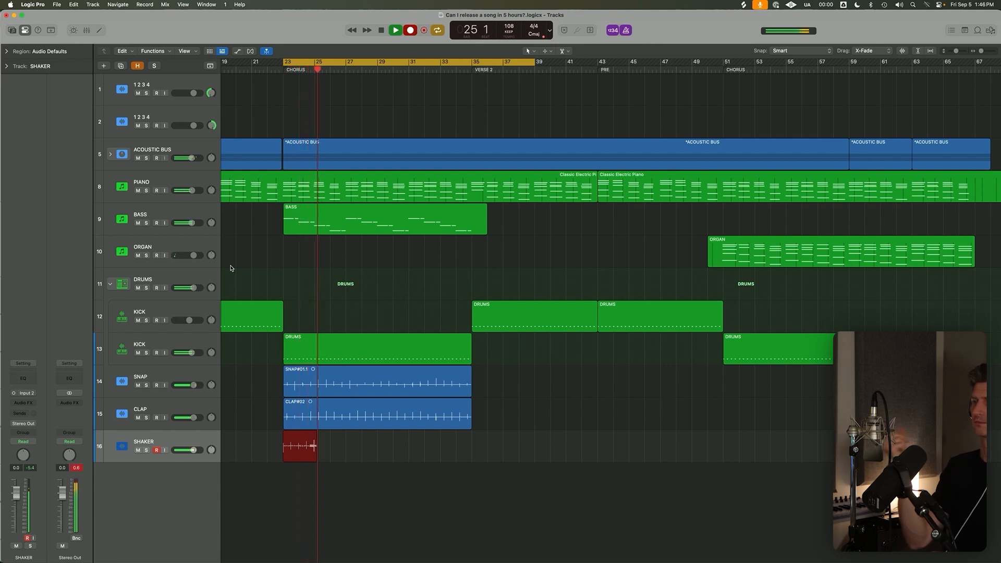
{"action": "key", "text": "space"}
{"action": "key", "text": "space"}
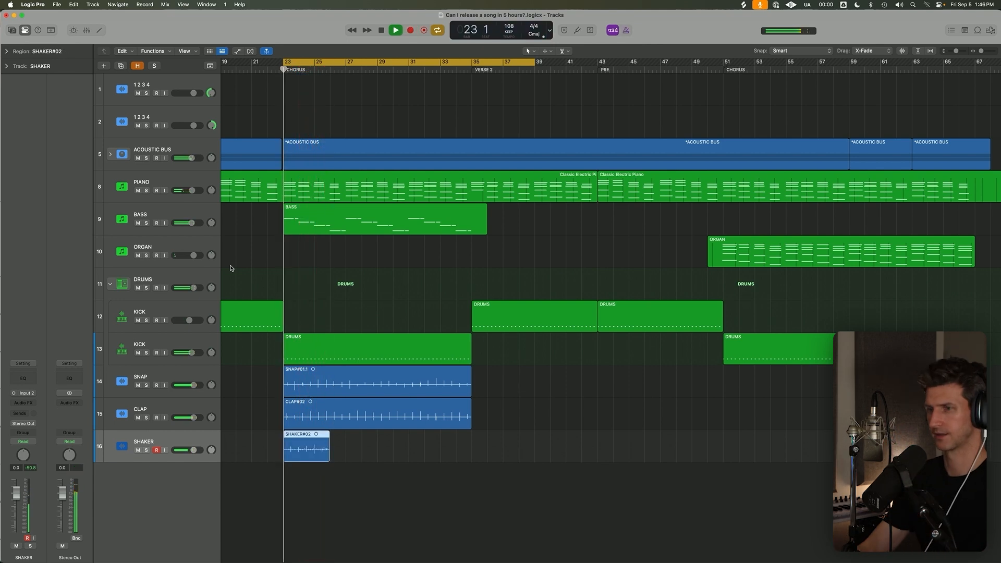
{"action": "key", "text": "BackSpace"}
{"action": "key", "text": "Return"}
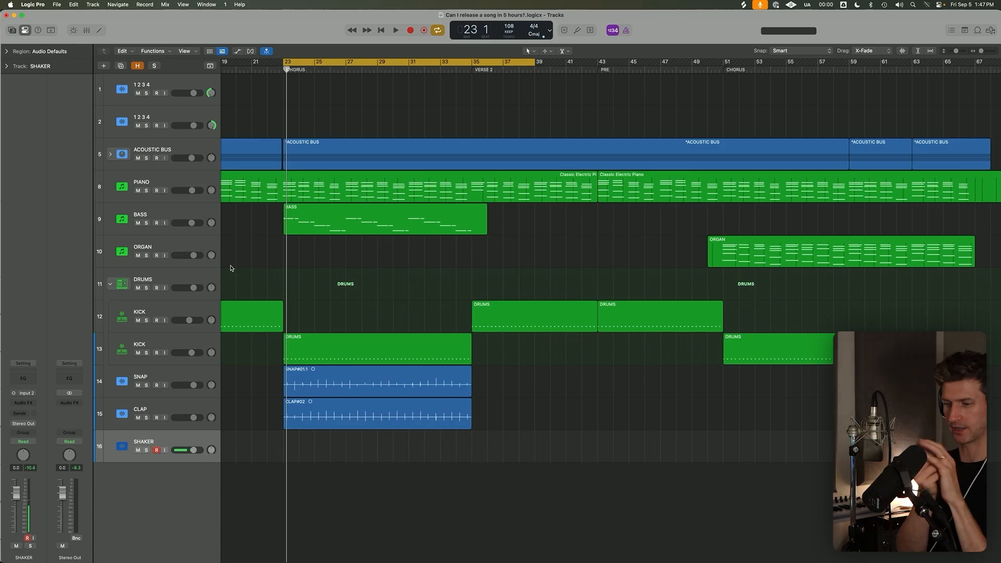
Try a third shaker take up to bar 29 and discard it.
{"action": "key", "text": "r"}
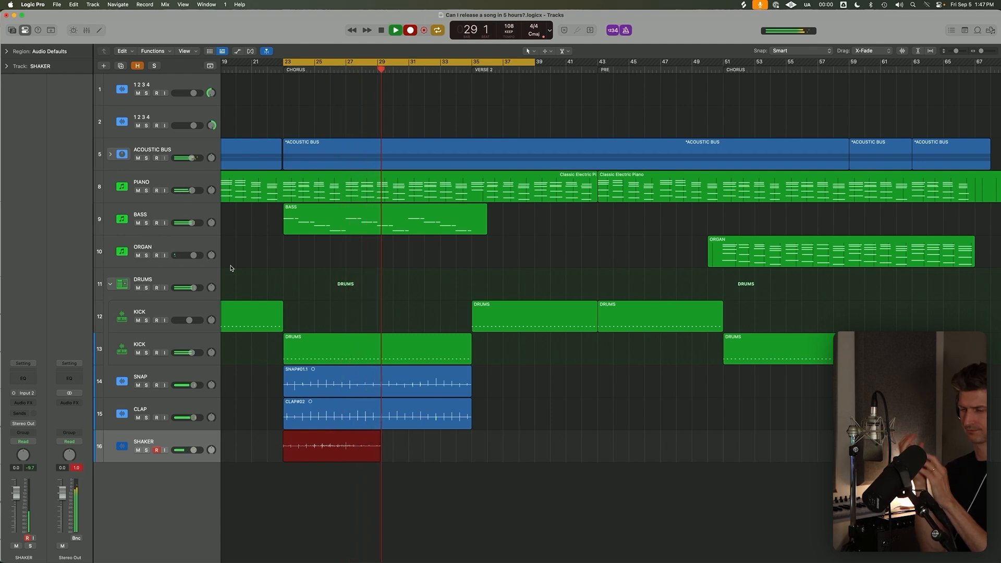
{"action": "key", "text": "space"}
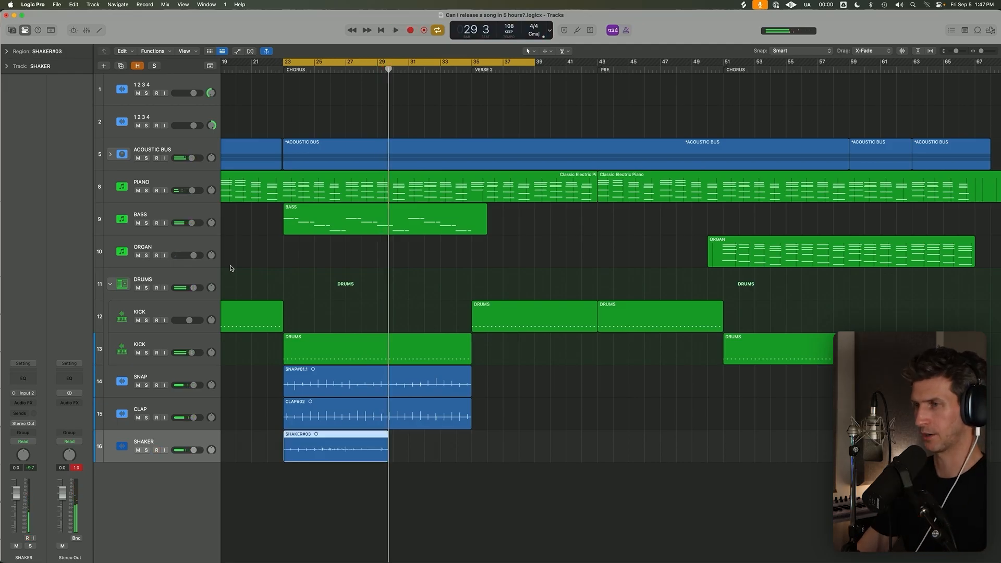
{"action": "key", "text": "BackSpace"}
{"action": "key", "text": "Return"}
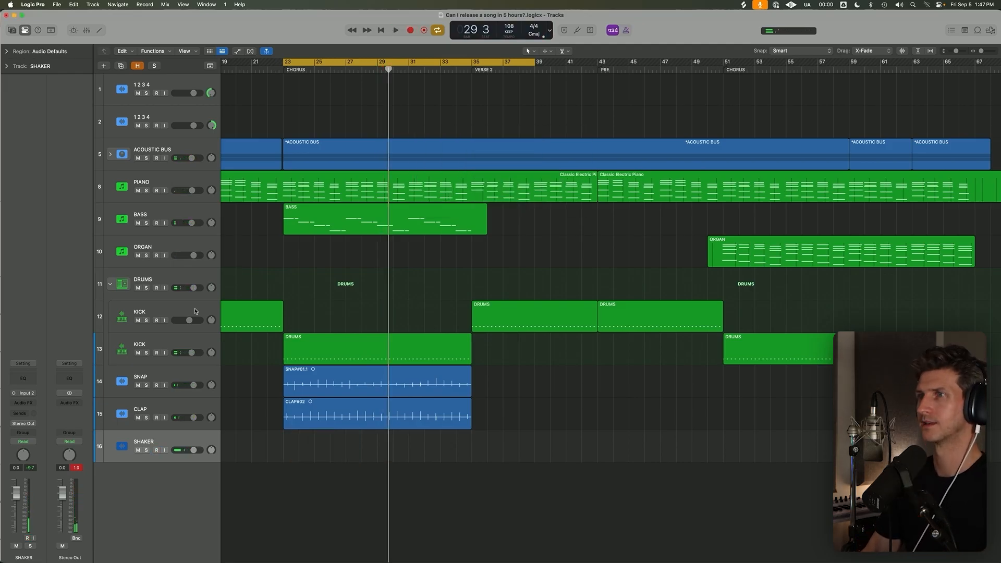
Preview the chorus, record a full shaker take on the SHAKER track and trim it to end at bar 35.
{"action": "key", "text": "space"}
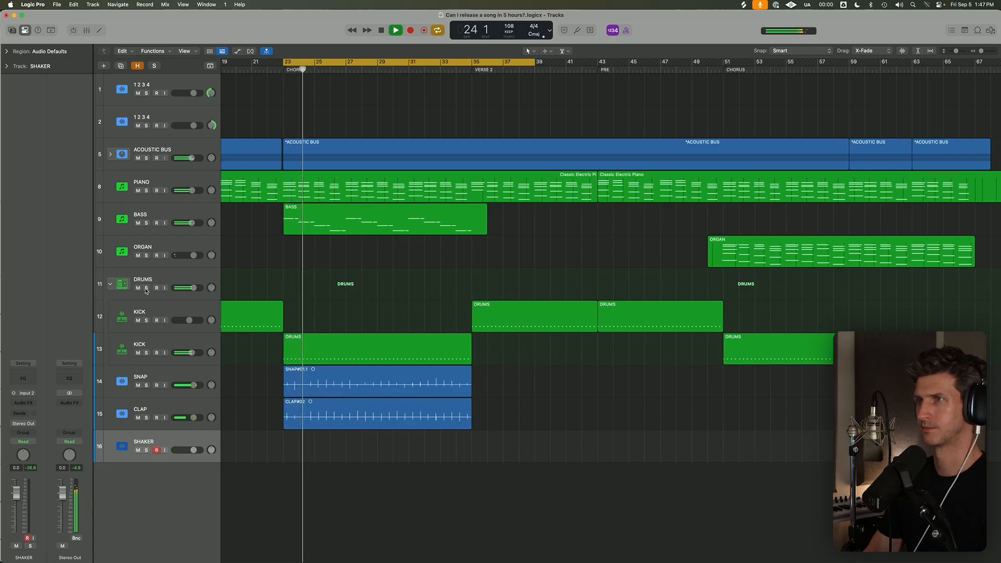
{"action": "key", "text": "space"}
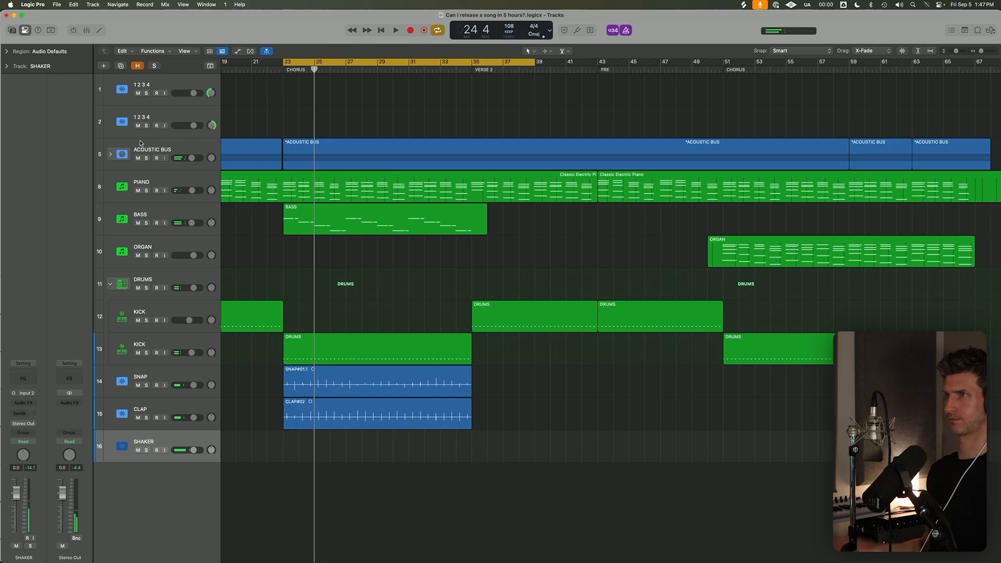
{"action": "key", "text": "r"}
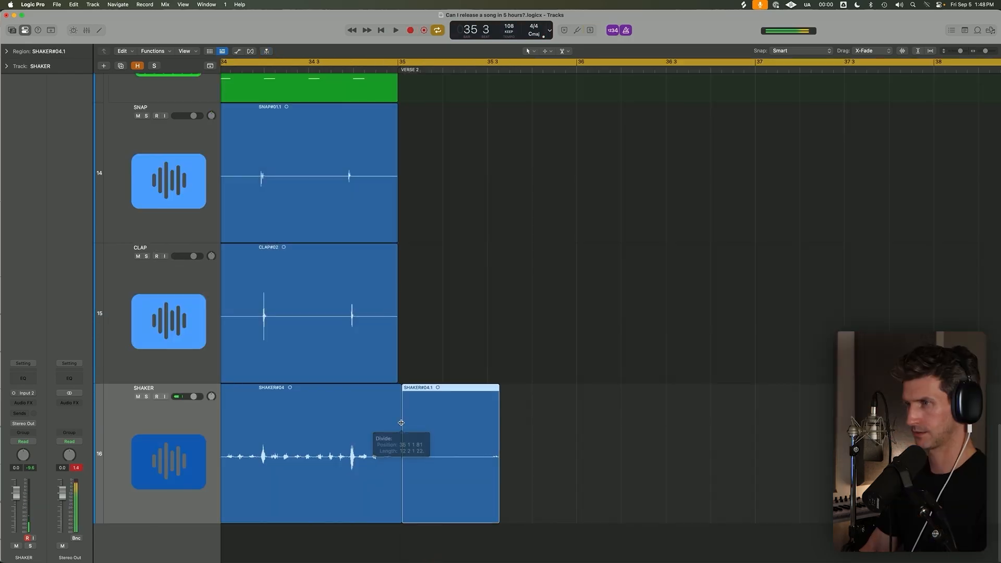
{"action": "left_click_drag", "start_coordinate": [397, 438], "coordinate": [401, 415]}
{"action": "key", "text": "Delete"}
Examine the snap, clap and shaker waveforms against the grid across the chorus.
{"action": "scroll", "coordinate": [403, 416], "scroll_direction": "down", "scroll_amount": 8}
{"action": "scroll", "coordinate": [405, 426], "scroll_direction": "left", "scroll_amount": 8}
{"action": "scroll", "coordinate": [398, 417], "scroll_direction": "down", "scroll_amount": 5}
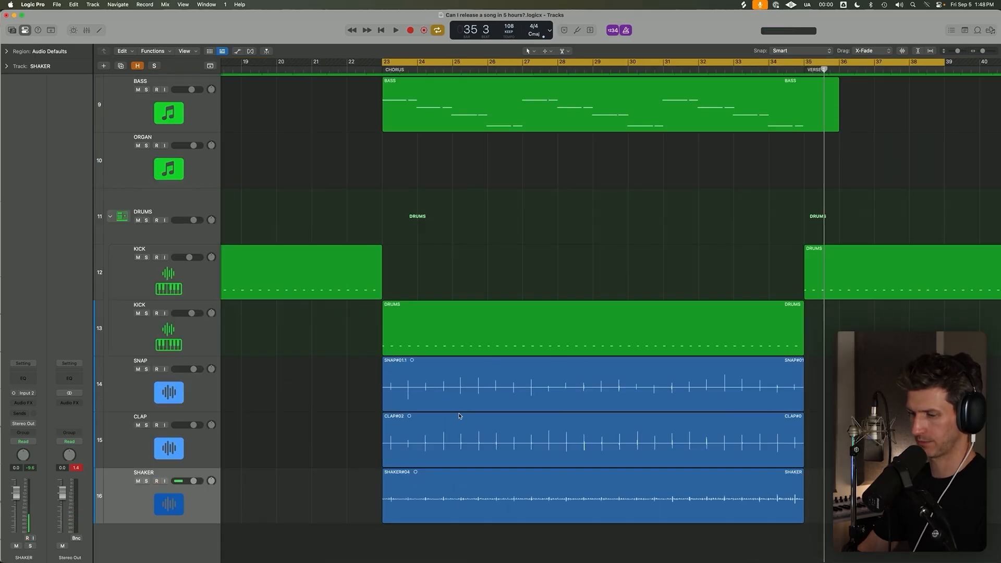
{"action": "scroll", "coordinate": [460, 416], "scroll_direction": "left", "scroll_amount": 2}
{"action": "scroll", "coordinate": [519, 377], "scroll_direction": "left", "scroll_amount": 1}
{"action": "scroll", "coordinate": [518, 378], "scroll_direction": "right", "scroll_amount": 1}
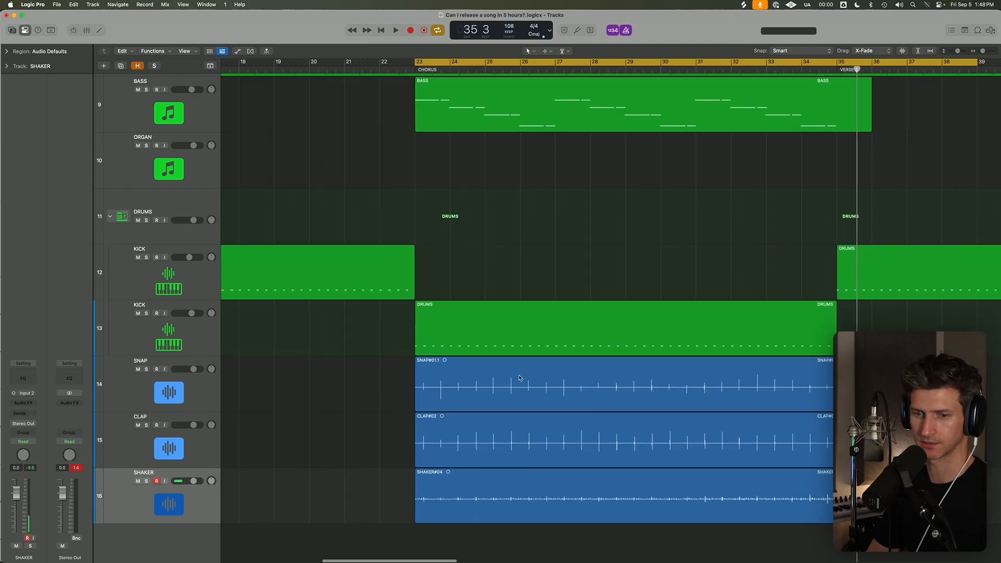
{"action": "scroll", "coordinate": [506, 386], "scroll_direction": "right", "scroll_amount": 3}
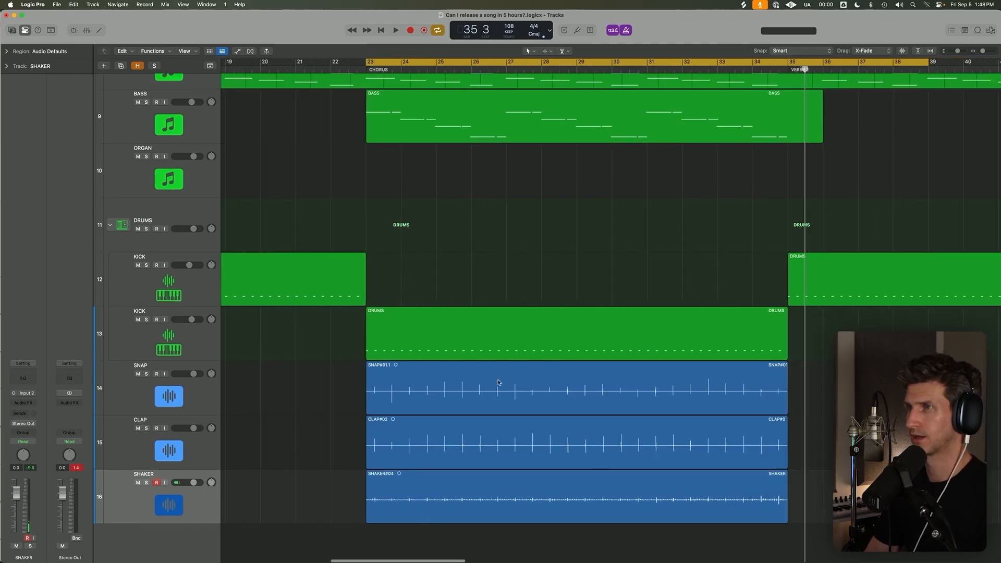
{"action": "scroll", "coordinate": [469, 235], "scroll_direction": "down", "scroll_amount": 3}
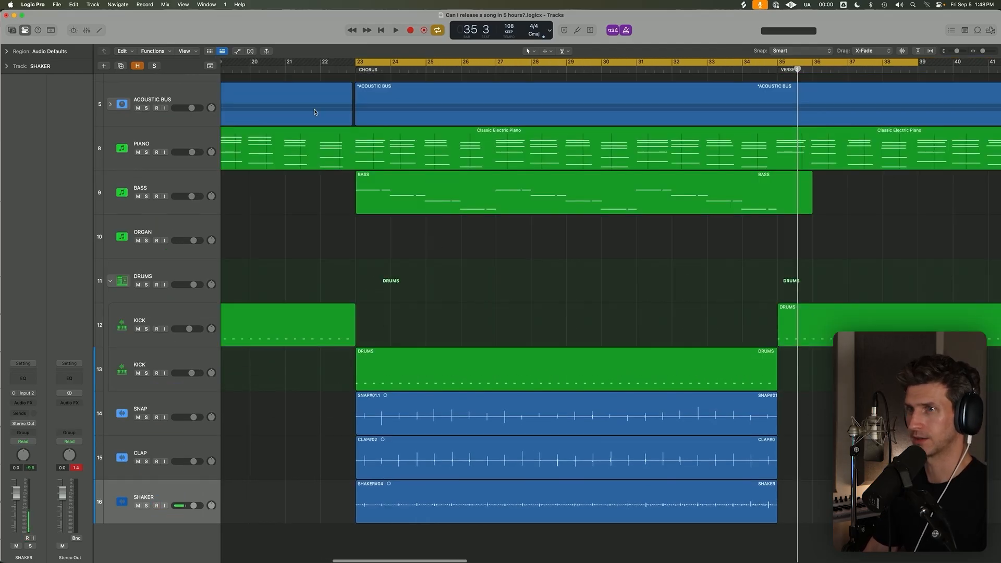
Move the SNAP, CLAP and SHAKER tracks into the DRUMS stack above the KICK tracks and collapse the stack.
{"action": "left_click", "coordinate": [172, 398]}
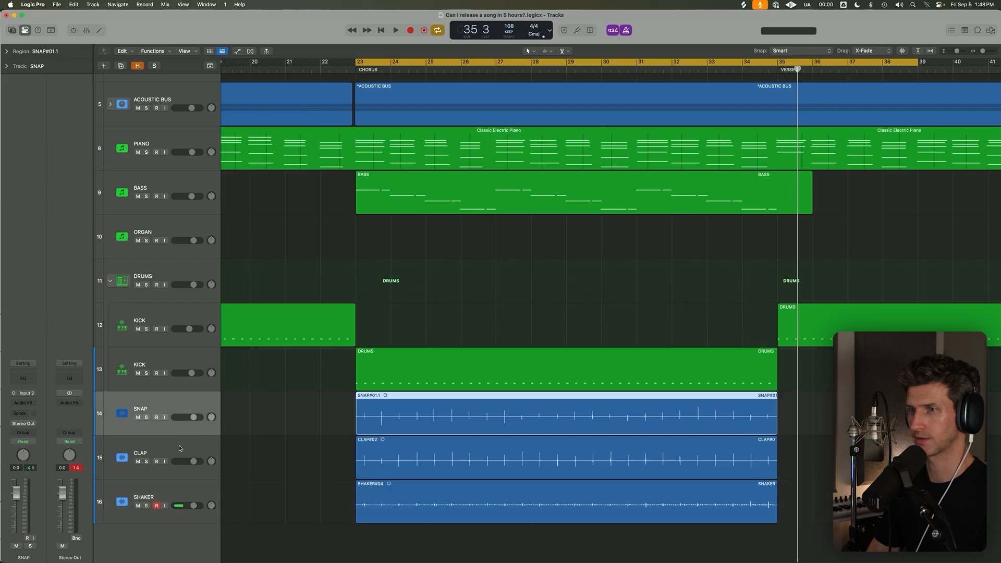
{"action": "left_click", "coordinate": [181, 497], "text": "shift"}
{"action": "left_click_drag", "start_coordinate": [185, 413], "coordinate": [191, 315]}
{"action": "scroll", "coordinate": [190, 315], "scroll_direction": "down", "scroll_amount": 1}
{"action": "left_click", "coordinate": [318, 341]}
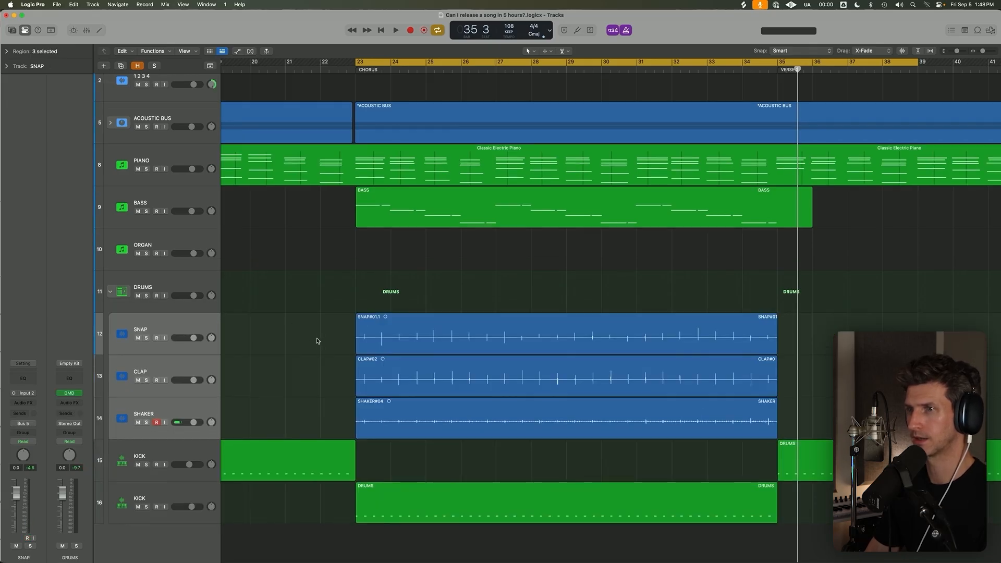
{"action": "left_click", "coordinate": [196, 288]}
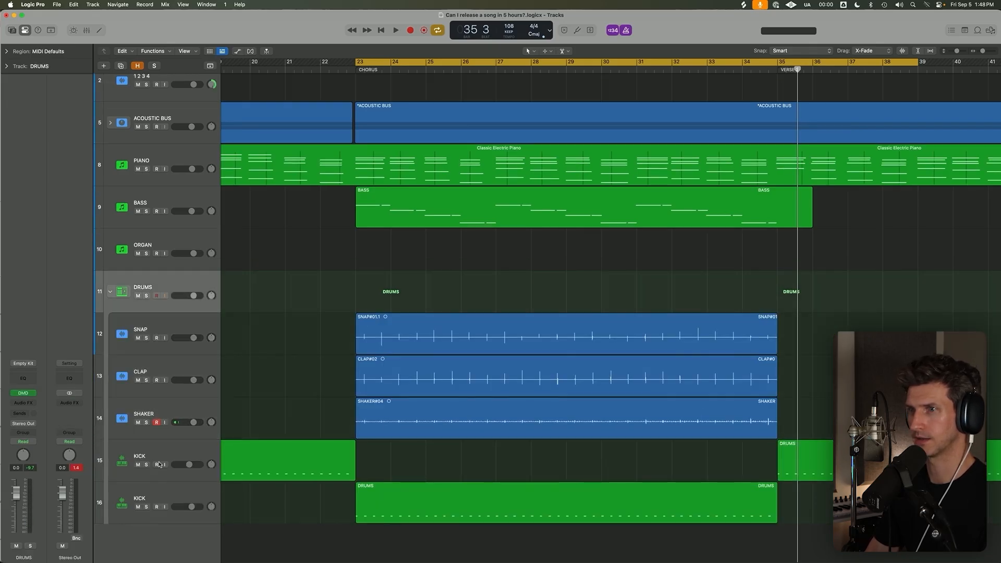
{"action": "left_click", "coordinate": [109, 293]}
{"action": "key", "text": "z"}
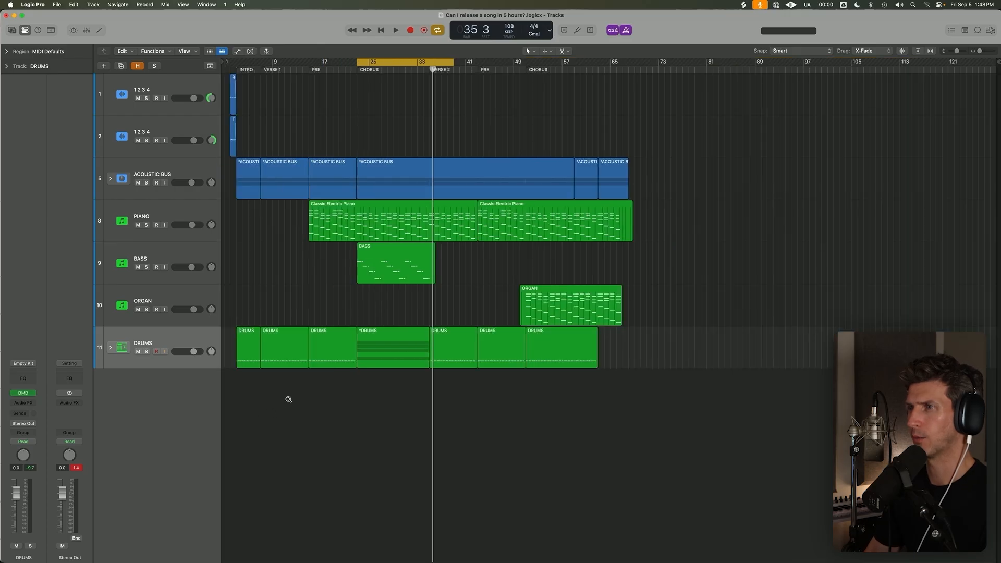
{"action": "scroll", "coordinate": [288, 400], "scroll_direction": "down", "scroll_amount": 2}
{"action": "left_click", "coordinate": [169, 186]}
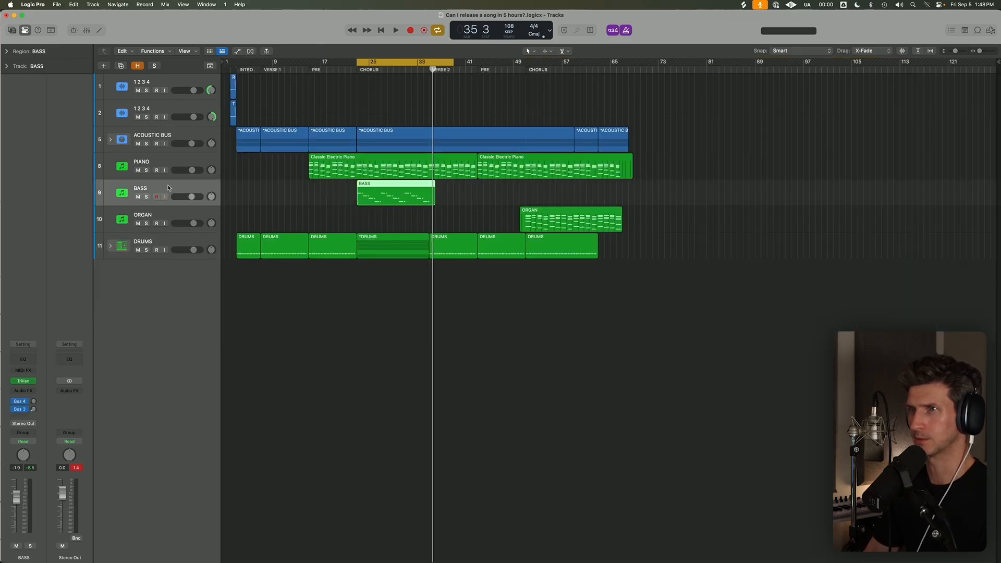
{"action": "left_click", "coordinate": [175, 155]}
{"action": "left_click", "coordinate": [177, 137]}
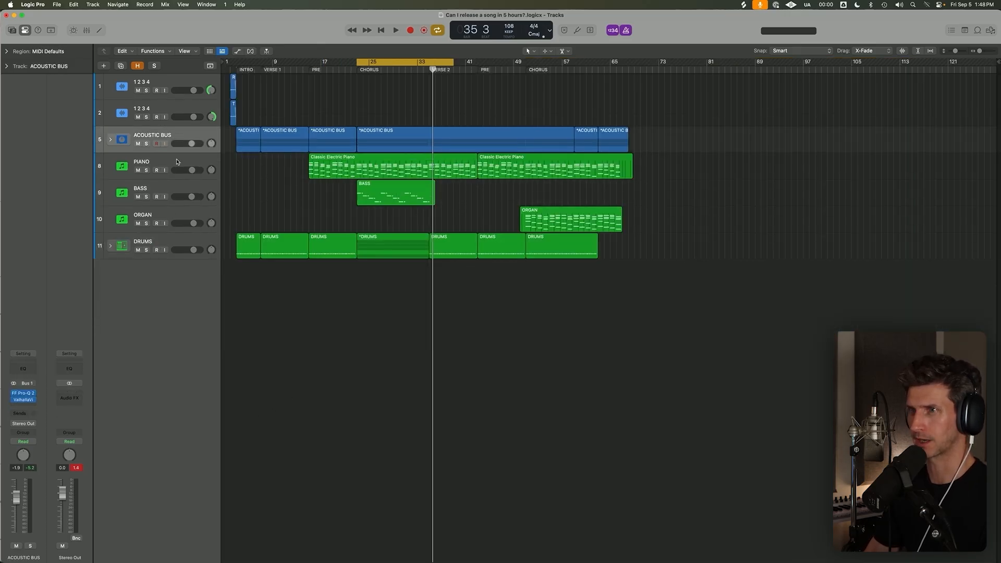
{"action": "left_click", "coordinate": [175, 241]}
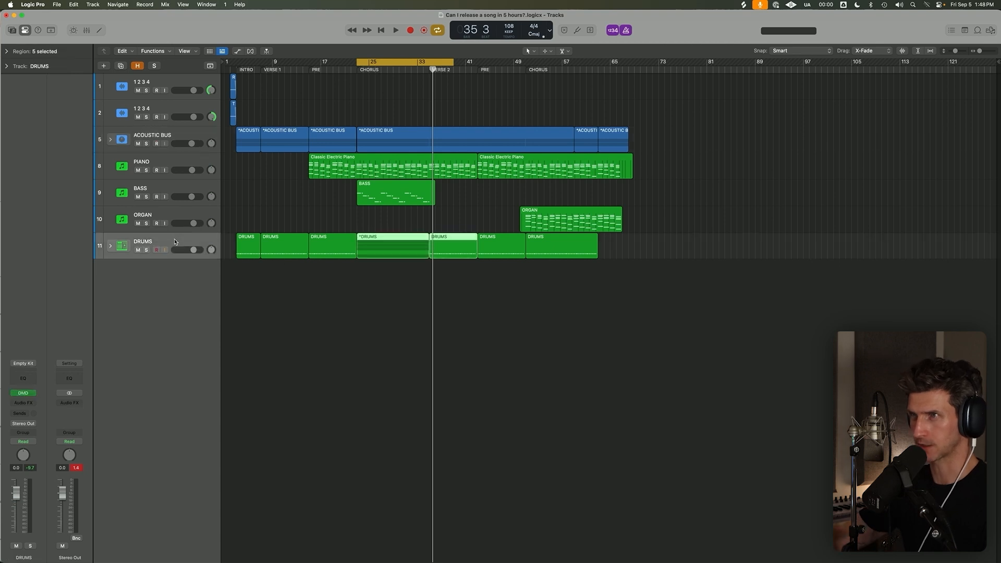
{"action": "key", "text": "super+Down"}
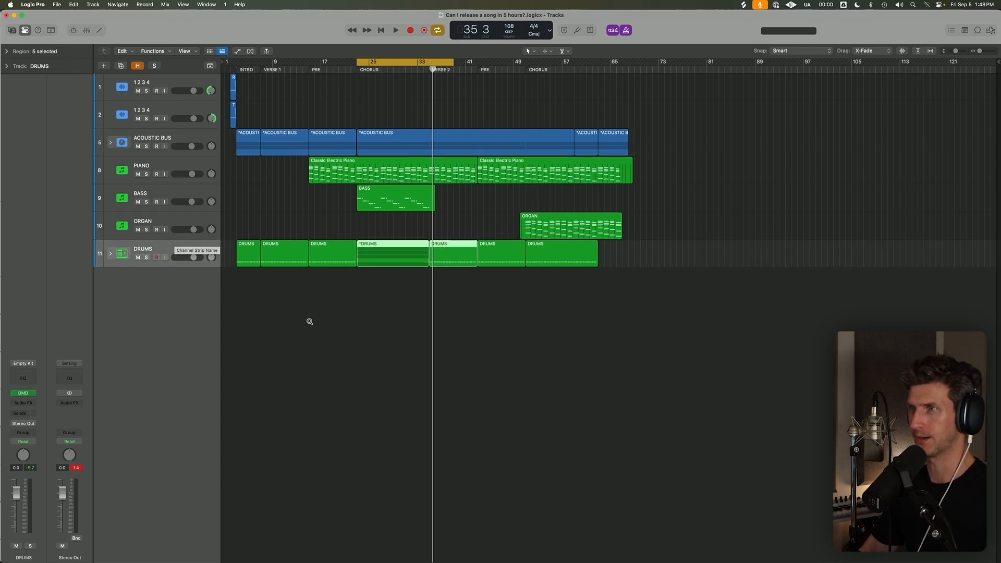
{"action": "left_click", "coordinate": [438, 343]}
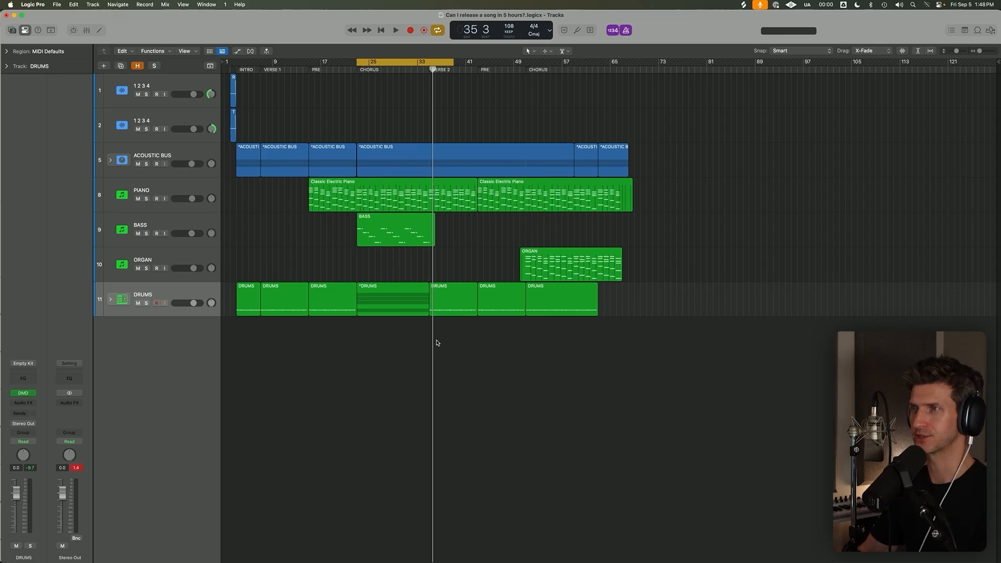
Turn off cycle mode, solo the DRUMS stack and expand it while previewing the chorus.
{"action": "key", "text": "c"}
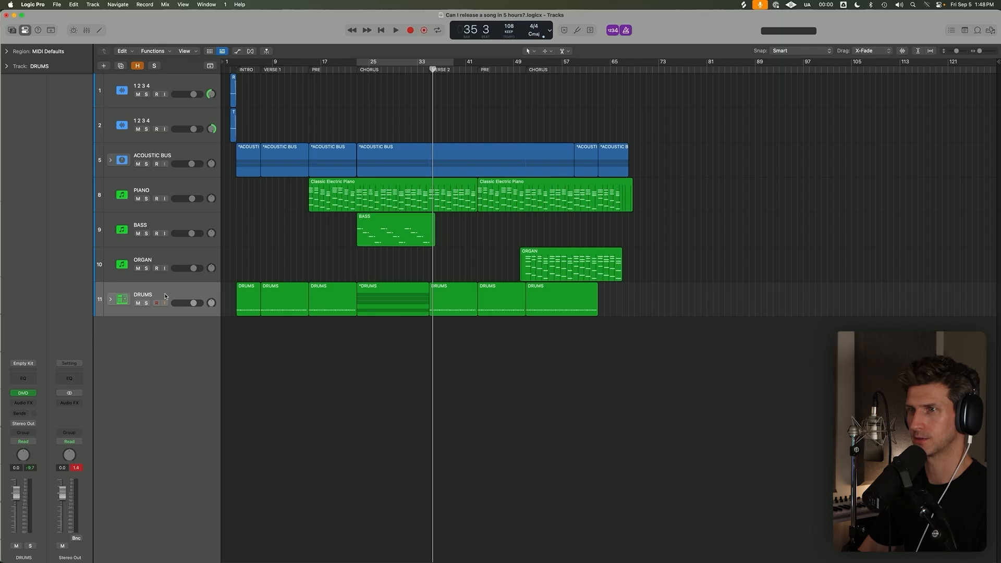
{"action": "left_click", "coordinate": [146, 304]}
{"action": "key", "text": "space"}
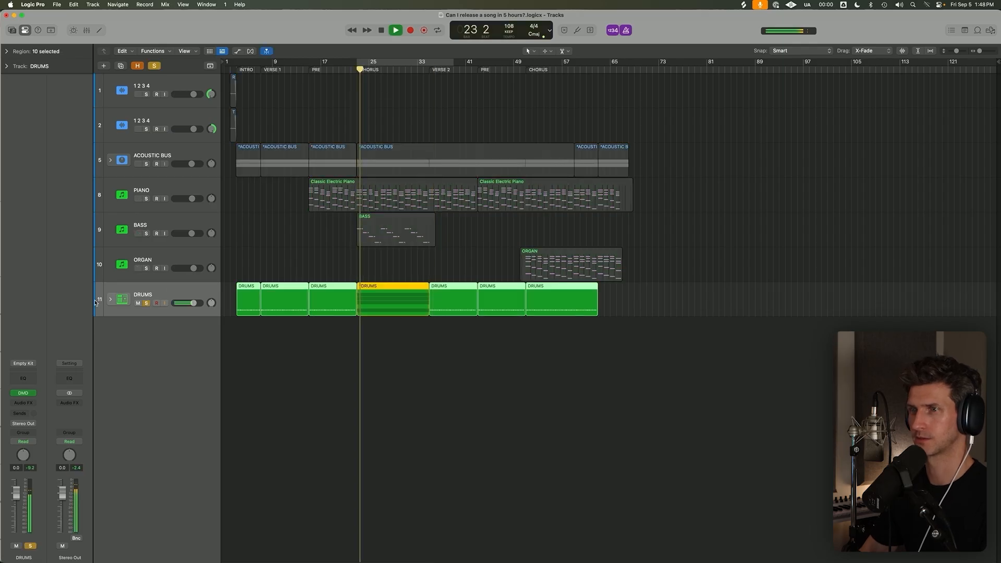
{"action": "left_click", "coordinate": [111, 300]}
{"action": "key", "text": "super+Right"}
{"action": "key", "text": "super+Up"}
{"action": "scroll", "coordinate": [187, 339], "scroll_direction": "left", "scroll_amount": 5}
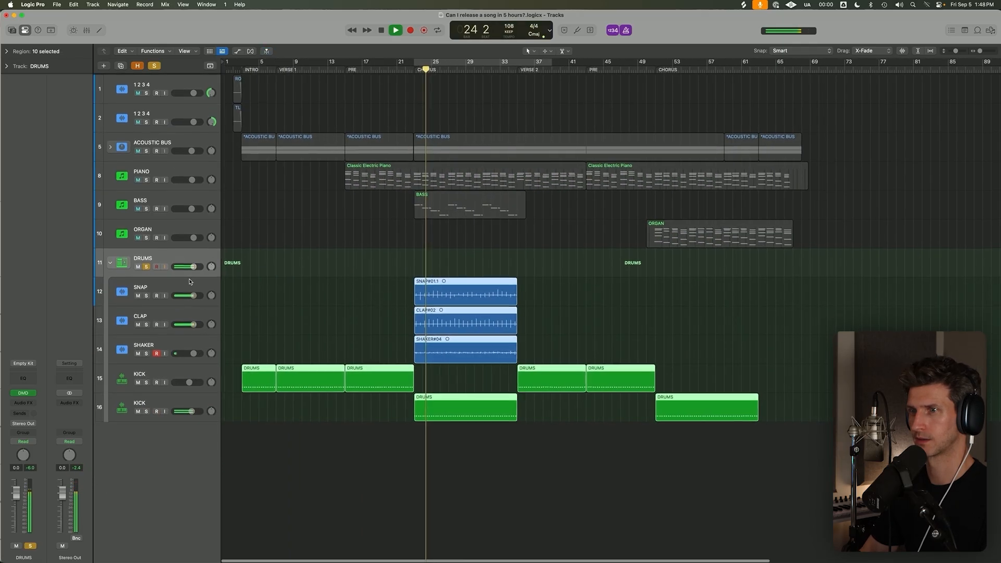
{"action": "key", "text": "space"}
Move the verse KICK track to the top of the DRUMS stack and check it in solo.
{"action": "left_click_drag", "start_coordinate": [171, 372], "coordinate": [172, 279]}
{"action": "key", "text": "space"}
{"action": "key", "text": "s"}
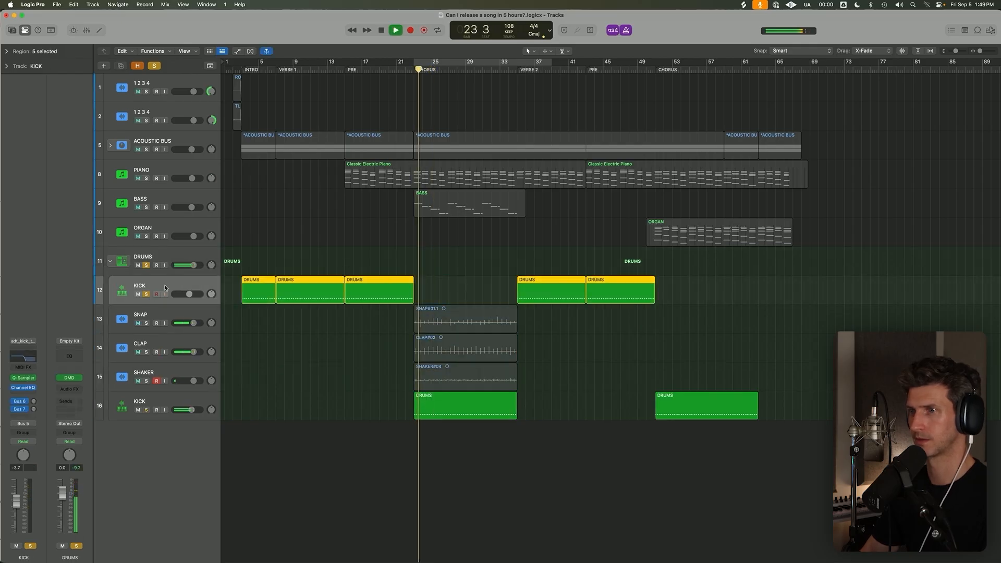
{"action": "key", "text": "space"}
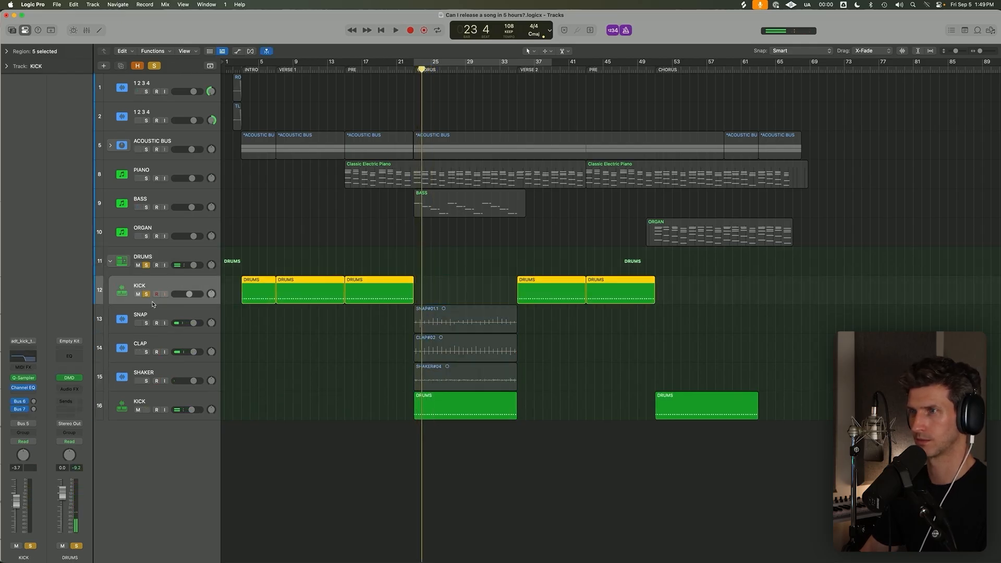
{"action": "key", "text": "s"}
Rename the chorus kick track as CHORUS KICK and move it, soloed, to the top of the DRUMS stack.
{"action": "double_click", "coordinate": [191, 401]}
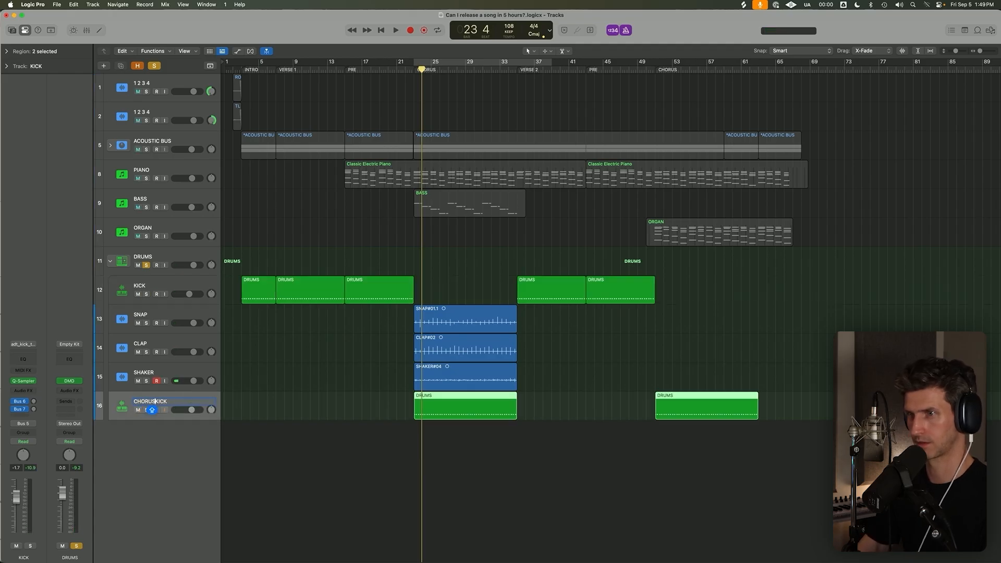
{"action": "key", "text": "space"}
{"action": "key", "text": "s"}
{"action": "left_click_drag", "start_coordinate": [167, 404], "coordinate": [167, 287]}
{"action": "key", "text": "k"}
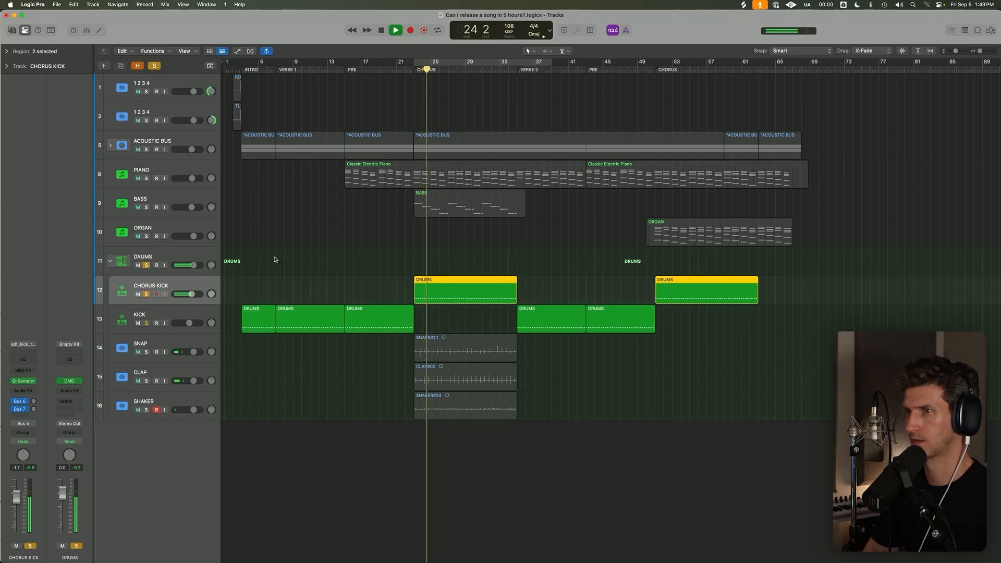
Open Quick Sampler on CHORUS KICK and trim the kick sample's end to about 0.434 s with a 0.122 s fade-out.
{"action": "key", "text": "super+Up"}
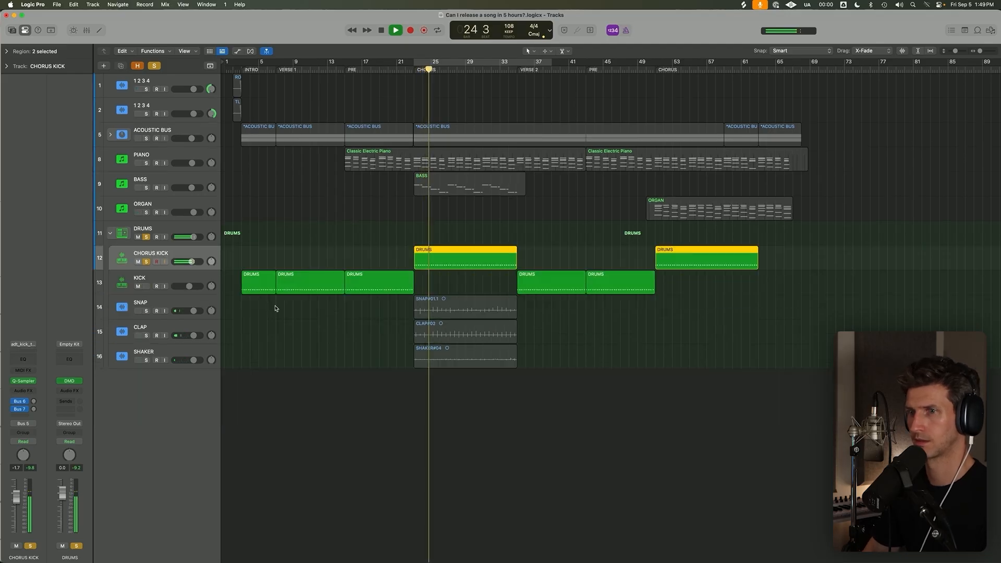
{"action": "left_click", "coordinate": [25, 382]}
{"action": "left_click_drag", "start_coordinate": [699, 250], "coordinate": [443, 247]}
{"action": "left_click_drag", "start_coordinate": [442, 163], "coordinate": [416, 218]}
{"action": "key", "text": "space"}
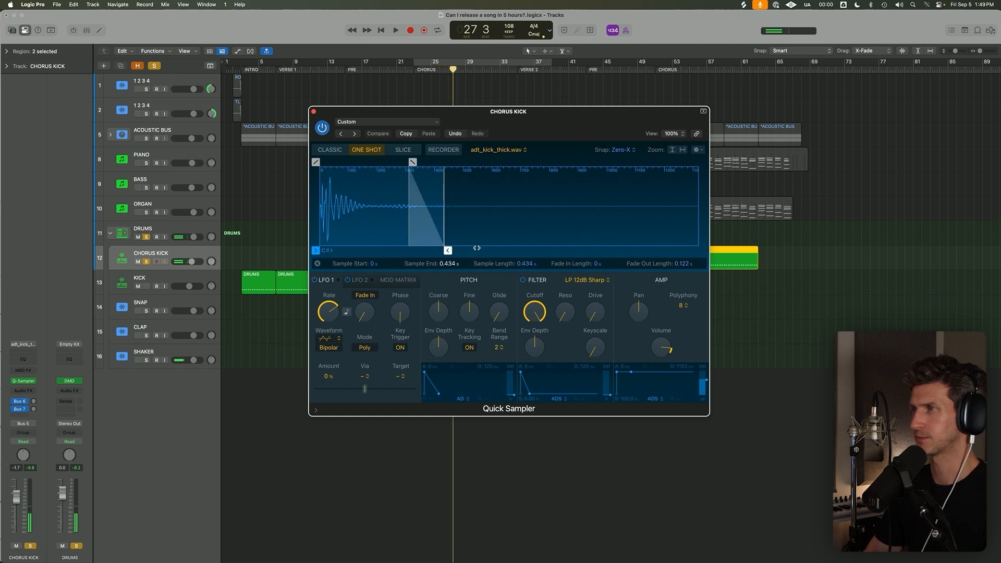
Audition the kick sample at its full 1.32 s length, compared with a sample end of about 0.396 s.
{"action": "left_click_drag", "start_coordinate": [442, 250], "coordinate": [702, 251]}
{"action": "key", "text": "space"}
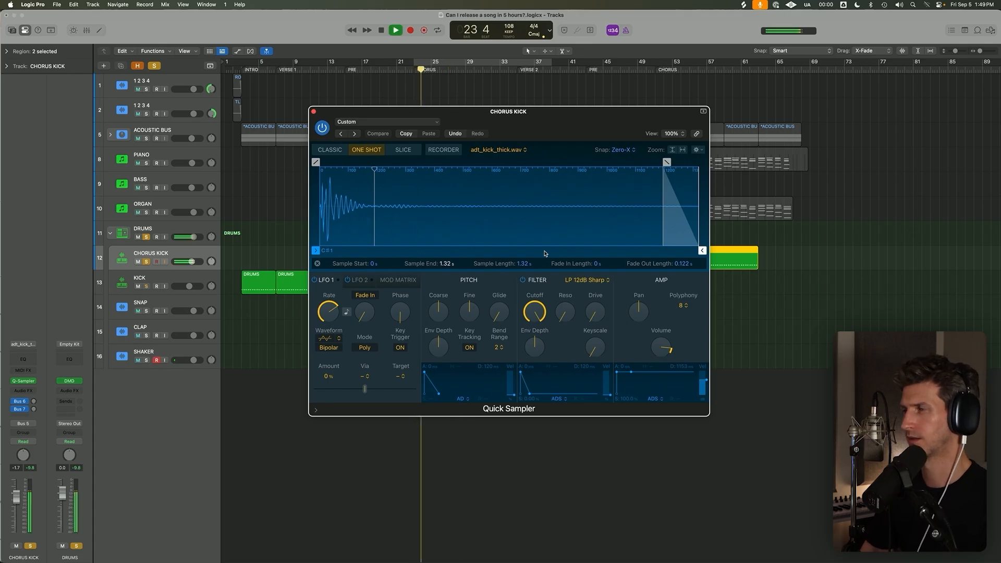
{"action": "key", "text": "space"}
{"action": "mouse_move", "coordinate": [702, 250]}
{"action": "left_mouse_down"}
{"action": "mouse_move", "coordinate": [408, 250]}
{"action": "mouse_move", "coordinate": [437, 250]}
{"action": "left_mouse_up"}
{"action": "key", "text": "space"}
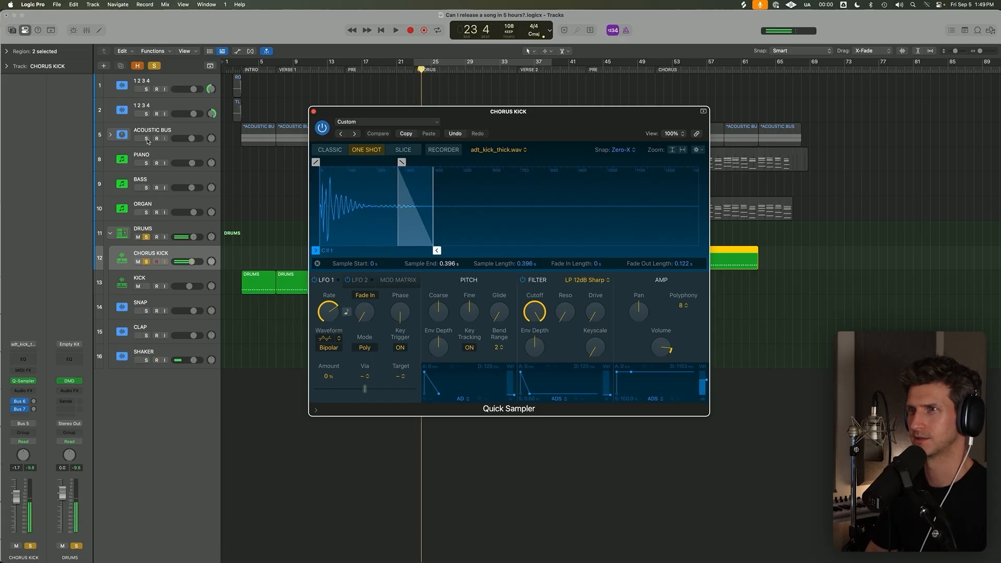
Solo the ACOUSTIC BUS alongside the drums and audition the kick sample at its full 1.32 s length.
{"action": "left_click", "coordinate": [147, 138]}
{"action": "key", "text": "space"}
{"action": "mouse_move", "coordinate": [437, 250]}
{"action": "left_mouse_down"}
{"action": "mouse_move", "coordinate": [419, 251]}
{"action": "mouse_move", "coordinate": [702, 250]}
{"action": "left_mouse_up"}
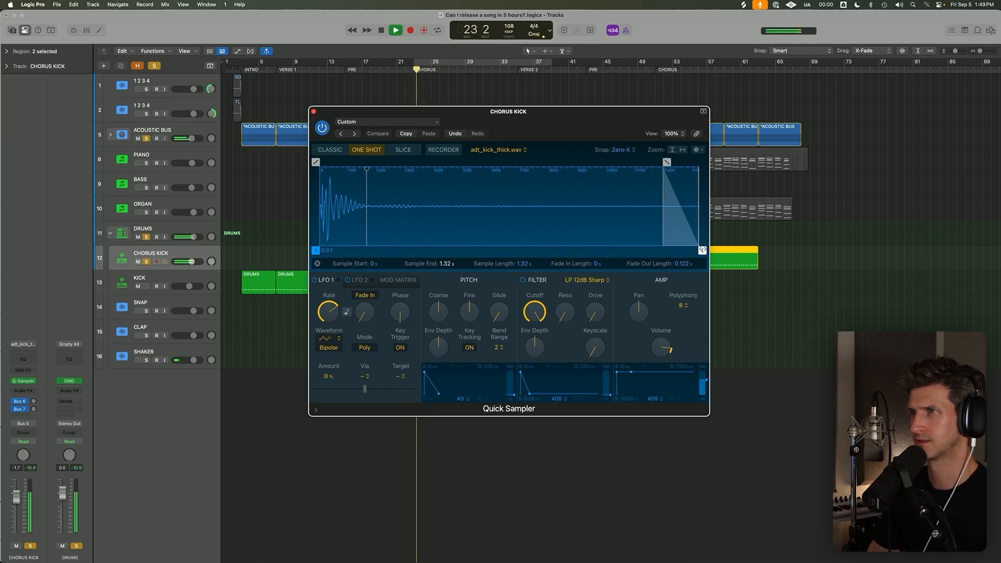
Shorten the kick sample to end at about 0.325 s with a 0.091 s fade-out and close Quick Sampler.
{"action": "mouse_move", "coordinate": [702, 251]}
{"action": "left_mouse_down"}
{"action": "mouse_move", "coordinate": [355, 250]}
{"action": "mouse_move", "coordinate": [397, 248]}
{"action": "left_mouse_up"}
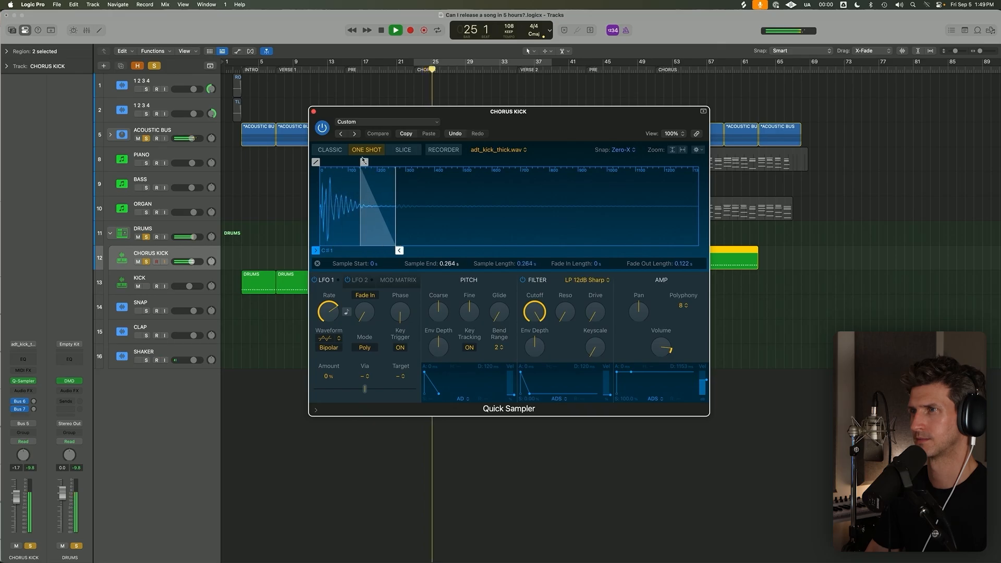
{"action": "left_click_drag", "start_coordinate": [364, 161], "coordinate": [376, 162]}
{"action": "left_click_drag", "start_coordinate": [401, 252], "coordinate": [430, 260]}
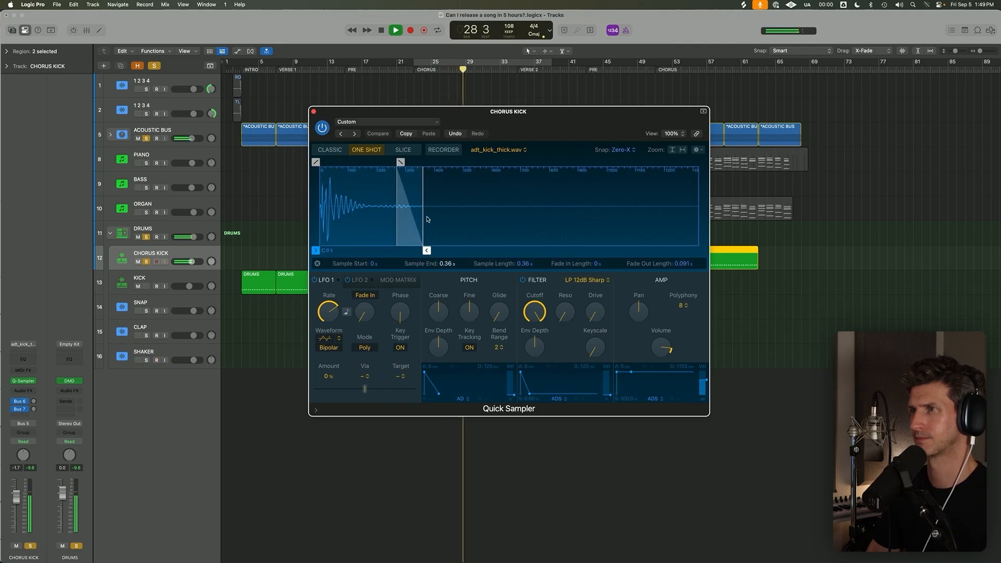
{"action": "left_click_drag", "start_coordinate": [426, 251], "coordinate": [418, 251]}
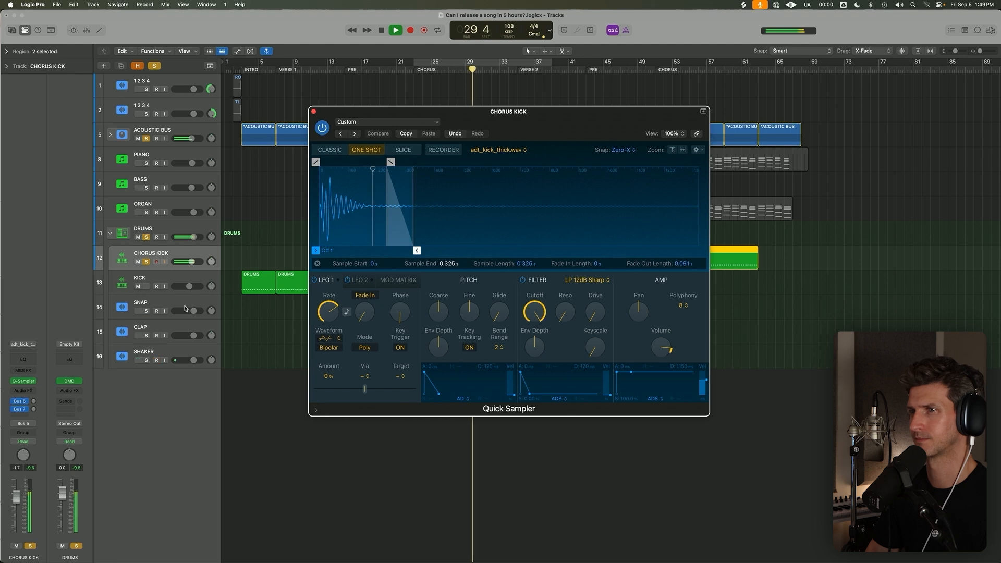
{"action": "left_click", "coordinate": [314, 112]}
Move the SNAP track directly below CHORUS KICK, solo it and lower its volume to -1.4 dB during chorus playback.
{"action": "left_click_drag", "start_coordinate": [170, 307], "coordinate": [164, 277]}
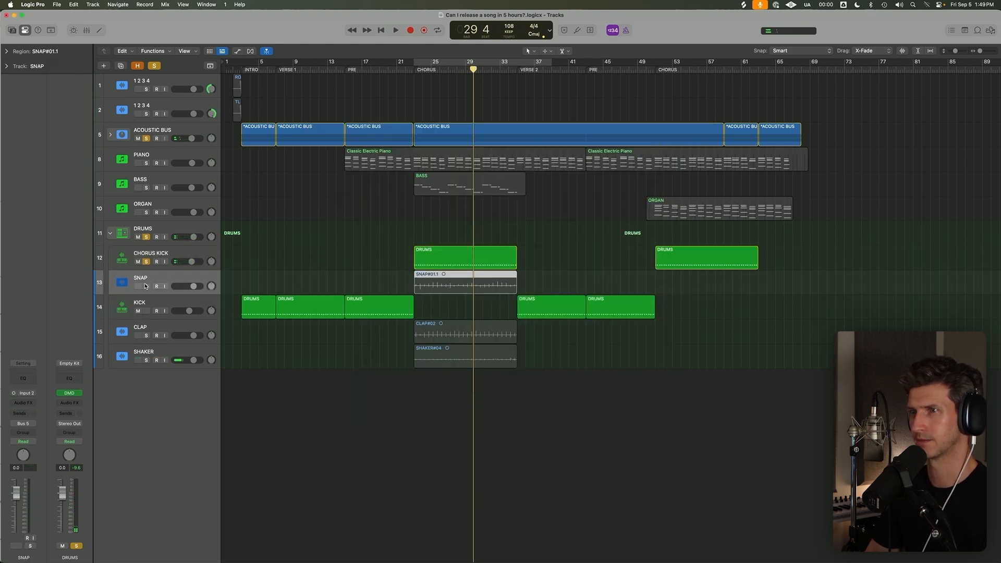
{"action": "key", "text": "shift+space"}
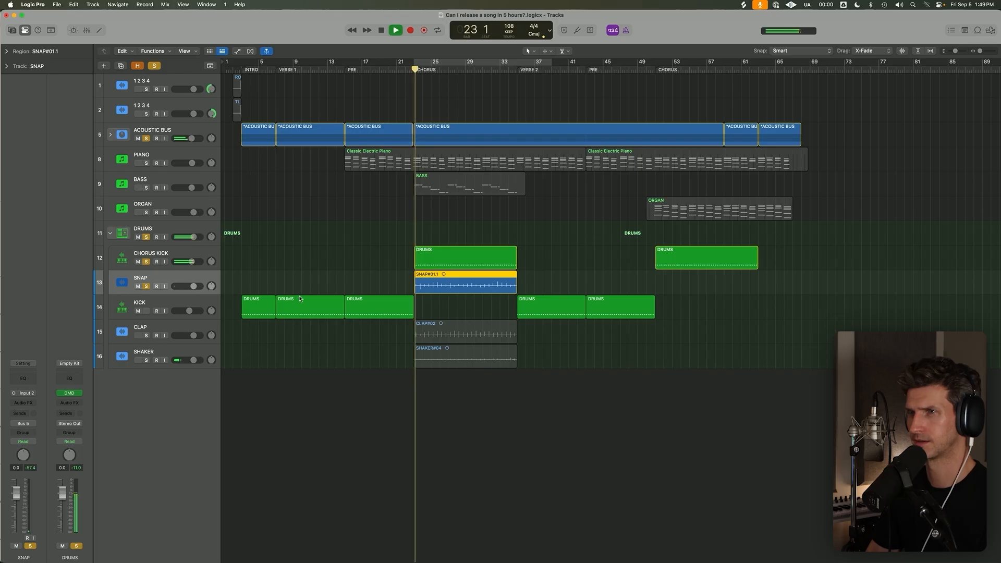
{"action": "left_click_drag", "start_coordinate": [193, 286], "coordinate": [192, 286]}
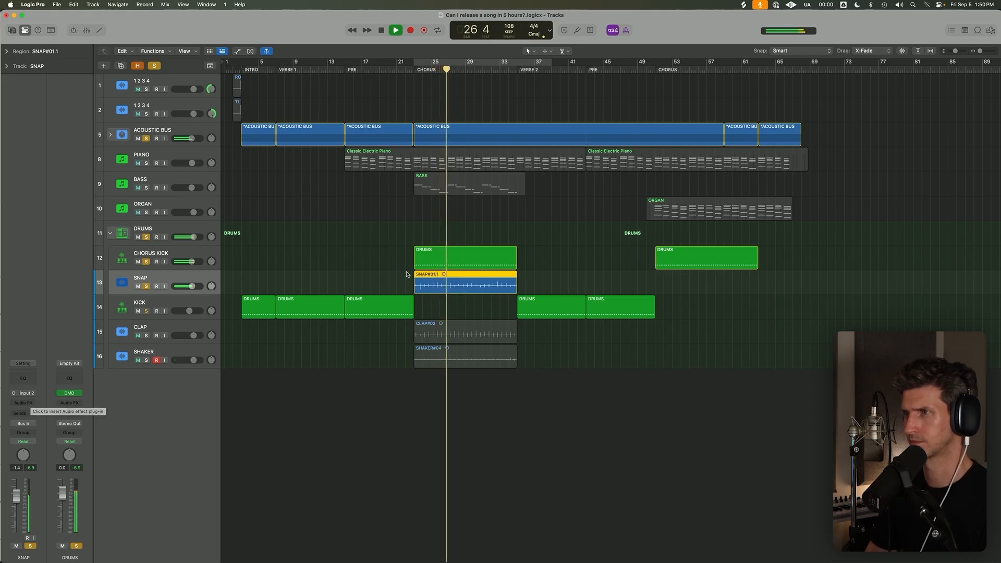
Quantize the SNAP region to 1/4 Note with a Q-Strength of 76%.
{"action": "left_click", "coordinate": [6, 51]}
{"action": "key", "text": "l"}
{"action": "left_click", "coordinate": [73, 78]}
{"action": "left_click", "coordinate": [50, 70]}
{"action": "left_click", "coordinate": [50, 70]}
{"action": "left_click", "coordinate": [51, 78]}
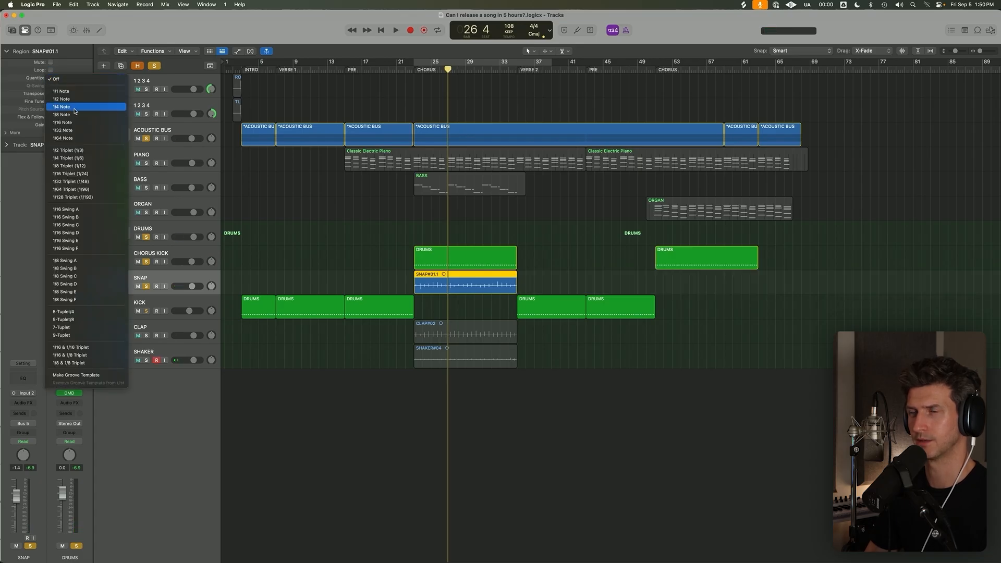
{"action": "left_click", "coordinate": [73, 107]}
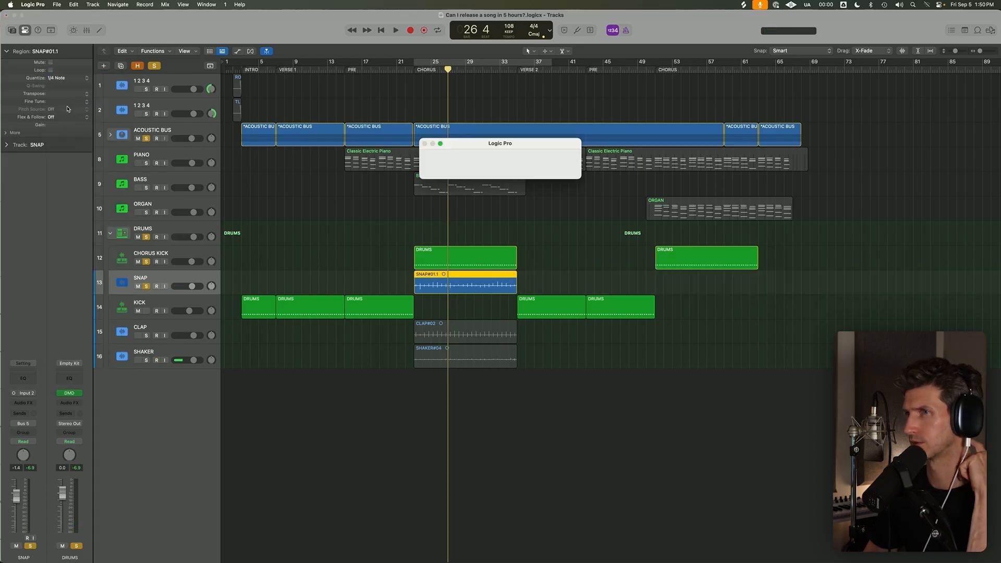
{"action": "left_click", "coordinate": [16, 133]}
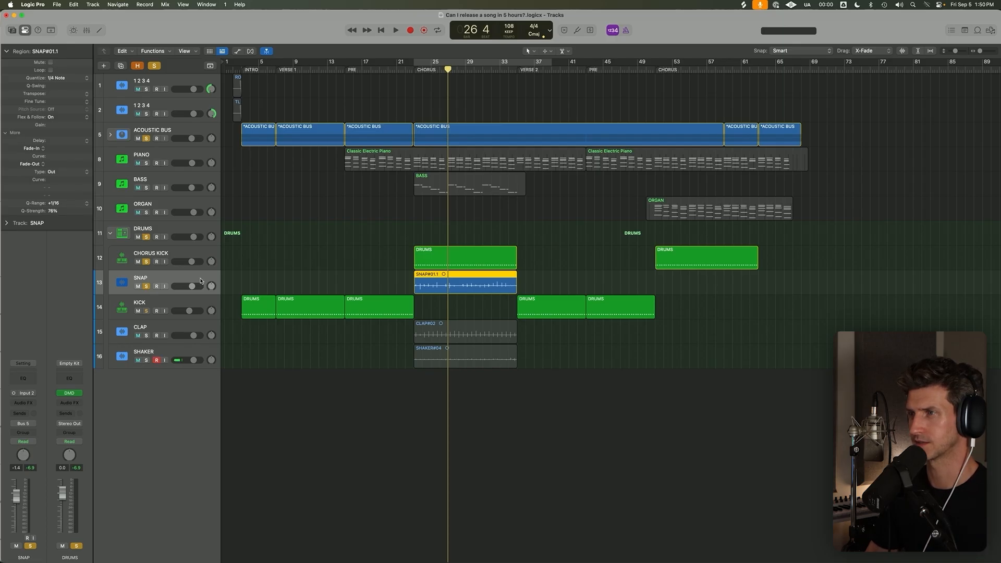
Preview the quantized snaps and add ValhallaVintageVerb to the SNAP track with Room mode and NOW color.
{"action": "key", "text": "shift+Return"}
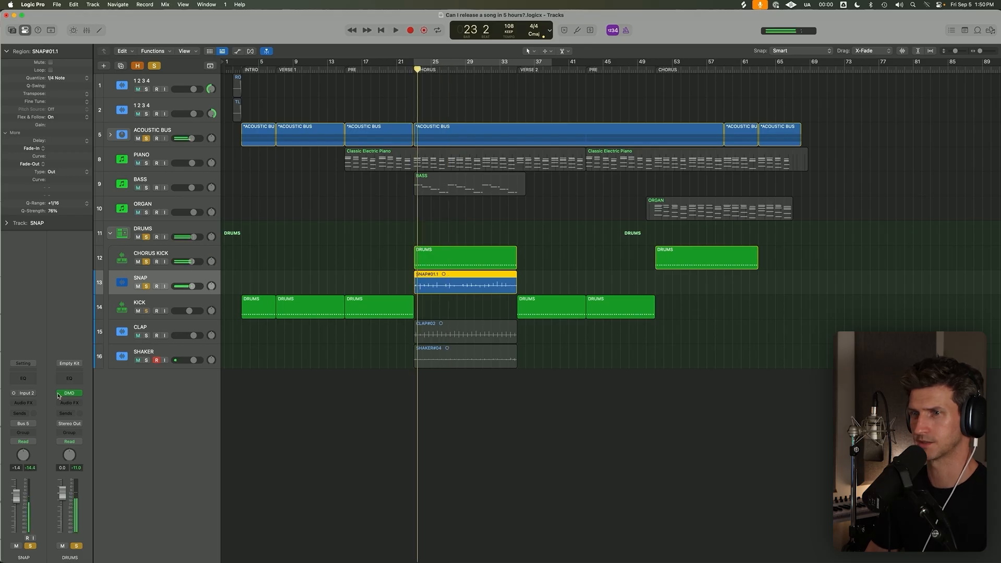
{"action": "left_click", "coordinate": [23, 402]}
{"action": "type", "text": "VAL"}
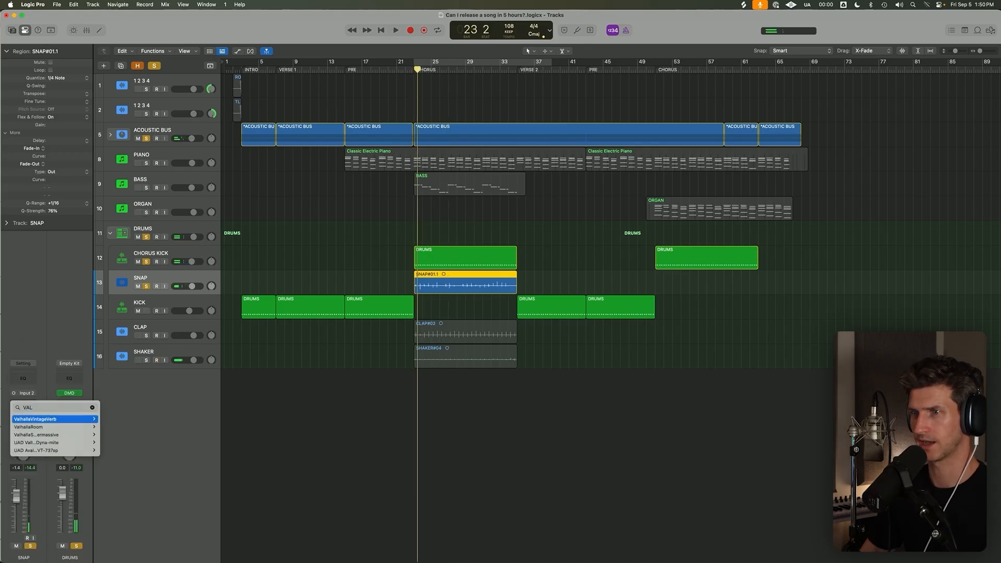
{"action": "left_click", "coordinate": [119, 420]}
{"action": "left_click", "coordinate": [386, 277]}
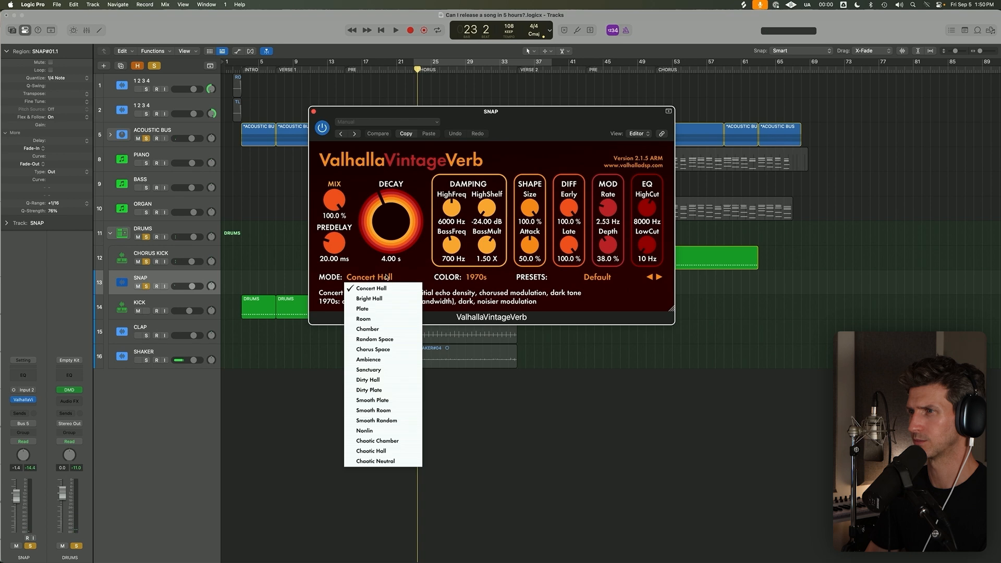
{"action": "left_click", "coordinate": [364, 319]}
{"action": "left_click", "coordinate": [475, 278]}
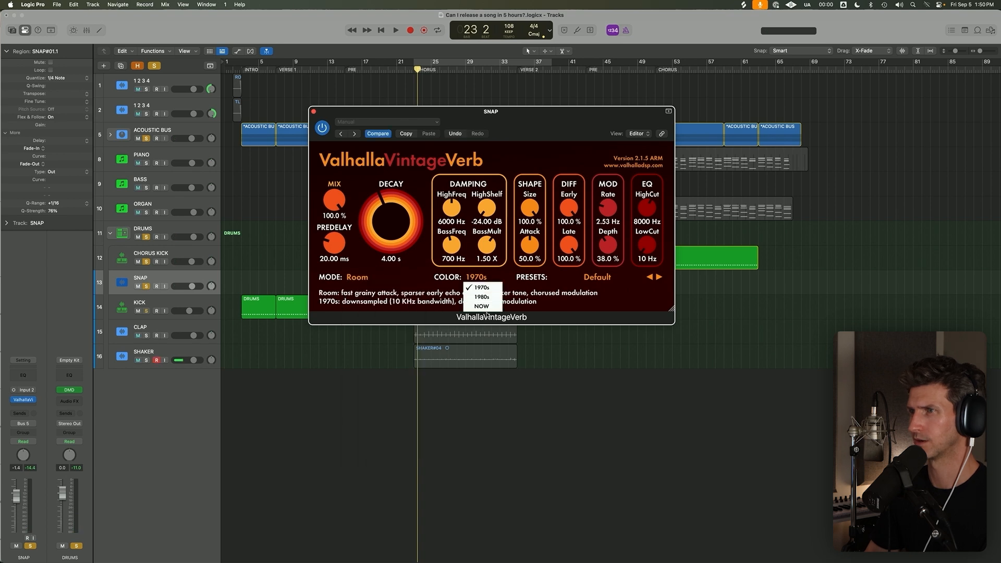
{"action": "left_click", "coordinate": [484, 307]}
Set the snap reverb to a 9.6% mix, 0.86 s decay and 10640 Hz high cut while listening to the chorus.
{"action": "left_click_drag", "start_coordinate": [336, 201], "coordinate": [339, 238]}
{"action": "left_click_drag", "start_coordinate": [385, 223], "coordinate": [384, 250]}
{"action": "left_click_drag", "start_coordinate": [363, 214], "coordinate": [380, 233]}
{"action": "key", "text": "space"}
{"action": "left_click_drag", "start_coordinate": [332, 201], "coordinate": [332, 203]}
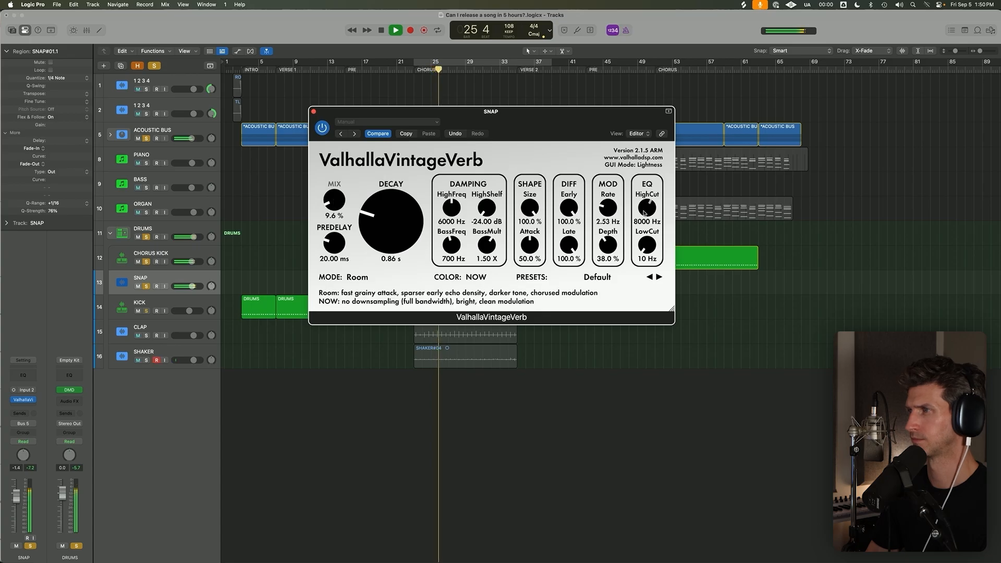
{"action": "left_click_drag", "start_coordinate": [645, 212], "coordinate": [646, 204]}
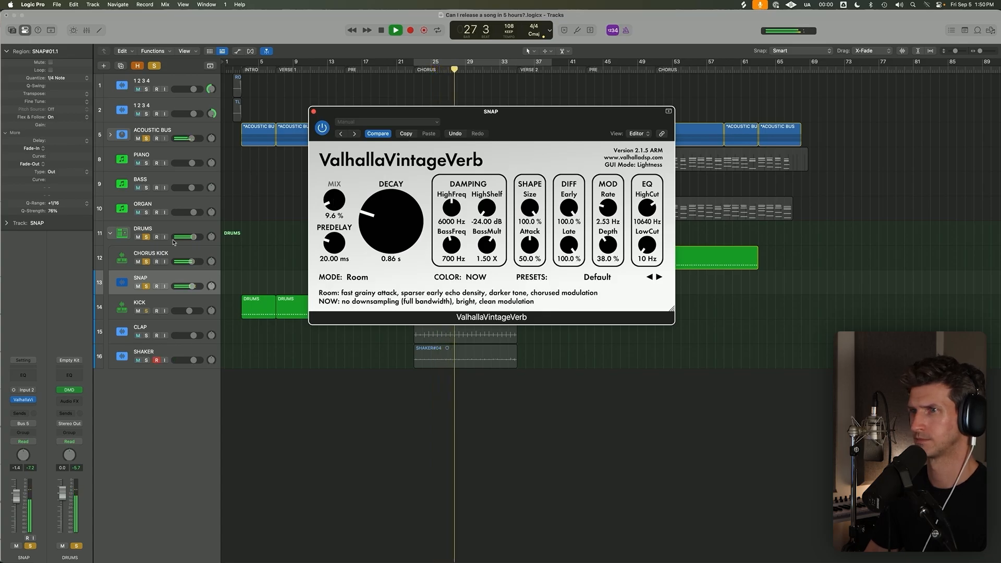
Clear the other solos and compare the SNAP track alone with its reverb bypassed and enabled.
{"action": "key", "text": "space"}
{"action": "left_click", "coordinate": [153, 66]}
{"action": "key", "text": "s"}
{"action": "key", "text": "space"}
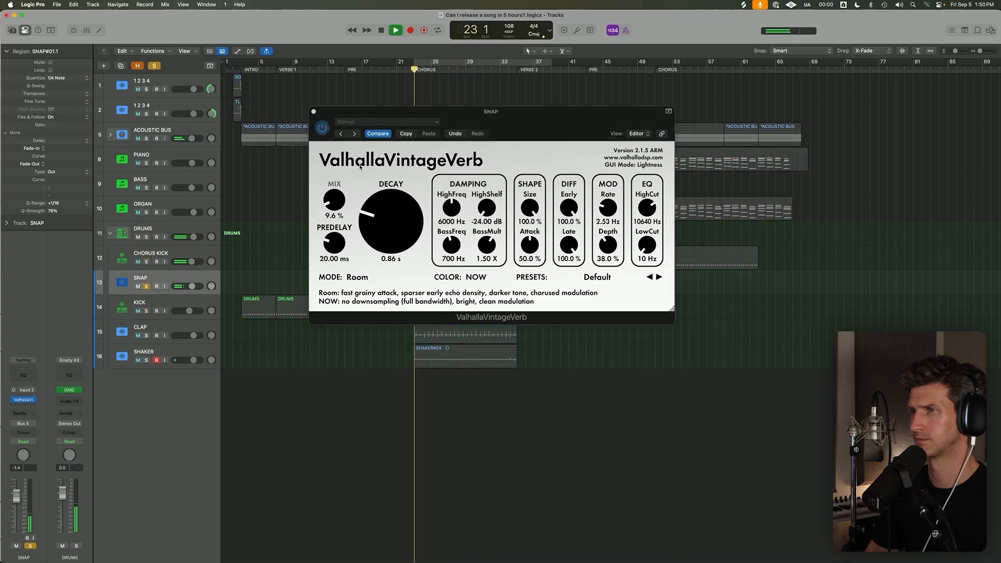
{"action": "key", "text": "space"}
{"action": "left_click", "coordinate": [322, 128]}
{"action": "key", "text": "space"}
{"action": "left_click", "coordinate": [322, 128]}
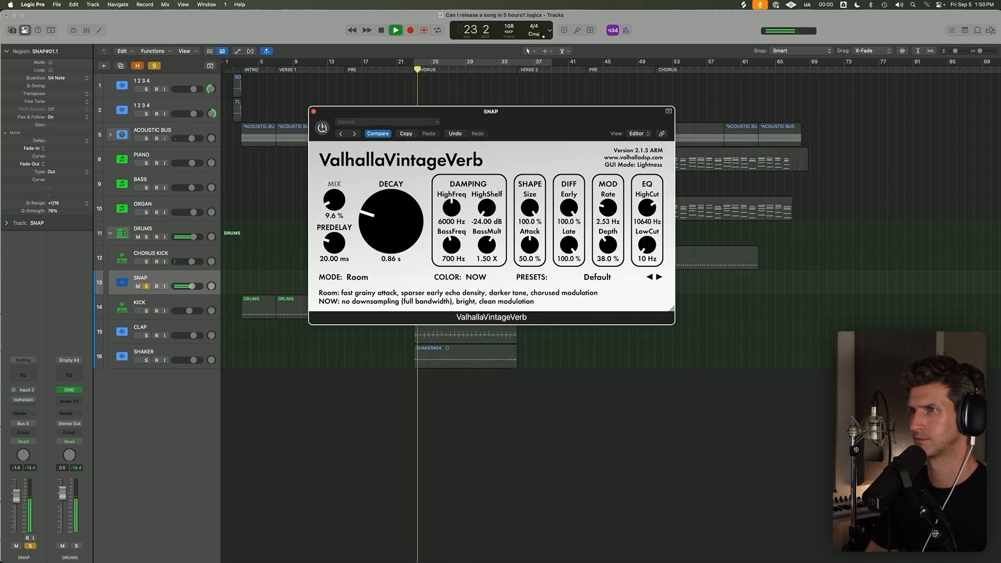
Solo CHORUS KICK together with SNAP and hide the reverb window.
{"action": "left_click", "coordinate": [146, 262]}
{"action": "key", "text": "v"}
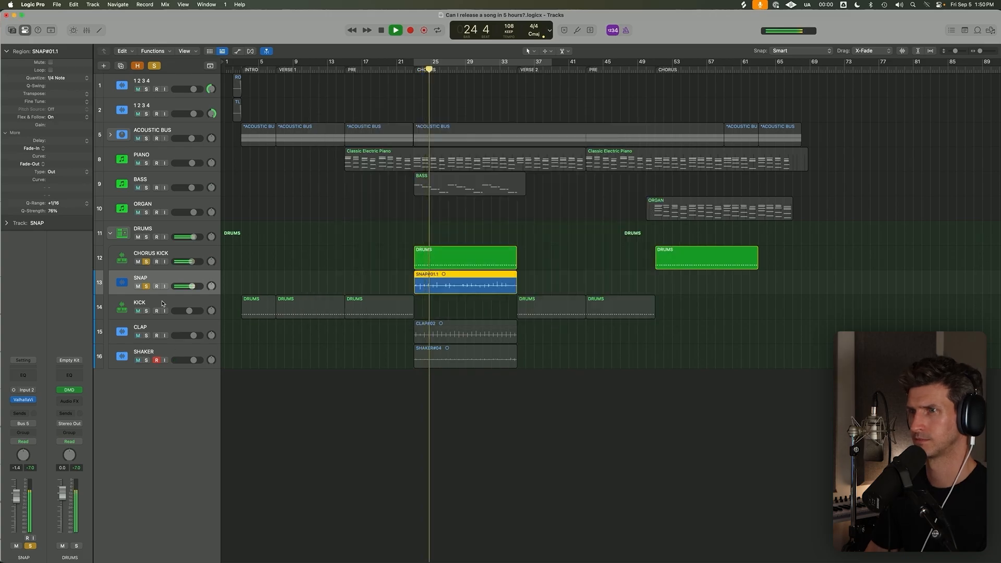
Solo the CLAP track and move the ValhallaVintageVerb setup from SNAP onto it as a copy, previewing it in the chorus.
{"action": "left_click", "coordinate": [146, 335]}
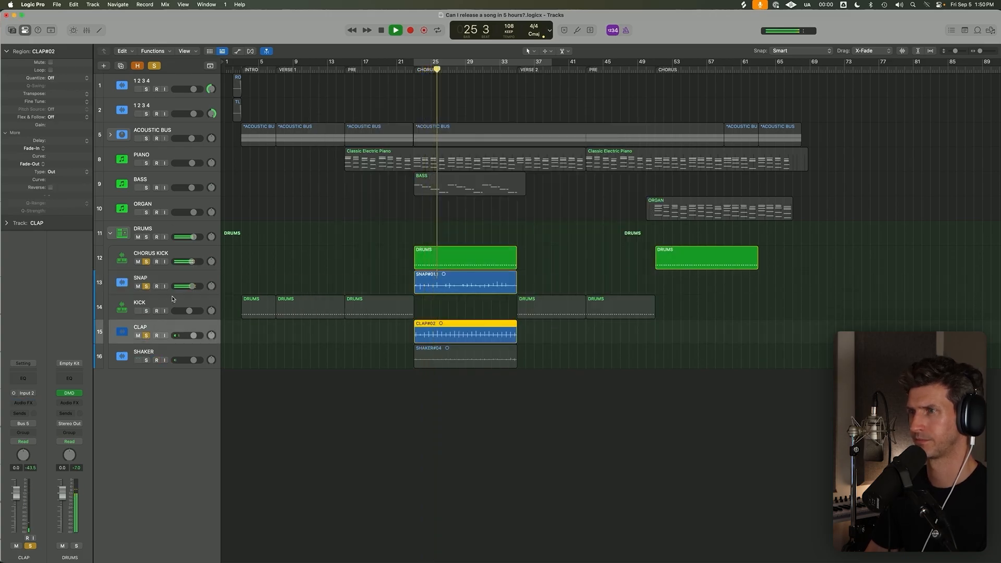
{"action": "key", "text": "x"}
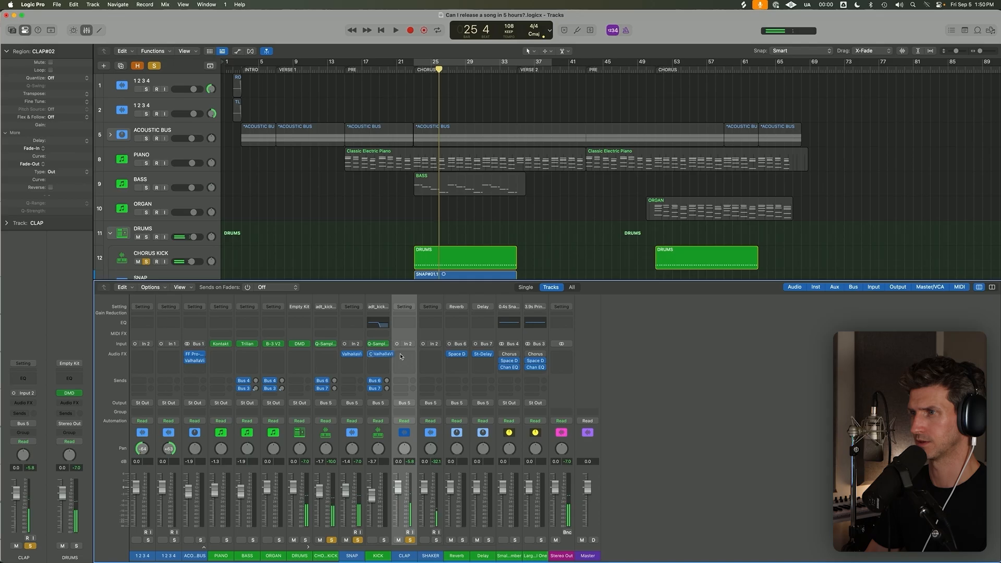
{"action": "left_click_drag", "start_coordinate": [352, 354], "coordinate": [406, 353]}
{"action": "key", "text": "x"}
{"action": "key", "text": "space"}
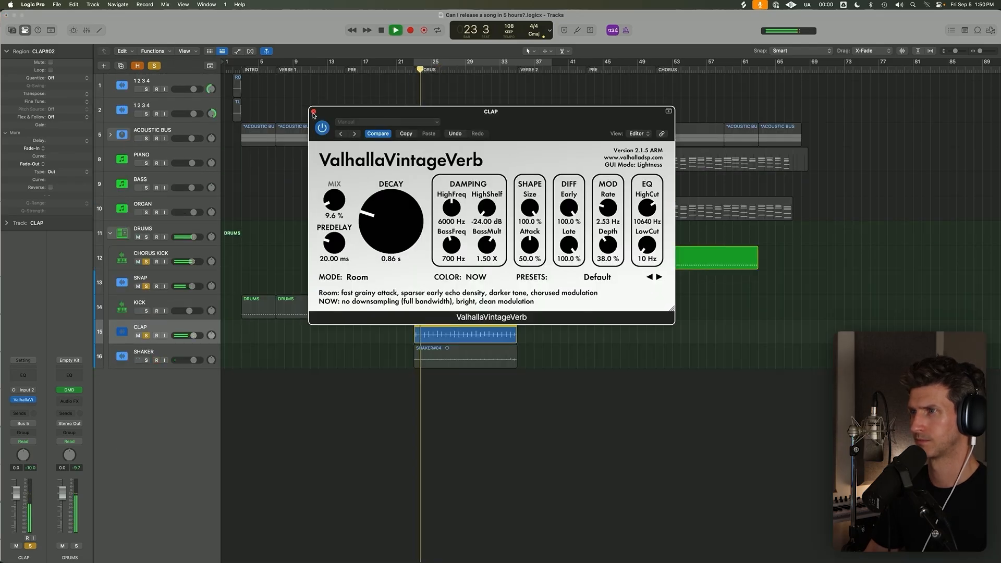
{"action": "key", "text": "super+w"}
{"action": "key", "text": "space"}
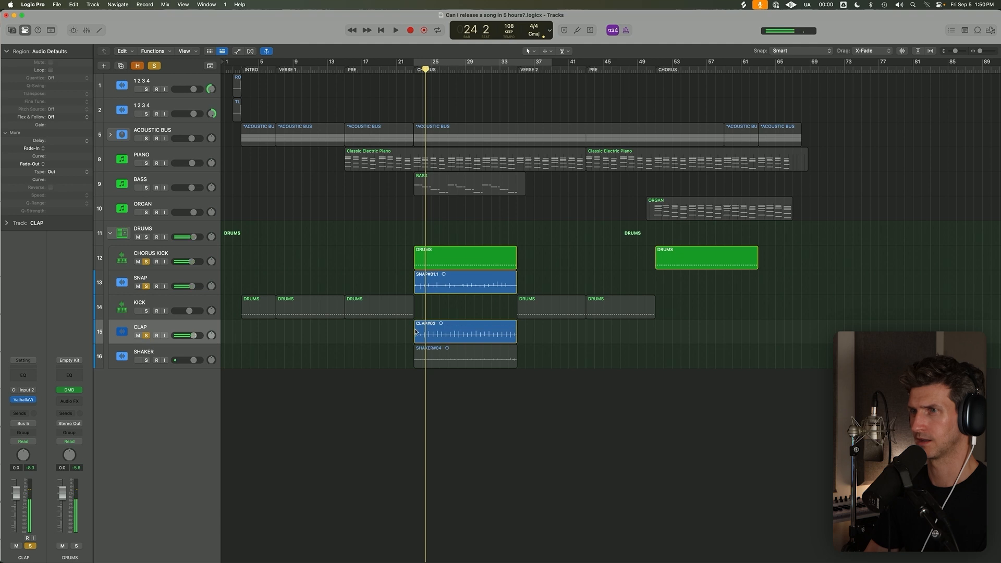
Quantize the CLAP region to 1/4 notes with 75% strength and play it back.
{"action": "left_click", "coordinate": [70, 78]}
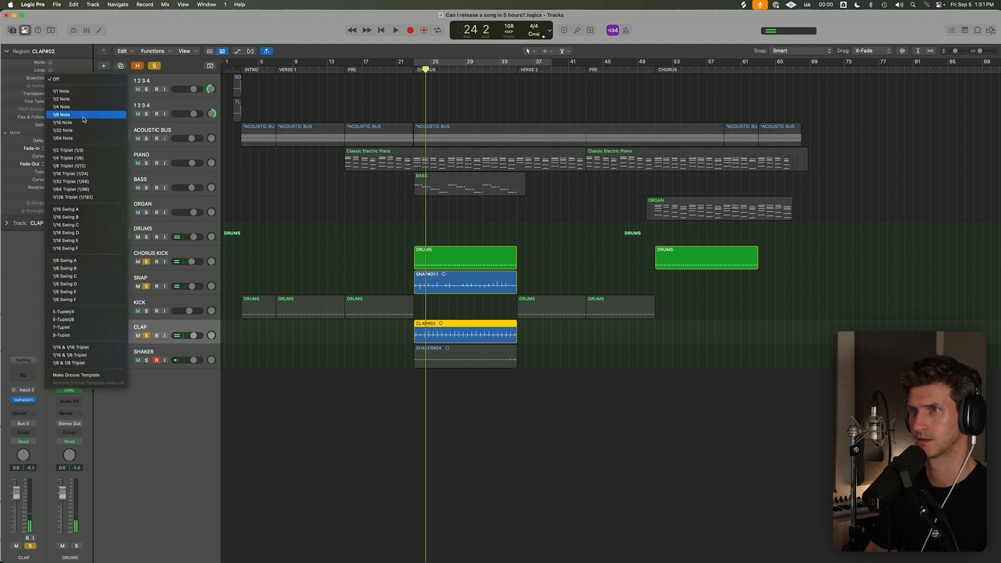
{"action": "left_click", "coordinate": [68, 112]}
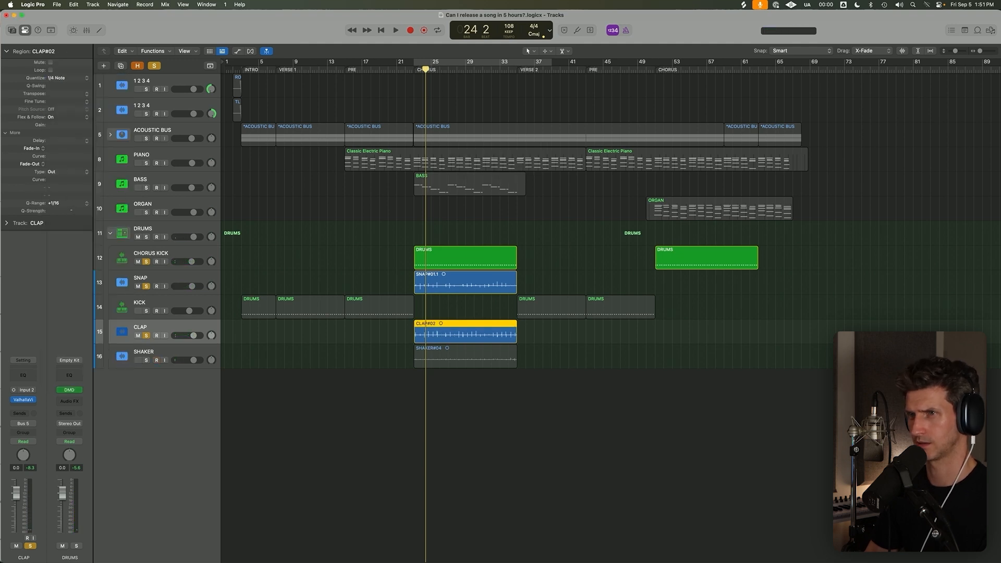
{"action": "key", "text": "space"}
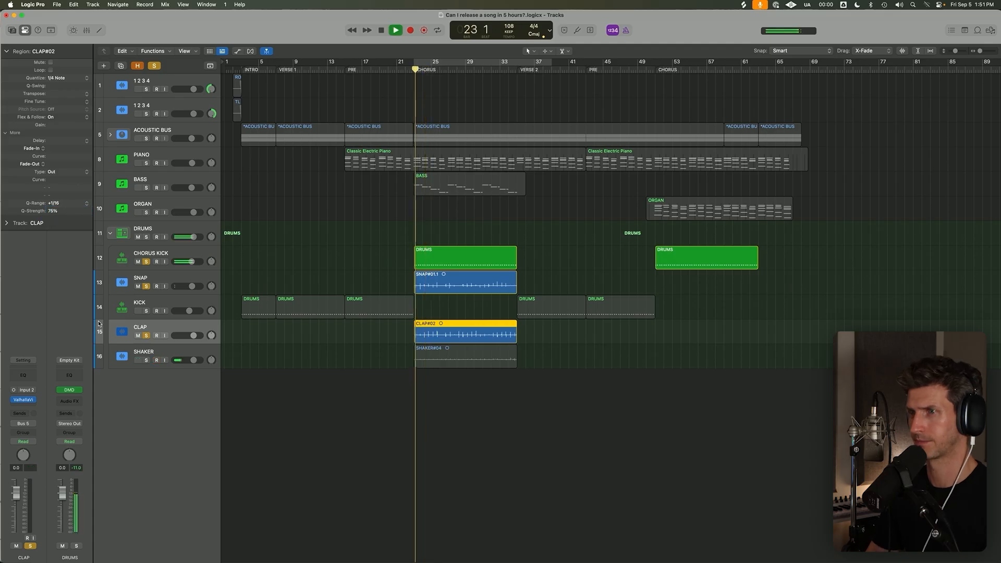
Insert FF Pro-Q 2 before the CLAP reverb with a low cut around 220 Hz, and set the track volume to -4.8 dB.
{"action": "left_click", "coordinate": [30, 399]}
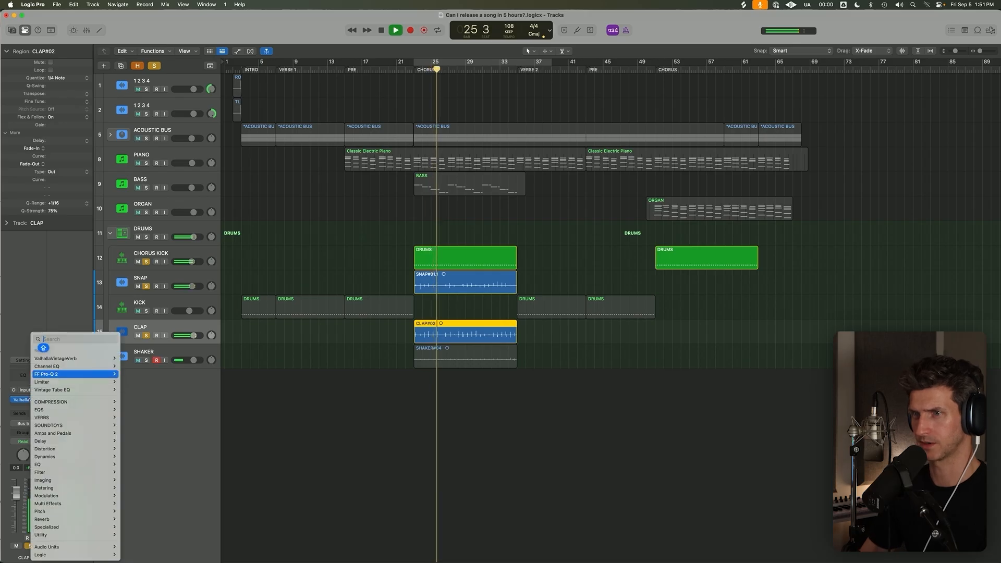
{"action": "left_click", "coordinate": [136, 374]}
{"action": "left_click_drag", "start_coordinate": [310, 205], "coordinate": [414, 209]}
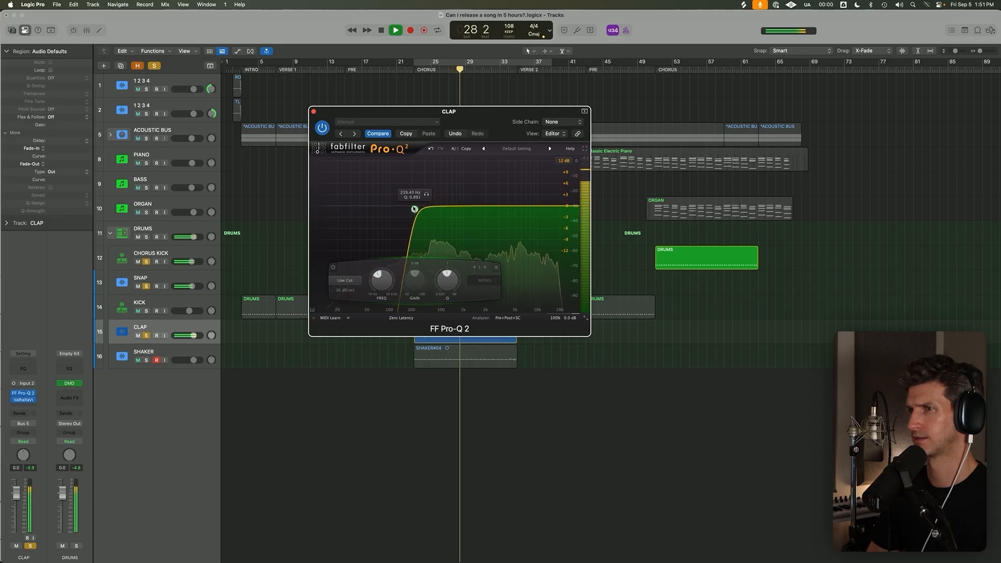
{"action": "left_click_drag", "start_coordinate": [194, 336], "coordinate": [188, 335]}
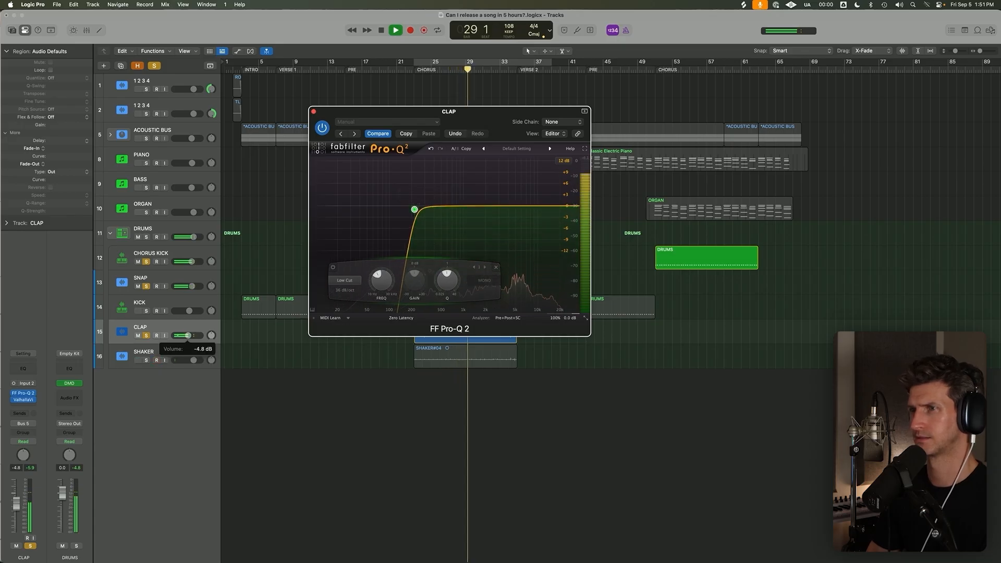
{"action": "left_click", "coordinate": [314, 112]}
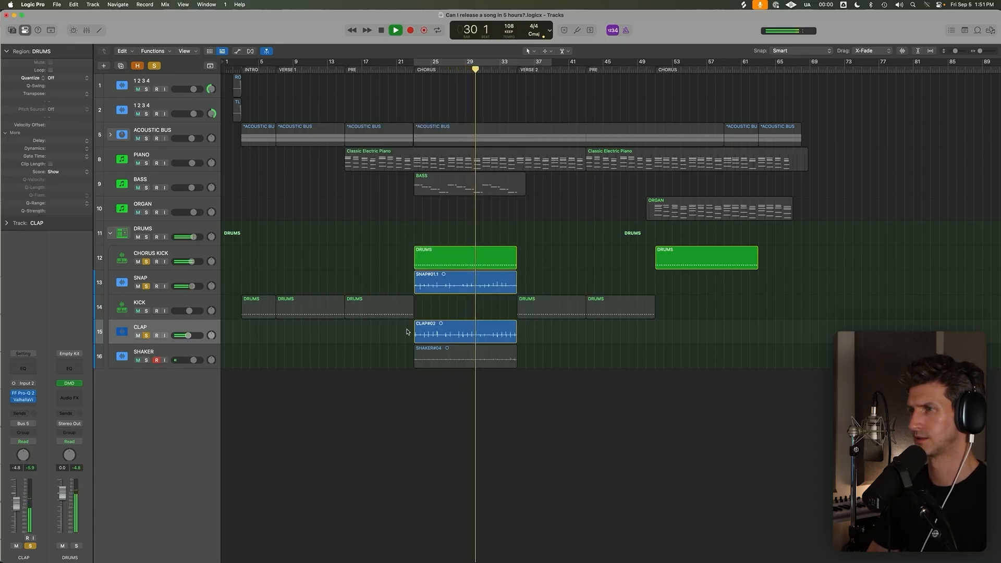
Move the CLAP region from the first chorus to the start of the second chorus at bar 51.
{"action": "left_click", "coordinate": [445, 334]}
{"action": "key", "text": "space"}
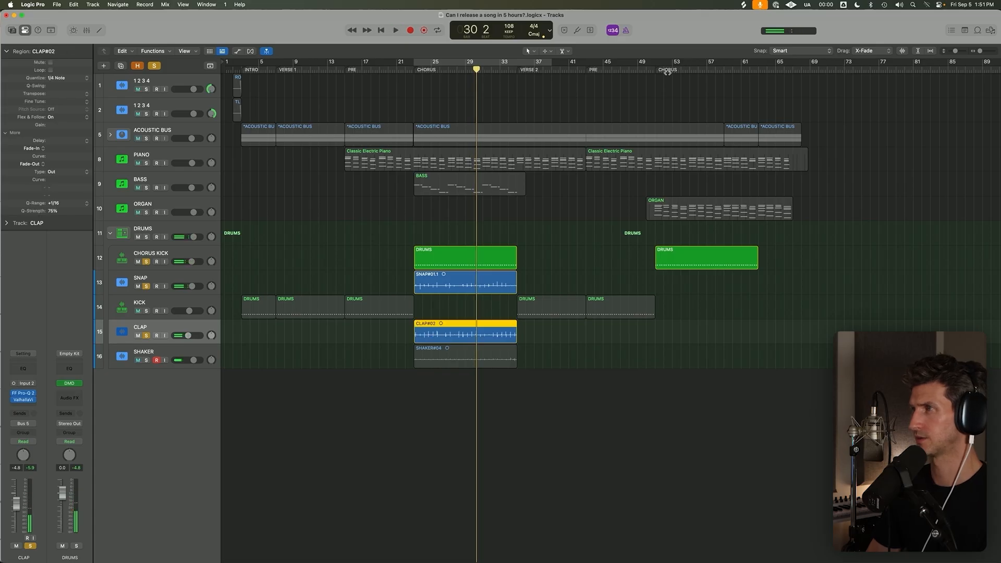
{"action": "left_click", "coordinate": [655, 70]}
{"action": "left_click_drag", "start_coordinate": [431, 337], "coordinate": [673, 330]}
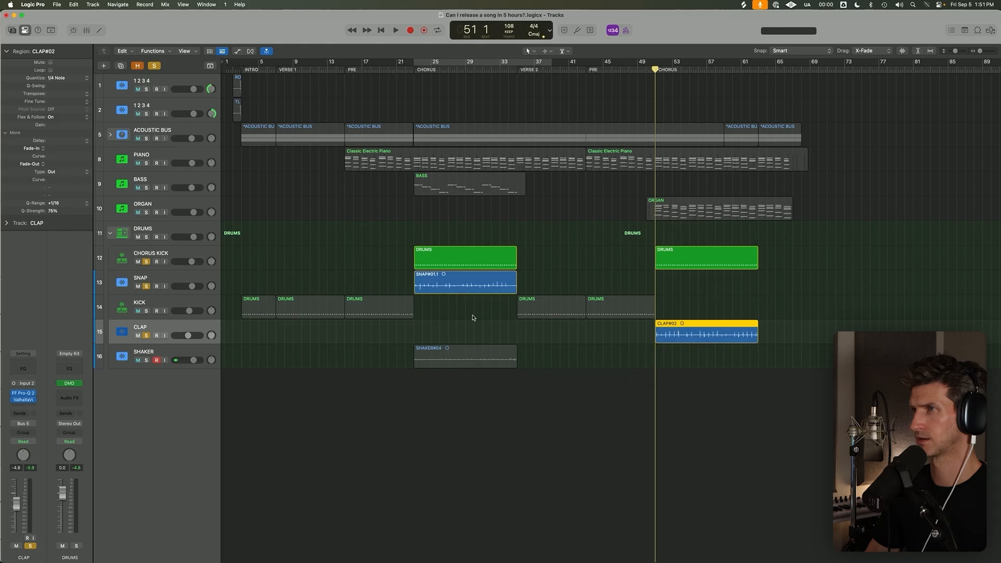
Solo SHAKER with the other chorus percussion, set its volume to -2.3 dB and select its region while auditioning the first chorus.
{"action": "left_click", "coordinate": [414, 74]}
{"action": "left_click", "coordinate": [145, 356]}
{"action": "key", "text": "space"}
{"action": "left_click_drag", "start_coordinate": [193, 360], "coordinate": [191, 360]}
{"action": "left_click", "coordinate": [279, 424]}
{"action": "left_click", "coordinate": [425, 358]}
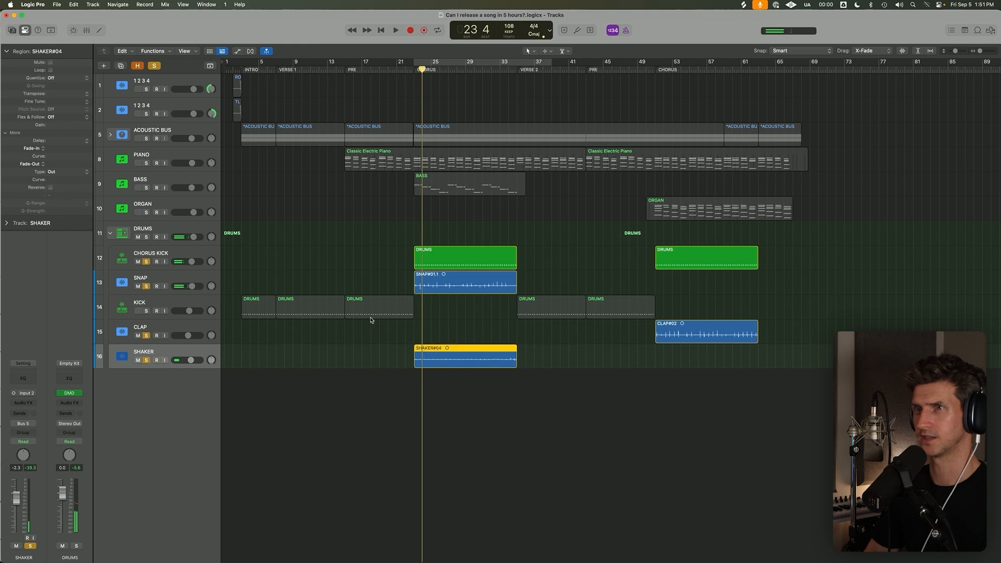
{"action": "key", "text": "space"}
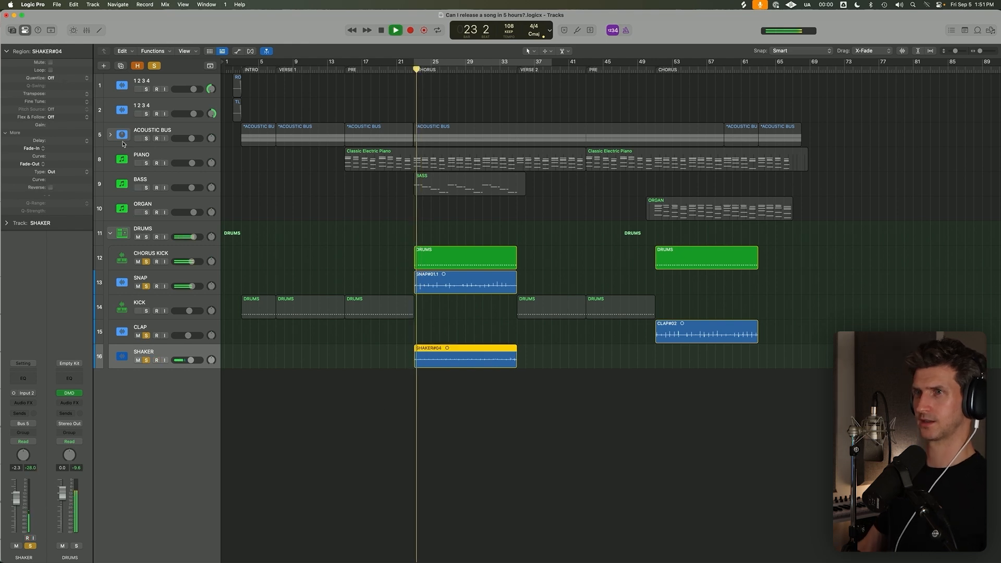
Quantize the SHAKER region to 1/8 notes with 50% strength and replay the chorus.
{"action": "left_click", "coordinate": [70, 79]}
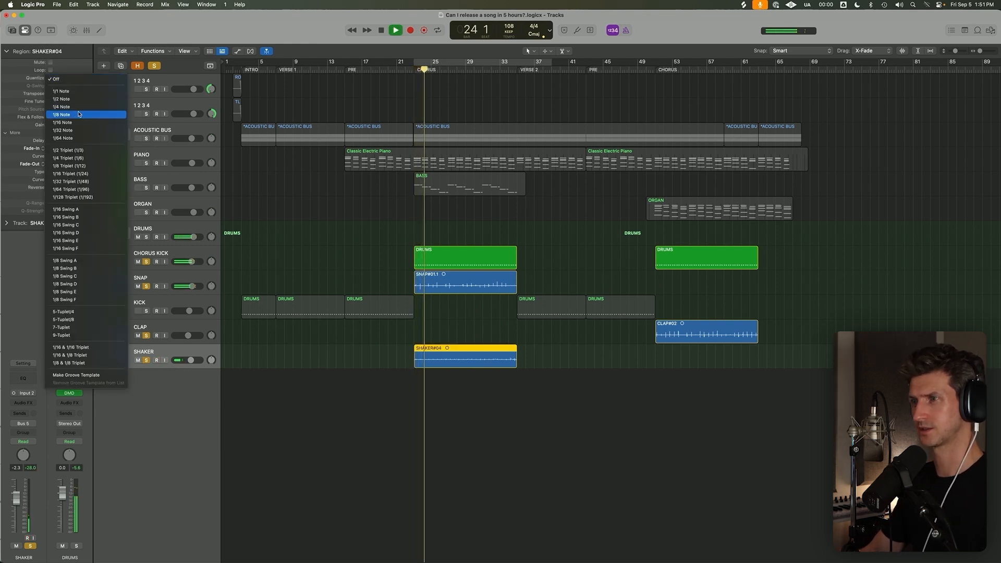
{"action": "left_click", "coordinate": [77, 109]}
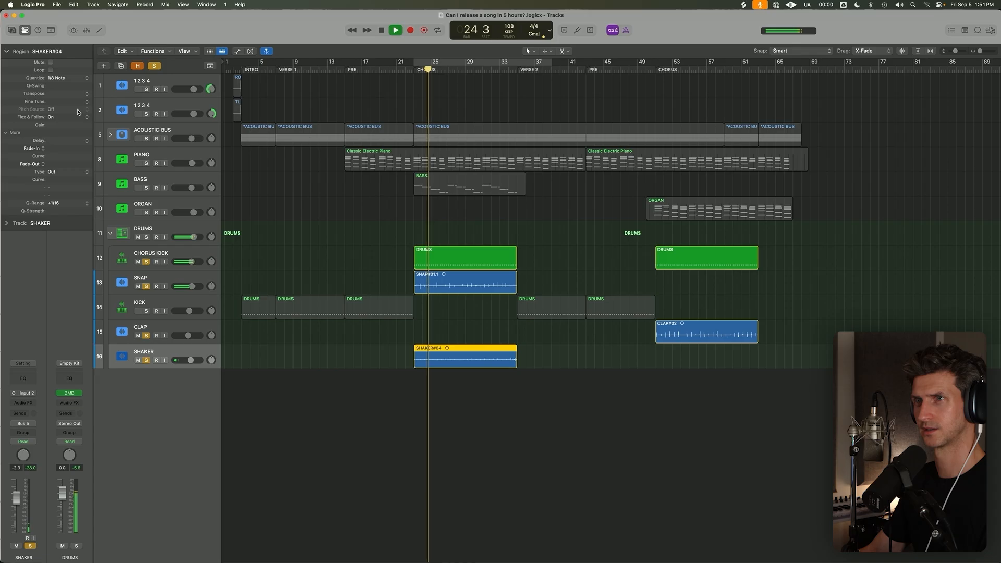
{"action": "double_click", "coordinate": [65, 211]}
{"action": "type", "text": "50"}
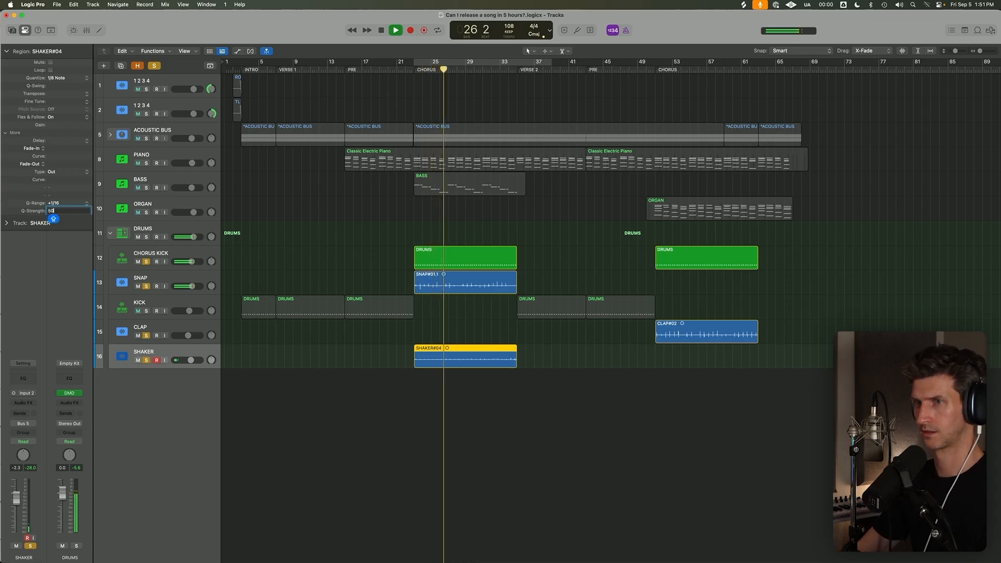
{"action": "key", "text": "Return"}
{"action": "key", "text": "shift+space"}
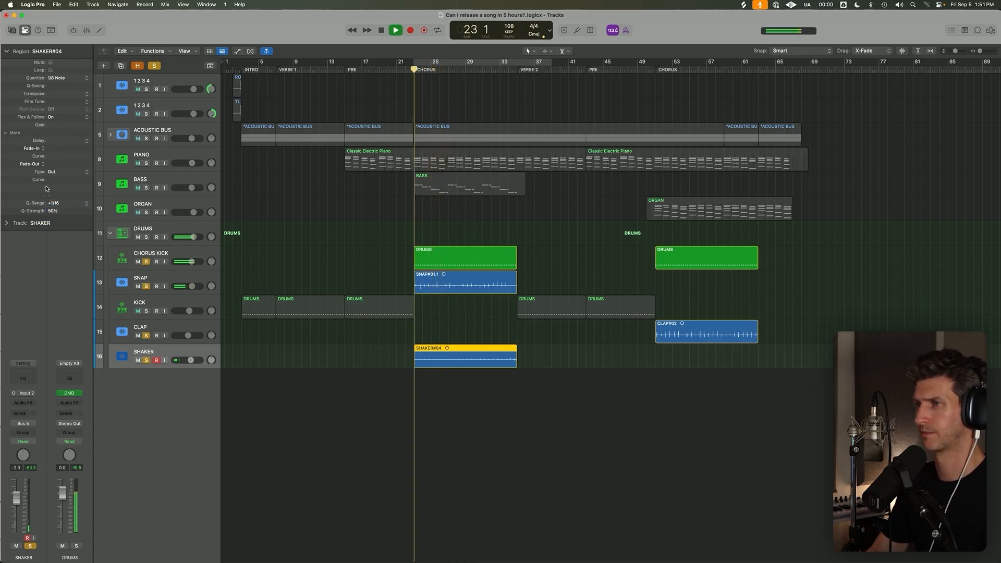
Select the CHORUS KICK track and open its Quick Sampler while the soloed percussion plays.
{"action": "key", "text": "super+Up"}
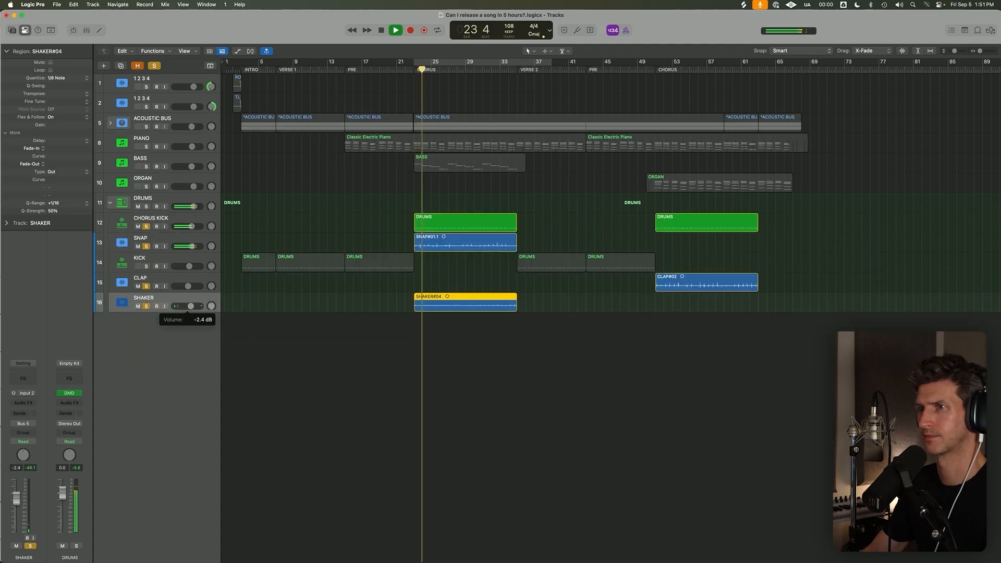
{"action": "left_click", "coordinate": [199, 230]}
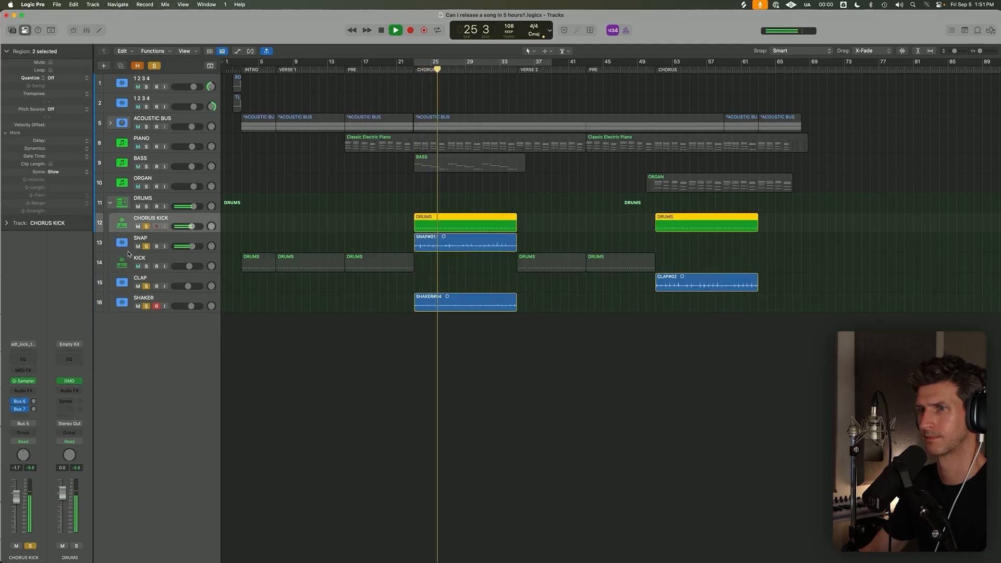
{"action": "left_click", "coordinate": [23, 381]}
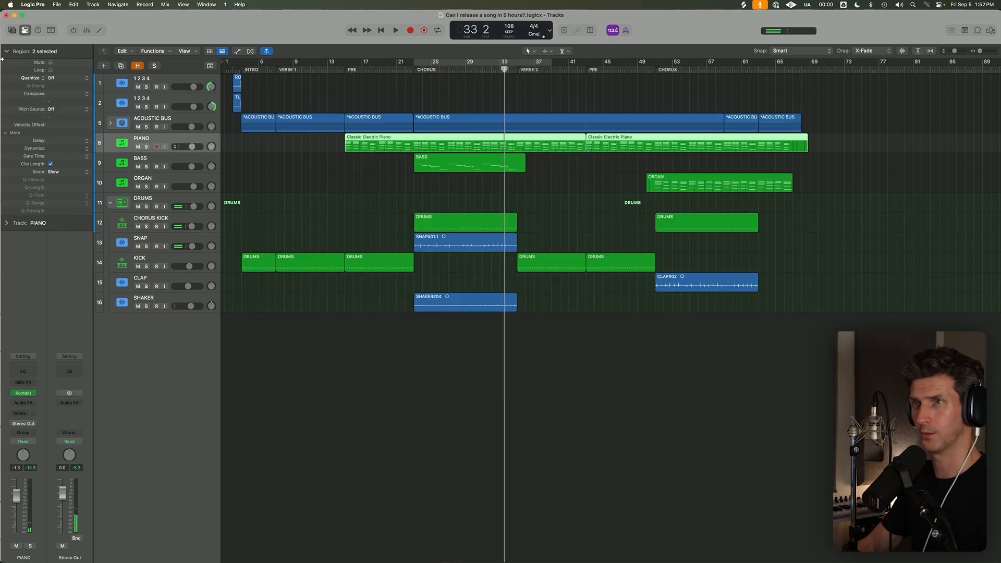
Open the PIANO track's Kontakt instrument, turn on the chorus cycle and move the plug-in window clear of the piano regions.
{"action": "left_click", "coordinate": [5, 52]}
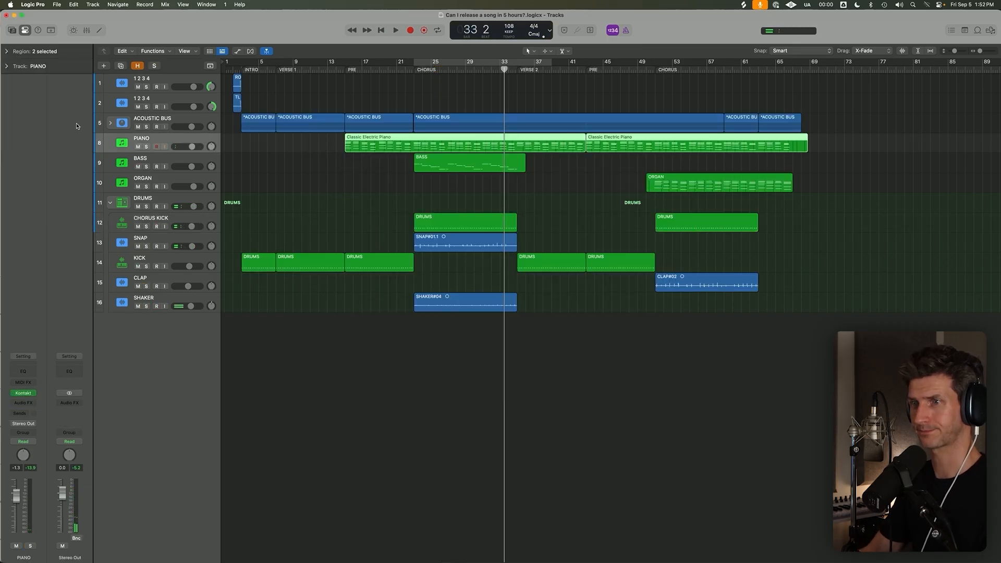
{"action": "left_click", "coordinate": [25, 391]}
{"action": "key", "text": "c"}
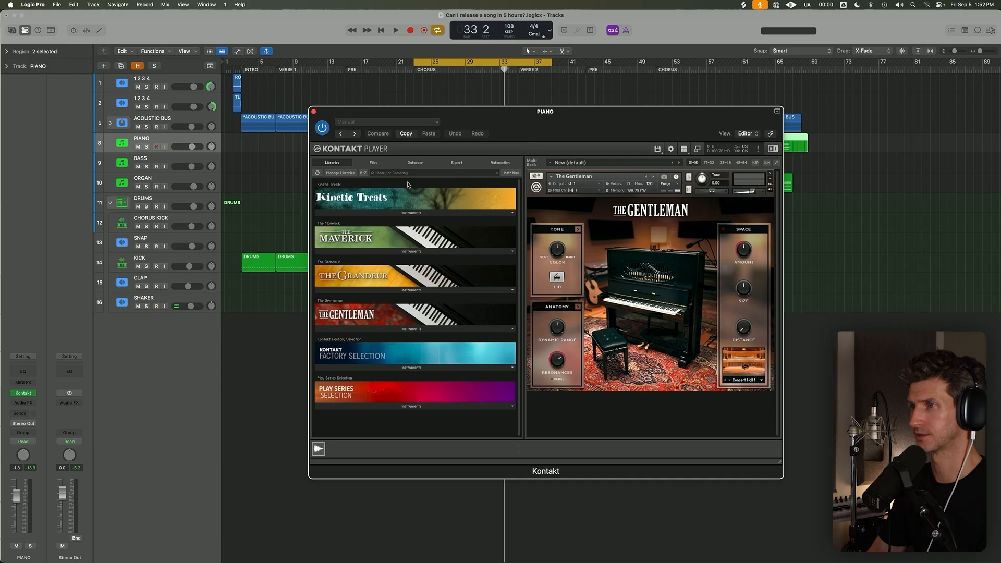
{"action": "left_click_drag", "start_coordinate": [592, 150], "coordinate": [541, 183]}
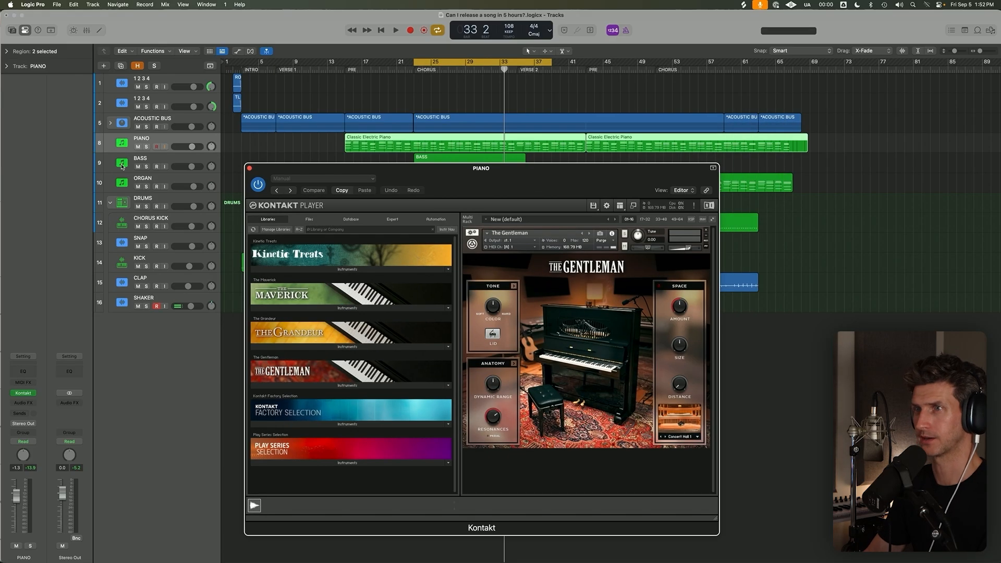
Solo the PIANO track, play the chorus loop and toggle The Gentleman's lid setting.
{"action": "left_click", "coordinate": [147, 146]}
{"action": "key", "text": "space"}
{"action": "left_click", "coordinate": [490, 333]}
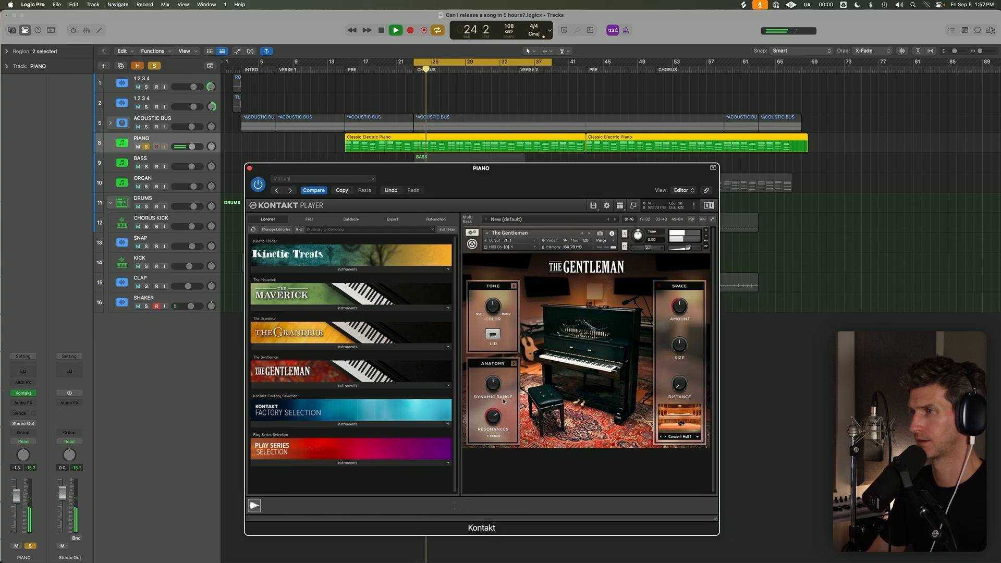
Change The Gentleman's key response to Softer Velocity in its Anatomy settings.
{"action": "left_click", "coordinate": [513, 286]}
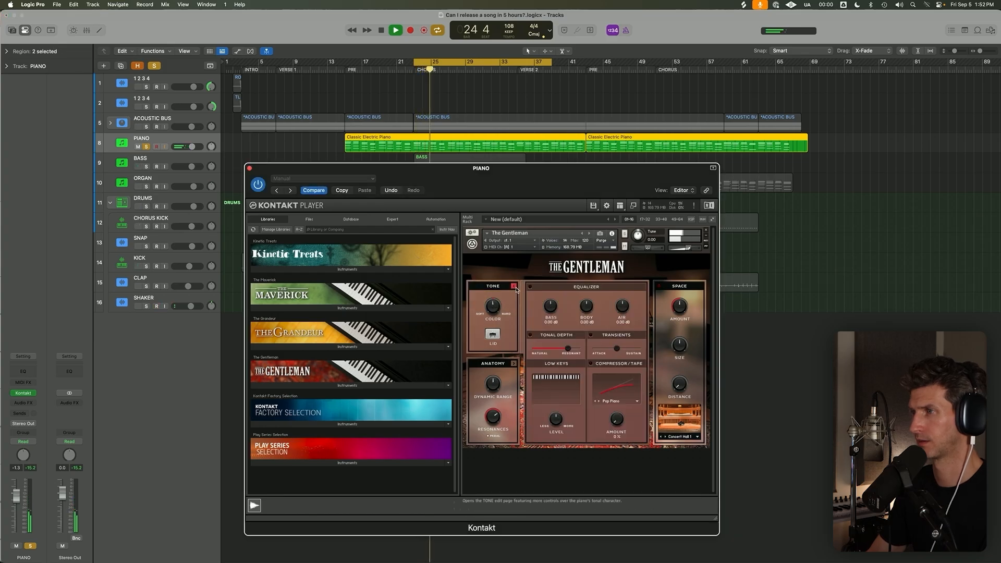
{"action": "left_click", "coordinate": [514, 363]}
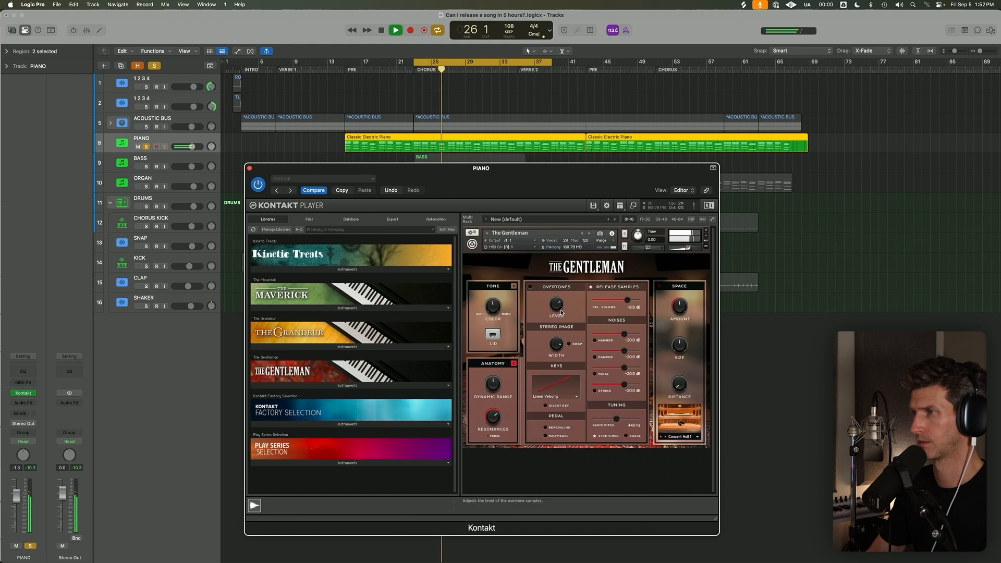
{"action": "left_click", "coordinate": [558, 397]}
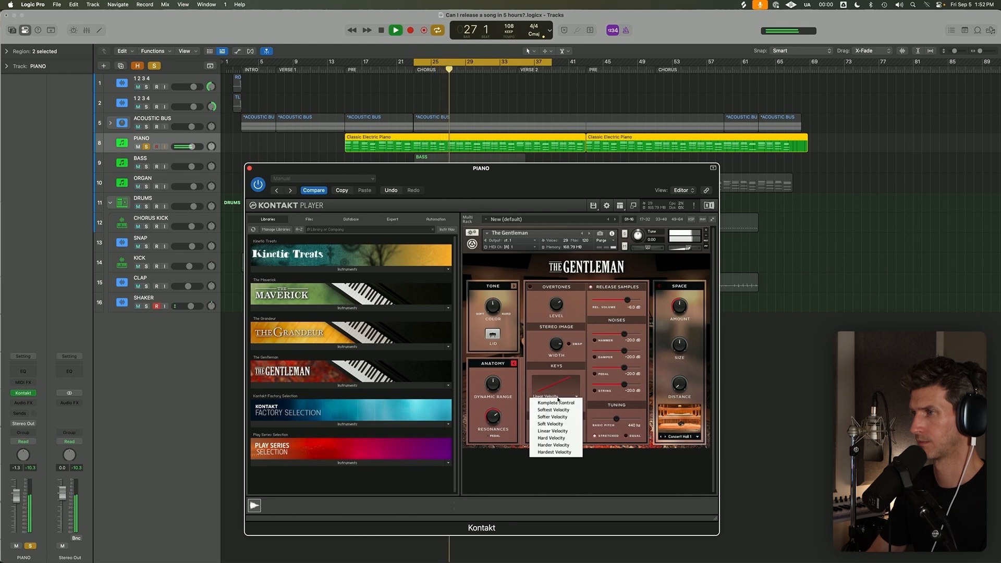
{"action": "left_click", "coordinate": [553, 417]}
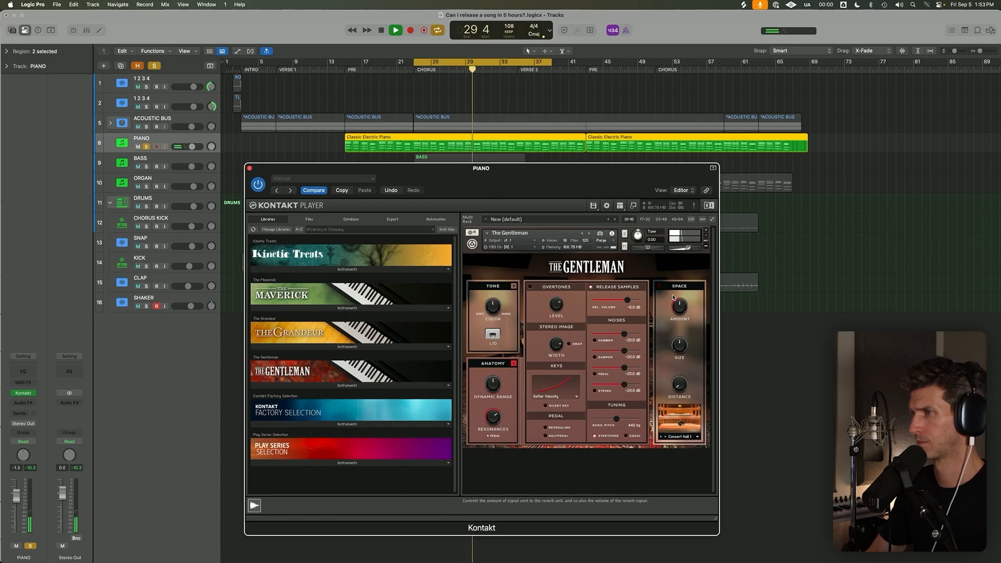
Enable the piano's Space reverb with the Studio Medium preset, and clear the solo to hear it in the full mix.
{"action": "left_click", "coordinate": [682, 438]}
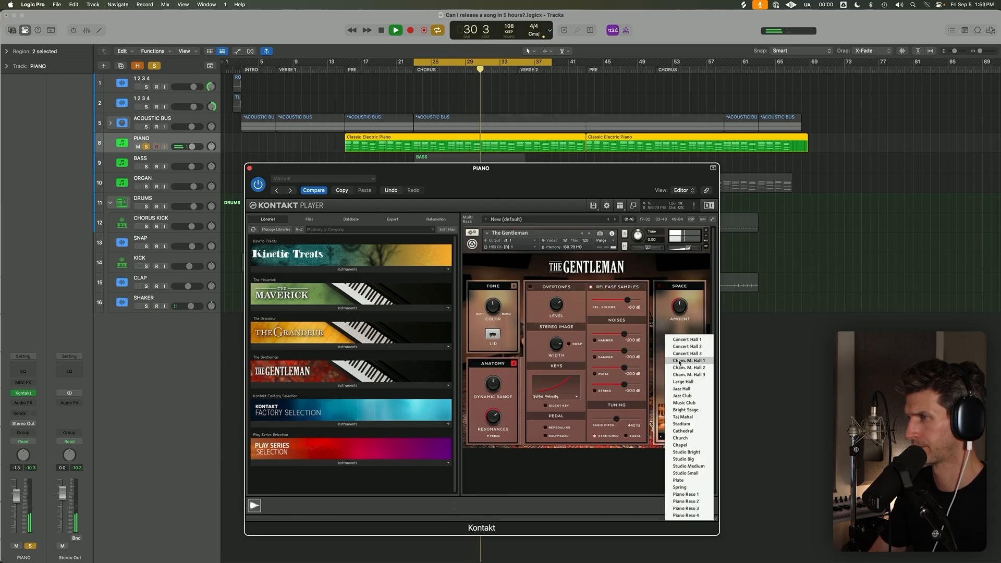
{"action": "left_click", "coordinate": [701, 467]}
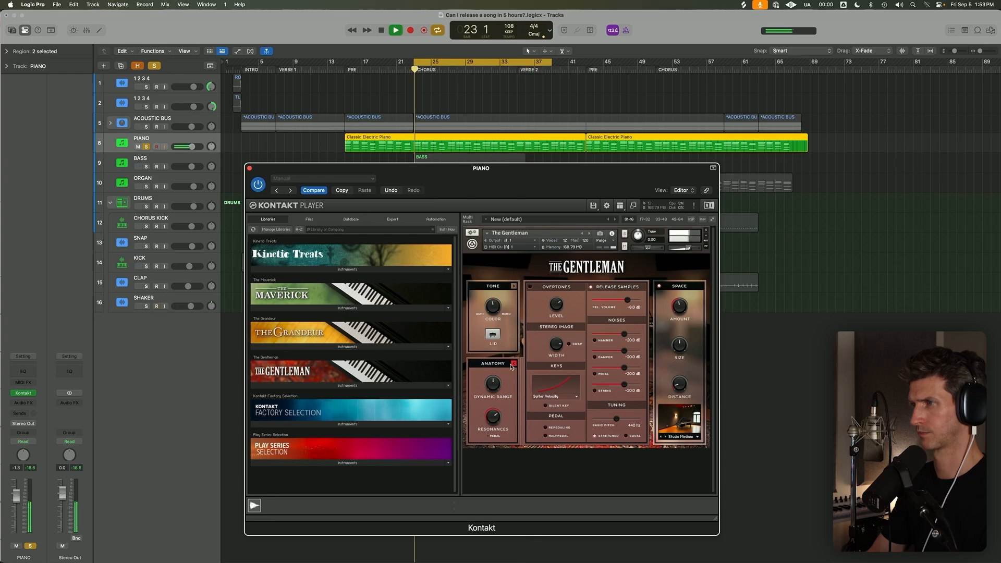
{"action": "left_click", "coordinate": [155, 66]}
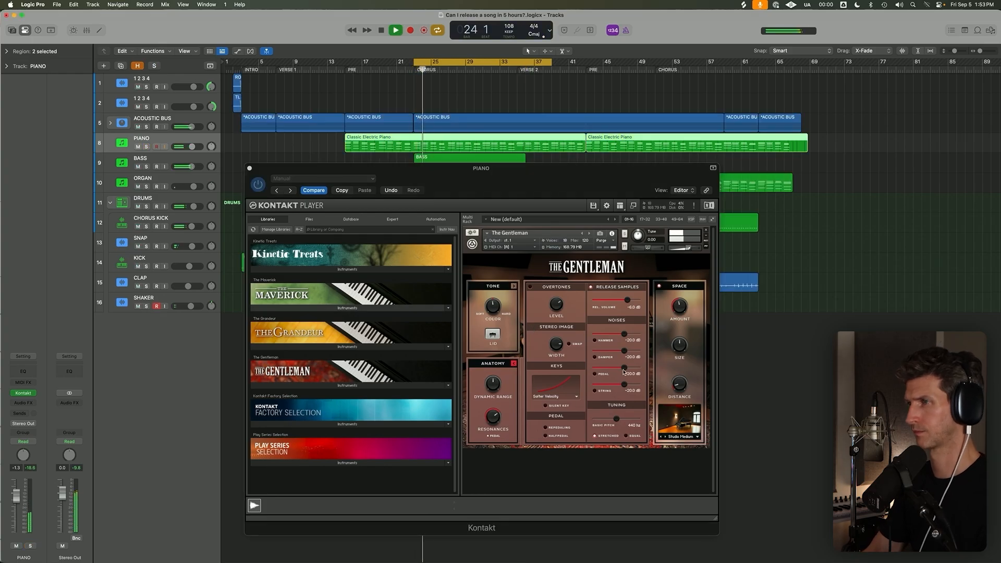
Enable the equalizer in the piano's Tone settings and adjust its Body and Air bands.
{"action": "left_click", "coordinate": [513, 287]}
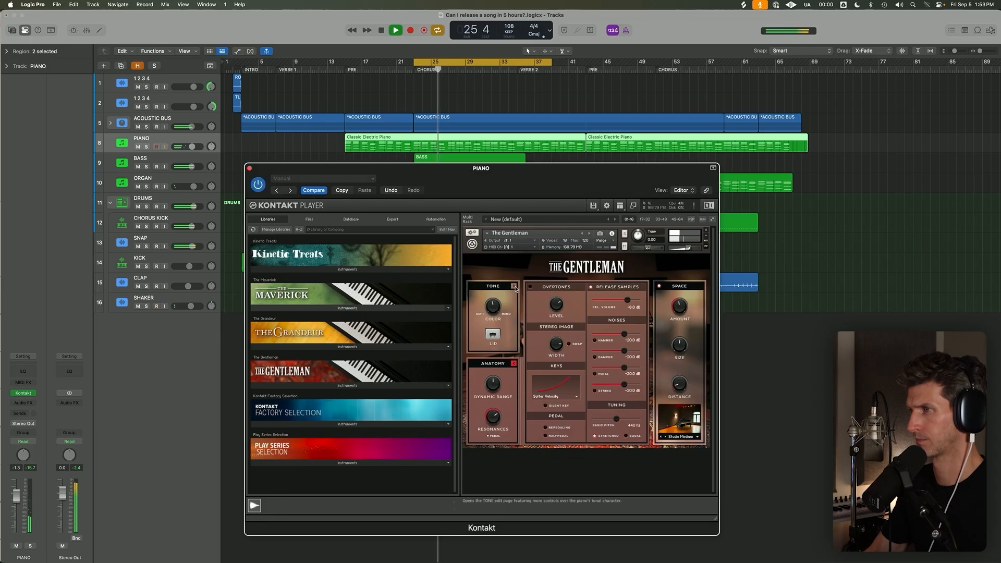
{"action": "left_click", "coordinate": [514, 286]}
{"action": "left_click_drag", "start_coordinate": [623, 306], "coordinate": [622, 298]}
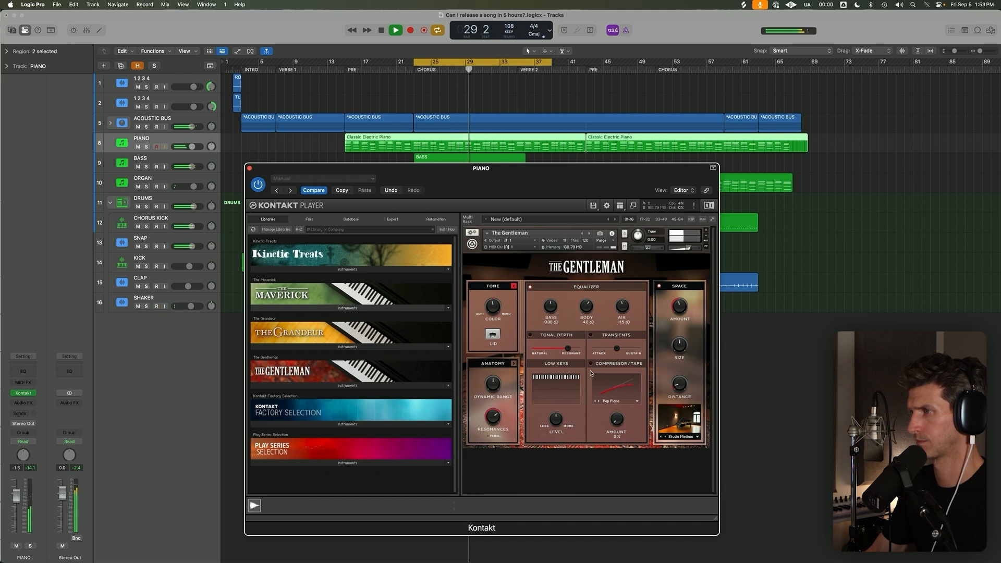
Check The Gentleman's Anatomy settings, close the piano instrument, and stop the looped chorus playback.
{"action": "left_click", "coordinate": [513, 363]}
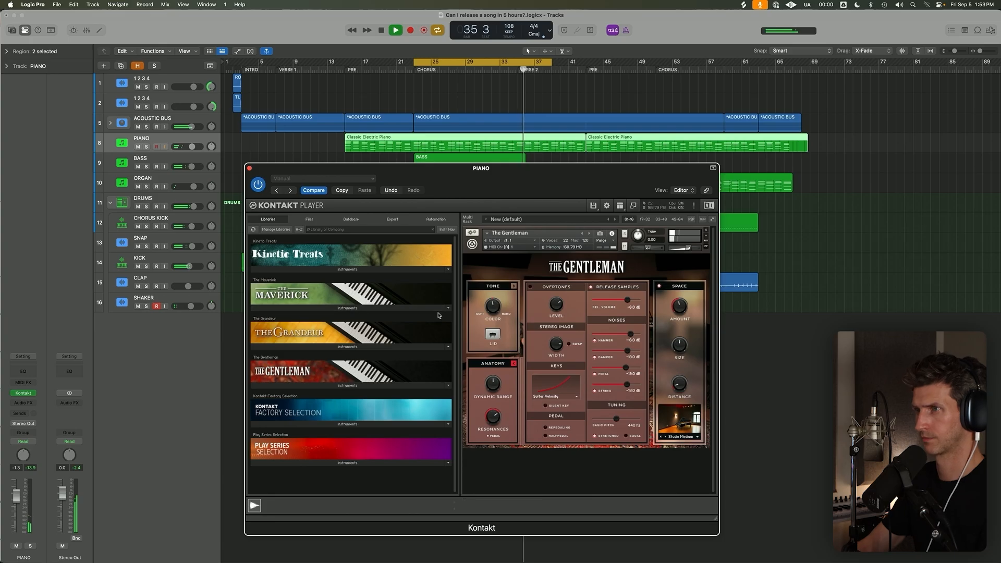
{"action": "left_click", "coordinate": [249, 168]}
{"action": "key", "text": "c"}
{"action": "key", "text": "space"}
Solo the BASS track, open its Trilian instrument, and play the chorus as a loop.
{"action": "left_click", "coordinate": [164, 162]}
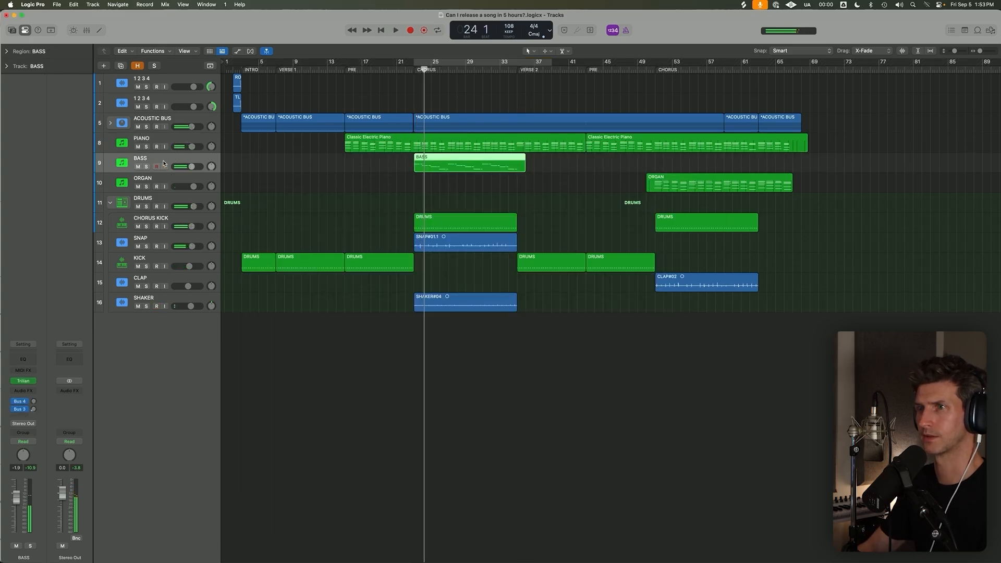
{"action": "left_click", "coordinate": [147, 167]}
{"action": "left_click", "coordinate": [25, 382]}
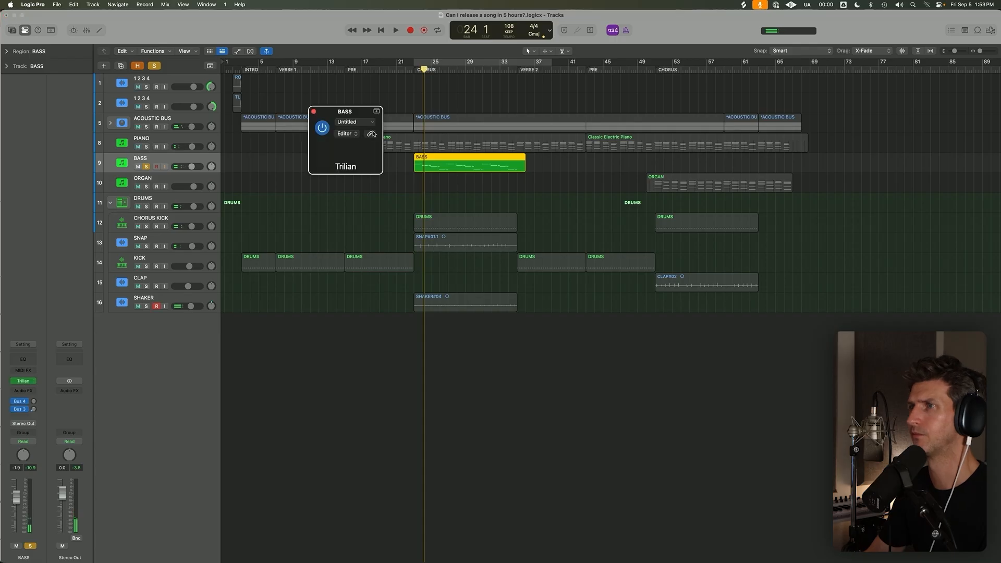
{"action": "left_click_drag", "start_coordinate": [585, 119], "coordinate": [534, 84]}
{"action": "key", "text": "space"}
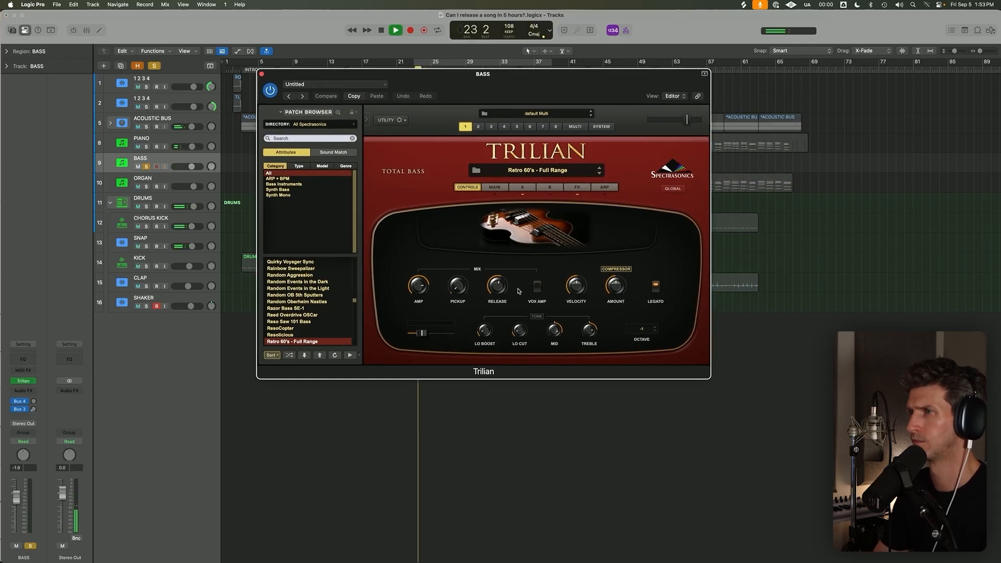
{"action": "left_click_drag", "start_coordinate": [540, 93], "coordinate": [541, 195]}
{"action": "key", "text": "c"}
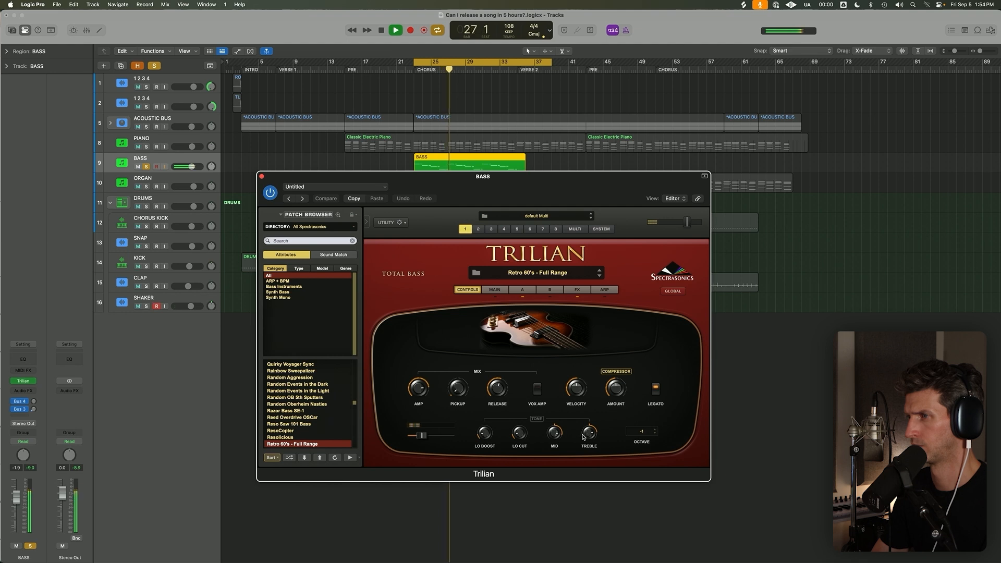
Adjust the bass sound's pickup mix in Trilian, try the octave at -2, and close the instrument.
{"action": "mouse_move", "coordinate": [462, 391]}
{"action": "left_mouse_down"}
{"action": "mouse_move", "coordinate": [460, 359]}
{"action": "mouse_move", "coordinate": [461, 393]}
{"action": "left_mouse_up"}
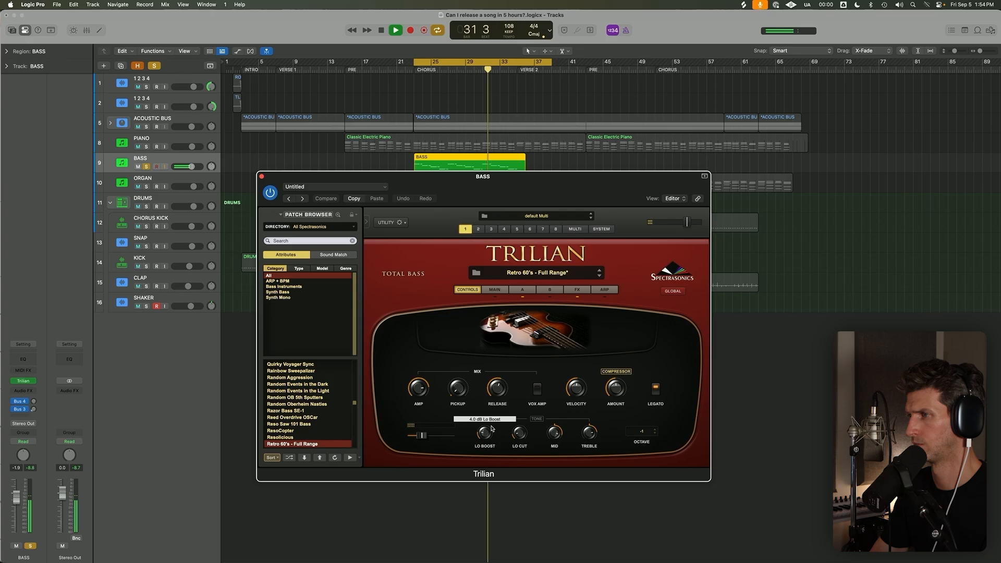
{"action": "key", "text": "space"}
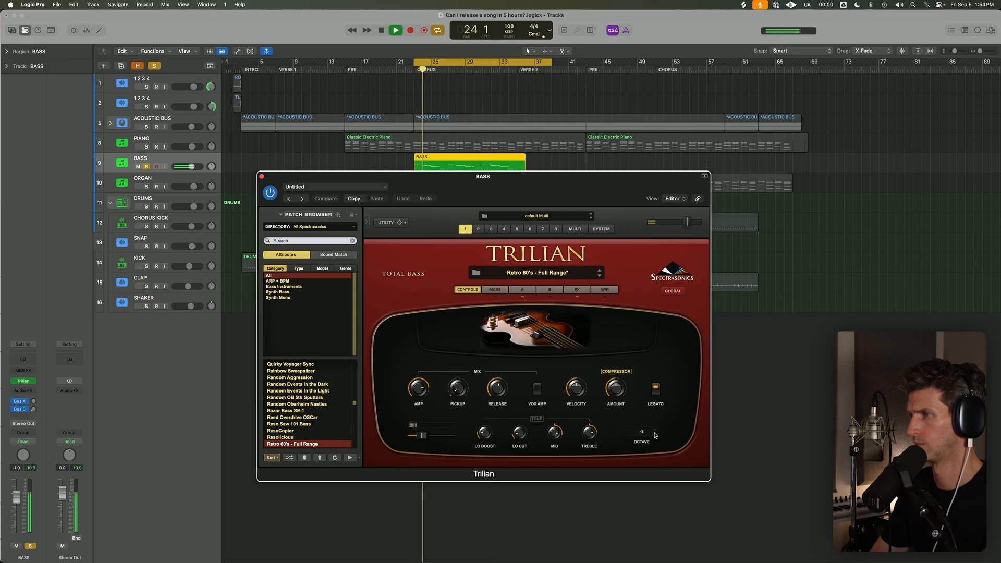
{"action": "left_click", "coordinate": [262, 176]}
{"action": "key", "text": "space"}
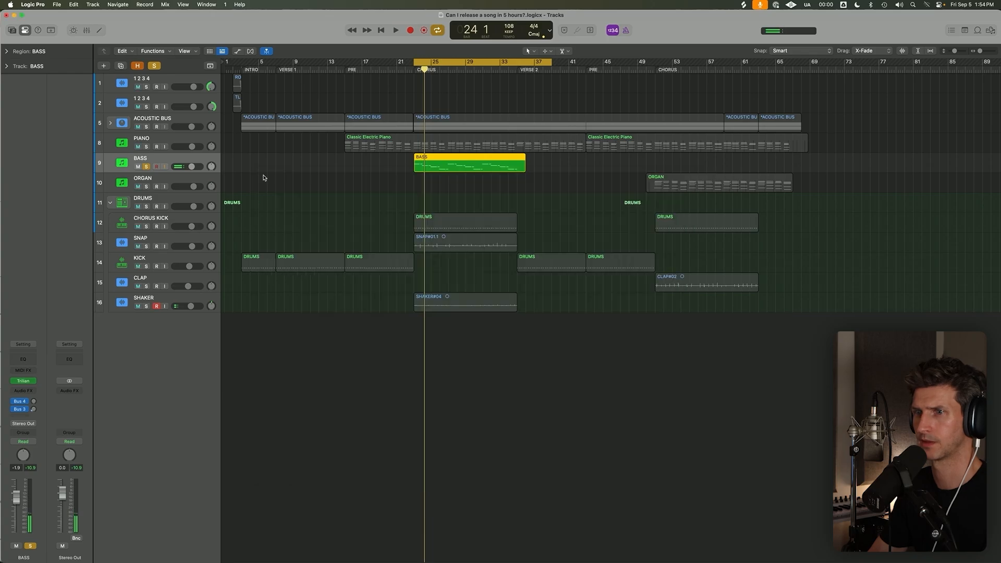
Insert the Decapitator saturation effect on the BASS track.
{"action": "left_click", "coordinate": [20, 396]}
{"action": "type", "text": "dec"}
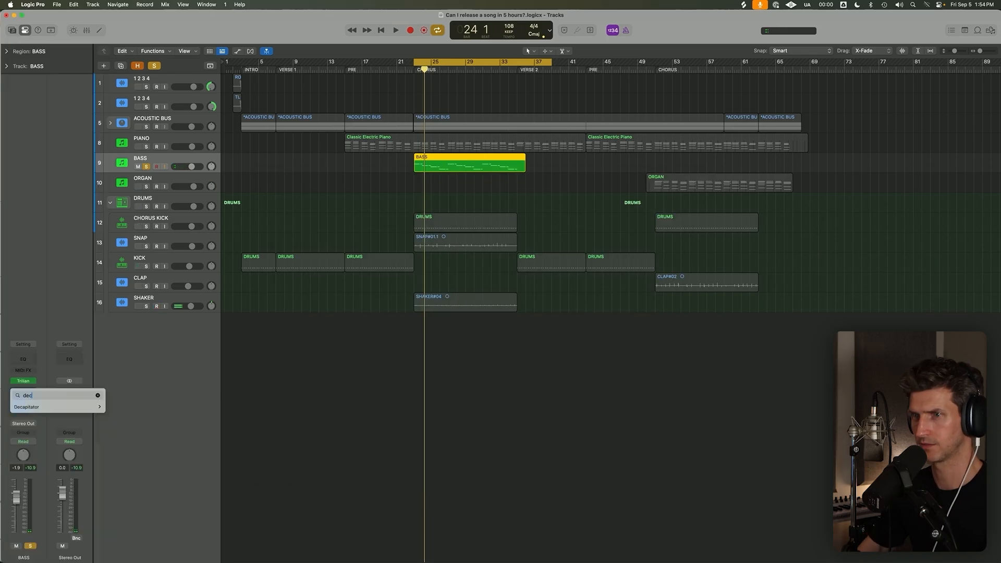
{"action": "key", "text": "Down"}
{"action": "key", "text": "Right"}
{"action": "key", "text": "Return"}
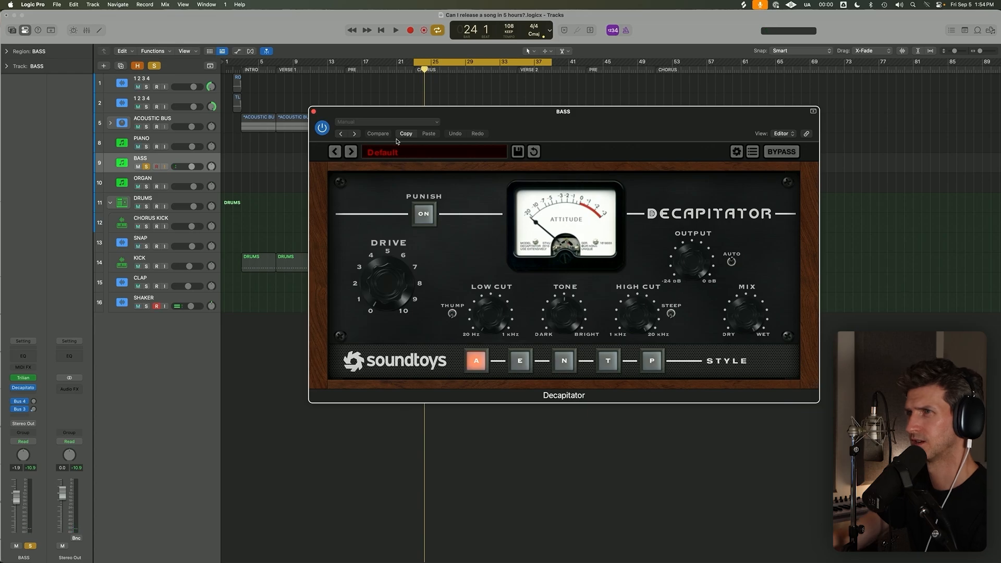
Load Decapitator's Beefy preset and adjust the Drive while the bass plays without cycling.
{"action": "left_click", "coordinate": [398, 152]}
{"action": "left_click", "coordinate": [544, 152]}
{"action": "key", "text": "space"}
{"action": "key", "text": "c"}
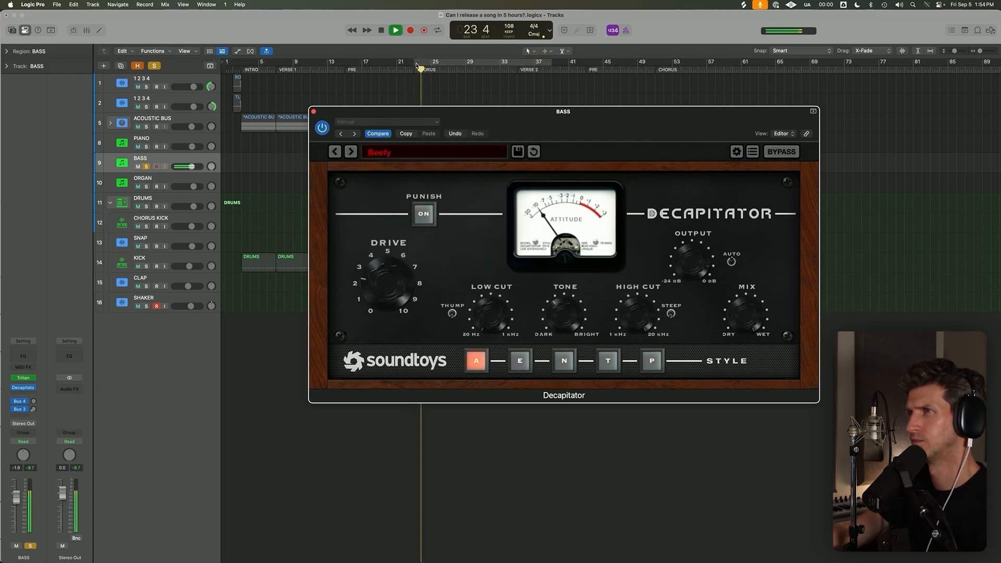
{"action": "left_click", "coordinate": [389, 283]}
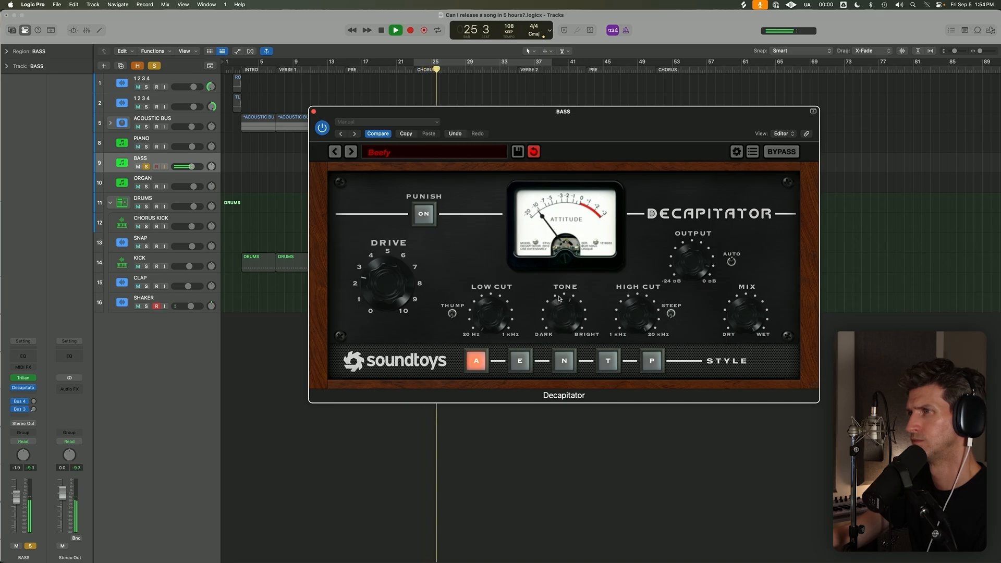
Solo the DRUMS stack with the bass, collapse it, and lower the BASS fader to -2.5 dB.
{"action": "left_click", "coordinate": [146, 207]}
{"action": "left_click", "coordinate": [110, 203]}
{"action": "left_click", "coordinate": [165, 160]}
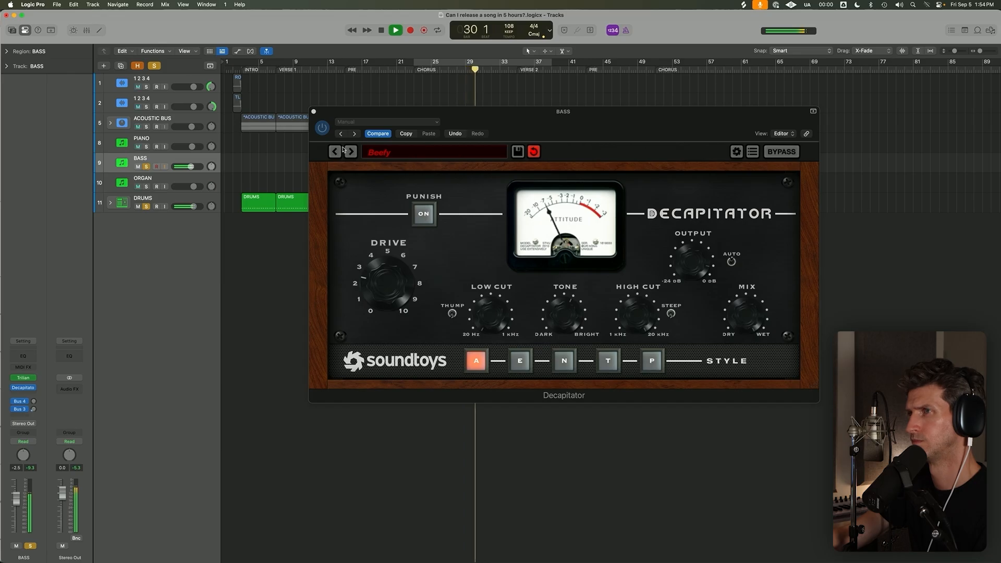
{"action": "left_click", "coordinate": [314, 112]}
{"action": "left_click", "coordinate": [428, 187]}
{"action": "key", "text": "space"}
Open the BASS region in the Piano Roll from bar 23 and hide its note velocity lane.
{"action": "left_click", "coordinate": [434, 162]}
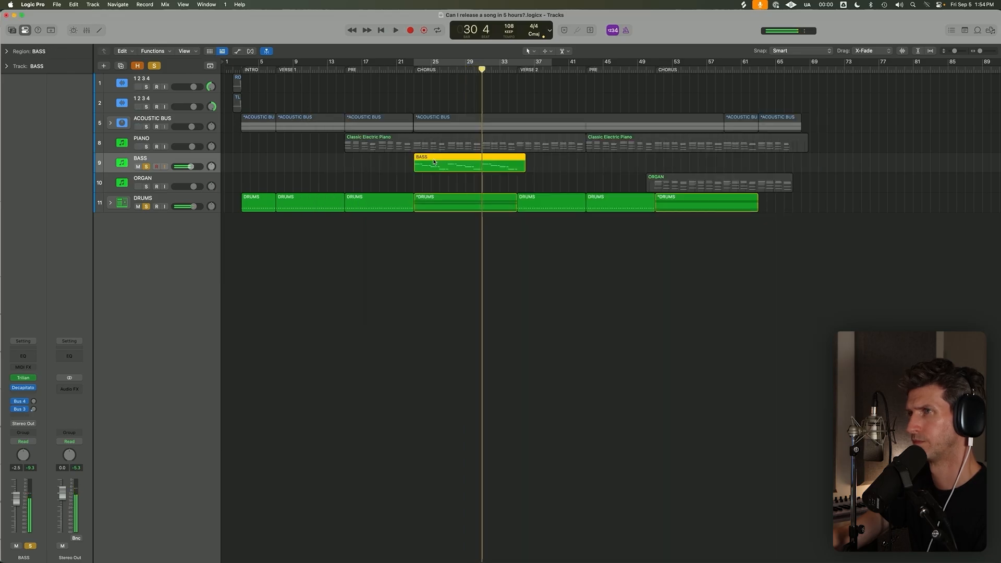
{"action": "left_click", "coordinate": [414, 68]}
{"action": "left_click_drag", "start_coordinate": [413, 181], "coordinate": [444, 159]}
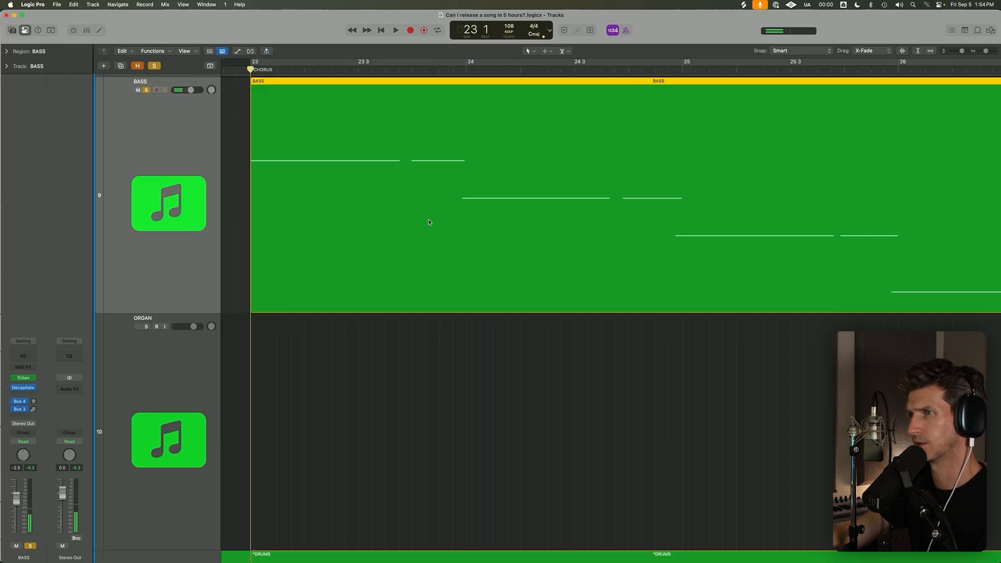
{"action": "double_click", "coordinate": [422, 288]}
{"action": "left_click_drag", "start_coordinate": [563, 375], "coordinate": [959, 299]}
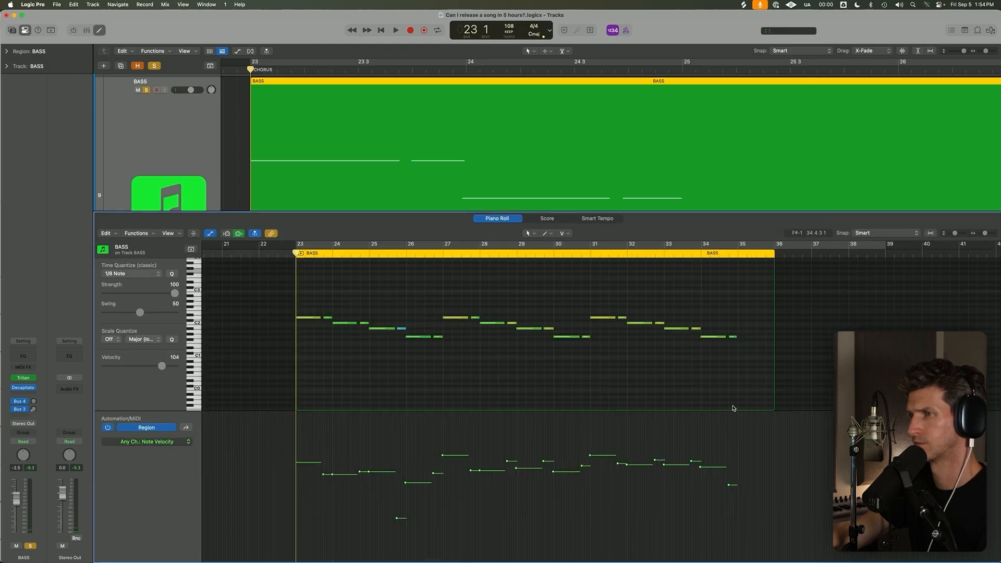
{"action": "key", "text": "a"}
{"action": "key", "text": "space"}
{"action": "key", "text": "space"}
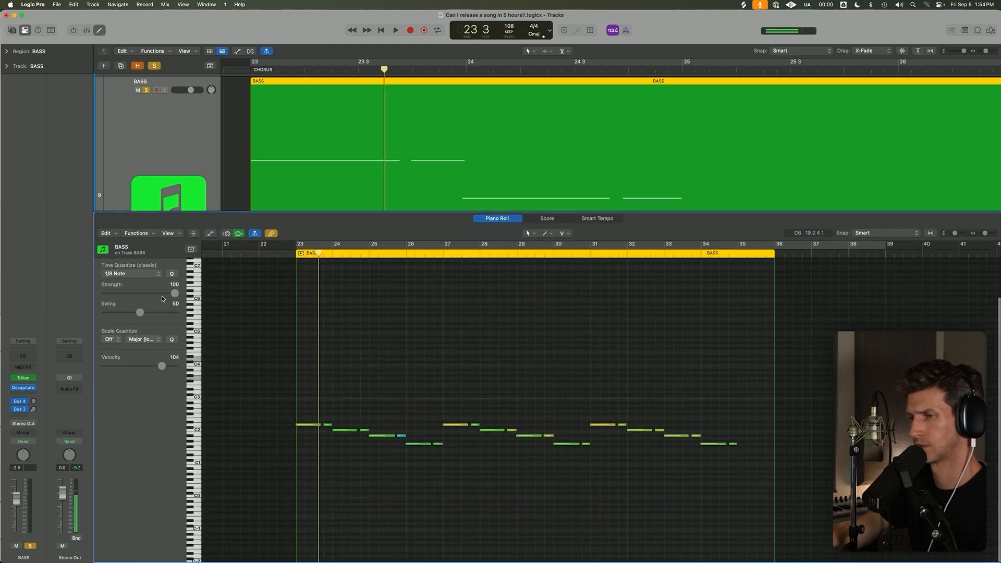
Shift all the bass notes slightly later and play the chorus from bar 23.
{"action": "key", "text": "super+a"}
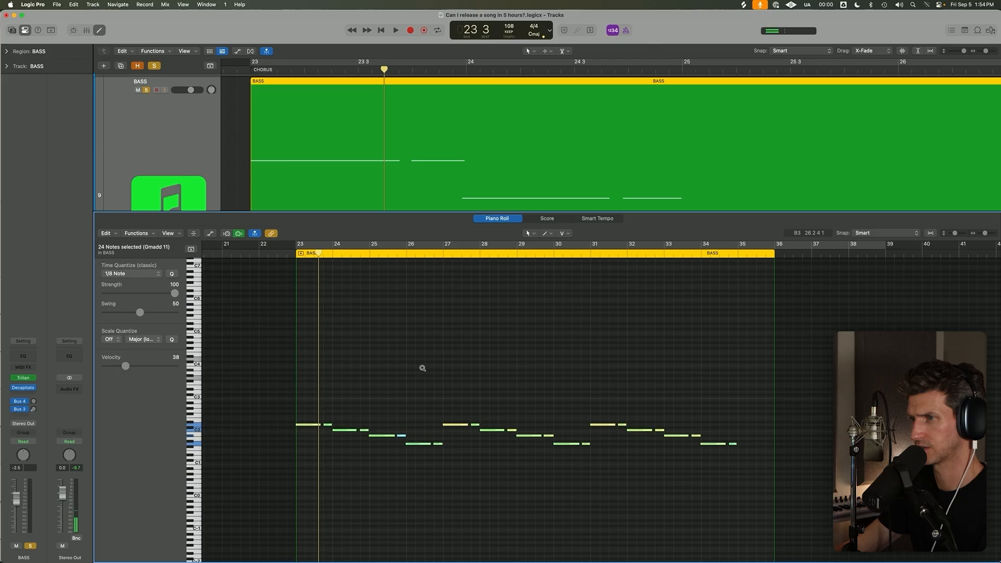
{"action": "scroll", "coordinate": [423, 370], "scroll_direction": "up", "scroll_amount": 5}
{"action": "scroll", "coordinate": [276, 309], "scroll_direction": "left", "scroll_amount": 5}
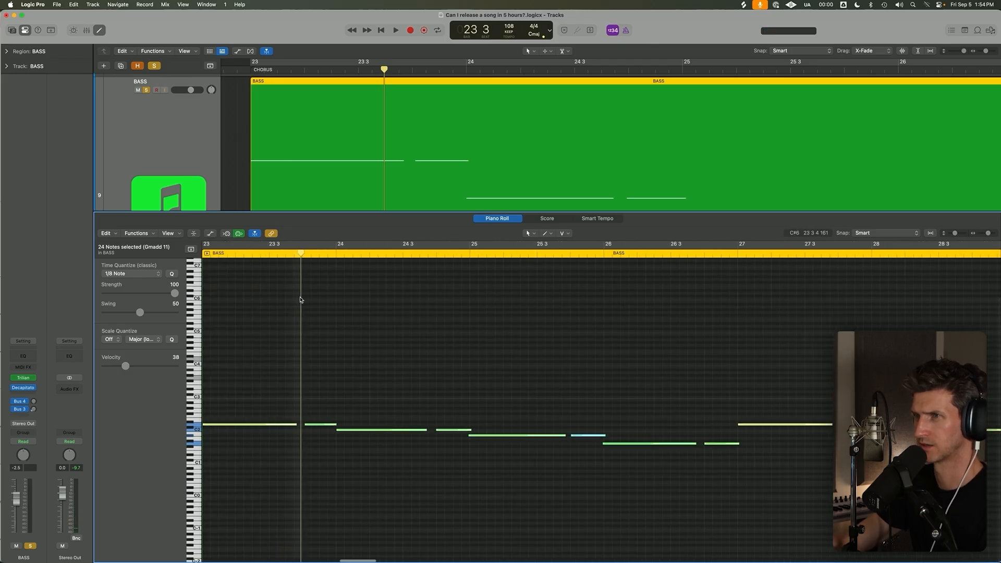
{"action": "left_click", "coordinate": [232, 252]}
{"action": "key", "text": "space"}
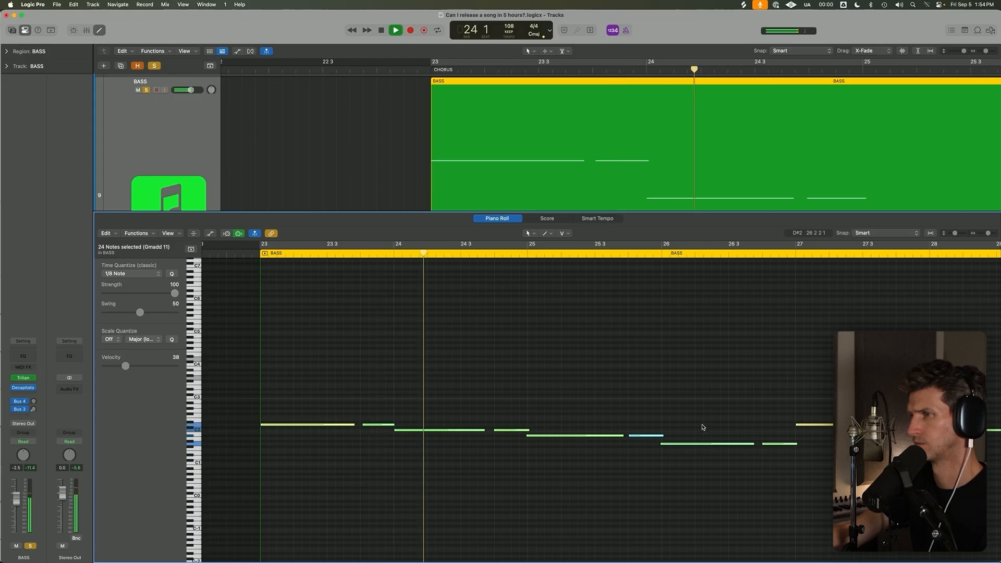
Set the velocity of the short A#1 bass note at the end of bar 25 to 50.
{"action": "left_click", "coordinate": [702, 412]}
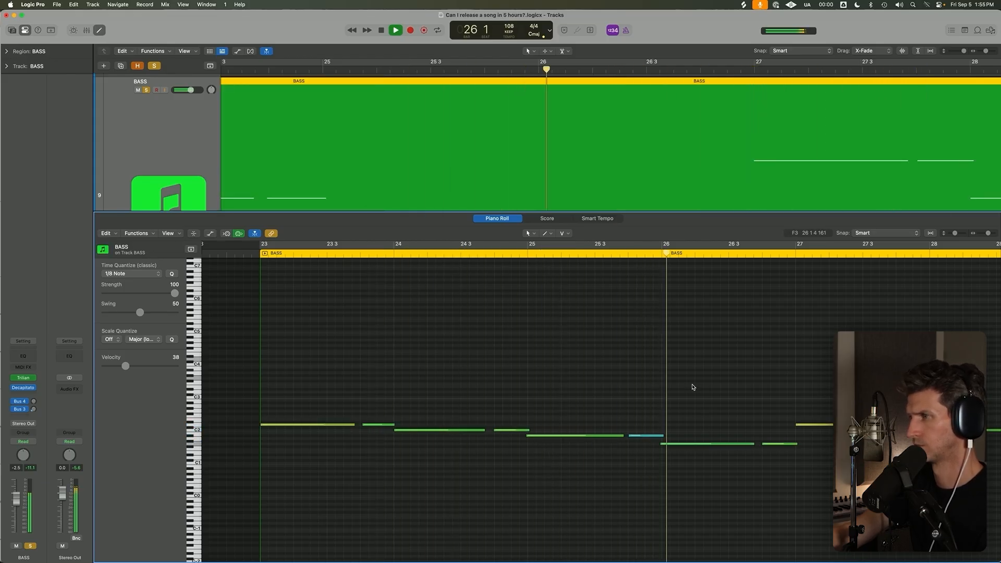
{"action": "scroll", "coordinate": [693, 388], "scroll_direction": "down", "scroll_amount": 3}
{"action": "scroll", "coordinate": [693, 387], "scroll_direction": "right", "scroll_amount": 5}
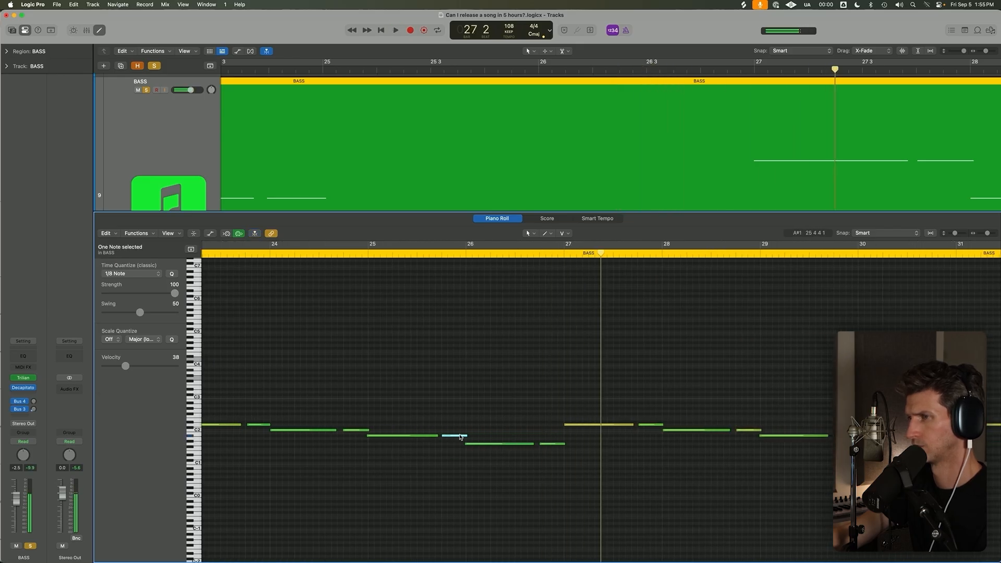
{"action": "left_click_drag", "start_coordinate": [460, 437], "coordinate": [460, 431]}
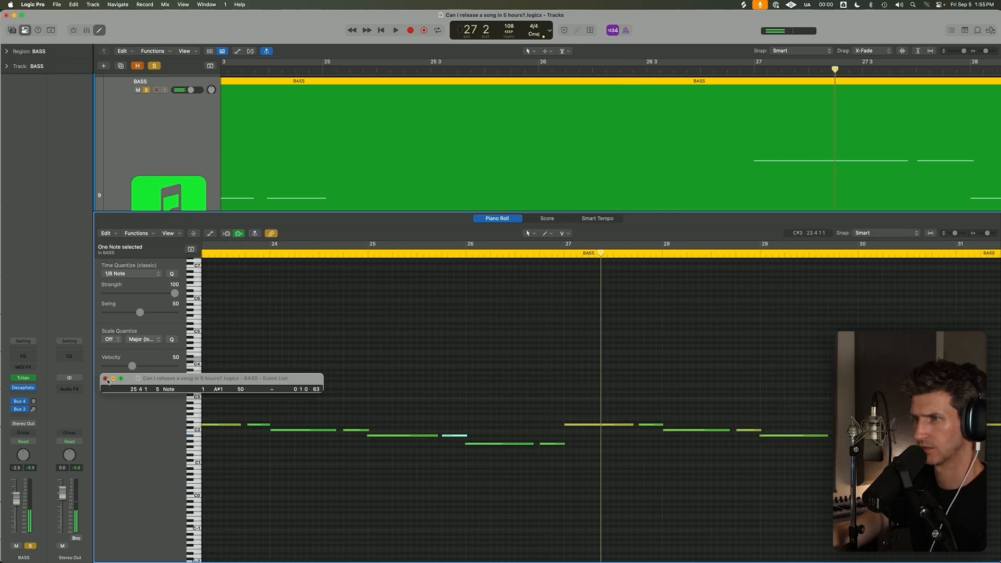
{"action": "left_click", "coordinate": [105, 379]}
{"action": "left_click", "coordinate": [358, 325]}
Replay the bass from late in bar 23 and slightly lengthen the long note in bar 24.
{"action": "left_click", "coordinate": [409, 435]}
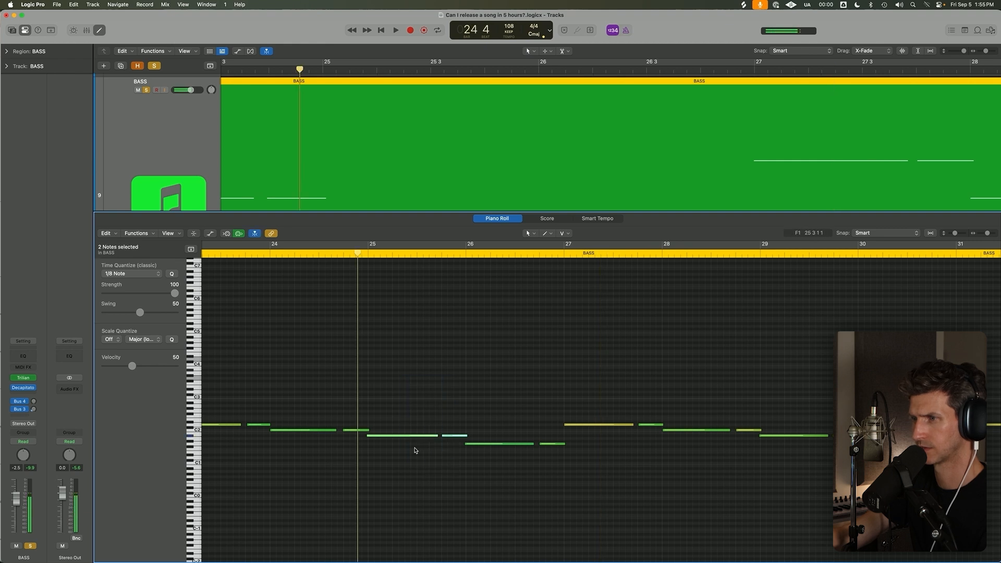
{"action": "left_click", "coordinate": [253, 367]}
{"action": "key", "text": "space"}
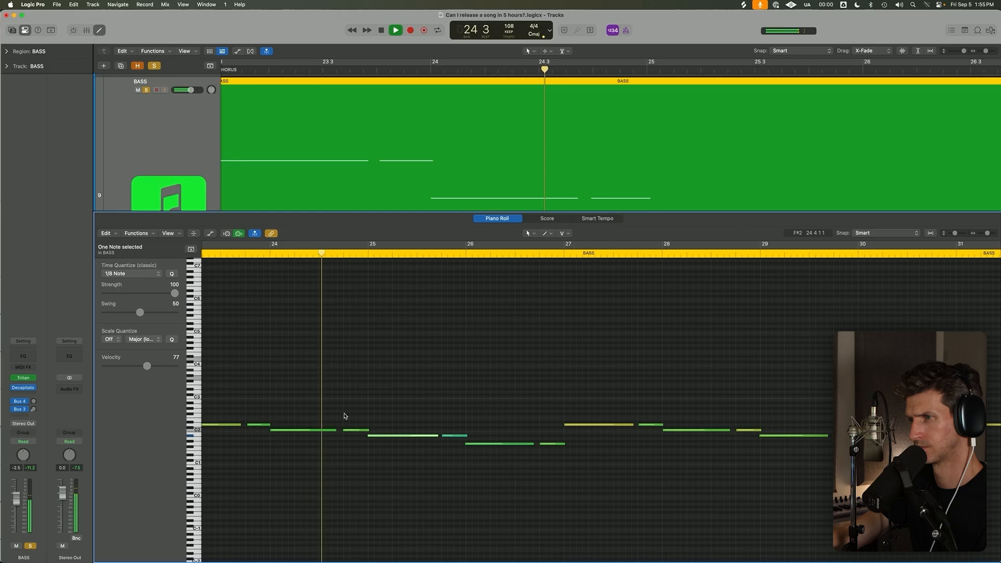
{"action": "left_click", "coordinate": [335, 431]}
{"action": "left_click_drag", "start_coordinate": [335, 430], "coordinate": [340, 431]}
{"action": "left_click", "coordinate": [535, 471]}
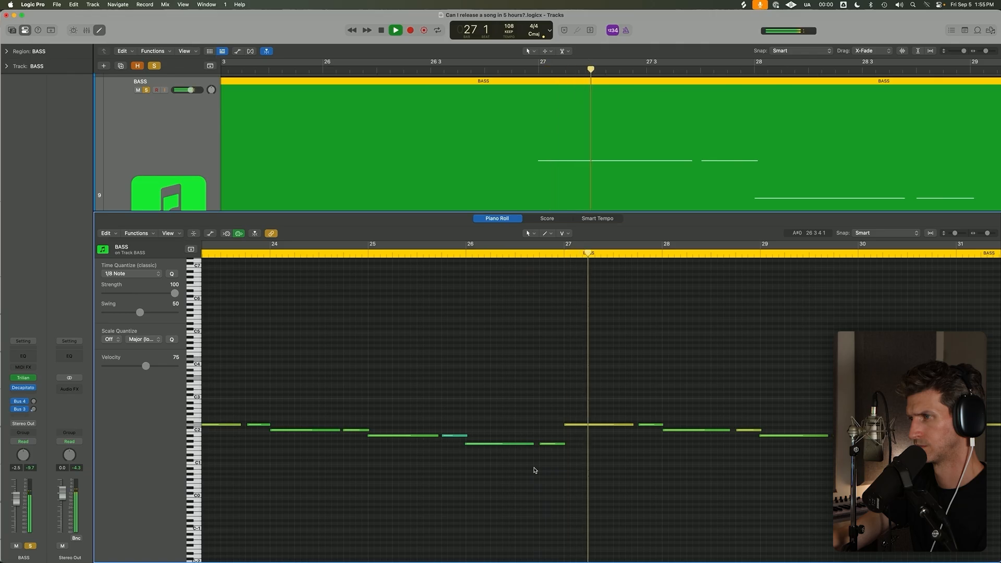
Set the velocity of the first note in bar 27 to 81 and replay from the end of bar 26.
{"action": "key", "text": "space"}
{"action": "left_click", "coordinate": [578, 425]}
{"action": "left_click", "coordinate": [549, 396], "text": "shift"}
{"action": "key", "text": "space"}
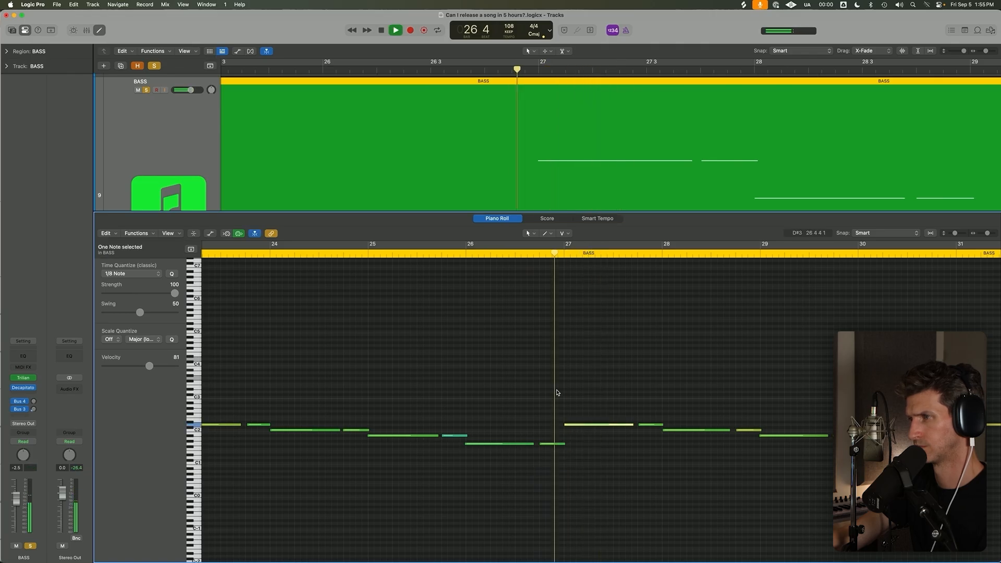
{"action": "left_click", "coordinate": [558, 392]}
Show the note velocity lane and raise the velocity of the short note at the end of bar 25 further.
{"action": "scroll", "coordinate": [558, 392], "scroll_direction": "down", "scroll_amount": 5}
{"action": "key", "text": "a"}
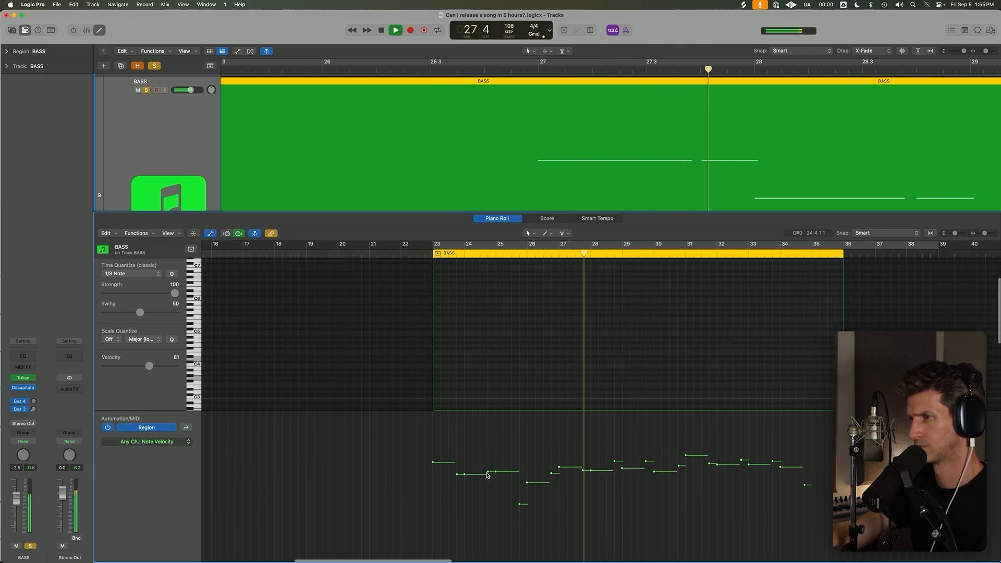
{"action": "left_click", "coordinate": [519, 490]}
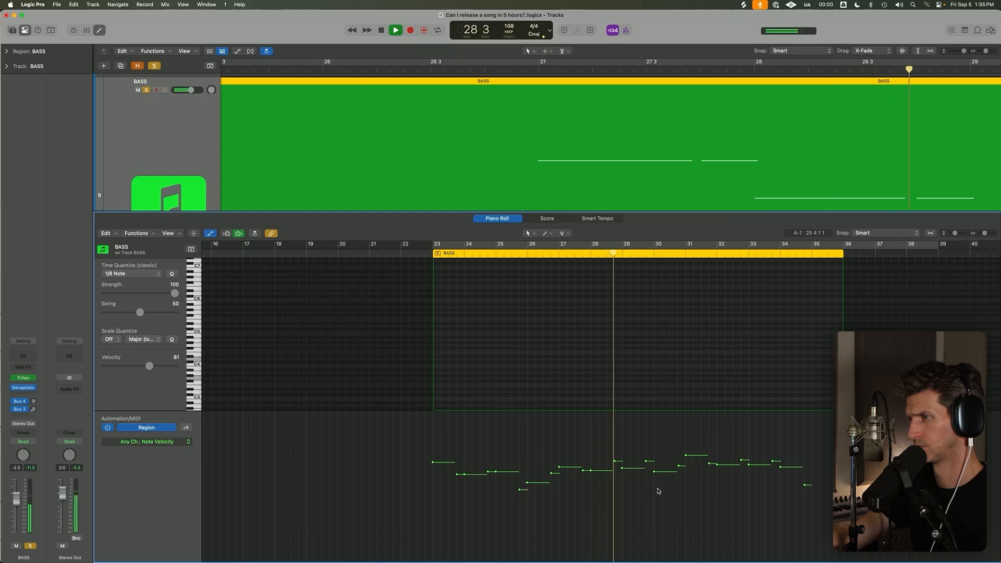
{"action": "key", "text": "a"}
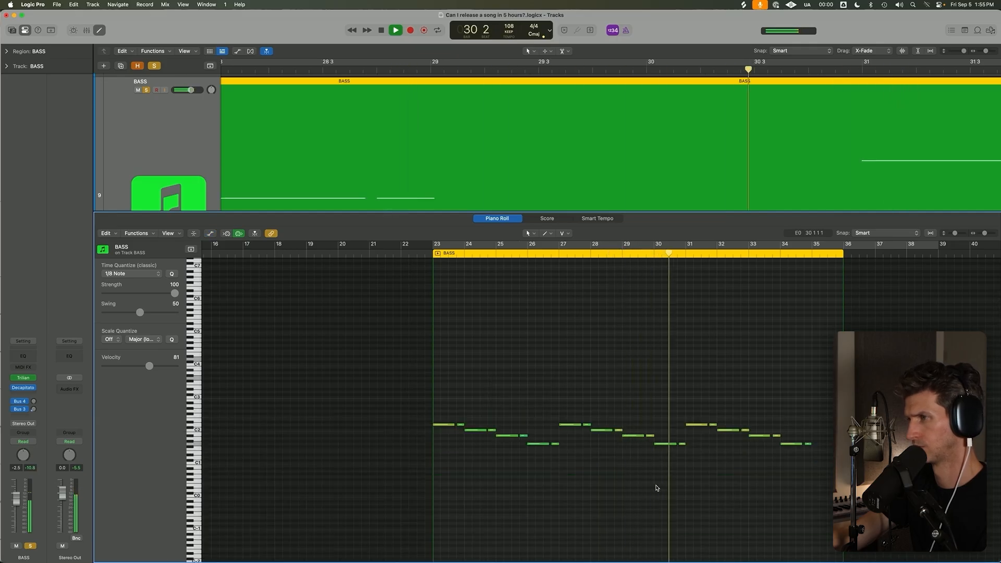
{"action": "key", "text": "a"}
{"action": "key", "text": "a"}
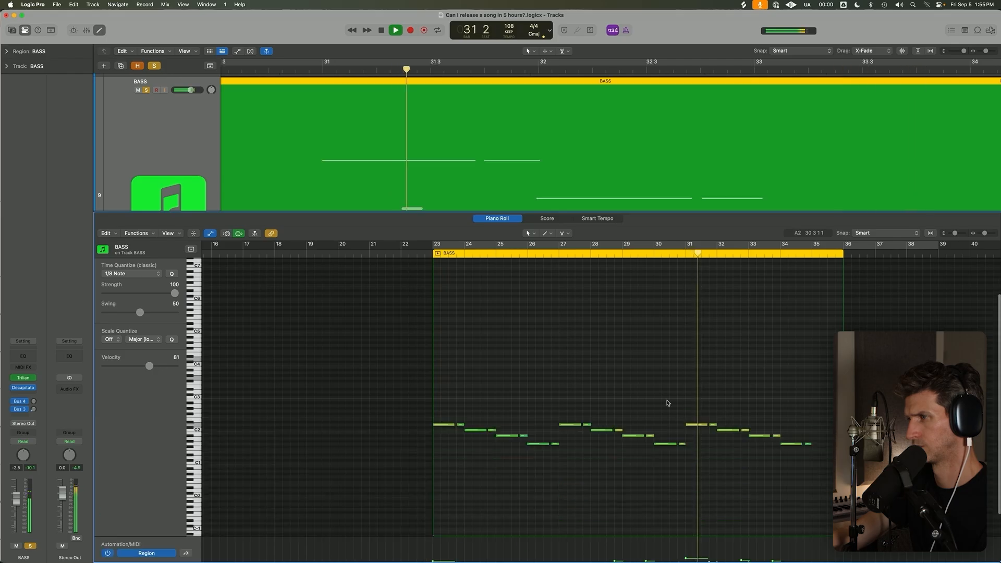
Move the short bass note in bar 30 slightly earlier and replay from late in bar 29.
{"action": "left_click", "coordinate": [654, 382], "text": "shift"}
{"action": "right_click", "coordinate": [650, 376]}
{"action": "left_click", "coordinate": [744, 499]}
{"action": "left_click_drag", "start_coordinate": [642, 385], "coordinate": [747, 504]}
{"action": "key", "text": "space"}
{"action": "key", "text": "space"}
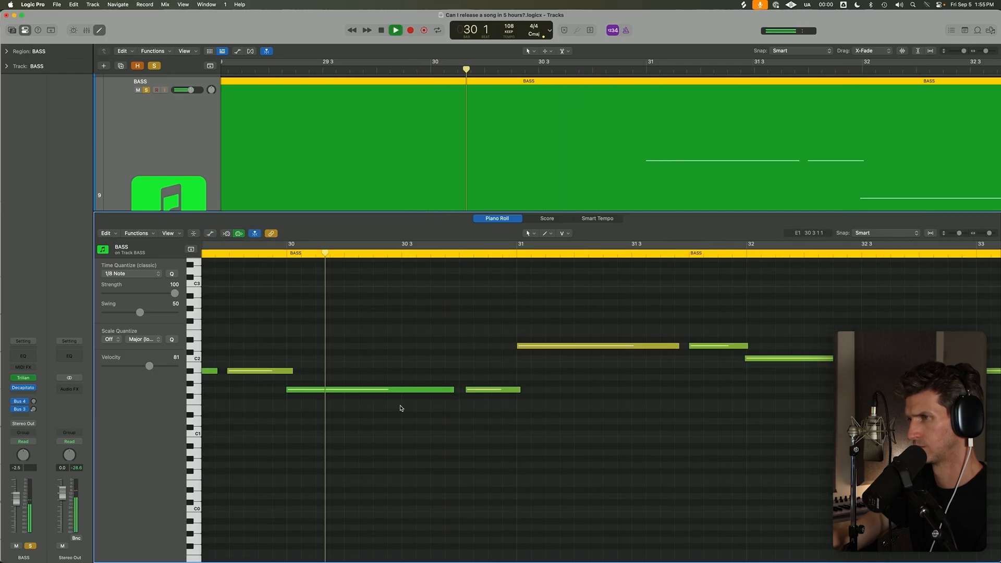
{"action": "key", "text": "space"}
{"action": "left_click_drag", "start_coordinate": [492, 394], "coordinate": [488, 393]}
{"action": "left_click", "coordinate": [227, 316]}
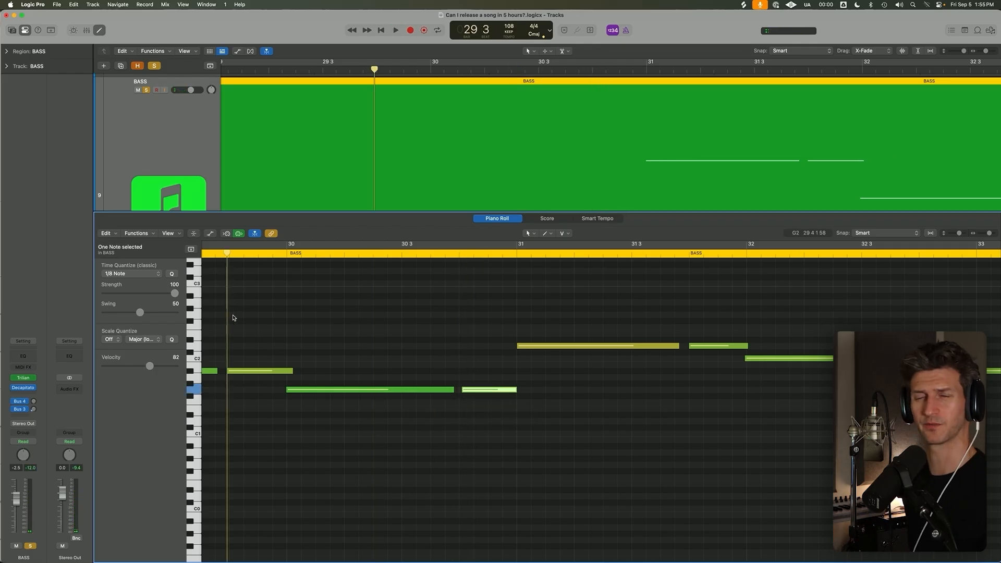
{"action": "key", "text": "space"}
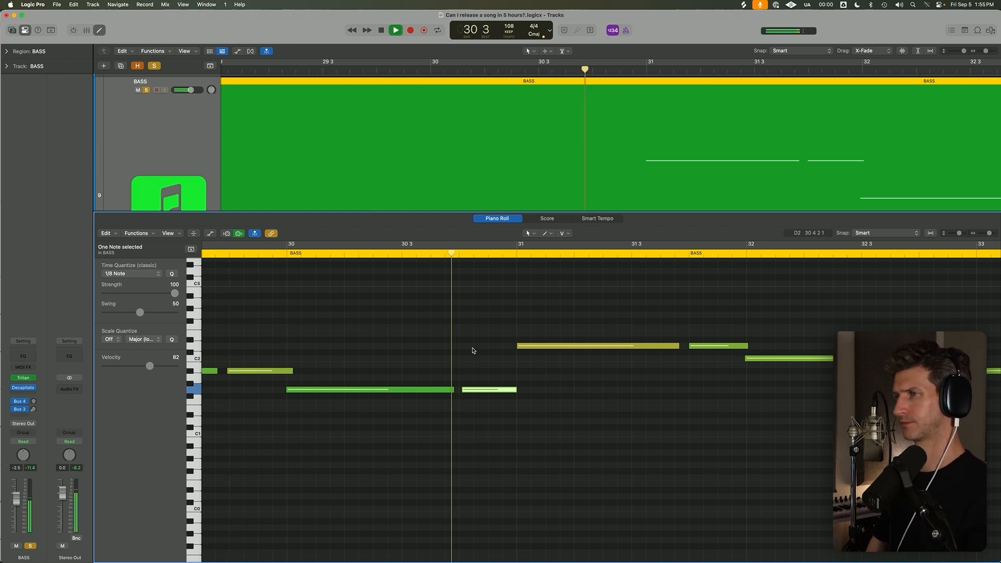
Set the velocity of the long bass note at the start of bar 31 to 72.
{"action": "left_click", "coordinate": [518, 345]}
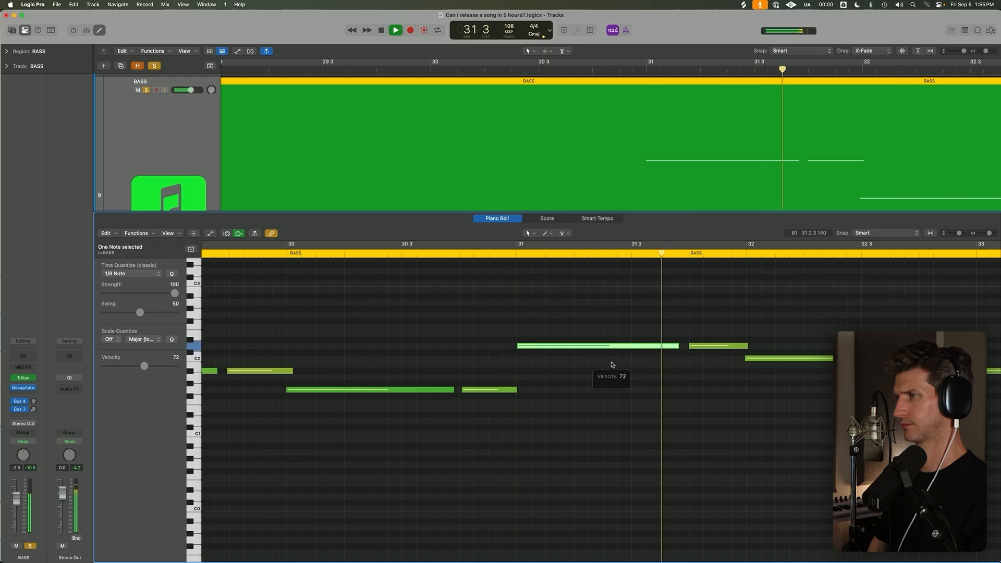
{"action": "scroll", "coordinate": [776, 376], "scroll_direction": "down", "scroll_amount": 3}
{"action": "scroll", "coordinate": [778, 375], "scroll_direction": "right", "scroll_amount": 6}
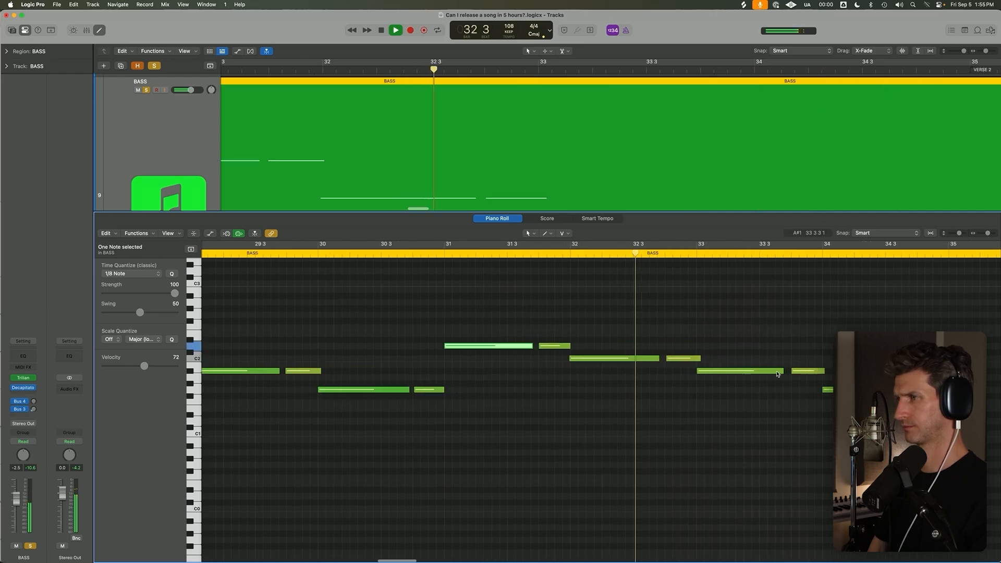
Nudge the short bass note at the end of bar 34 slightly earlier and close the Piano Roll.
{"action": "scroll", "coordinate": [670, 385], "scroll_direction": "right", "scroll_amount": 5}
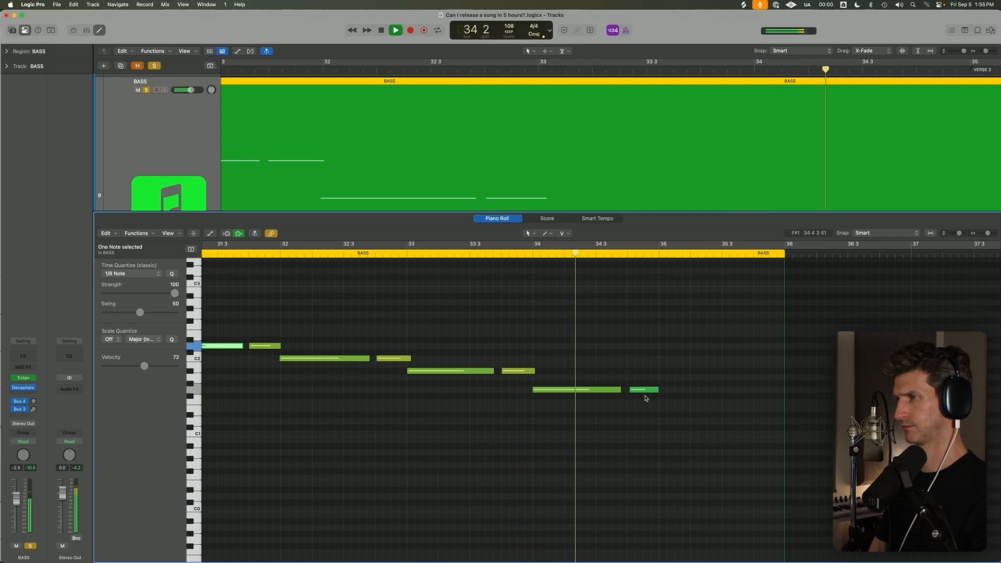
{"action": "left_click_drag", "start_coordinate": [631, 393], "coordinate": [626, 394]}
{"action": "key", "text": "space"}
{"action": "key", "text": "p"}
{"action": "key", "text": "p"}
{"action": "scroll", "coordinate": [604, 363], "scroll_direction": "down", "scroll_amount": 10}
{"action": "key", "text": "p"}
{"action": "left_click", "coordinate": [777, 214]}
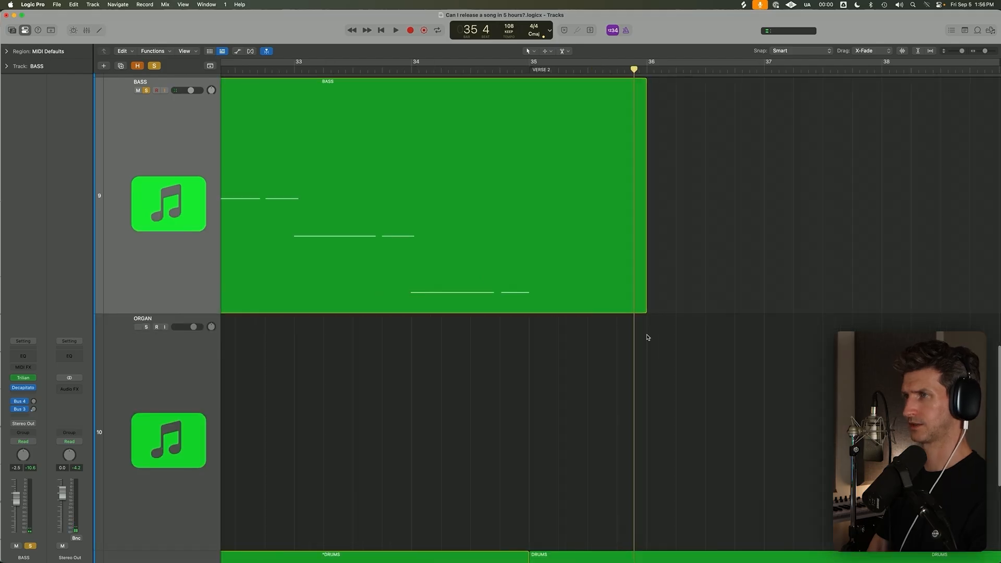
Play the first chorus from bar 23 with the piano also soloed and open the piano's Kontakt instrument.
{"action": "key", "text": "z"}
{"action": "left_click", "coordinate": [146, 170]}
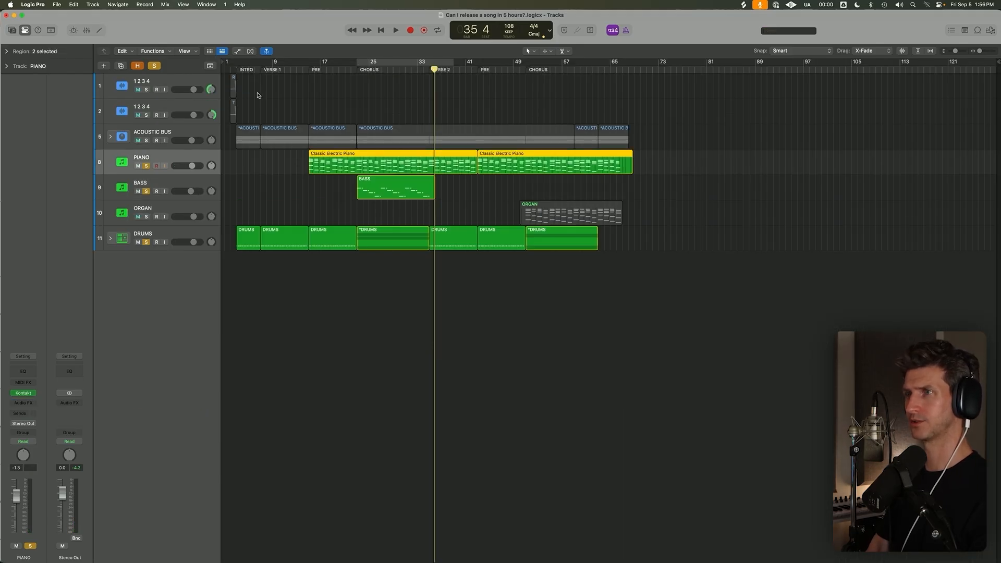
{"action": "left_click", "coordinate": [358, 72]}
{"action": "key", "text": "space"}
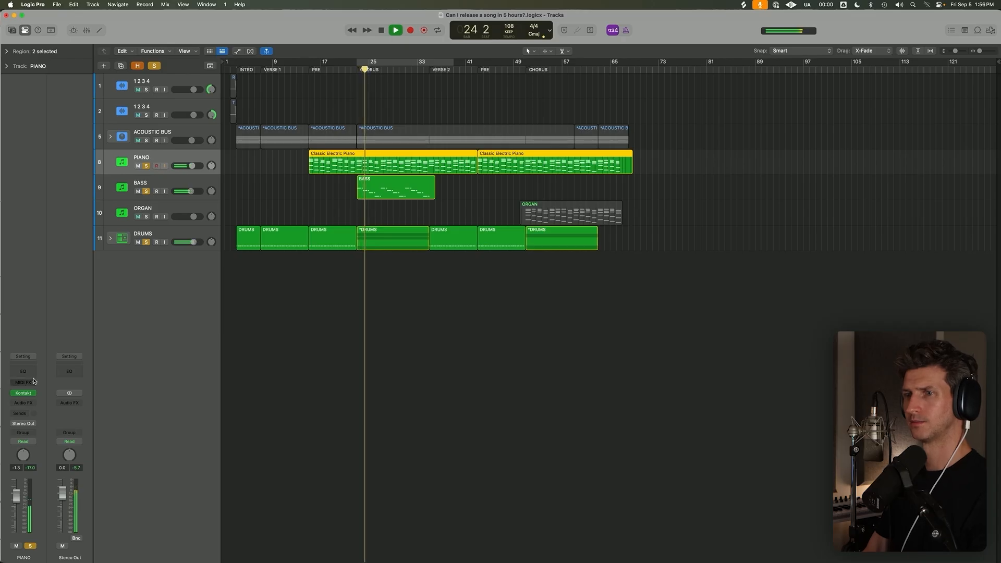
{"action": "left_click", "coordinate": [24, 393]}
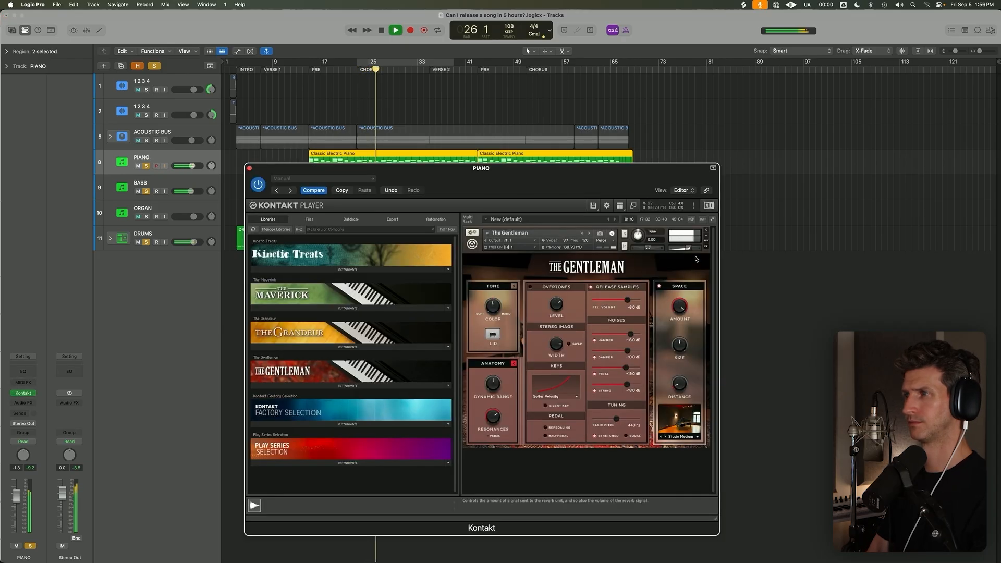
{"action": "key", "text": "space"}
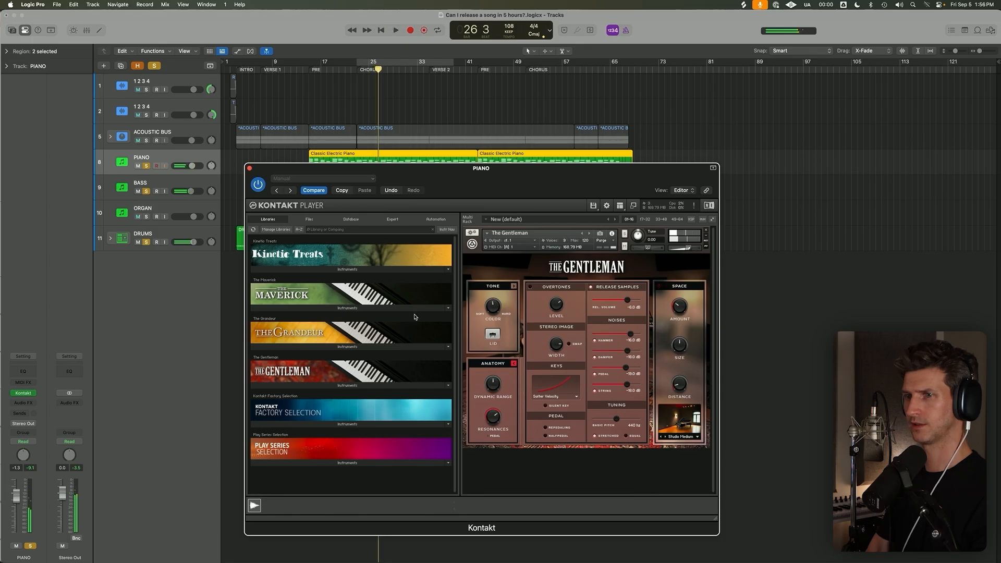
Insert ValhallaVintageVerb as an audio effect on the Piano track.
{"action": "left_click", "coordinate": [31, 404]}
{"action": "type", "text": "val"}
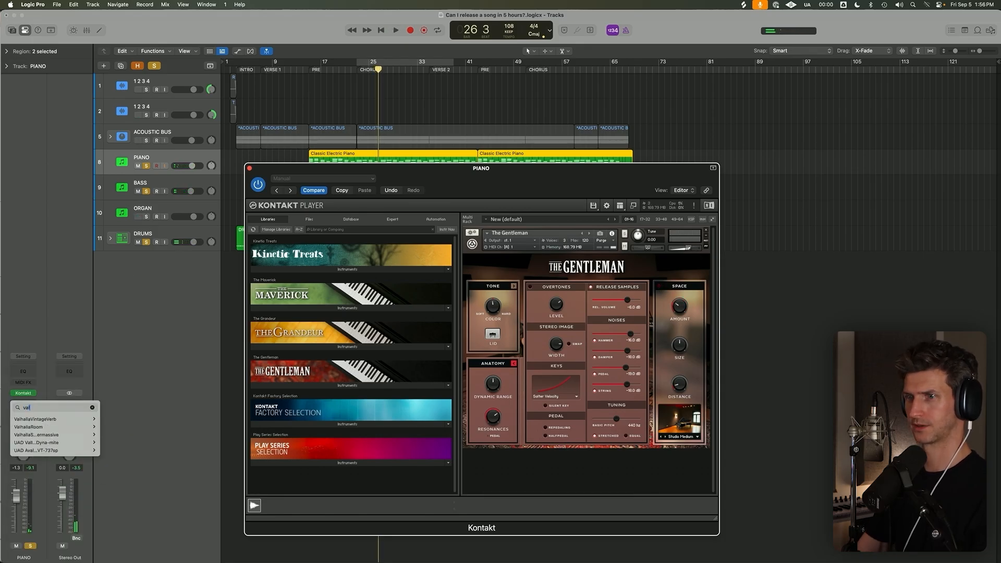
{"action": "mouse_move", "coordinate": [57, 419]}
{"action": "left_click", "coordinate": [108, 420]}
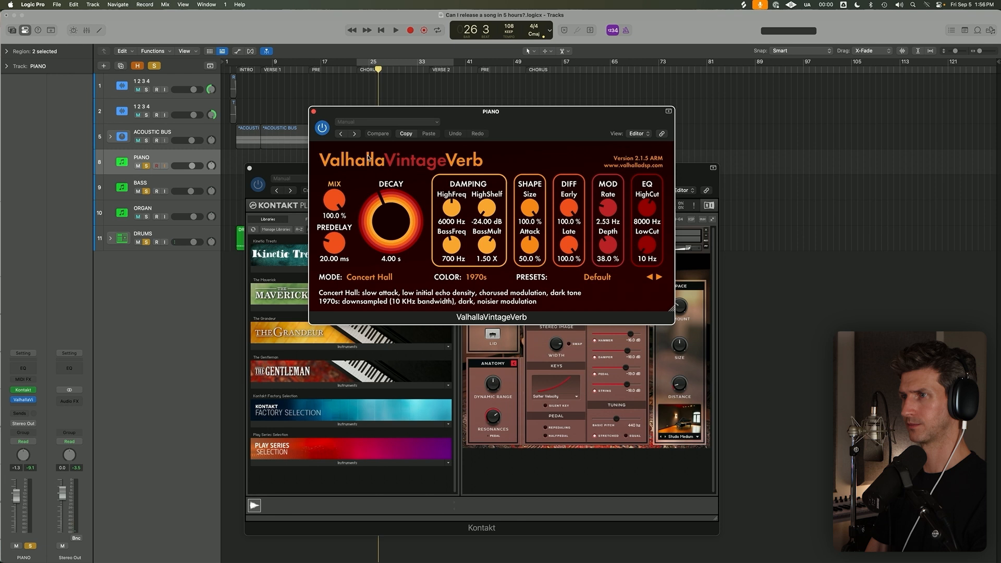
Set the piano reverb to Room mode and NOW color, with 1.59 s decay, 430 Hz low cut and 26.6% mix, during playback.
{"action": "left_click", "coordinate": [383, 279]}
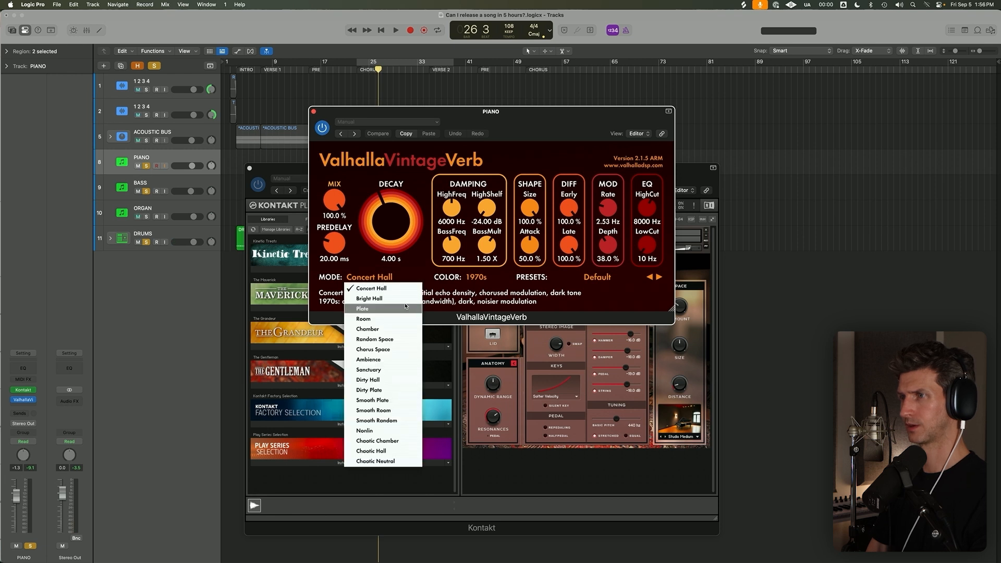
{"action": "left_click", "coordinate": [402, 319]}
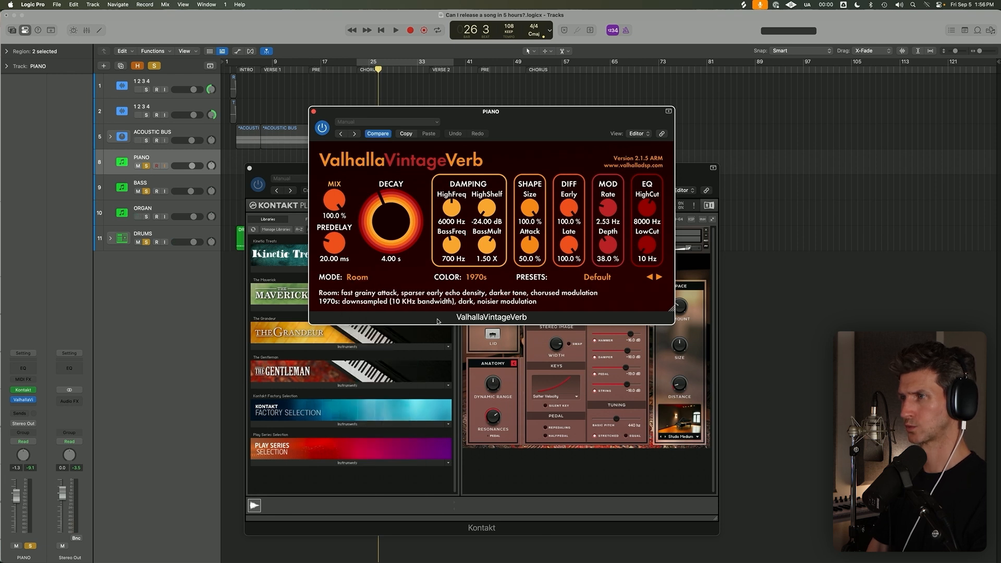
{"action": "left_click", "coordinate": [481, 279]}
{"action": "left_click", "coordinate": [480, 306]}
{"action": "key", "text": "space"}
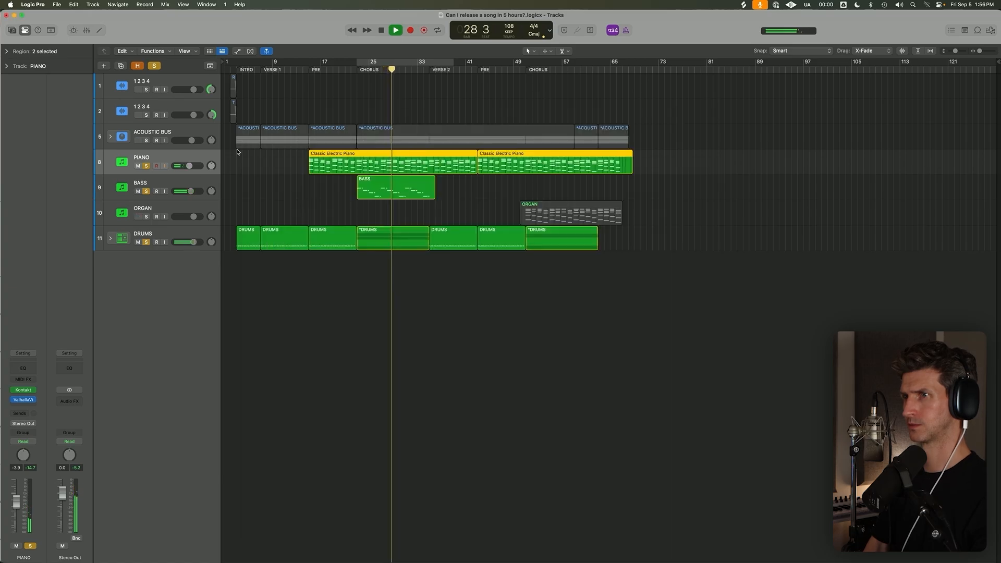
Hide the plug-in windows and lower the Bass track volume to -5.5 dB.
{"action": "key", "text": "v"}
{"action": "left_click_drag", "start_coordinate": [196, 190], "coordinate": [188, 190]}
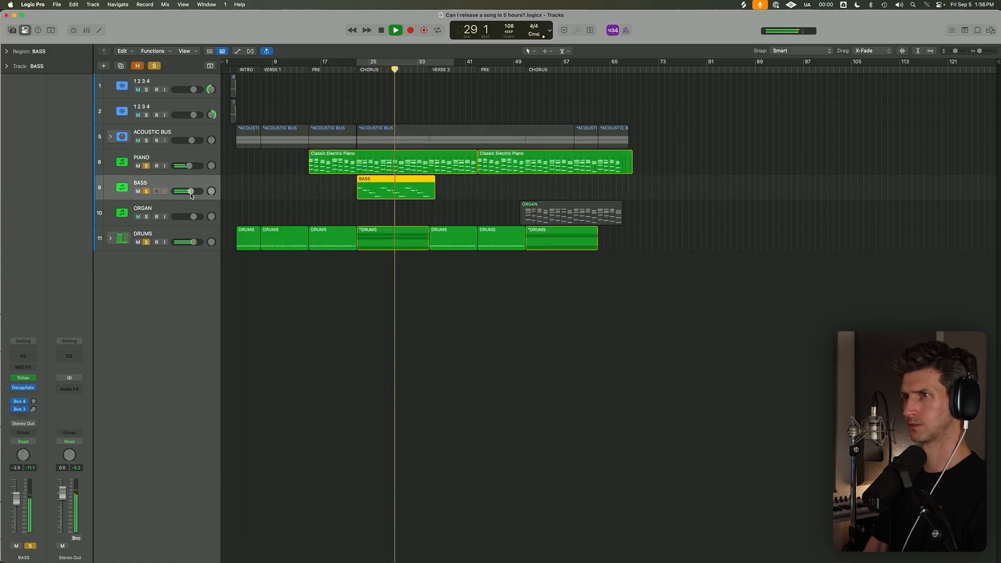
{"action": "key", "text": "space"}
Swap the piano solo for the Acoustic Bus and replay from the chorus at bar 23.
{"action": "left_click", "coordinate": [146, 166]}
{"action": "left_click", "coordinate": [147, 140]}
{"action": "key", "text": "space"}
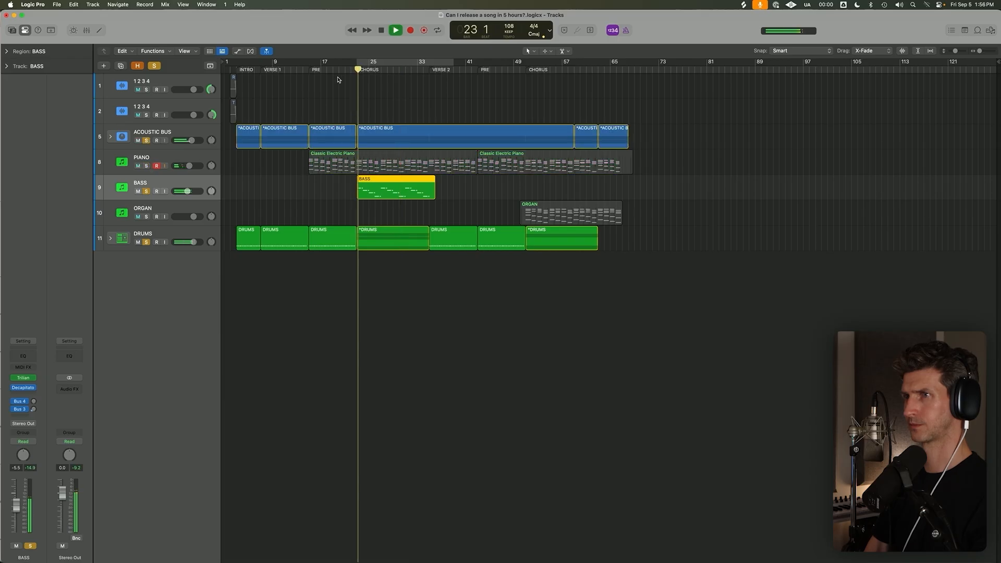
Insert a Compressor on the Acoustic Bus after its EQ and reverb.
{"action": "left_click", "coordinate": [194, 129]}
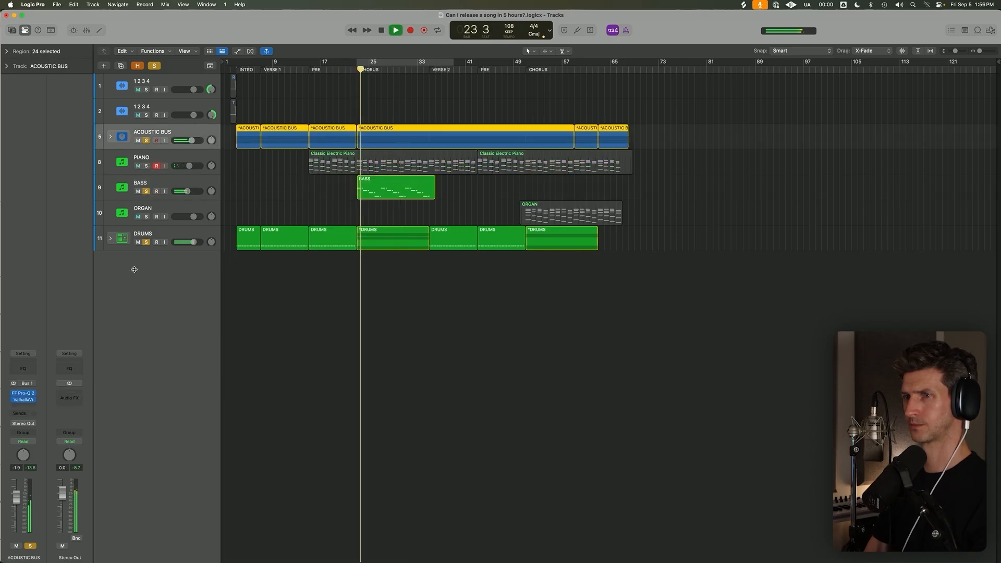
{"action": "left_click", "coordinate": [32, 405]}
{"action": "type", "text": "copm"}
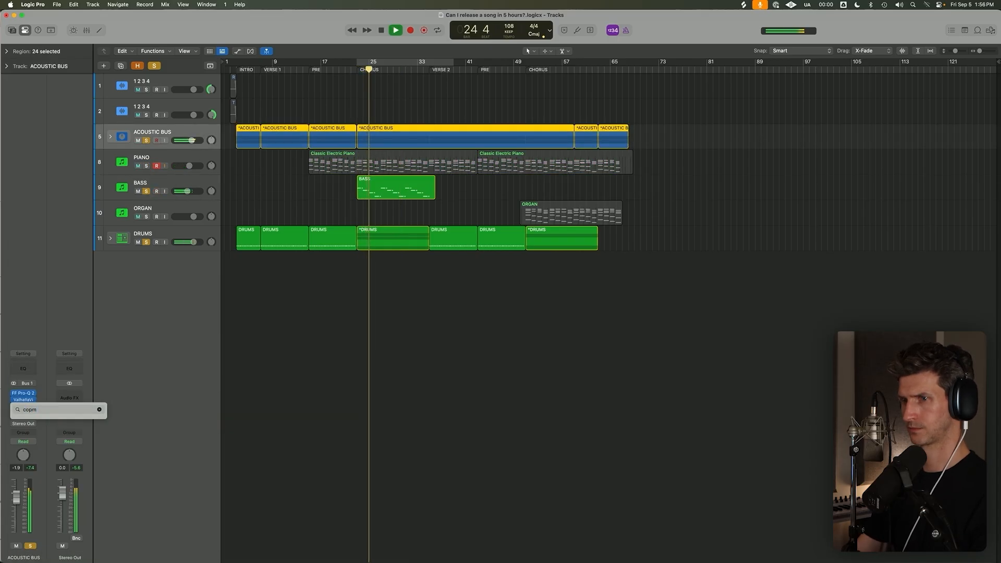
{"action": "key", "text": "BackSpace"}
{"action": "key", "text": "BackSpace"}
{"action": "type", "text": "m"}
{"action": "key", "text": "Return"}
{"action": "key", "text": "Return"}
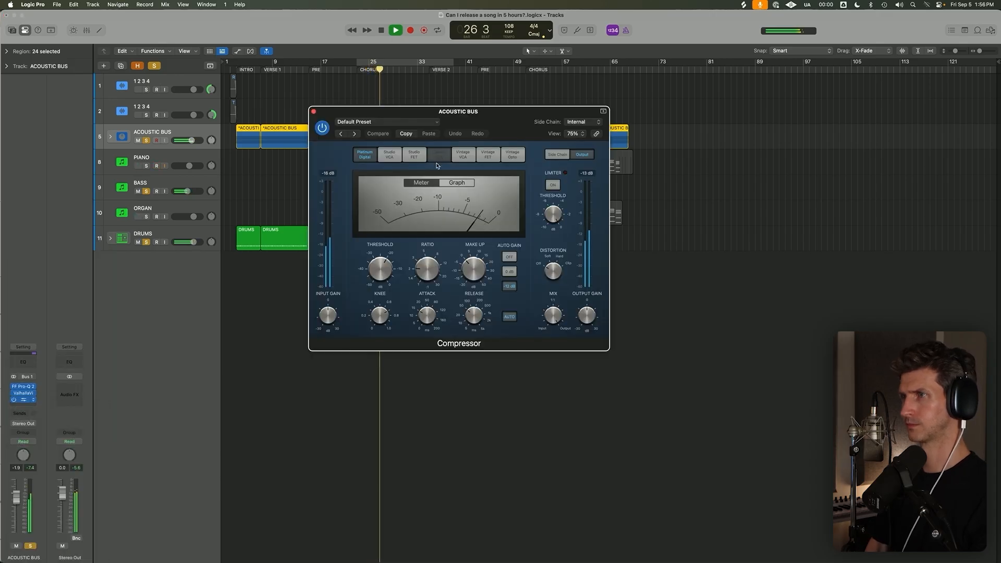
Switch the compressor to Classic VCA with an adjusted threshold and lower the Acoustic Bus volume to -7.0 dB.
{"action": "left_click", "coordinate": [438, 161]}
{"action": "mouse_move", "coordinate": [379, 274]}
{"action": "scroll", "coordinate": [379, 271], "scroll_direction": "up", "scroll_amount": 1}
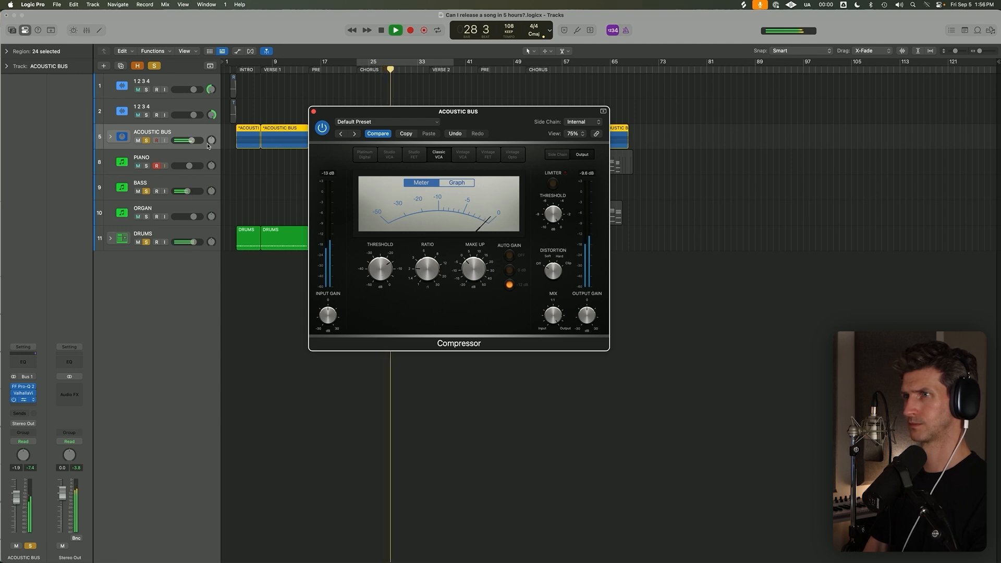
{"action": "left_click_drag", "start_coordinate": [191, 140], "coordinate": [186, 140]}
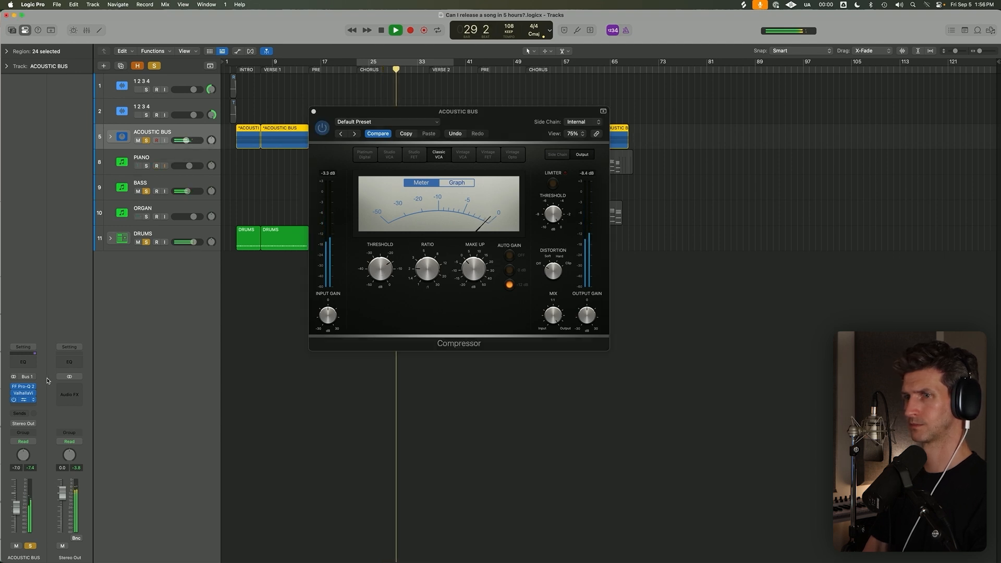
Set the mix of the Acoustic Bus ValhallaVintageVerb to 17%.
{"action": "left_click", "coordinate": [28, 392]}
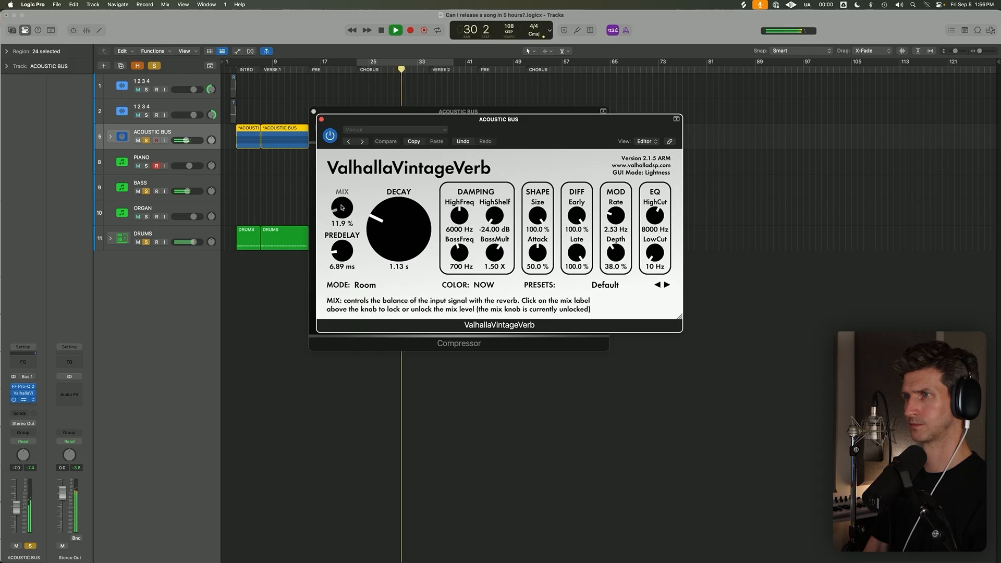
{"action": "left_click_drag", "start_coordinate": [350, 198], "coordinate": [351, 199]}
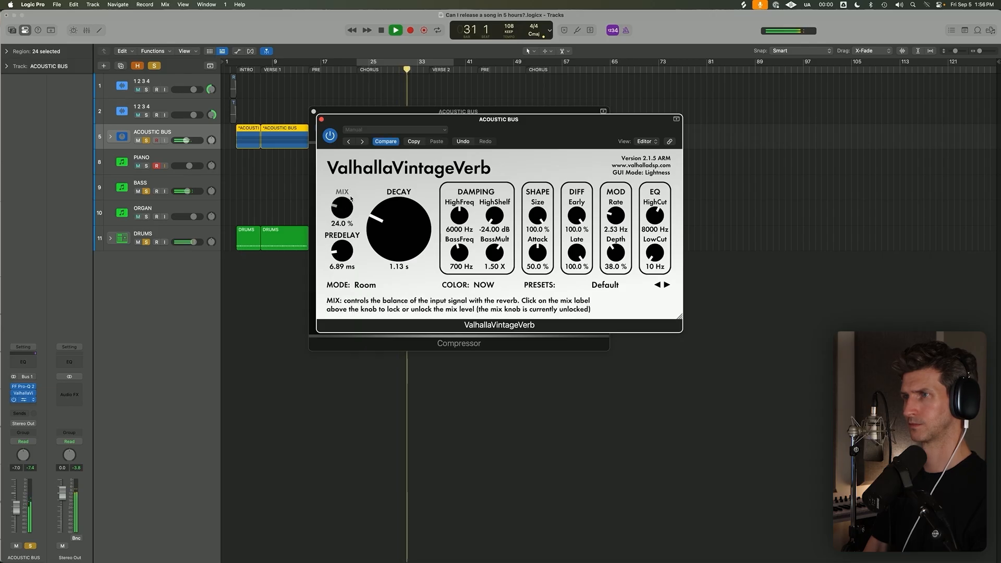
{"action": "left_click_drag", "start_coordinate": [351, 205], "coordinate": [352, 206]}
Bring the piano back in, close the plug-in windows, and clear all track solos before stopping playback.
{"action": "left_click", "coordinate": [146, 166]}
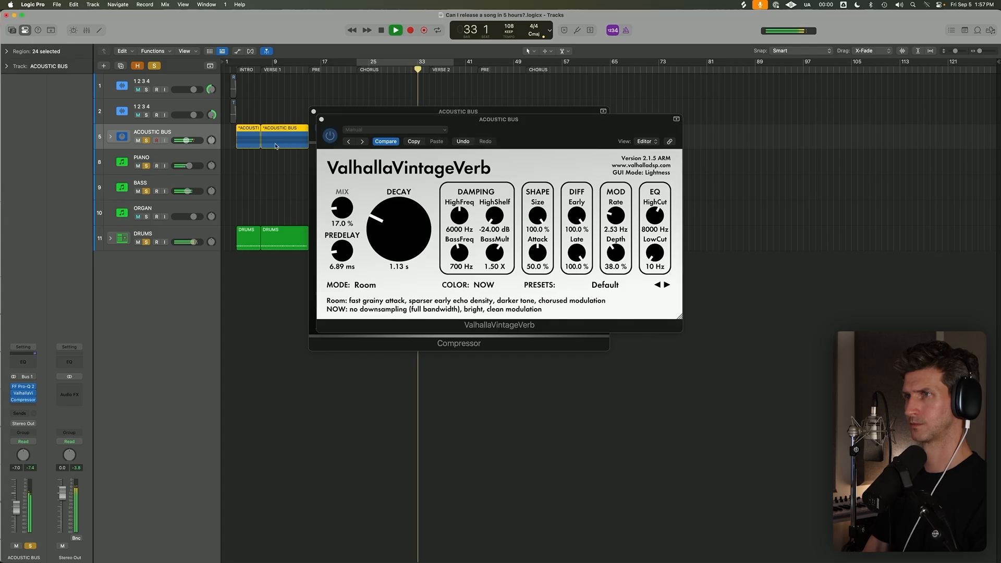
{"action": "left_click", "coordinate": [321, 120]}
{"action": "left_click", "coordinate": [493, 210]}
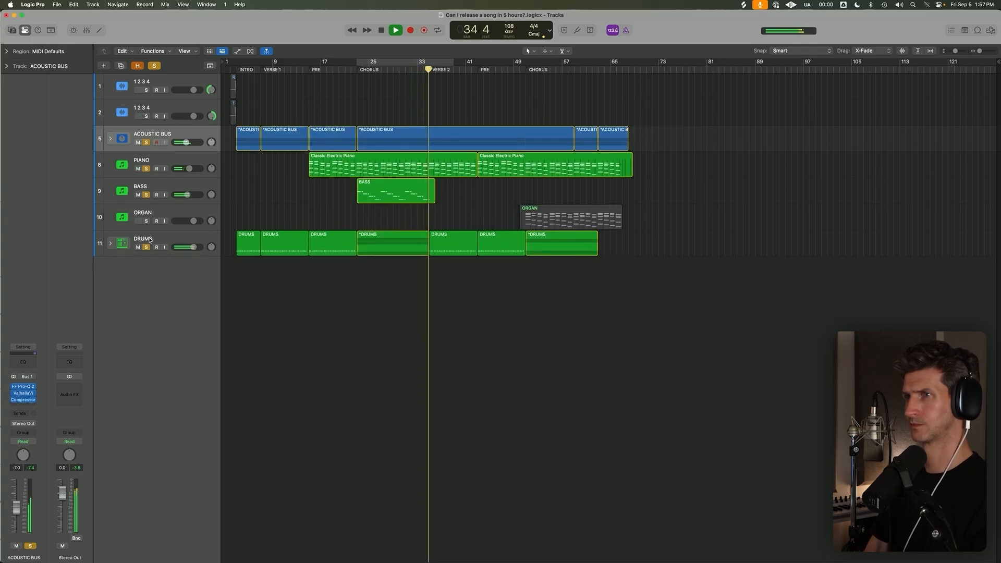
{"action": "left_click", "coordinate": [154, 66]}
{"action": "key", "text": "space"}
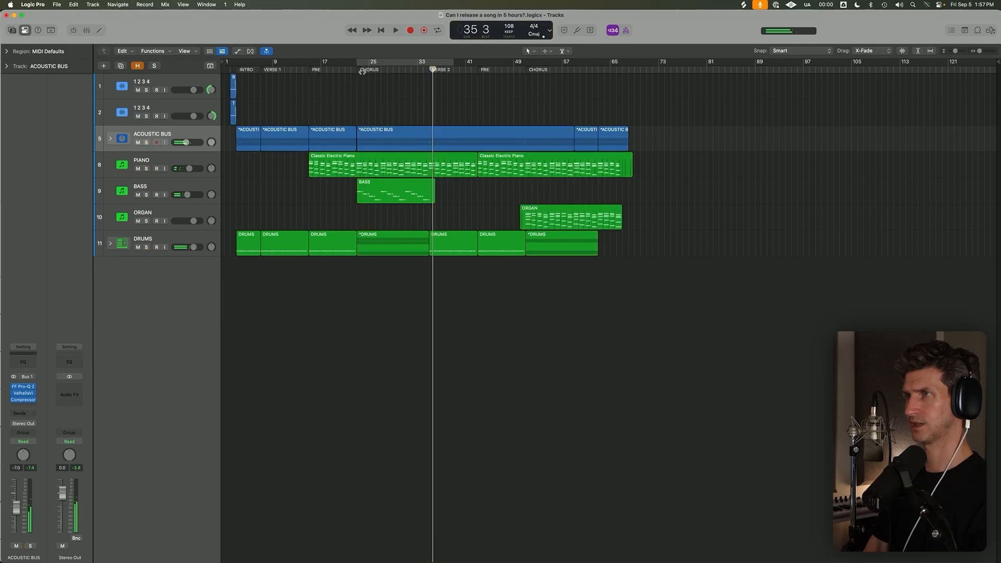
Play the full arrangement from verse 2 at bar 35 and again from the first chorus at bar 23.
{"action": "left_click", "coordinate": [429, 69]}
{"action": "key", "text": "space"}
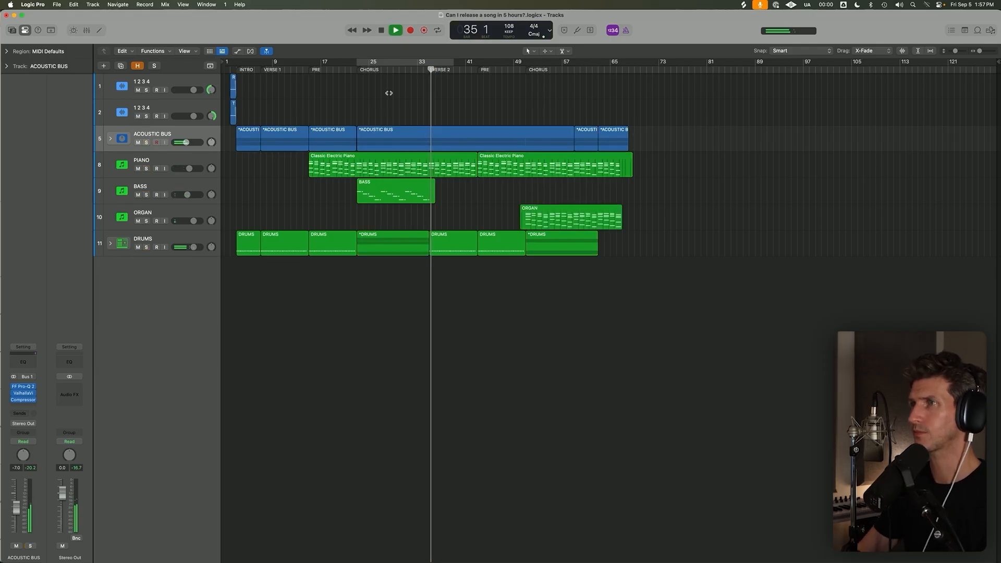
{"action": "left_click", "coordinate": [356, 68]}
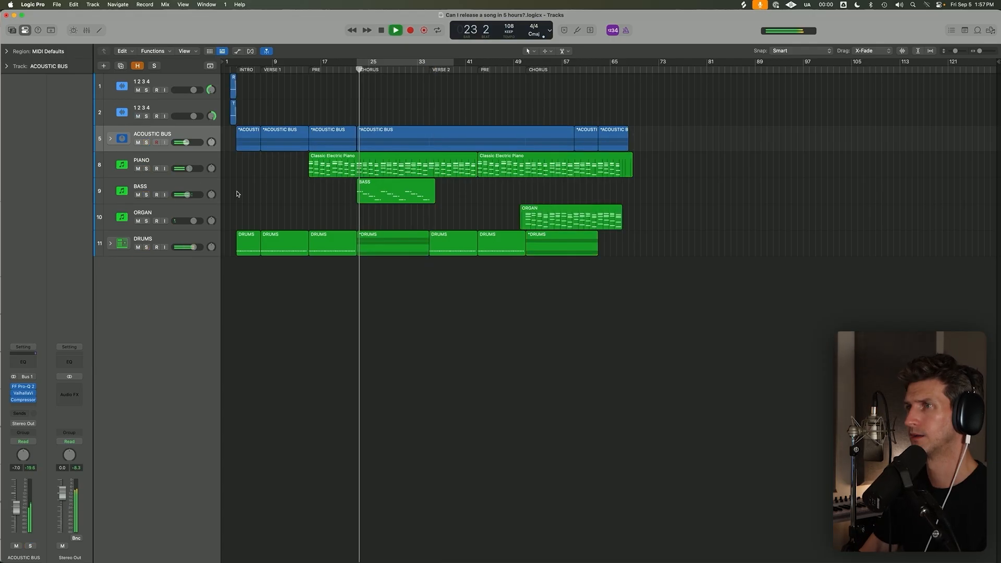
Expand the Drums stack and toggle the Shaker track's mute on and off to compare during playback.
{"action": "left_click", "coordinate": [110, 243]}
{"action": "left_click", "coordinate": [138, 378]}
{"action": "left_click", "coordinate": [138, 378]}
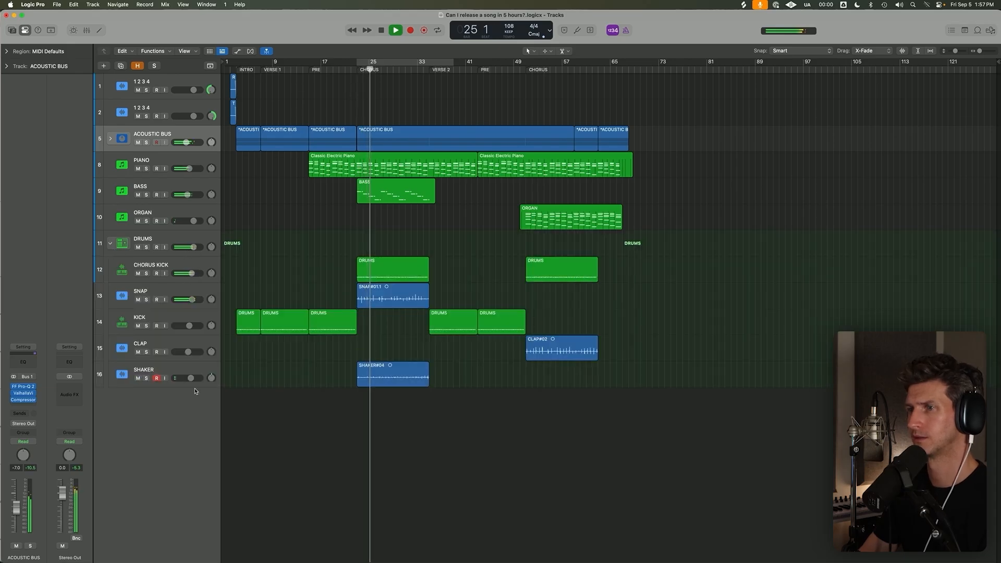
{"action": "key", "text": "space"}
Copy the Snap and Shaker regions from the first chorus to the second chorus at bar 51.
{"action": "left_click", "coordinate": [156, 254]}
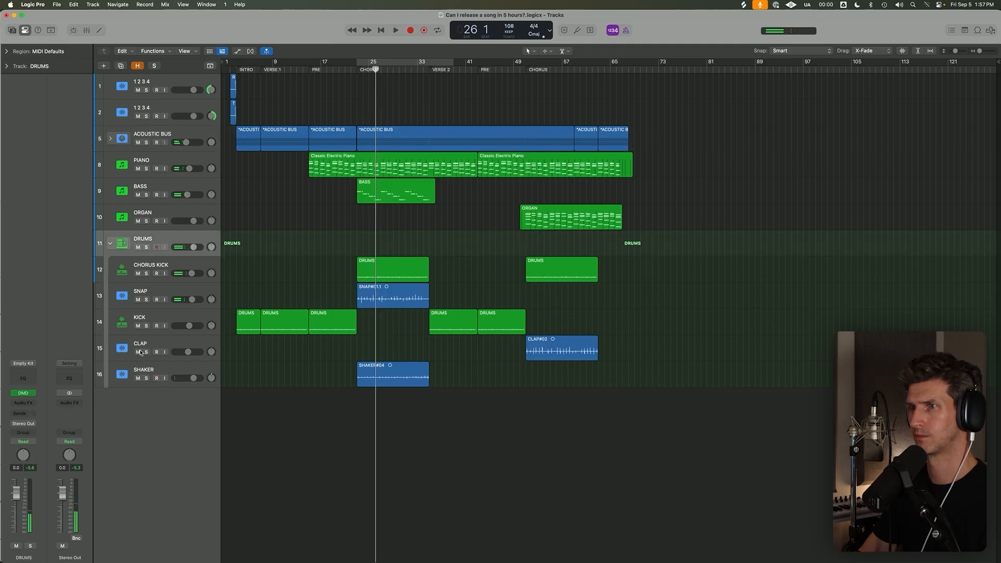
{"action": "left_click_drag", "start_coordinate": [398, 429], "coordinate": [559, 297]}
{"action": "left_click", "coordinate": [528, 69]}
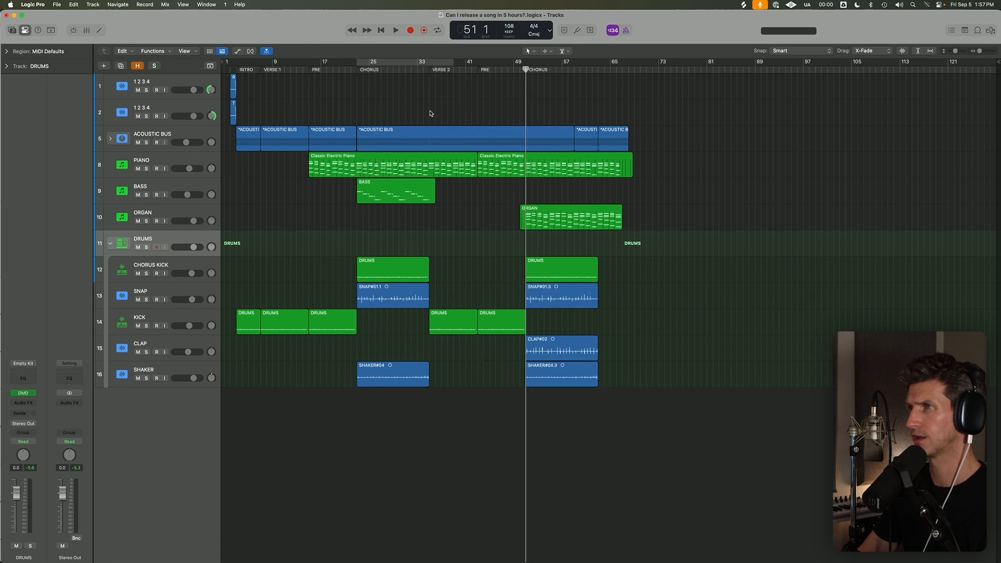
Copy the first chorus Snap region to verse 2 at bar 35 and play it with the Acoustic Bus and Drums soloed.
{"action": "left_click", "coordinate": [429, 67]}
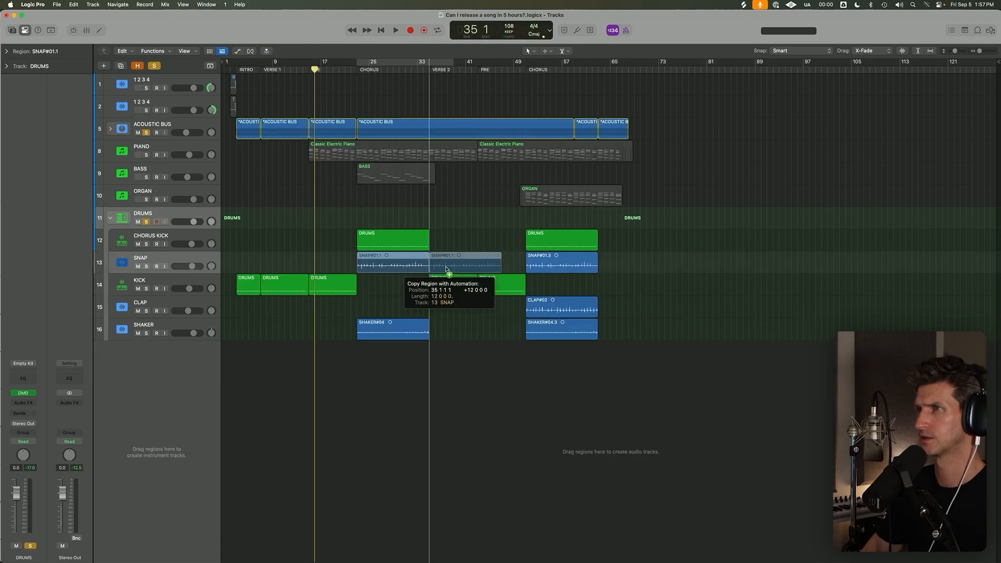
{"action": "left_click_drag", "start_coordinate": [438, 271], "coordinate": [443, 263]}
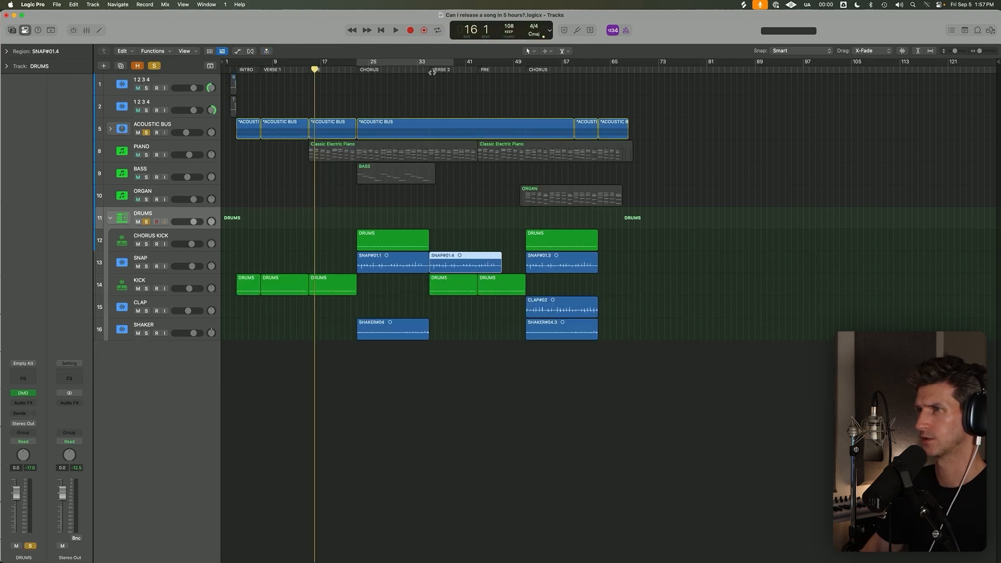
{"action": "key", "text": "space"}
{"action": "left_click", "coordinate": [192, 263]}
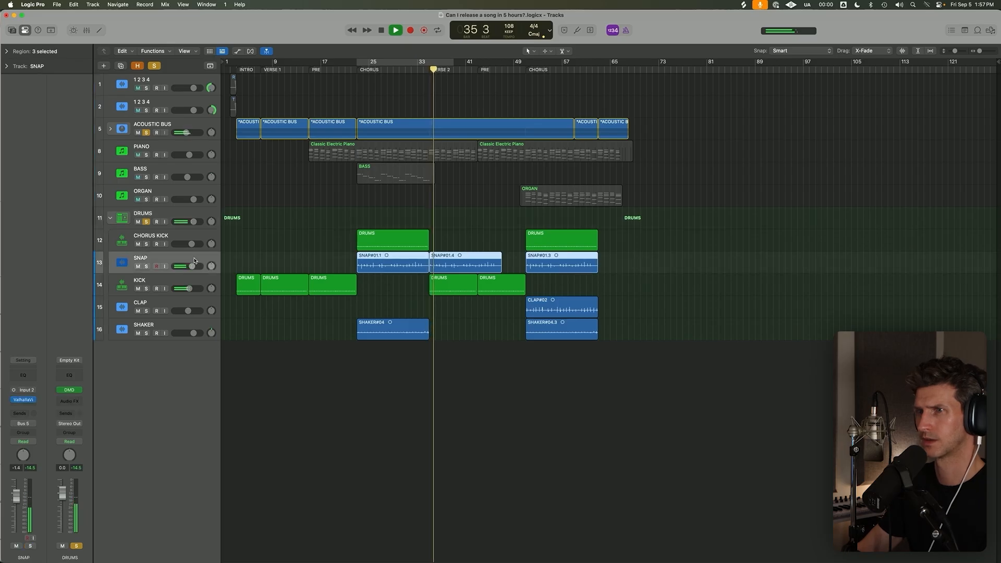
{"action": "left_click_drag", "start_coordinate": [194, 261], "coordinate": [205, 272]}
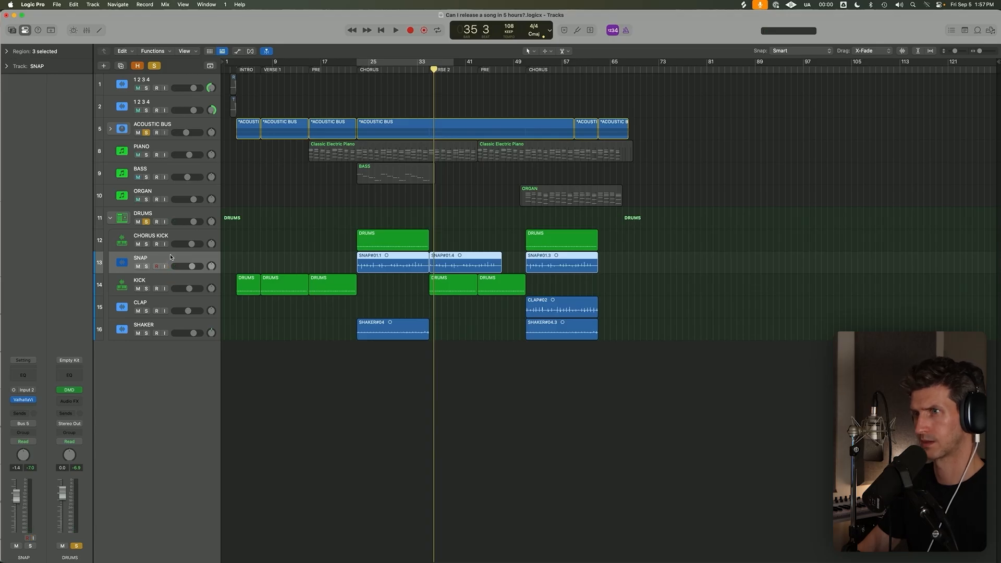
Duplicate the Snap track with its regions, keeping only the verse 2 region on the copy and both chorus regions on the original.
{"action": "left_click_drag", "start_coordinate": [171, 258], "coordinate": [182, 349]}
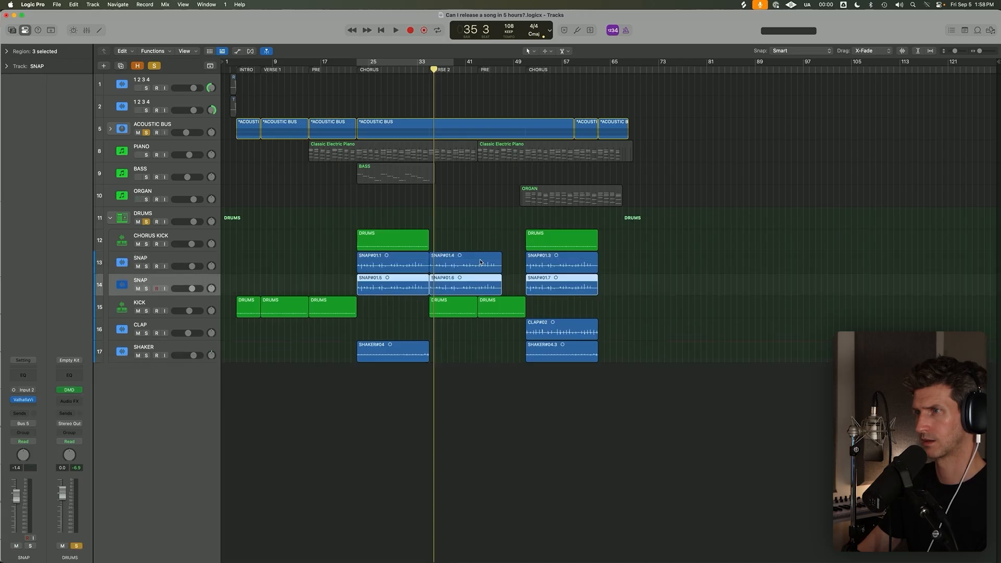
{"action": "left_click", "coordinate": [413, 280]}
{"action": "left_click", "coordinate": [486, 259]}
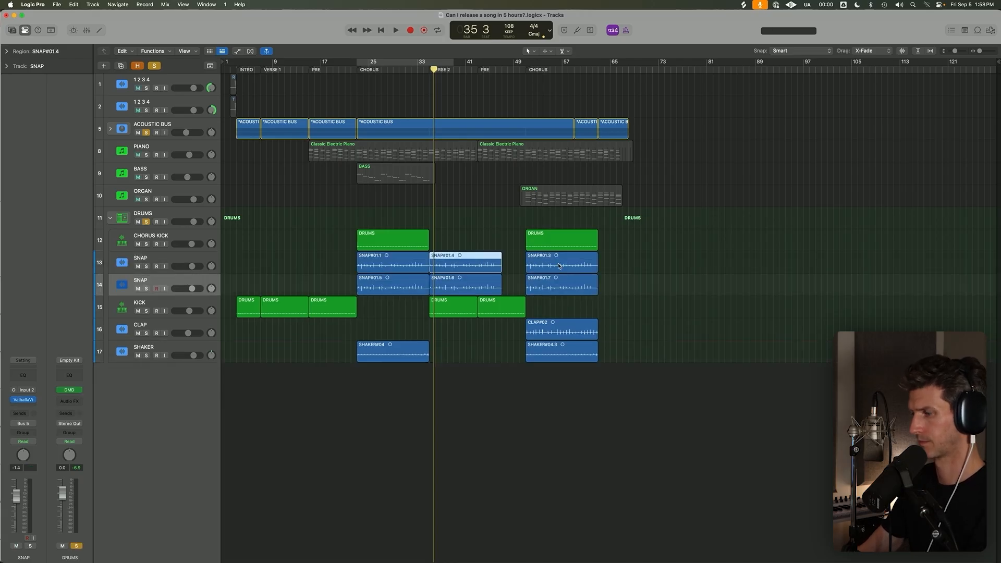
{"action": "key", "text": "Delete"}
{"action": "left_click", "coordinate": [420, 285]}
{"action": "key", "text": "Delete"}
{"action": "left_click", "coordinate": [557, 280]}
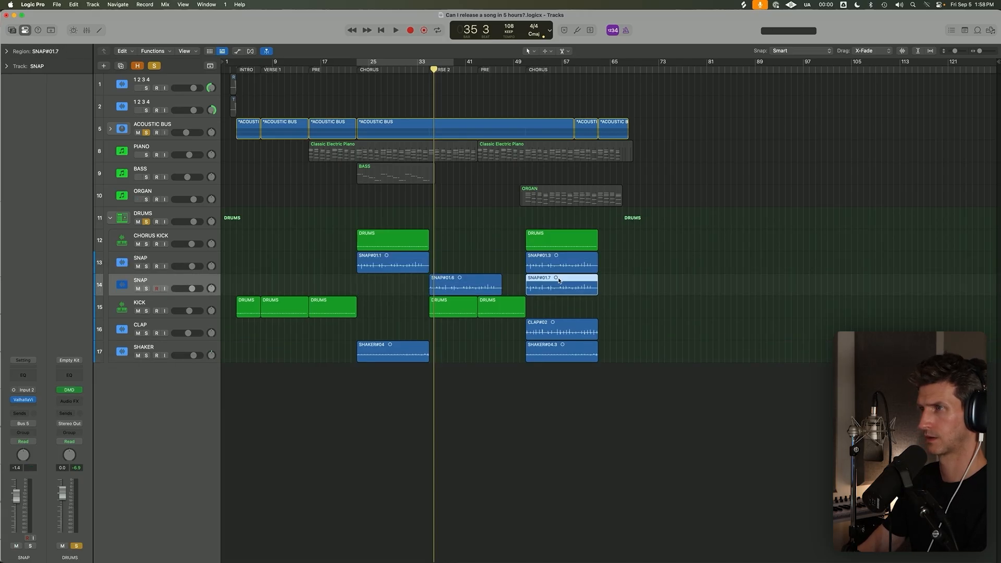
{"action": "key", "text": "Delete"}
Lower the duplicated Snap track's volume to -5.1 dB, solo it and play from verse 2 at bar 35.
{"action": "left_click_drag", "start_coordinate": [197, 286], "coordinate": [192, 286]}
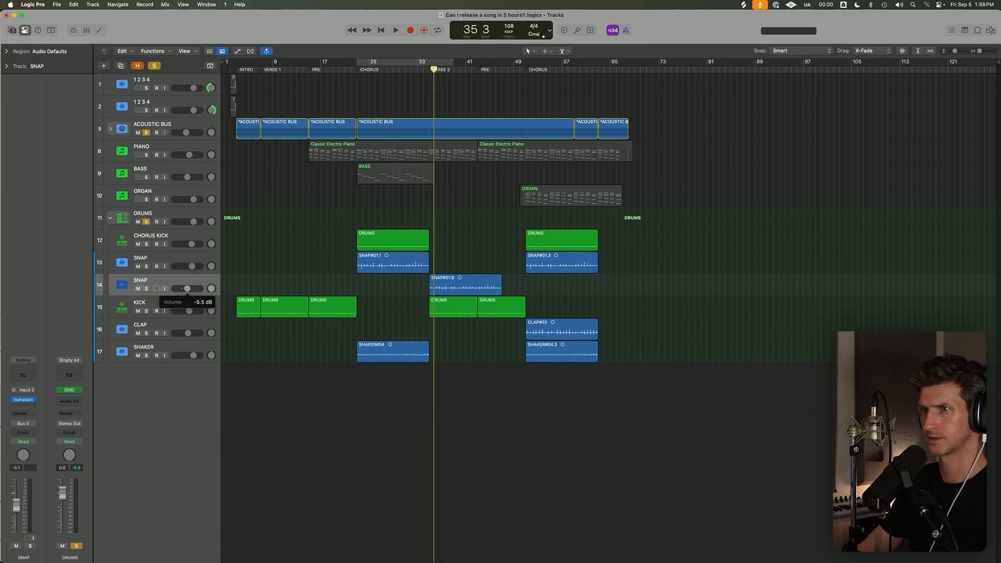
{"action": "left_click", "coordinate": [146, 288]}
{"action": "left_click", "coordinate": [431, 71]}
{"action": "key", "text": "space"}
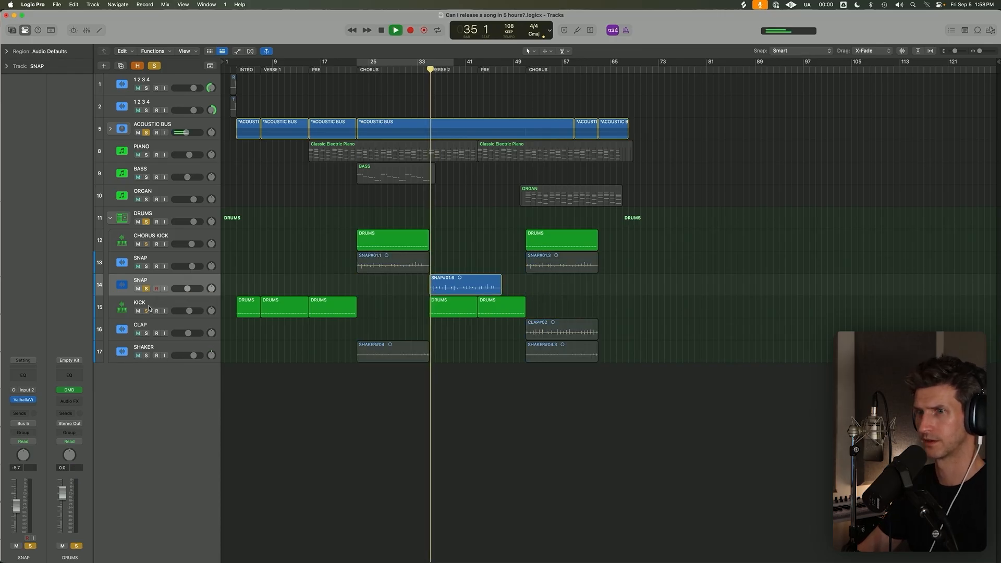
Solo the original Snap track as well and play the transition from the first chorus into verse 2.
{"action": "left_click", "coordinate": [146, 266]}
{"action": "left_click", "coordinate": [410, 71]}
{"action": "key", "text": "space"}
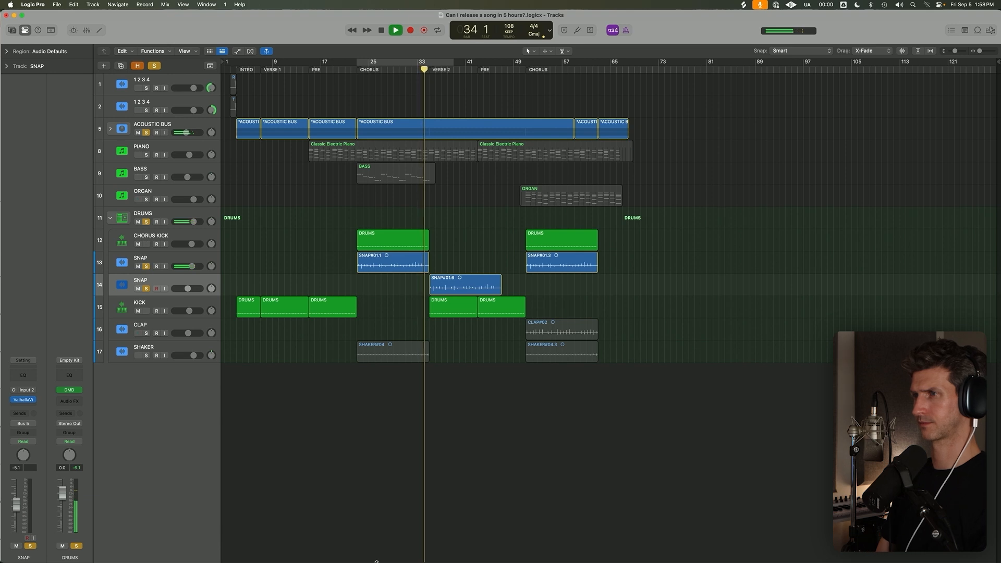
{"action": "scroll", "coordinate": [426, 436], "scroll_direction": "up", "scroll_amount": 6}
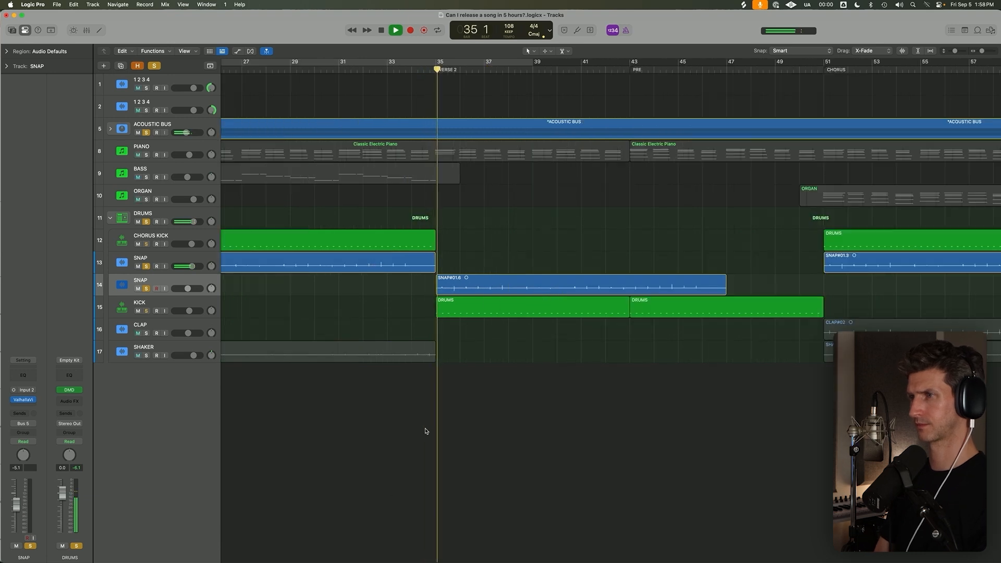
{"action": "scroll", "coordinate": [440, 398], "scroll_direction": "down", "scroll_amount": 5}
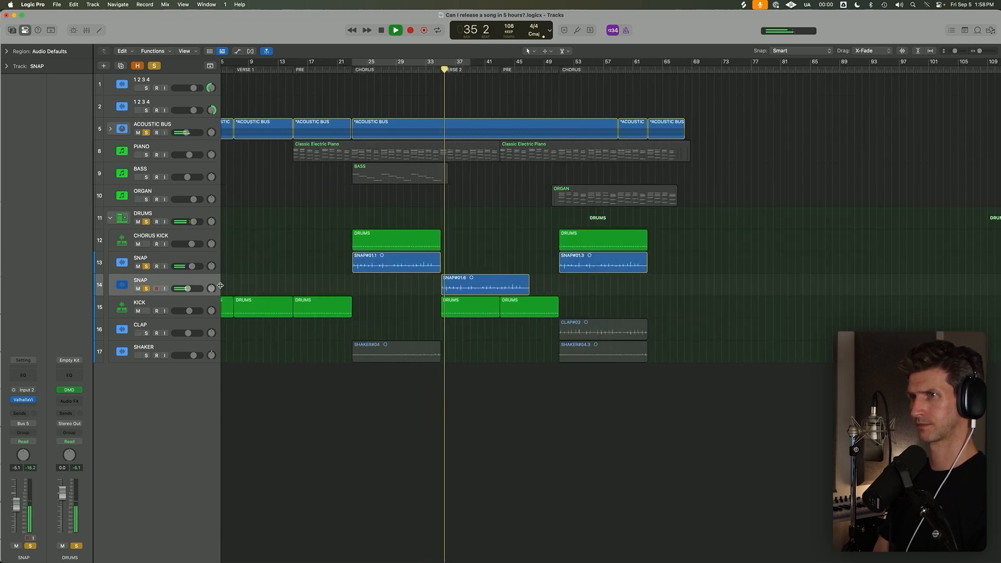
Clear all solos and collapse the Drums stack while the full mix plays through verse 2.
{"action": "left_click", "coordinate": [154, 66]}
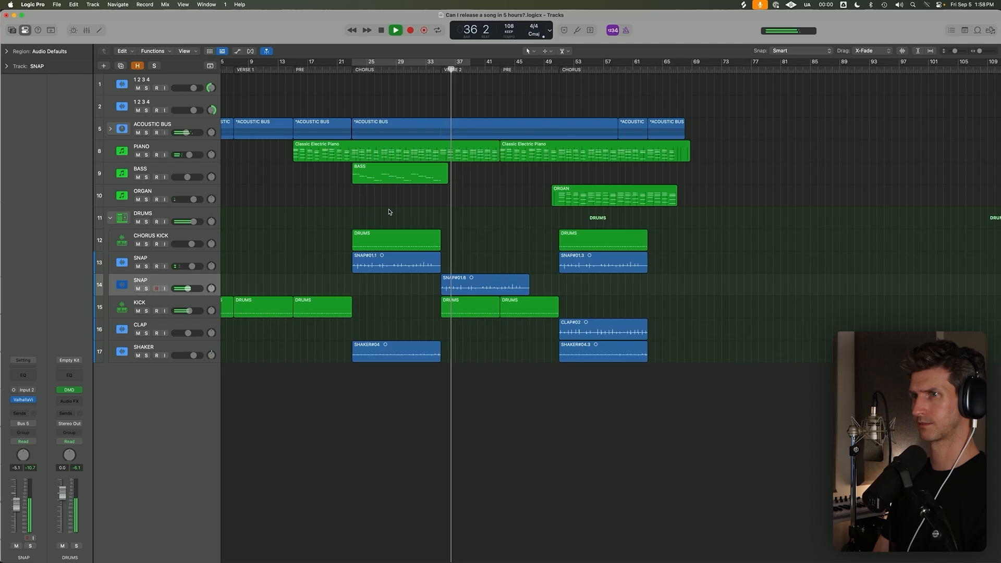
{"action": "left_click", "coordinate": [110, 218]}
{"action": "scroll", "coordinate": [467, 309], "scroll_direction": "down", "scroll_amount": 2}
{"action": "scroll", "coordinate": [417, 321], "scroll_direction": "down", "scroll_amount": 1}
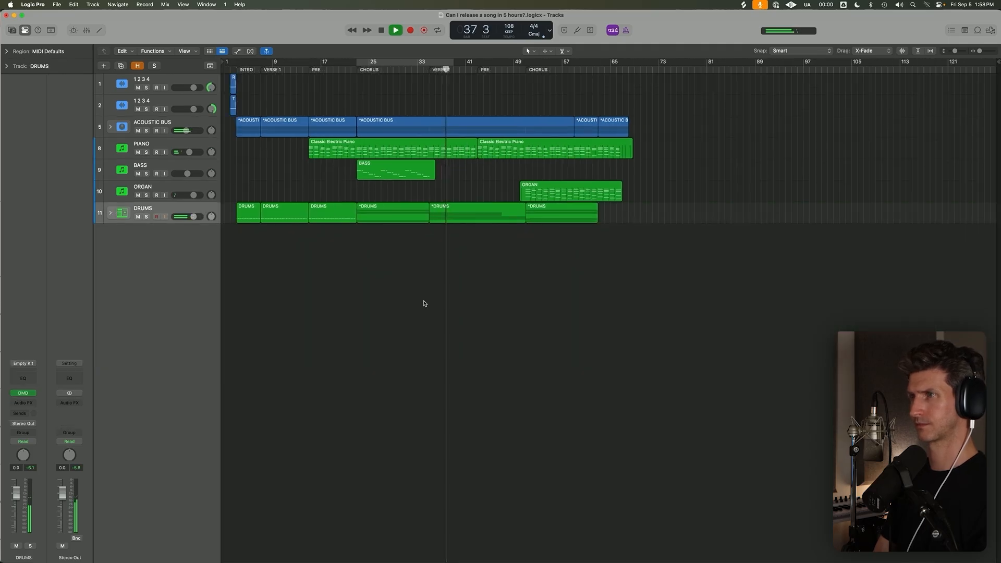
{"action": "scroll", "coordinate": [420, 312], "scroll_direction": "up", "scroll_amount": 3}
{"action": "scroll", "coordinate": [347, 260], "scroll_direction": "up", "scroll_amount": 2}
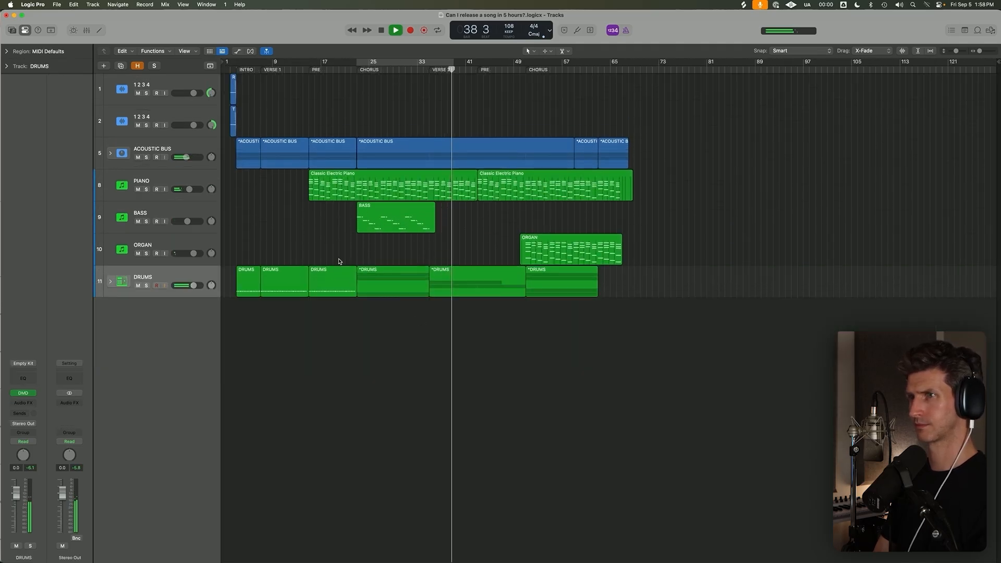
Stop playback, open the Piano track's region in the editor, and adjust a selected group of notes.
{"action": "left_click", "coordinate": [188, 185]}
{"action": "key", "text": "space"}
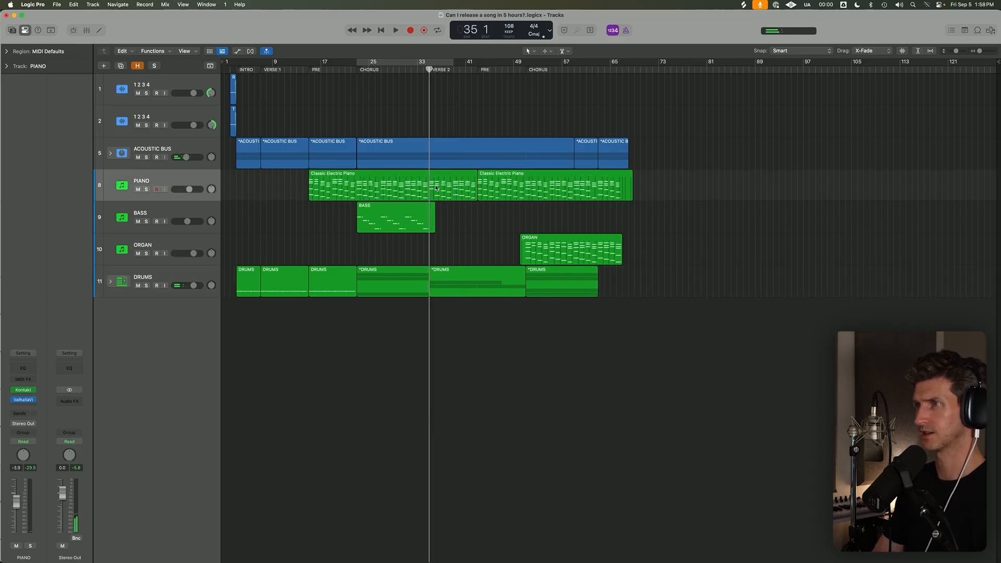
{"action": "key", "text": "e"}
{"action": "left_click_drag", "start_coordinate": [597, 320], "coordinate": [701, 448]}
{"action": "left_click_drag", "start_coordinate": [603, 358], "coordinate": [603, 353]}
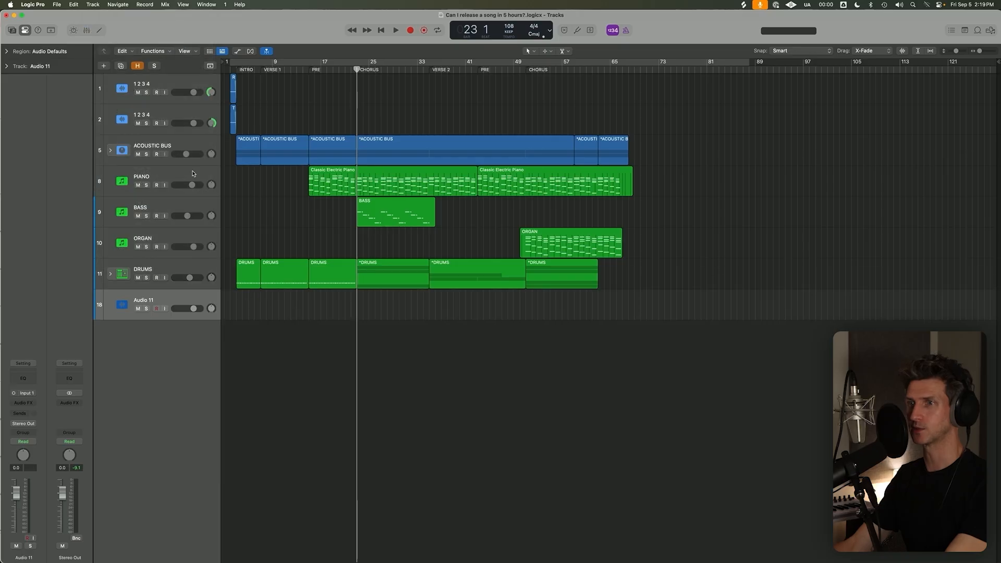
Move the new audio track above all other tracks and name it LEAD VOX.
{"action": "left_click_drag", "start_coordinate": [182, 301], "coordinate": [189, 84]}
{"action": "double_click", "coordinate": [189, 84]}
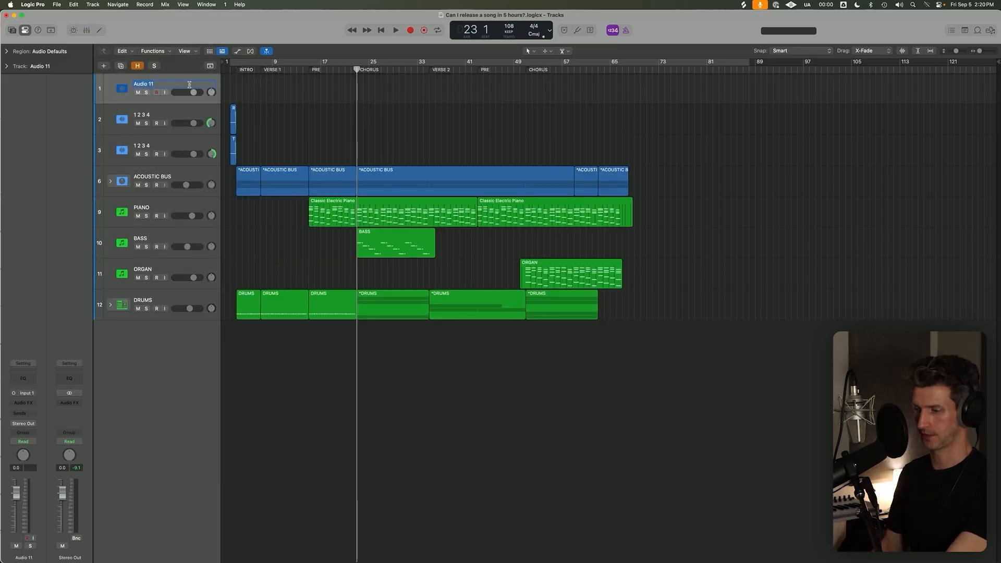
{"action": "type", "text": "LEAD VOX"}
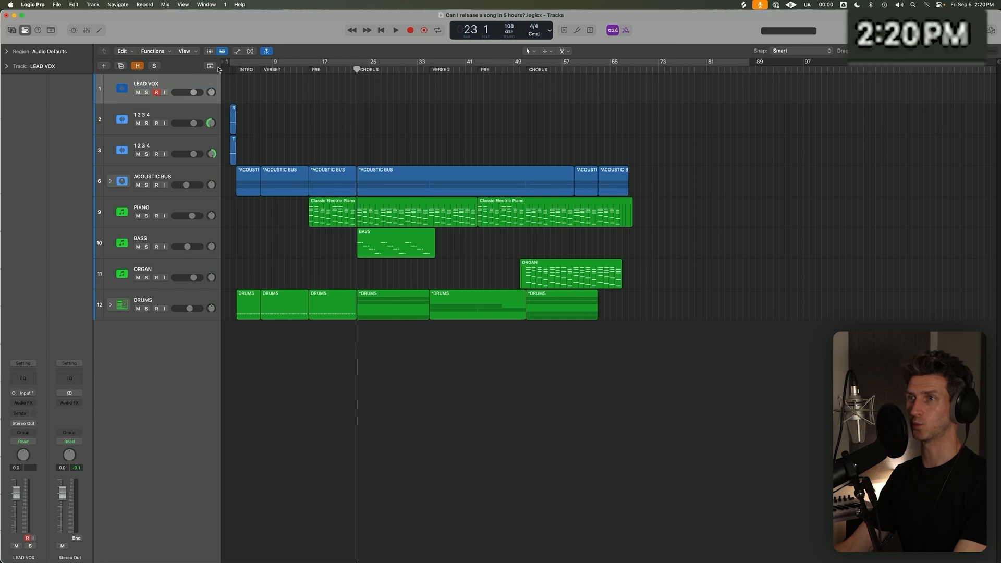
{"action": "key", "text": "Return"}
Set the cycle range from the intro at bar 3 to about bar 84 and place the playhead at verse 1, bar 7.
{"action": "left_click", "coordinate": [232, 67]}
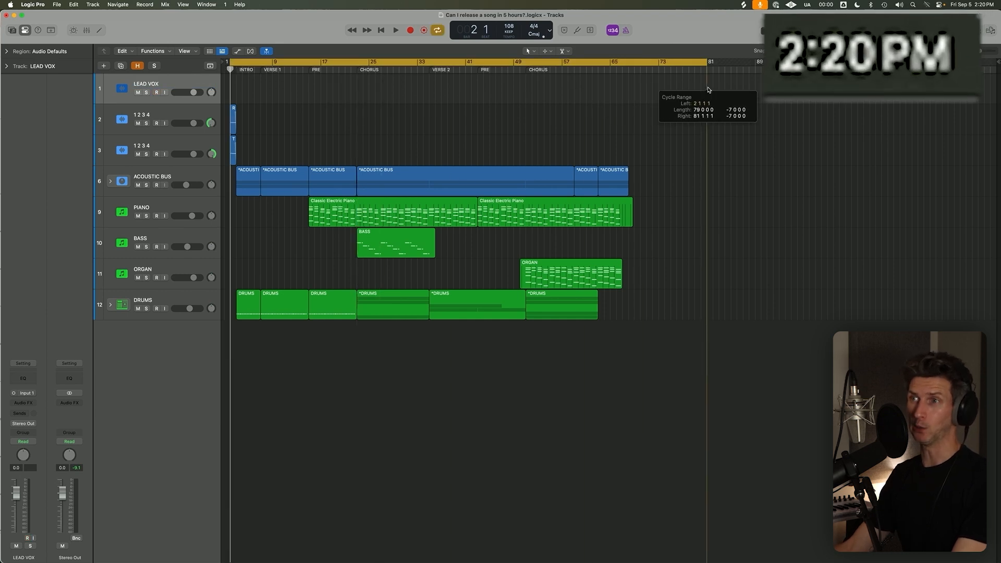
{"action": "key", "text": "super+Up"}
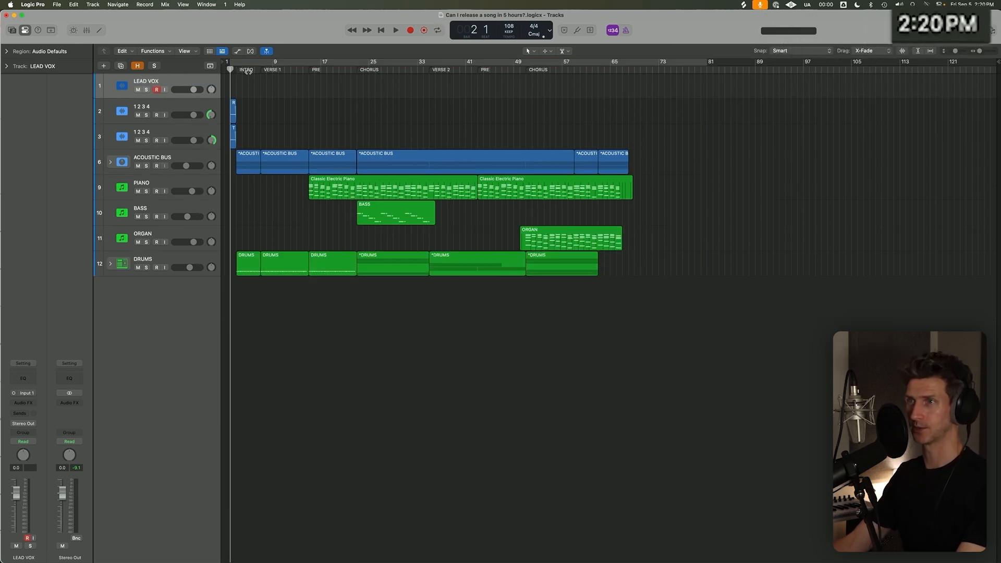
{"action": "left_click", "coordinate": [238, 69]}
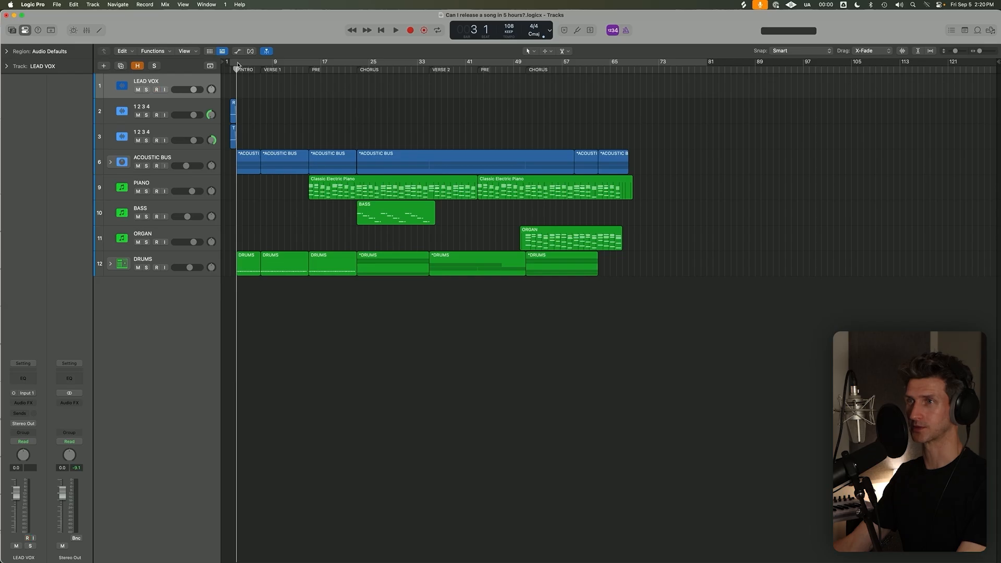
{"action": "left_click_drag", "start_coordinate": [237, 63], "coordinate": [725, 86]}
{"action": "key", "text": "c"}
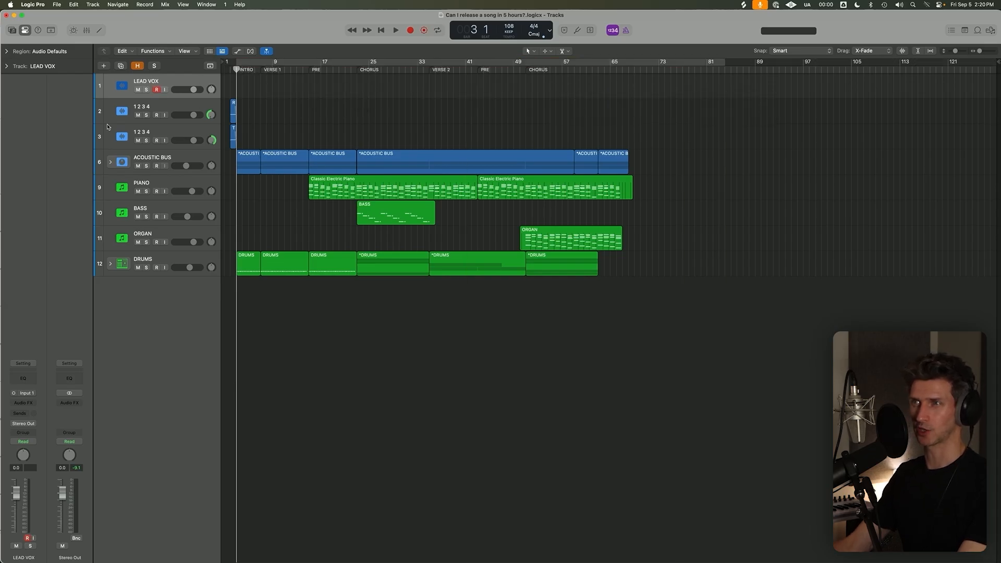
{"action": "left_click", "coordinate": [259, 69]}
{"action": "key", "text": "c"}
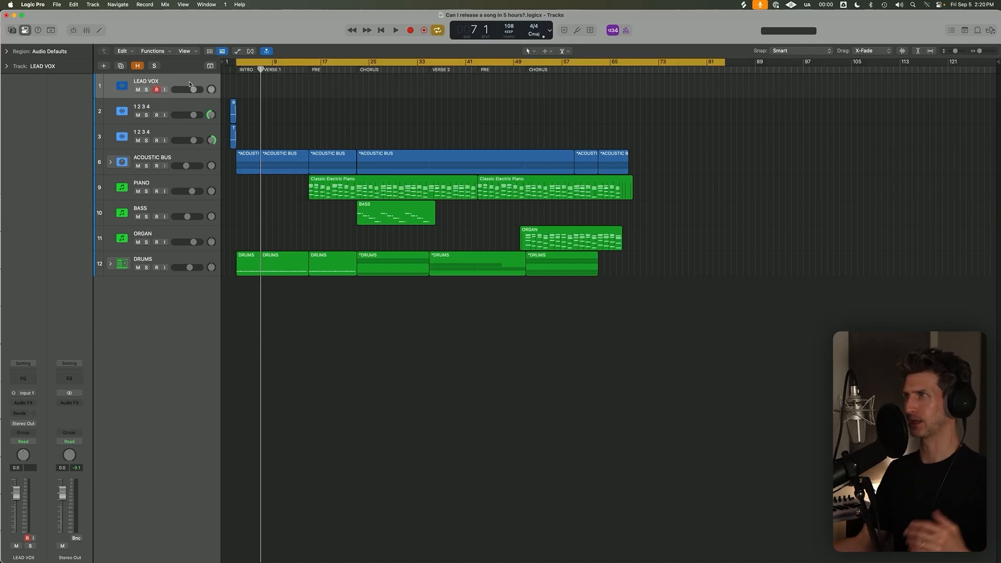
{"action": "key", "text": "ctrl+r"}
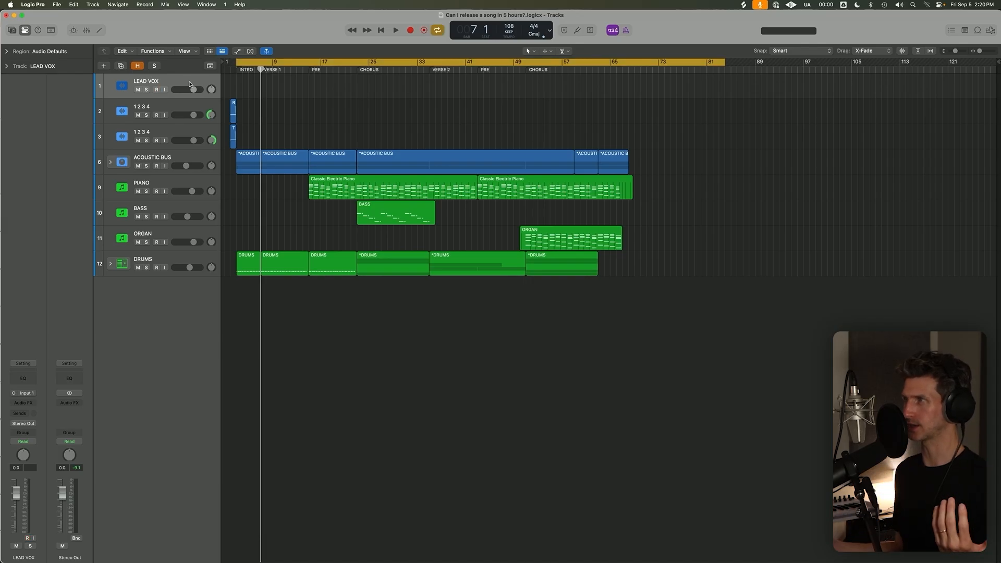
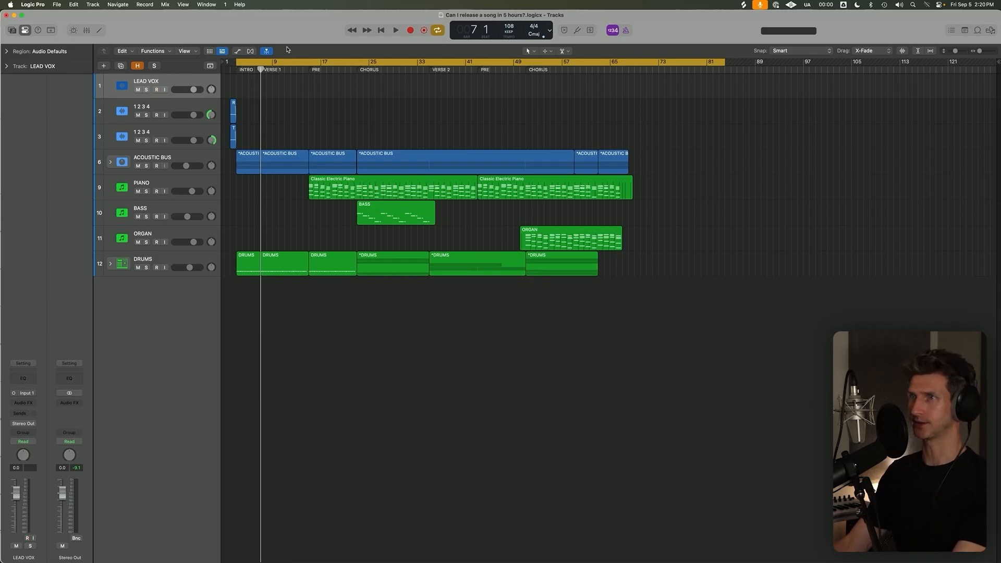
Shorten the cycle range so it ends at about bar 80 and show the project notes.
{"action": "left_click_drag", "start_coordinate": [722, 65], "coordinate": [707, 64]}
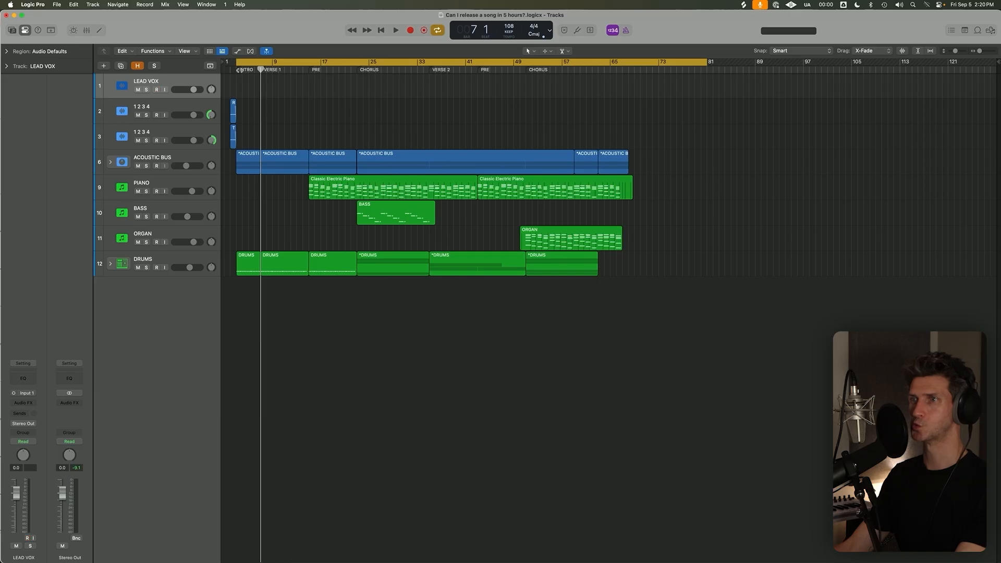
{"action": "left_click", "coordinate": [961, 32]}
{"action": "left_click", "coordinate": [304, 124]}
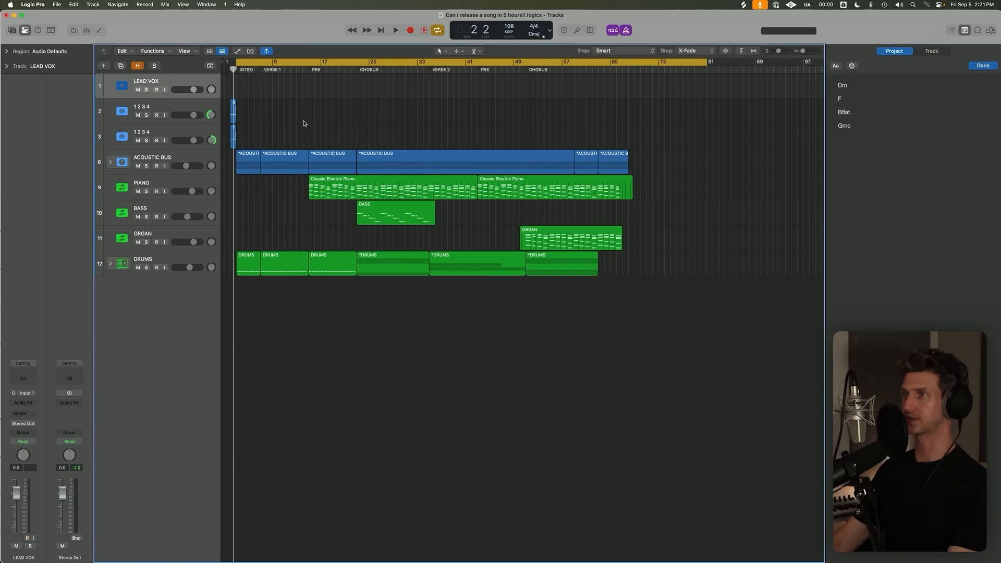
Open the Universal Audio Console application for the microphone input.
{"action": "left_click", "coordinate": [790, 4]}
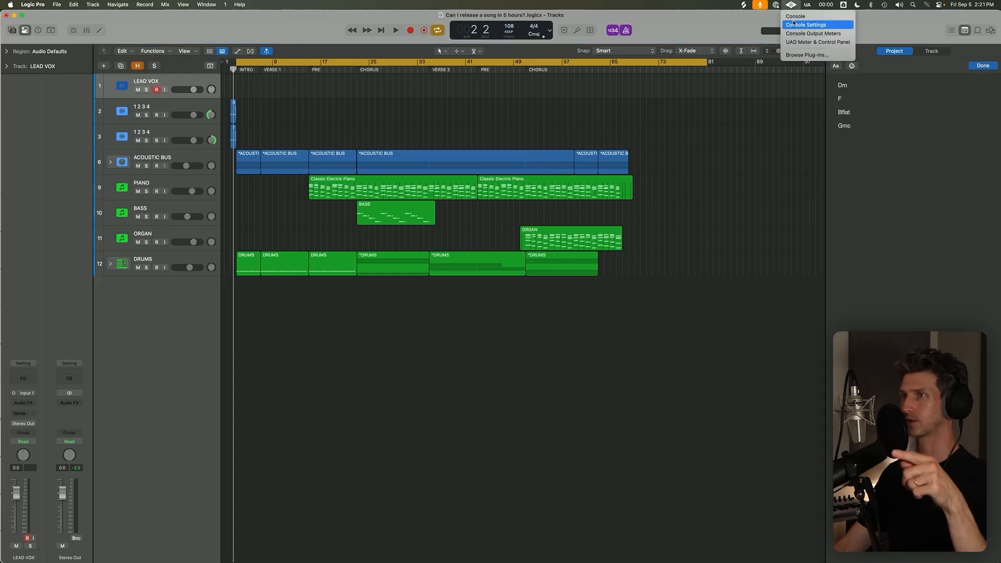
{"action": "left_click", "coordinate": [819, 17]}
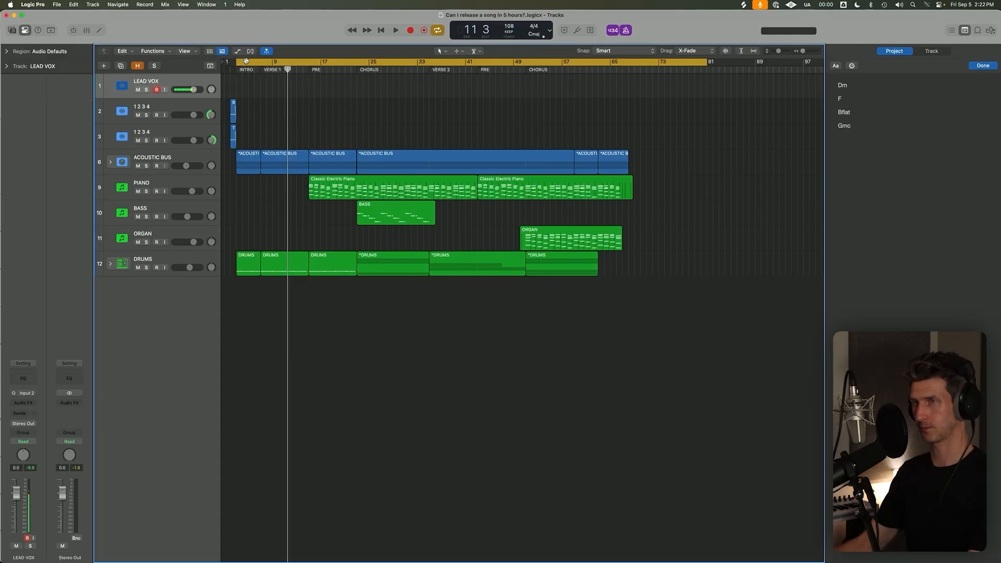
{"action": "key", "text": "r"}
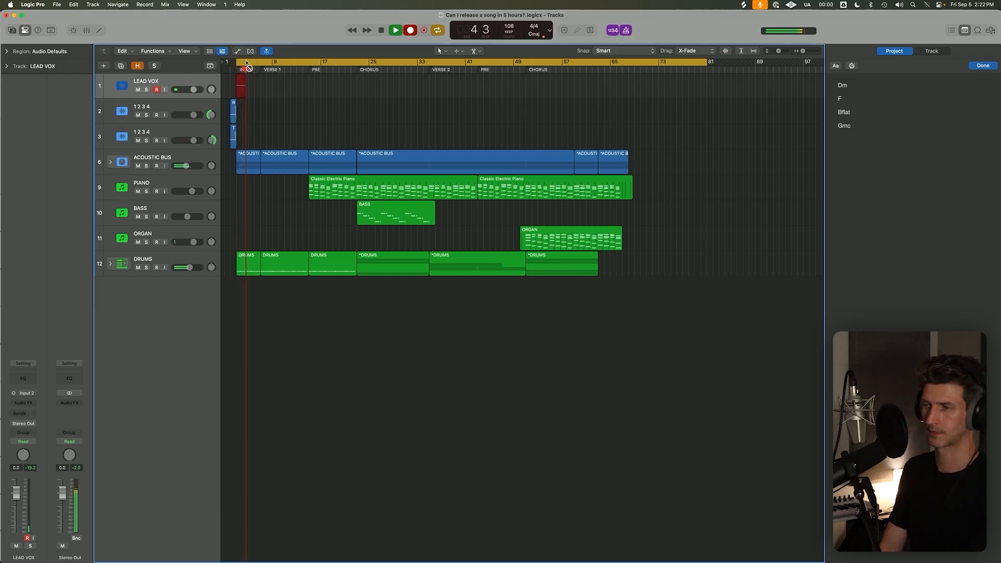
{"action": "key", "text": "space"}
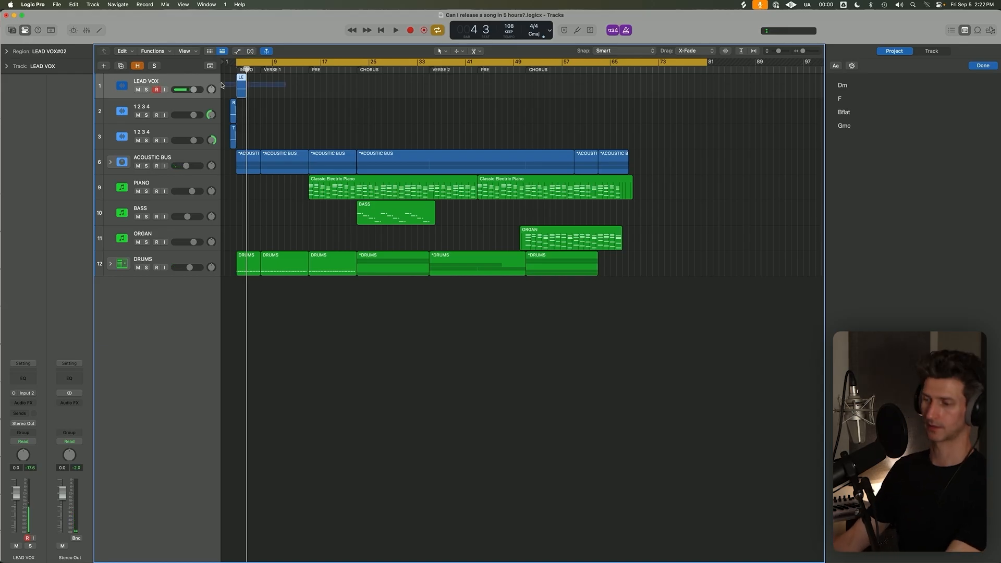
{"action": "key", "text": "Return"}
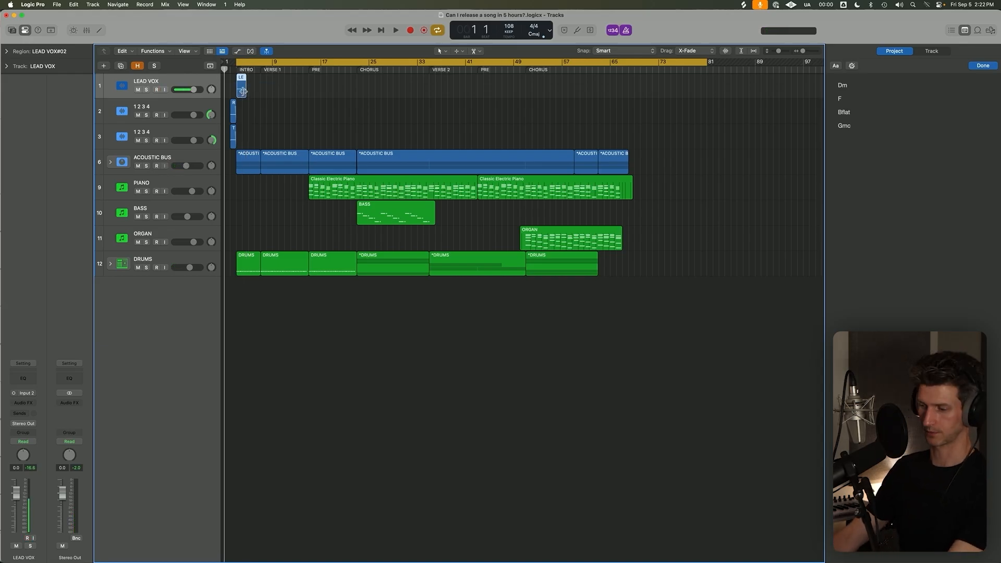
{"action": "key", "text": "Delete"}
Turn cycle mode off and play the count-in that leads into the intro.
{"action": "key", "text": "Return"}
{"action": "key", "text": "space"}
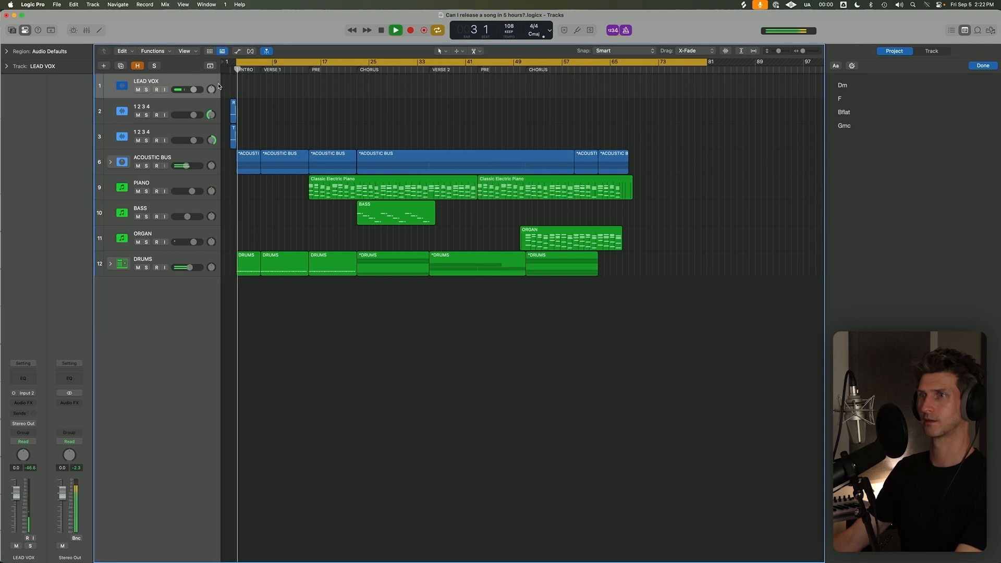
{"action": "key", "text": "c"}
{"action": "key", "text": "space"}
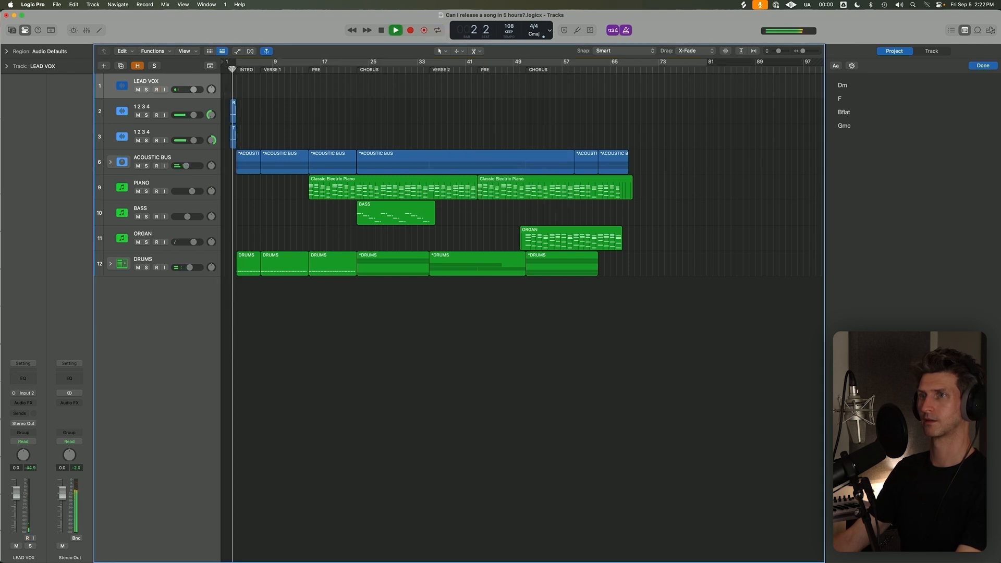
{"action": "key", "text": "space"}
{"action": "key", "text": "c"}
{"action": "key", "text": "c"}
{"action": "key", "text": "space"}
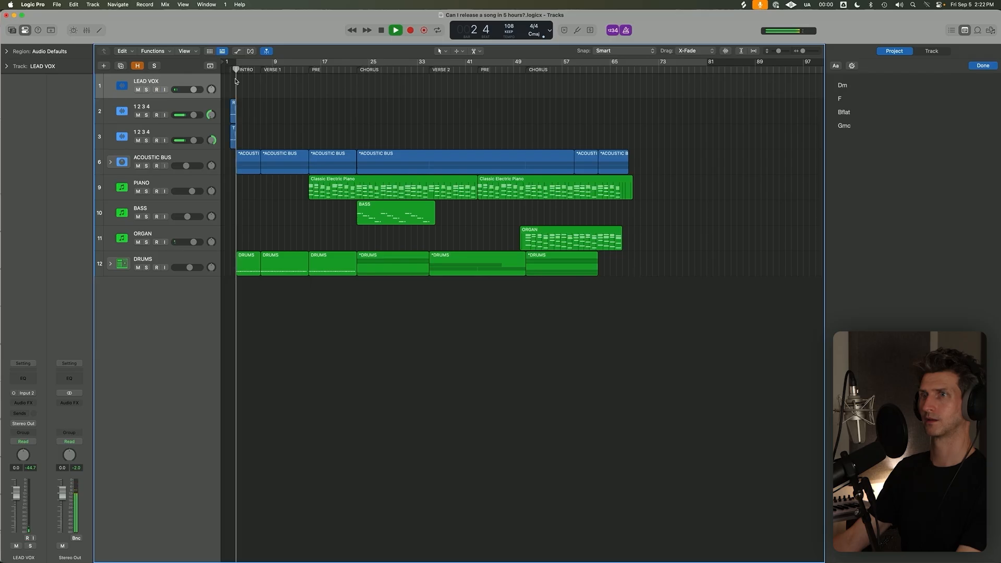
Inspect the two 1 2 3 4 count-in regions at bar 2 up close and listen to them.
{"action": "left_click_drag", "start_coordinate": [244, 101], "coordinate": [229, 149]}
{"action": "left_click_drag", "start_coordinate": [228, 96], "coordinate": [260, 162]}
{"action": "key", "text": "space"}
{"action": "key", "text": "space"}
{"action": "key", "text": "super+Up"}
{"action": "left_click_drag", "start_coordinate": [371, 251], "coordinate": [369, 163]}
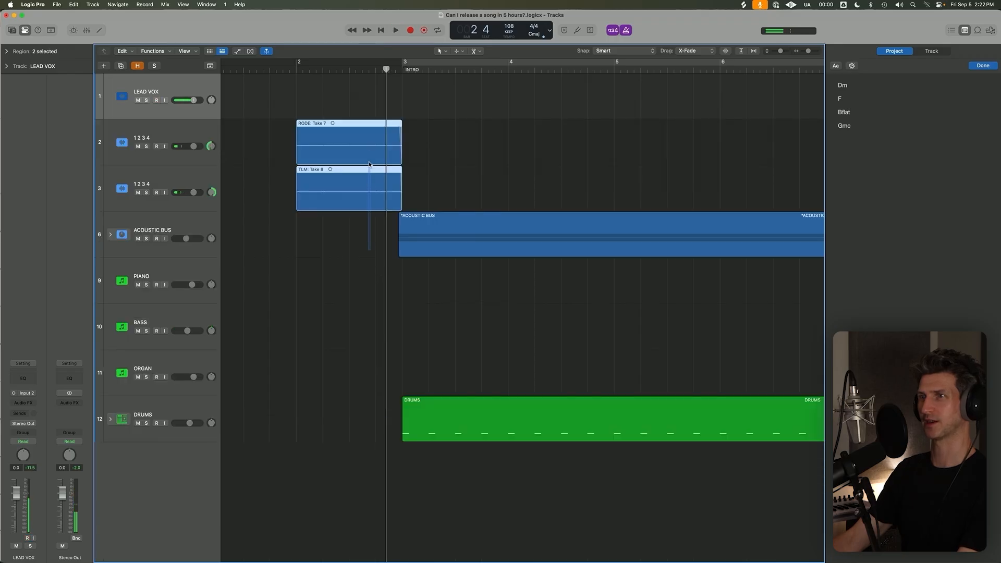
{"action": "left_click_drag", "start_coordinate": [332, 108], "coordinate": [402, 240]}
{"action": "key", "text": "space"}
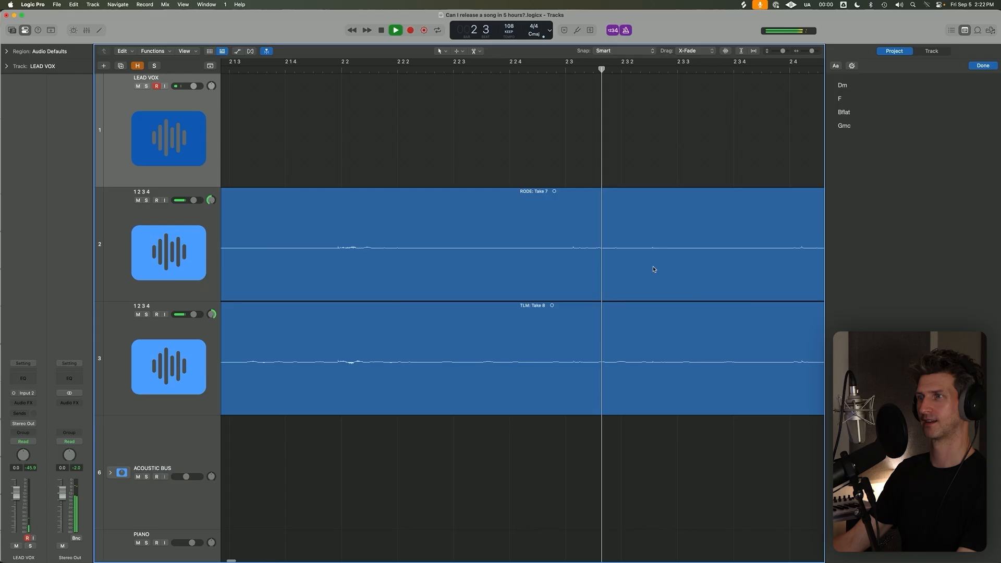
{"action": "key", "text": "space"}
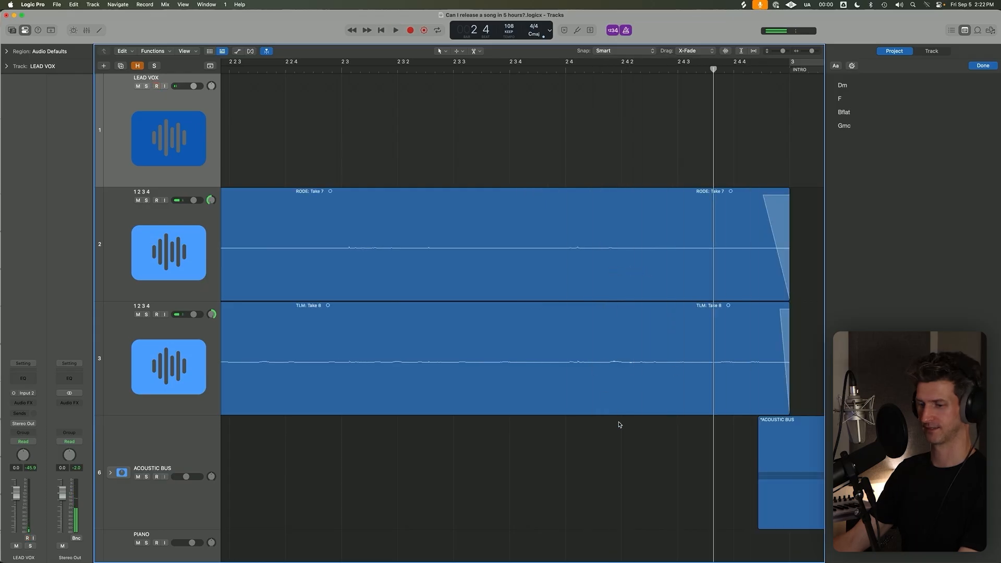
Delete the two count-in regions at bar 2 from the 1 2 3 4 tracks.
{"action": "left_click", "coordinate": [551, 423]}
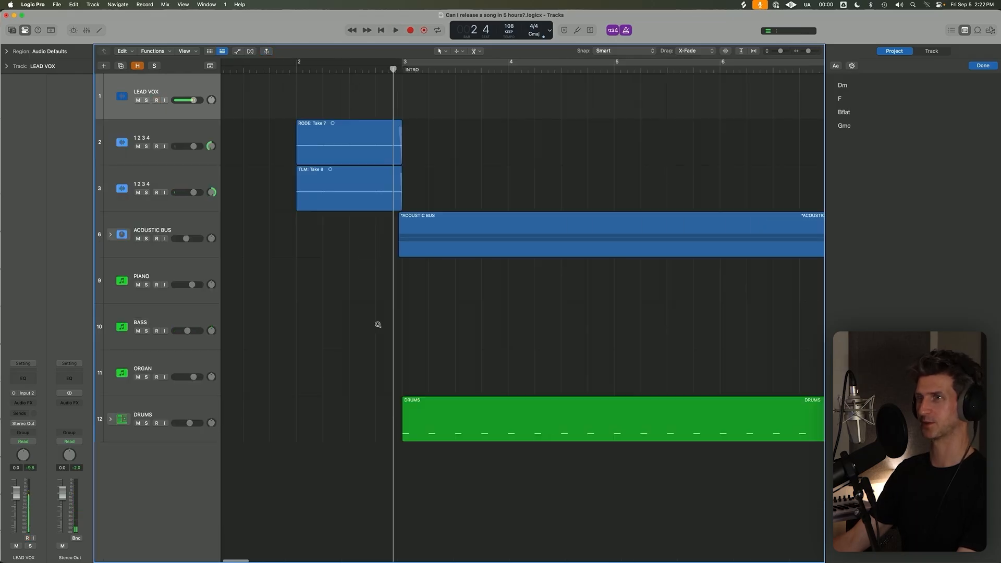
{"action": "left_click_drag", "start_coordinate": [333, 312], "coordinate": [327, 134]}
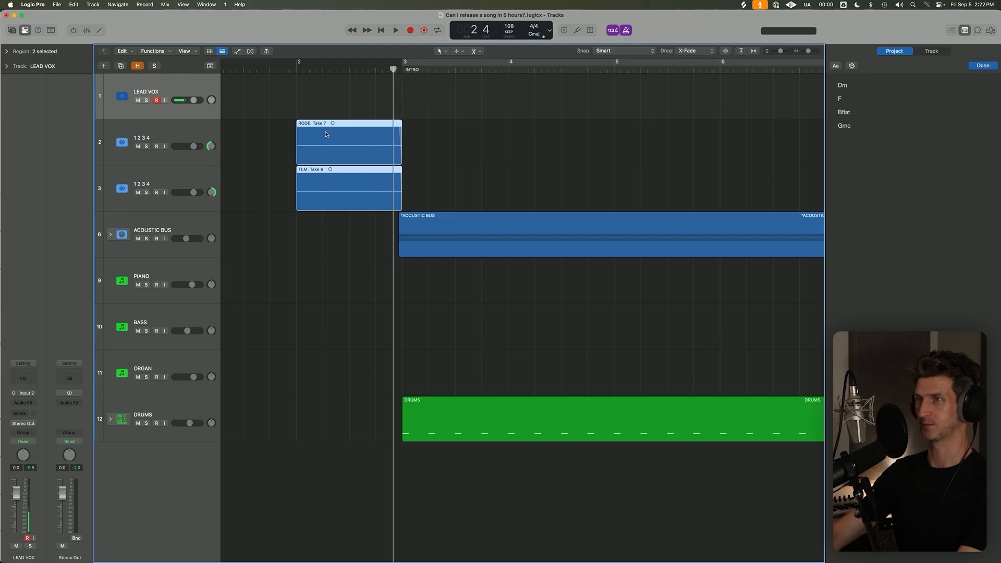
{"action": "key", "text": "Delete"}
Record a lead vocal take from the intro at bar 3 to about bar 22, leaving cycle mode off at the end.
{"action": "left_click", "coordinate": [326, 133], "text": "ctrl+alt"}
{"action": "key", "text": "c"}
{"action": "key", "text": "r"}
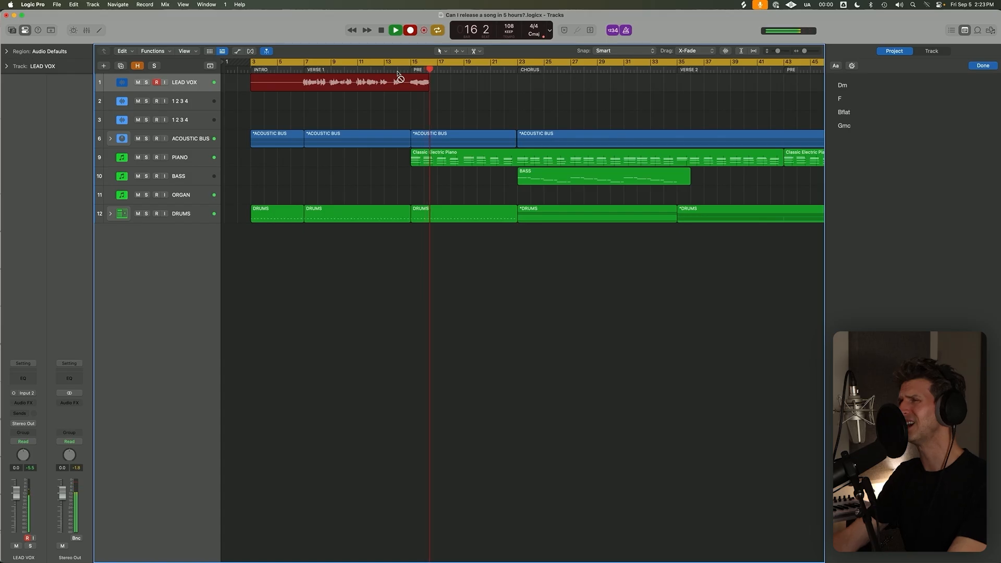
{"action": "key", "text": "c"}
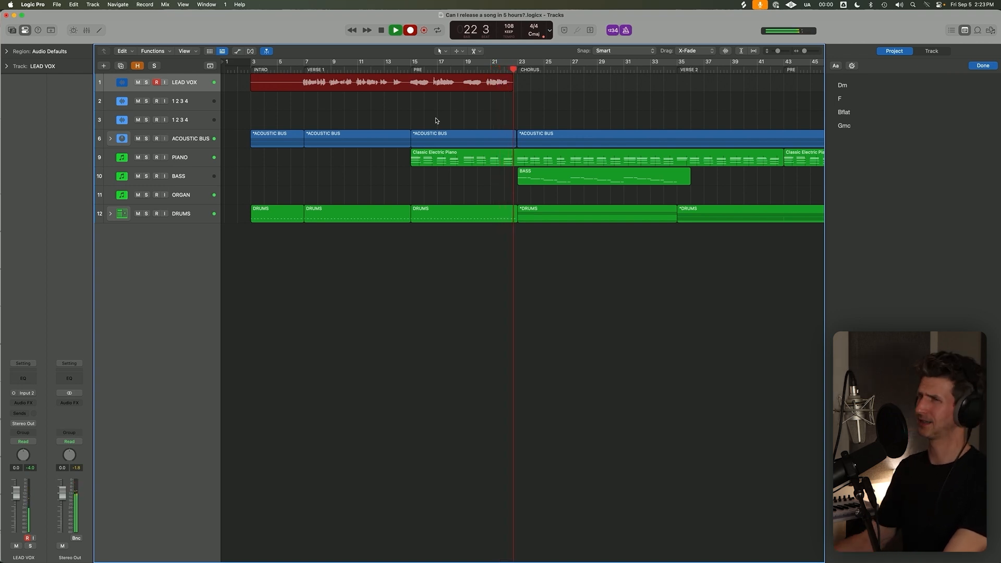
{"action": "key", "text": "space"}
{"action": "key", "text": "c"}
{"action": "key", "text": "c"}
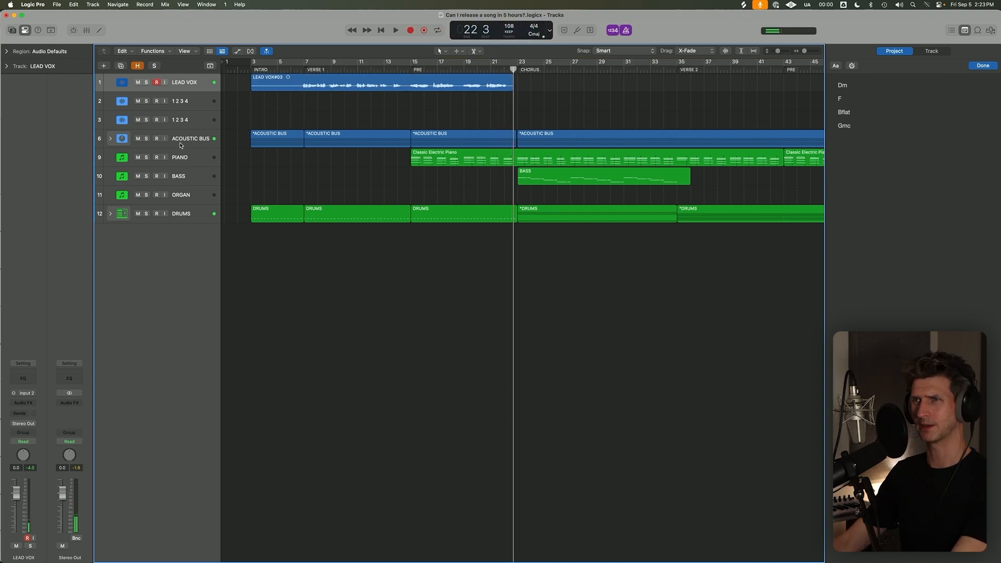
Set the cycle range from bar 6 to bar 25.
{"action": "left_click", "coordinate": [169, 140]}
{"action": "key", "text": "s"}
{"action": "left_click", "coordinate": [253, 67]}
{"action": "left_click", "coordinate": [288, 142]}
{"action": "left_click_drag", "start_coordinate": [282, 62], "coordinate": [499, 95]}
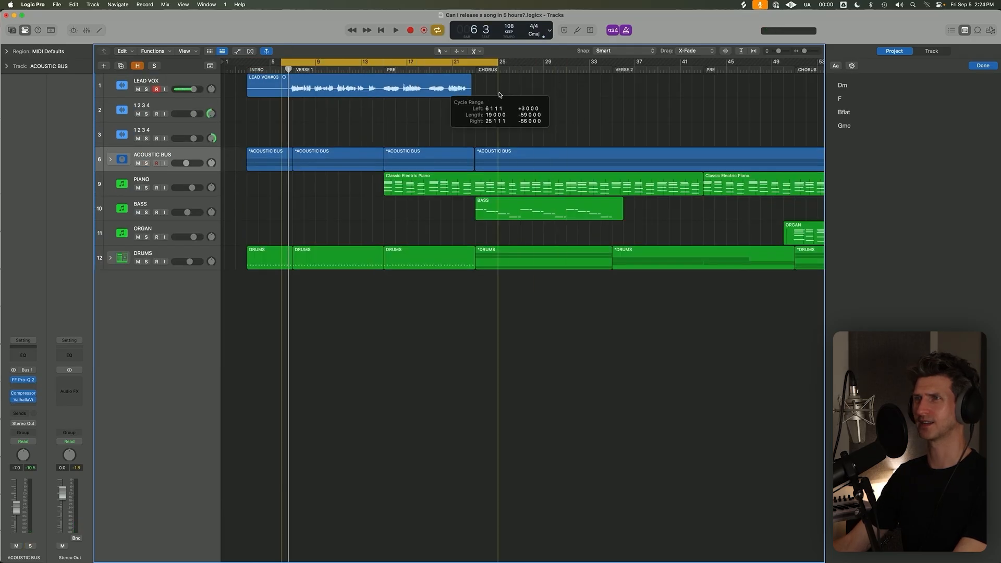
{"action": "left_click", "coordinate": [376, 92]}
Examine the lead vocal waveform and play briefly from just before verse 1.
{"action": "scroll", "coordinate": [382, 133], "scroll_direction": "up", "scroll_amount": 1}
{"action": "left_click", "coordinate": [386, 156]}
{"action": "left_click", "coordinate": [383, 110]}
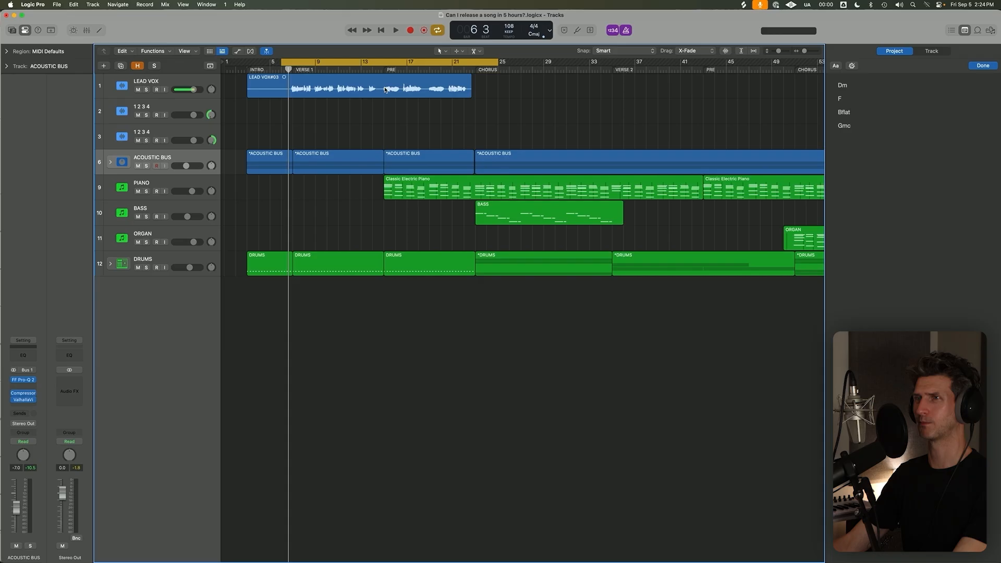
{"action": "left_click", "coordinate": [382, 91]}
{"action": "left_click", "coordinate": [384, 104]}
{"action": "scroll", "coordinate": [297, 103], "scroll_direction": "up", "scroll_amount": 1}
{"action": "key", "text": "space"}
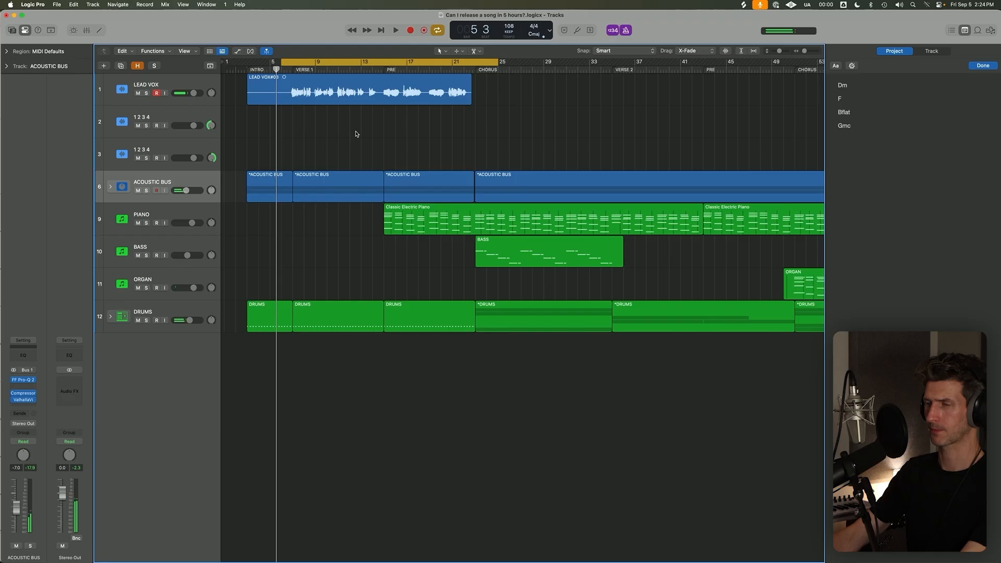
Set the audio I/O buffer size to 256 samples and close the settings.
{"action": "key", "text": "super+comma"}
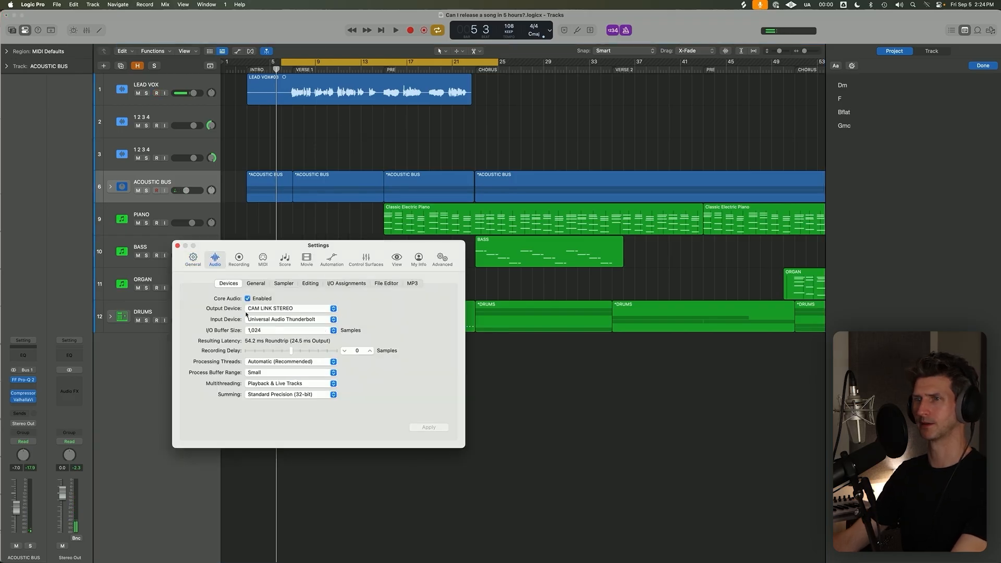
{"action": "left_click", "coordinate": [270, 336]}
{"action": "left_click", "coordinate": [273, 315]}
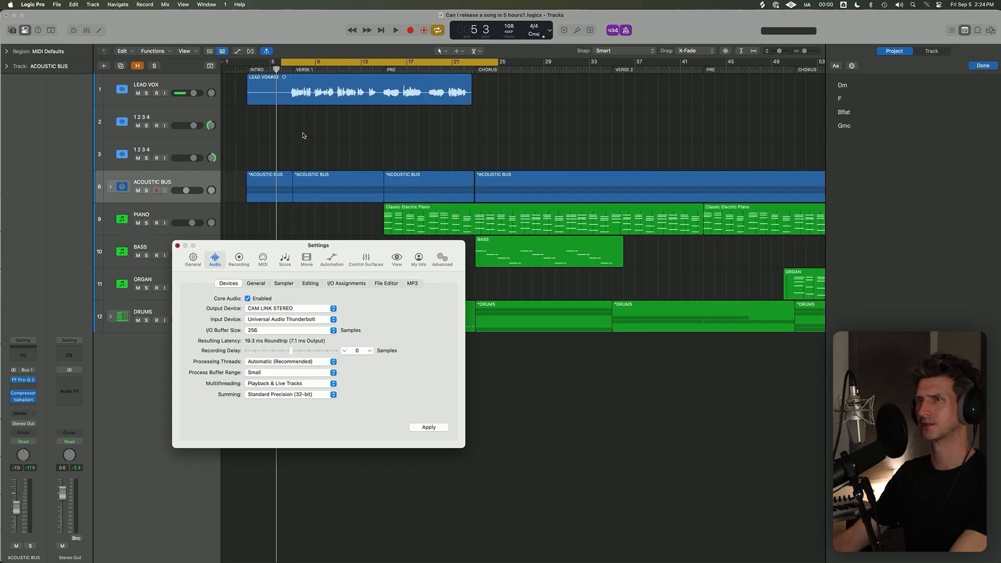
{"action": "key", "text": "super+w"}
{"action": "key", "text": "r"}
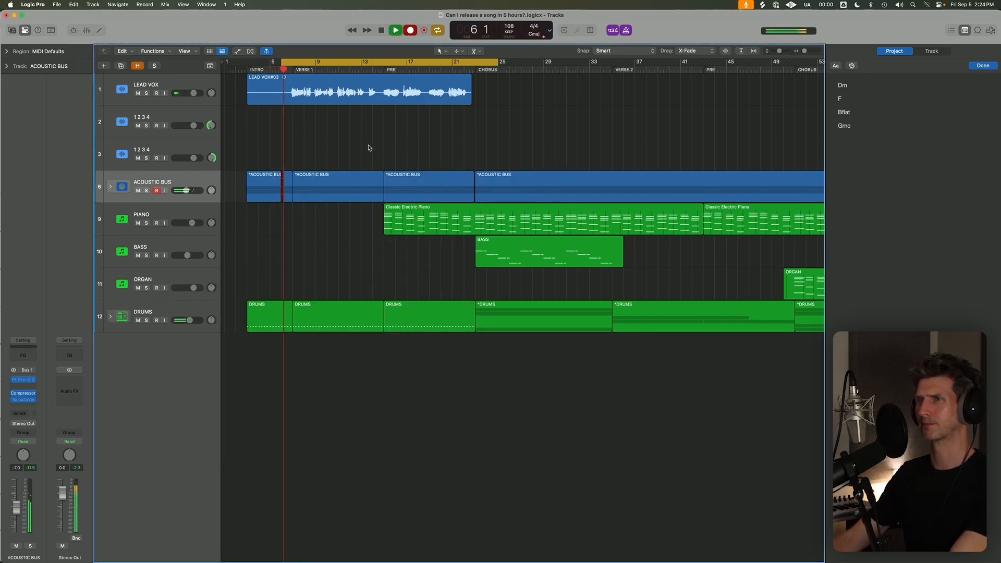
{"action": "key", "text": "space"}
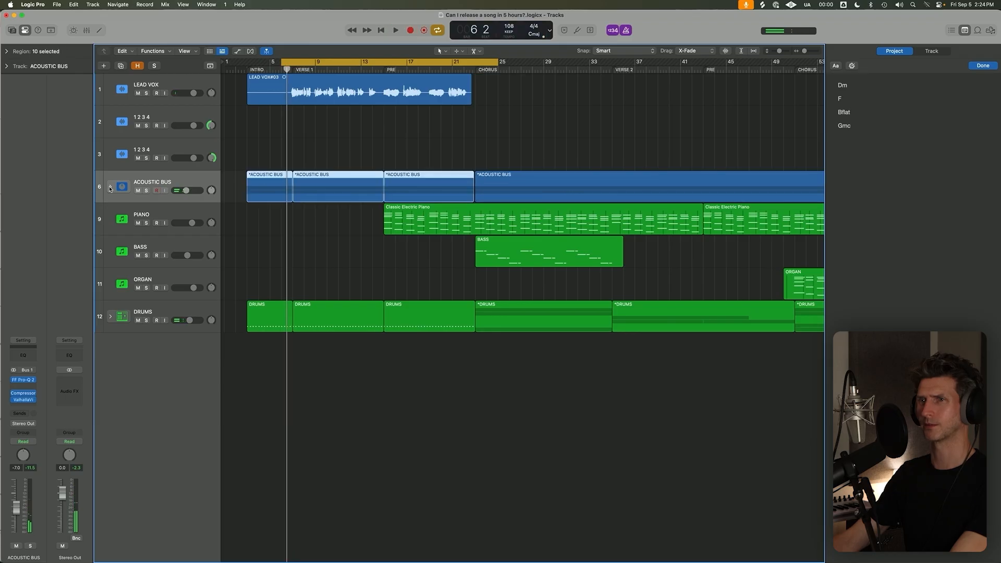
{"action": "left_click", "coordinate": [110, 187]}
{"action": "left_click", "coordinate": [192, 218]}
{"action": "left_click", "coordinate": [182, 185]}
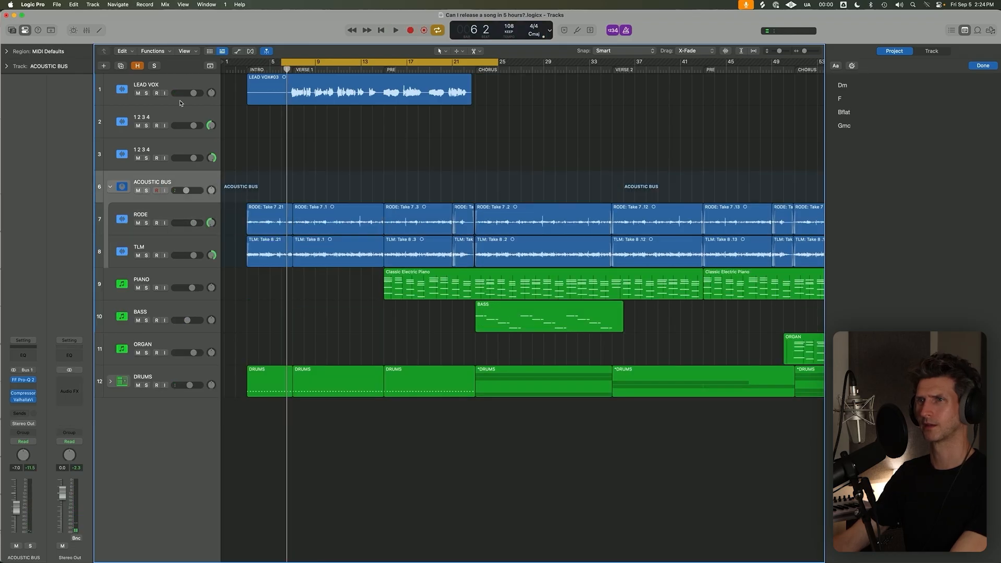
Select the LEAD VOX track and collapse the Acoustic Bus stack.
{"action": "left_click", "coordinate": [165, 91]}
{"action": "left_click", "coordinate": [110, 187]}
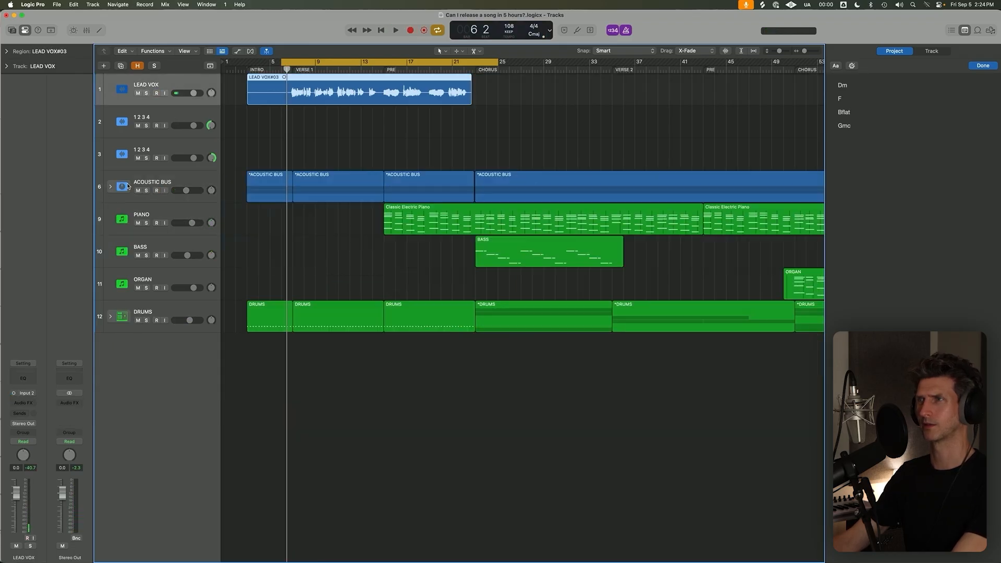
Switch the transport display to Custom, then add Low Latency Monitoring Mode to the control bar and enable it.
{"action": "left_click", "coordinate": [550, 31]}
{"action": "left_click", "coordinate": [591, 83]}
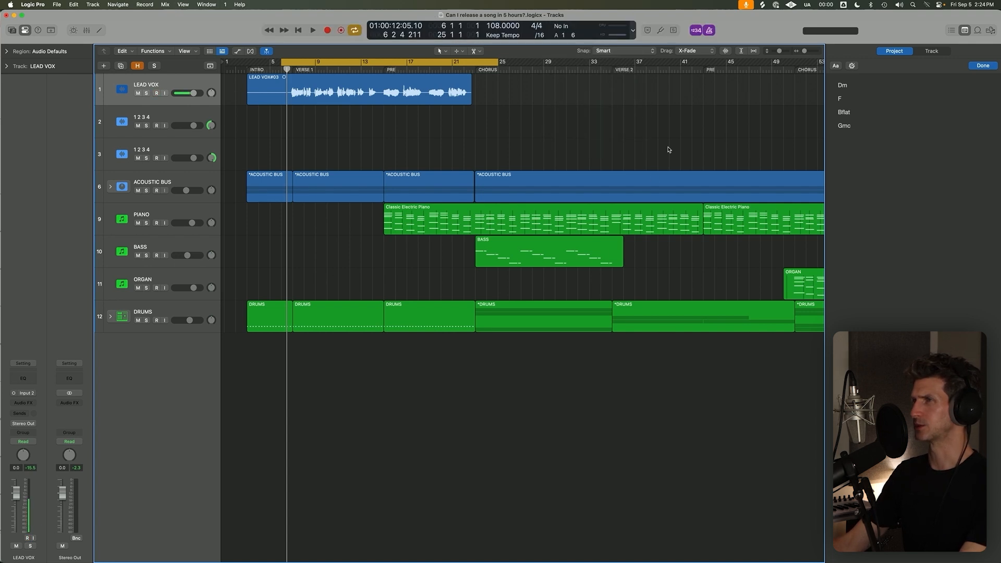
{"action": "left_click", "coordinate": [634, 33]}
{"action": "left_click", "coordinate": [647, 79]}
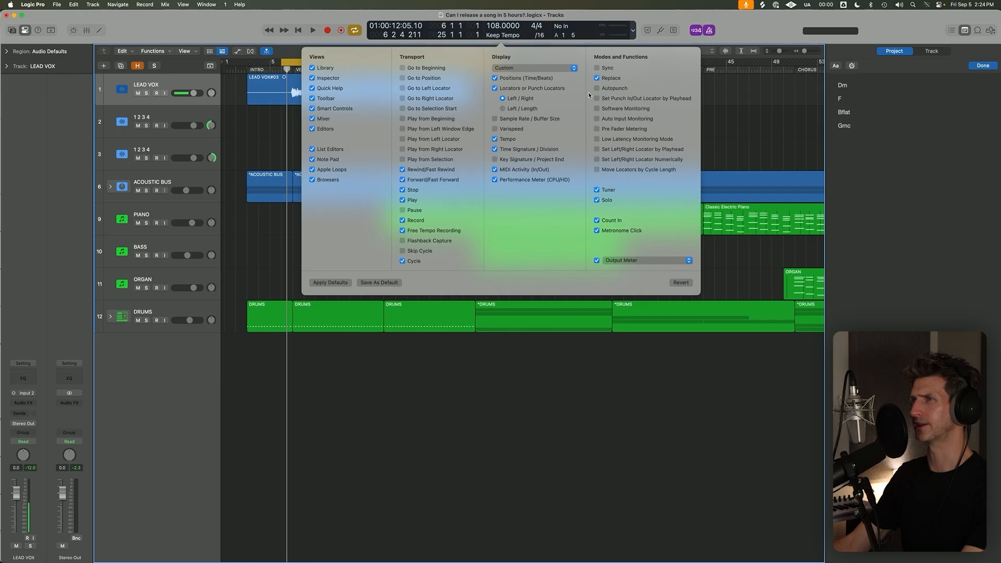
{"action": "left_click", "coordinate": [597, 140]}
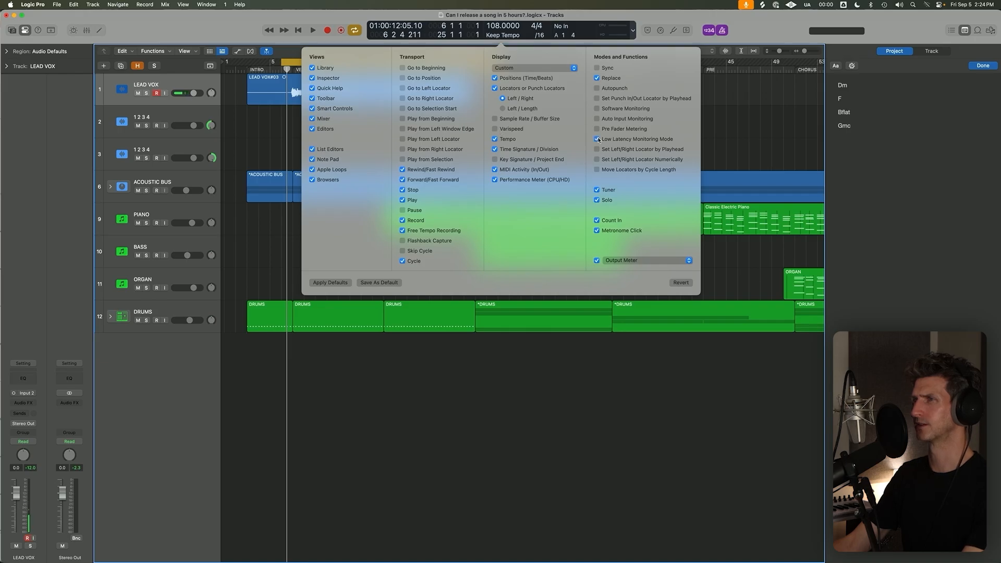
{"action": "left_click", "coordinate": [641, 399]}
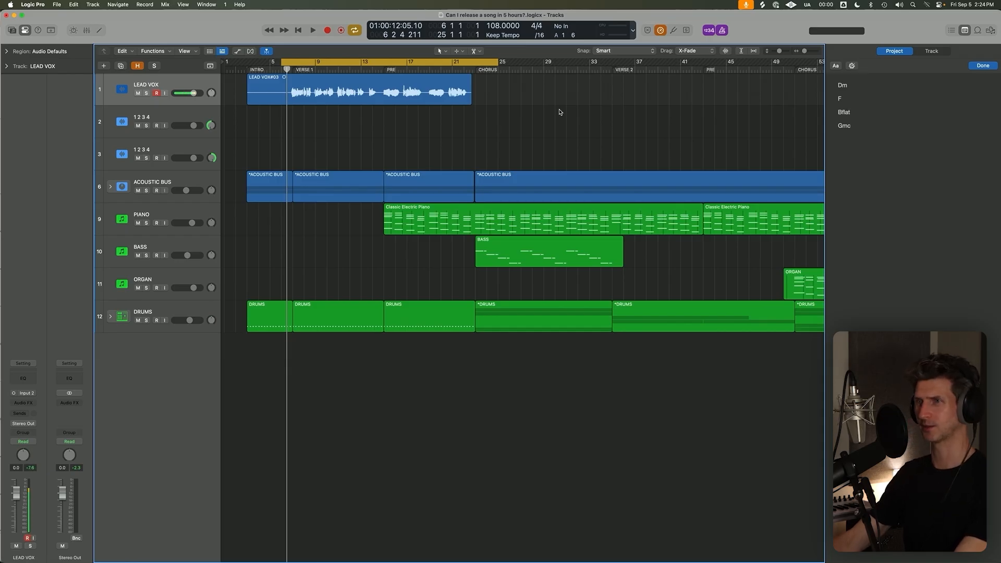
Record a second lead vocal take from bar 6 to about bar 22, slightly lowering the Acoustic Bus volume while recording.
{"action": "left_click", "coordinate": [373, 96]}
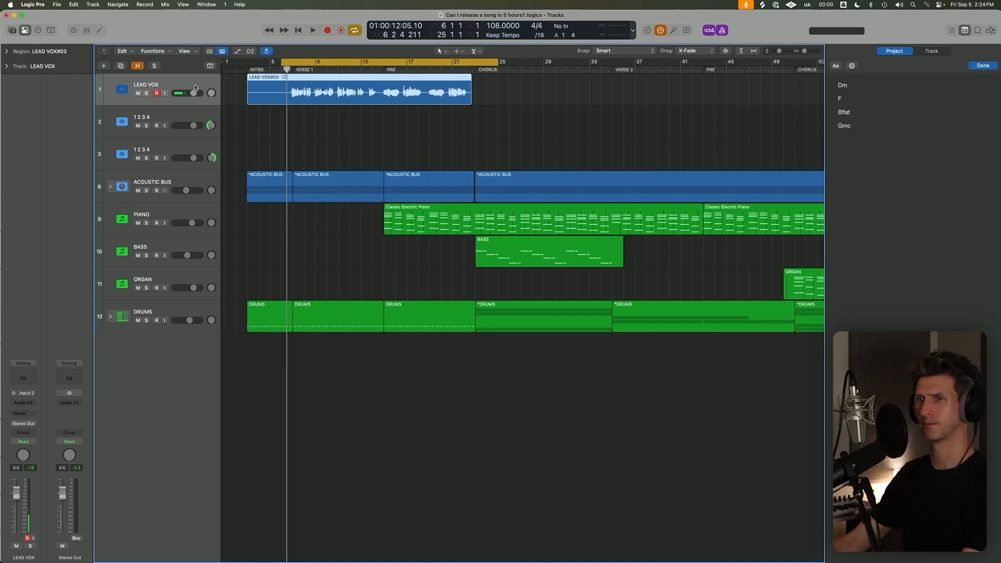
{"action": "key", "text": "r"}
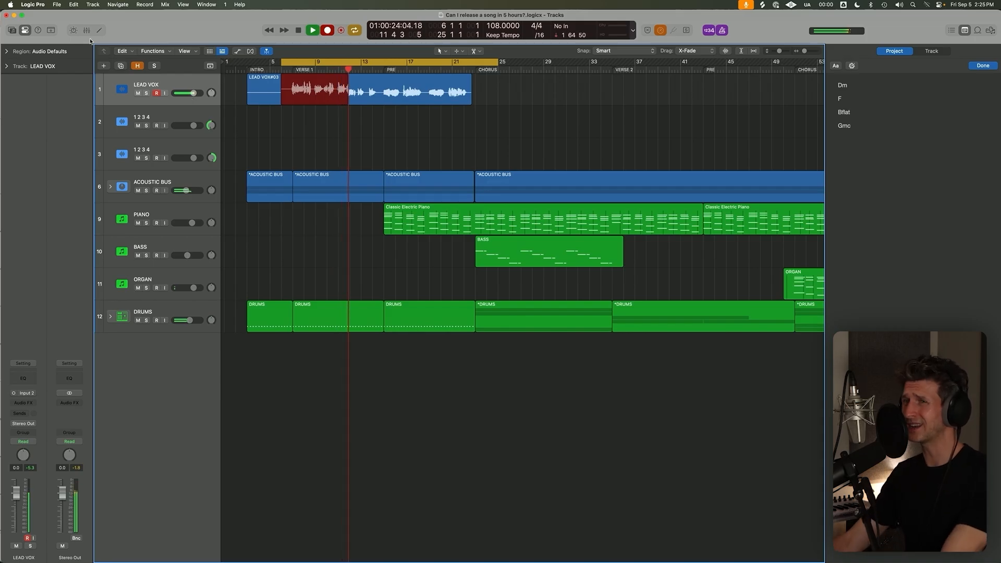
{"action": "mouse_move", "coordinate": [189, 191]}
{"action": "left_click_drag", "start_coordinate": [189, 191], "coordinate": [184, 191]}
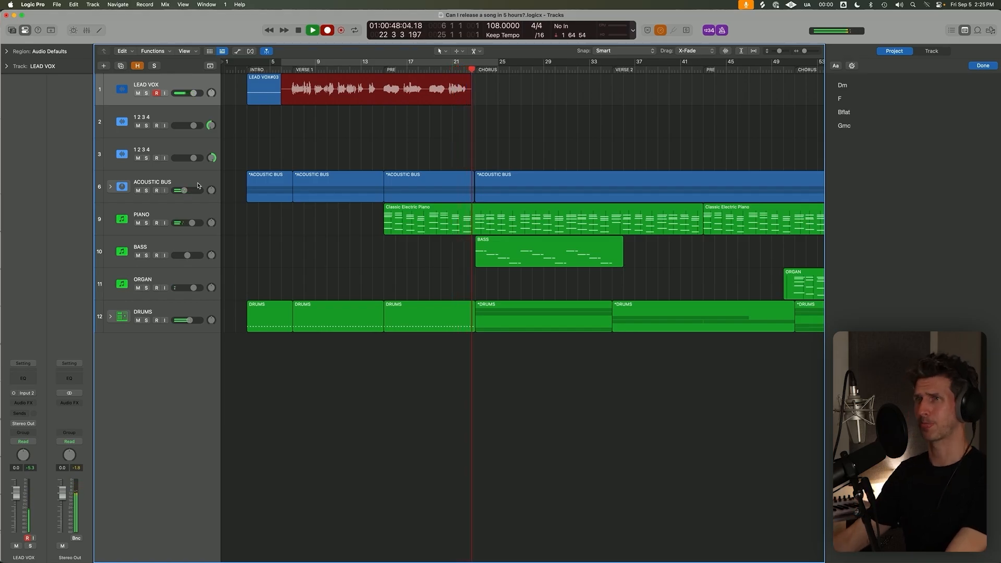
{"action": "key", "text": "space"}
{"action": "key", "text": "c"}
Stop the second lead vocal take and expand the Acoustic Bus stack.
{"action": "left_click", "coordinate": [457, 242]}
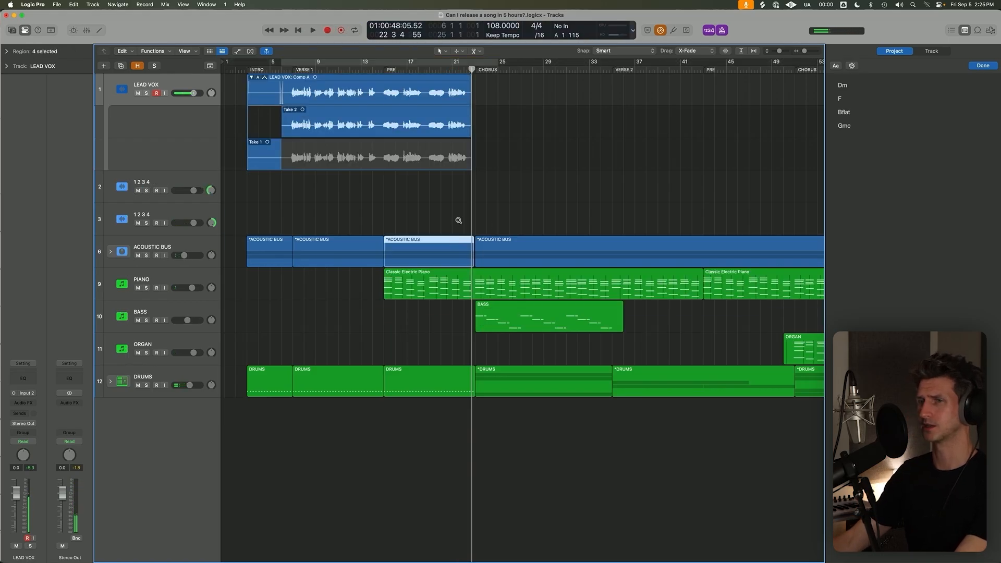
{"action": "left_click", "coordinate": [111, 252]}
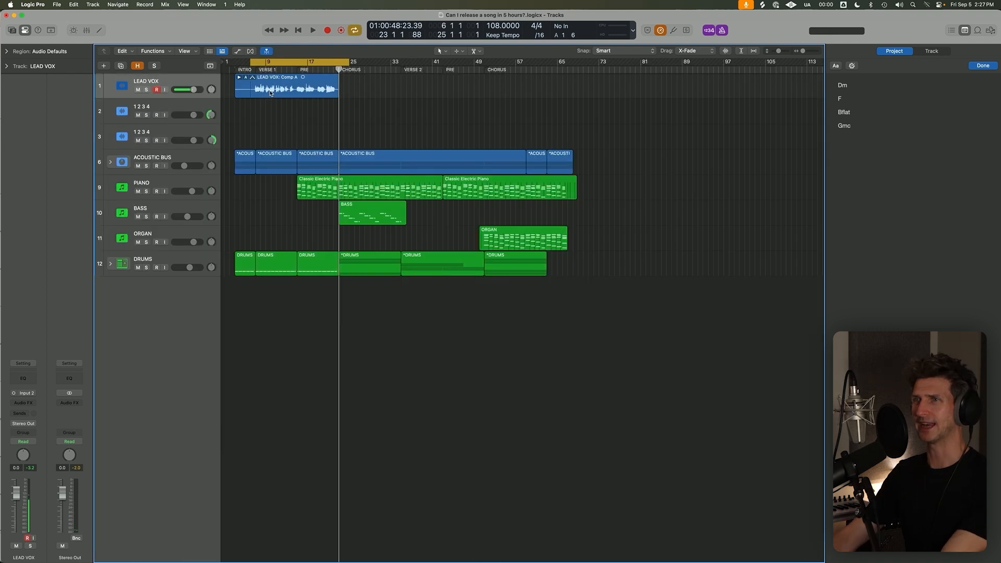
Record another LEAD VOX take over the first verse and pre-chorus, ending at bar 23.
{"action": "left_click", "coordinate": [270, 94]}
{"action": "key", "text": "c"}
{"action": "key", "text": "r"}
{"action": "key", "text": "super+Up"}
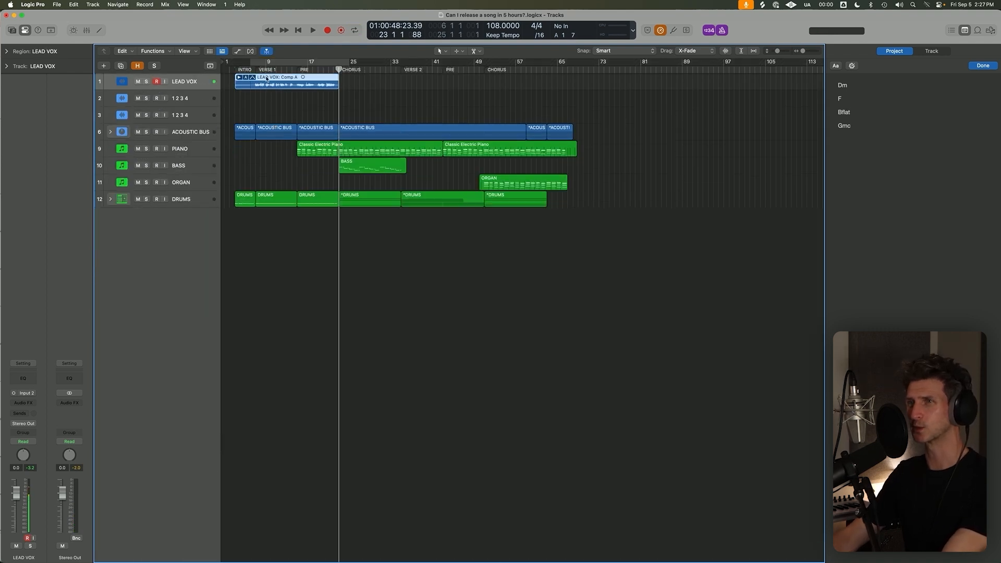
Place the playhead at bar 22 and set the cycle range from bar 34 to bar 67.
{"action": "left_click", "coordinate": [250, 68]}
{"action": "key", "text": "super+Down"}
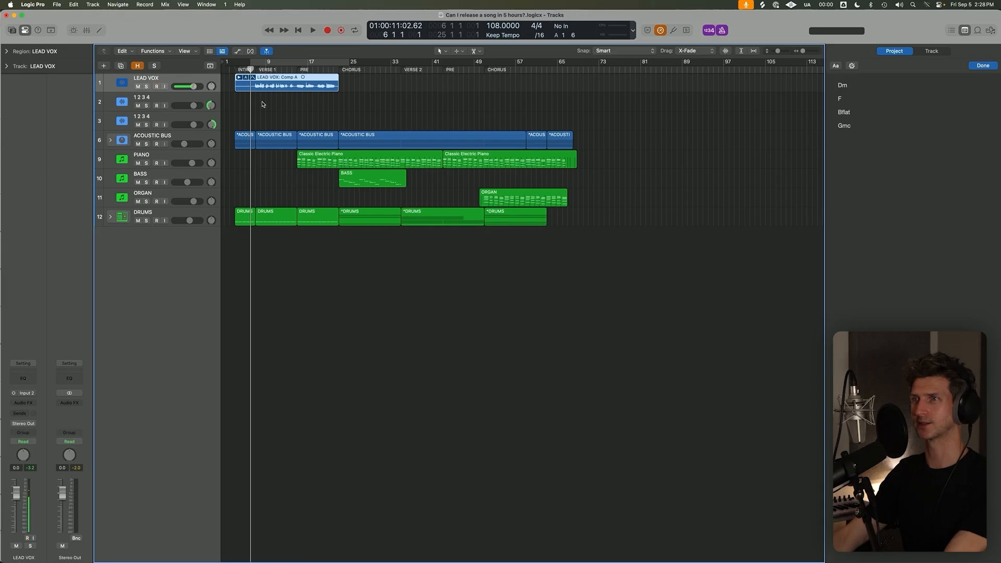
{"action": "left_click", "coordinate": [310, 99]}
{"action": "key", "text": "c"}
{"action": "key", "text": "c"}
{"action": "left_click", "coordinate": [334, 68]}
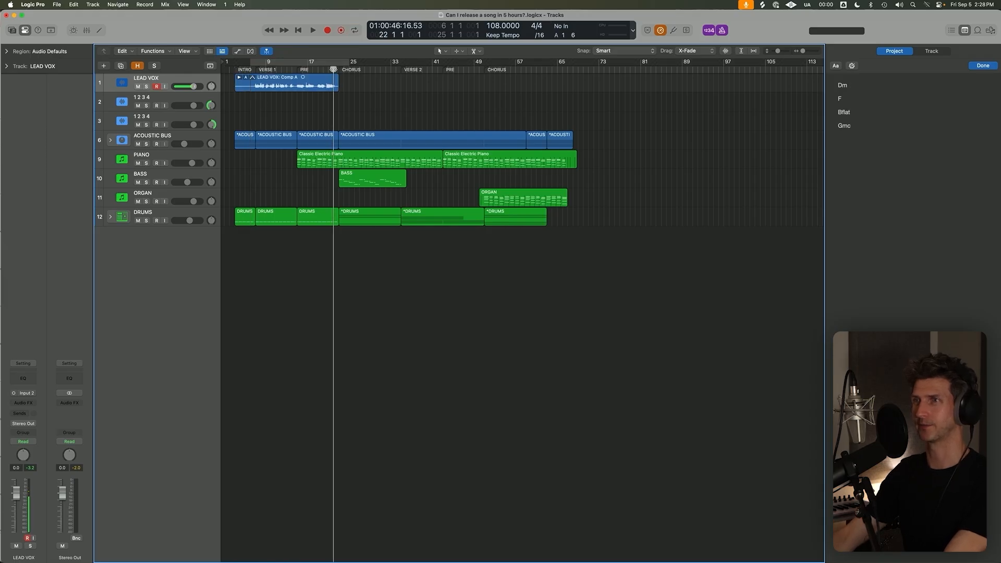
{"action": "left_click_drag", "start_coordinate": [333, 64], "coordinate": [432, 63]}
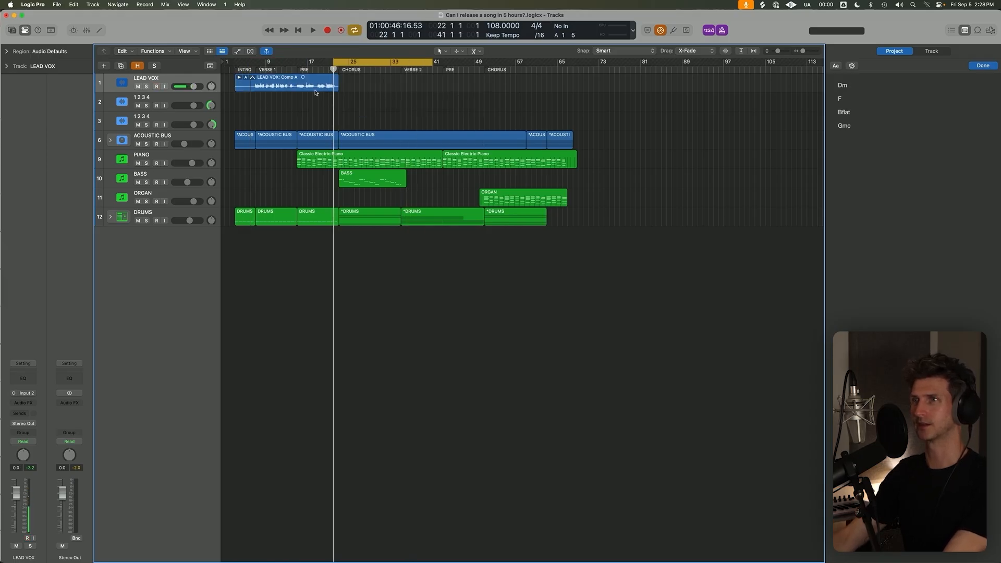
{"action": "key", "text": "c"}
{"action": "left_click_drag", "start_coordinate": [395, 61], "coordinate": [568, 62]}
{"action": "key", "text": "super+Down"}
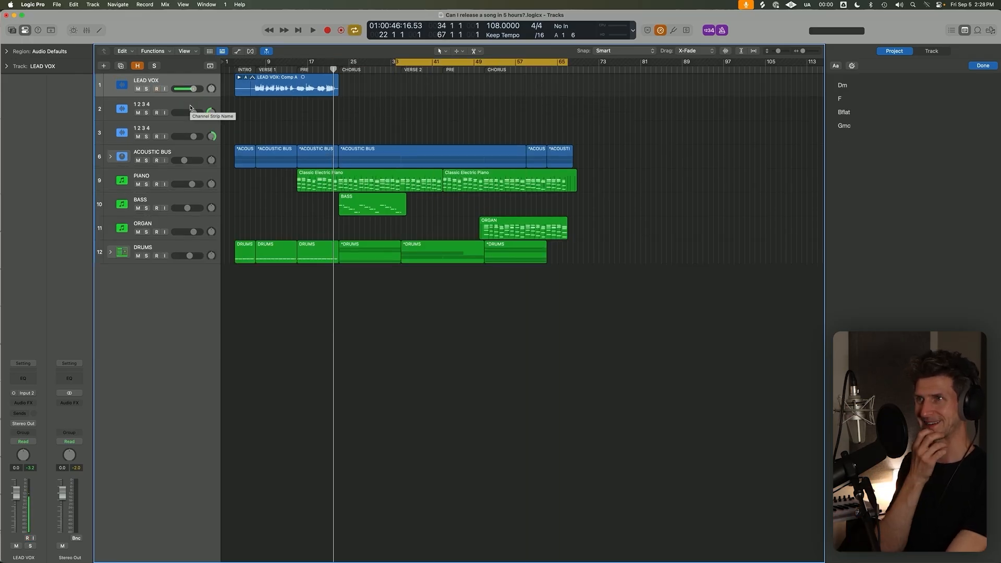
Try recording LEAD VOX from bar 34, stop after about a bar and delete the short recorded region.
{"action": "key", "text": "r"}
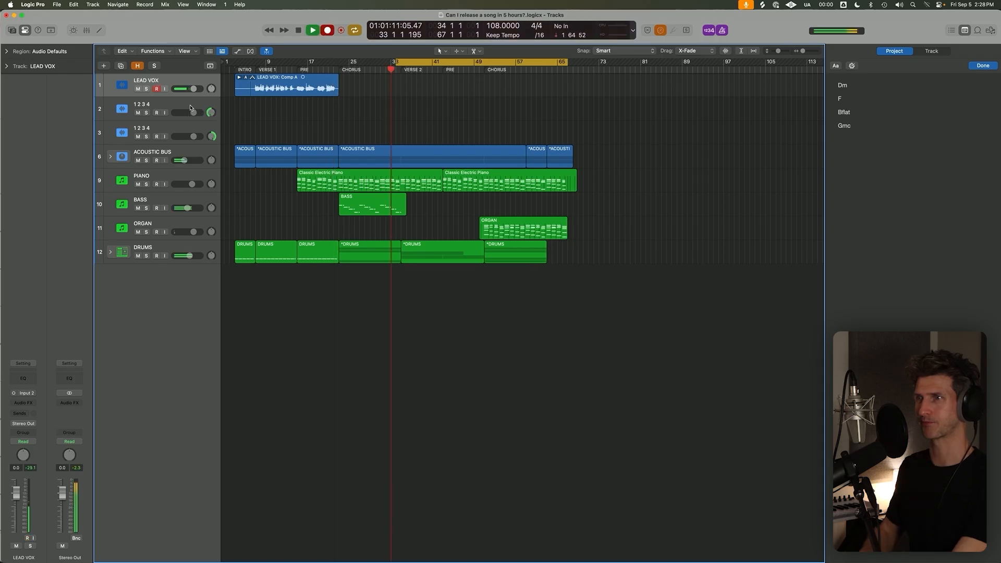
{"action": "key", "text": "super+Right"}
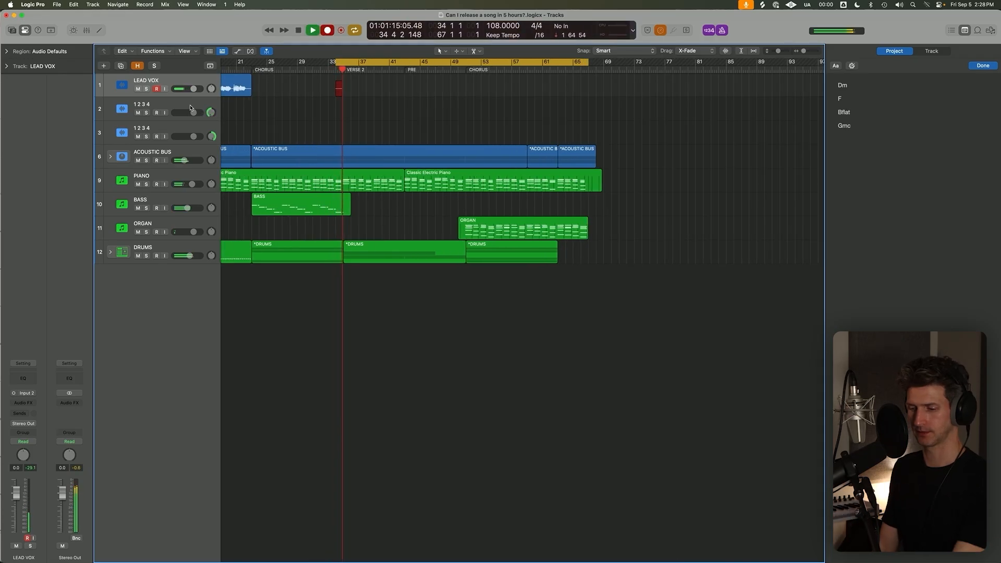
{"action": "key", "text": "space"}
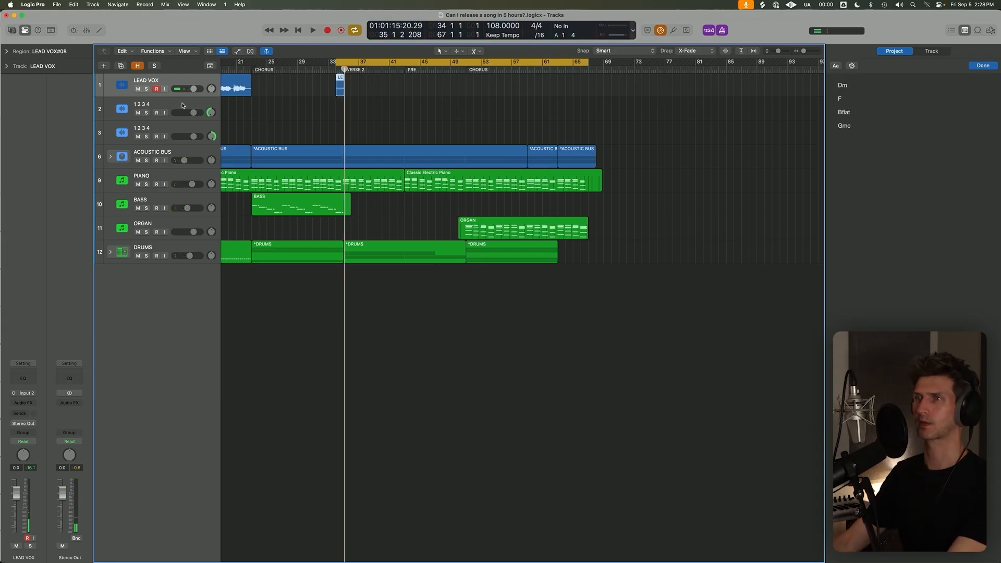
{"action": "left_click", "coordinate": [340, 86]}
{"action": "key", "text": "Delete"}
{"action": "key", "text": "Return"}
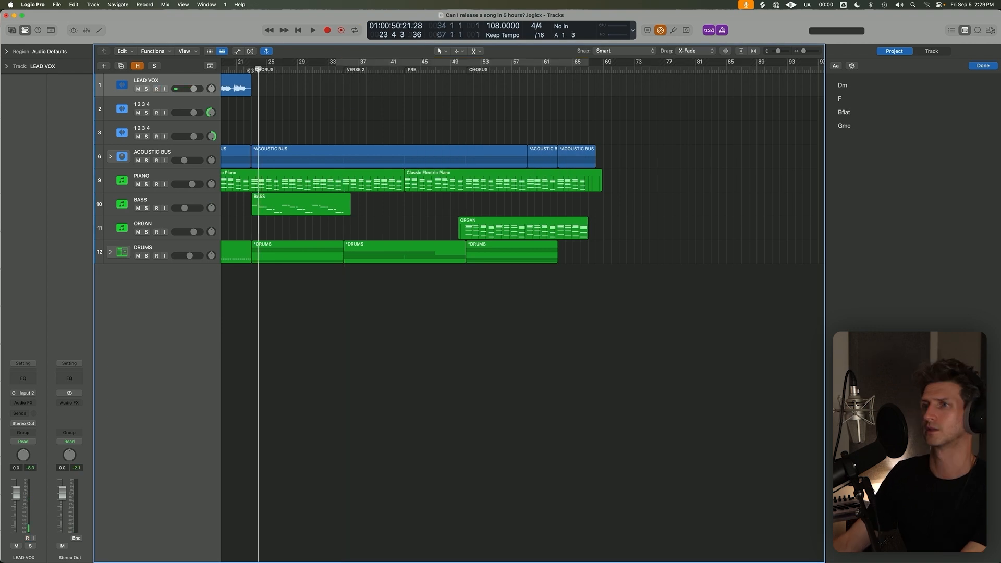
Record the chorus vocal on a second LEAD VOX track from bar 22 to about bar 36.
{"action": "left_click", "coordinate": [251, 70]}
{"action": "left_click", "coordinate": [212, 87]}
{"action": "key", "text": "r"}
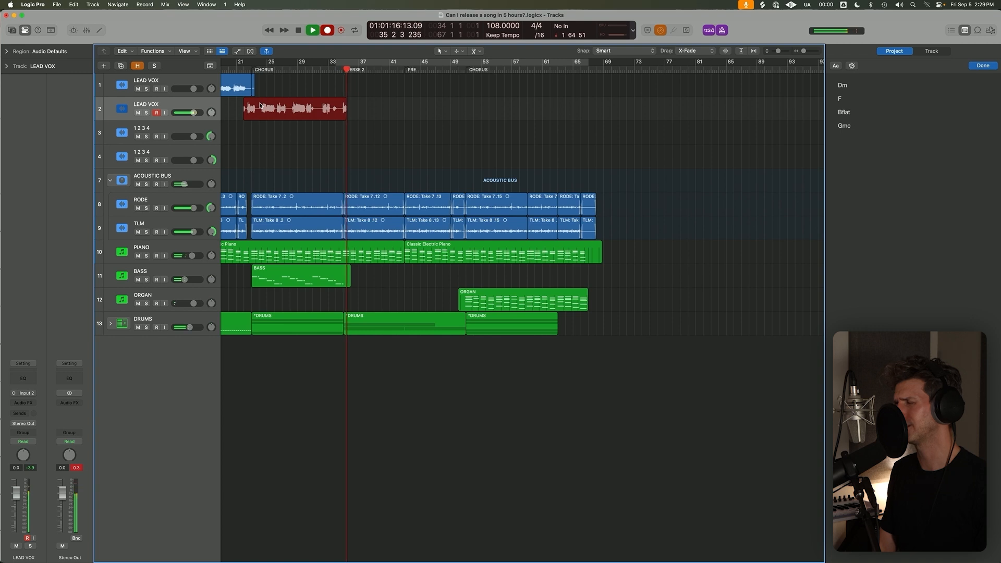
{"action": "key", "text": "space"}
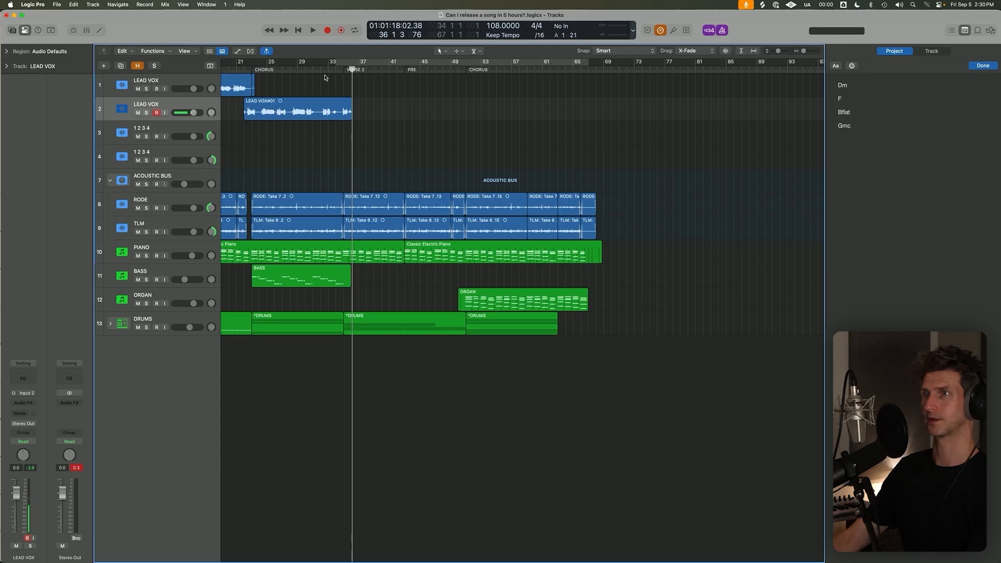
Turn on the cycle range from bar 34 to 67 and record a short take from bar 34 on the second LEAD VOX track.
{"action": "left_click", "coordinate": [327, 112]}
{"action": "left_click", "coordinate": [343, 63]}
{"action": "left_click", "coordinate": [343, 66]}
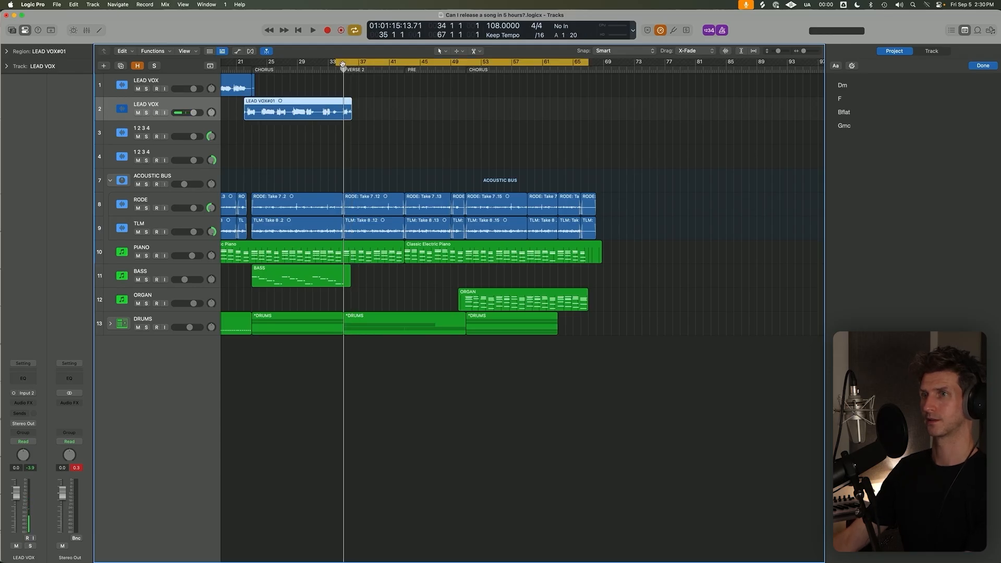
{"action": "key", "text": "r"}
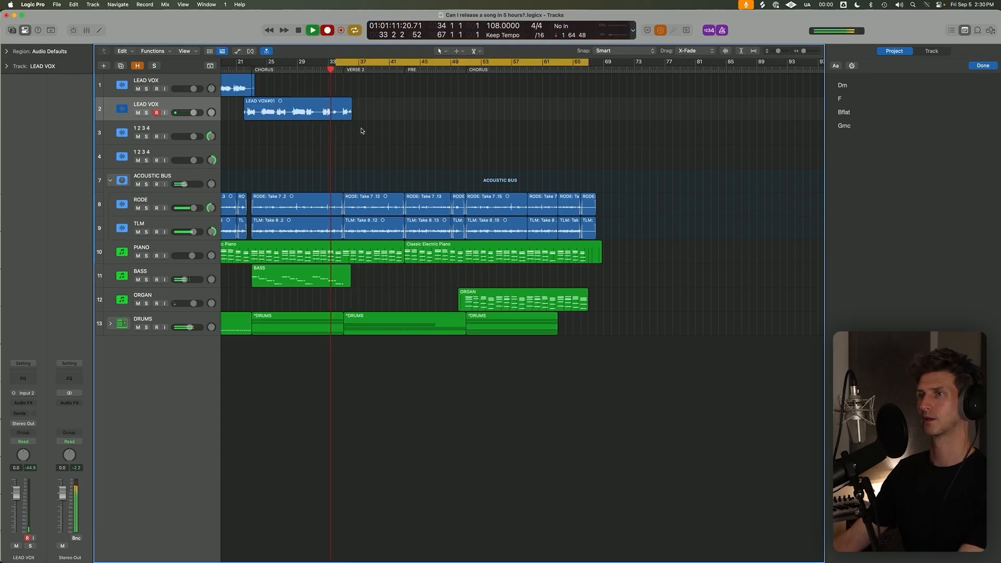
{"action": "key", "text": "super+Down"}
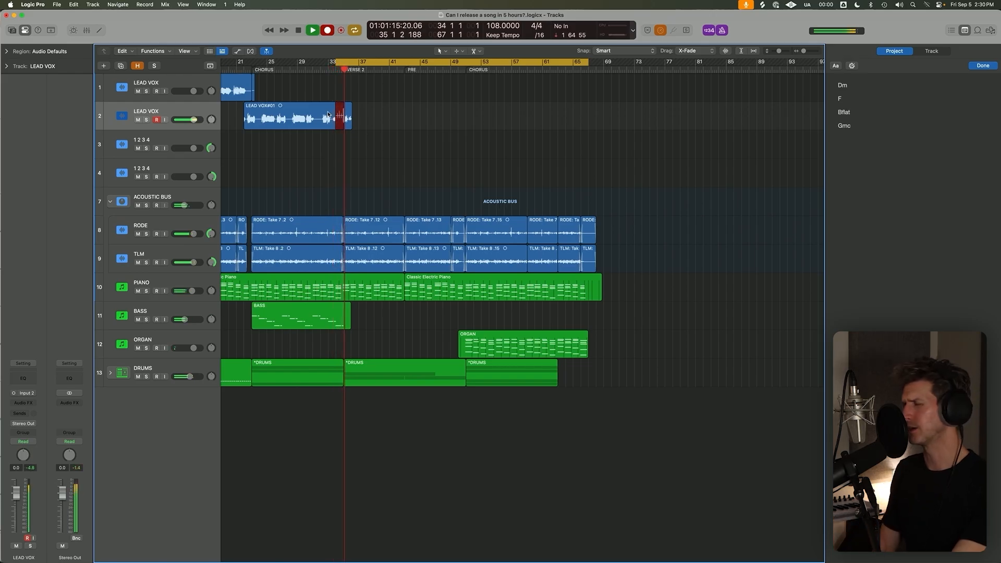
{"action": "key", "text": "space"}
Record a longer lead vocal take from bar 34 to about bar 51, then turn cycle mode off.
{"action": "key", "text": "r"}
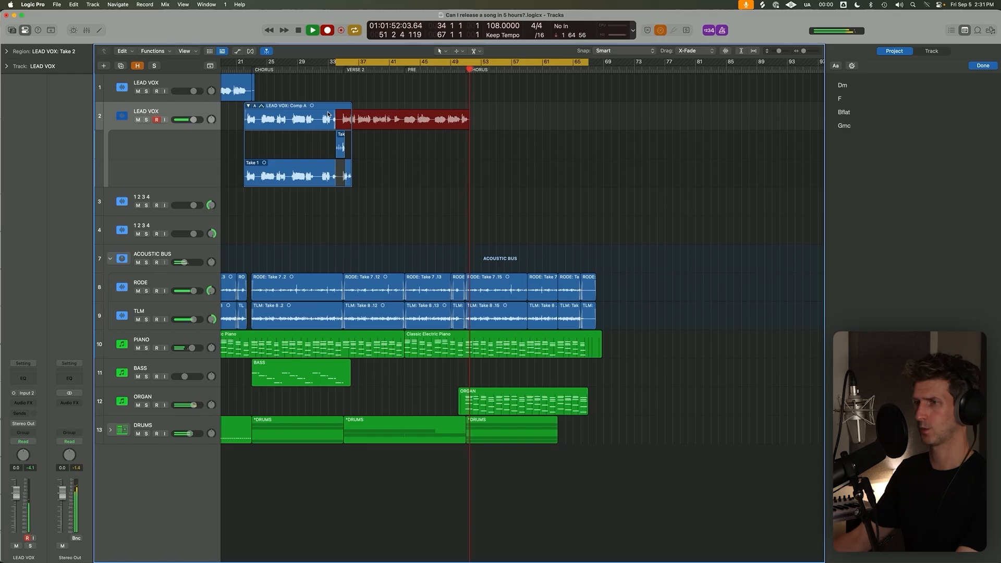
{"action": "key", "text": "space"}
{"action": "key", "text": "c"}
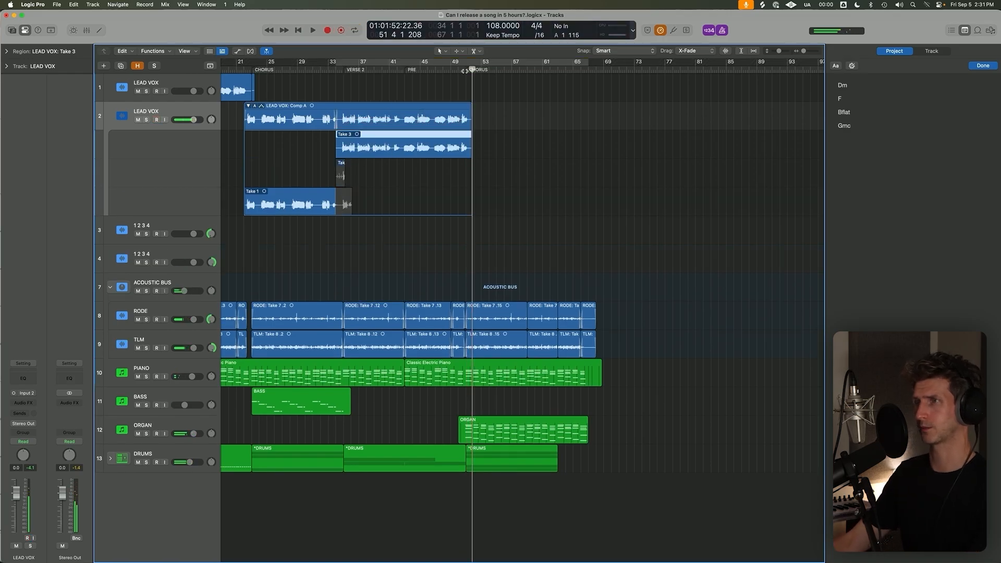
Place the playhead at the bar 51 chorus, mute the ORGAN track and lower its volume.
{"action": "left_click", "coordinate": [464, 69]}
{"action": "key", "text": "super+Right"}
{"action": "key", "text": "super+Right"}
{"action": "key", "text": "super+Right"}
{"action": "left_click", "coordinate": [137, 434]}
{"action": "left_click_drag", "start_coordinate": [193, 433], "coordinate": [188, 434]}
{"action": "key", "text": "super+Left"}
{"action": "key", "text": "super+Left"}
{"action": "key", "text": "super+Left"}
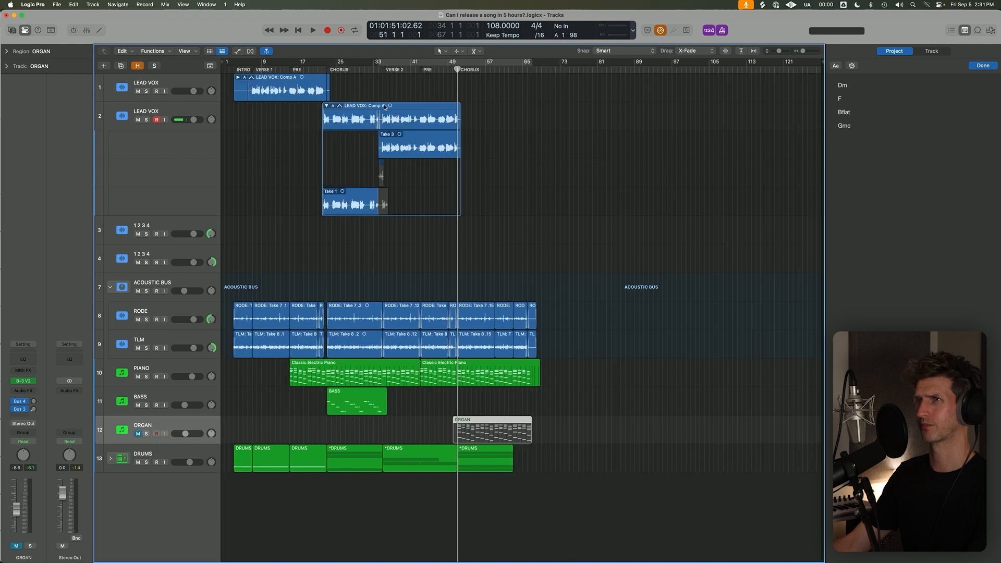
Turn cycle mode on with its start at 34 4 1 1 and record further Verse 2 and pre-chorus takes on the second LEAD VOX track.
{"action": "key", "text": "c"}
{"action": "left_click_drag", "start_coordinate": [387, 69], "coordinate": [384, 68]}
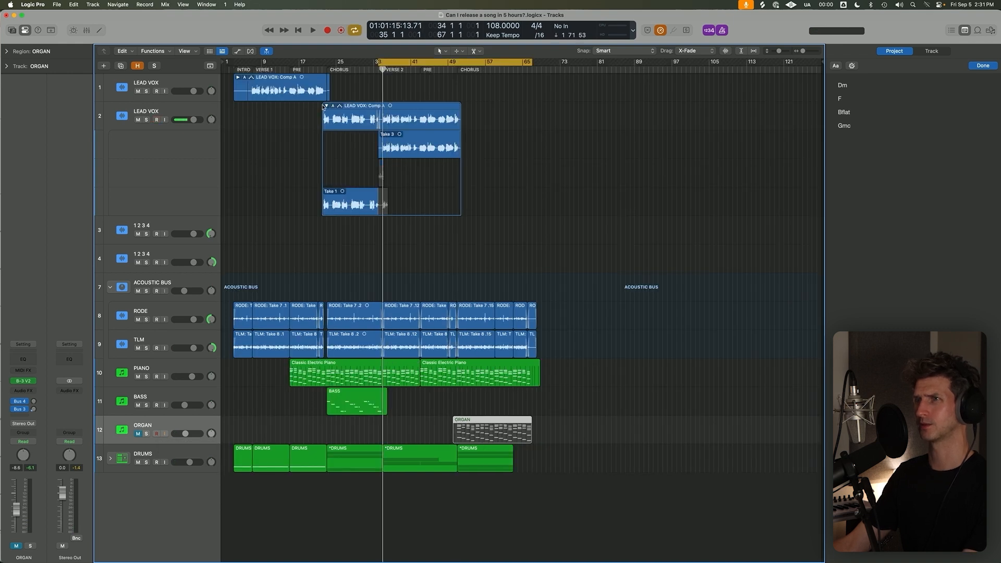
{"action": "left_click", "coordinate": [328, 108]}
{"action": "key", "text": "z"}
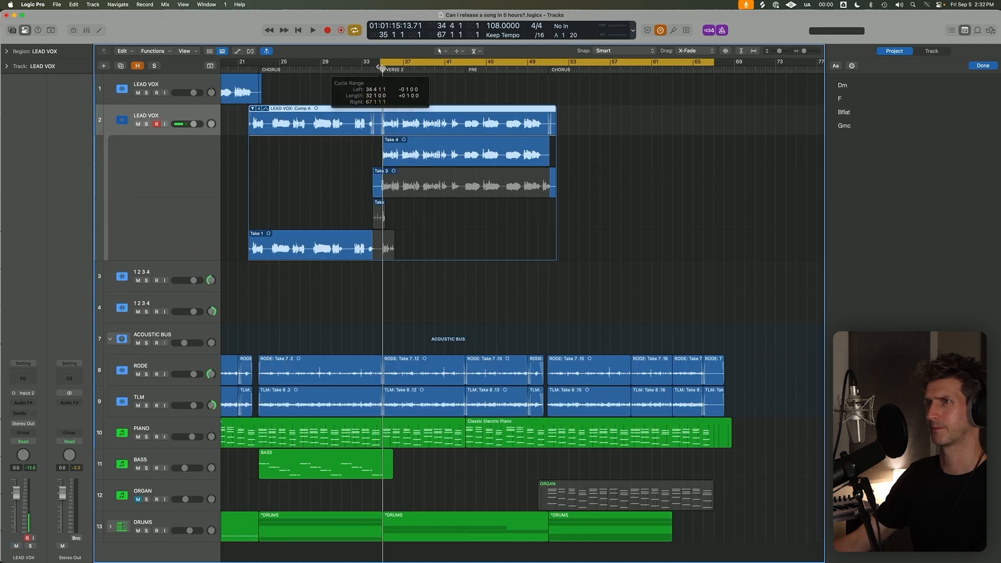
{"action": "key", "text": "r"}
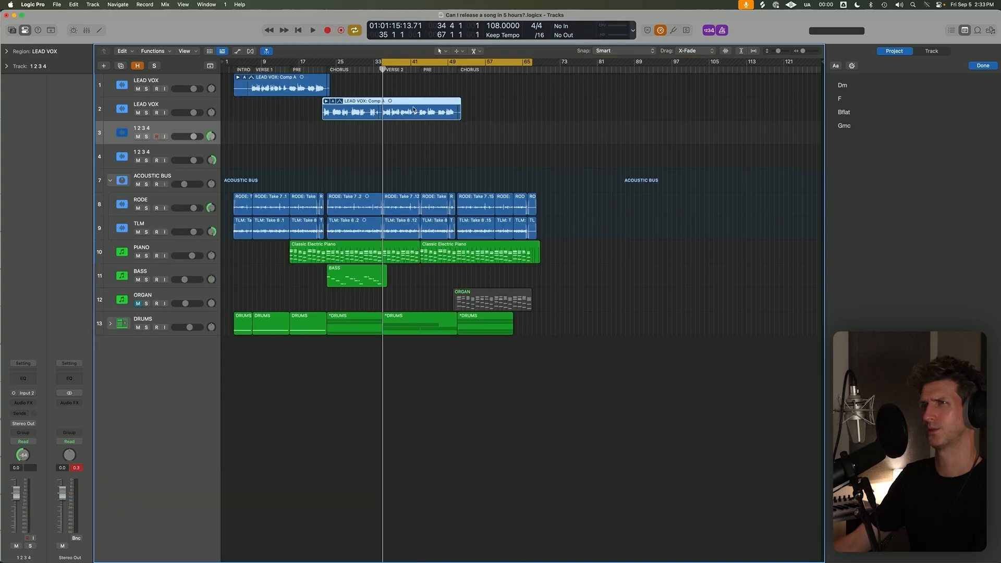
Set the cycle range from bar 22 to 45 and make a brief recording on the first 1 2 3 4 track.
{"action": "left_click", "coordinate": [325, 70]}
{"action": "key", "text": "c"}
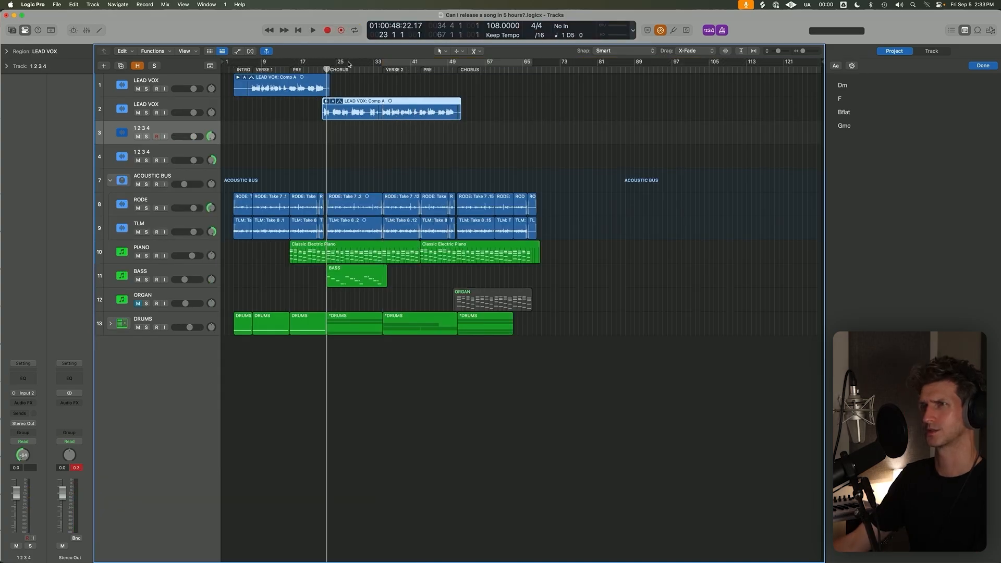
{"action": "left_click_drag", "start_coordinate": [322, 62], "coordinate": [429, 63]}
{"action": "key", "text": "r"}
{"action": "scroll", "coordinate": [326, 120], "scroll_direction": "up", "scroll_amount": 3}
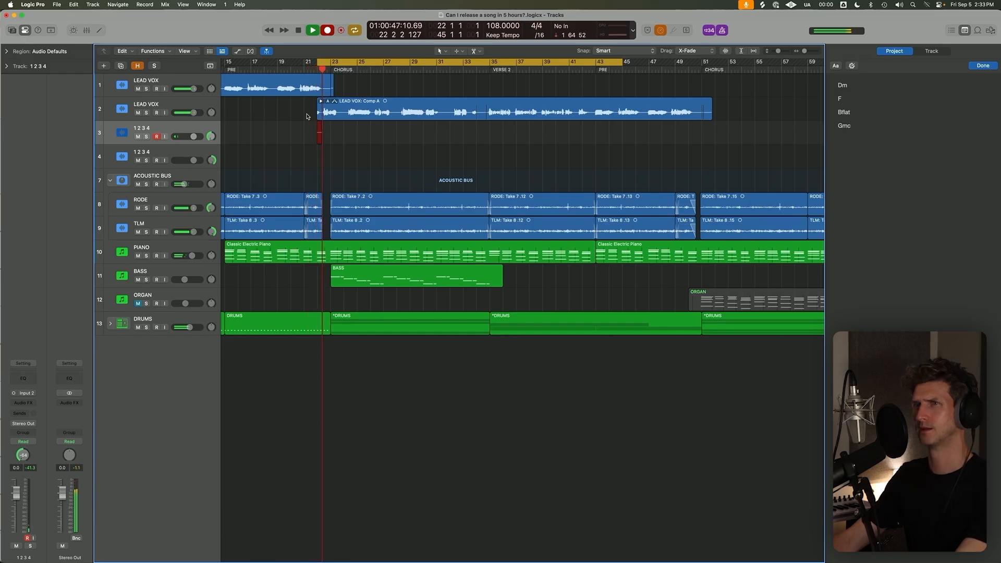
{"action": "key", "text": "space"}
Try to split the take folder on the second LEAD VOX track just before Verse 2, then undo it.
{"action": "left_click", "coordinate": [494, 115]}
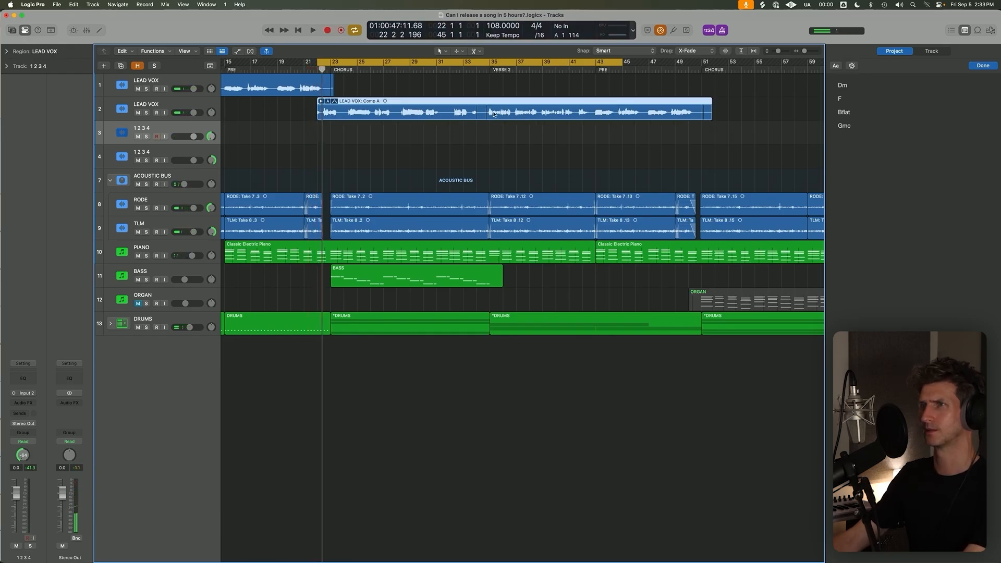
{"action": "right_click", "coordinate": [488, 112]}
{"action": "left_click", "coordinate": [473, 114]}
{"action": "key", "text": "super+z"}
Expand the second LEAD VOX take folder, split it just before Verse 2 and delete the chorus part.
{"action": "key", "text": "c"}
{"action": "left_click", "coordinate": [490, 69]}
{"action": "left_click", "coordinate": [321, 101]}
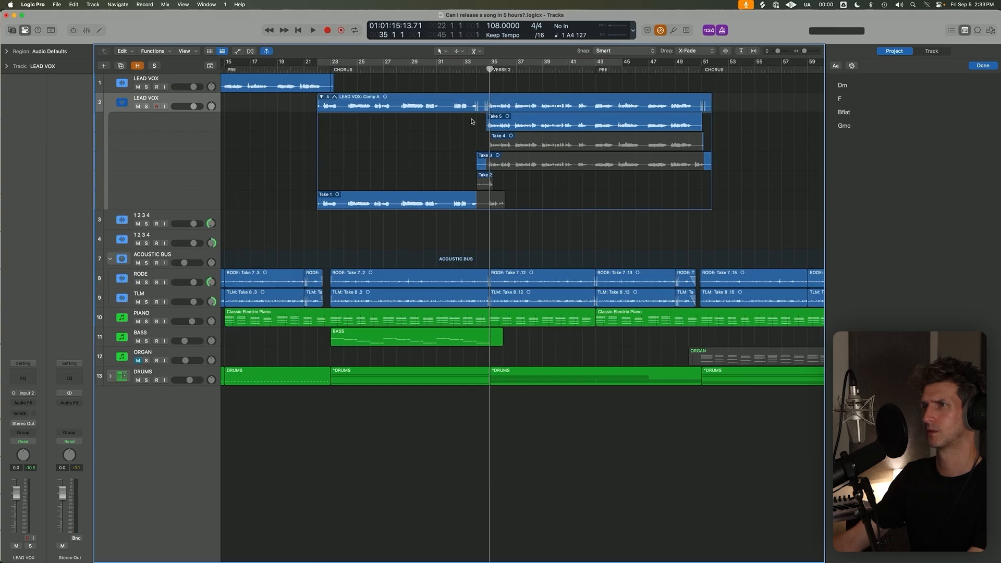
{"action": "right_click", "coordinate": [485, 109]}
{"action": "left_click", "coordinate": [369, 115]}
{"action": "key", "text": "Delete"}
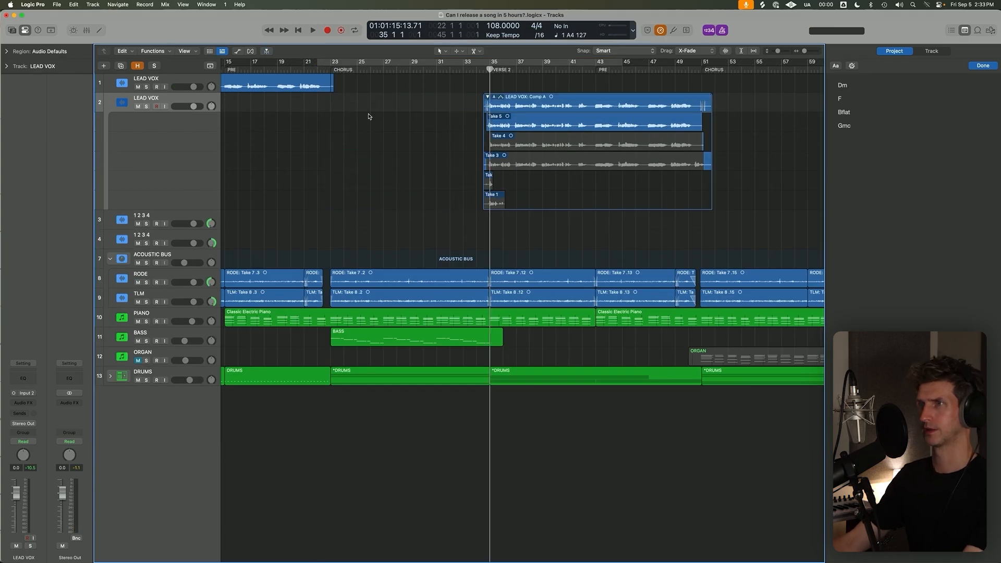
Collapse the Verse 2 take folder, move it to the first LEAD VOX track and record-enable the second LEAD VOX track.
{"action": "left_click", "coordinate": [484, 97]}
{"action": "left_click_drag", "start_coordinate": [521, 103], "coordinate": [524, 84]}
{"action": "left_click", "coordinate": [156, 107]}
{"action": "key", "text": "c"}
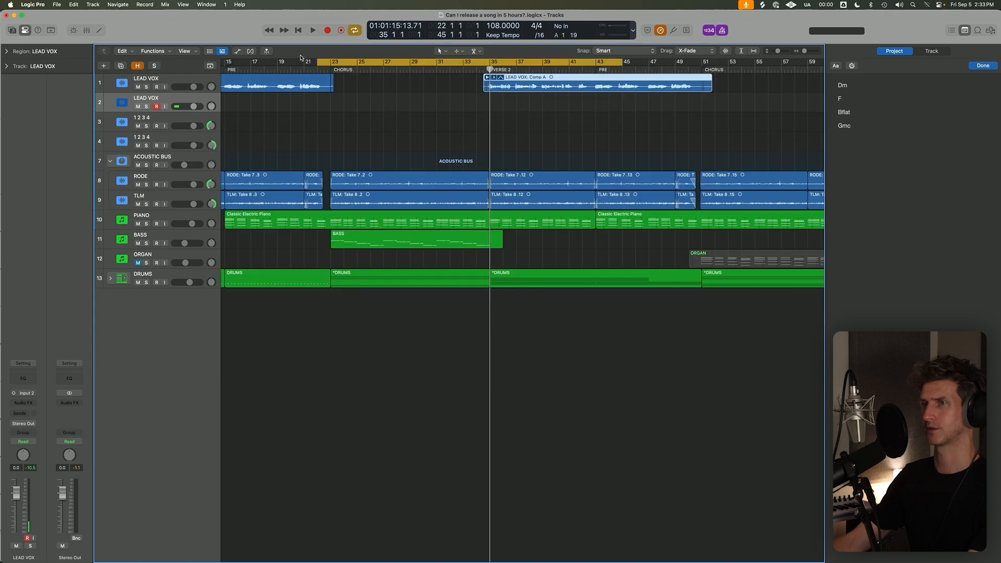
Record a new chorus vocal on the second LEAD VOX track from bar 22 to about bar 34, then turn cycle mode on.
{"action": "key", "text": "r"}
{"action": "key", "text": "super+Down"}
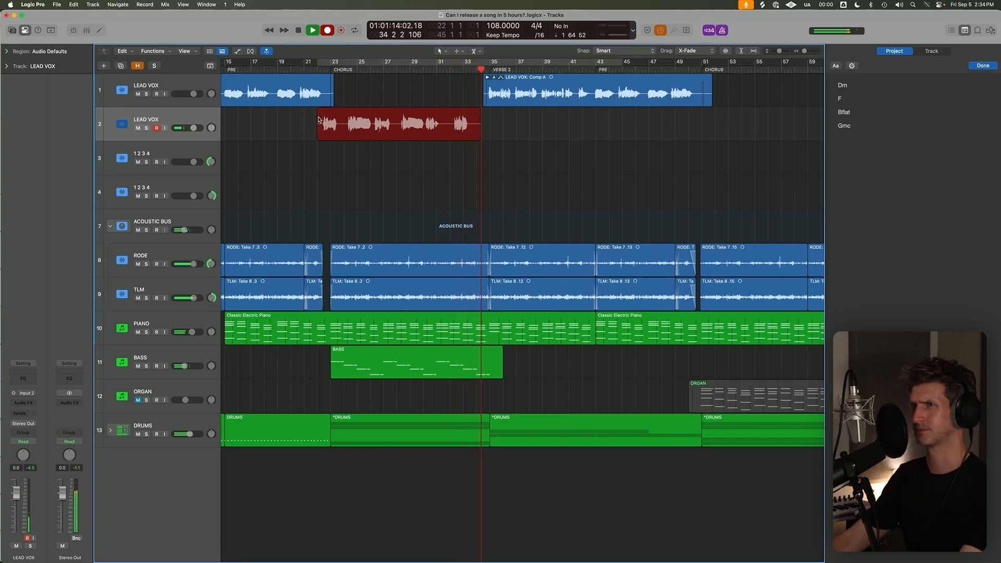
{"action": "key", "text": "space"}
{"action": "key", "text": "c"}
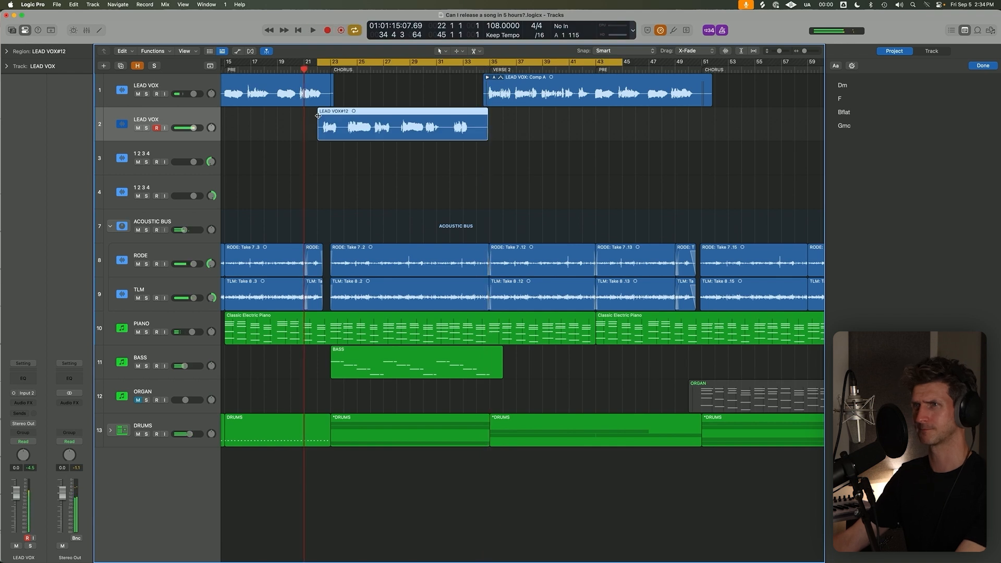
Record a second chorus take from bar 22 to nearly bar 34, collapse its take folder and turn cycle mode back on.
{"action": "key", "text": "r"}
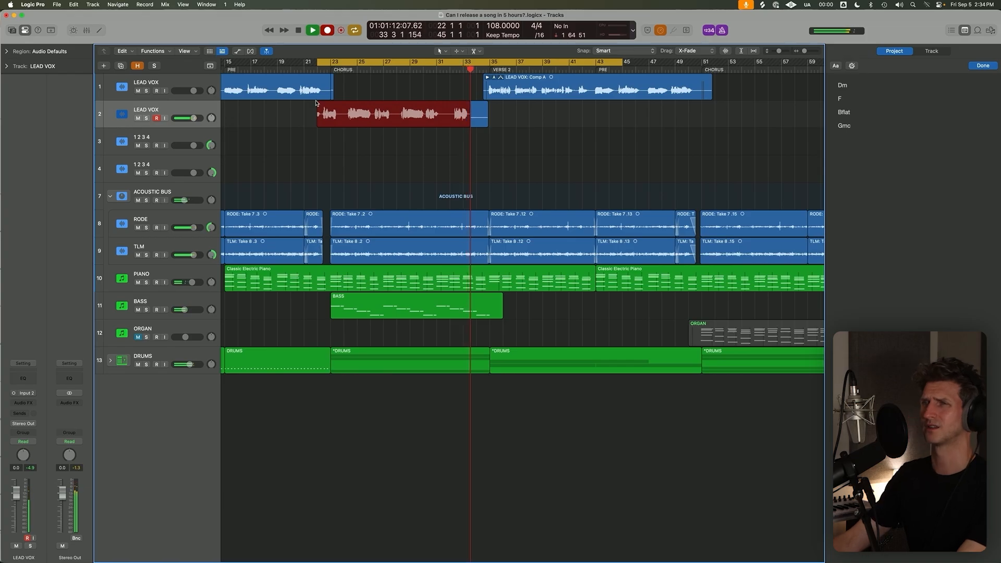
{"action": "key", "text": "space"}
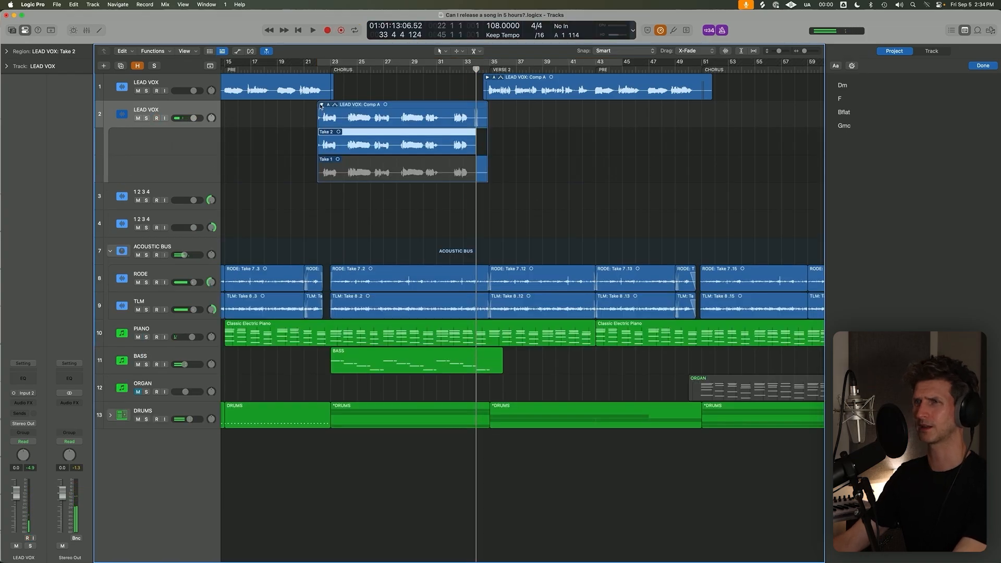
{"action": "left_click", "coordinate": [321, 105]}
{"action": "key", "text": "c"}
Record a third chorus take on the second LEAD VOX track from bar 22 to about bar 34.
{"action": "key", "text": "r"}
{"action": "left_click", "coordinate": [360, 140], "text": "ctrl+alt"}
{"action": "scroll", "coordinate": [361, 140], "scroll_direction": "down", "scroll_amount": 2}
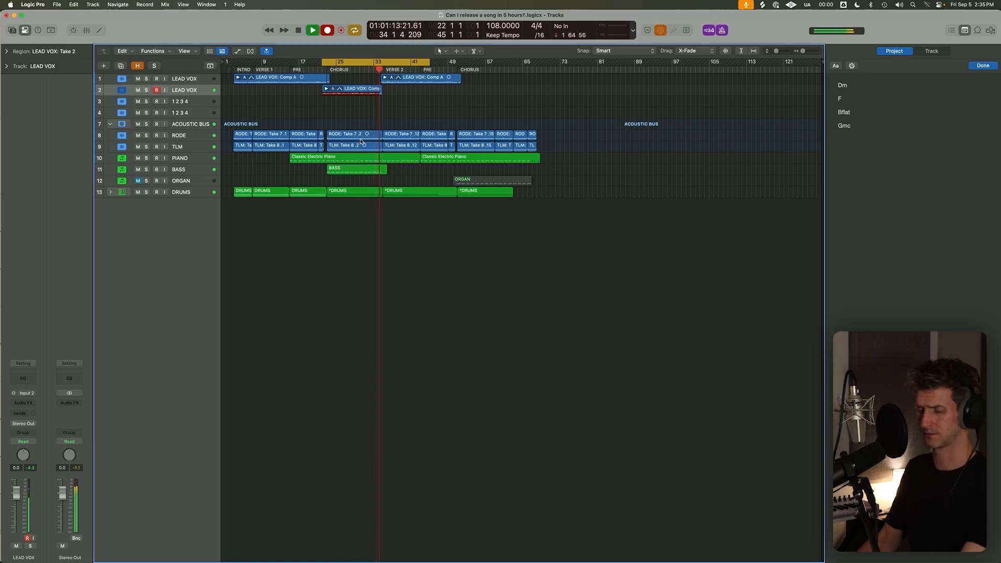
{"action": "key", "text": "space"}
Record a fourth chorus take on the second LEAD VOX track from bar 22 to about bar 34, and turn cycle mode off.
{"action": "key", "text": "r"}
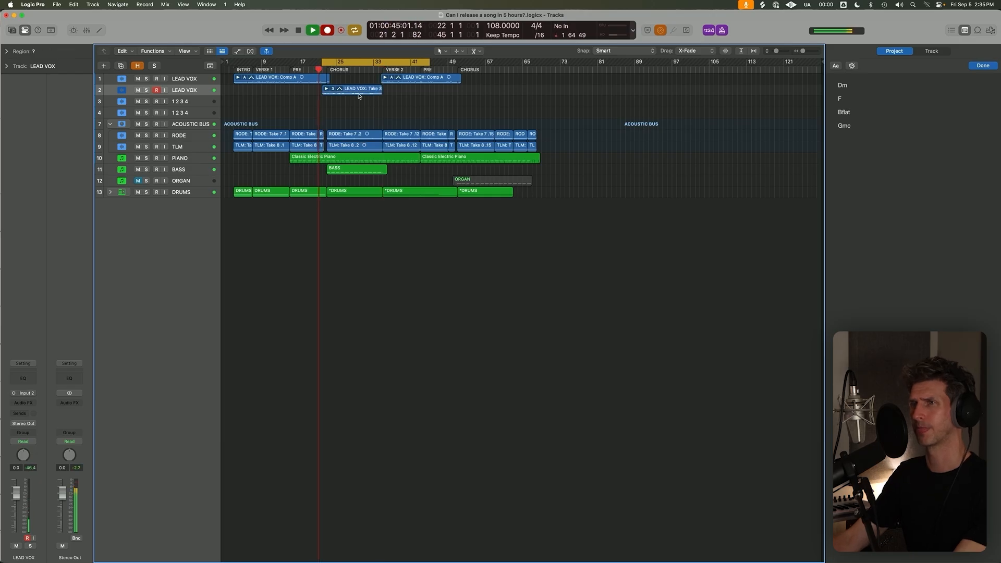
{"action": "key", "text": "super+Down"}
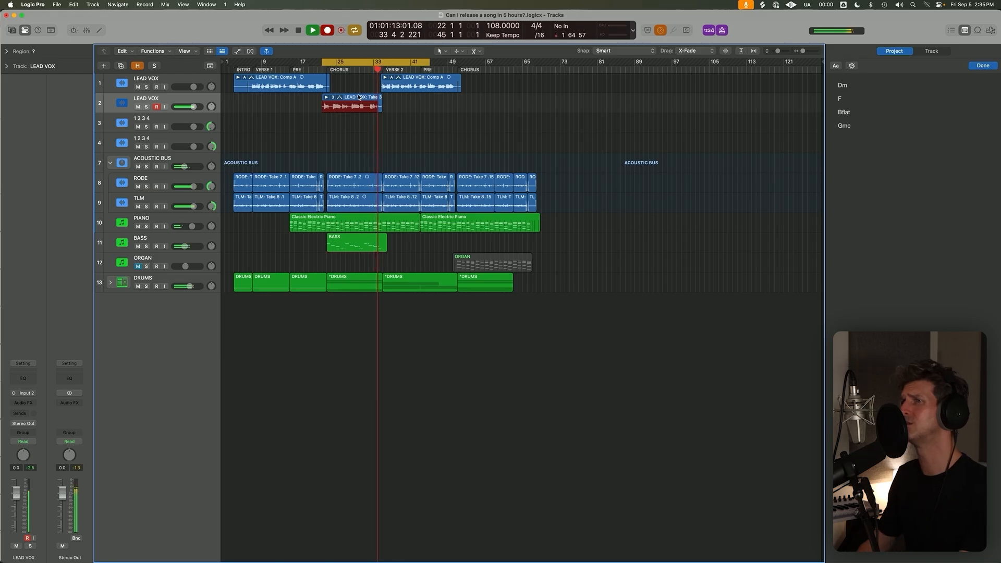
{"action": "key", "text": "c"}
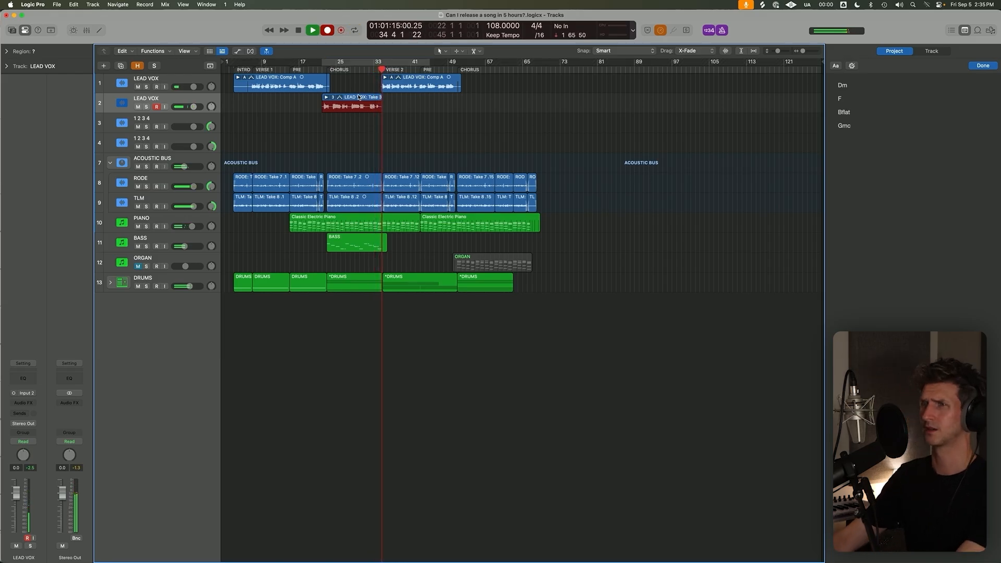
{"action": "key", "text": "space"}
Set the cycle range from bar 50 to bar 82, record a final chorus vocal to about bar 68 and unmute the ORGAN track.
{"action": "left_click", "coordinate": [453, 67]}
{"action": "left_click_drag", "start_coordinate": [453, 62], "coordinate": [603, 62]}
{"action": "key", "text": "r"}
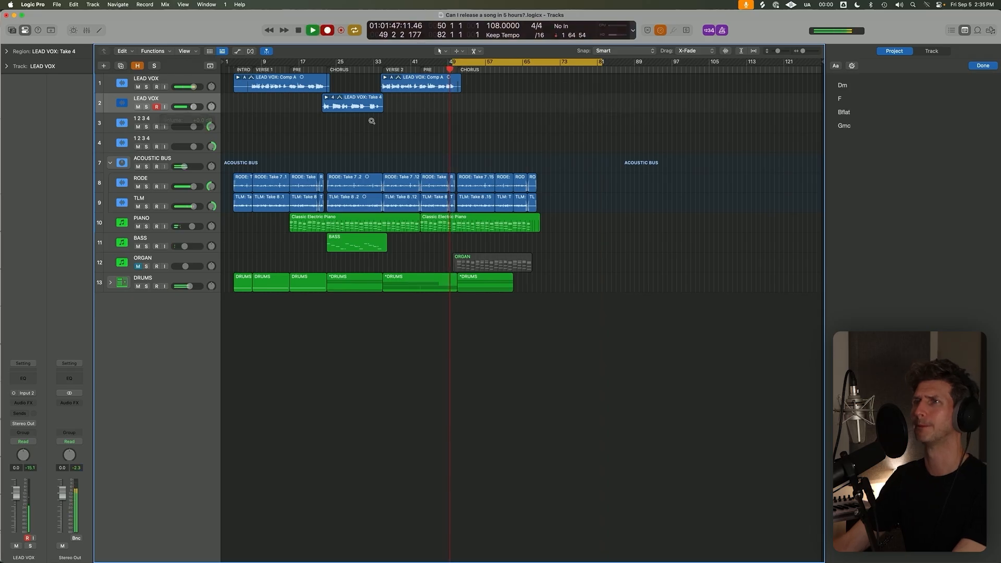
{"action": "scroll", "coordinate": [372, 121], "scroll_direction": "down", "scroll_amount": 2}
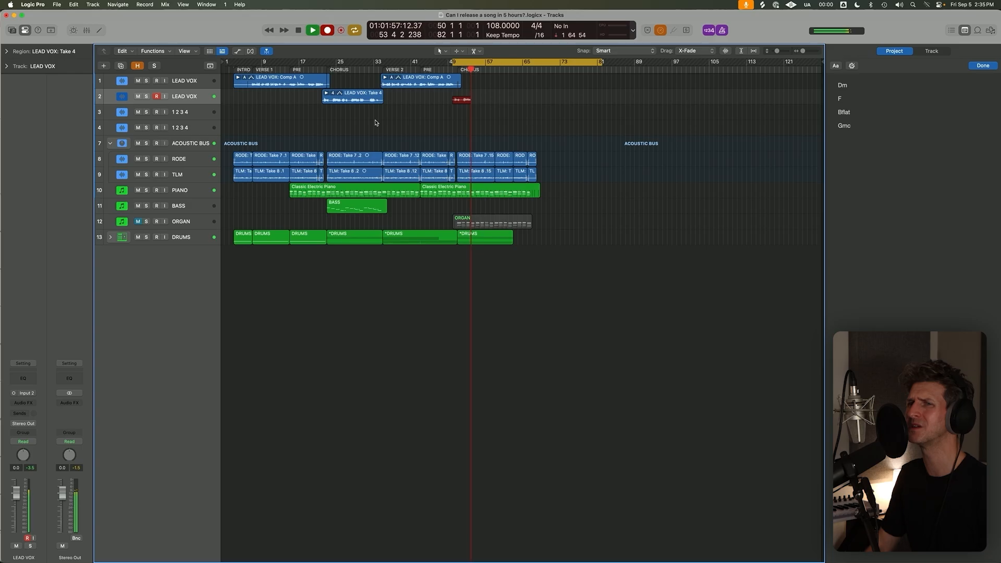
{"action": "left_click", "coordinate": [138, 221]}
{"action": "left_click", "coordinate": [178, 223]}
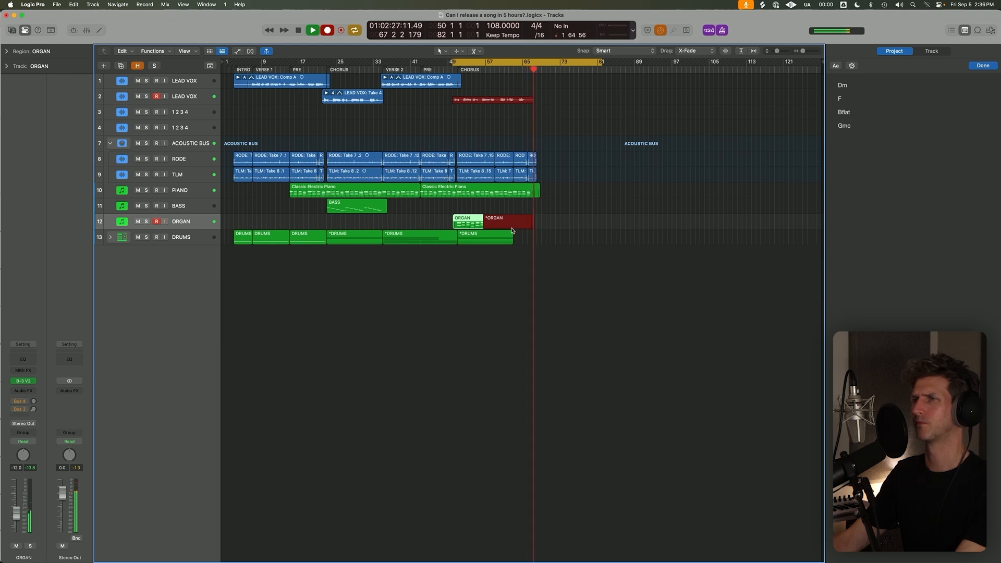
{"action": "key", "text": "space"}
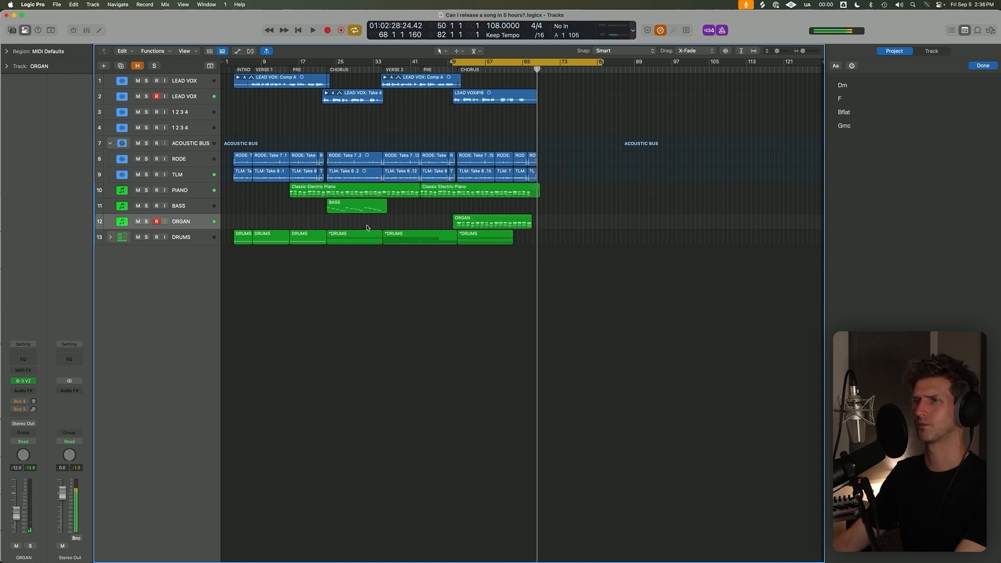
{"action": "key", "text": "super+Down"}
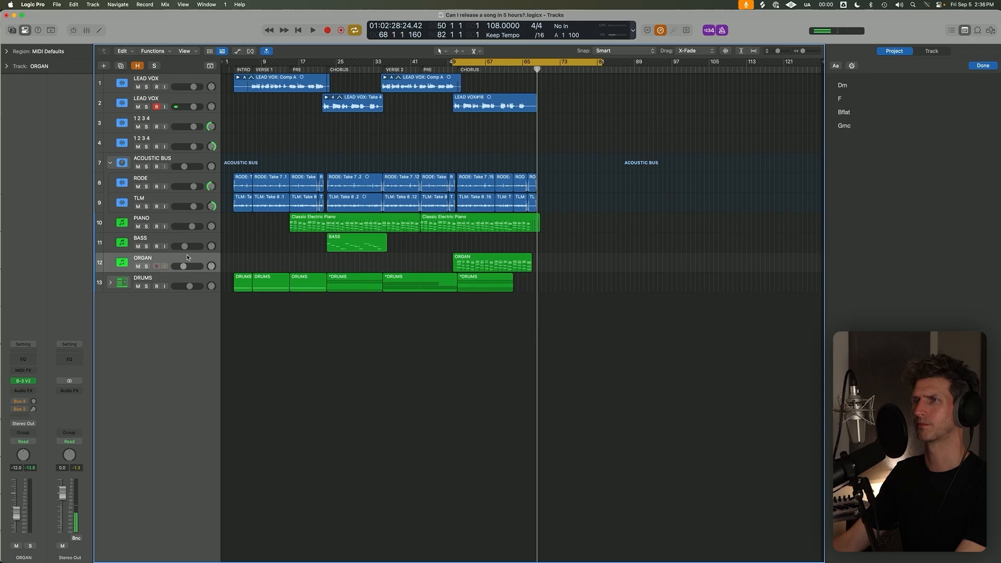
{"action": "left_click", "coordinate": [188, 257]}
{"action": "key", "text": "super+Down"}
{"action": "left_click", "coordinate": [496, 139]}
{"action": "key", "text": "super+Up"}
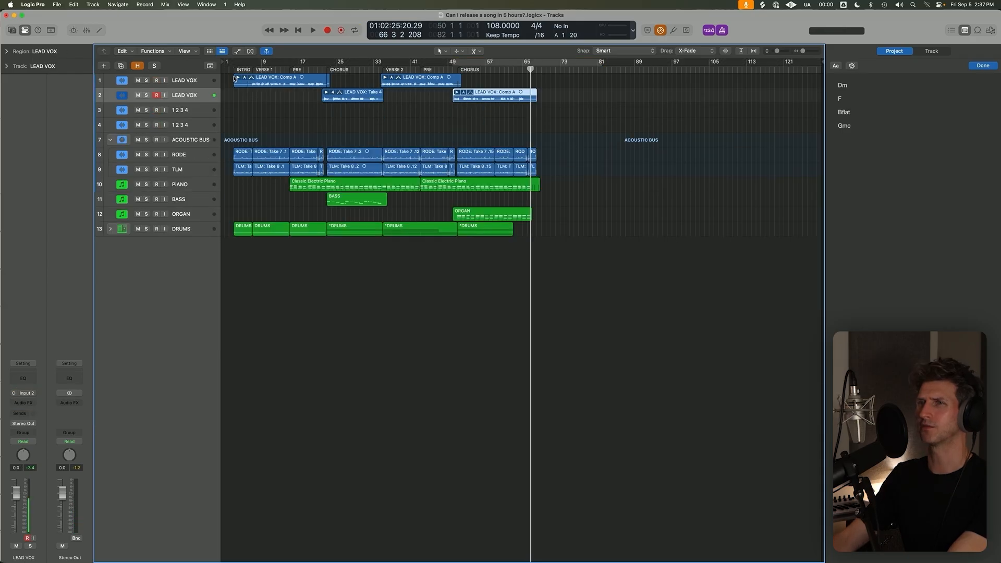
Check the takes in the first folder on the first LEAD VOX track, collapse it and move the playhead to bar 35.
{"action": "left_click", "coordinate": [238, 78]}
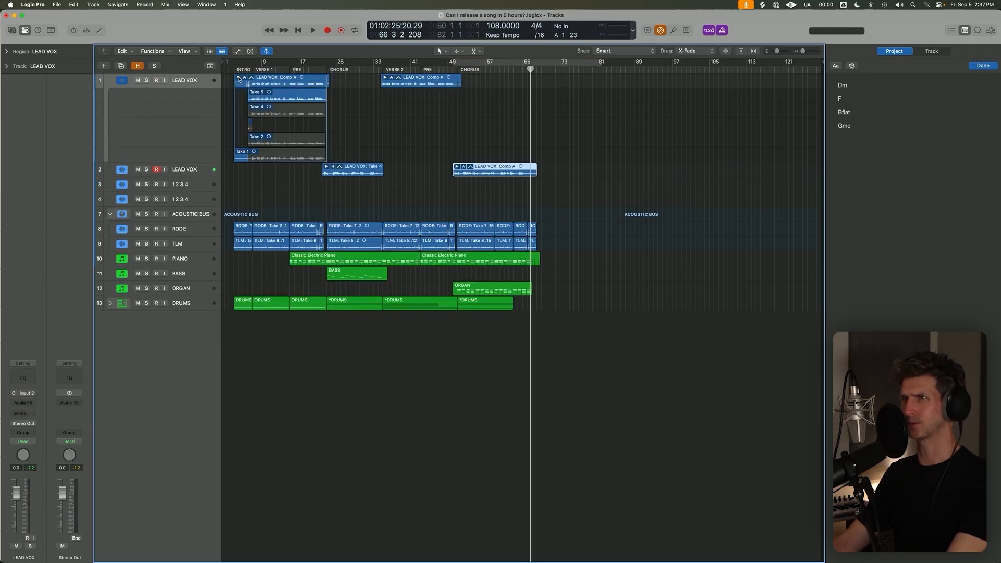
{"action": "left_click", "coordinate": [238, 77]}
{"action": "key", "text": "c"}
{"action": "left_click", "coordinate": [382, 69]}
{"action": "key", "text": "c"}
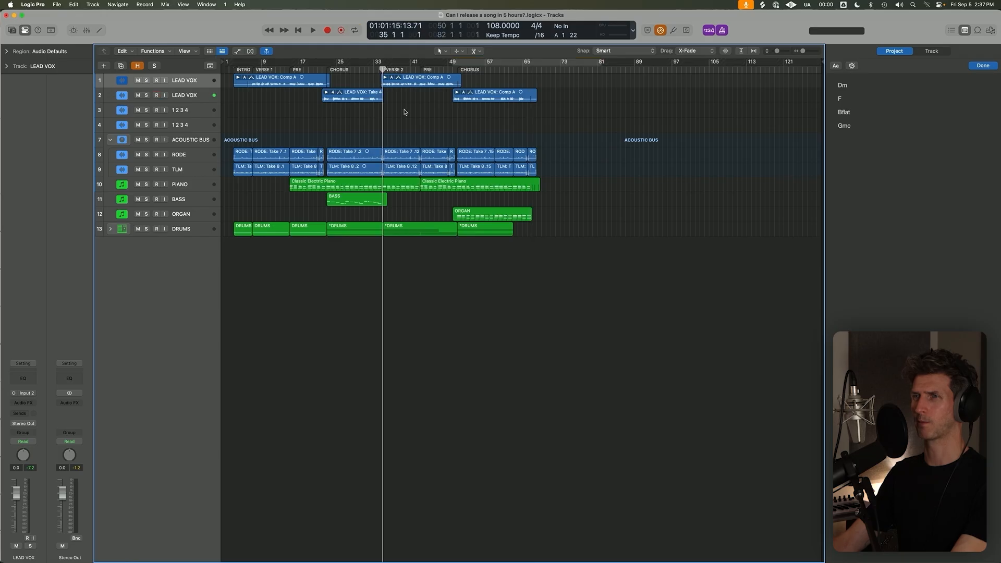
Select the second LEAD VOX track and disarm it for recording.
{"action": "key", "text": "super+Down"}
{"action": "key", "text": "super+Down"}
{"action": "left_click", "coordinate": [209, 97]}
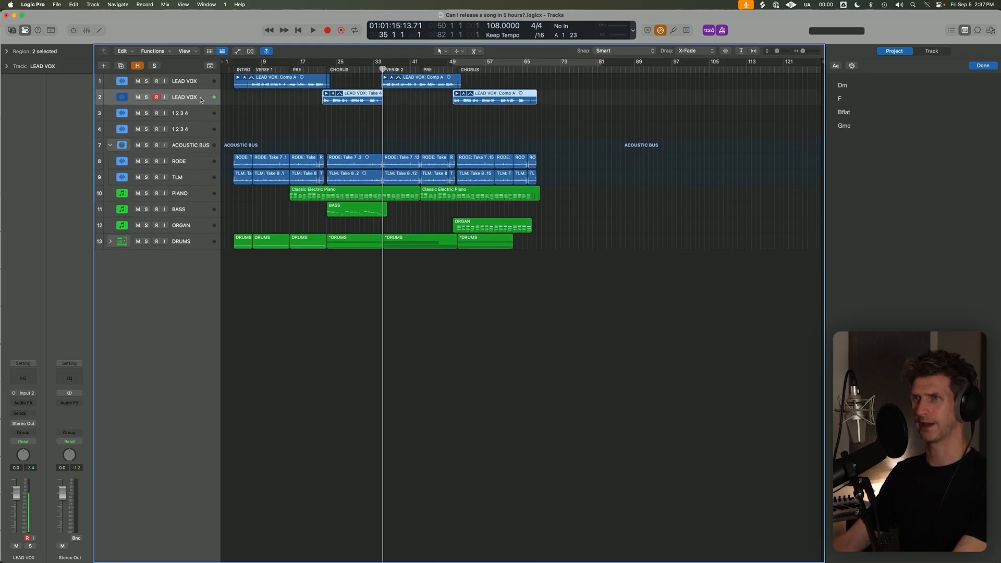
{"action": "key", "text": "super+Down"}
{"action": "left_click", "coordinate": [156, 106]}
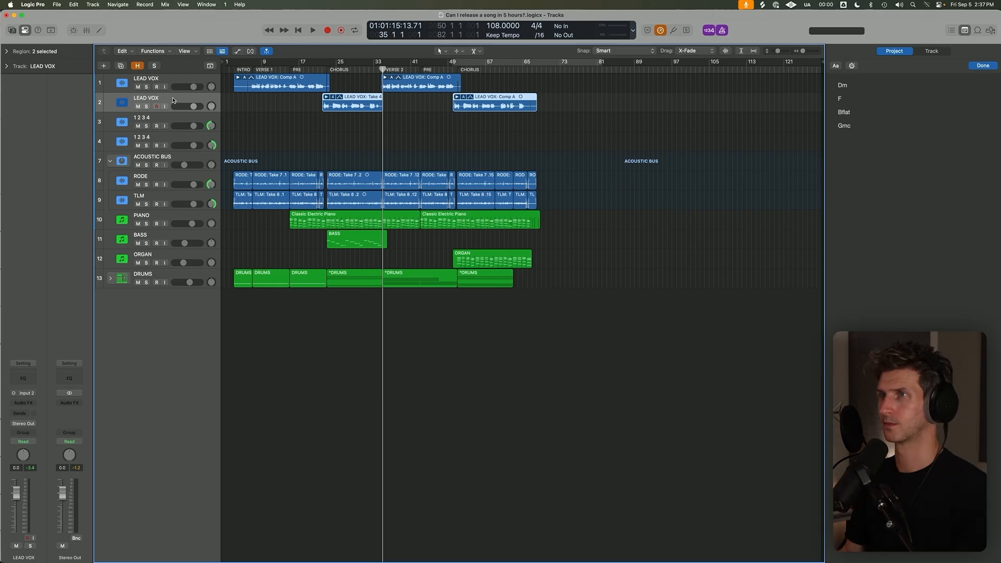
Solo the first LEAD VOX track and play it from the start of verse 1 at bar 7.
{"action": "left_click", "coordinate": [253, 68]}
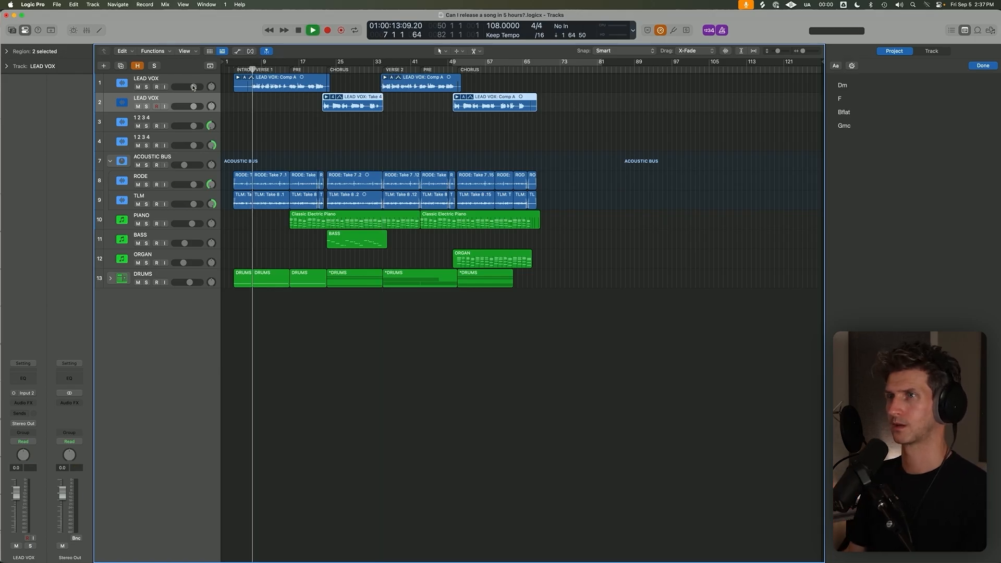
{"action": "key", "text": "space"}
{"action": "key", "text": "Up"}
{"action": "key", "text": "s"}
{"action": "left_click_drag", "start_coordinate": [237, 105], "coordinate": [324, 72]}
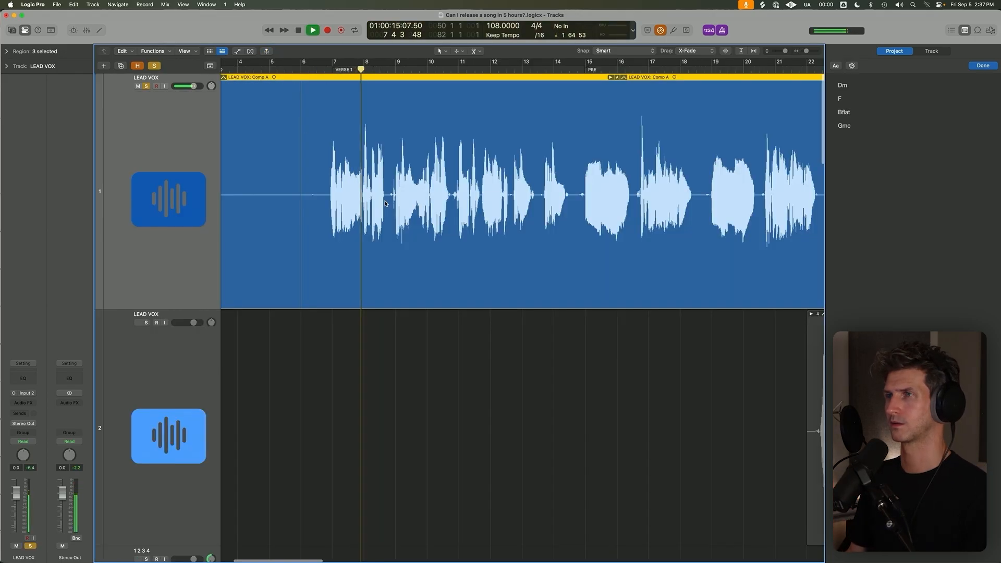
Expand both take folders on the first LEAD VOX track to show their individual takes.
{"action": "key", "text": "super+Left"}
{"action": "key", "text": "super+Left"}
{"action": "key", "text": "super+Left"}
{"action": "key", "text": "super+Left"}
{"action": "key", "text": "super+Left"}
{"action": "key", "text": "super+Left"}
{"action": "key", "text": "super+Up"}
{"action": "key", "text": "super+Up"}
{"action": "key", "text": "super+Up"}
{"action": "key", "text": "super+Up"}
{"action": "key", "text": "super+Up"}
{"action": "key", "text": "super+Up"}
{"action": "left_click", "coordinate": [237, 78]}
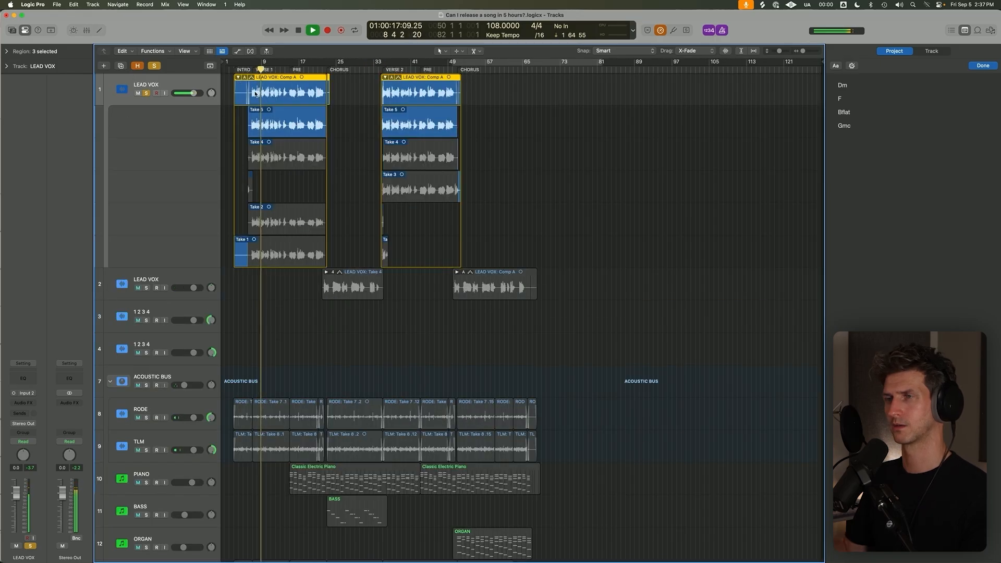
Listen to the soloed verse 1 vocal comp up to the first pre-chorus.
{"action": "key", "text": "super+Right"}
{"action": "key", "text": "super+Right"}
{"action": "key", "text": "super+Right"}
{"action": "key", "text": "super+Right"}
{"action": "scroll", "coordinate": [262, 102], "scroll_direction": "left", "scroll_amount": 3}
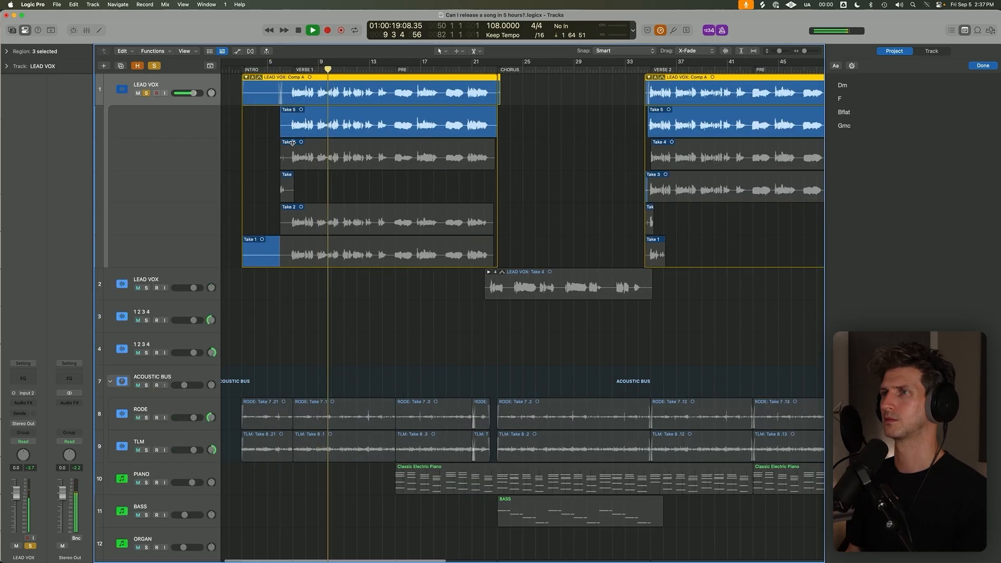
{"action": "key", "text": "super+Up"}
{"action": "key", "text": "super+Up"}
{"action": "key", "text": "super+Down"}
{"action": "key", "text": "super+Down"}
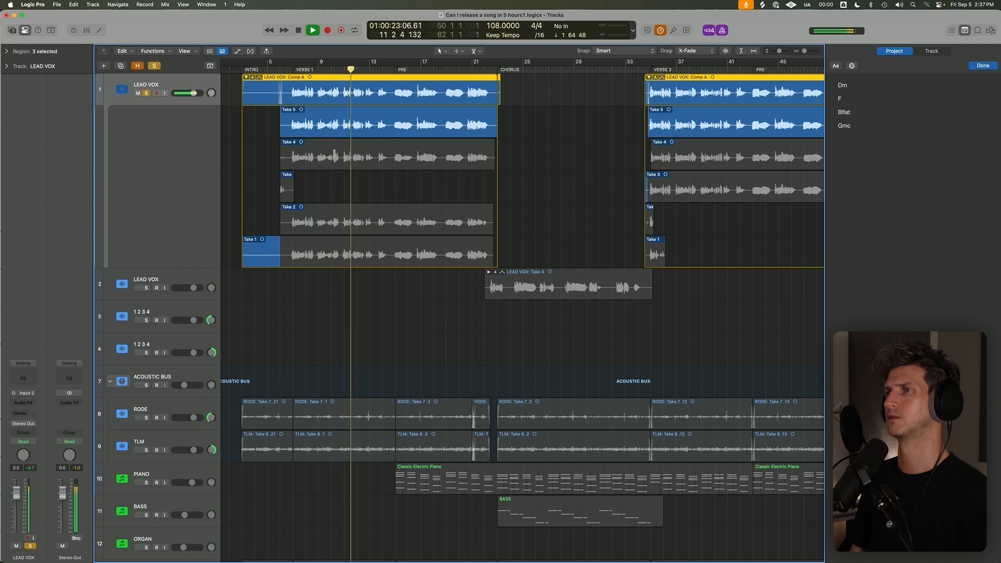
{"action": "key", "text": "super+Up"}
{"action": "key", "text": "super+Down"}
{"action": "key", "text": "super+Down"}
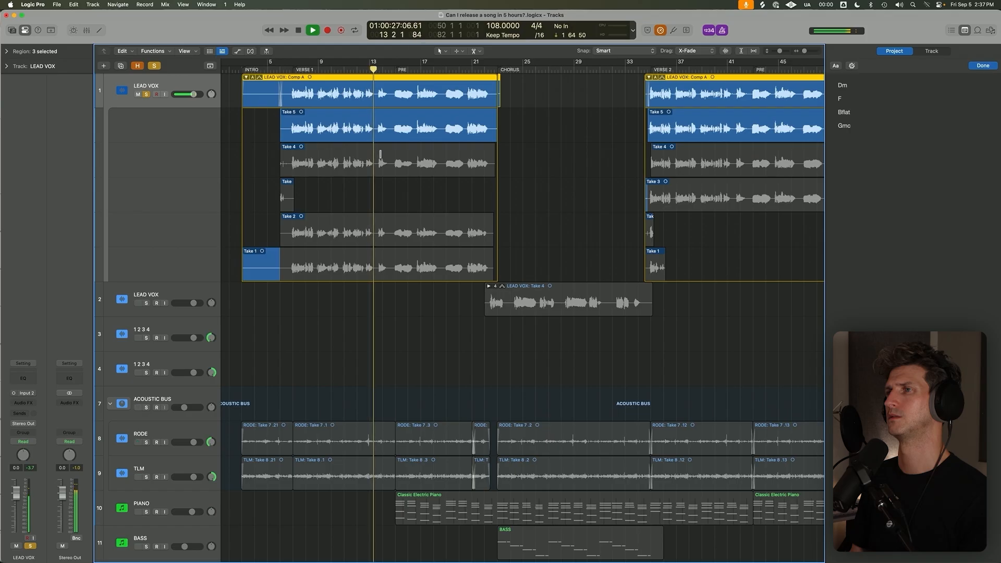
{"action": "key", "text": "super+Up"}
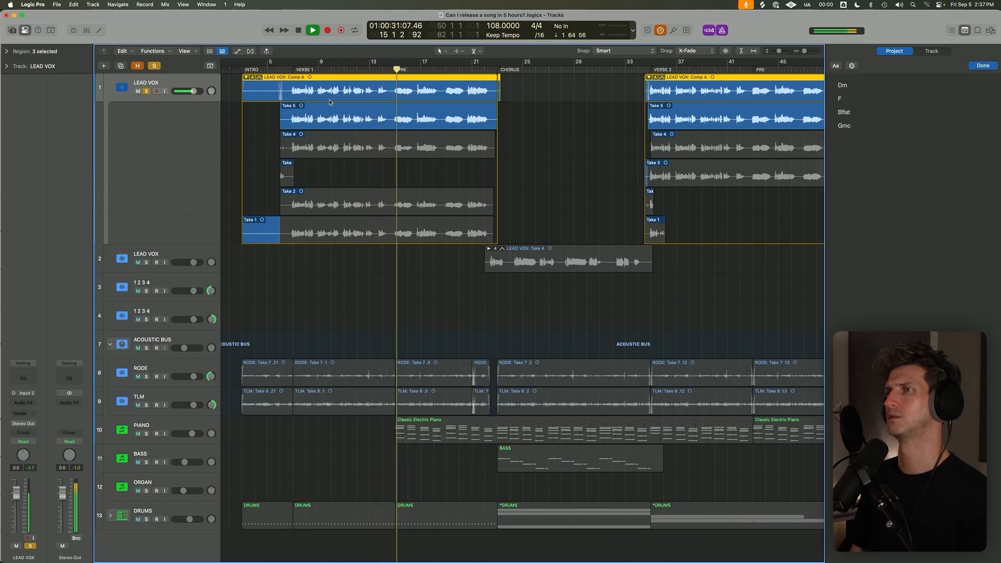
Comp Take 4 into the first pre-chorus from about bar 14.5 to bar 18.5 and play it back.
{"action": "left_click", "coordinate": [492, 69]}
{"action": "key", "text": "space"}
{"action": "left_click_drag", "start_coordinate": [388, 148], "coordinate": [439, 148]}
{"action": "key", "text": "space"}
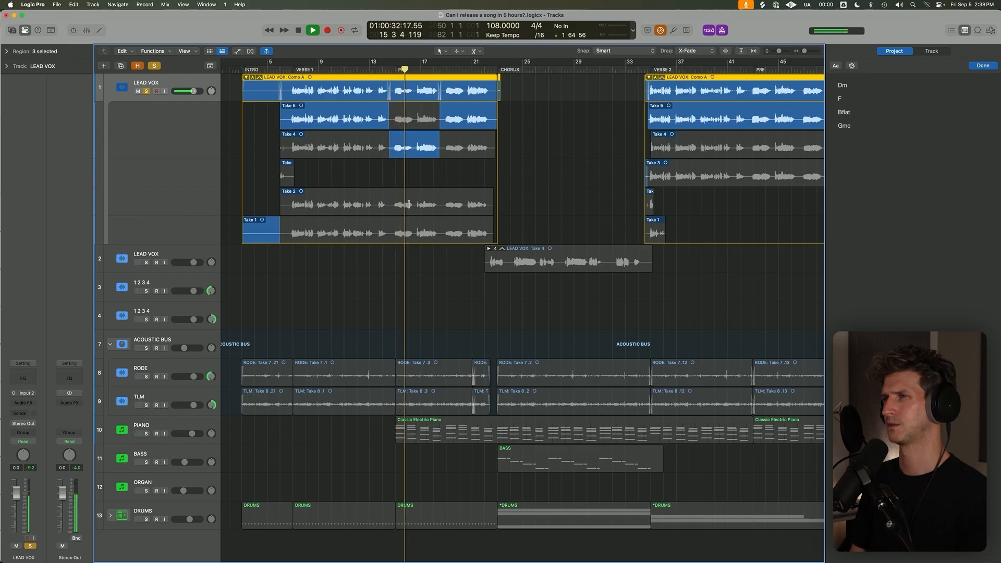
Audition Take 2 in the same pre-chorus segment, switch it to Take 1, and return the playhead to bar 15.
{"action": "key", "text": "super+Right"}
{"action": "left_click", "coordinate": [410, 203]}
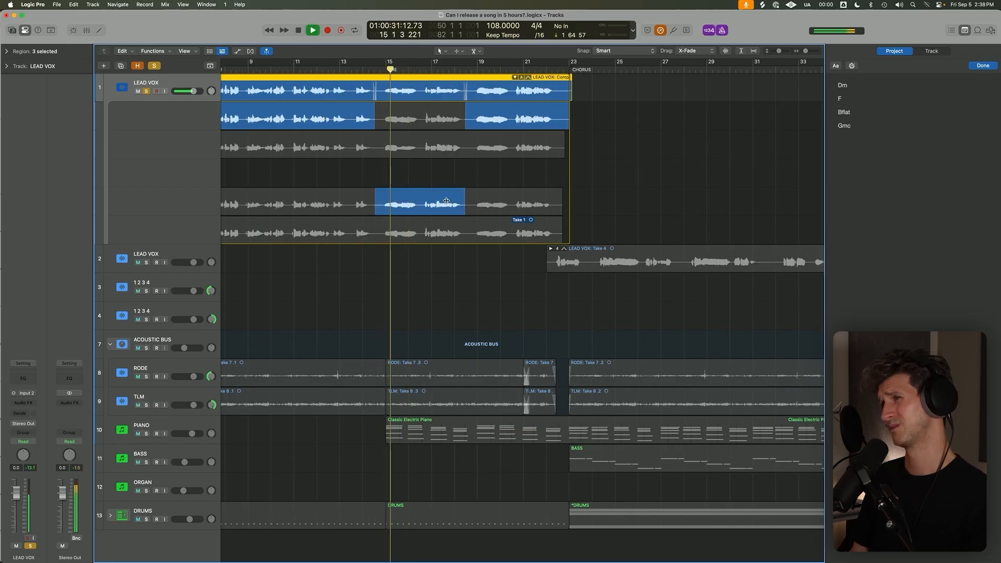
{"action": "key", "text": "super+Right"}
{"action": "left_click", "coordinate": [441, 221]}
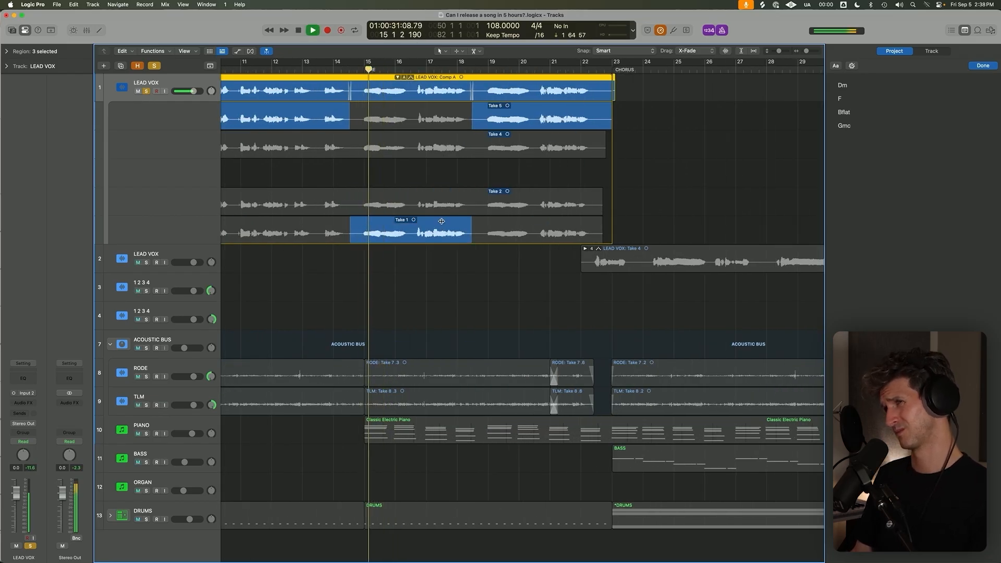
{"action": "key", "text": "super+Left"}
{"action": "key", "text": "super+Left"}
{"action": "key", "text": "super+Left"}
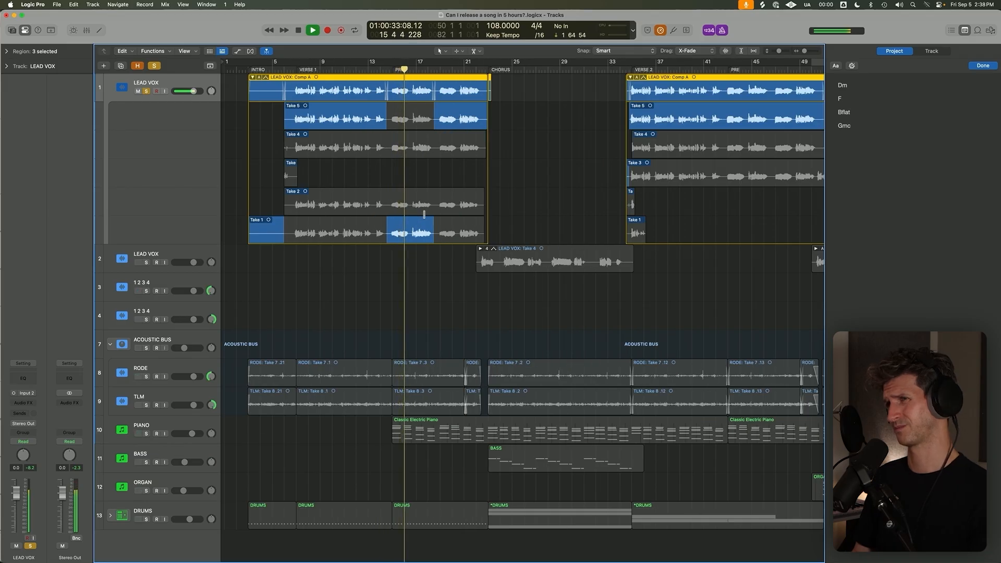
{"action": "key", "text": "super+Up"}
{"action": "key", "text": "space"}
{"action": "left_click", "coordinate": [395, 69]}
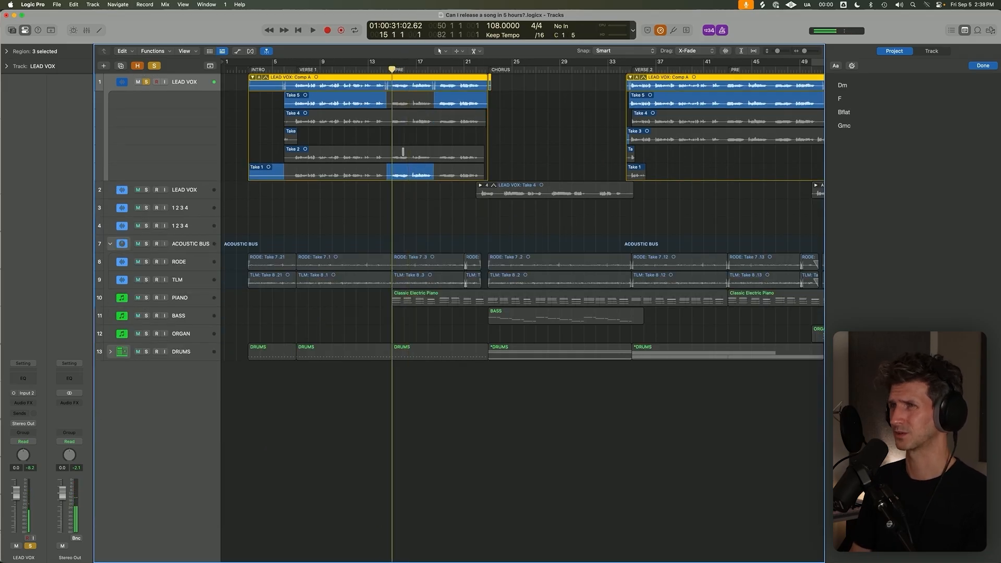
Comp Take 4 into the first pre-chorus's second phrase, from about bar 16.5 to bar 18.5, and play it back.
{"action": "key", "text": "super+Down"}
{"action": "key", "text": "super+Down"}
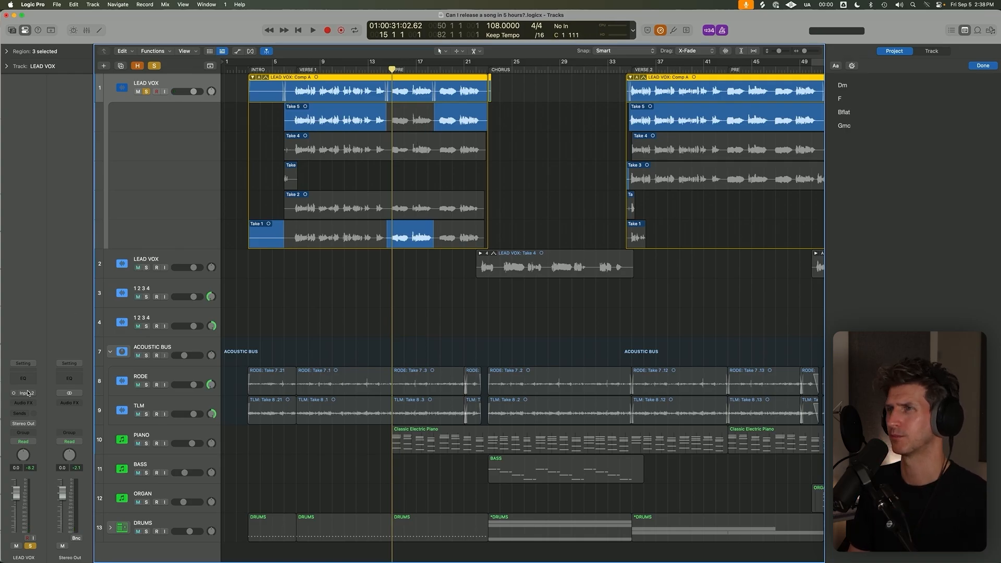
{"action": "key", "text": "super+Right"}
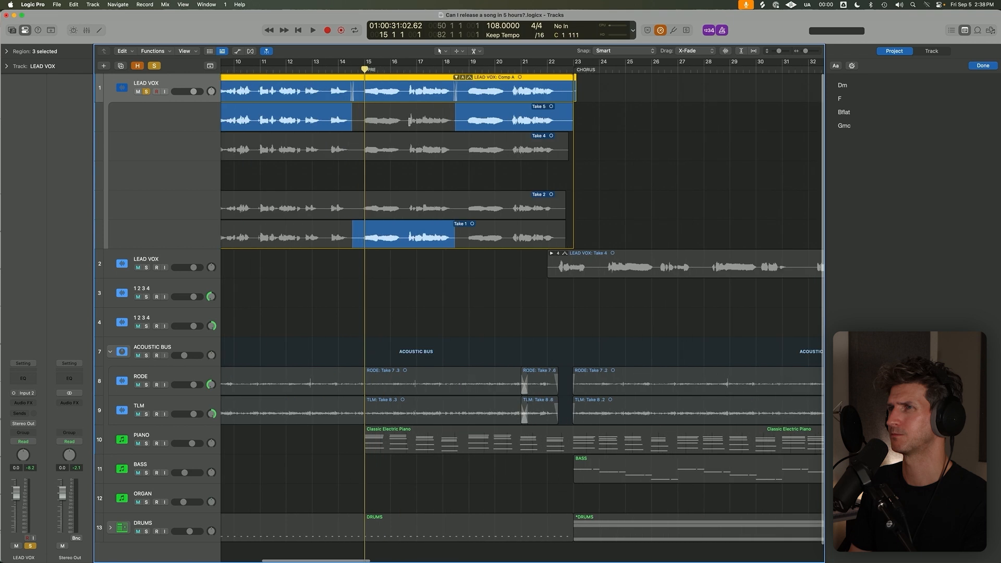
{"action": "left_click_drag", "start_coordinate": [400, 136], "coordinate": [455, 153]}
{"action": "left_click", "coordinate": [404, 69]}
{"action": "key", "text": "space"}
{"action": "key", "text": "super+Right"}
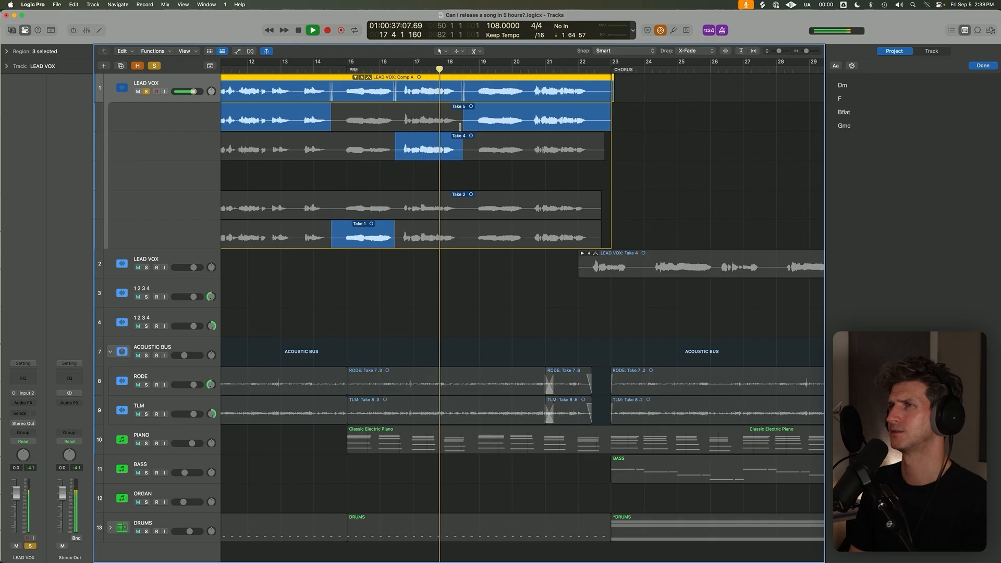
Switch the second pre-chorus phrase, starting at about bar 16.5, to Take 5 and replay it.
{"action": "left_click", "coordinate": [454, 123]}
{"action": "key", "text": "space"}
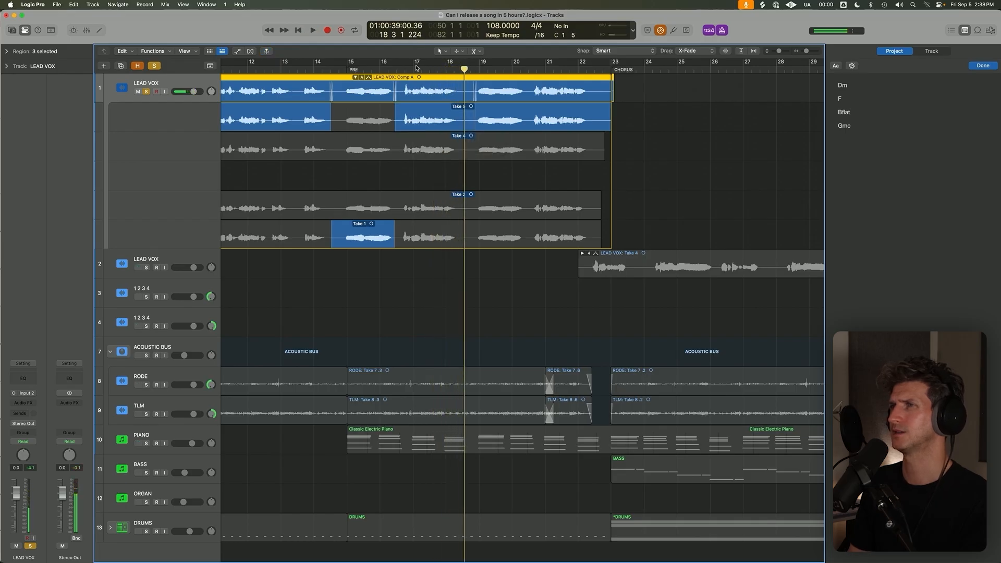
{"action": "left_click", "coordinate": [405, 70]}
{"action": "key", "text": "space"}
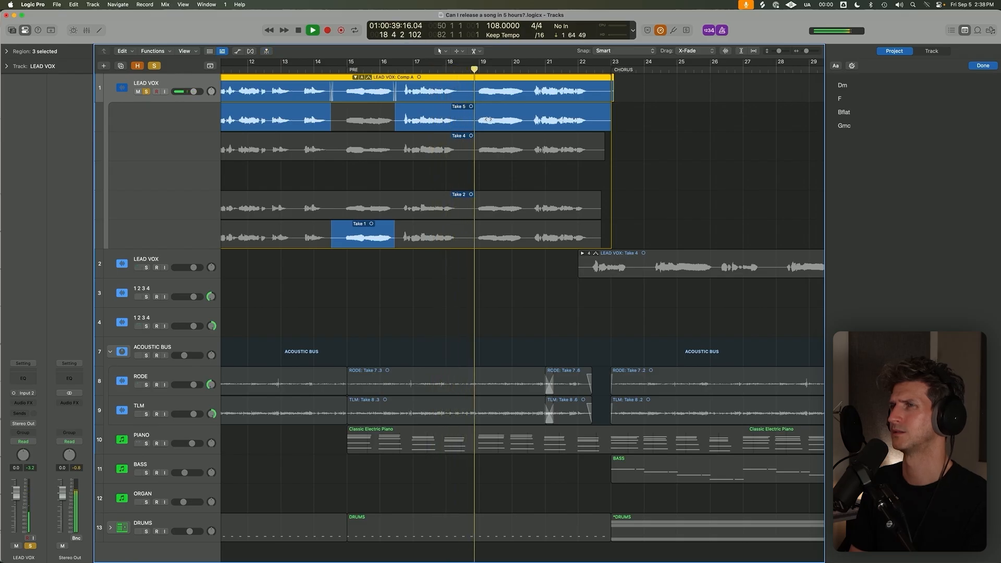
Listen to the rest of the first pre-chorus comp up to the chorus.
{"action": "left_click", "coordinate": [410, 171], "text": "ctrl+alt"}
{"action": "key", "text": "super+Up"}
{"action": "key", "text": "super+Up"}
{"action": "key", "text": "super+Right"}
{"action": "key", "text": "super+Down"}
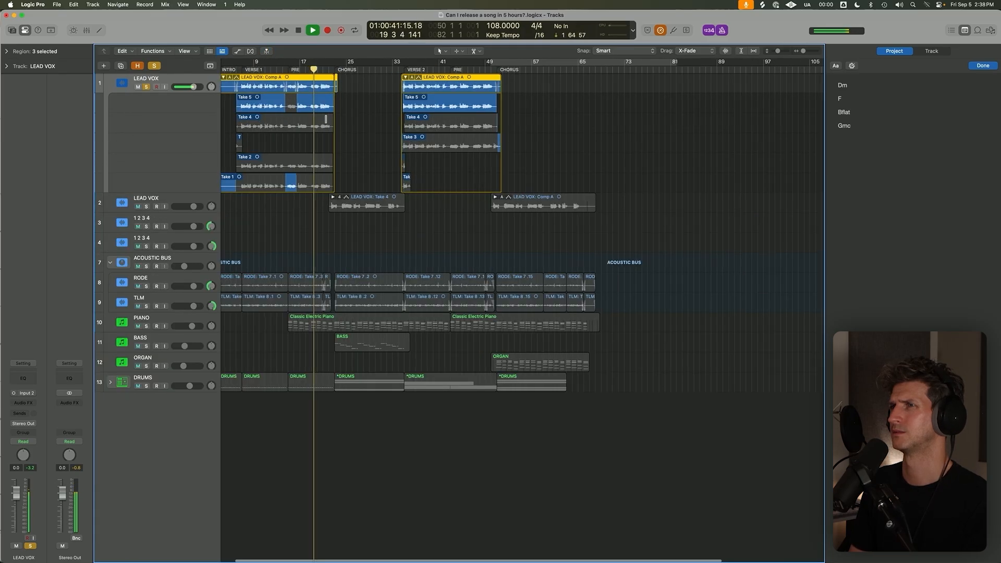
{"action": "key", "text": "super+Right"}
{"action": "key", "text": "super+Right"}
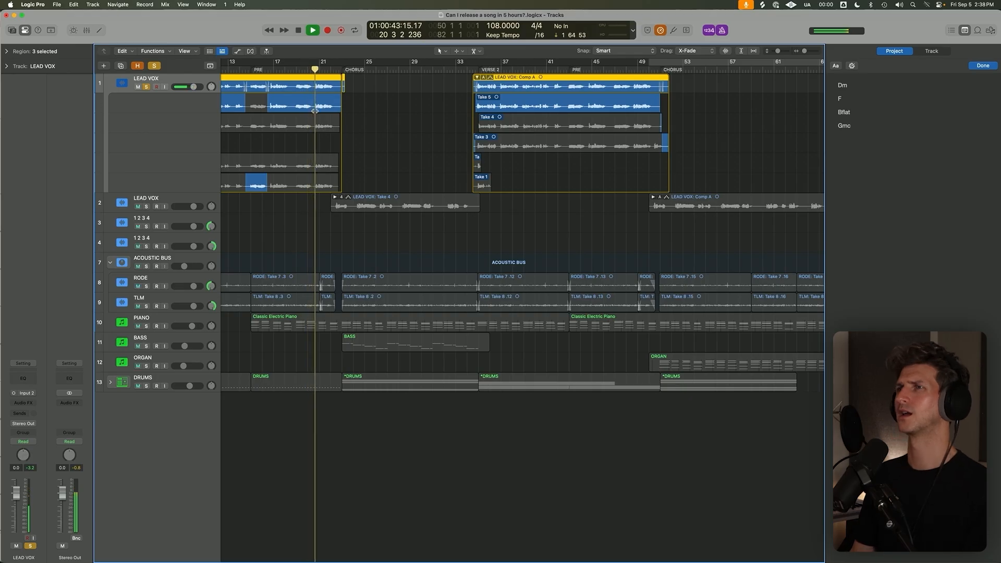
{"action": "right_click", "coordinate": [267, 107]}
{"action": "key", "text": "super+z"}
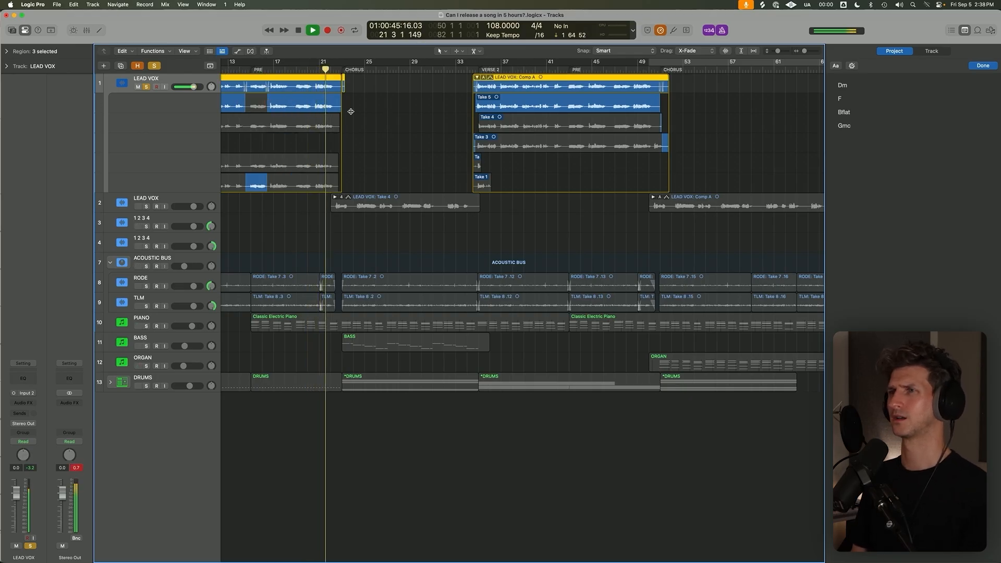
Stop playback, collapse the first take folder on the first LEAD VOX track and move the playhead to bar 22.
{"action": "left_click", "coordinate": [352, 111]}
{"action": "scroll", "coordinate": [366, 118], "scroll_direction": "left", "scroll_amount": 2}
{"action": "scroll", "coordinate": [366, 119], "scroll_direction": "left", "scroll_amount": 3}
{"action": "key", "text": "space"}
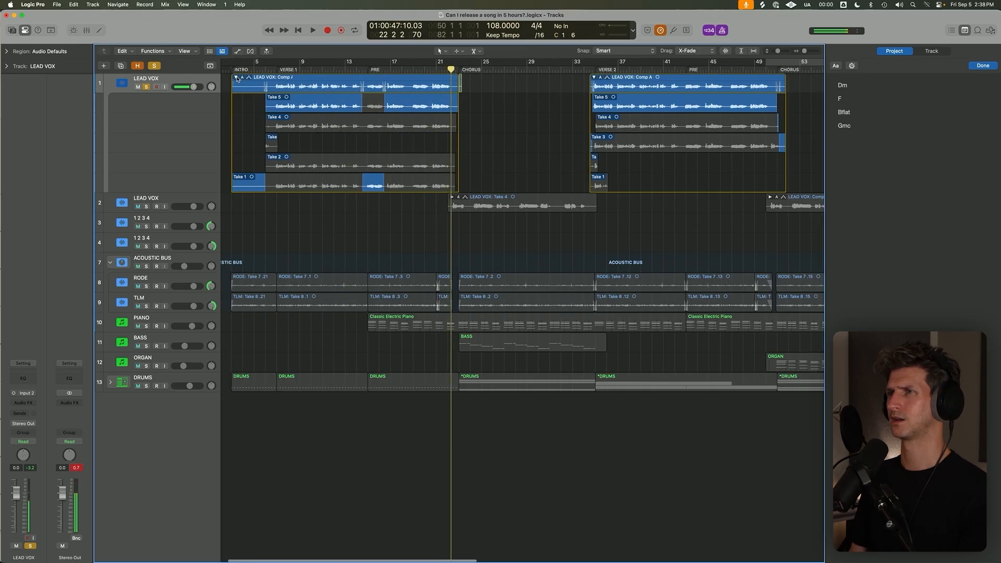
{"action": "left_click", "coordinate": [236, 77]}
{"action": "left_click", "coordinate": [448, 69]}
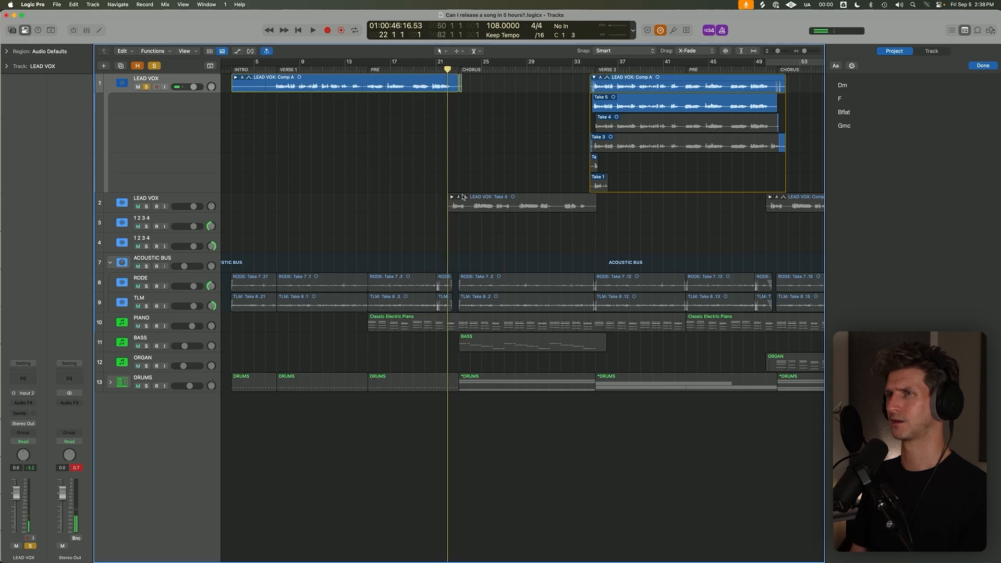
Solo the second LEAD VOX track, play it from bar 22 and expand its first-chorus take folder.
{"action": "left_click", "coordinate": [146, 207]}
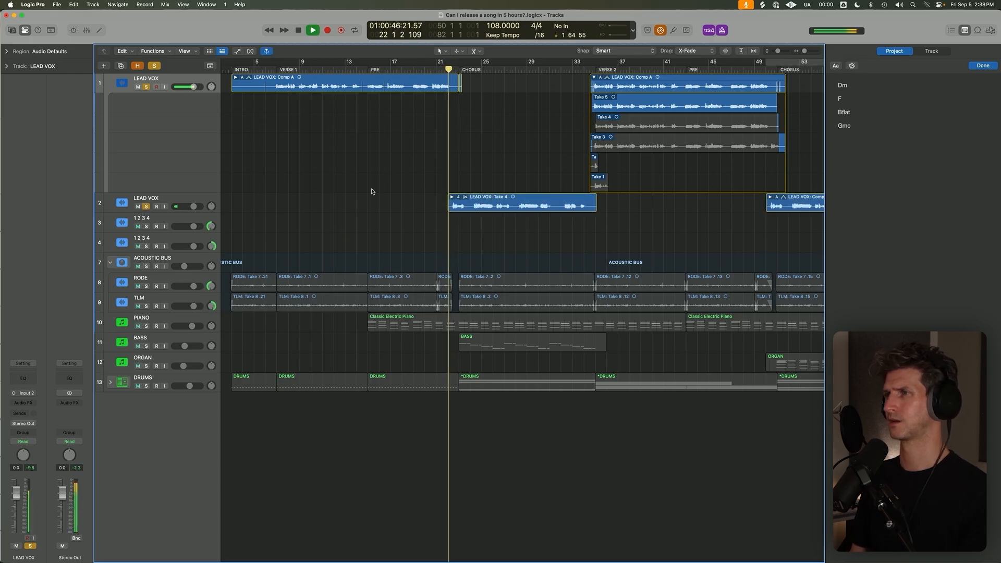
{"action": "left_click", "coordinate": [479, 204]}
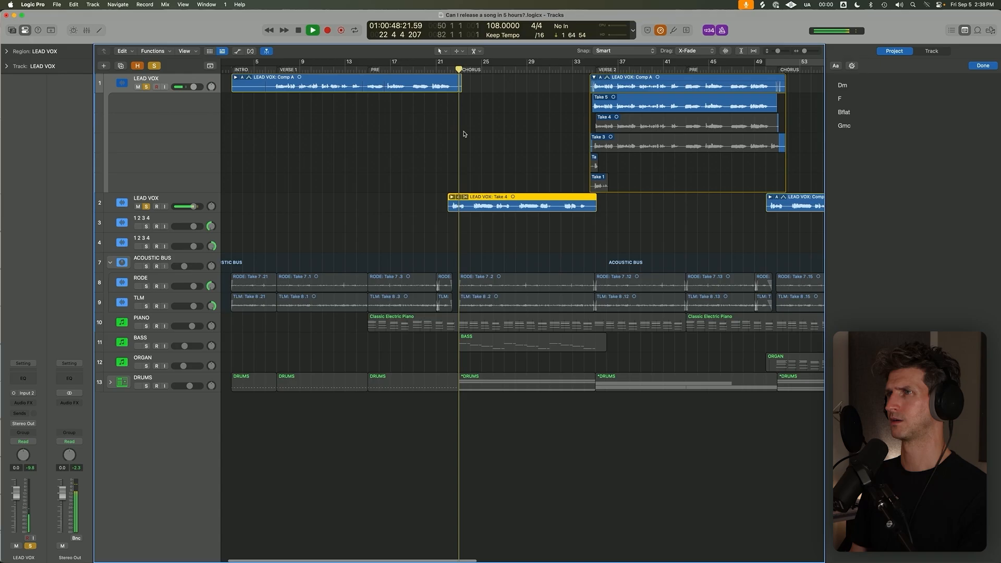
{"action": "left_click_drag", "start_coordinate": [422, 207], "coordinate": [466, 84]}
{"action": "right_click", "coordinate": [631, 123]}
{"action": "scroll", "coordinate": [639, 121], "scroll_direction": "down", "scroll_amount": 3}
{"action": "left_click_drag", "start_coordinate": [654, 165], "coordinate": [671, 123]}
{"action": "key", "text": "Delete"}
{"action": "scroll", "coordinate": [675, 124], "scroll_direction": "right", "scroll_amount": 8}
{"action": "left_click_drag", "start_coordinate": [366, 126], "coordinate": [281, 112]}
{"action": "key", "text": "Delete"}
{"action": "scroll", "coordinate": [281, 112], "scroll_direction": "down", "scroll_amount": 5}
{"action": "left_click", "coordinate": [566, 200]}
{"action": "key", "text": "shift+space"}
{"action": "key", "text": "super+Down"}
{"action": "key", "text": "super+Down"}
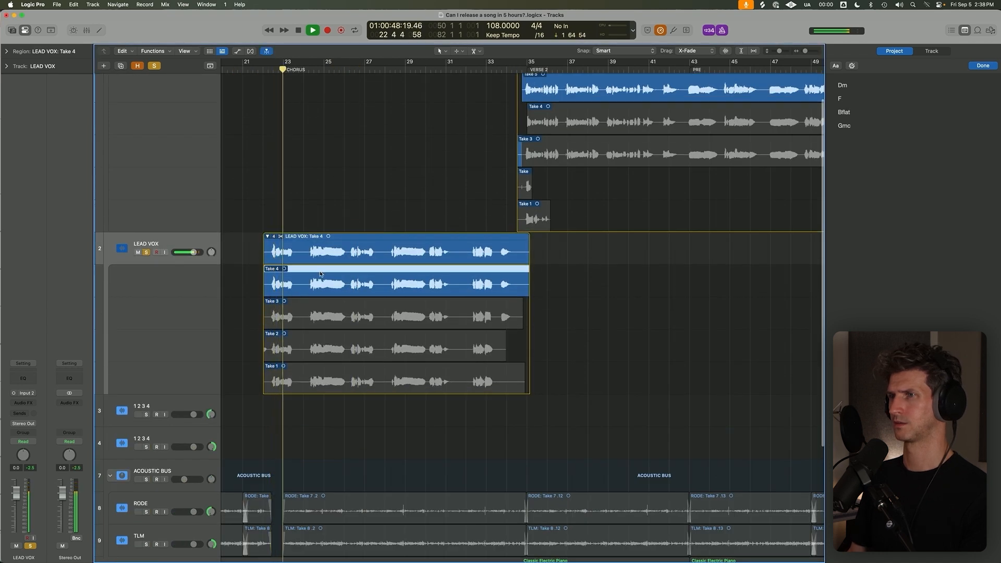
Audition Take 3 of the first chorus, and switch the take folder to Take 2.
{"action": "left_click", "coordinate": [281, 237]}
{"action": "left_click", "coordinate": [301, 302]}
{"action": "key", "text": "shift+space"}
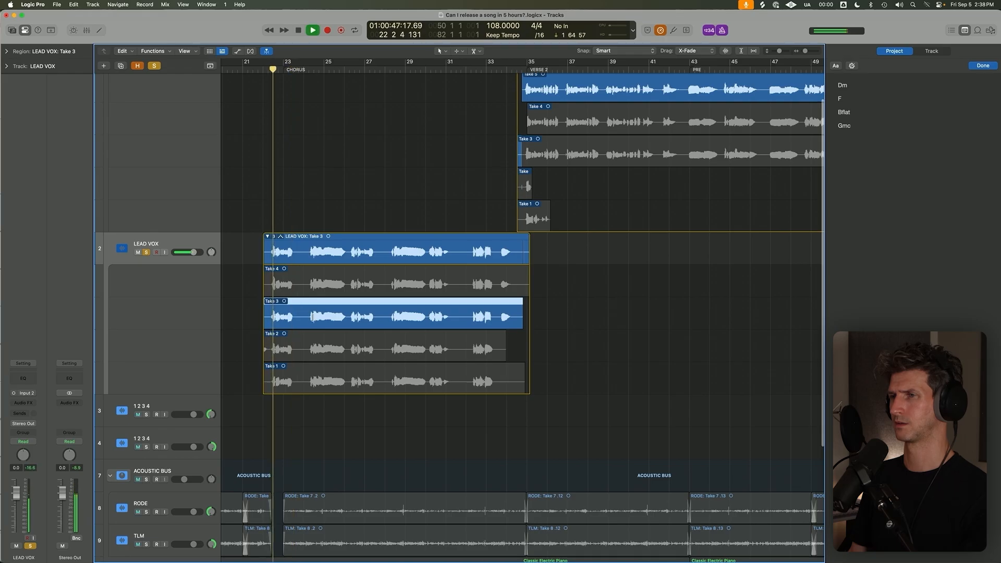
{"action": "key", "text": "super+Right"}
{"action": "key", "text": "super+Right"}
{"action": "left_click", "coordinate": [353, 342]}
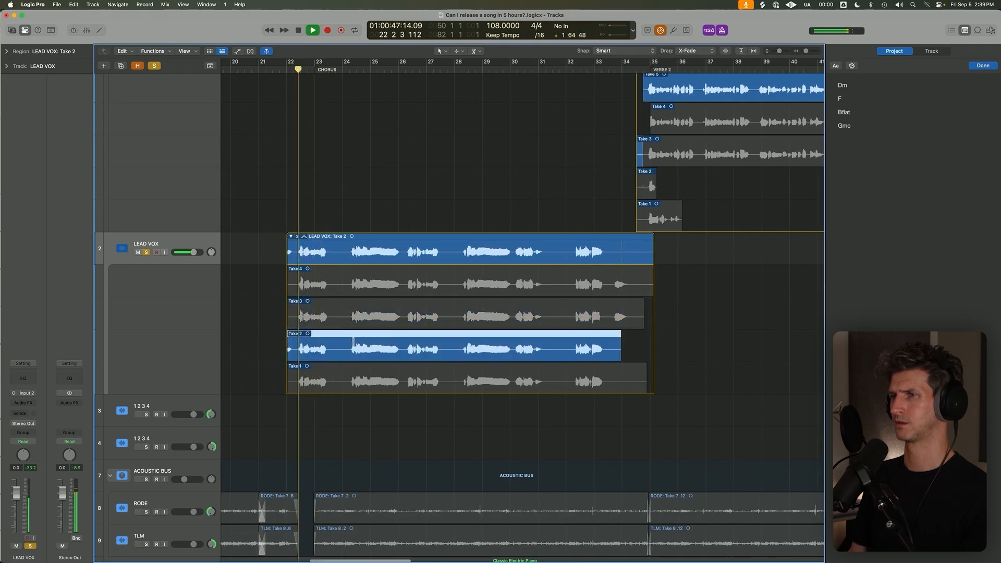
Comp Take 4 into the chorus from about bar 23.8 to bar 28 and trim the start of the opening Take 2 section.
{"action": "key", "text": "super+Up"}
{"action": "key", "text": "super+Up"}
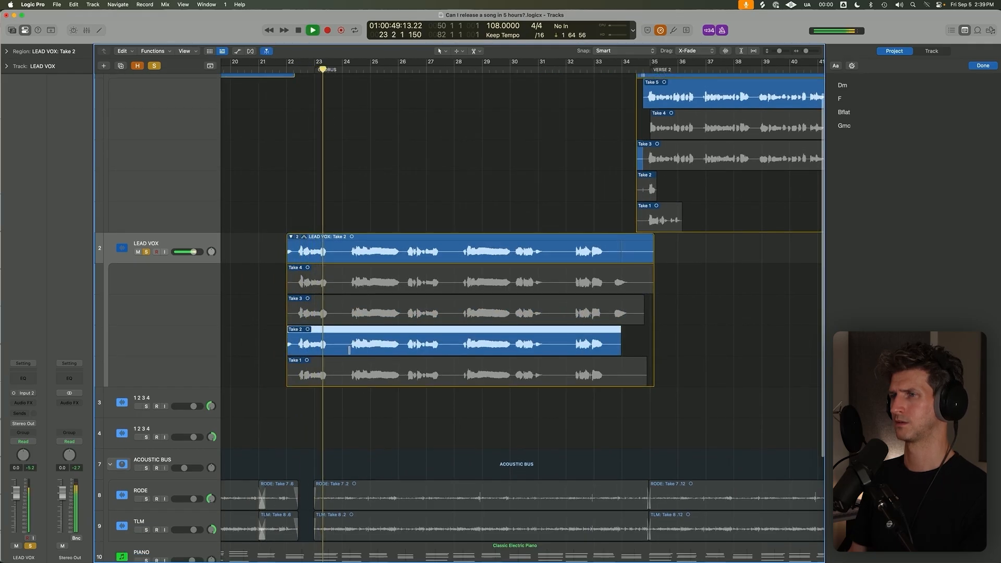
{"action": "left_click_drag", "start_coordinate": [339, 282], "coordinate": [458, 282]}
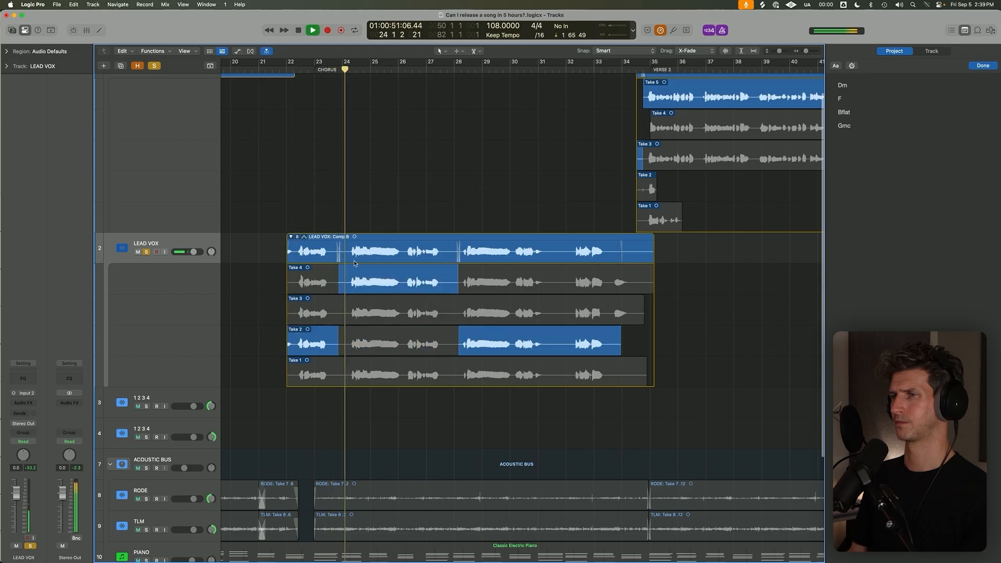
{"action": "left_click", "coordinate": [296, 347]}
{"action": "key", "text": "super+Up"}
{"action": "key", "text": "super+Up"}
{"action": "key", "text": "super+Up"}
{"action": "key", "text": "super+Down"}
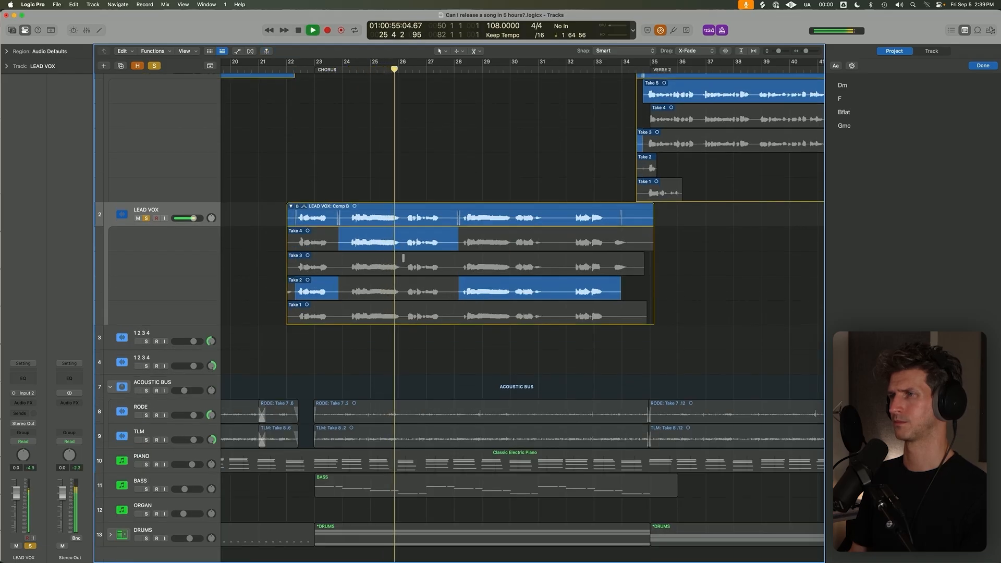
Switch the chorus phrase spanning about bars 24 to 28 to Take 3, replay it and stop playback.
{"action": "left_click", "coordinate": [403, 258]}
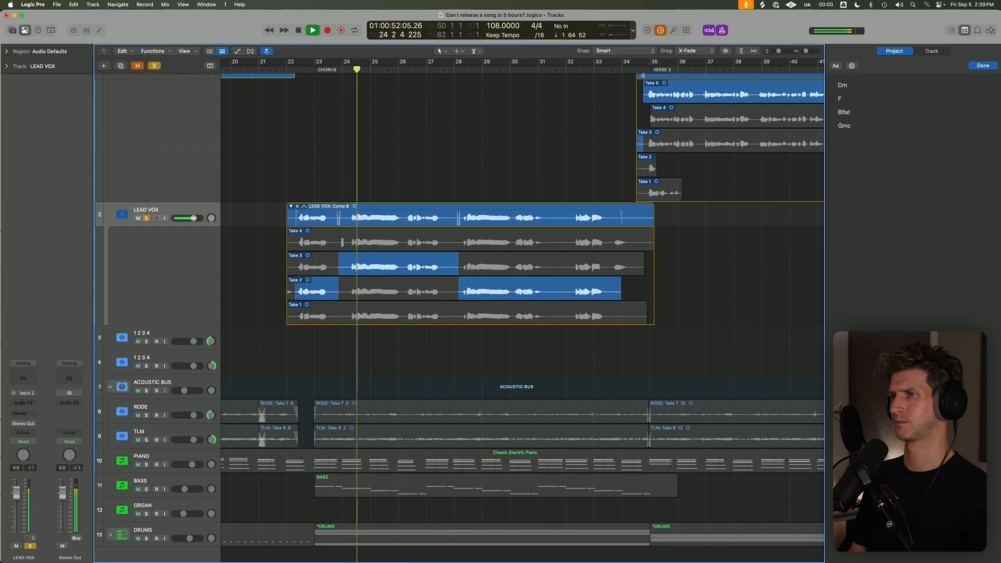
{"action": "key", "text": "space"}
Collapse the open take folders of the first chorus and the second verse on the LEAD VOX tracks.
{"action": "key", "text": "super+Left"}
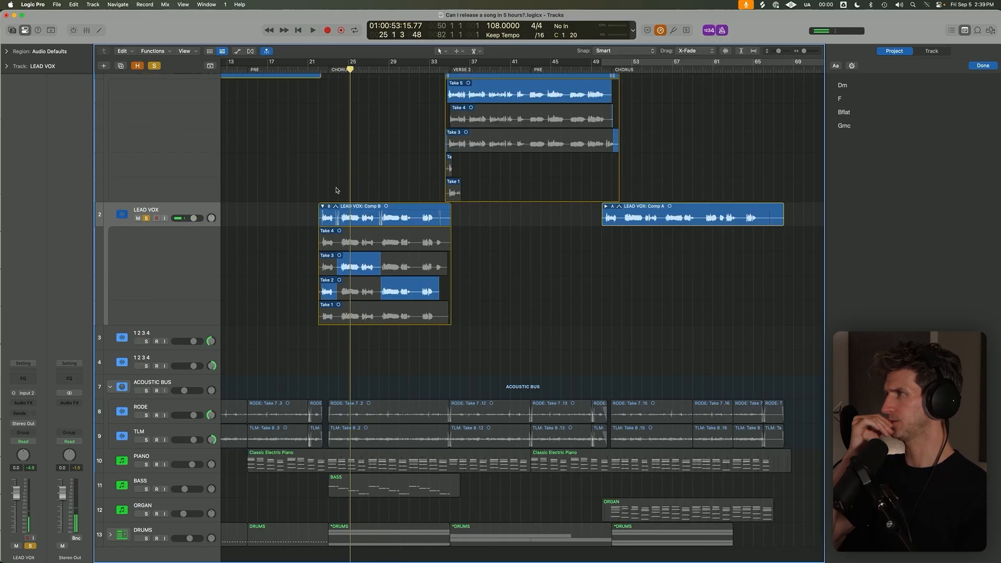
{"action": "key", "text": "super+Left"}
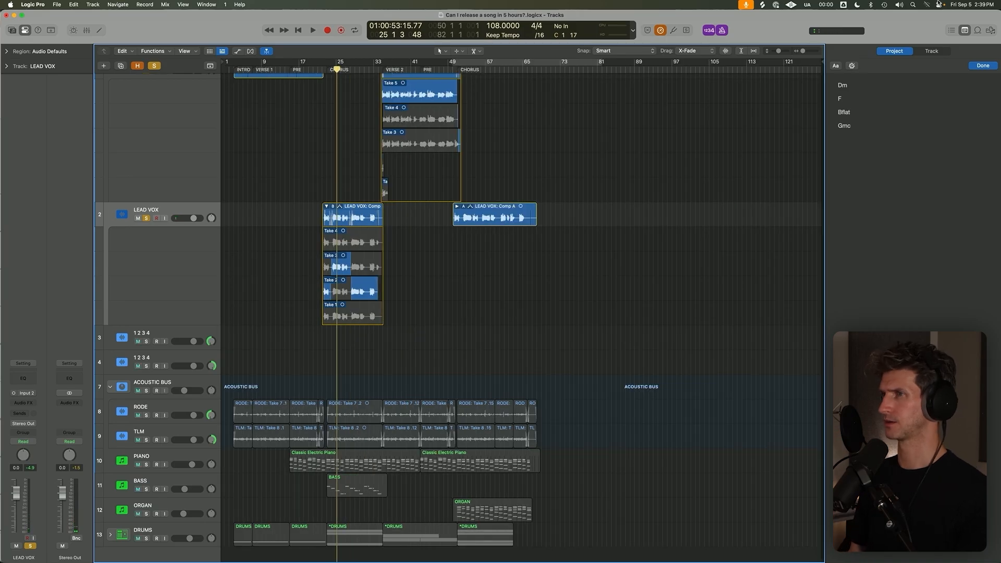
{"action": "scroll", "coordinate": [362, 226], "scroll_direction": "up", "scroll_amount": 2}
{"action": "key", "text": "super+Up"}
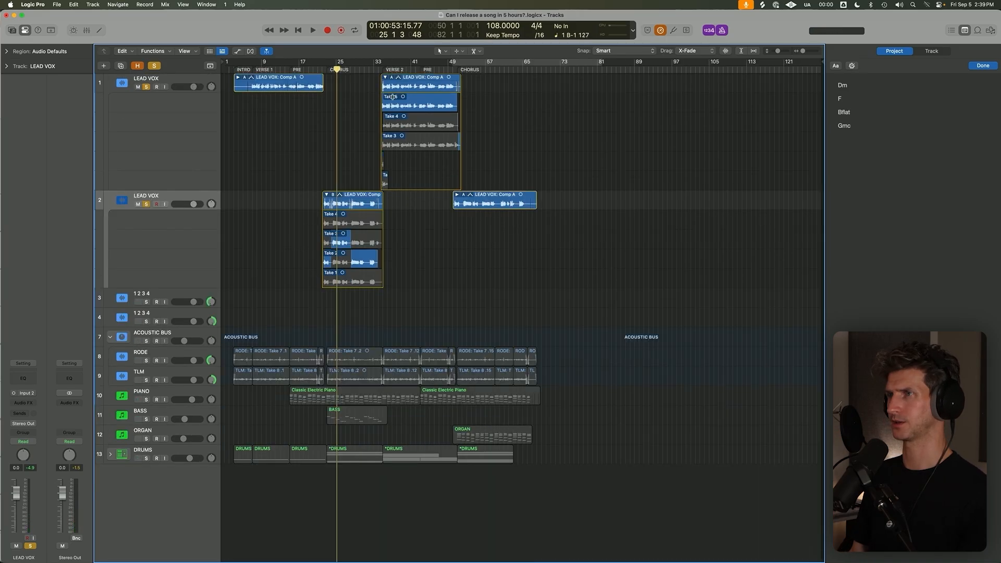
{"action": "left_click", "coordinate": [326, 194]}
{"action": "left_click", "coordinate": [386, 78]}
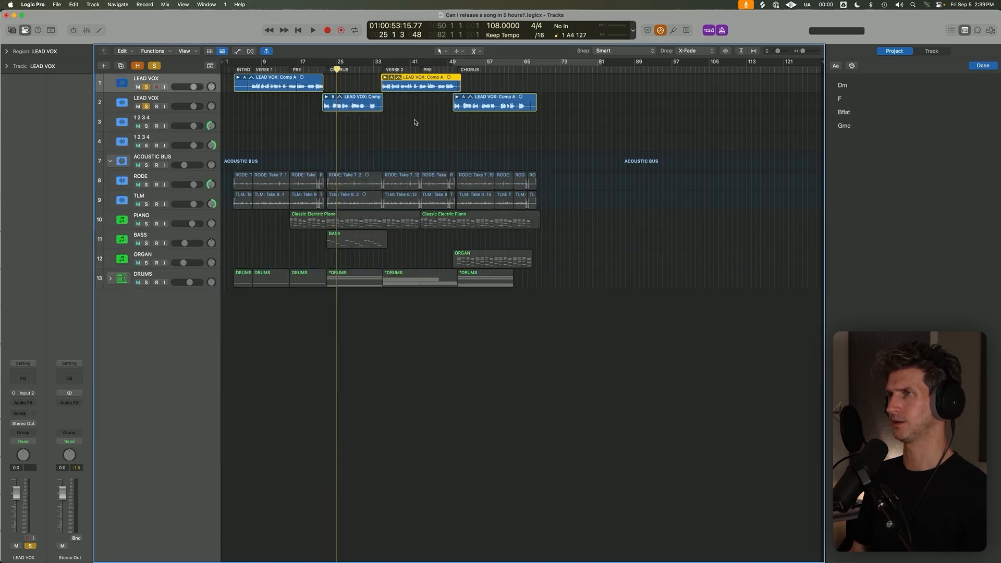
Place the playhead at bar 22 and add a new track with duplicate settings below the second LEAD VOX track.
{"action": "left_click", "coordinate": [326, 70]}
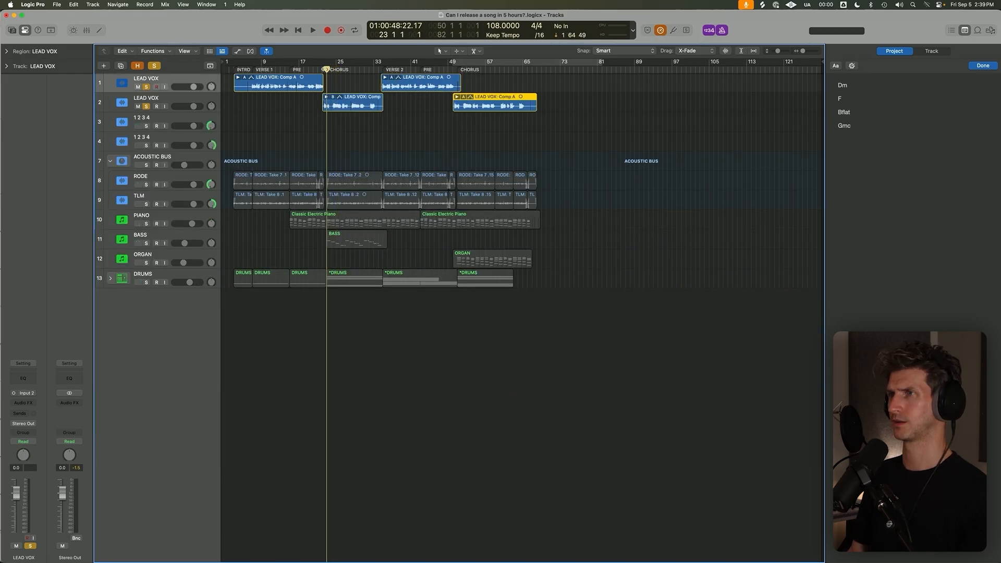
{"action": "left_click", "coordinate": [322, 69]}
{"action": "key", "text": "super+d"}
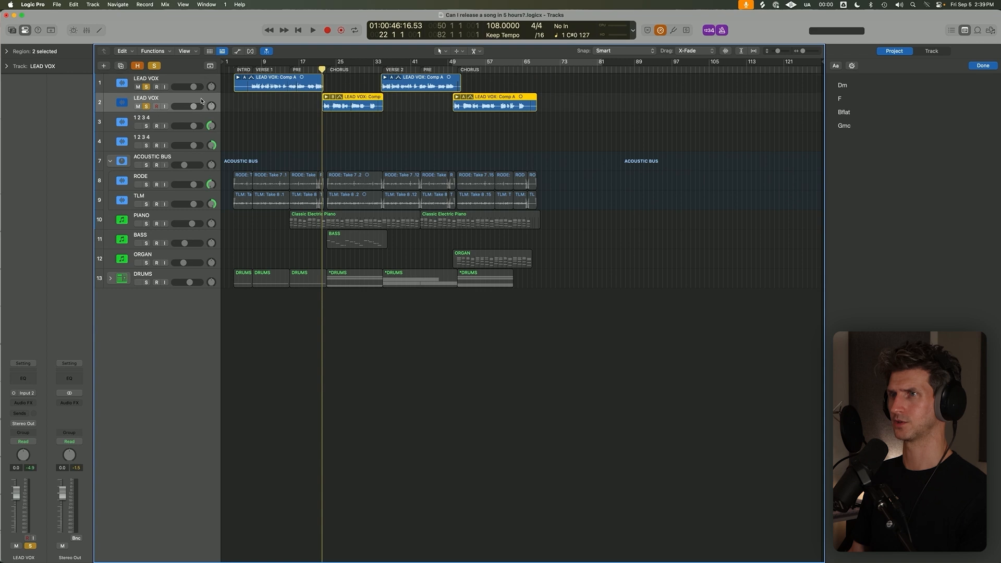
{"action": "left_click", "coordinate": [355, 95]}
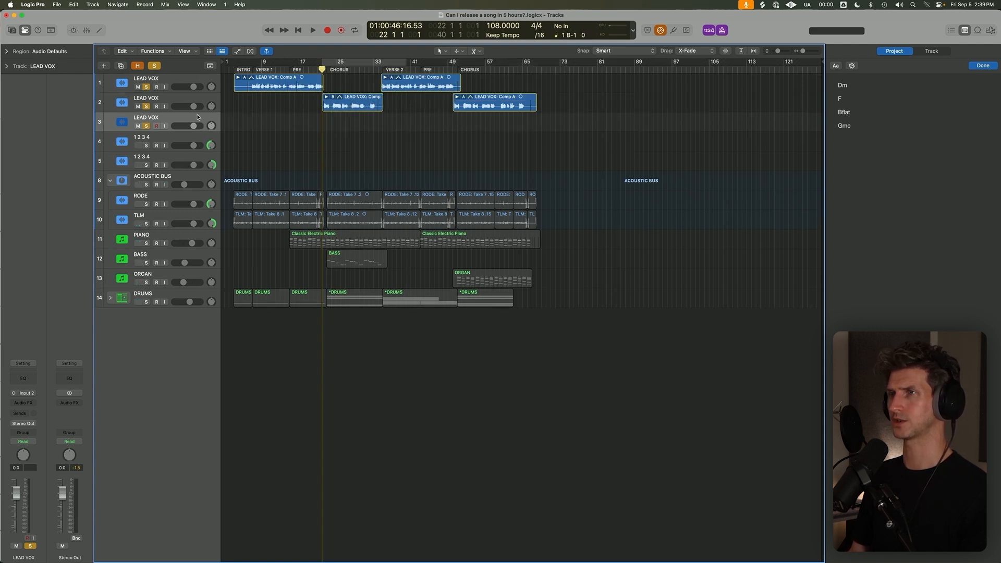
Record-enable the new third LEAD VOX track and play the first chorus comp from about bar 22.
{"action": "left_click", "coordinate": [288, 69]}
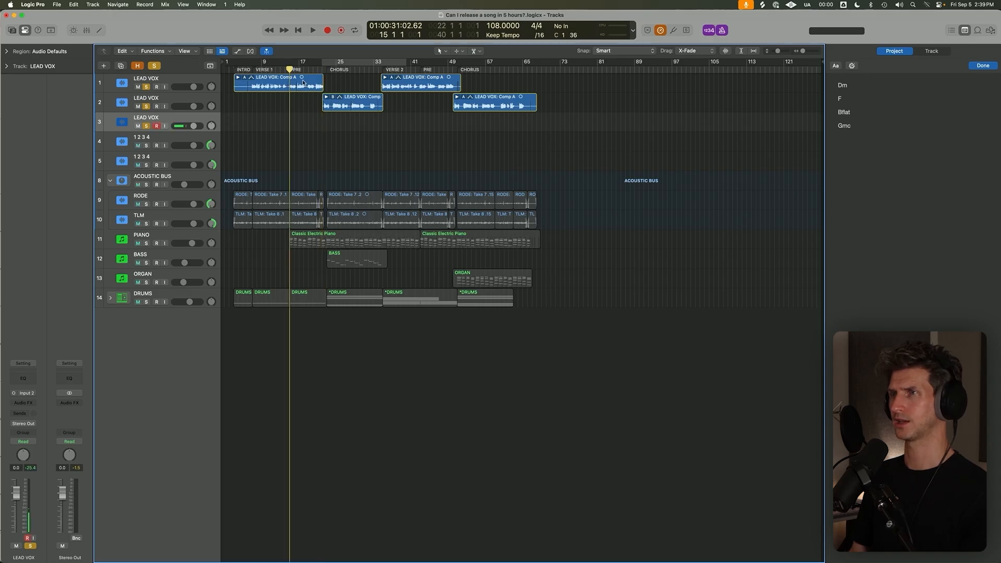
{"action": "left_click", "coordinate": [327, 69]}
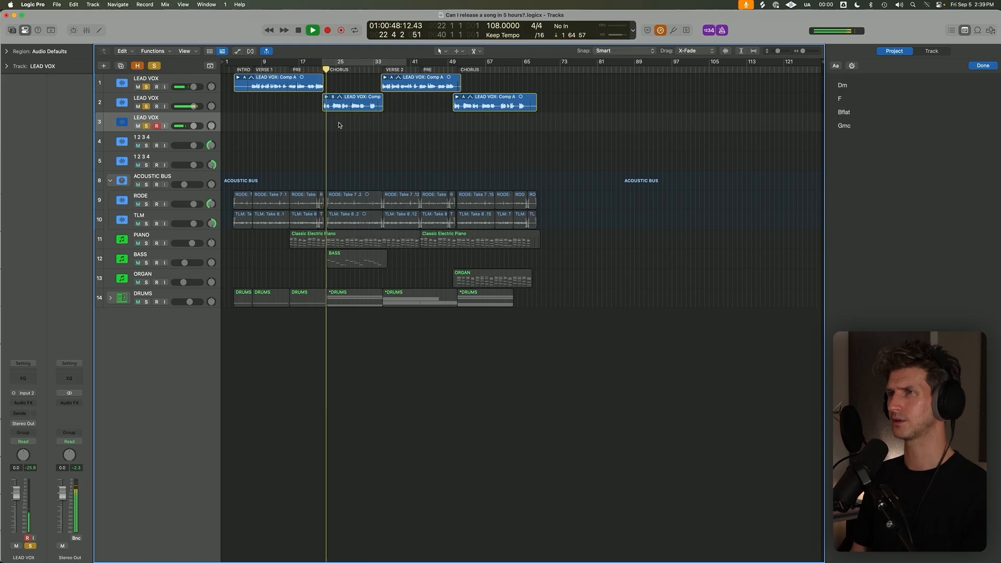
{"action": "scroll", "coordinate": [328, 117], "scroll_direction": "up", "scroll_amount": 5}
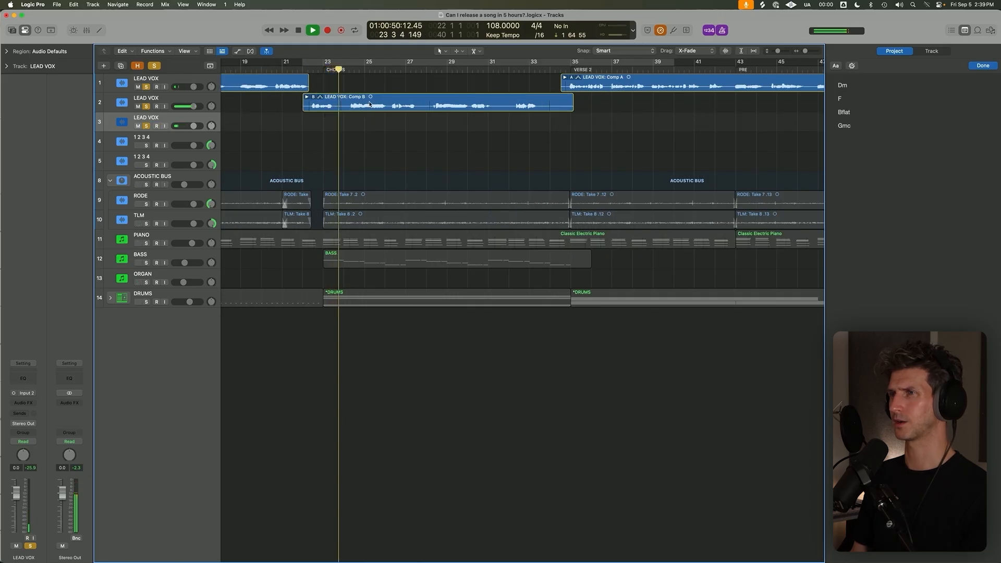
{"action": "scroll", "coordinate": [365, 115], "scroll_direction": "up", "scroll_amount": 3}
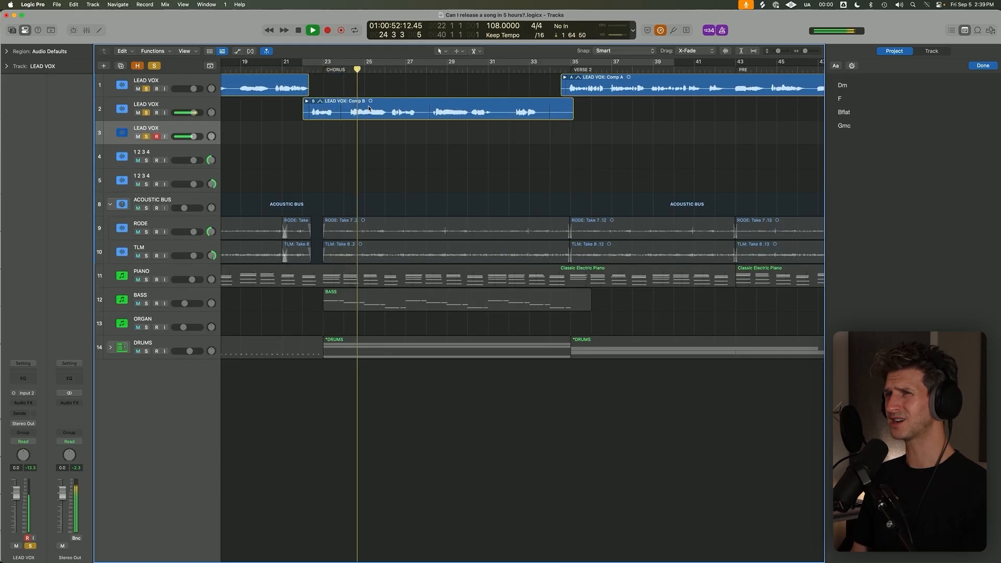
{"action": "key", "text": "space"}
Set a cycle range from bar 24 to bar 30 and rename the new third track HARMS.
{"action": "left_click_drag", "start_coordinate": [347, 67], "coordinate": [471, 65]}
{"action": "scroll", "coordinate": [280, 138], "scroll_direction": "up", "scroll_amount": 2}
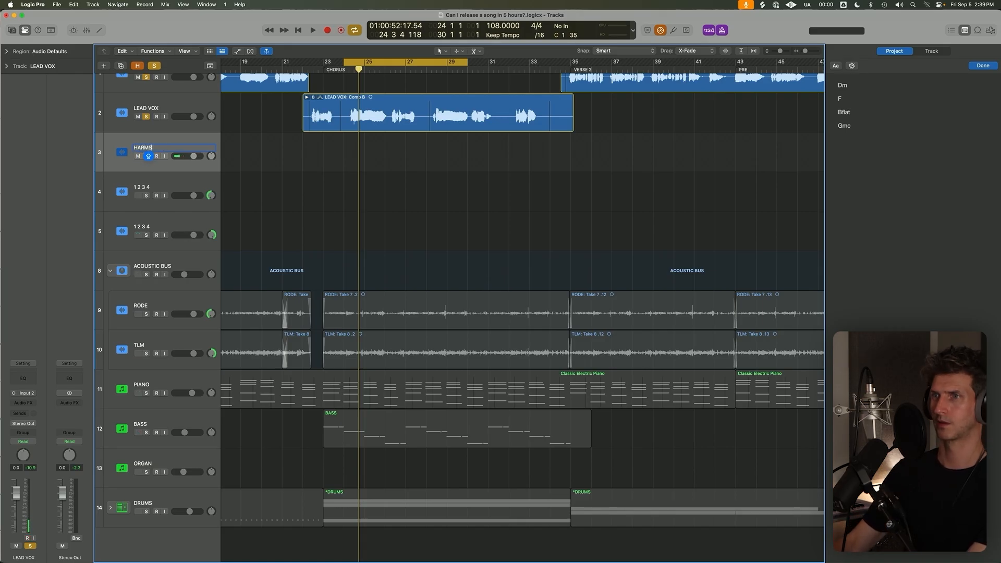
{"action": "key", "text": "e"}
{"action": "key", "text": "e"}
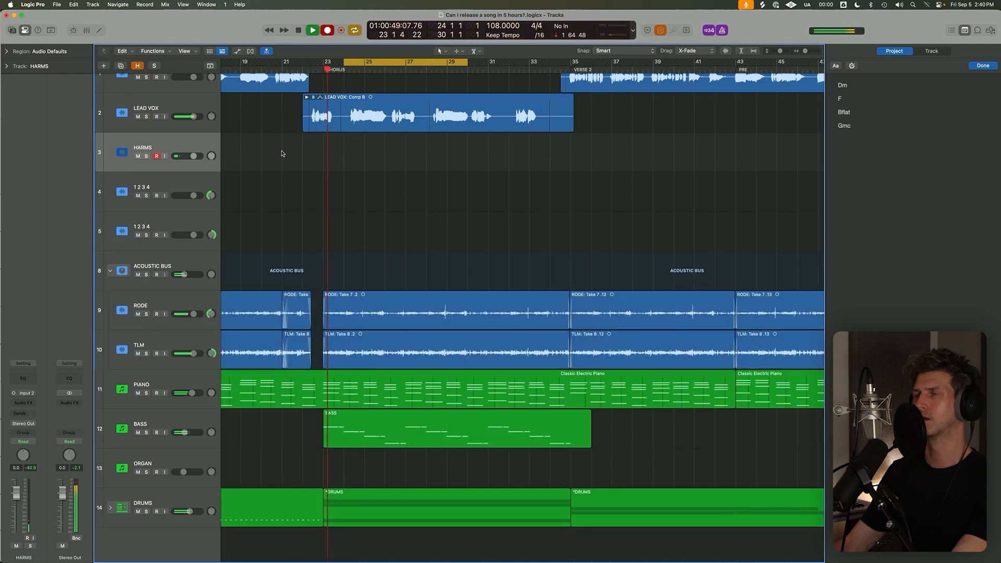
Turn off solo and cycle, and record a first harmony take on the HARMS track from bar 24 to about bar 31.
{"action": "key", "text": "c"}
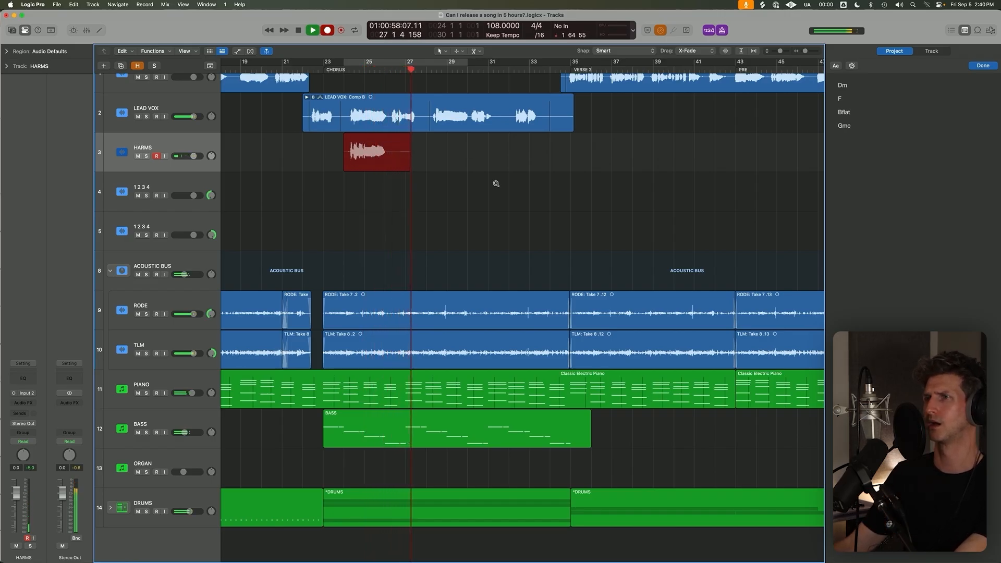
{"action": "left_click", "coordinate": [496, 184], "text": "ctrl+alt"}
{"action": "key", "text": "super+Down"}
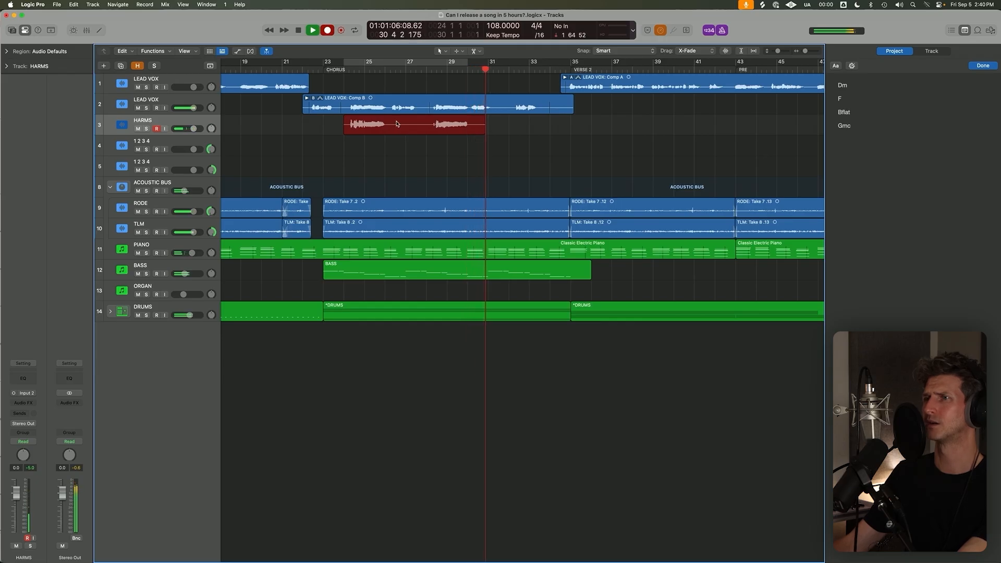
{"action": "key", "text": "space"}
{"action": "key", "text": "space"}
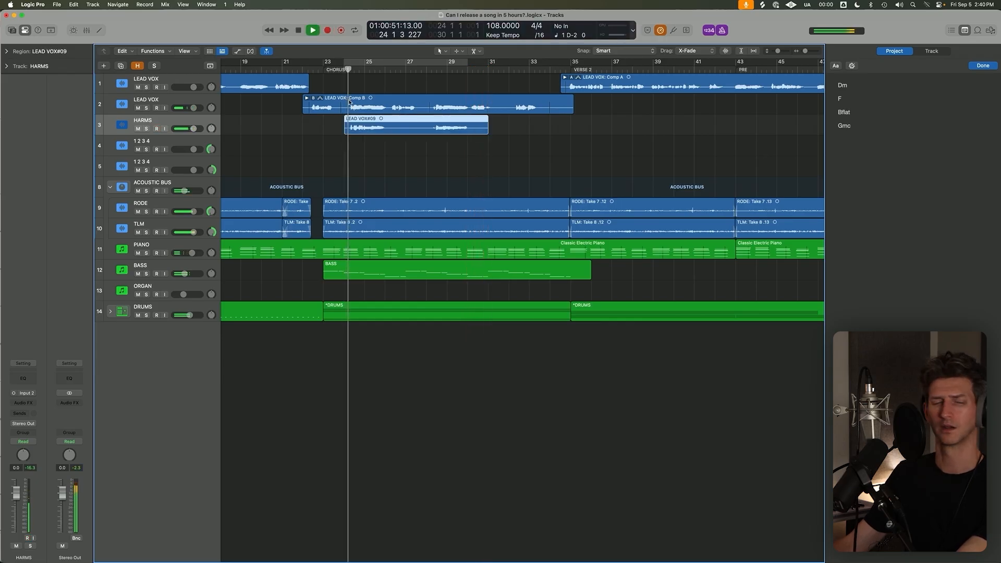
Play back the recorded harmony from bar 24 to about bar 26 to check it against the lead vocal.
{"action": "key", "text": "super+Down"}
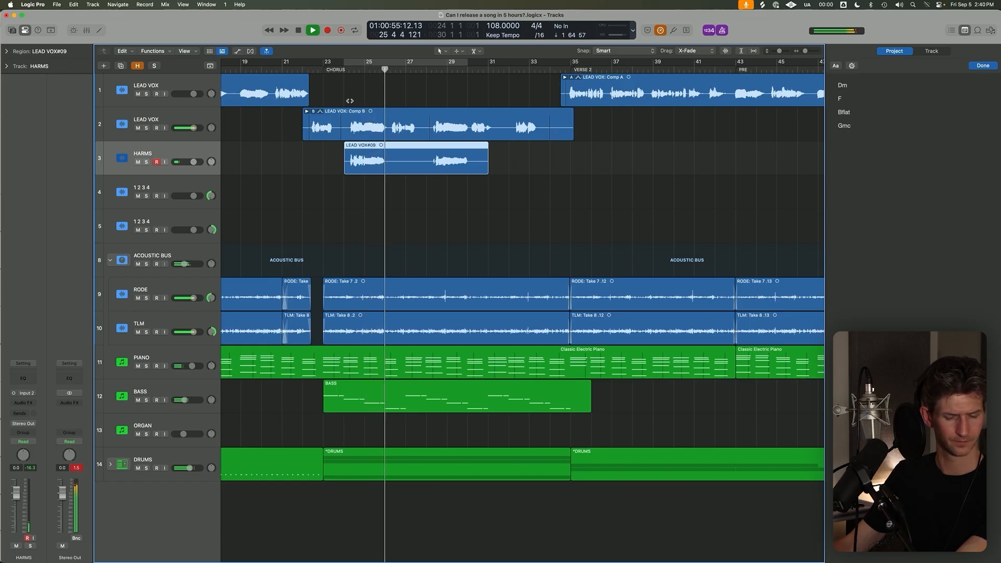
{"action": "key", "text": "space"}
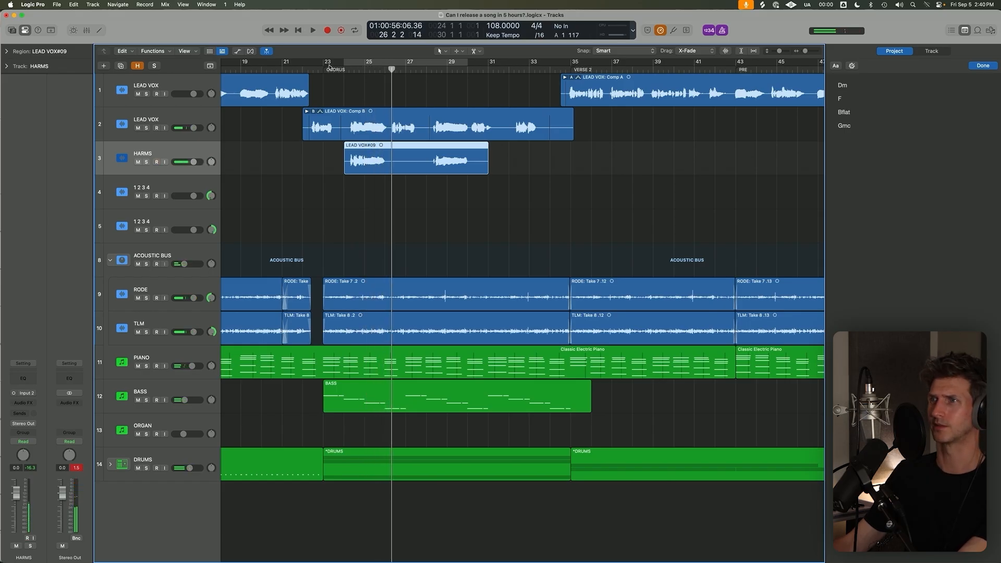
Extend the cycle range to bar 31 beat 2 and record a second harmony take on HARMS from bar 24.
{"action": "left_click_drag", "start_coordinate": [470, 67], "coordinate": [492, 66]}
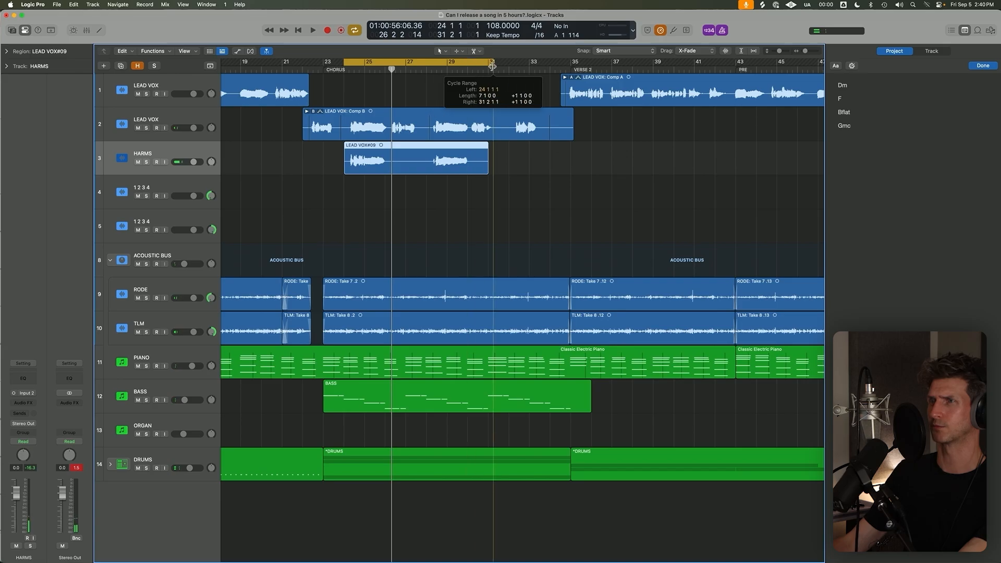
{"action": "scroll", "coordinate": [419, 138], "scroll_direction": "up", "scroll_amount": 3}
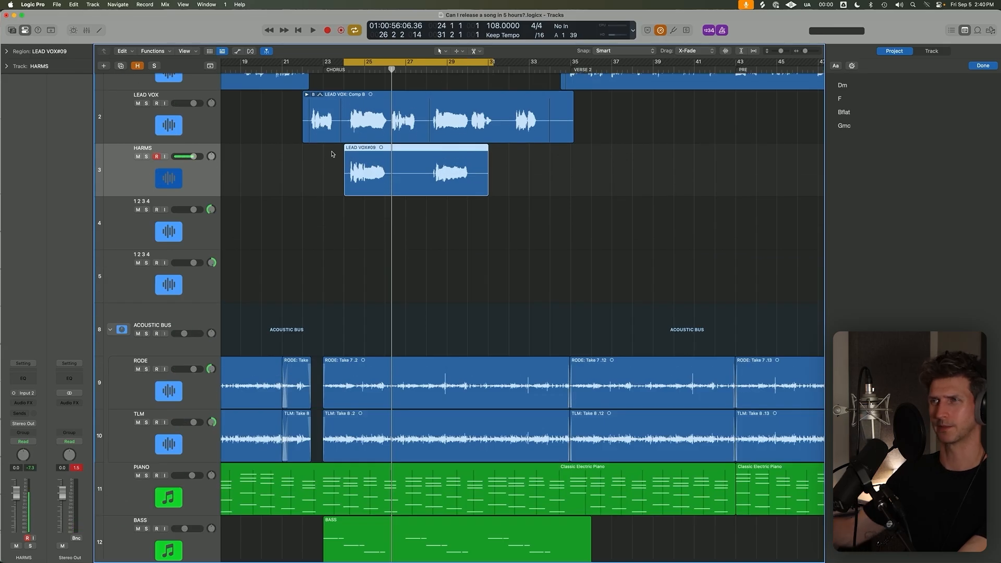
{"action": "key", "text": "r"}
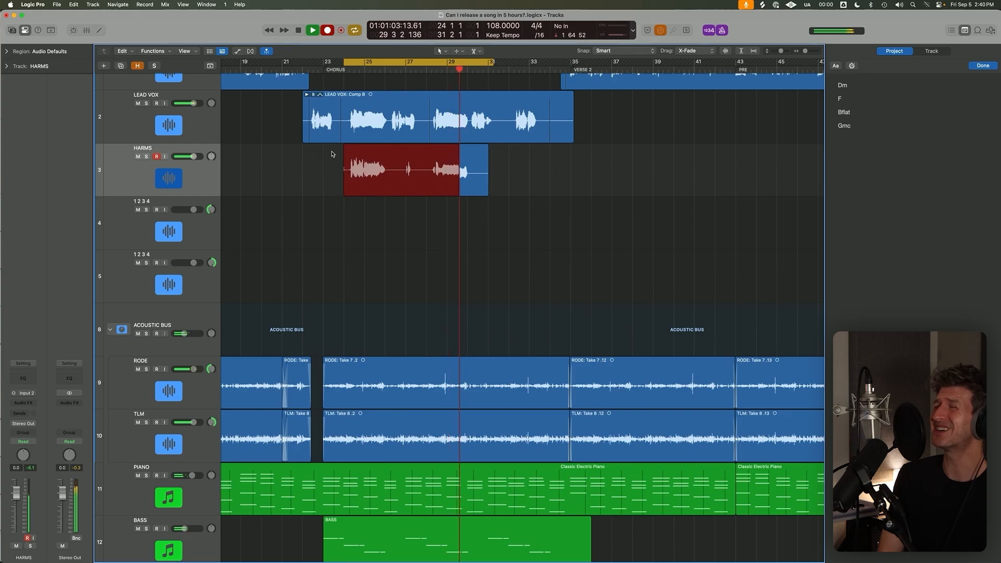
{"action": "key", "text": "space"}
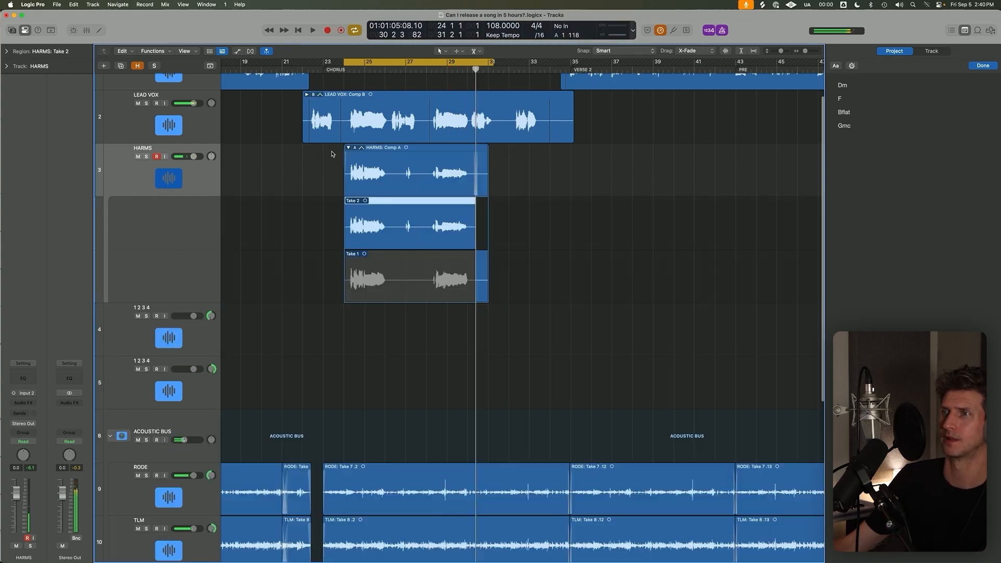
Flatten and merge the HARMS take folder into a single region.
{"action": "left_click", "coordinate": [355, 148]}
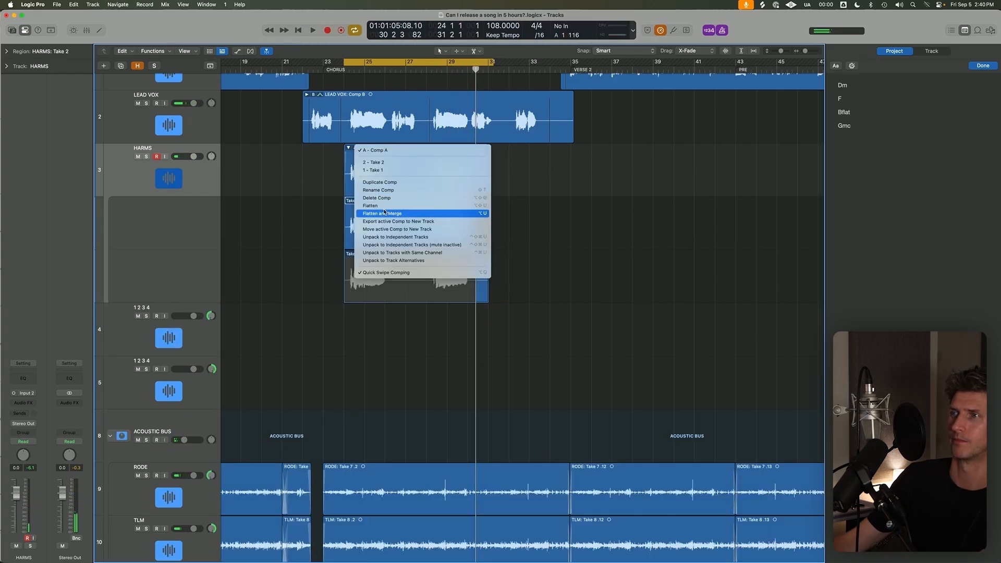
{"action": "left_click", "coordinate": [384, 213]}
{"action": "left_click", "coordinate": [362, 200]}
Record another harmony take over the merged HARMS region from bar 24 to about bar 30, with cycle turned off.
{"action": "key", "text": "r"}
{"action": "key", "text": "super+Up"}
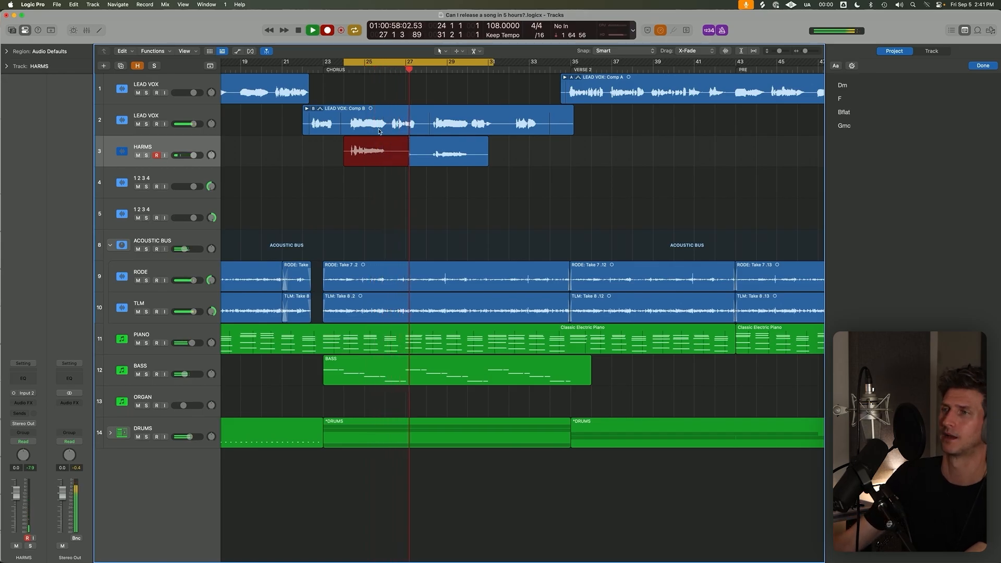
{"action": "key", "text": "c"}
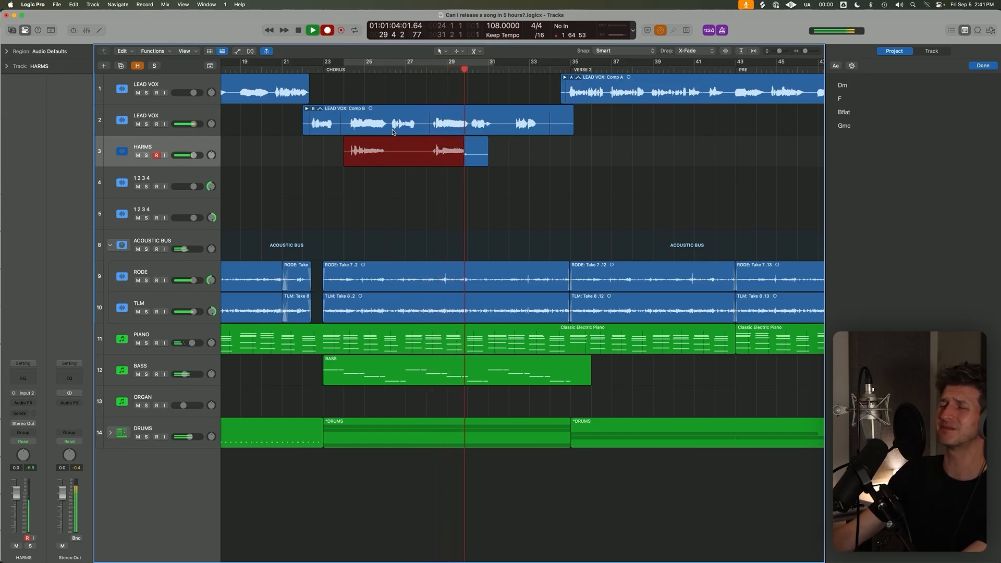
{"action": "key", "text": "space"}
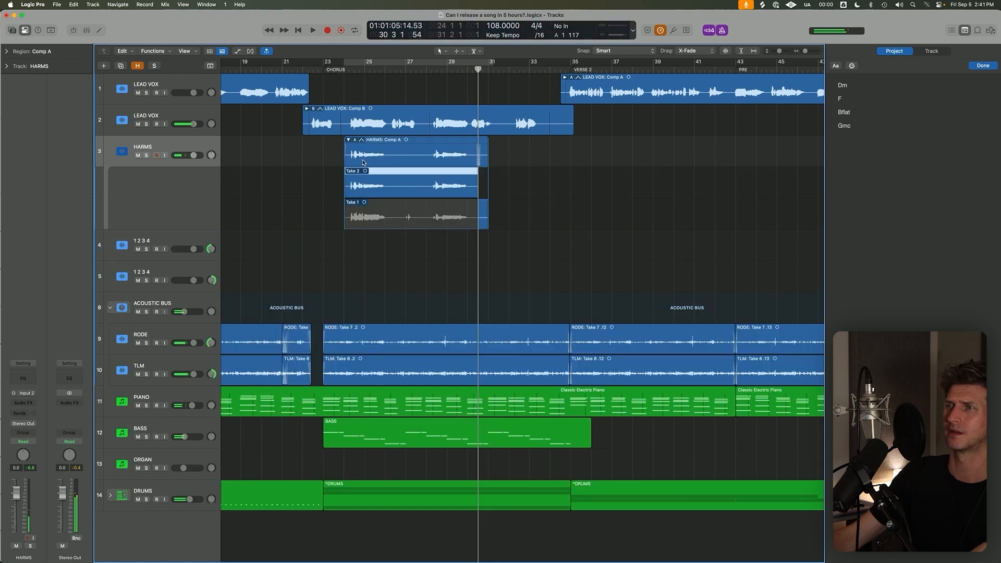
Unpack the HARMS take folder onto separate tracks without the comp track, panning the two takes to -64 and +63.
{"action": "left_click", "coordinate": [357, 140]}
{"action": "left_click", "coordinate": [344, 197]}
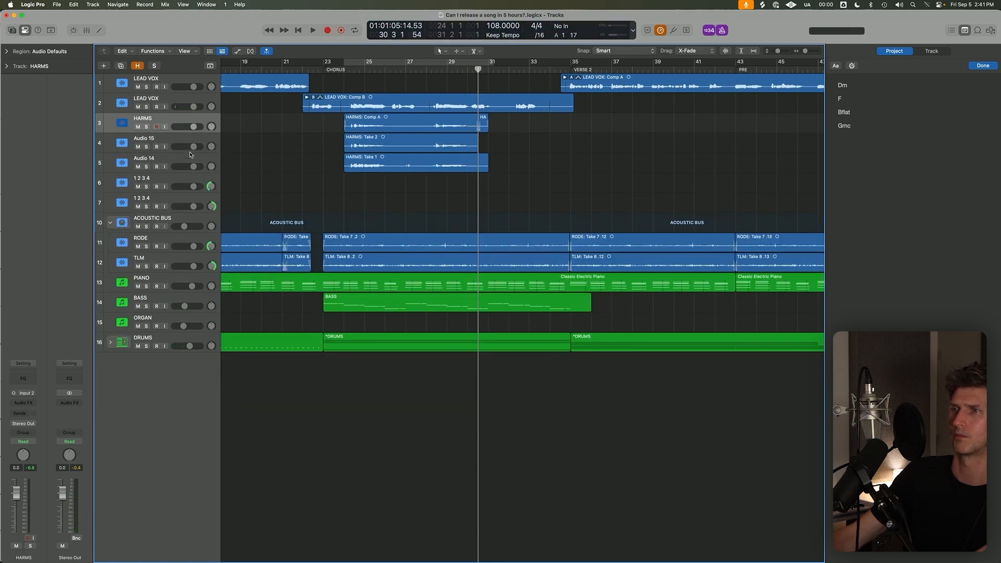
{"action": "key", "text": "super+BackSpace"}
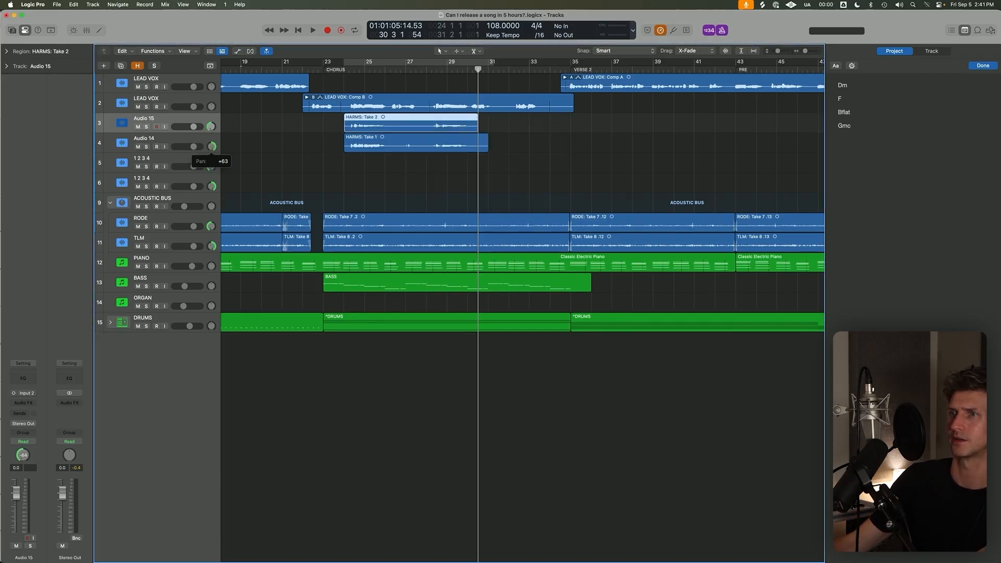
Solo the second LEAD VOX and both harmony tracks, and lower both harmonies to about -8.2 dB while playing from bar 24.
{"action": "left_click_drag", "start_coordinate": [146, 106], "coordinate": [146, 146]}
{"action": "key", "text": "shift+Return"}
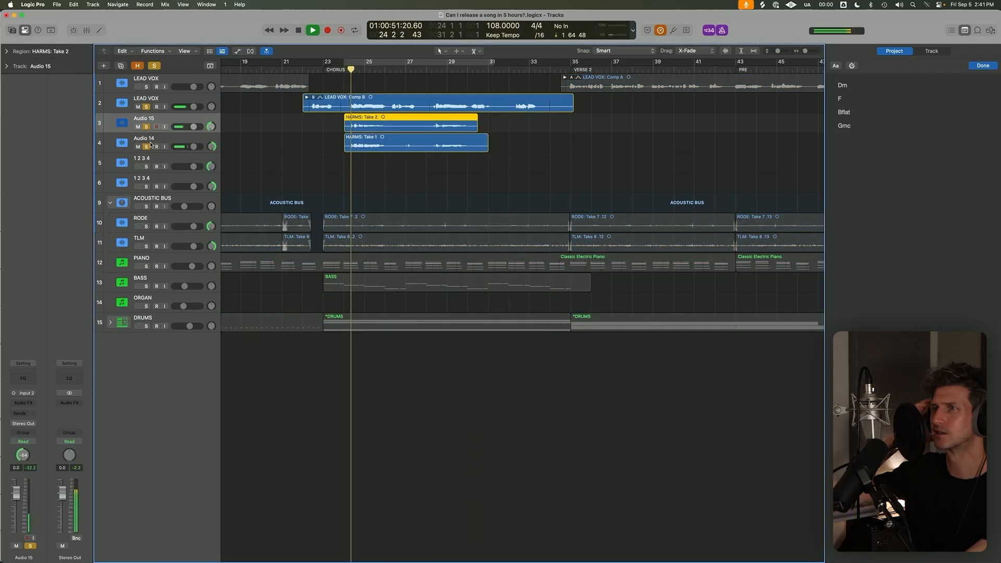
{"action": "left_click", "coordinate": [158, 140], "text": "shift"}
{"action": "left_click_drag", "start_coordinate": [193, 127], "coordinate": [185, 127]}
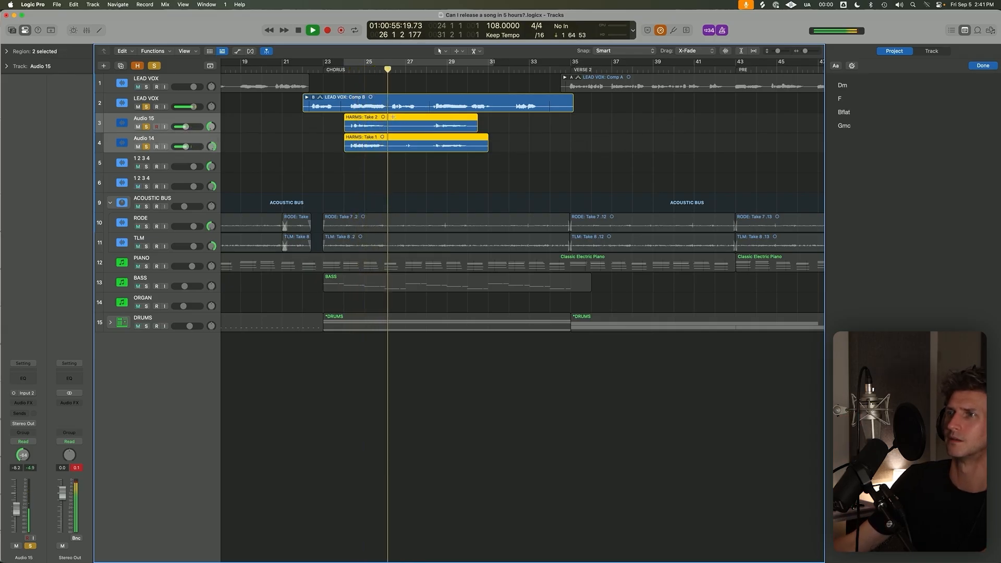
Delete the silent section between about bars 26 and 28 and the tail after bar 30 from both harmony takes.
{"action": "left_click_drag", "start_coordinate": [390, 124], "coordinate": [430, 152]}
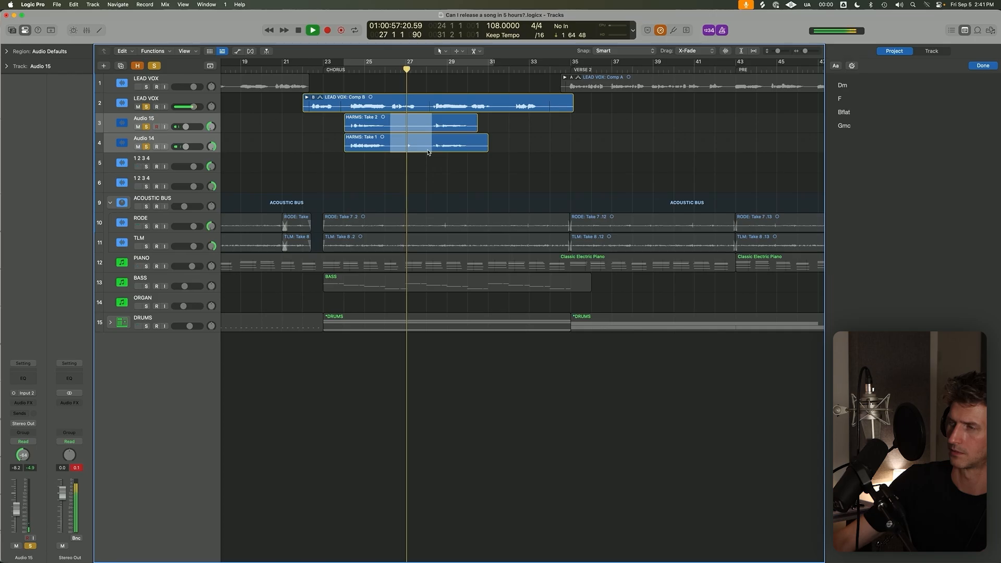
{"action": "key", "text": "Delete"}
{"action": "left_click_drag", "start_coordinate": [473, 119], "coordinate": [534, 160]}
{"action": "key", "text": "Delete"}
Lower both harmony tracks to -12.4 dB and play the chorus from bar 24.
{"action": "scroll", "coordinate": [534, 159], "scroll_direction": "down", "scroll_amount": 5}
{"action": "left_click_drag", "start_coordinate": [186, 127], "coordinate": [183, 127]}
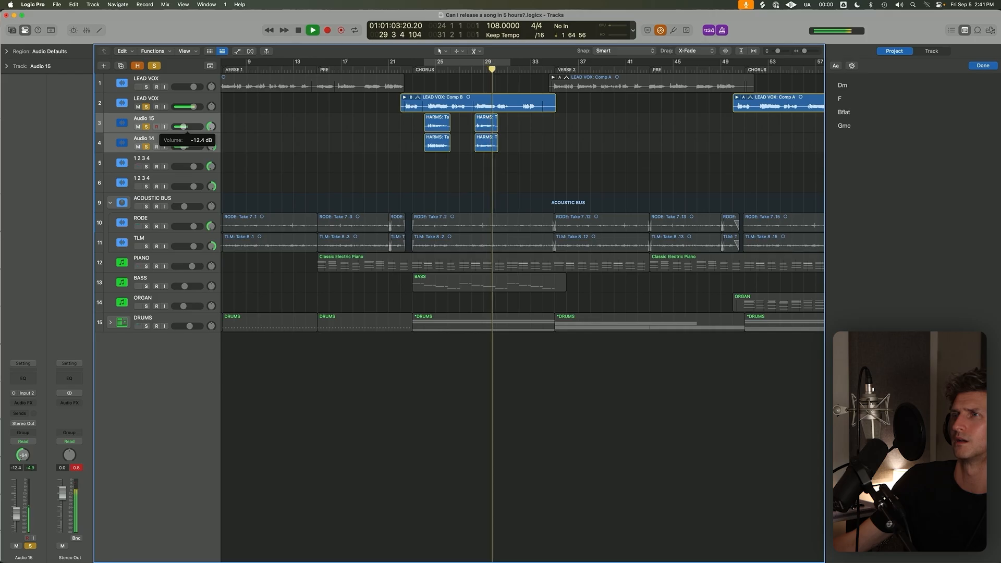
{"action": "left_click", "coordinate": [426, 68]}
{"action": "key", "text": "space"}
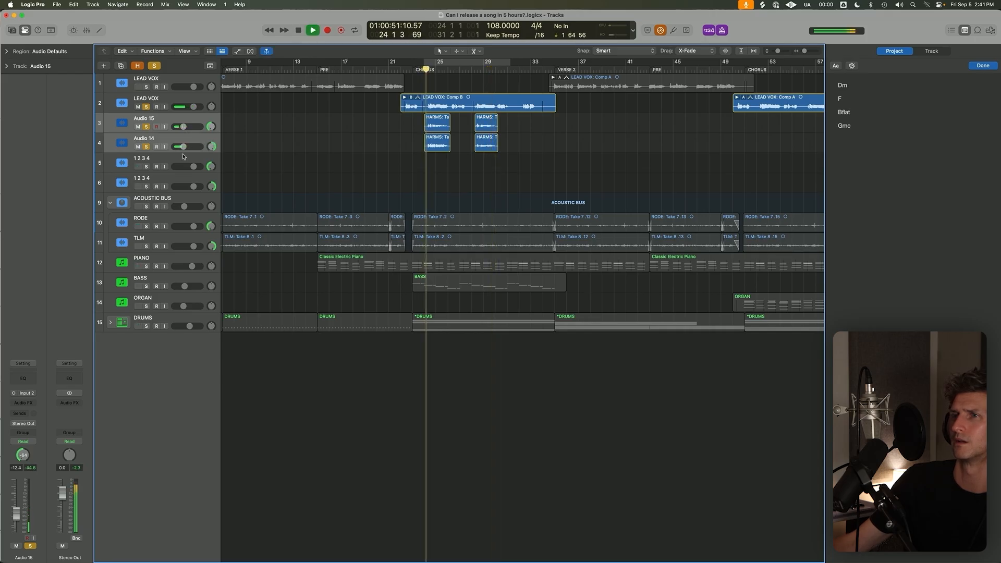
Duplicate the harmony track below Audio 14, set the new track's volume to 0.0 dB, and play from bar 24.
{"action": "key", "text": "super+d"}
{"action": "left_click", "coordinate": [192, 158]}
{"action": "left_click_drag", "start_coordinate": [192, 139], "coordinate": [192, 170]}
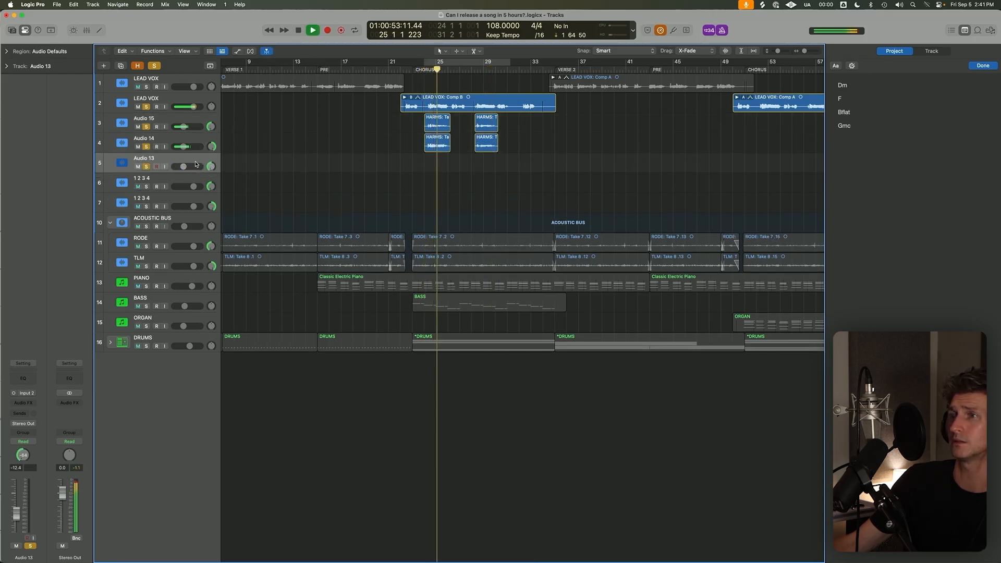
{"action": "left_click", "coordinate": [424, 68]}
{"action": "key", "text": "space"}
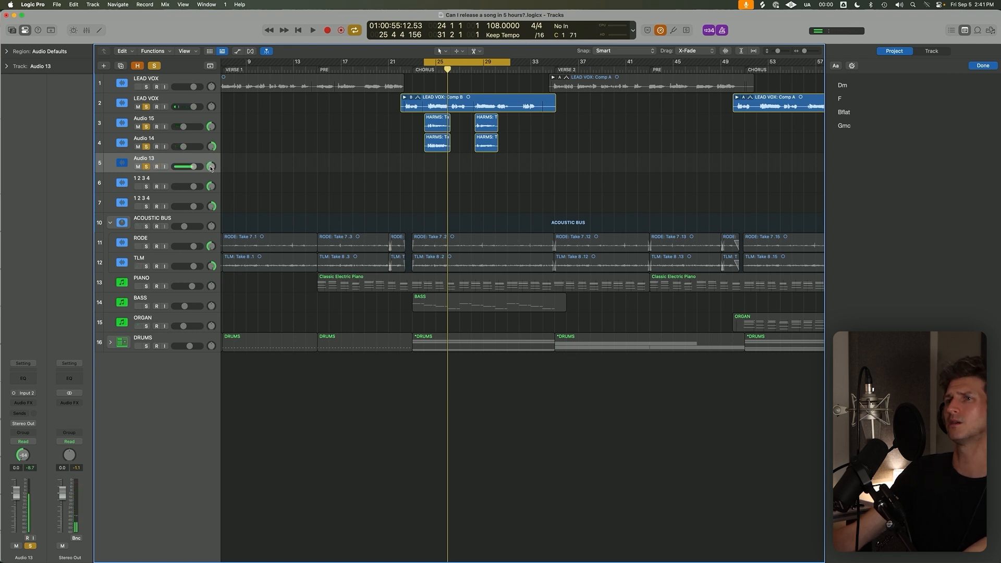
Clear all solos and record another harmony on Audio 13 from bar 24 to about bar 30.
{"action": "left_click", "coordinate": [154, 66]}
{"action": "key", "text": "r"}
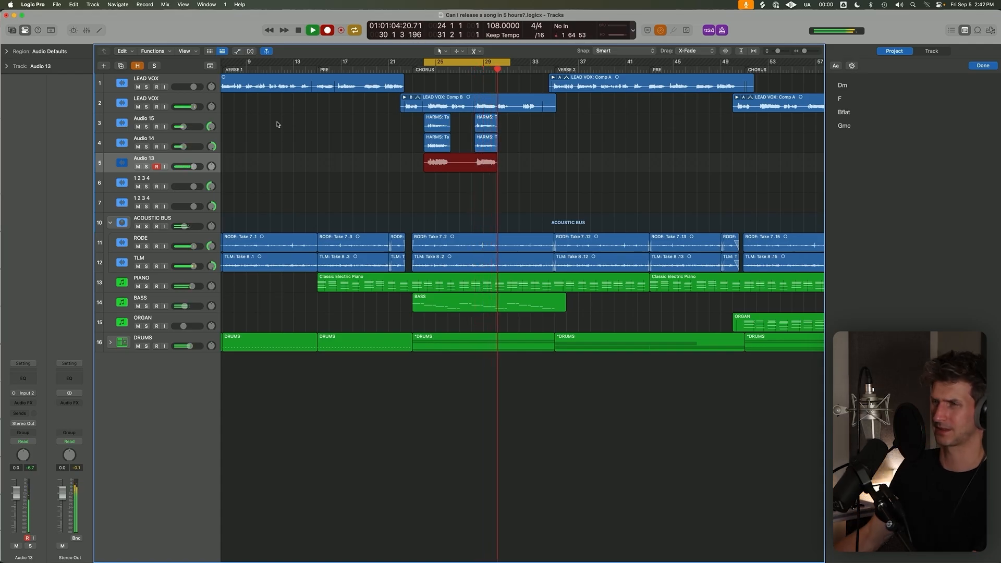
{"action": "key", "text": "space"}
Play back the Audio 13 harmony from bar 24 to about bar 26 alongside the other vocals.
{"action": "left_click", "coordinate": [424, 70]}
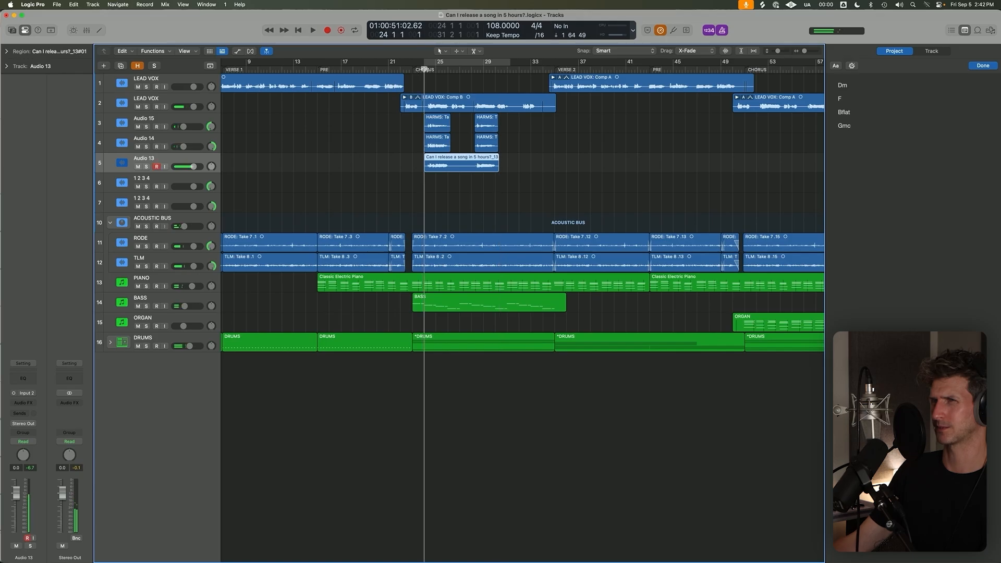
{"action": "key", "text": "space"}
{"action": "scroll", "coordinate": [452, 177], "scroll_direction": "up", "scroll_amount": 5}
{"action": "left_click", "coordinate": [382, 232]}
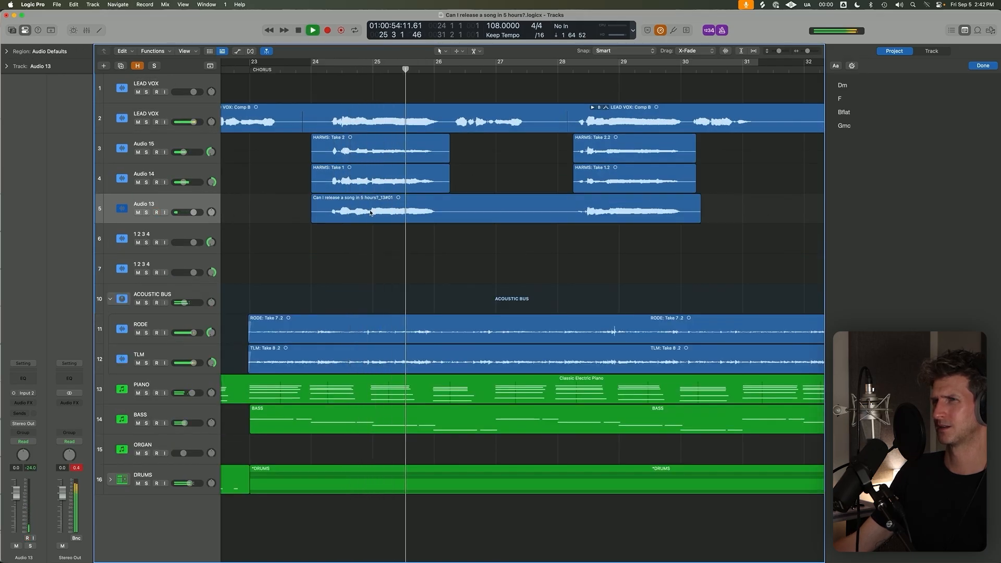
{"action": "key", "text": "space"}
Delete the recorded region on Audio 13 together with its audio file from disk.
{"action": "left_click", "coordinate": [371, 213]}
{"action": "left_click", "coordinate": [349, 230]}
{"action": "left_click", "coordinate": [355, 217]}
{"action": "key", "text": "Delete"}
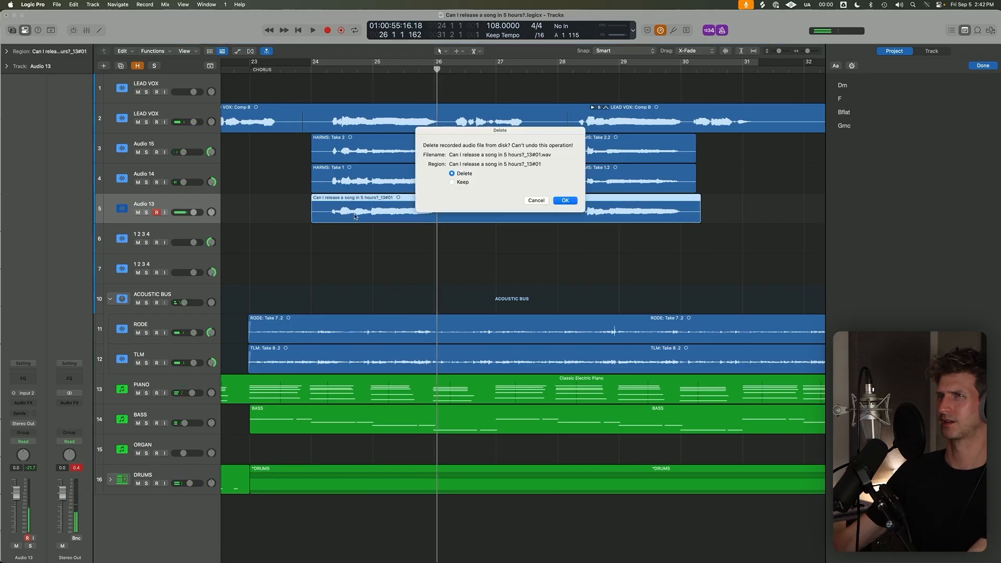
{"action": "key", "text": "Return"}
Play the chorus repeatedly from bar 24 to work out the next harmony part, leaving cycle turned off.
{"action": "key", "text": "c"}
{"action": "key", "text": "space"}
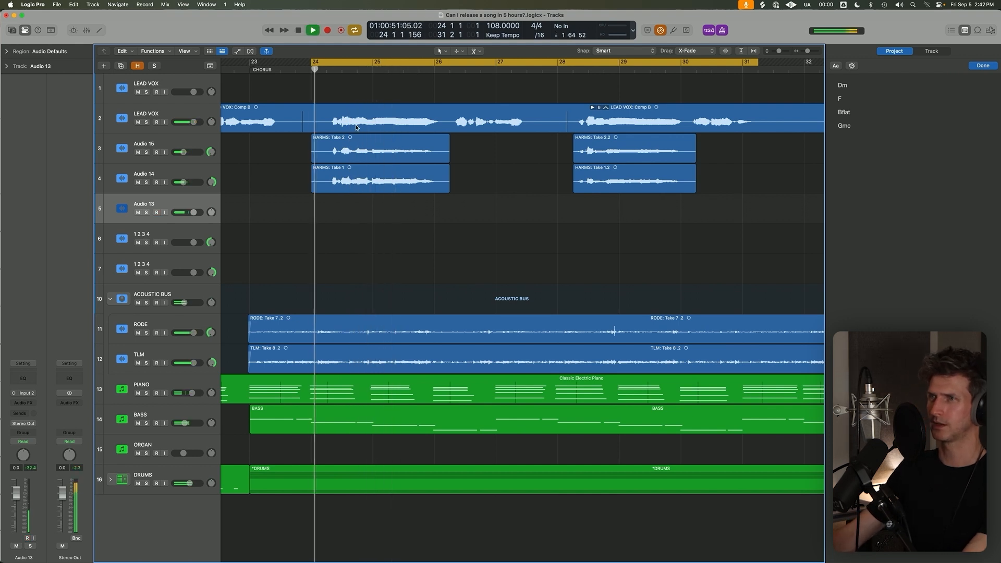
{"action": "scroll", "coordinate": [356, 128], "scroll_direction": "down", "scroll_amount": 5}
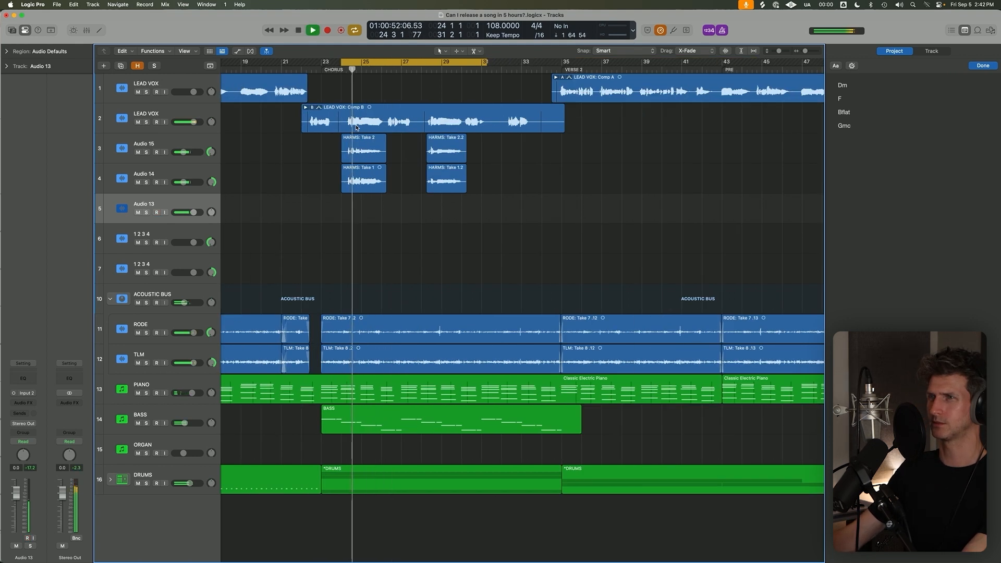
{"action": "key", "text": "c"}
{"action": "scroll", "coordinate": [357, 128], "scroll_direction": "down", "scroll_amount": 3}
{"action": "scroll", "coordinate": [357, 128], "scroll_direction": "down", "scroll_amount": 2}
{"action": "key", "text": "space"}
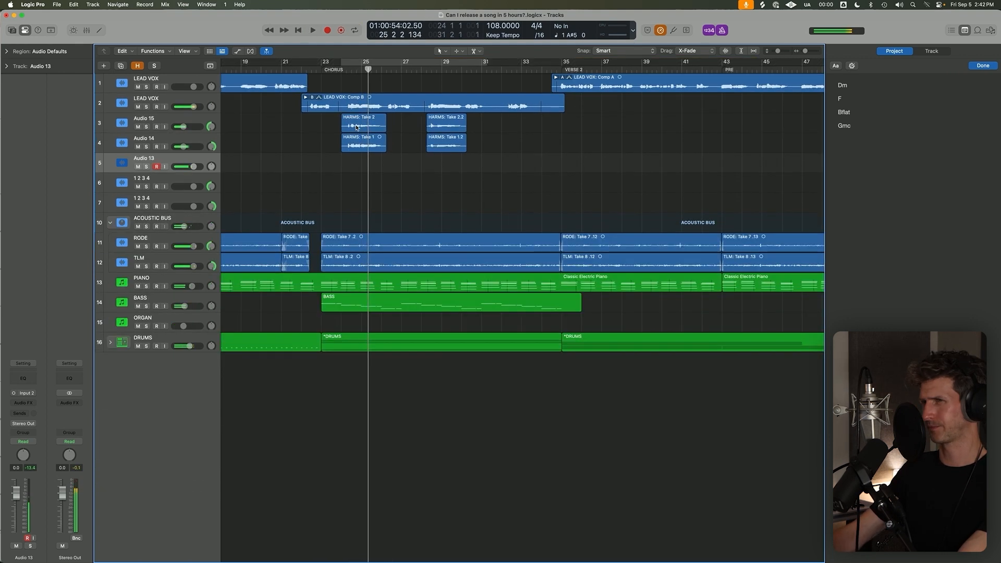
{"action": "key", "text": "space"}
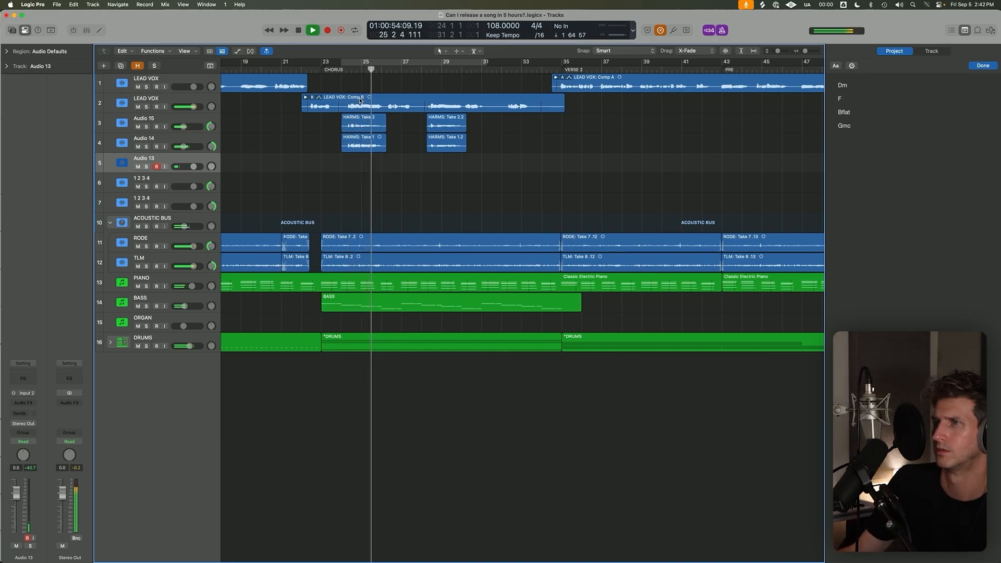
{"action": "key", "text": "space"}
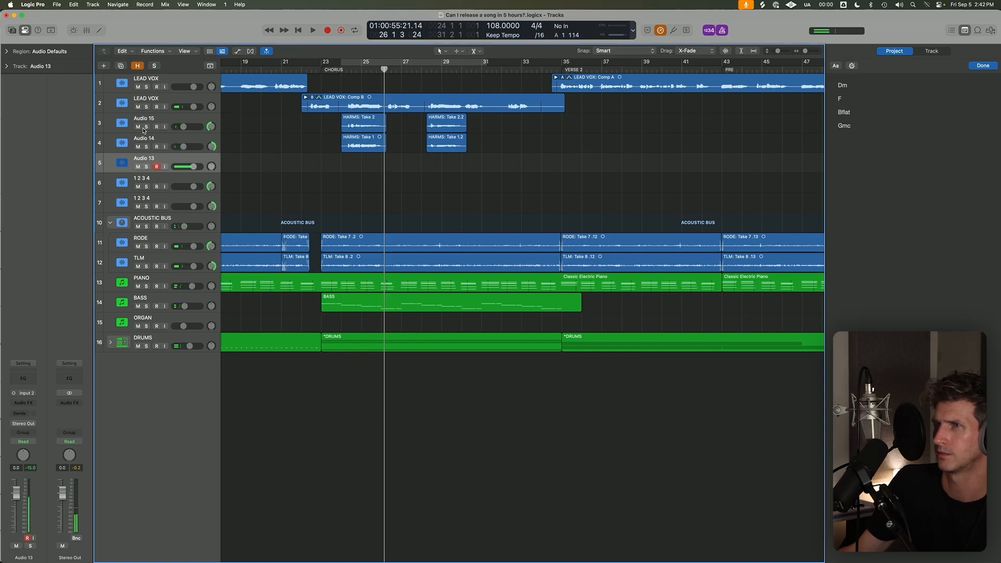
Audition the chorus from bar 24 with Audio 15 and Audio 14 temporarily muted.
{"action": "left_click_drag", "start_coordinate": [142, 128], "coordinate": [143, 141]}
{"action": "key", "text": "space"}
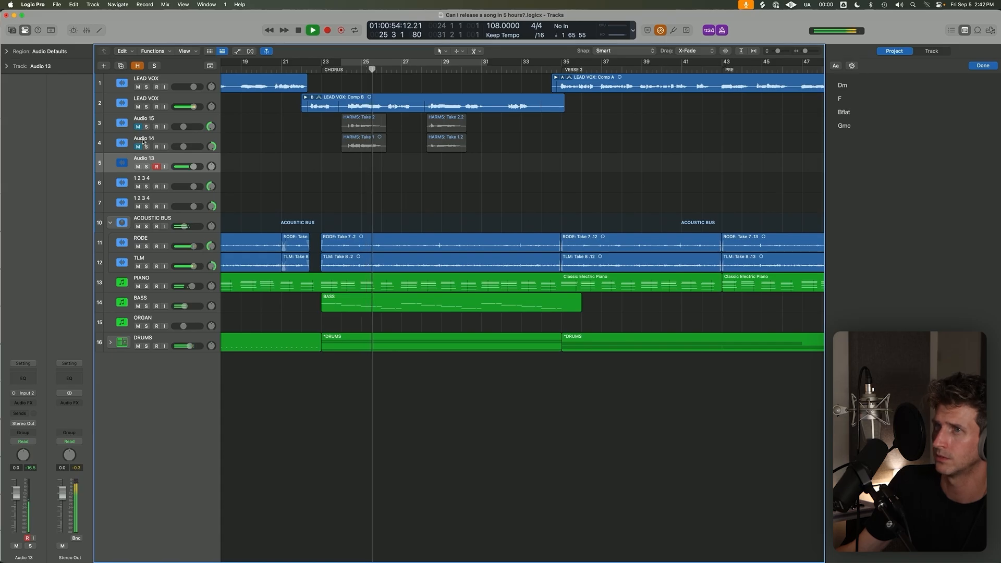
{"action": "key", "text": "space"}
{"action": "key", "text": "space"}
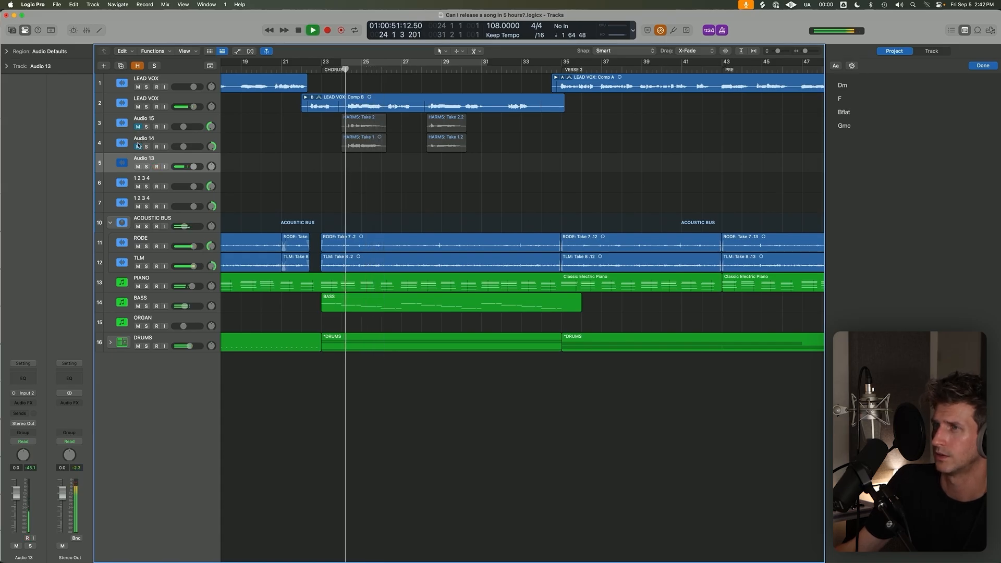
{"action": "key", "text": "space"}
{"action": "left_click_drag", "start_coordinate": [139, 128], "coordinate": [141, 145]}
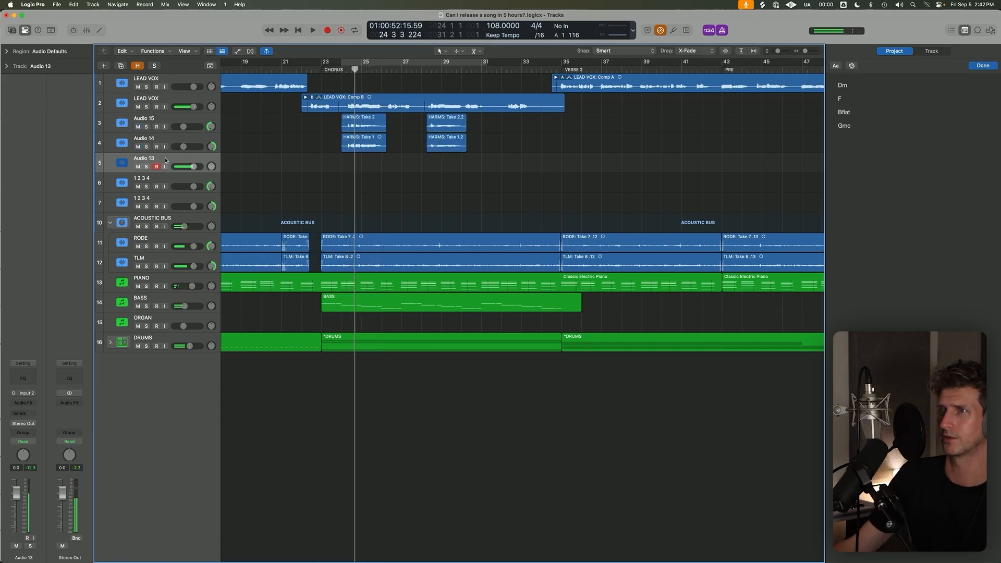
Record two harmony takes on Audio 13 from bar 24 to about bar 30 and unpack them onto separate tracks.
{"action": "key", "text": "r"}
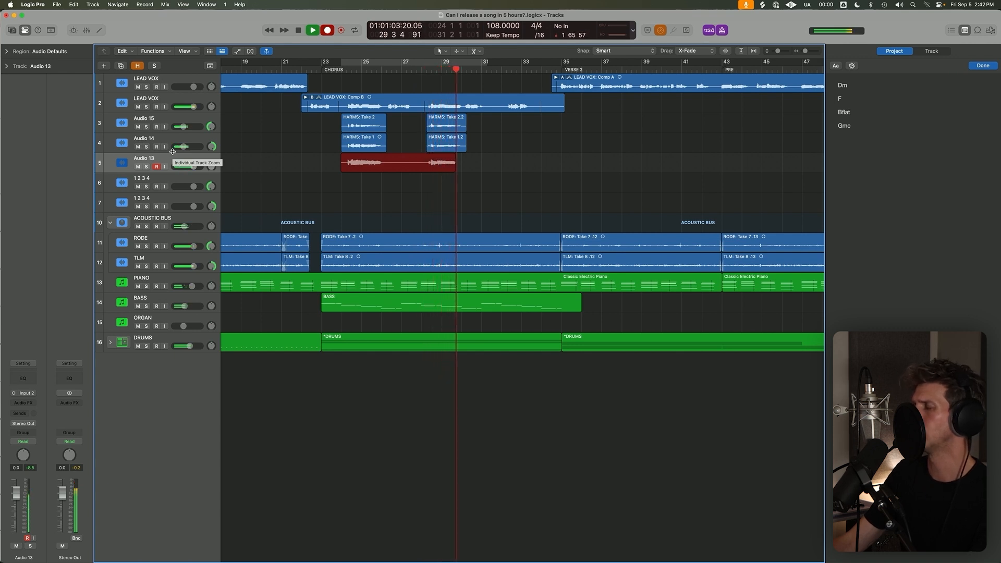
{"action": "key", "text": "space"}
{"action": "key", "text": "c"}
{"action": "key", "text": "space"}
{"action": "key", "text": "r"}
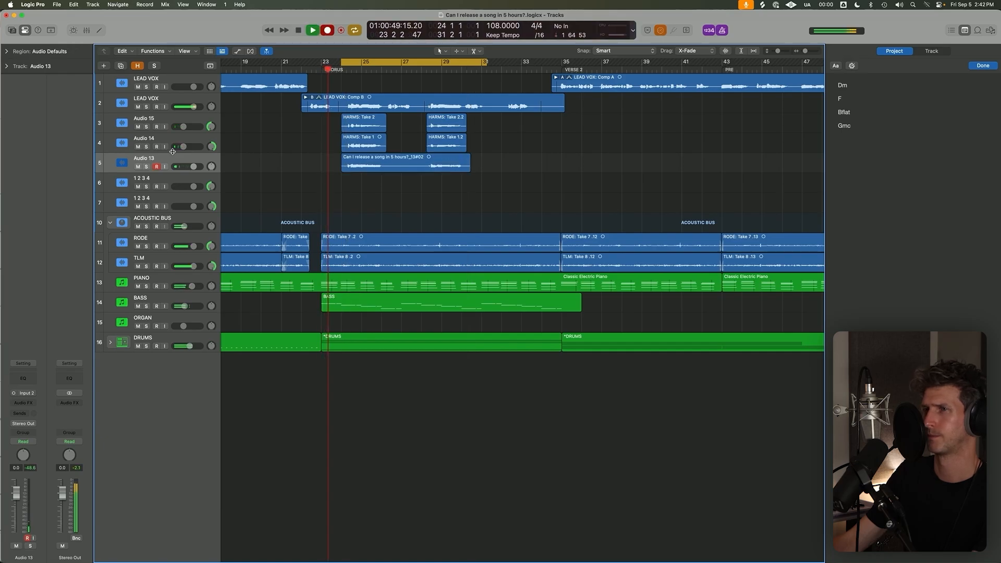
Mute the four harmony tracks and lower the second LEAD VOX to -2.3 dB while playing the chorus.
{"action": "left_click_drag", "start_coordinate": [137, 127], "coordinate": [138, 186]}
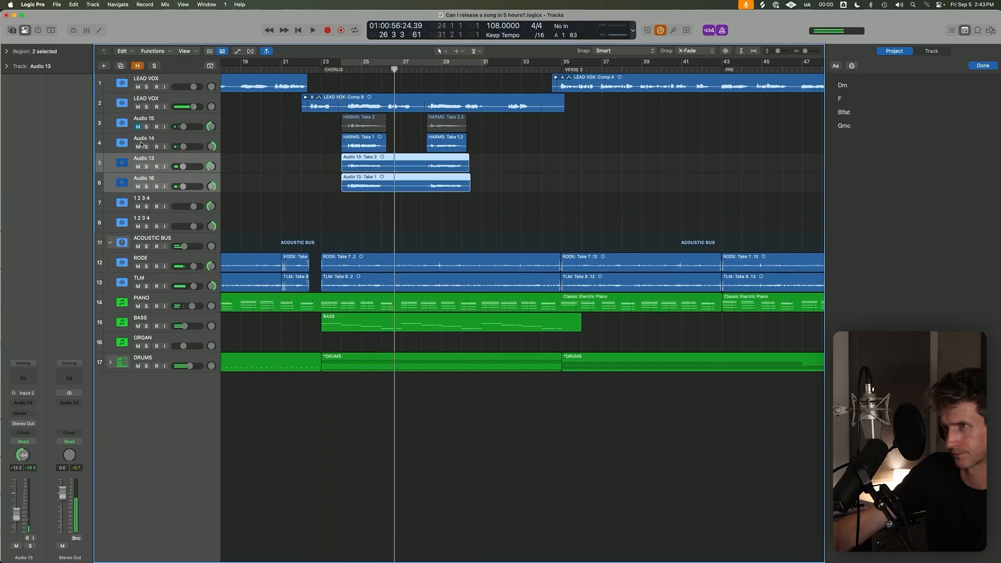
{"action": "key", "text": "space"}
{"action": "left_click", "coordinate": [235, 108]}
{"action": "left_click_drag", "start_coordinate": [194, 106], "coordinate": [191, 106]}
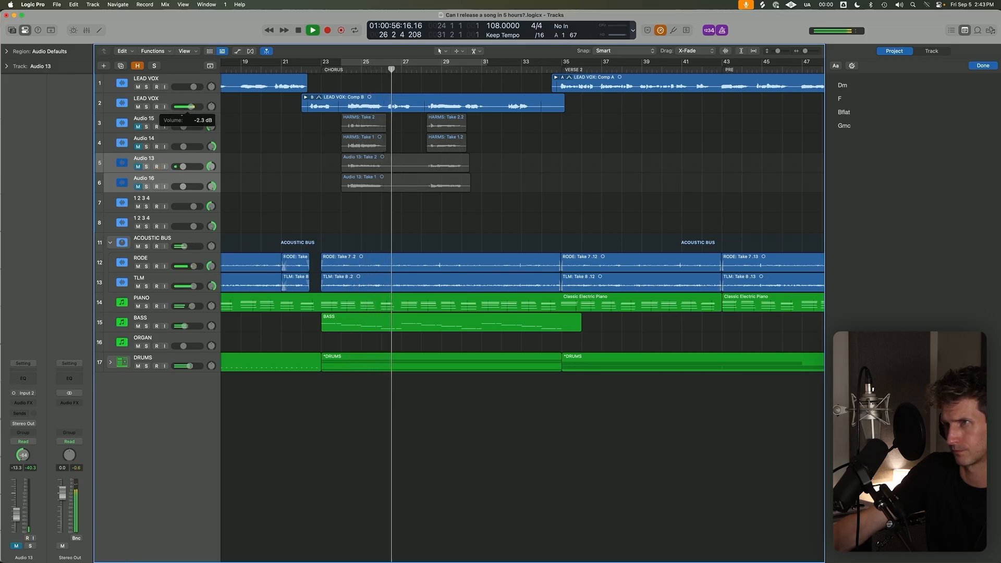
{"action": "key", "text": "space"}
Set Audio 13's volume to -13.2 dB and compare the levels of the other harmony tracks.
{"action": "left_click", "coordinate": [341, 106]}
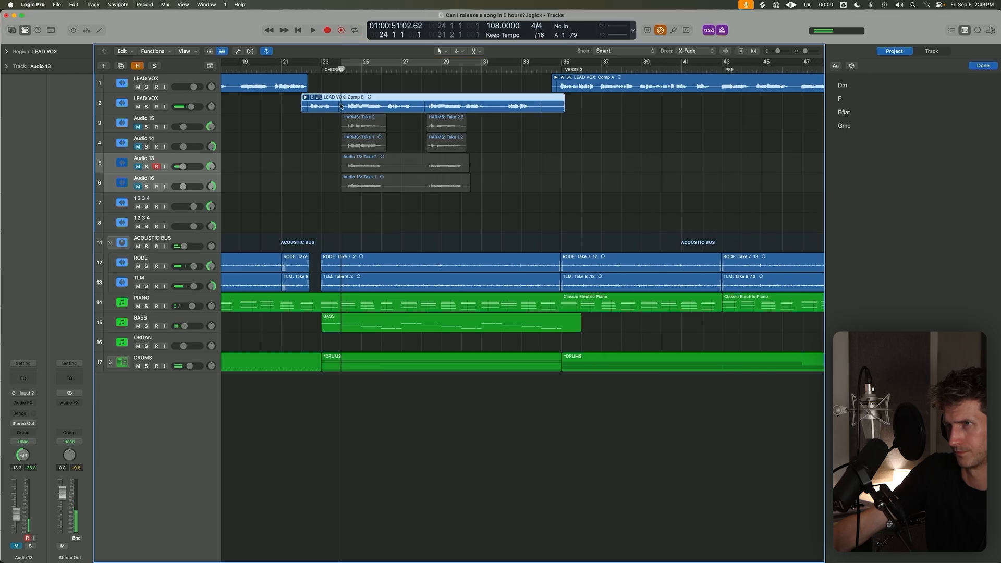
{"action": "scroll", "coordinate": [308, 99], "scroll_direction": "down", "scroll_amount": 8}
{"action": "scroll", "coordinate": [313, 110], "scroll_direction": "up", "scroll_amount": 3}
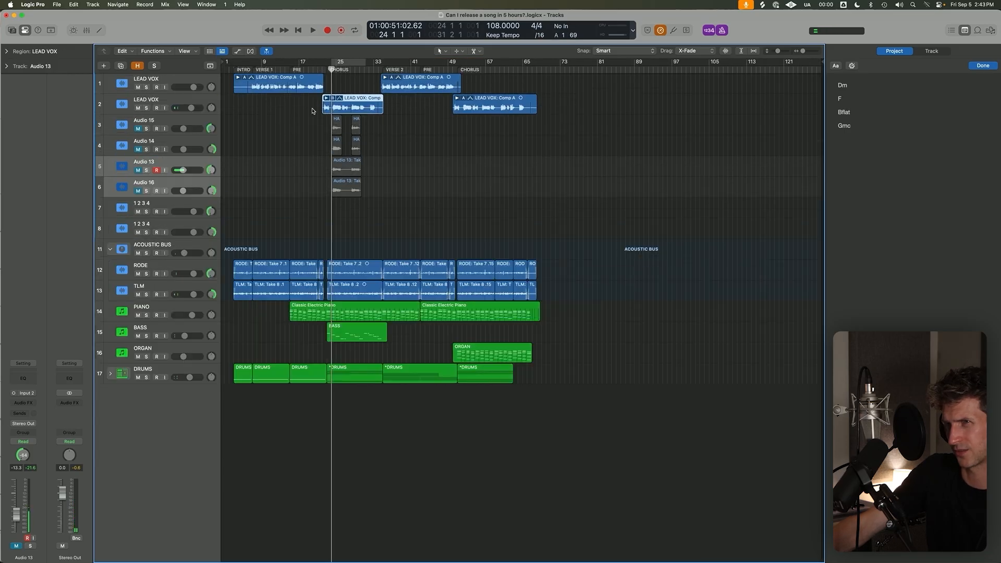
{"action": "left_click_drag", "start_coordinate": [182, 170], "coordinate": [180, 170]}
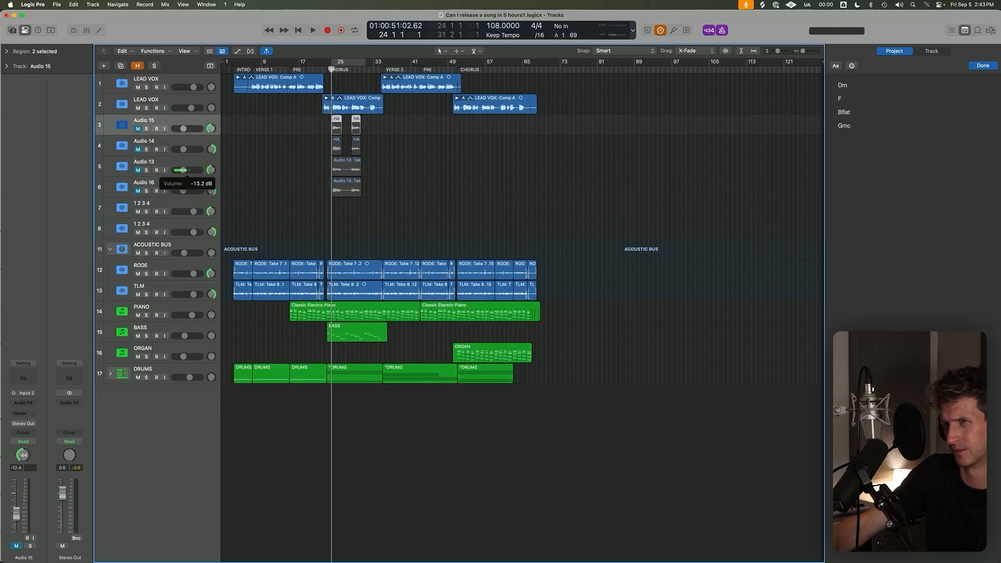
{"action": "left_click", "coordinate": [179, 155]}
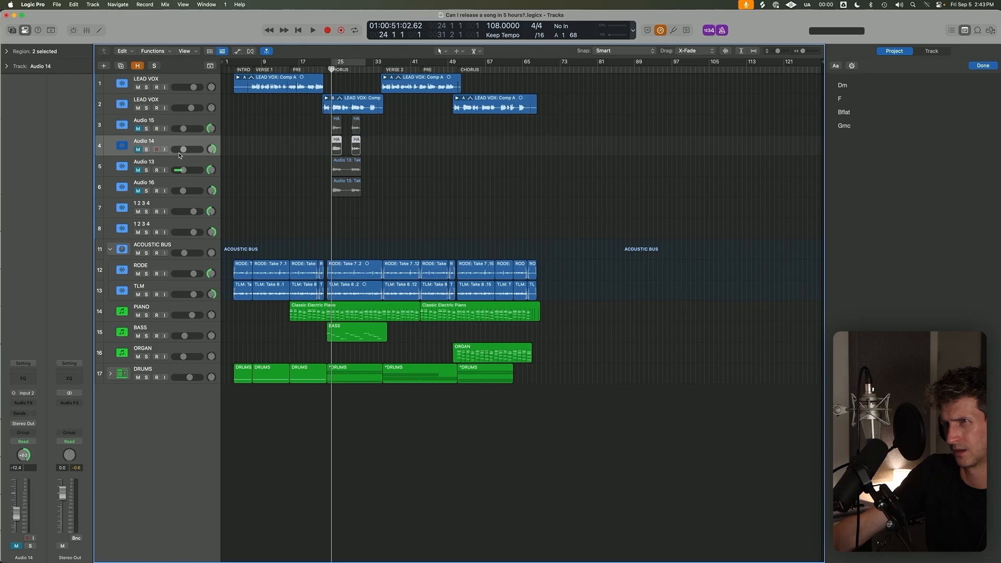
{"action": "left_click", "coordinate": [190, 120]}
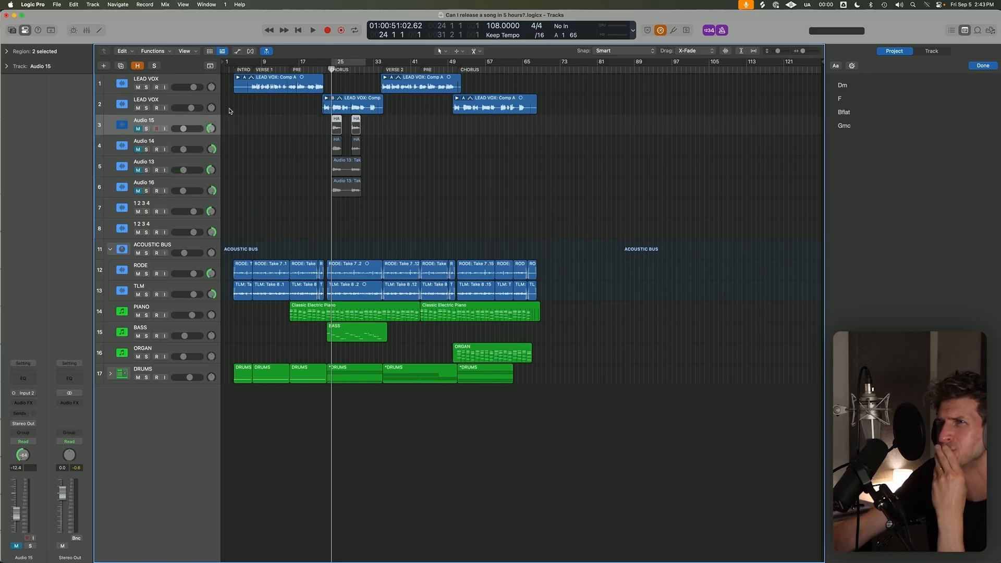
Set the cycle range from bar 3 to bar 78 with cycle off, and move the playhead to bar 22.
{"action": "left_click", "coordinate": [344, 104]}
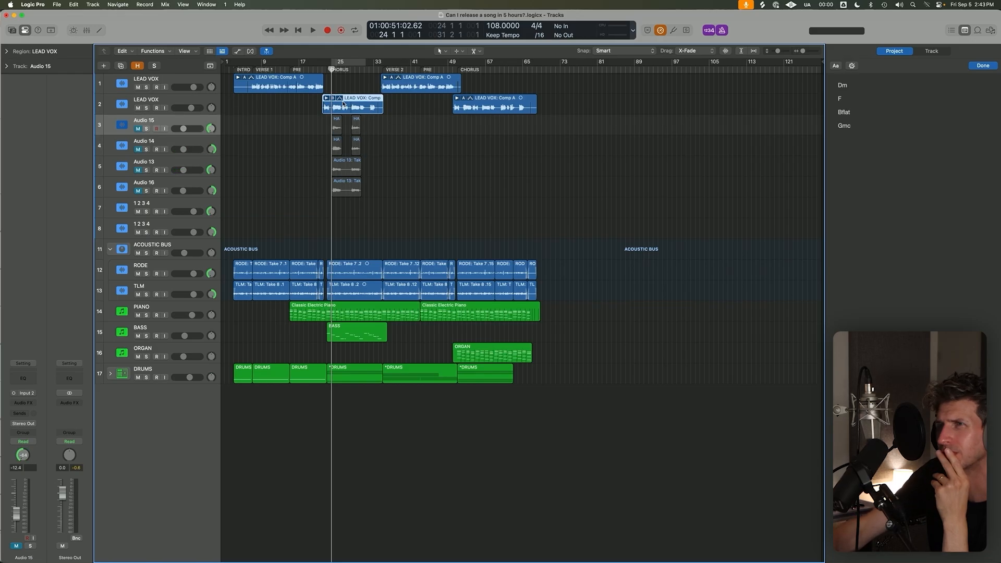
{"action": "left_click", "coordinate": [251, 70]}
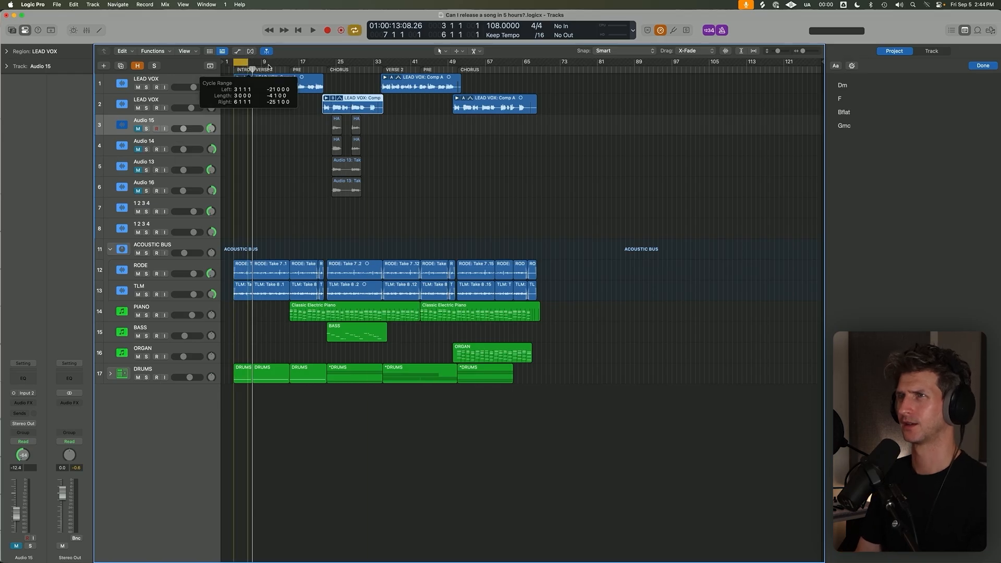
{"action": "left_click", "coordinate": [264, 81]}
{"action": "left_click_drag", "start_coordinate": [370, 70], "coordinate": [322, 69]}
{"action": "left_click", "coordinate": [348, 105]}
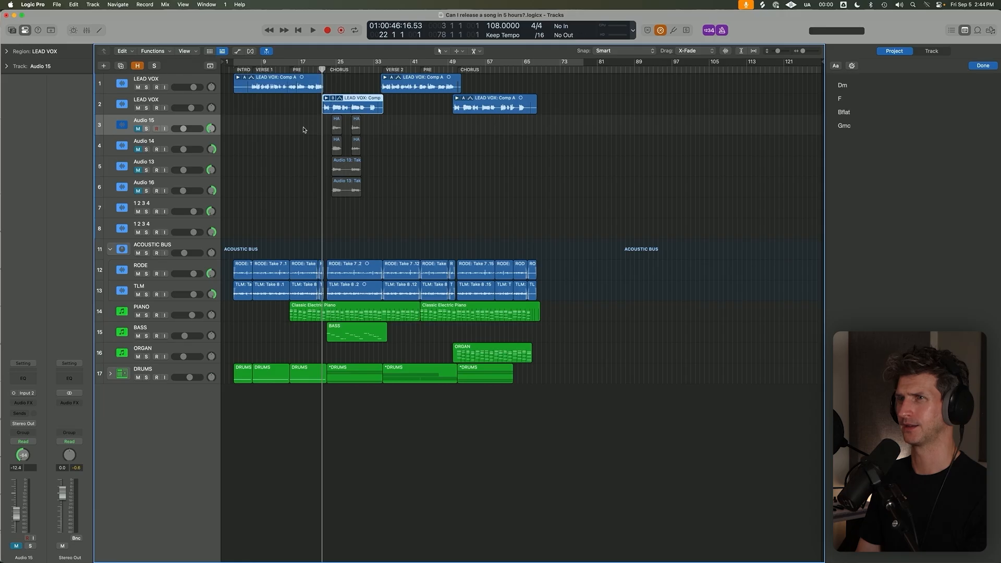
Unmute the four harmony tracks from Audio 15 to Audio 16 and delete them with all their regions.
{"action": "left_click_drag", "start_coordinate": [139, 137], "coordinate": [139, 191]}
{"action": "left_click", "coordinate": [167, 183]}
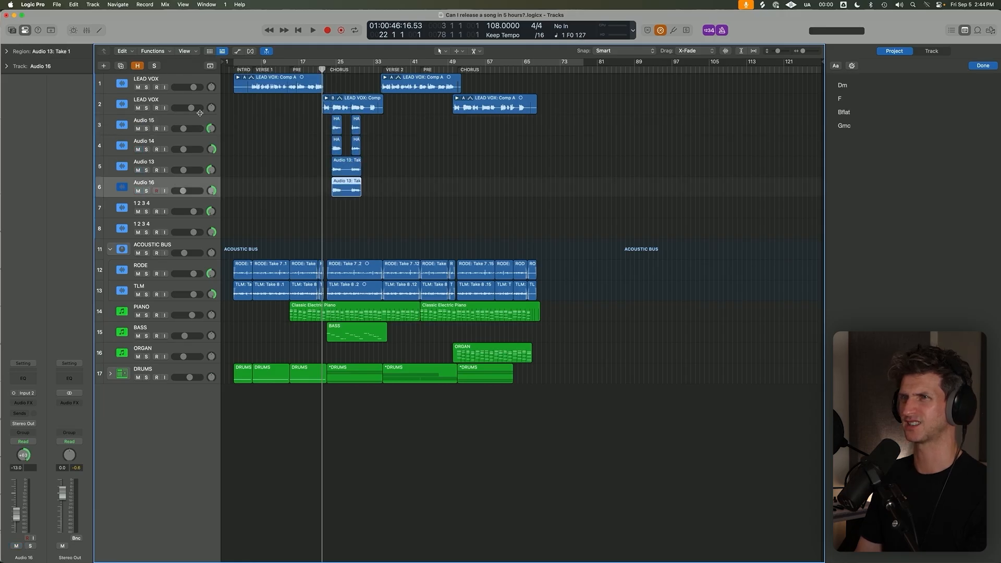
{"action": "left_click", "coordinate": [200, 126], "text": "shift"}
{"action": "key", "text": "super+BackSpace"}
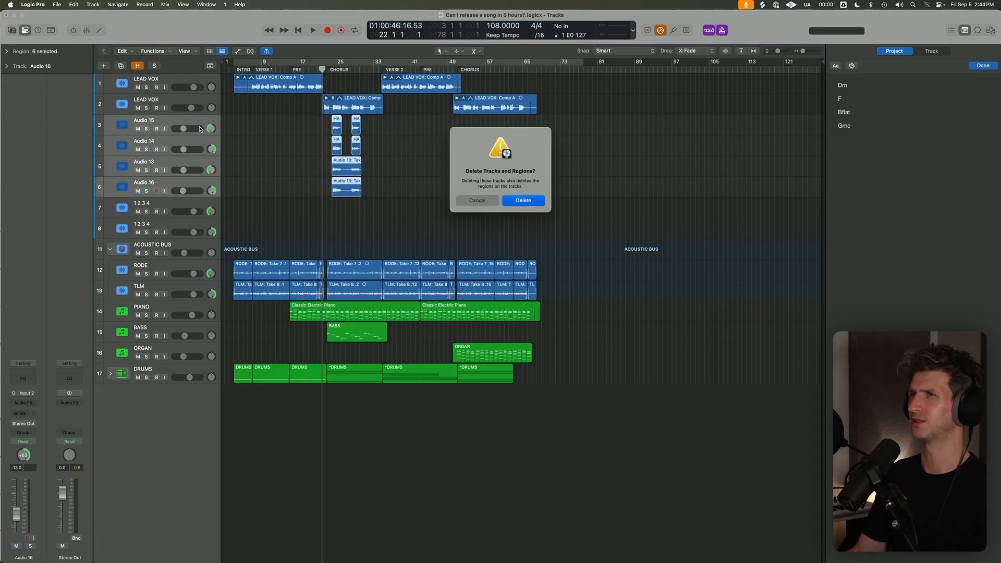
{"action": "key", "text": "Return"}
Delete both empty "1 2 3 4" tracks.
{"action": "left_click", "coordinate": [179, 142]}
{"action": "left_click", "coordinate": [182, 122], "text": "shift"}
{"action": "key", "text": "super+BackSpace"}
{"action": "key", "text": "Return"}
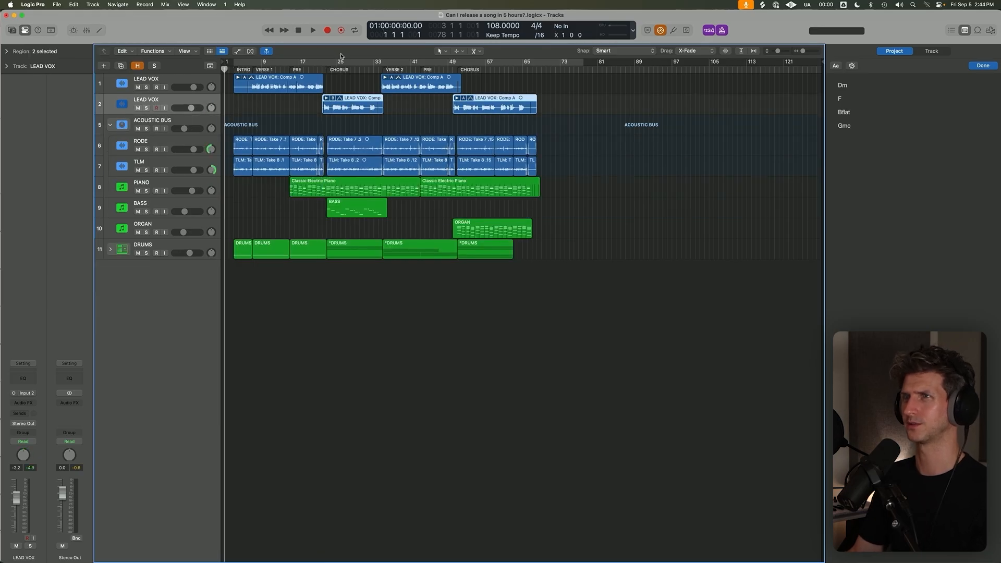
Mute both LEAD VOX tracks and play the first chorus from about bar 23 without vocals.
{"action": "left_click", "coordinate": [252, 65]}
{"action": "left_click", "coordinate": [138, 88]}
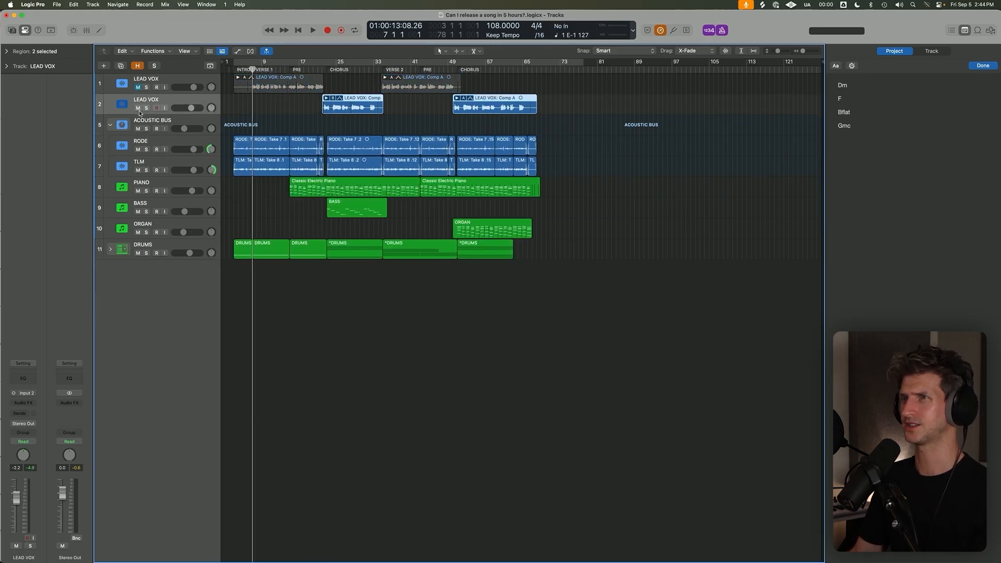
{"action": "left_click", "coordinate": [138, 108]}
{"action": "left_click", "coordinate": [328, 73]}
{"action": "key", "text": "space"}
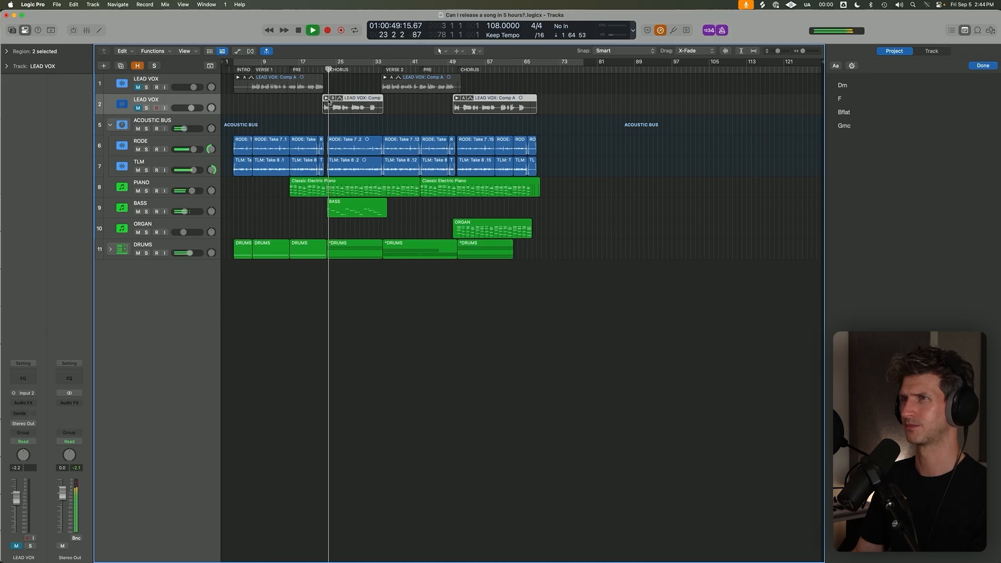
{"action": "left_click", "coordinate": [323, 114]}
{"action": "left_click", "coordinate": [327, 68]}
{"action": "key", "text": "space"}
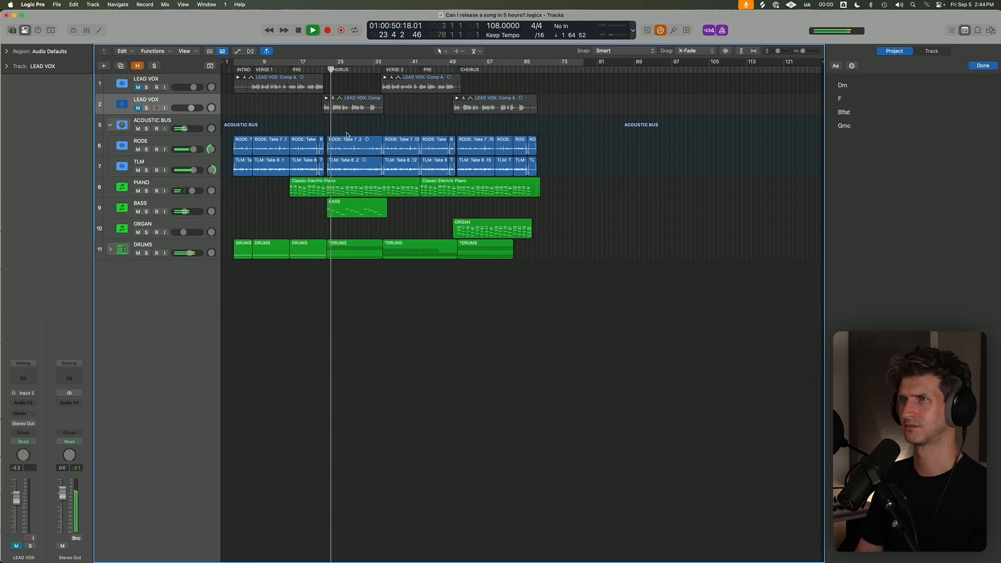
{"action": "key", "text": "space"}
Unmute and solo the second LEAD VOX track, play its chorus start, and leave cycle off.
{"action": "left_click", "coordinate": [138, 108]}
{"action": "left_click", "coordinate": [146, 108]}
{"action": "key", "text": "space"}
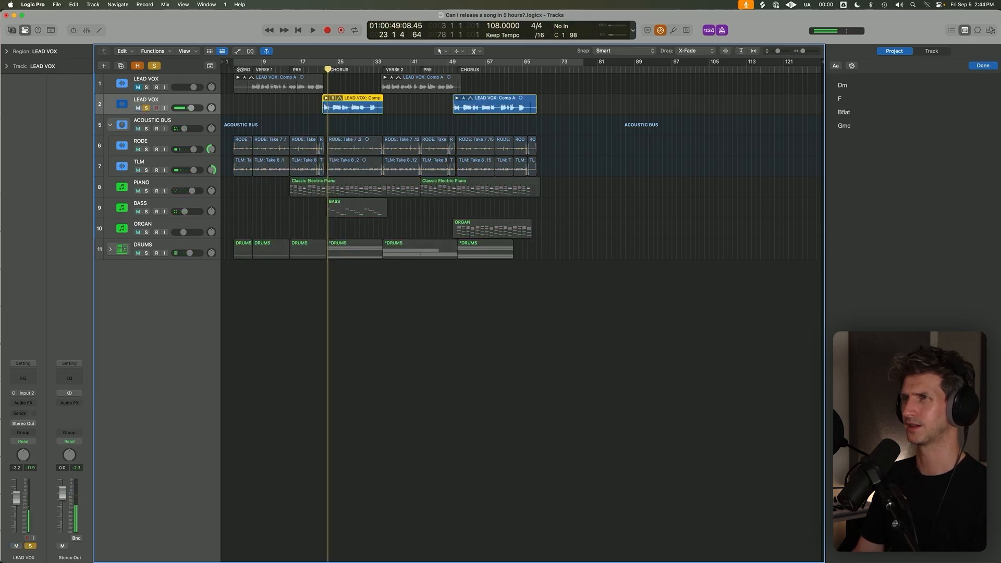
{"action": "key", "text": "c"}
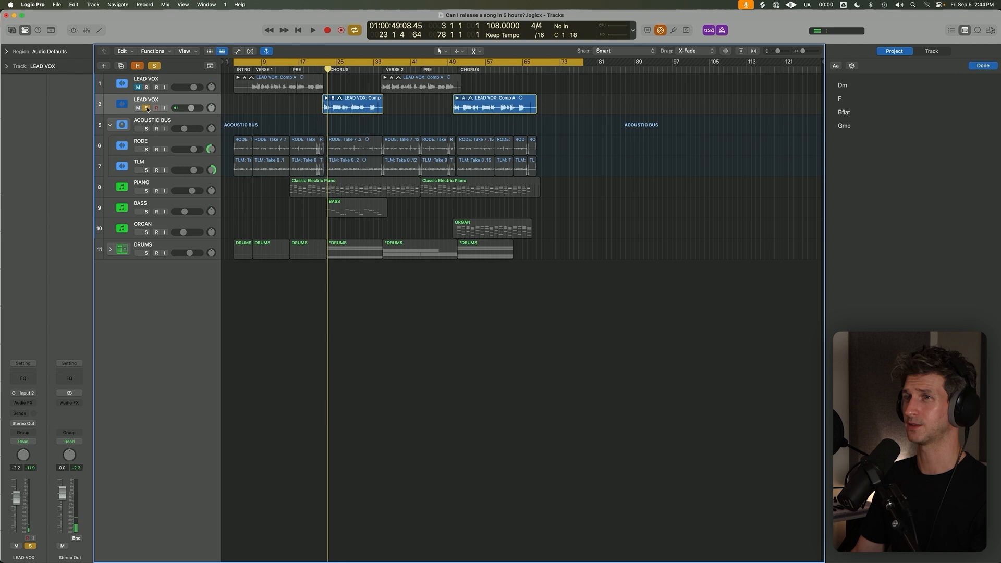
{"action": "left_click", "coordinate": [146, 108]}
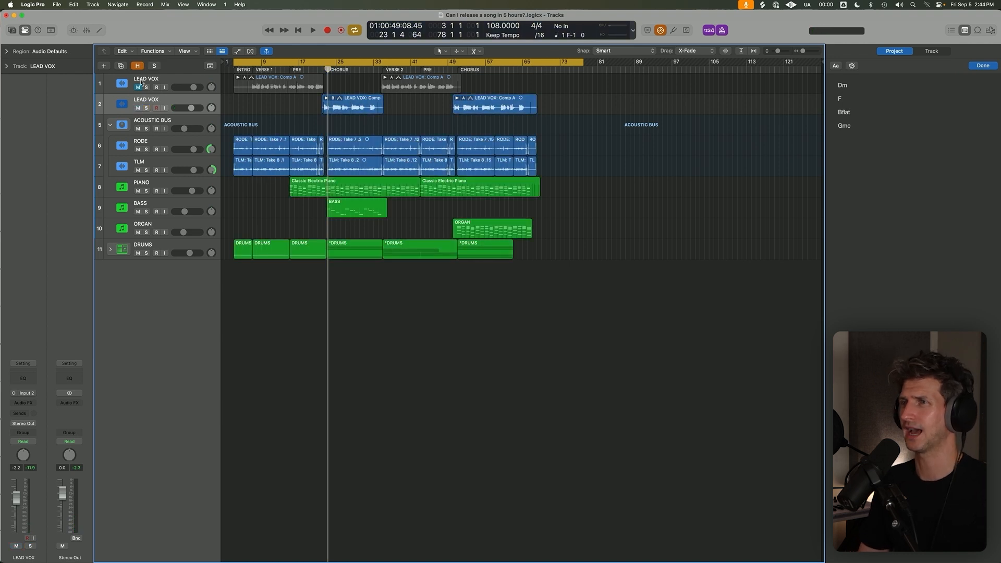
{"action": "left_click", "coordinate": [146, 108]}
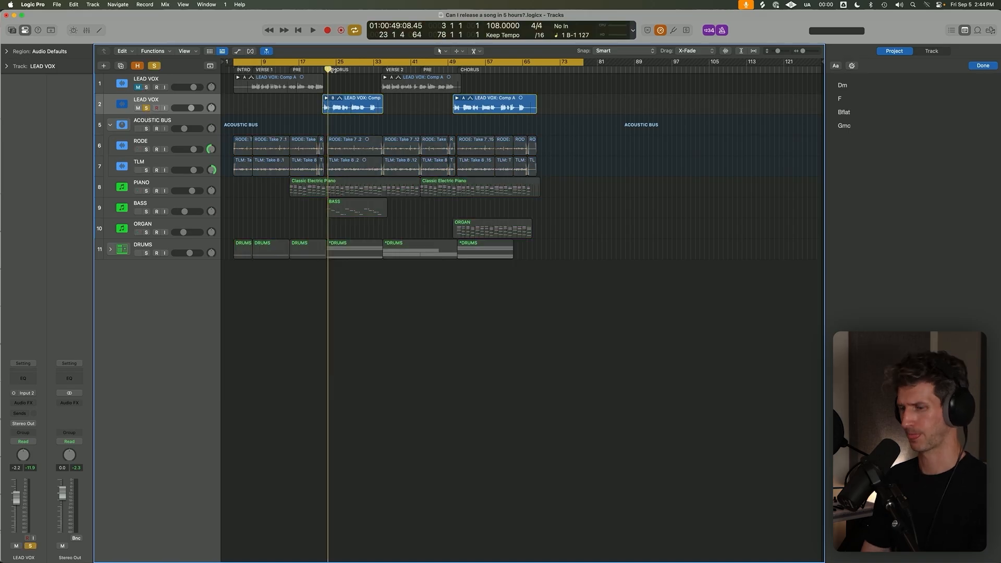
{"action": "key", "text": "c"}
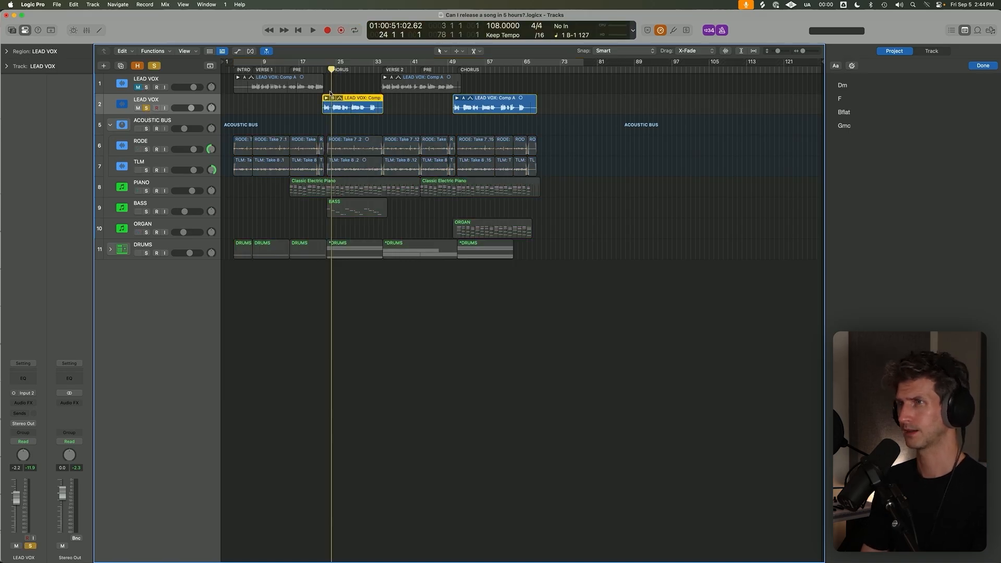
Expand the first chorus take folder on the second LEAD VOX track and play from about bar 24 with cycle off.
{"action": "left_click", "coordinate": [327, 98]}
{"action": "key", "text": "c"}
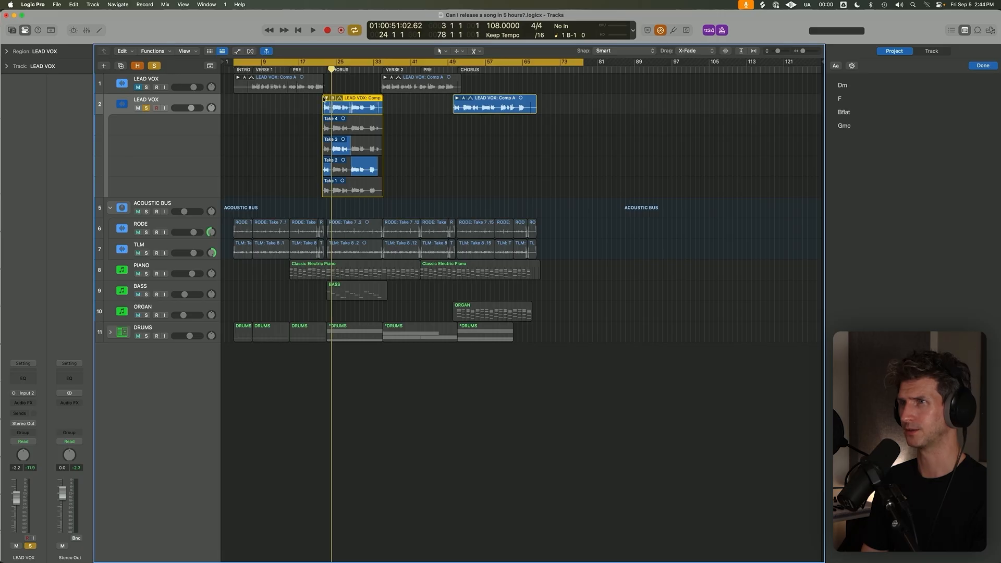
{"action": "left_click", "coordinate": [323, 99]}
{"action": "key", "text": "c"}
{"action": "left_click", "coordinate": [327, 98]}
{"action": "key", "text": "space"}
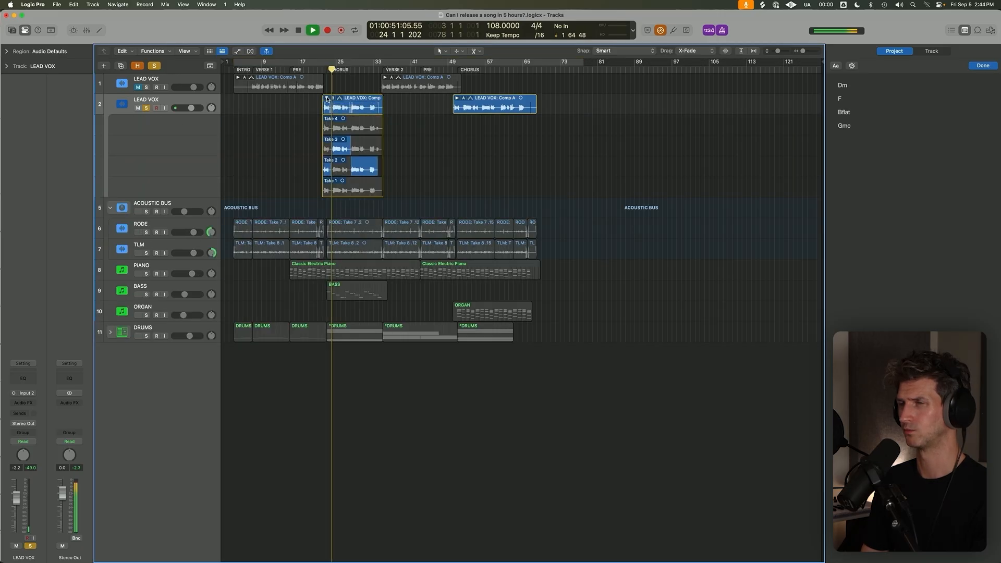
Set the cycle range from bar 22 to bar 46, and solo the ACOUSTIC BUS with its stack collapsed.
{"action": "scroll", "coordinate": [327, 98], "scroll_direction": "up", "scroll_amount": 3}
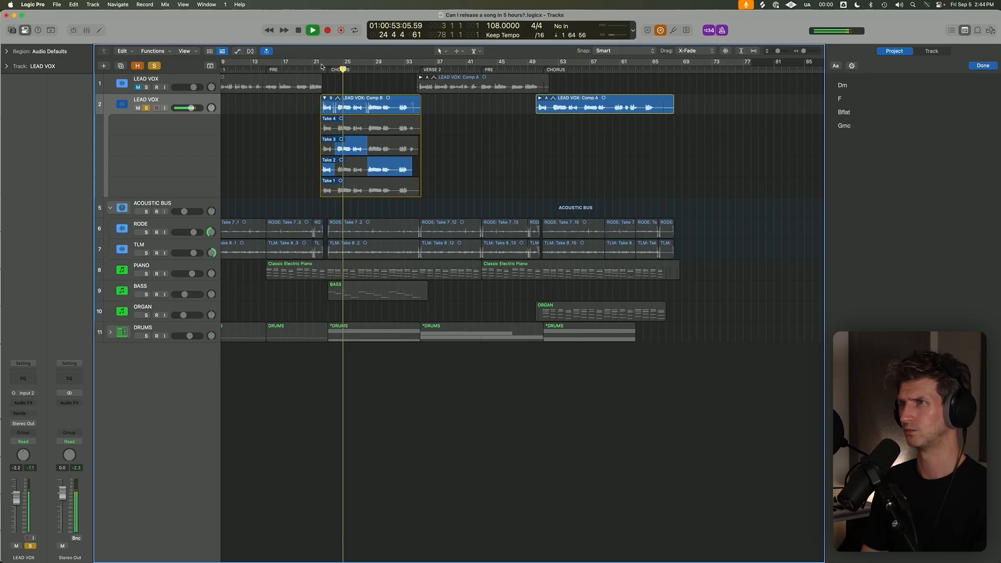
{"action": "left_click_drag", "start_coordinate": [322, 62], "coordinate": [563, 69]}
{"action": "key", "text": "space"}
{"action": "left_click", "coordinate": [146, 212]}
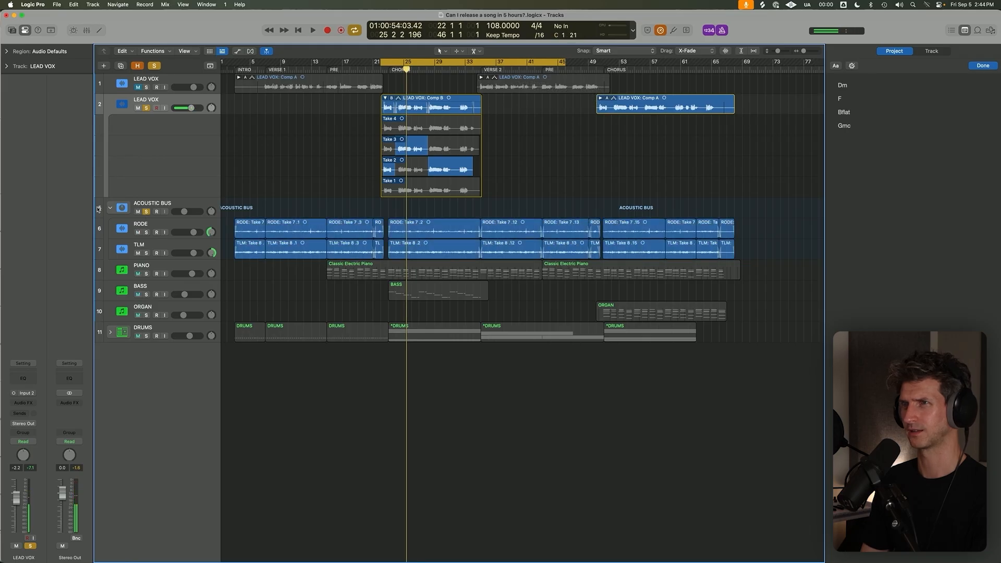
{"action": "left_click", "coordinate": [110, 207]}
{"action": "key", "text": "space"}
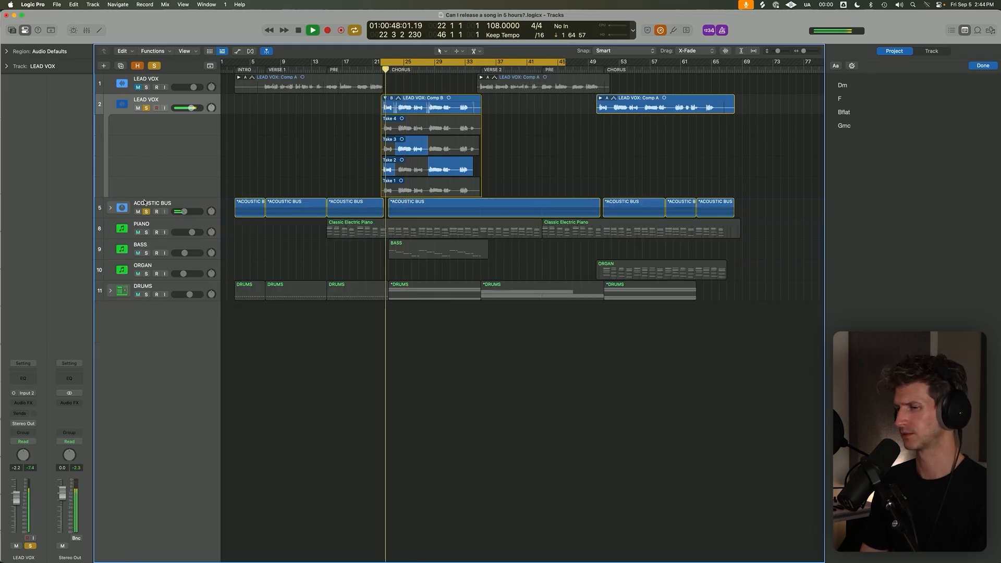
Solo the PIANO track and set the second LEAD VOX track's volume to -4.7 dB.
{"action": "left_click", "coordinate": [146, 232]}
{"action": "left_click_drag", "start_coordinate": [191, 108], "coordinate": [188, 108]}
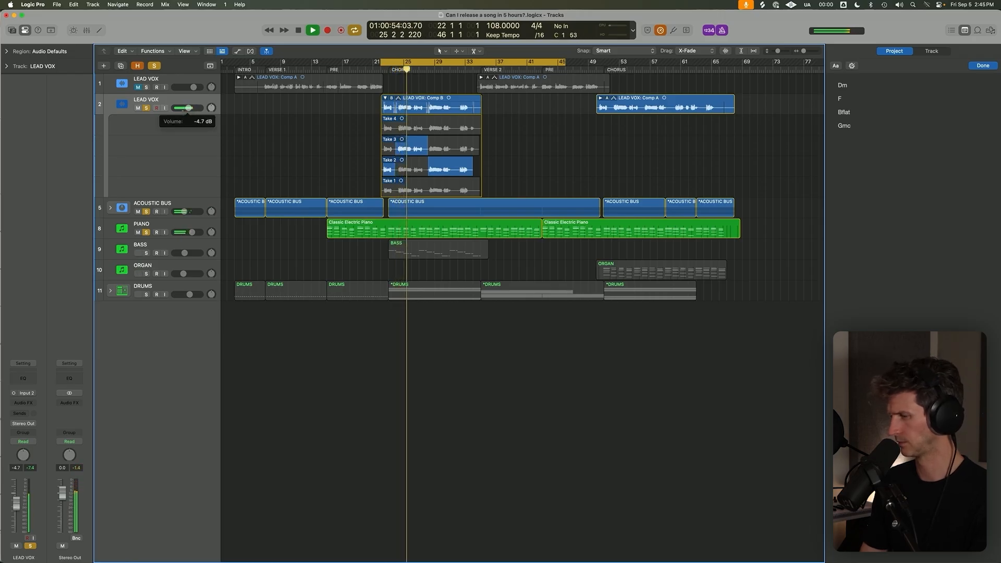
{"action": "key", "text": "space"}
{"action": "key", "text": "space"}
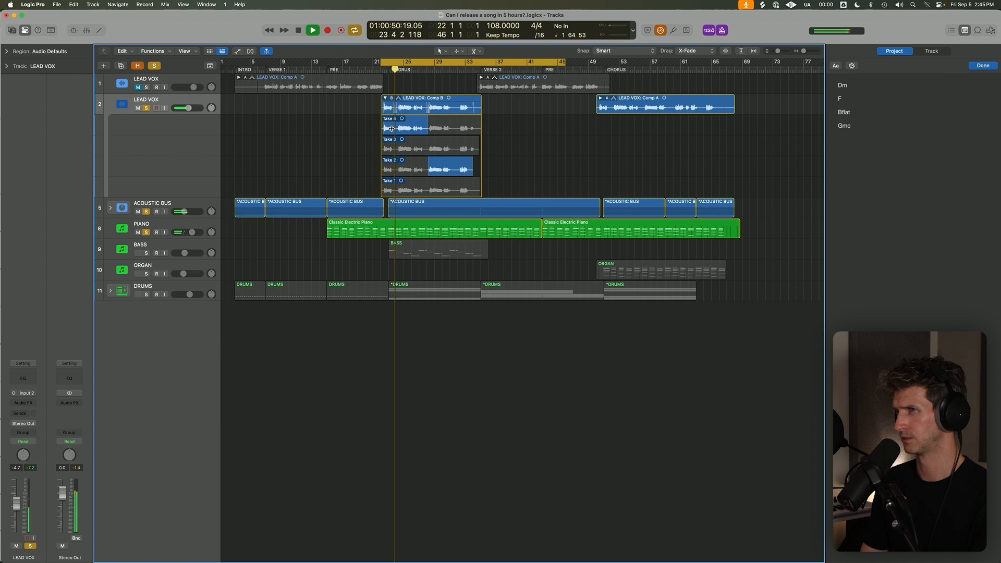
Comp the chorus opening phrase from Take 4 and bars 24 to 28 from Take 1, playing it back with cycle off.
{"action": "key", "text": "super+Up"}
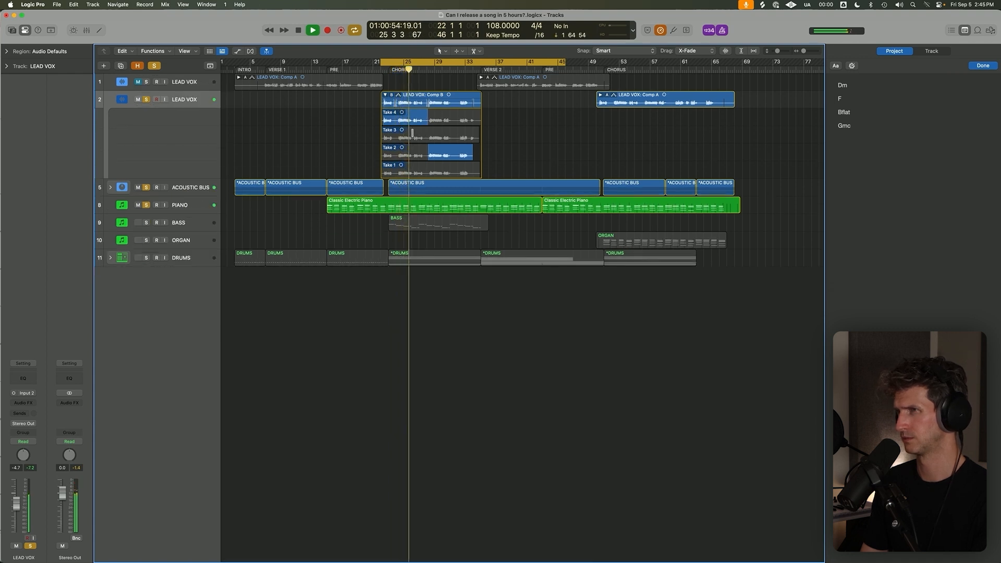
{"action": "key", "text": "super+Right"}
{"action": "key", "text": "super+Down"}
{"action": "key", "text": "space"}
{"action": "key", "text": "c"}
{"action": "left_click", "coordinate": [382, 70]}
{"action": "key", "text": "space"}
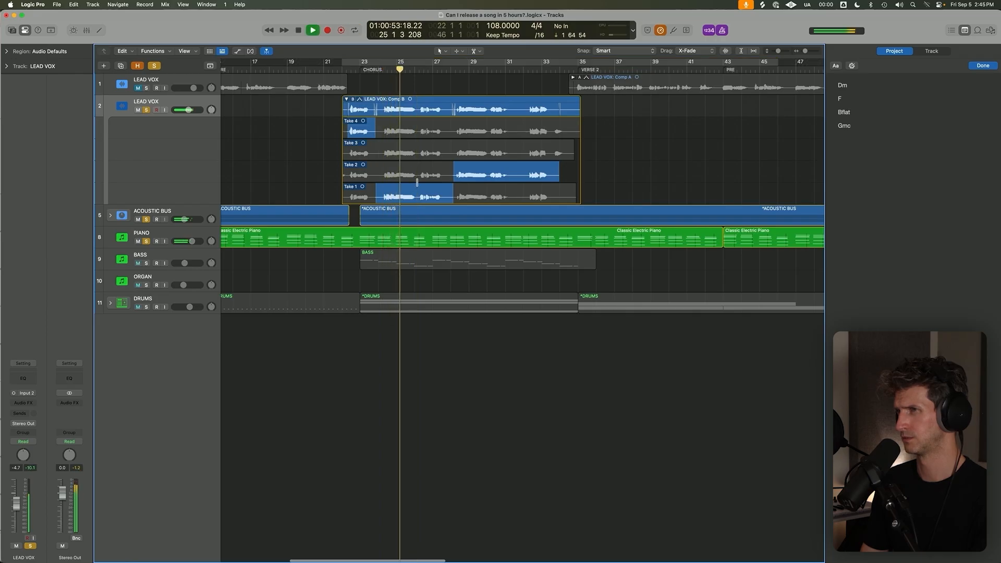
Split off the comp section from about bar 26 to 28 and audition Takes 4, 3 and 2 on it.
{"action": "left_click_drag", "start_coordinate": [418, 131], "coordinate": [458, 131]}
{"action": "left_click_drag", "start_coordinate": [375, 133], "coordinate": [375, 134]}
{"action": "left_click", "coordinate": [428, 151]}
{"action": "key", "text": "space"}
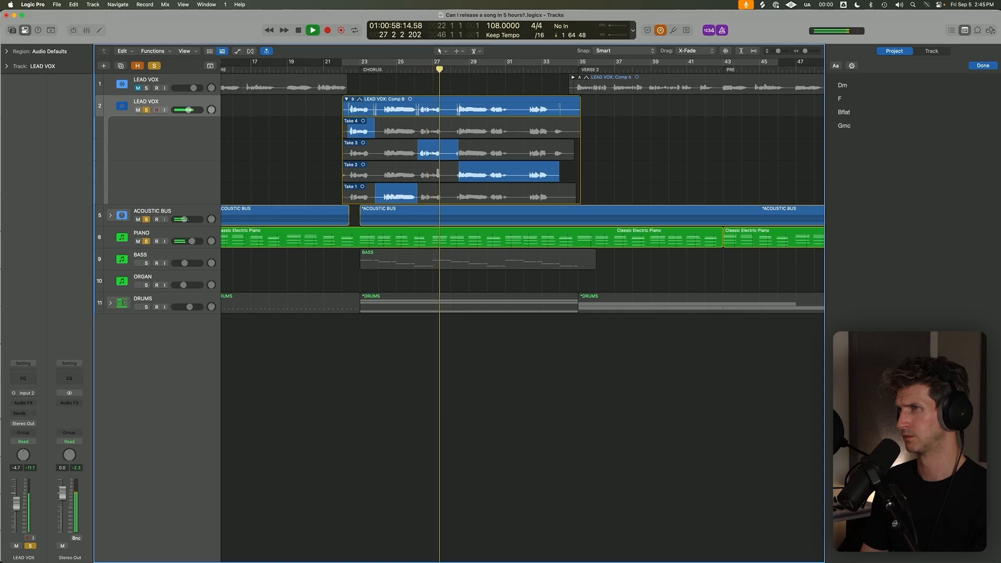
{"action": "left_click", "coordinate": [441, 175]}
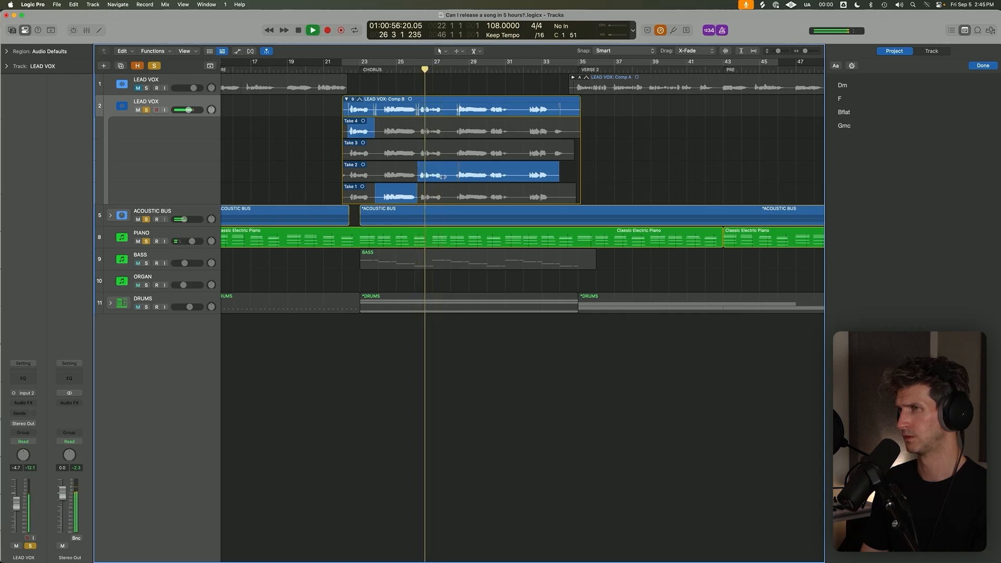
Comp the words at bar 26 from Take 4 and the following section up to bar 28 from Take 1.
{"action": "scroll", "coordinate": [443, 177], "scroll_direction": "up", "scroll_amount": 3}
{"action": "left_click", "coordinate": [442, 194]}
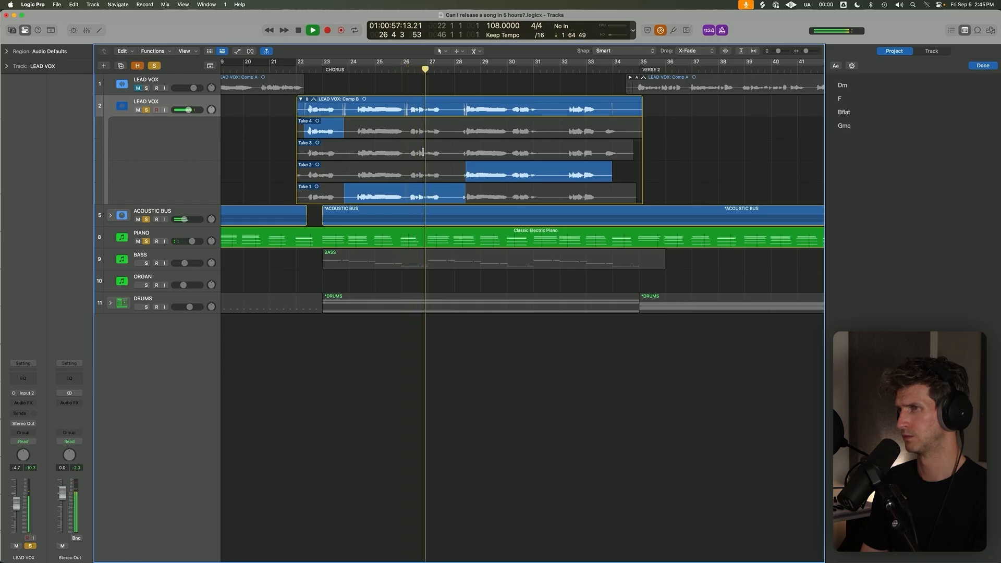
{"action": "key", "text": "space"}
{"action": "left_click", "coordinate": [426, 137]}
{"action": "key", "text": "space"}
{"action": "mouse_move", "coordinate": [427, 194]}
{"action": "left_mouse_down"}
{"action": "mouse_move", "coordinate": [458, 195]}
{"action": "mouse_move", "coordinate": [433, 198]}
{"action": "left_mouse_up"}
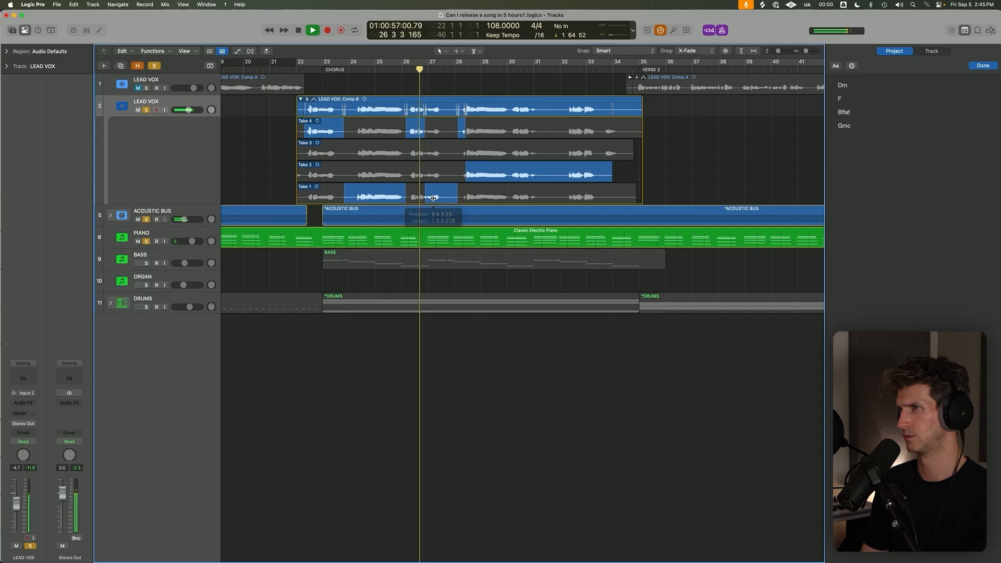
Comp the chorus vocal from about bar 28 to bar 31 using Take 4.
{"action": "scroll", "coordinate": [433, 197], "scroll_direction": "up", "scroll_amount": 3}
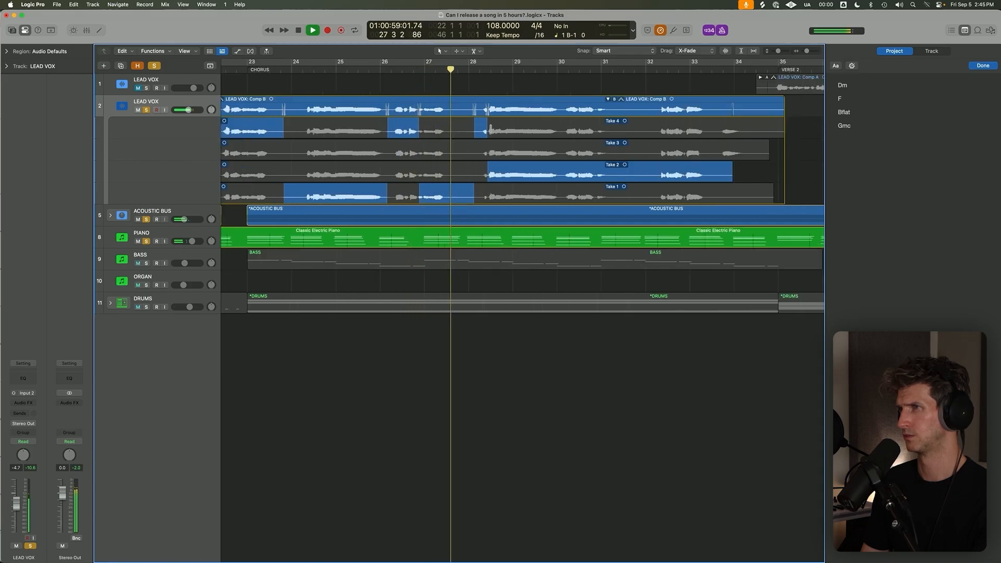
{"action": "left_click_drag", "start_coordinate": [481, 130], "coordinate": [621, 132]}
{"action": "scroll", "coordinate": [621, 132], "scroll_direction": "down", "scroll_amount": 3}
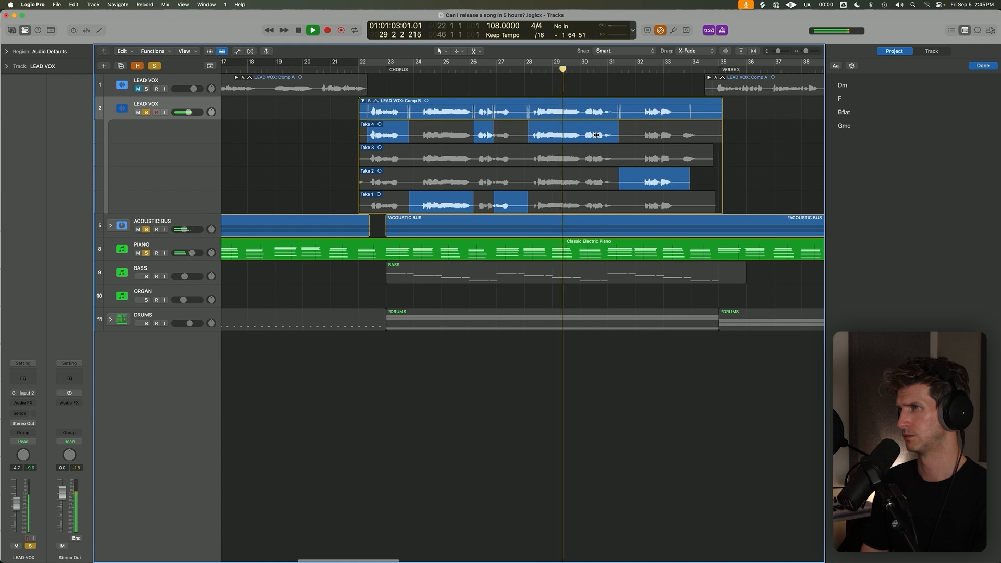
Separate the phrase from about bar 30 to 32, try Takes 3 and 2 on it, and choose Take 1.
{"action": "left_click_drag", "start_coordinate": [619, 137], "coordinate": [594, 159]}
{"action": "left_click_drag", "start_coordinate": [595, 159], "coordinate": [646, 159]}
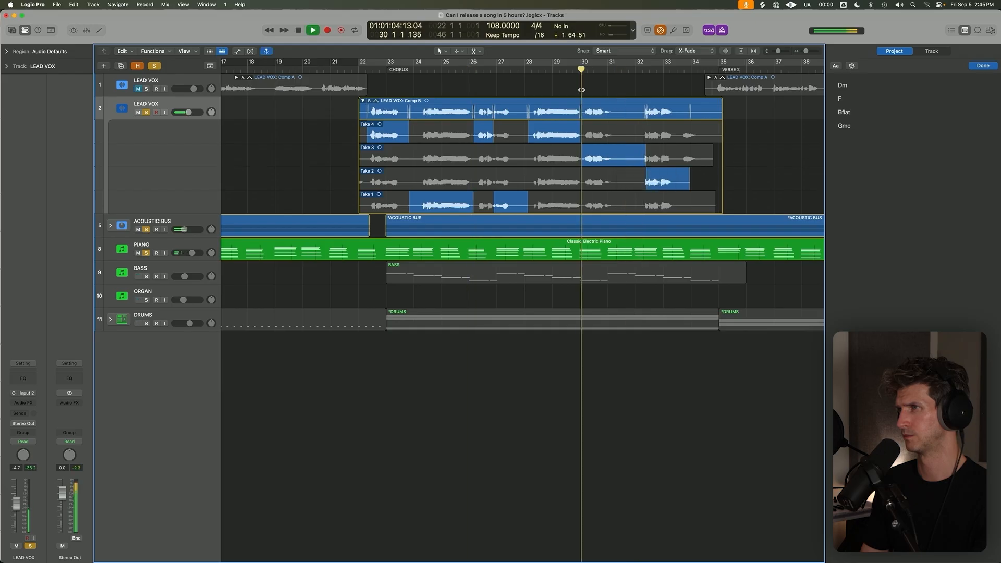
{"action": "left_click_drag", "start_coordinate": [581, 164], "coordinate": [583, 165]}
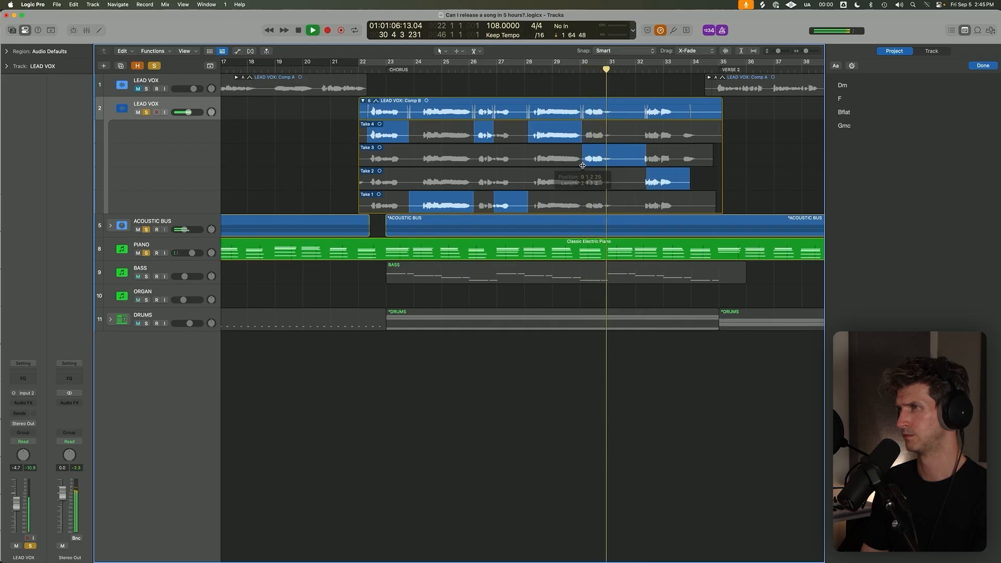
{"action": "left_click", "coordinate": [587, 182]}
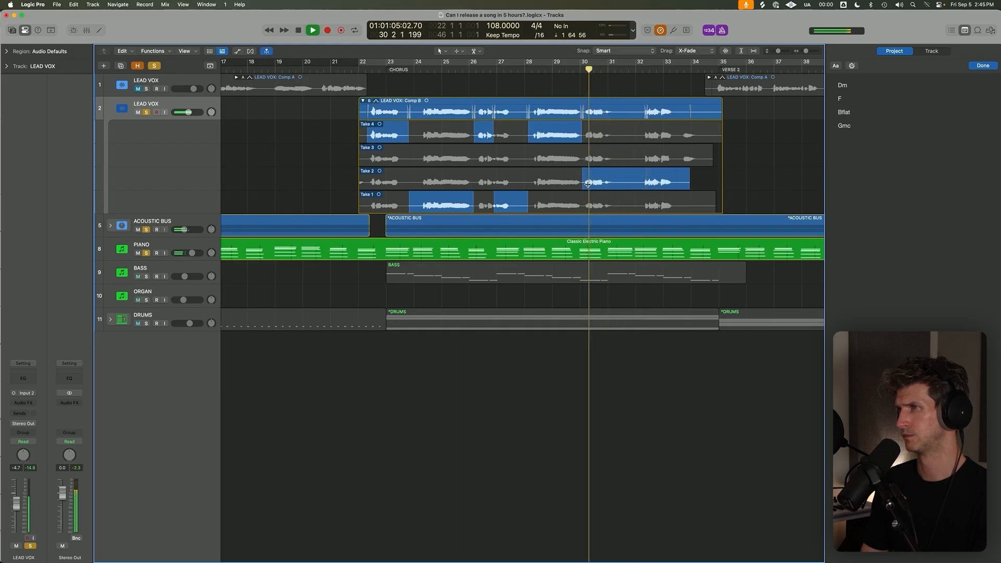
{"action": "left_click_drag", "start_coordinate": [587, 185], "coordinate": [589, 185]}
{"action": "key", "text": "space"}
{"action": "left_click", "coordinate": [620, 204]}
{"action": "key", "text": "space"}
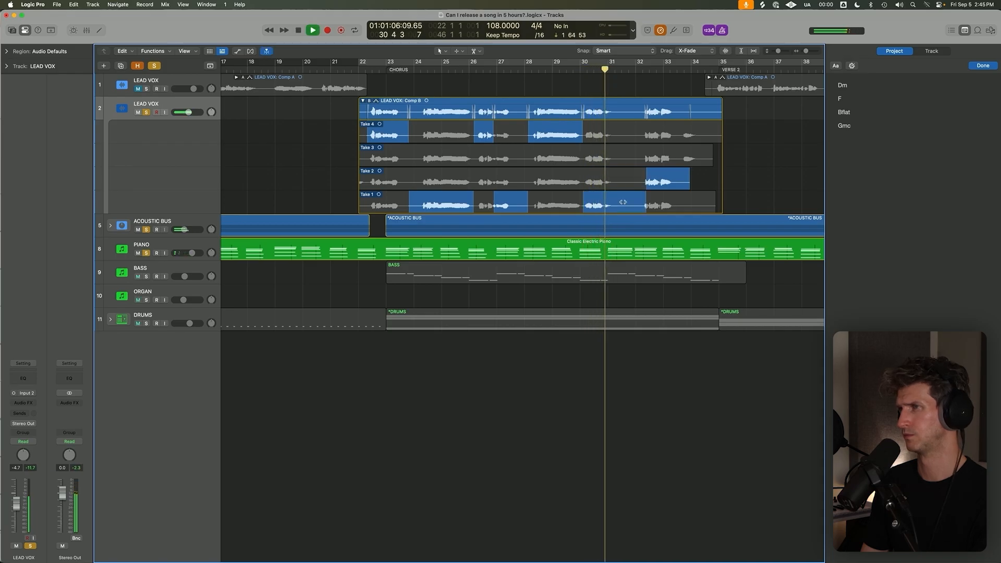
{"action": "key", "text": "space"}
{"action": "key", "text": "space"}
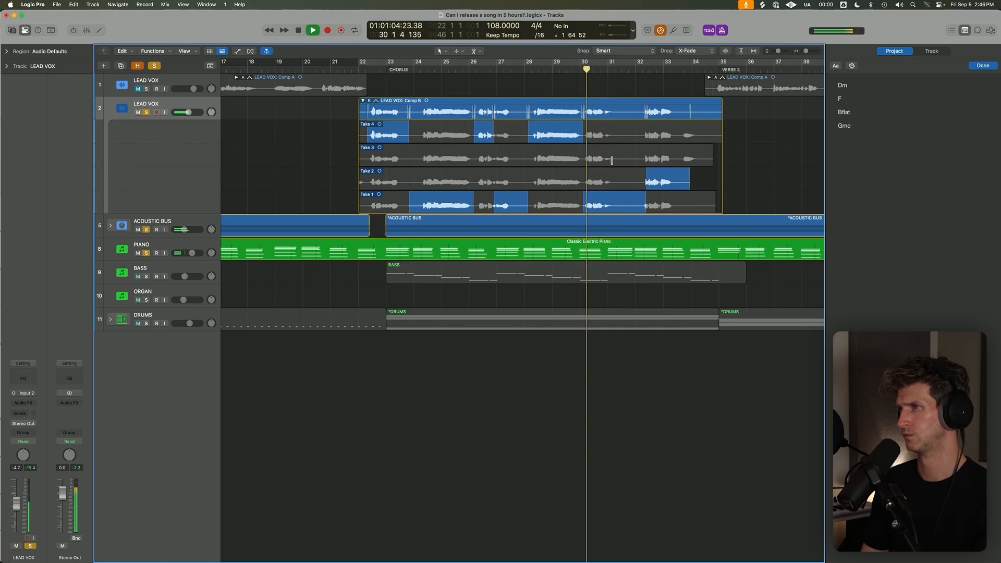
Comp the final chorus phrase from about bar 32 to 35 using Take 4, and replay the chorus from bar 22.
{"action": "left_click_drag", "start_coordinate": [636, 133], "coordinate": [721, 131]}
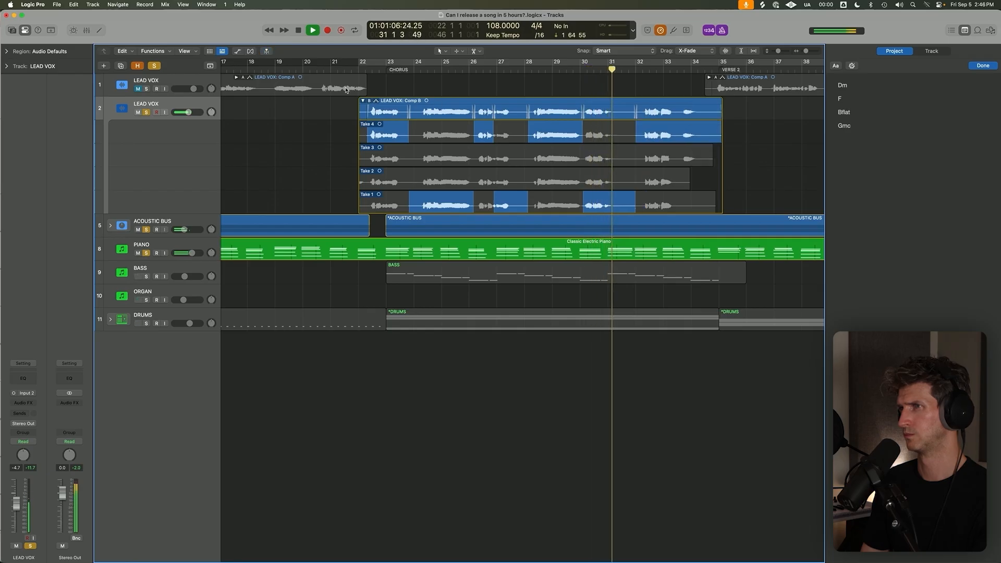
{"action": "left_click", "coordinate": [367, 67]}
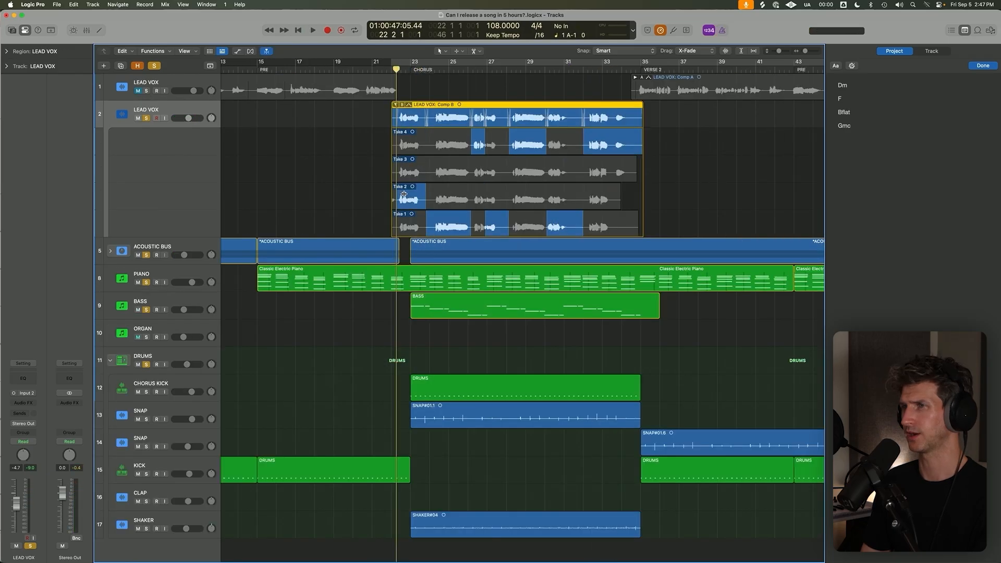
Start the opening Take 2 comp section slightly later, and move the playhead to bar 22.
{"action": "scroll", "coordinate": [401, 186], "scroll_direction": "up", "scroll_amount": 5}
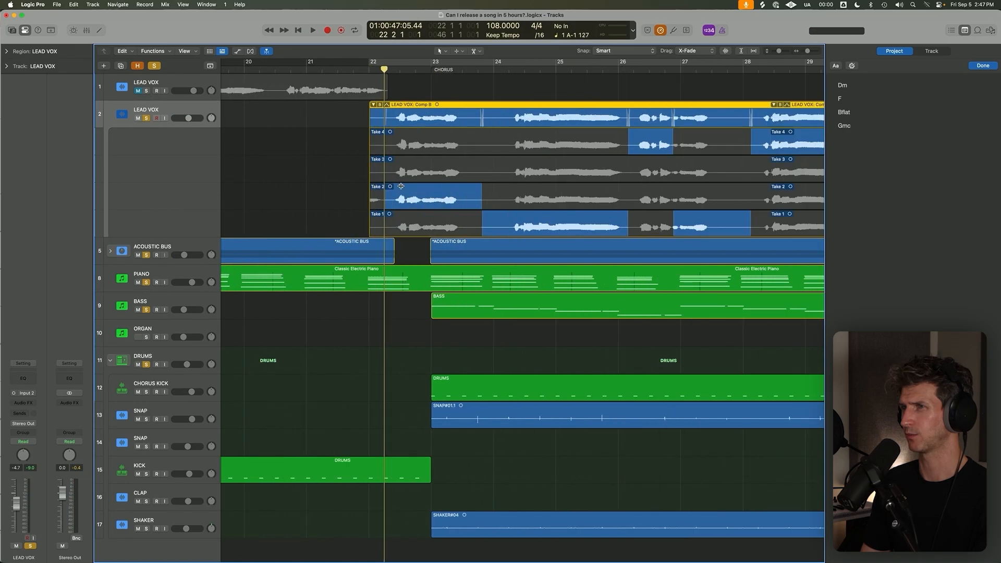
{"action": "left_click_drag", "start_coordinate": [387, 202], "coordinate": [389, 204]}
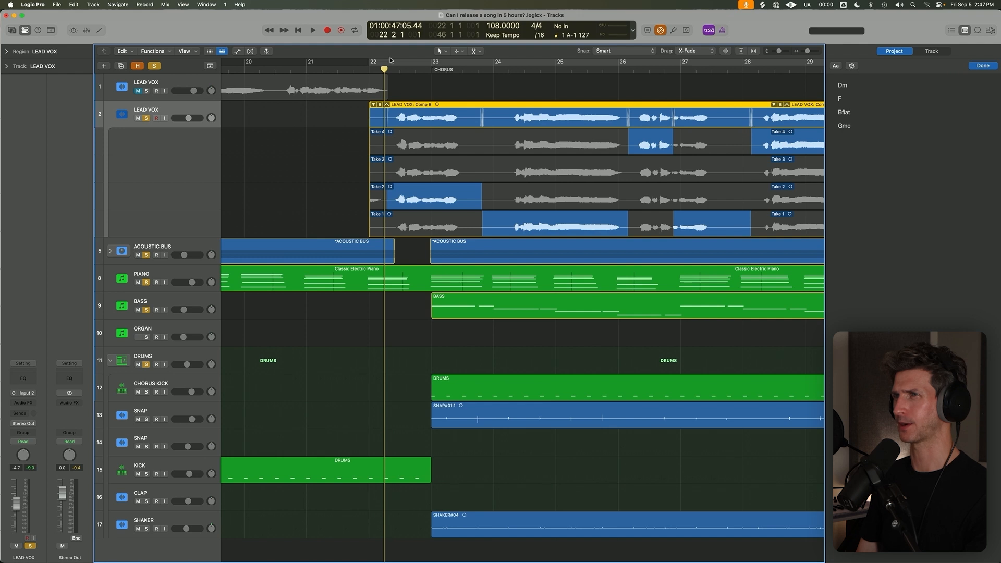
{"action": "left_click", "coordinate": [371, 70]}
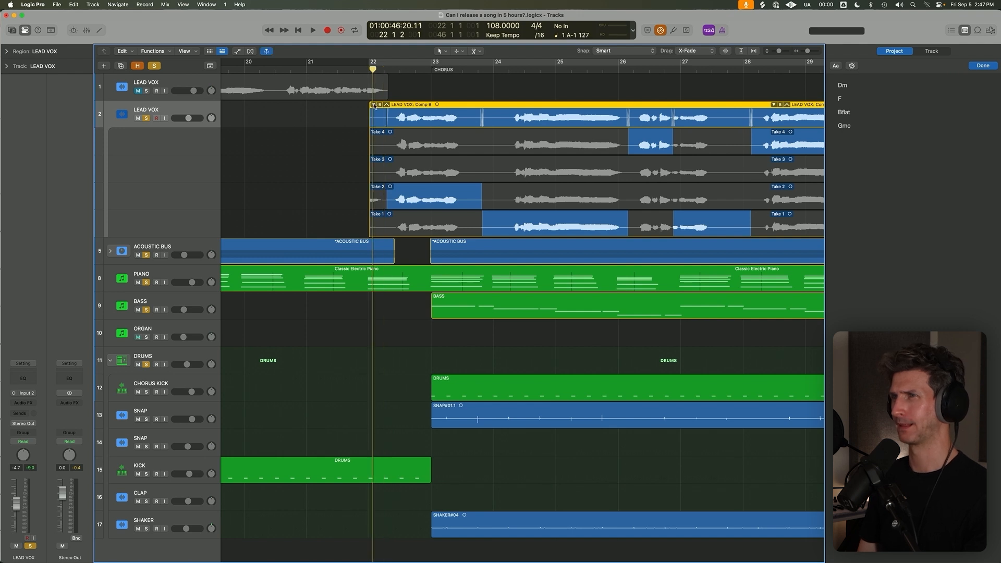
Collapse the first chorus take folder on the second LEAD VOX track and select the DRUMS stack.
{"action": "key", "text": "super+Down"}
{"action": "key", "text": "super+Down"}
{"action": "left_click", "coordinate": [375, 105]}
{"action": "key", "text": "super+Left"}
{"action": "key", "text": "super+Left"}
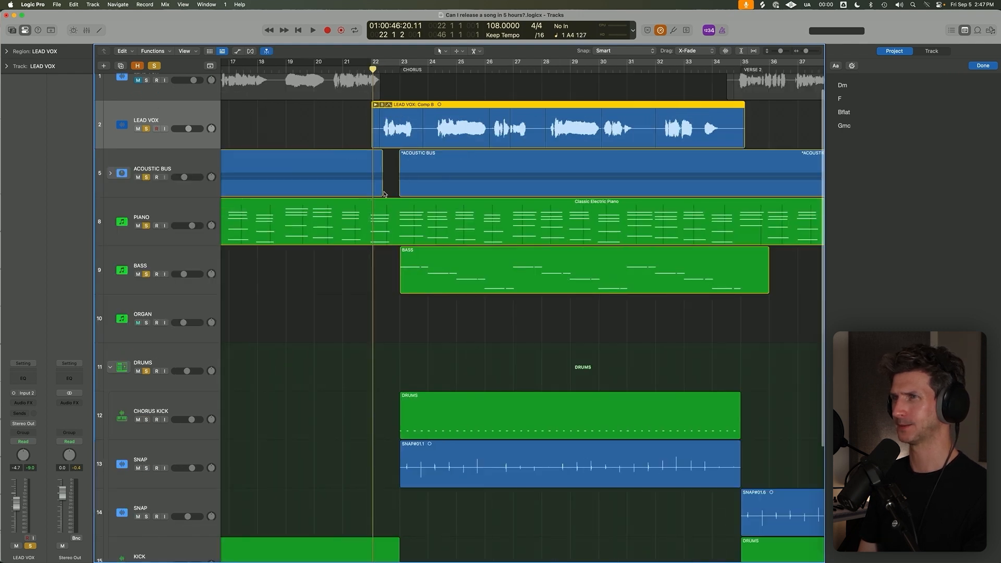
{"action": "left_click", "coordinate": [385, 194]}
{"action": "key", "text": "super+Left"}
{"action": "key", "text": "super+Left"}
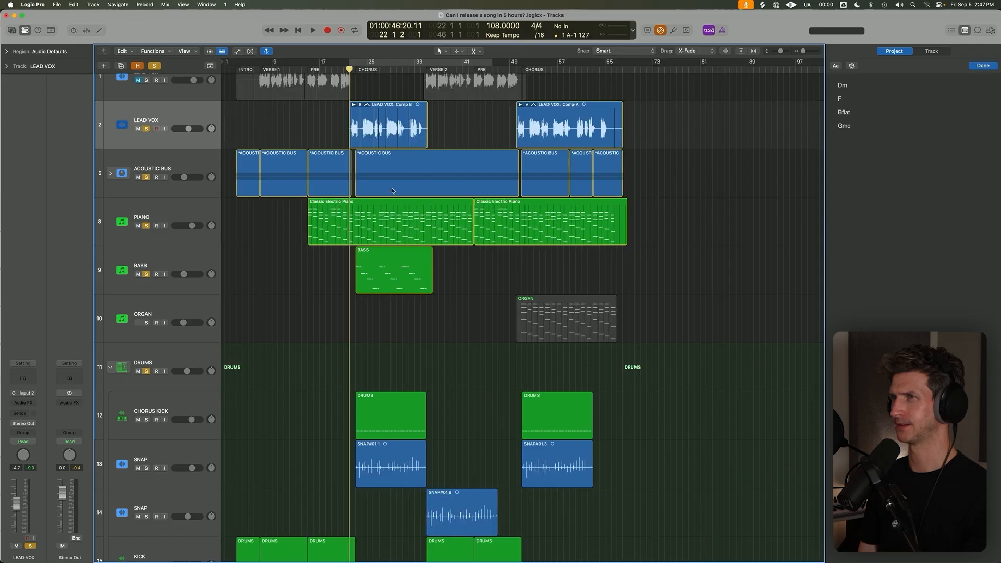
{"action": "key", "text": "super+Up"}
{"action": "key", "text": "super+Up"}
{"action": "left_click", "coordinate": [194, 207]}
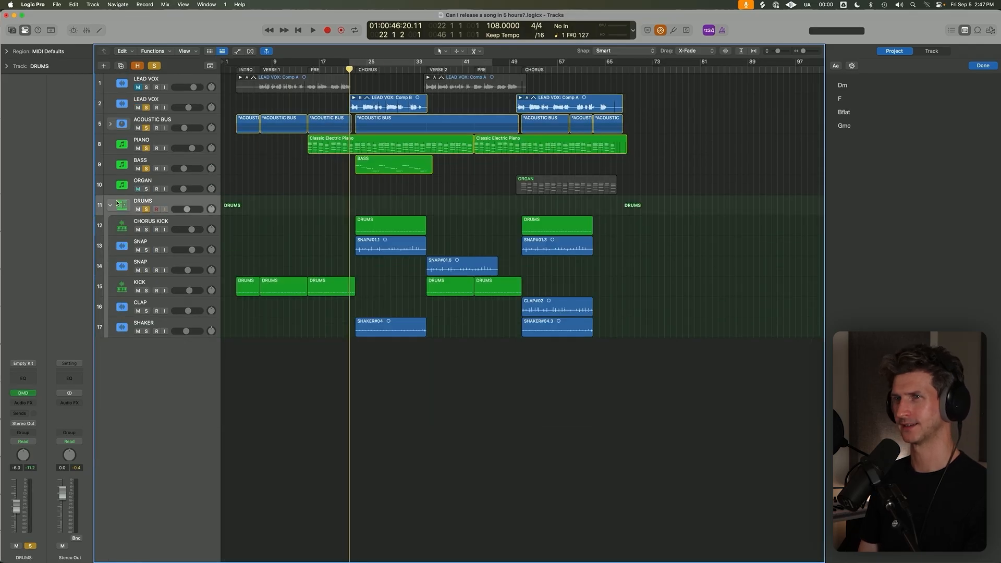
Collapse the DRUMS stack, enlarge the track height, and solo the ORGAN track.
{"action": "left_click", "coordinate": [109, 205]}
{"action": "key", "text": "super+Down"}
{"action": "key", "text": "super+Down"}
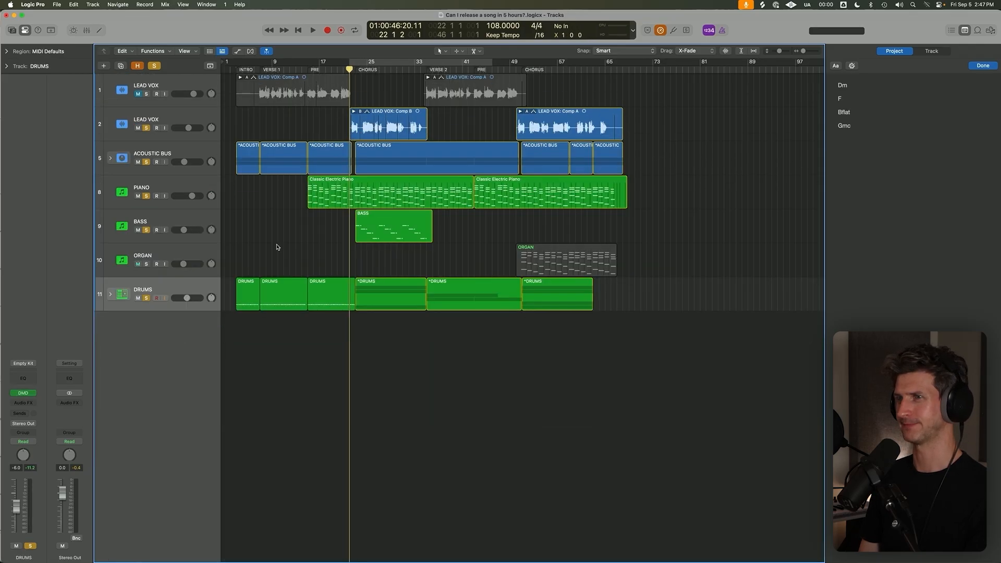
{"action": "left_click", "coordinate": [147, 264]}
Return the playhead to bar 22, just before the first chorus.
{"action": "left_click", "coordinate": [515, 70]}
{"action": "left_click", "coordinate": [354, 70]}
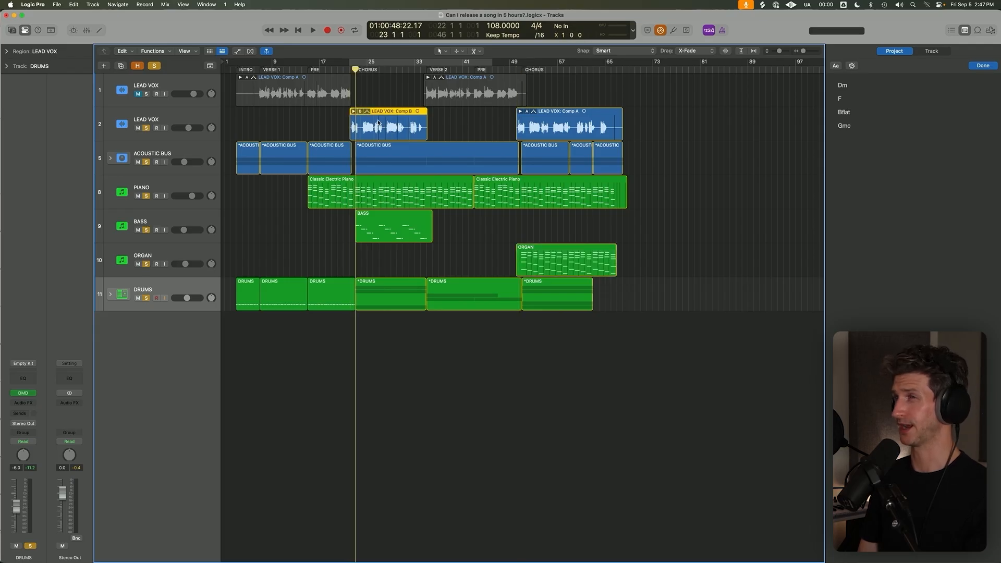
{"action": "scroll", "coordinate": [377, 121], "scroll_direction": "up", "scroll_amount": 5}
{"action": "left_click", "coordinate": [331, 71]}
{"action": "left_click", "coordinate": [324, 71]}
{"action": "left_click", "coordinate": [326, 71]}
{"action": "scroll", "coordinate": [348, 87], "scroll_direction": "left", "scroll_amount": 1}
{"action": "scroll", "coordinate": [349, 87], "scroll_direction": "down", "scroll_amount": 6}
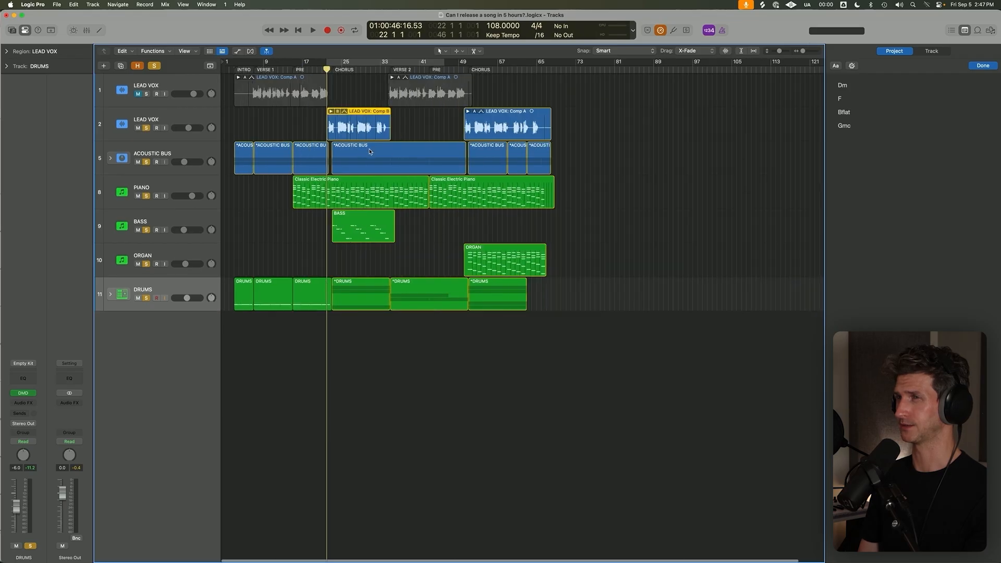
Solo the first LEAD VOX track as well and start playback from bar 6.
{"action": "left_click", "coordinate": [186, 94]}
{"action": "left_click", "coordinate": [146, 97]}
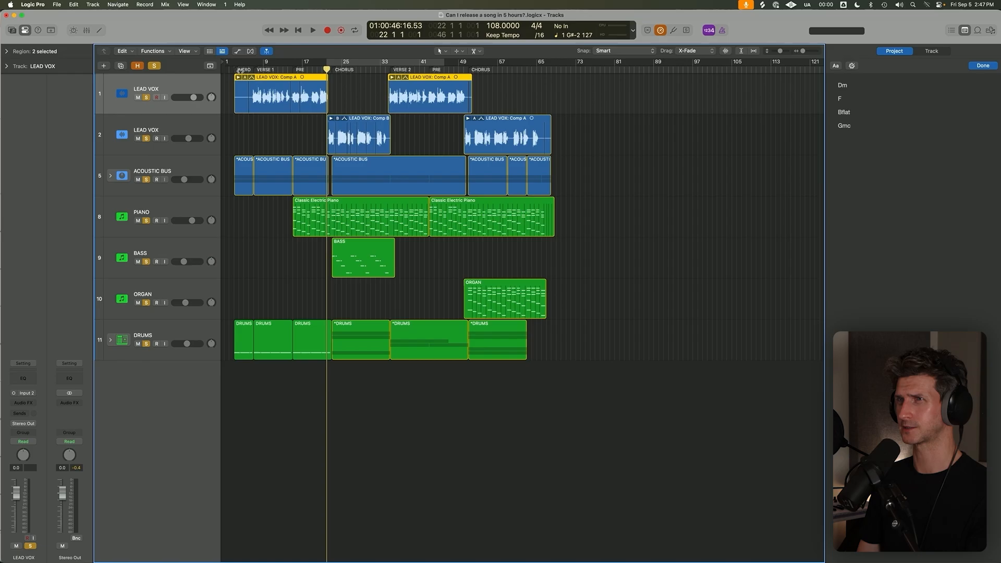
{"action": "left_click", "coordinate": [249, 69]}
{"action": "scroll", "coordinate": [249, 69], "scroll_direction": "up", "scroll_amount": 6}
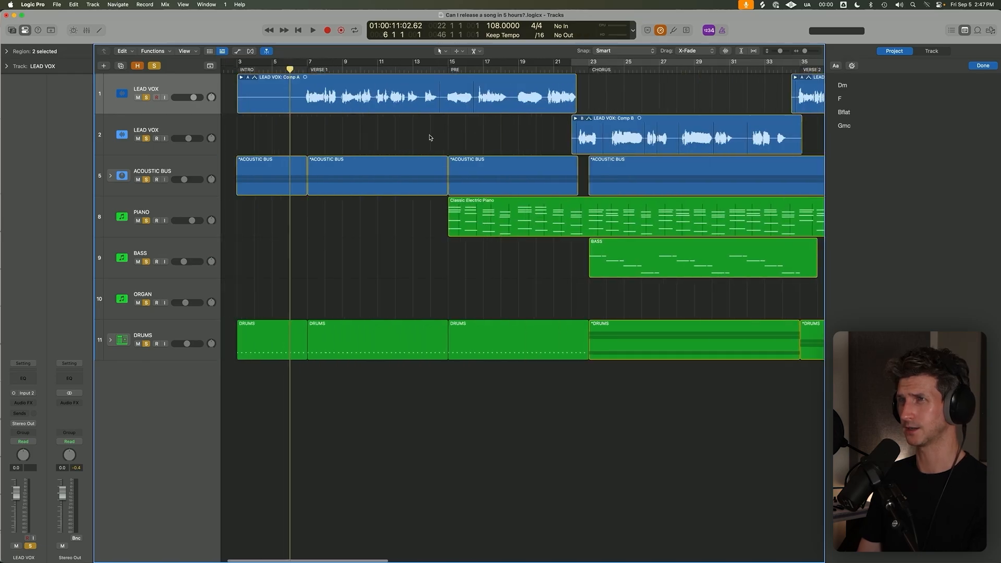
{"action": "key", "text": "space"}
Lower the first LEAD VOX track to -7.0 dB while playing verse 1, and leave its take folder collapsed.
{"action": "left_click", "coordinate": [241, 77]}
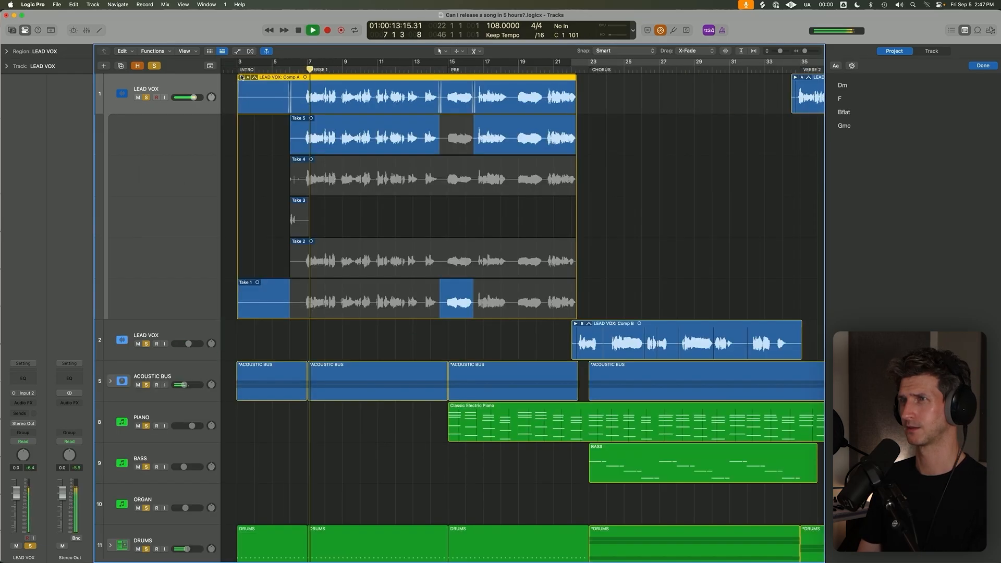
{"action": "scroll", "coordinate": [242, 81], "scroll_direction": "down", "scroll_amount": 5}
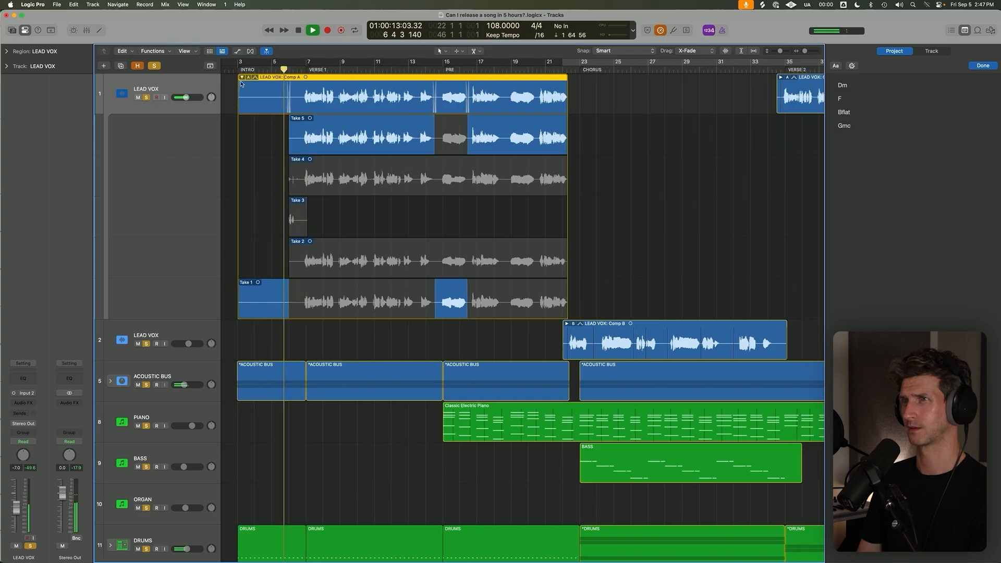
{"action": "left_click", "coordinate": [243, 77]}
{"action": "key", "text": "super+Up"}
{"action": "key", "text": "space"}
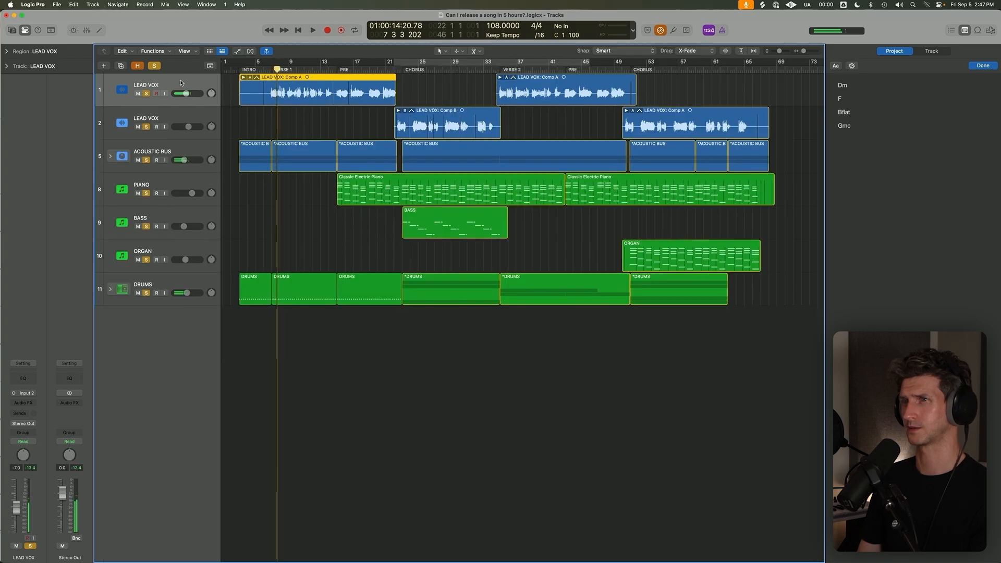
Group the two LEAD VOX tracks into a summing stack.
{"action": "left_click", "coordinate": [177, 86]}
{"action": "left_click", "coordinate": [190, 115], "text": "shift"}
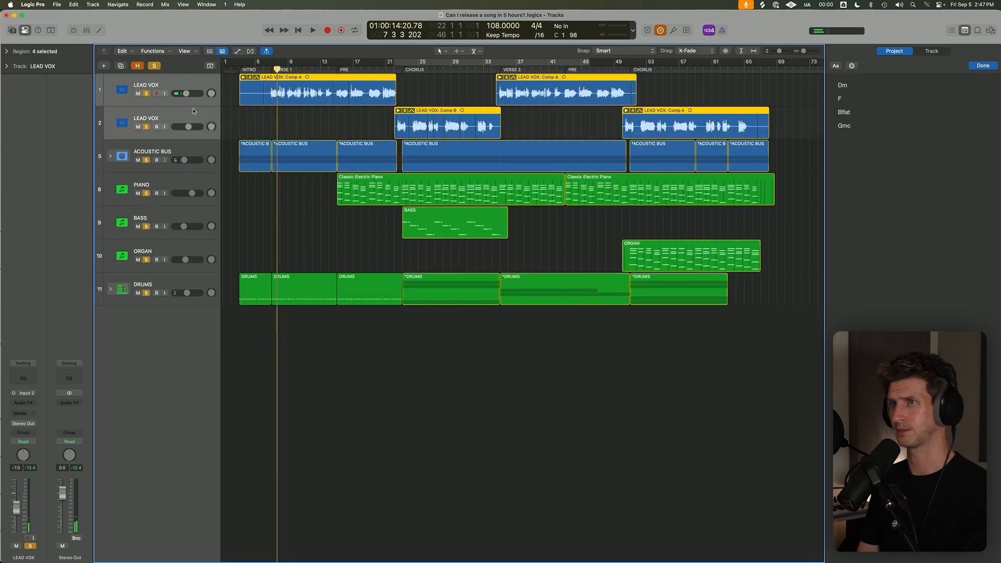
{"action": "key", "text": "ctrl+z"}
{"action": "left_click", "coordinate": [202, 249], "text": "shift"}
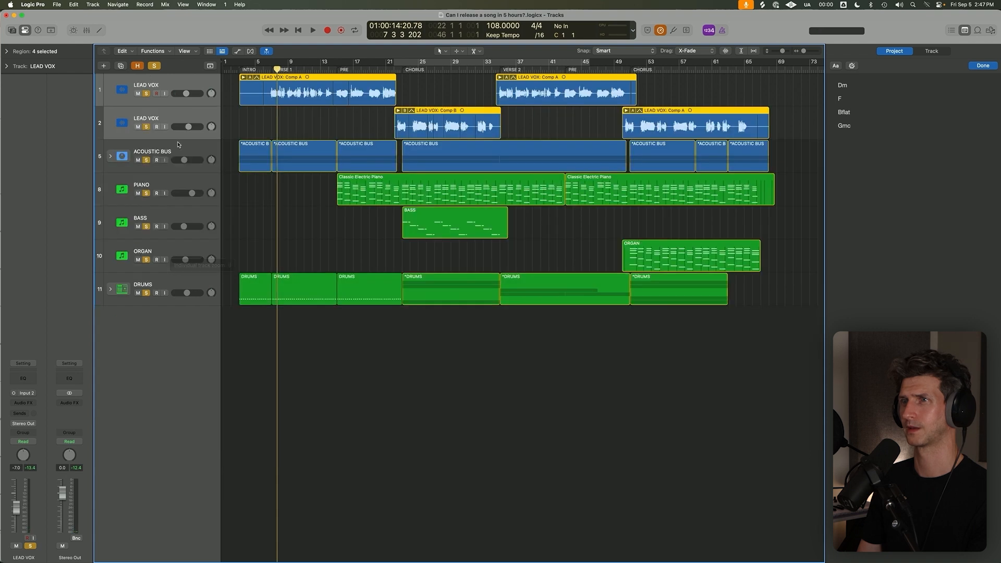
{"action": "key", "text": "super+shift+d"}
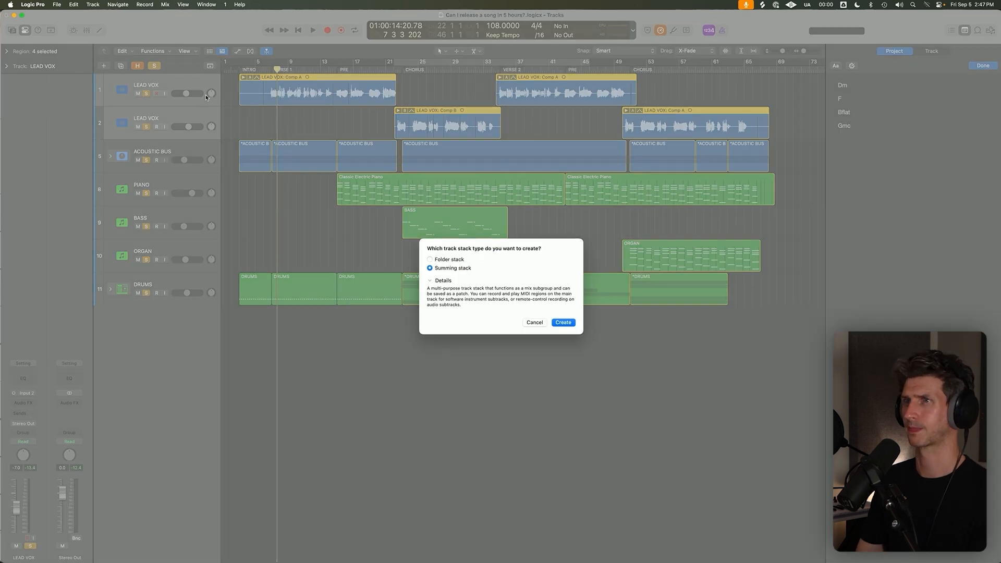
{"action": "key", "text": "Return"}
Rename the new vocal stack VOX BUS and clear all track solos.
{"action": "left_click", "coordinate": [160, 142]}
{"action": "left_click", "coordinate": [182, 250], "text": "shift"}
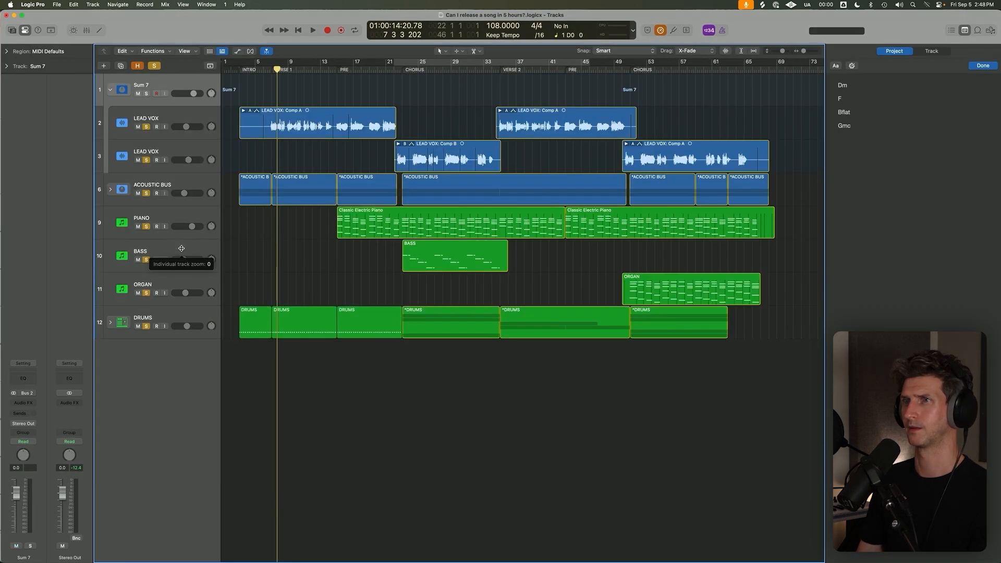
{"action": "left_click", "coordinate": [172, 52]}
{"action": "left_click", "coordinate": [181, 51]}
{"action": "left_click", "coordinate": [182, 51]}
{"action": "left_click", "coordinate": [174, 83]}
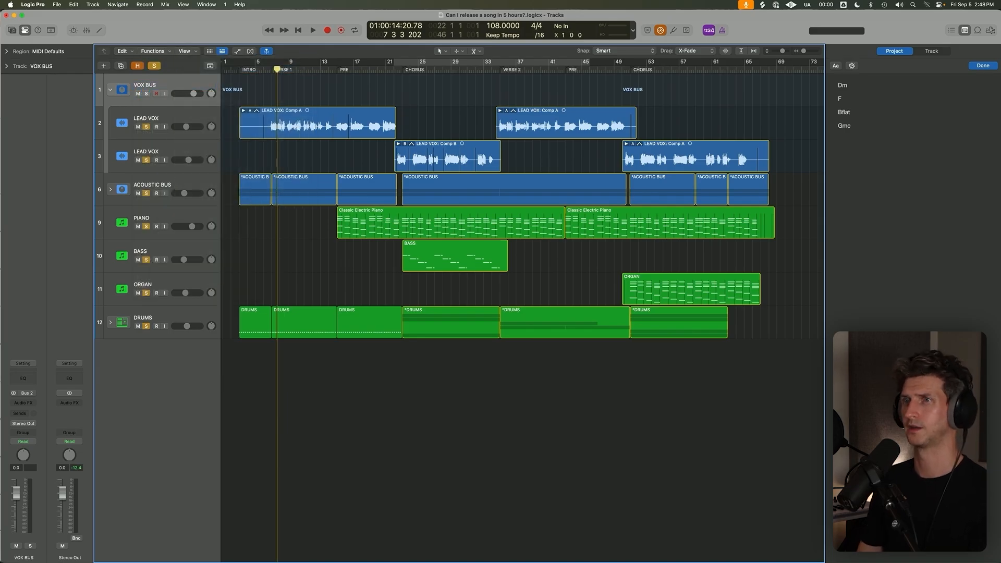
{"action": "left_click", "coordinate": [155, 66]}
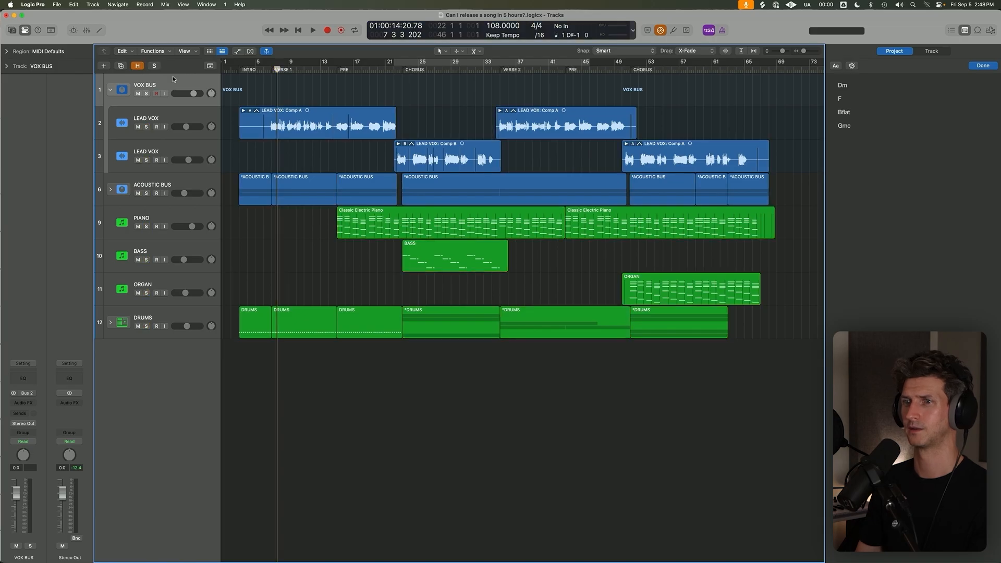
Insert a stereo ValhallaVintageVerb on VOX BUS and load its Vocal Plate preset.
{"action": "left_click", "coordinate": [26, 403]}
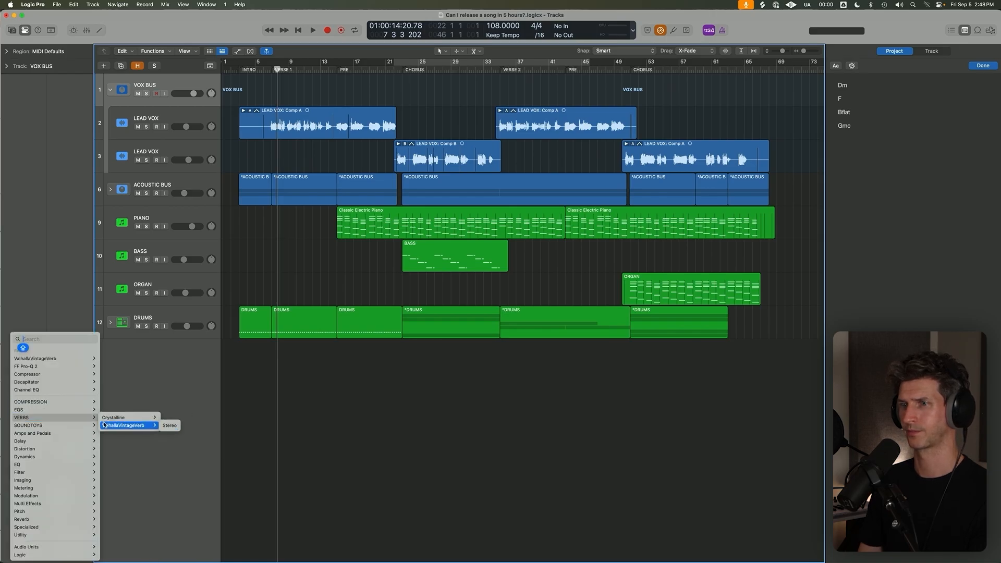
{"action": "left_click", "coordinate": [169, 426]}
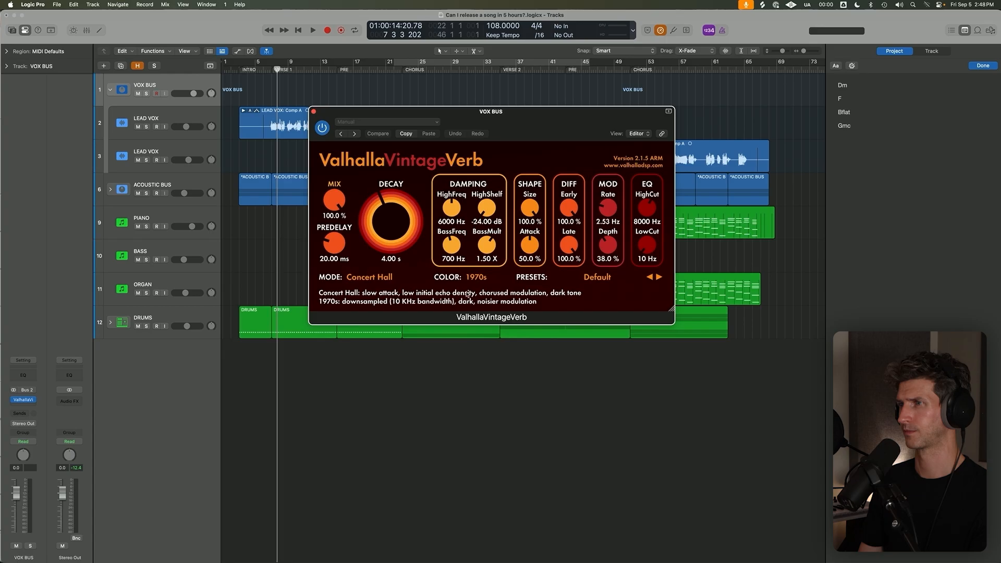
{"action": "left_click", "coordinate": [496, 311]}
{"action": "left_click", "coordinate": [598, 277]}
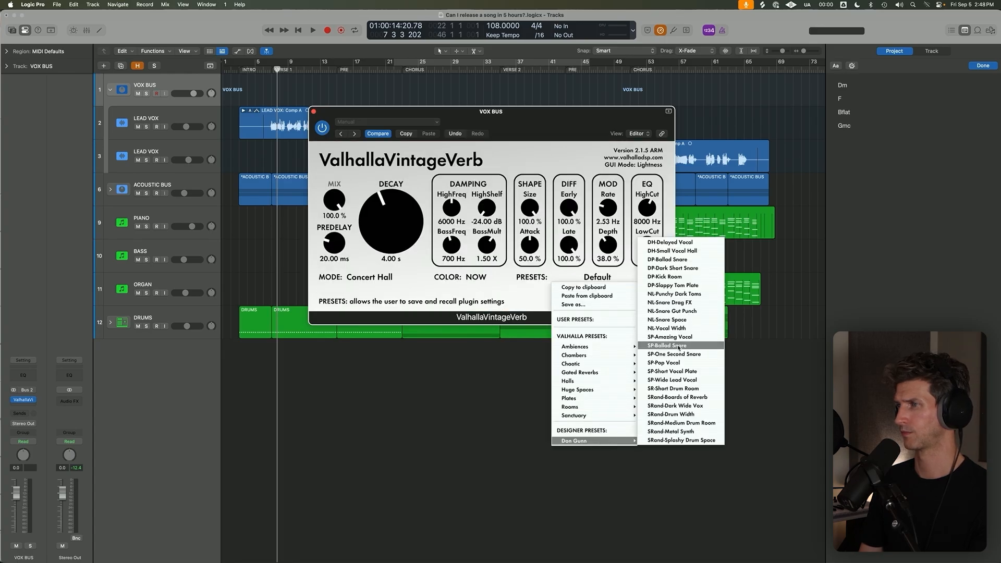
{"action": "mouse_move", "coordinate": [601, 382]}
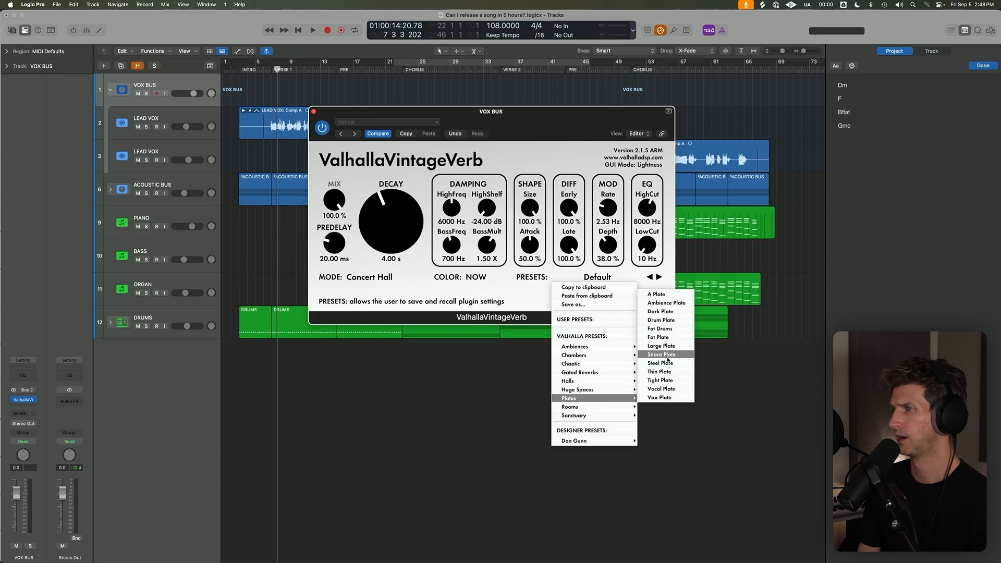
{"action": "left_click", "coordinate": [662, 389]}
Set the reverb's mix to 20% during playback, close the plug-in, and replay the verse.
{"action": "key", "text": "space"}
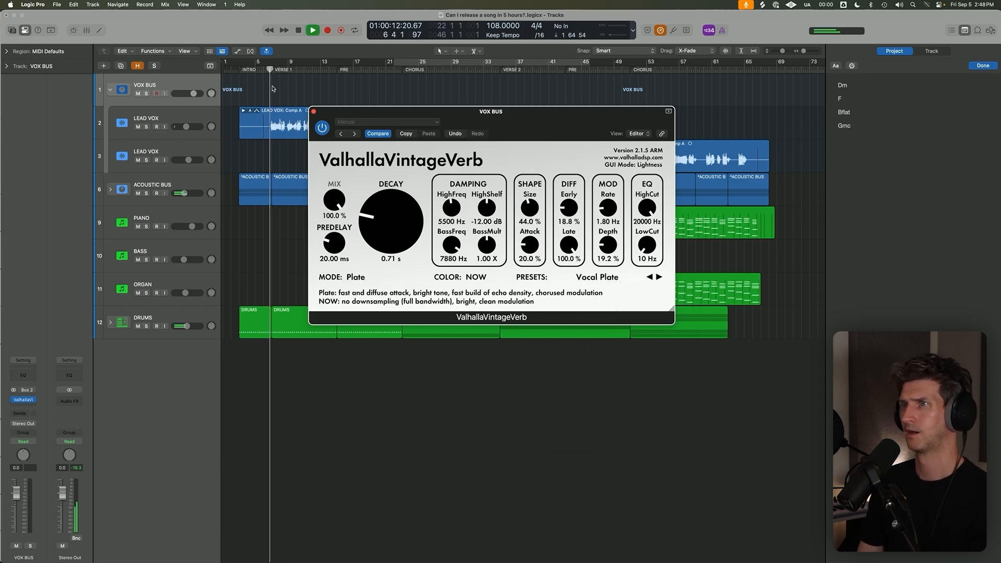
{"action": "left_click_drag", "start_coordinate": [334, 199], "coordinate": [352, 280]}
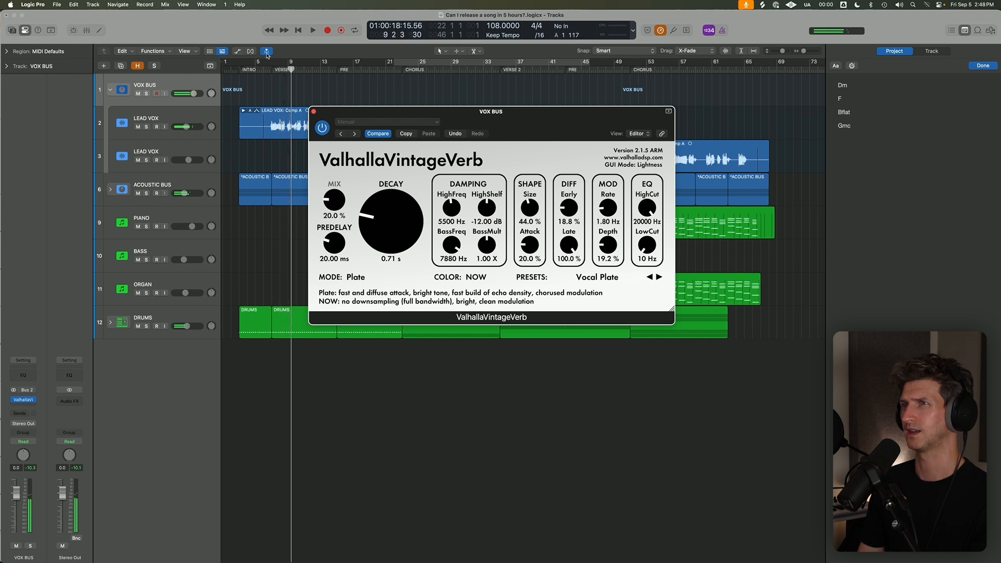
{"action": "left_click", "coordinate": [314, 111]}
{"action": "key", "text": "space"}
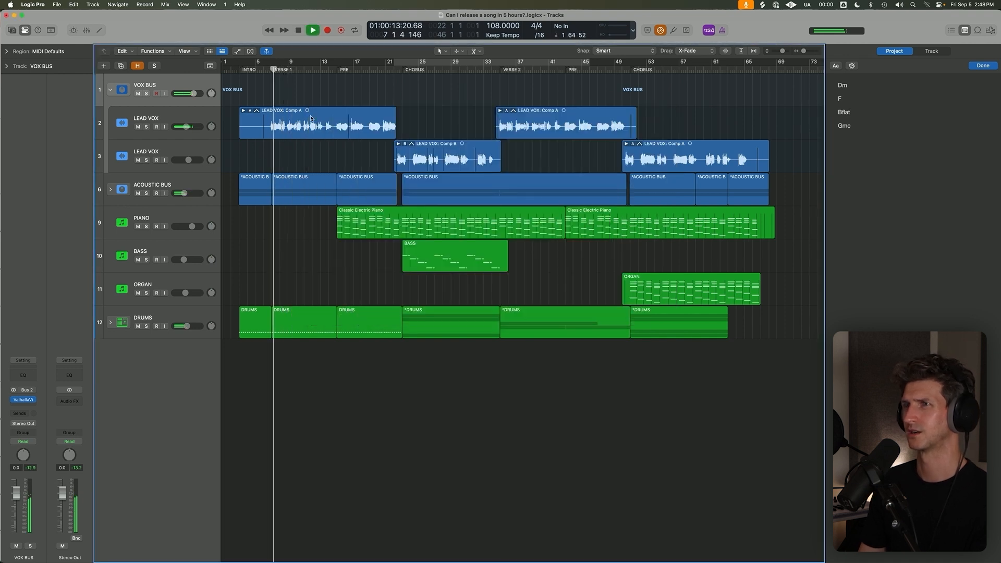
Listen to the start of verse 1 and return the playhead to bar 7.
{"action": "scroll", "coordinate": [305, 146], "scroll_direction": "up", "scroll_amount": 5}
{"action": "scroll", "coordinate": [296, 161], "scroll_direction": "left", "scroll_amount": 3}
{"action": "scroll", "coordinate": [293, 159], "scroll_direction": "down", "scroll_amount": 2}
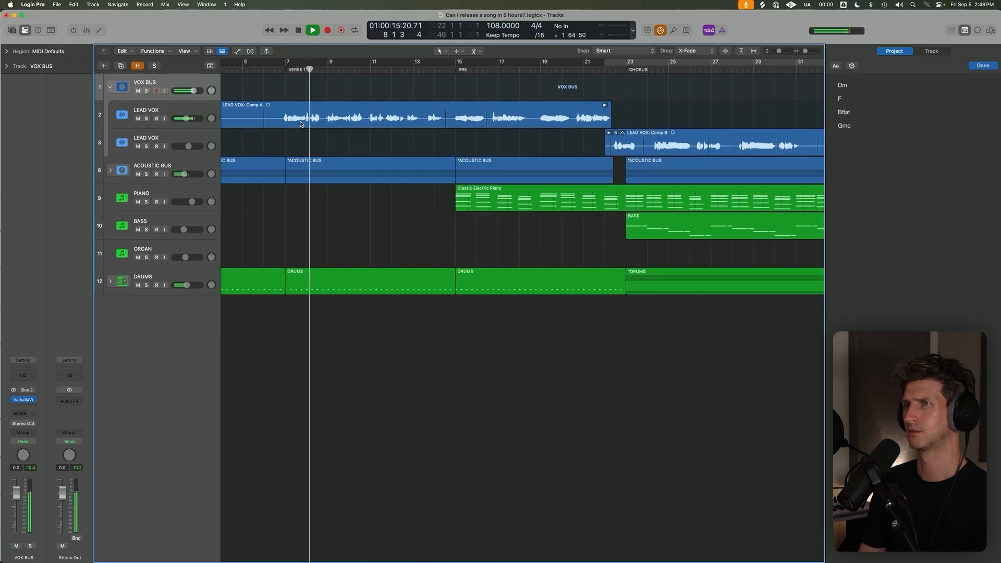
{"action": "left_click", "coordinate": [298, 115]}
{"action": "key", "text": "space"}
{"action": "left_click", "coordinate": [285, 69]}
{"action": "left_click", "coordinate": [291, 138]}
{"action": "left_click", "coordinate": [291, 118]}
{"action": "scroll", "coordinate": [335, 129], "scroll_direction": "left", "scroll_amount": 3}
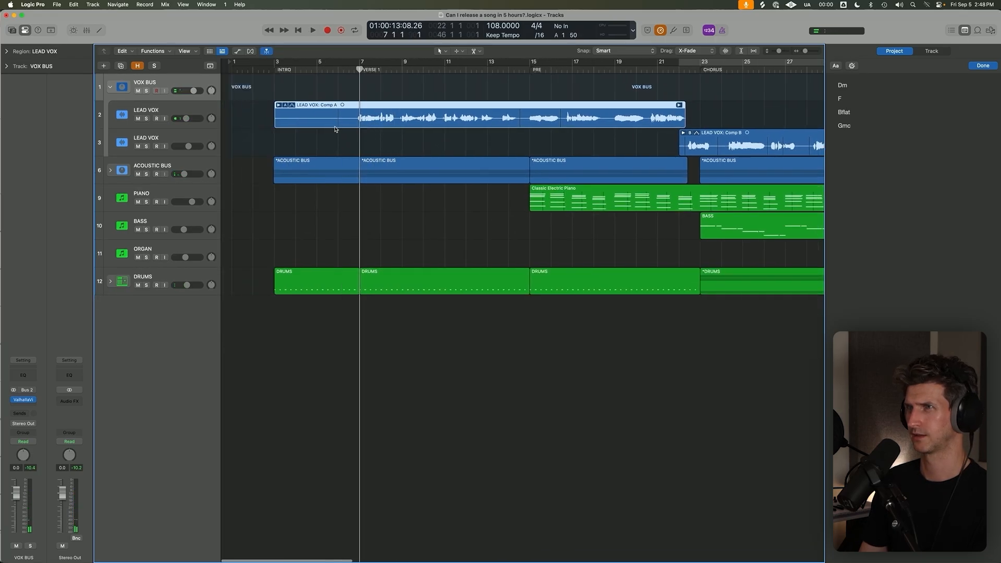
Open the first verse take folder on the upper LEAD VOX track and play from just before verse 1.
{"action": "left_click", "coordinate": [332, 134]}
{"action": "left_click", "coordinate": [271, 106]}
{"action": "left_click", "coordinate": [343, 68]}
{"action": "key", "text": "space"}
{"action": "scroll", "coordinate": [388, 179], "scroll_direction": "up", "scroll_amount": 5}
{"action": "scroll", "coordinate": [383, 175], "scroll_direction": "left", "scroll_amount": 3}
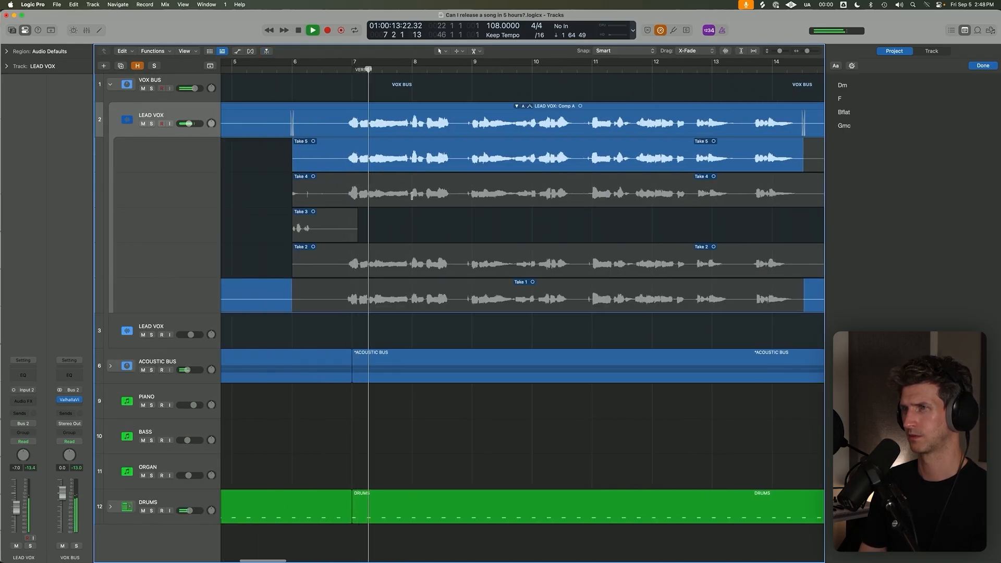
Try Takes 4 and 2 for the verse section from bar 6 to about 14, and choose Take 1.
{"action": "left_click", "coordinate": [412, 195]}
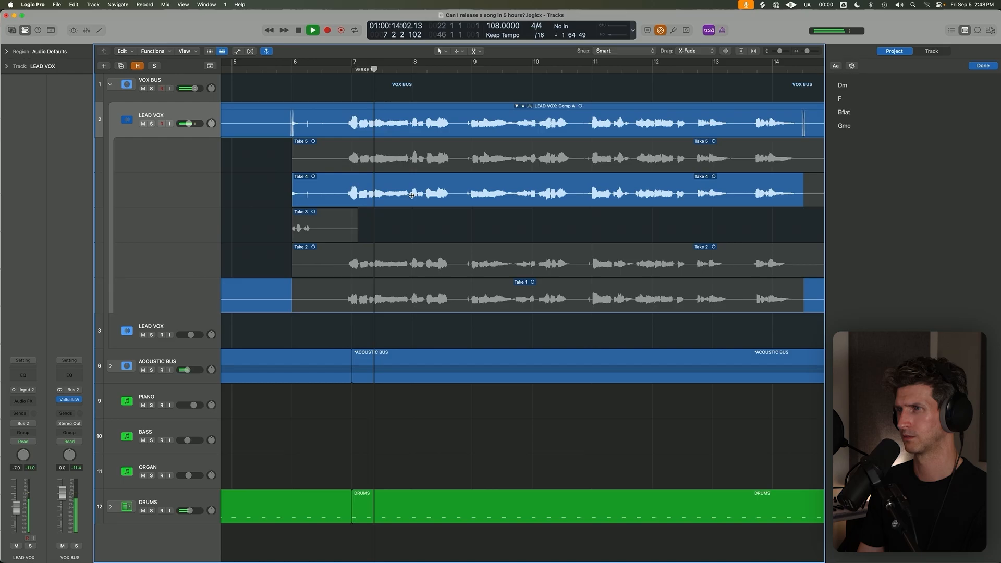
{"action": "left_click", "coordinate": [471, 252]}
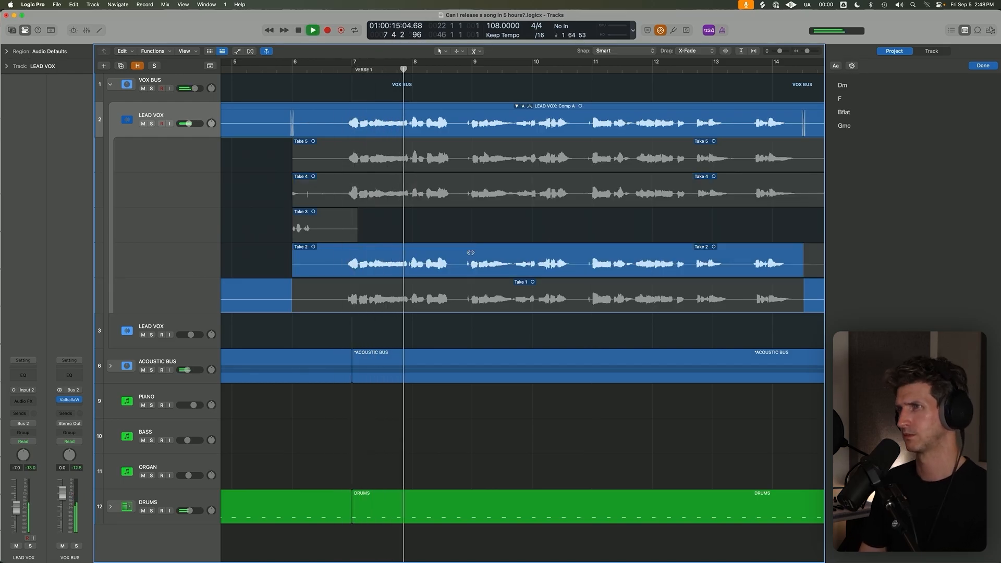
{"action": "left_click", "coordinate": [470, 285]}
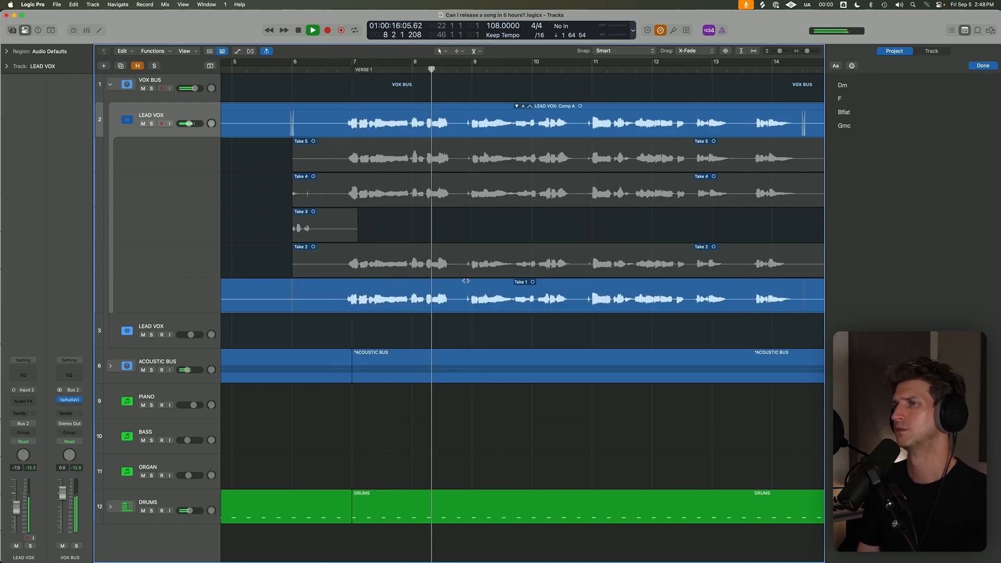
{"action": "left_click", "coordinate": [431, 371]}
Expand the ACOUSTIC BUS and crossfade the RODE and TLM regions into verse 1 just before bar 7.
{"action": "key", "text": "space"}
{"action": "left_click", "coordinate": [111, 366]}
{"action": "scroll", "coordinate": [340, 359], "scroll_direction": "down", "scroll_amount": 1}
{"action": "scroll", "coordinate": [340, 358], "scroll_direction": "down", "scroll_amount": 3}
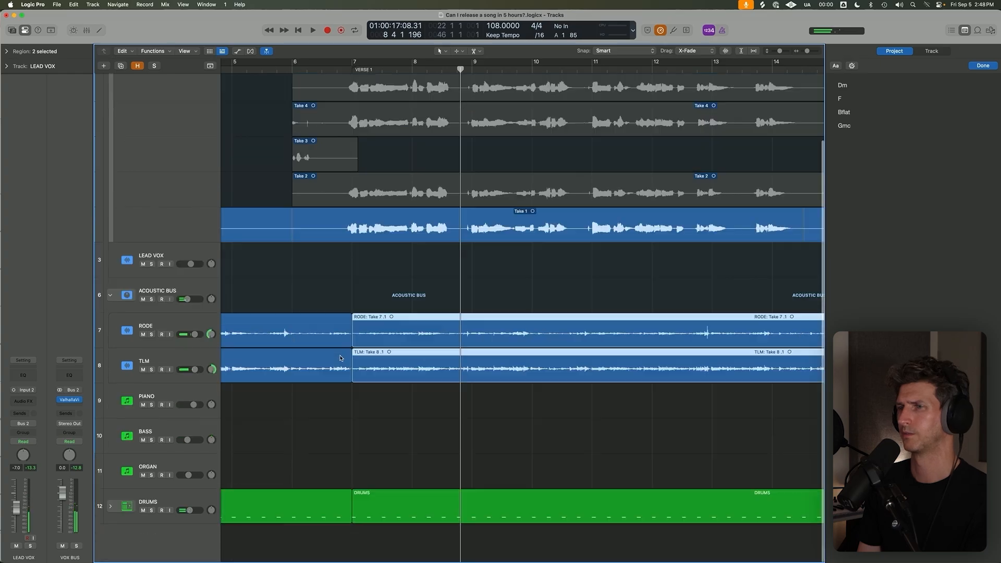
{"action": "left_click_drag", "start_coordinate": [348, 292], "coordinate": [342, 346]}
{"action": "left_click_drag", "start_coordinate": [314, 289], "coordinate": [585, 444]}
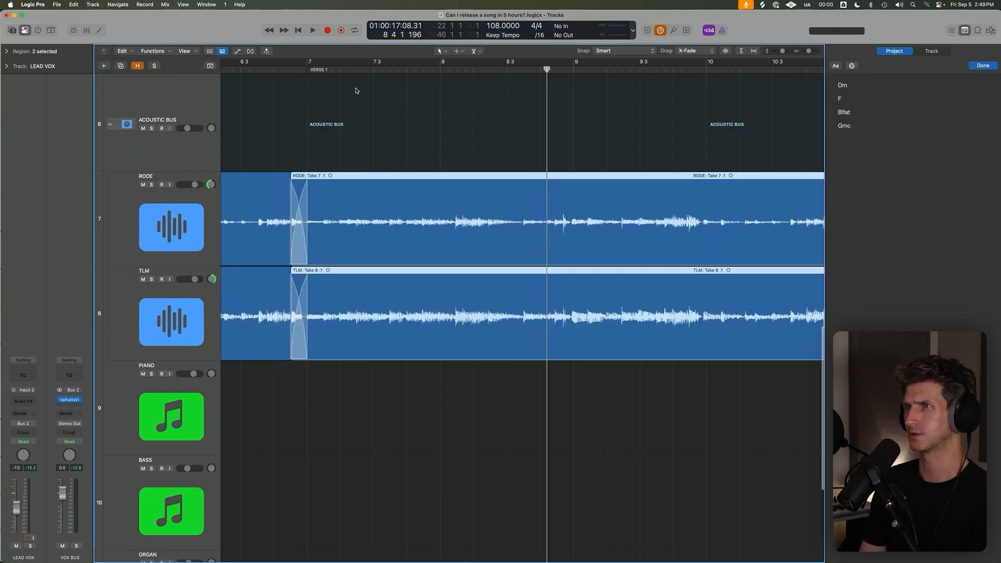
Play verse 1 from bar 7 to check the acoustic crossfades and the Take 1 vocal.
{"action": "left_click", "coordinate": [307, 71]}
{"action": "left_click", "coordinate": [315, 96], "text": "ctrl+alt"}
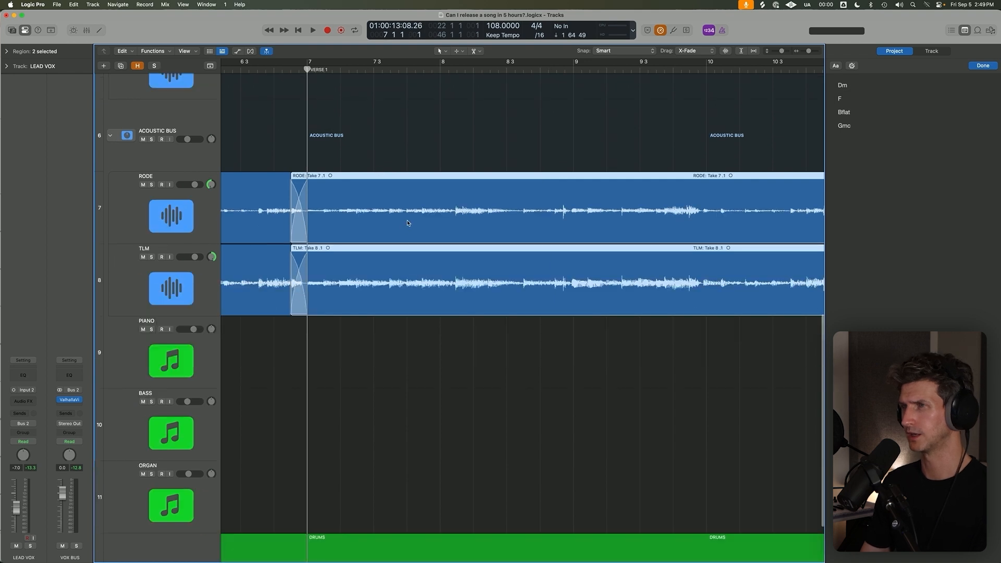
{"action": "scroll", "coordinate": [409, 209], "scroll_direction": "up", "scroll_amount": 5}
{"action": "key", "text": "space"}
{"action": "left_click", "coordinate": [412, 190]}
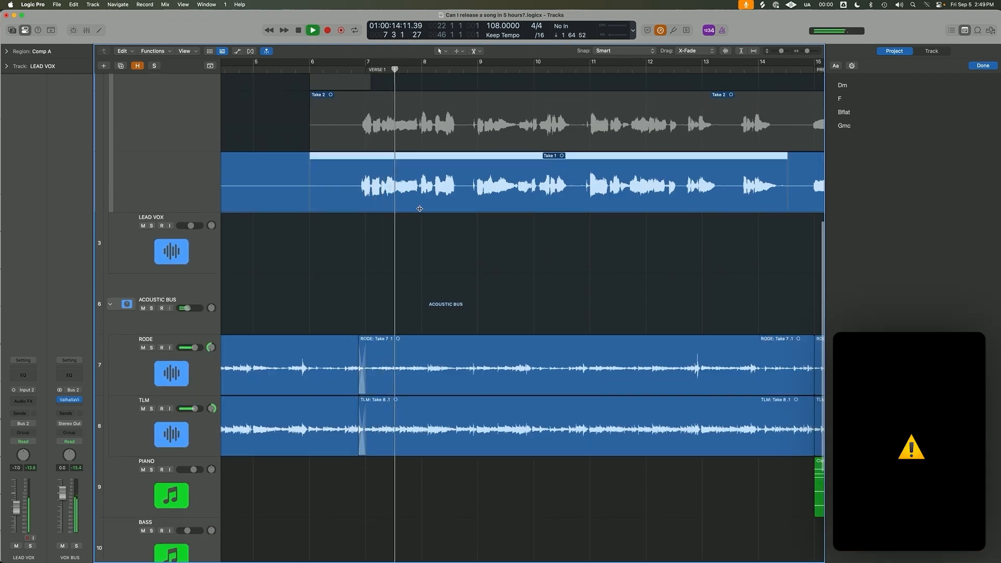
{"action": "key", "text": "super+Left"}
{"action": "key", "text": "super+Left"}
{"action": "key", "text": "super+Left"}
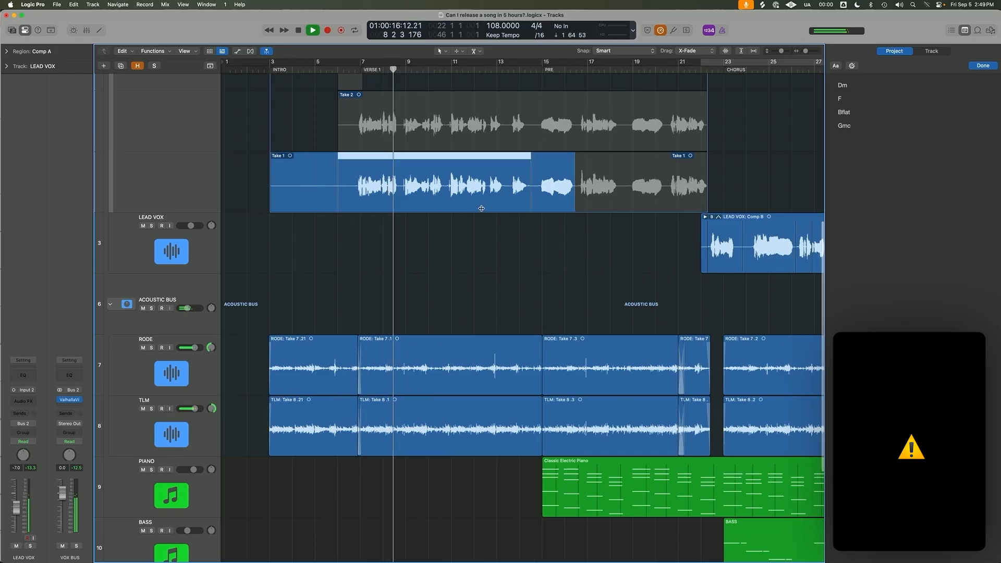
{"action": "key", "text": "super+Up"}
{"action": "scroll", "coordinate": [421, 196], "scroll_direction": "up", "scroll_amount": 5}
{"action": "key", "text": "space"}
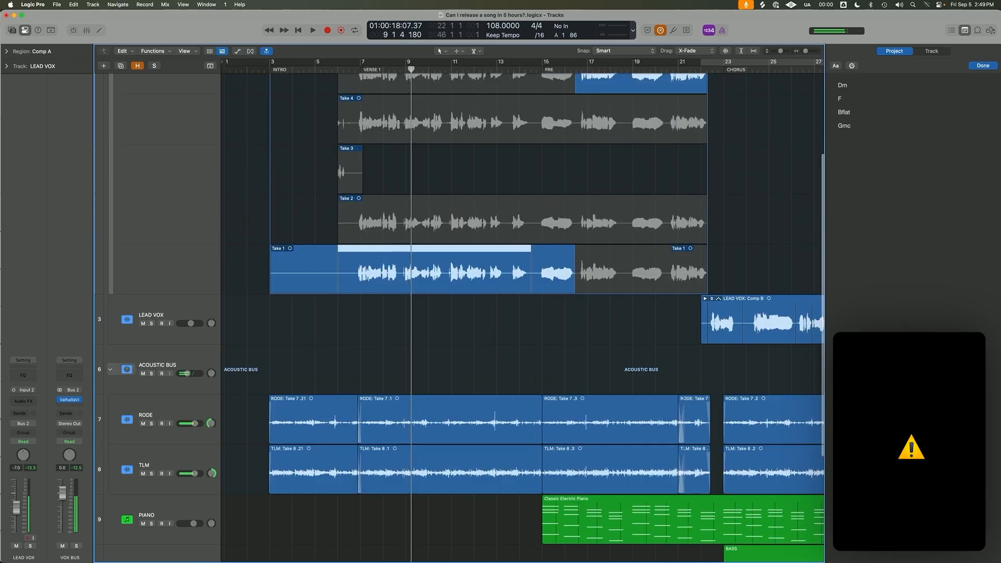
Comp Take 4 over the verse phrase from about bar 8 to just before bar 9 and replay it.
{"action": "left_click_drag", "start_coordinate": [399, 125], "coordinate": [387, 130]}
{"action": "key", "text": "space"}
{"action": "key", "text": "super+Right"}
{"action": "key", "text": "super+Right"}
{"action": "key", "text": "super+Right"}
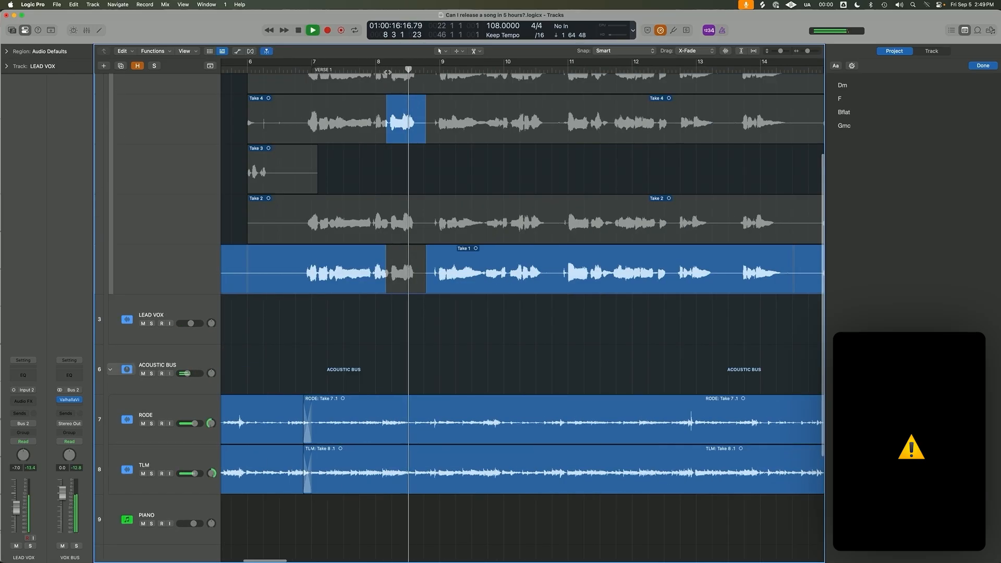
{"action": "left_click_drag", "start_coordinate": [387, 129], "coordinate": [389, 128]}
{"action": "key", "text": "space"}
Switch the phrase after bar 8 to Take 5 and extend that take back to bar 6.
{"action": "scroll", "coordinate": [391, 137], "scroll_direction": "up", "scroll_amount": 5}
{"action": "left_click", "coordinate": [405, 160]}
{"action": "key", "text": "space"}
{"action": "key", "text": "super+Up"}
{"action": "left_click_drag", "start_coordinate": [405, 160], "coordinate": [248, 152]}
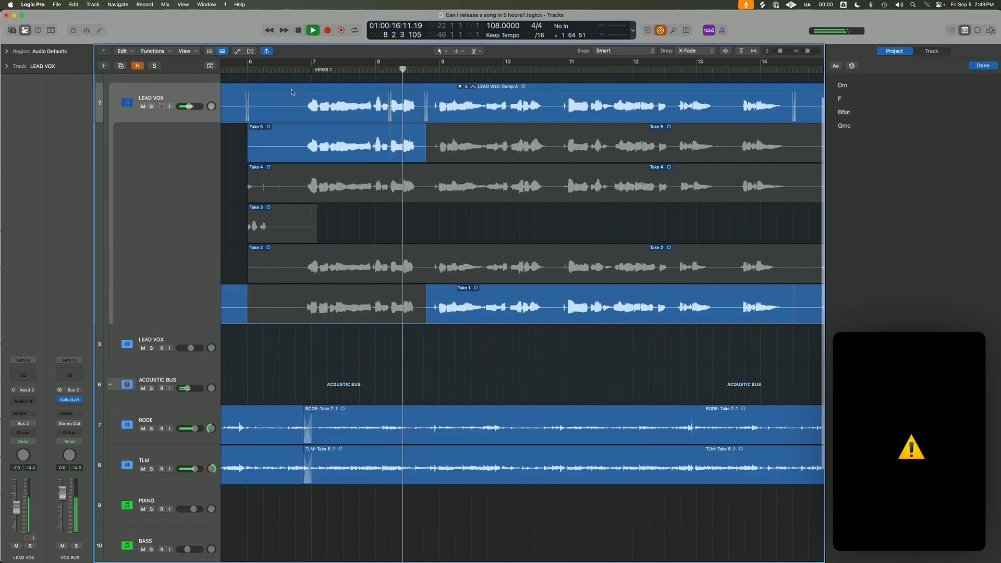
Audition Take 4 for the opening verse phrase from bar 6 to just after bar 8, and switch the phrase to Take 2.
{"action": "left_click", "coordinate": [312, 71]}
{"action": "key", "text": "space"}
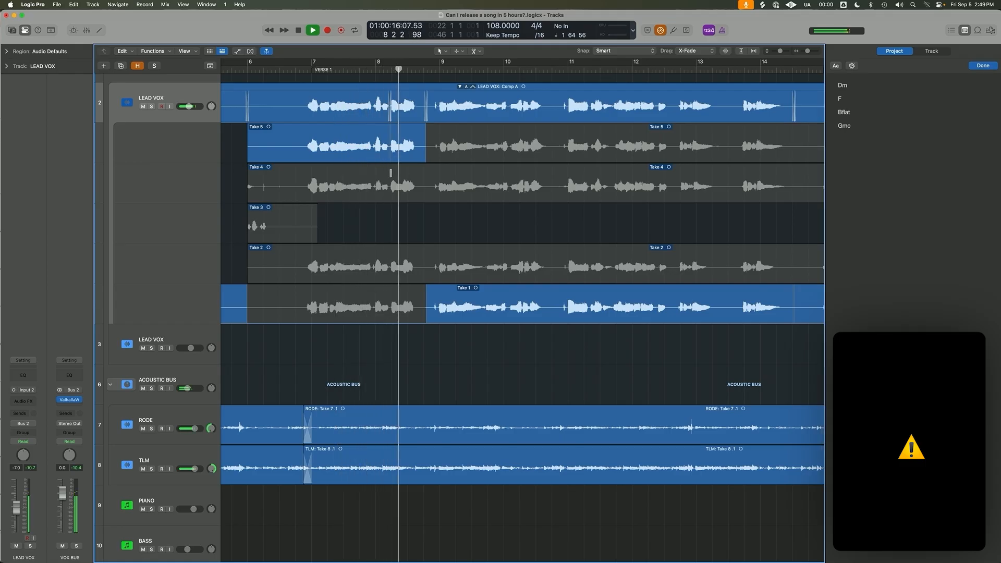
{"action": "key", "text": "space"}
{"action": "left_click", "coordinate": [384, 175]}
{"action": "key", "text": "space"}
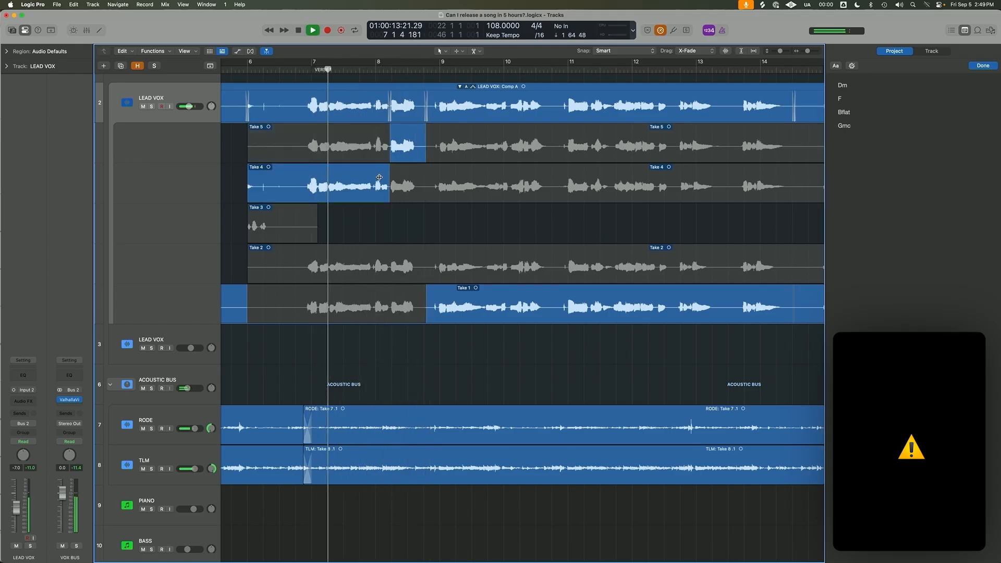
{"action": "left_click", "coordinate": [376, 269]}
{"action": "key", "text": "space"}
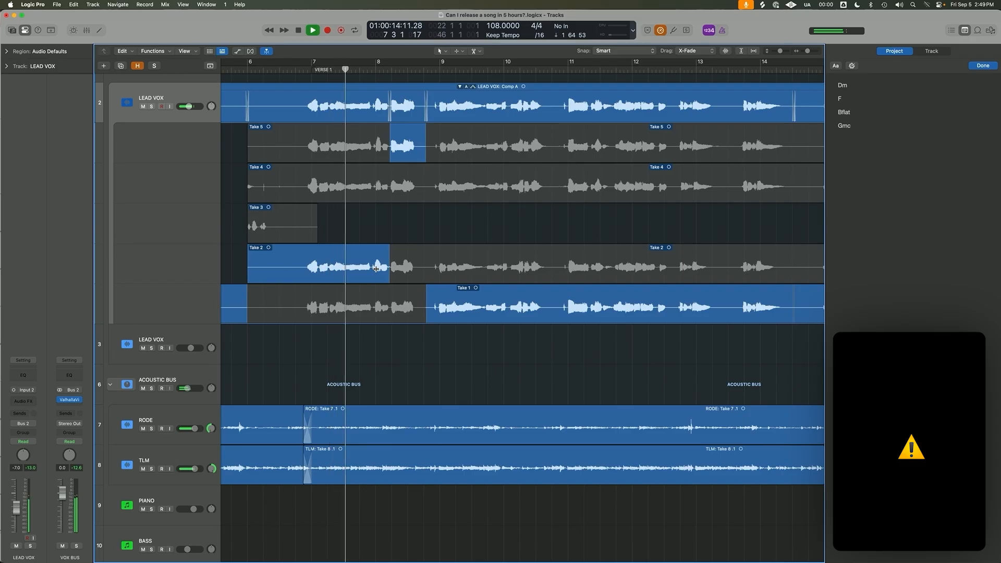
{"action": "key", "text": "space"}
Audition Take 2 for the short phrase just after bar 8 and switch that phrase to Take 1.
{"action": "left_click", "coordinate": [409, 265]}
{"action": "key", "text": "space"}
{"action": "key", "text": "space"}
{"action": "key", "text": "space"}
{"action": "left_click", "coordinate": [386, 70]}
{"action": "key", "text": "space"}
{"action": "left_click", "coordinate": [407, 307]}
{"action": "key", "text": "space"}
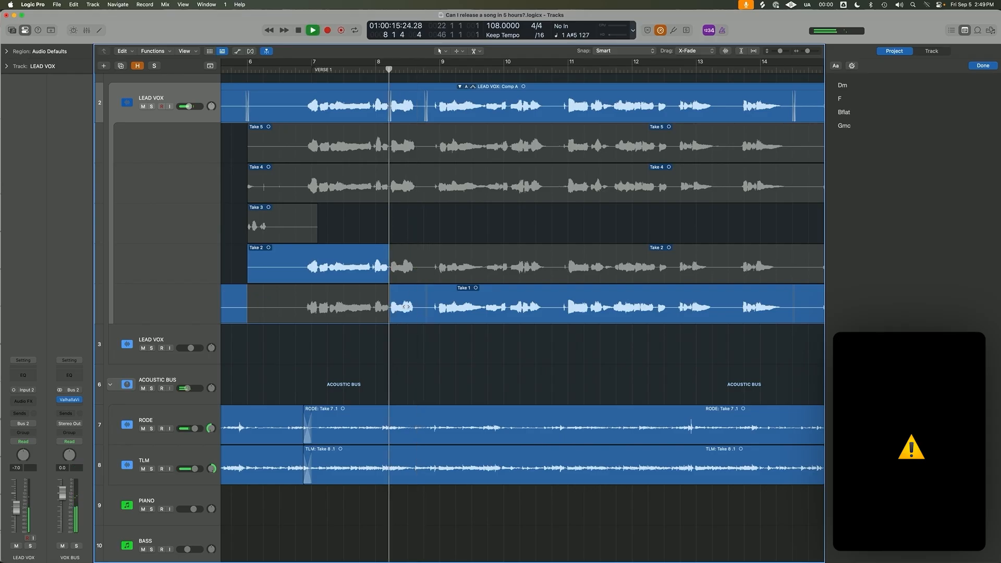
Remove the empty Take 1 selection before verse 1 from the comp and start Take 2 shortly after bar 6.
{"action": "scroll", "coordinate": [457, 303], "scroll_direction": "down", "scroll_amount": 1}
{"action": "scroll", "coordinate": [457, 304], "scroll_direction": "down", "scroll_amount": 1}
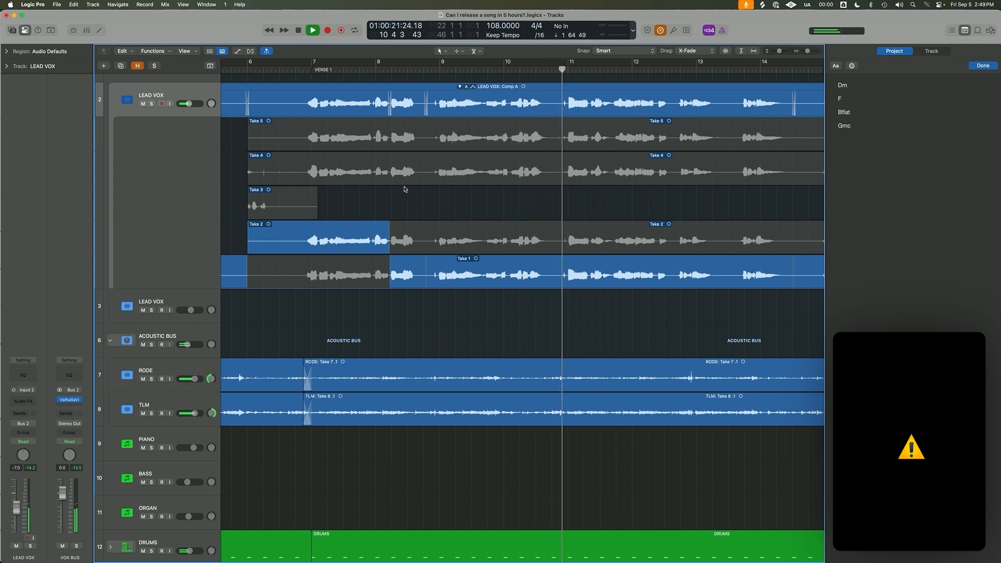
{"action": "scroll", "coordinate": [404, 190], "scroll_direction": "down", "scroll_amount": 2}
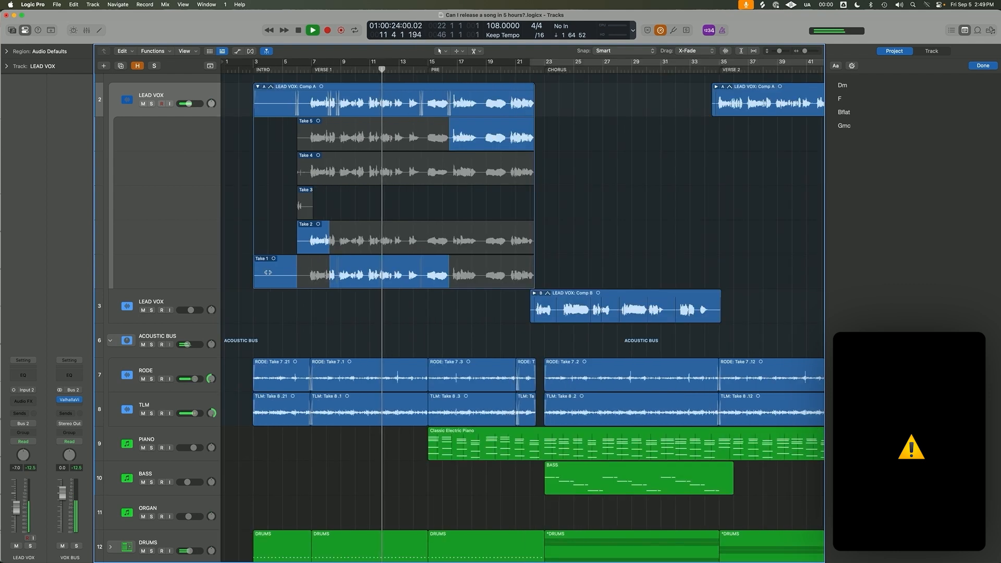
{"action": "left_click_drag", "start_coordinate": [268, 273], "coordinate": [303, 244]}
{"action": "key", "text": "super+Up"}
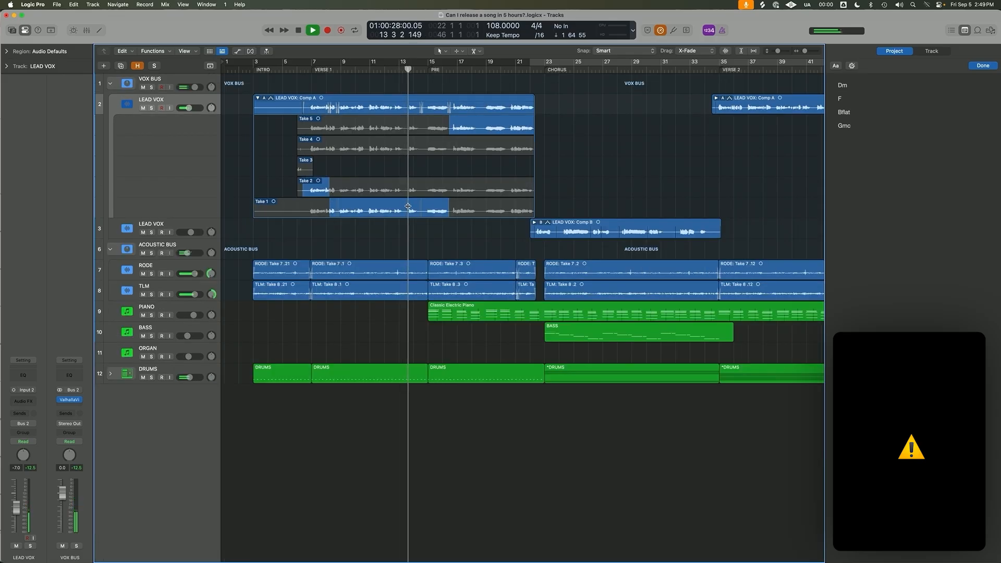
Move the Take 1 to Take 5 changeover slightly later, past bar 16, and collapse the lead vocal take folder.
{"action": "left_click_drag", "start_coordinate": [446, 209], "coordinate": [449, 208]}
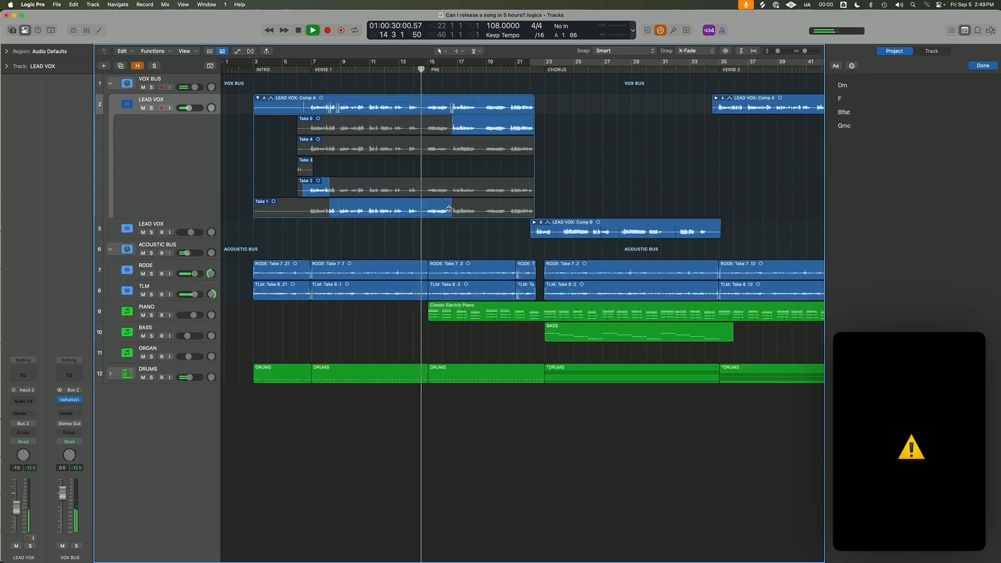
{"action": "key", "text": "super+Down"}
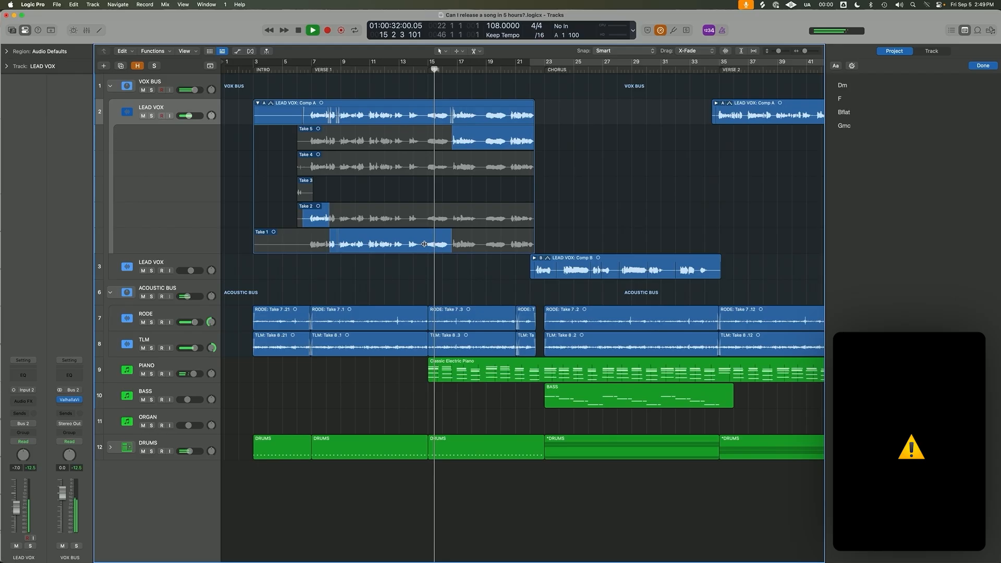
{"action": "left_click", "coordinate": [258, 104]}
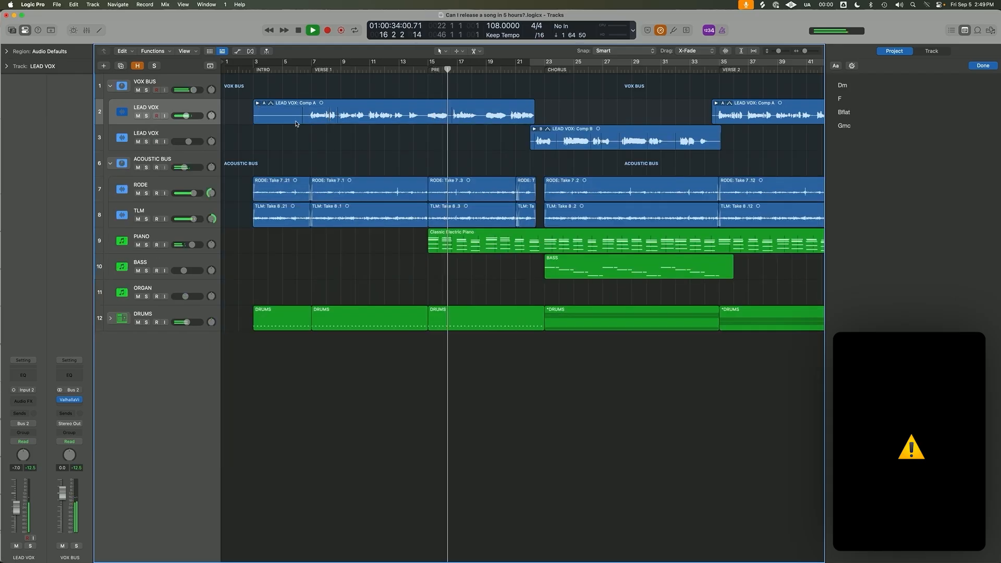
Reopen the first LEAD VOX take folder and comp its last phrase before the chorus, auditioning Takes 4 and 2 before choosing Take 1.
{"action": "key", "text": "super+Left"}
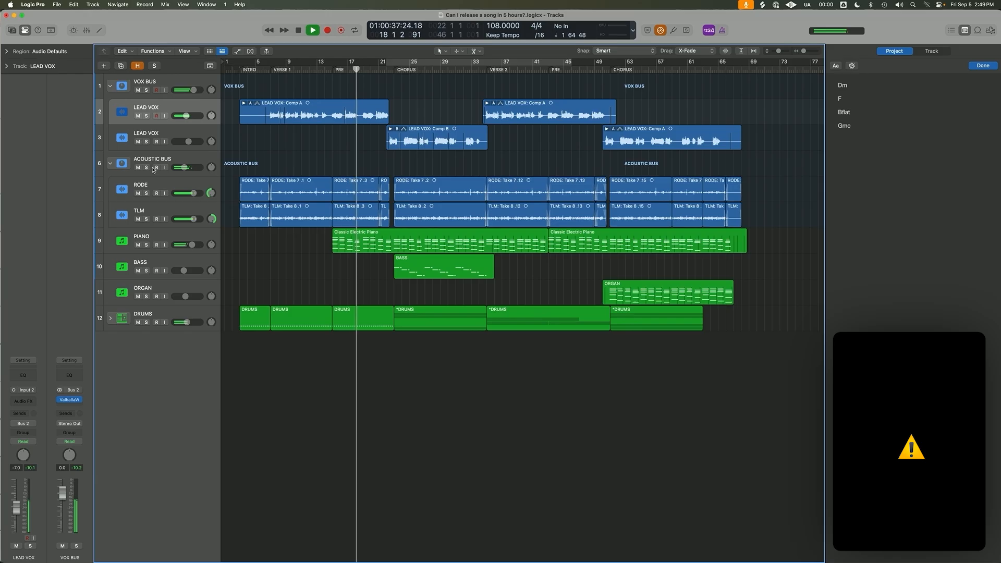
{"action": "key", "text": "super+Up"}
{"action": "key", "text": "super+Up"}
{"action": "key", "text": "super+Down"}
{"action": "key", "text": "super+Down"}
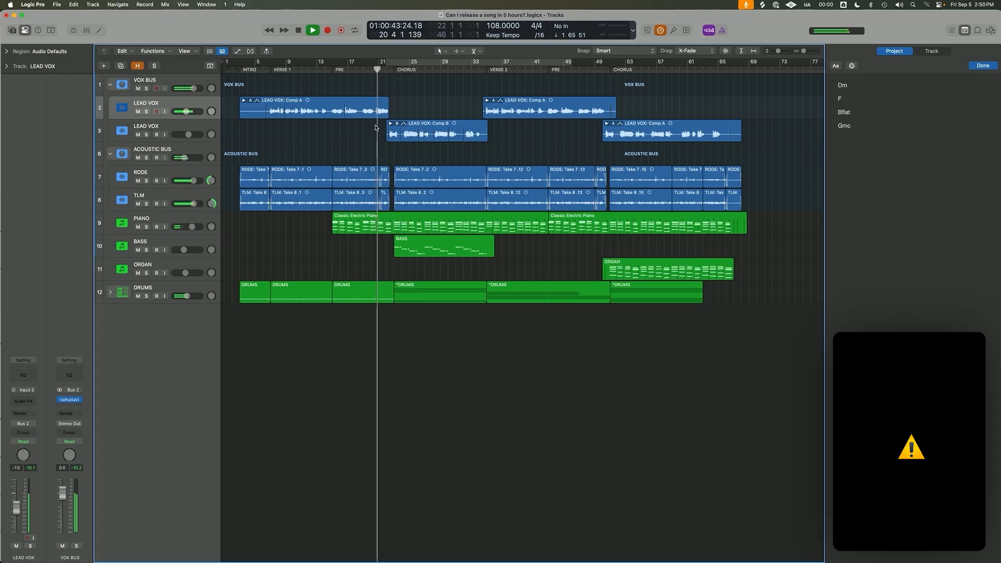
{"action": "left_click", "coordinate": [366, 110]}
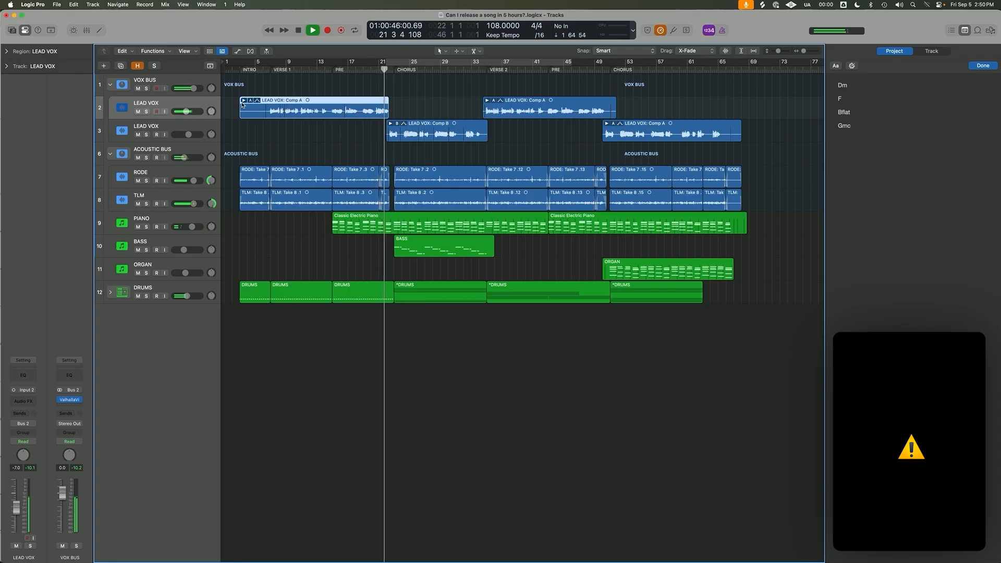
{"action": "left_click", "coordinate": [245, 100]}
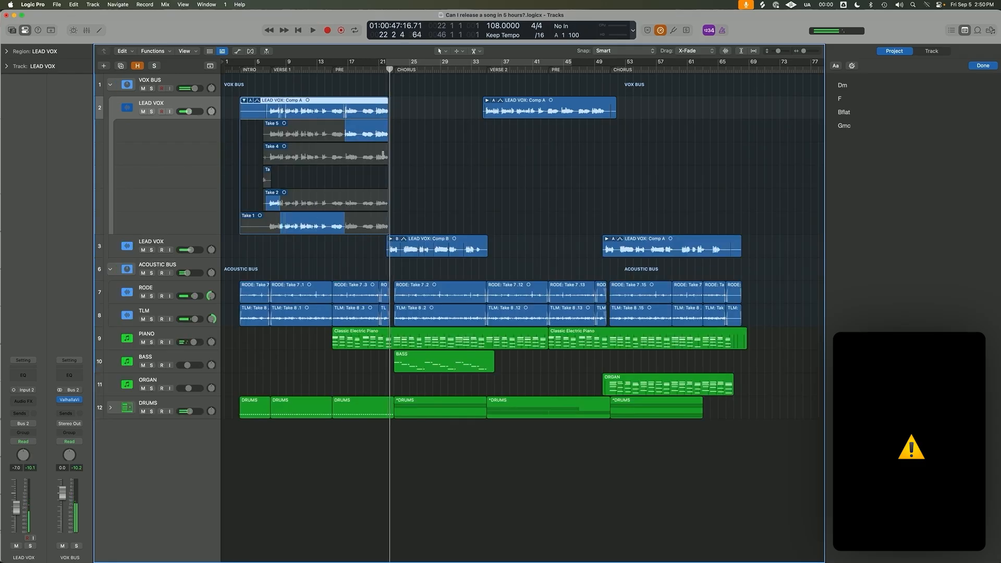
{"action": "key", "text": "super+Right"}
{"action": "key", "text": "super+Right"}
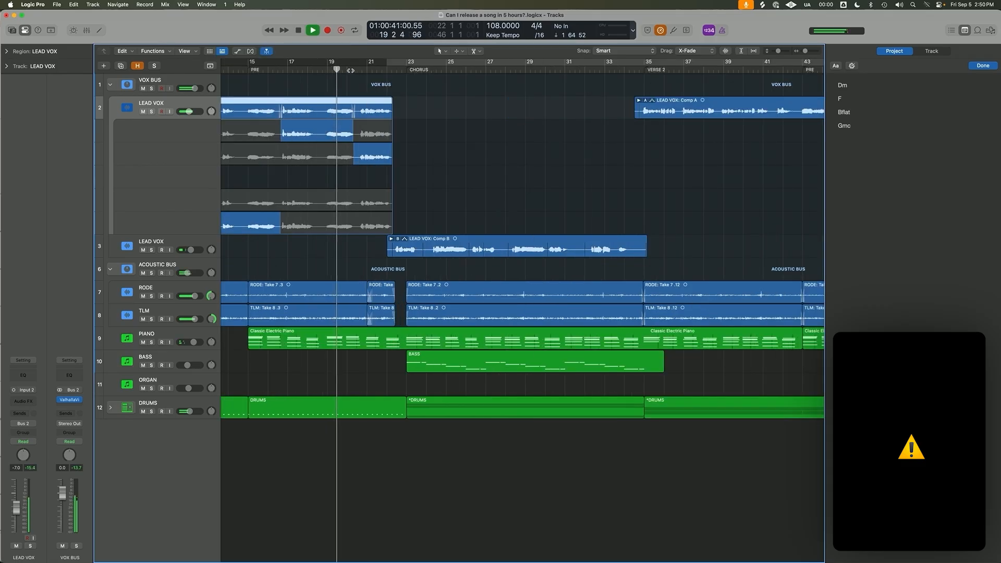
{"action": "key", "text": "super+Up"}
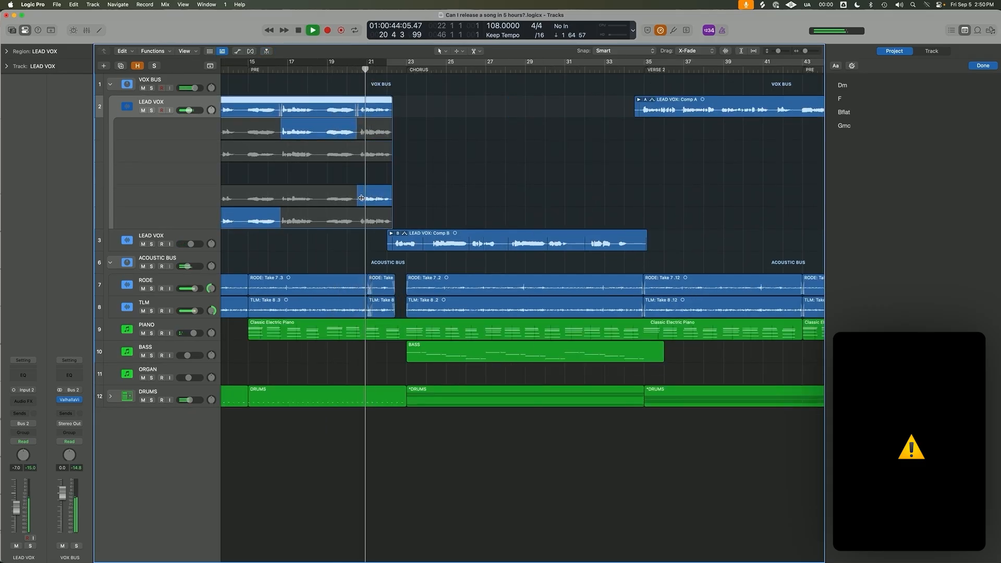
{"action": "key", "text": "super+Down"}
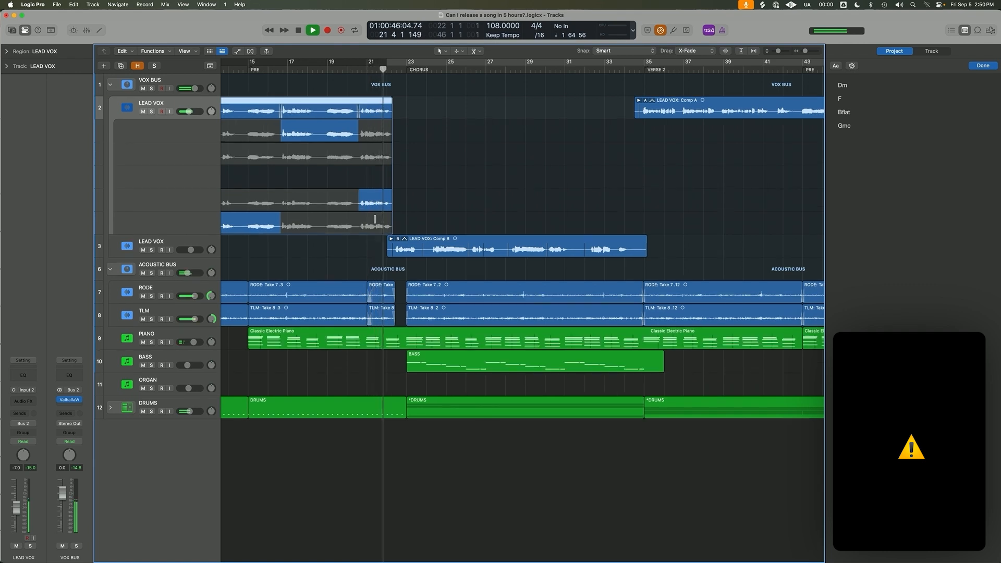
{"action": "left_click", "coordinate": [374, 220]}
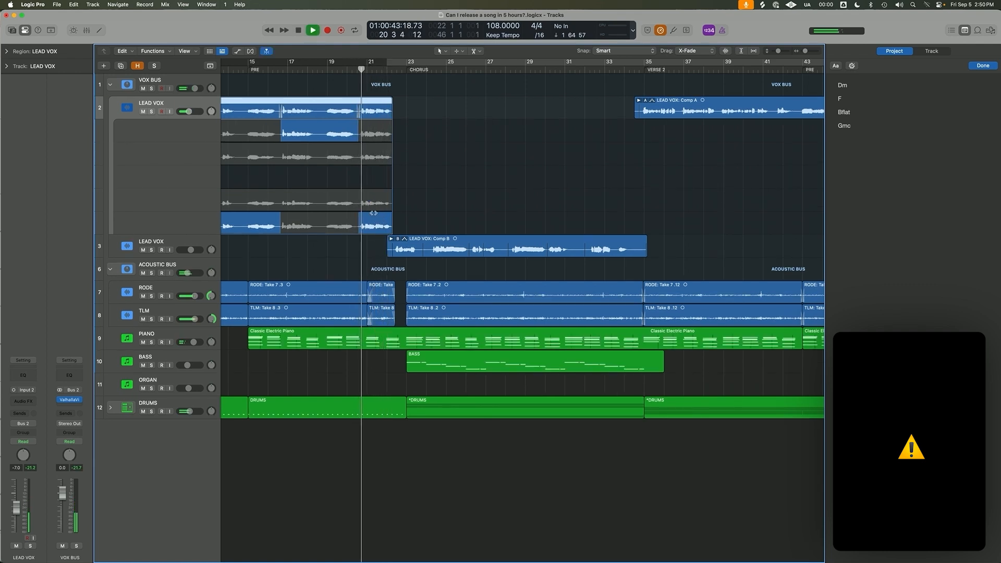
Split the first chorus Comp B region shortly after bar 22, where the Comp A vocal ends, and delete the piece before the split.
{"action": "key", "text": "super+Left"}
{"action": "key", "text": "super+Left"}
{"action": "key", "text": "super+Left"}
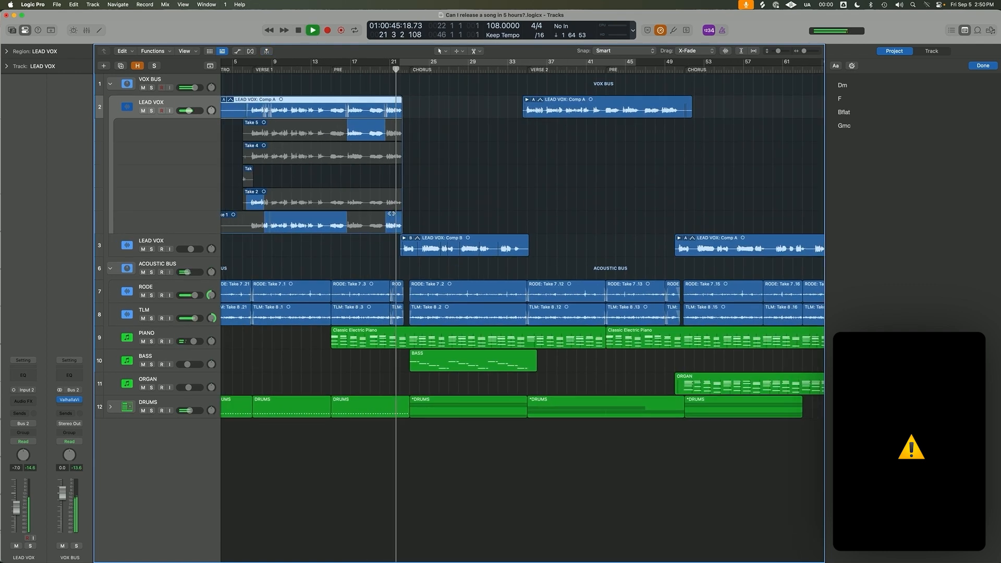
{"action": "scroll", "coordinate": [392, 214], "scroll_direction": "left", "scroll_amount": 2}
{"action": "scroll", "coordinate": [393, 213], "scroll_direction": "down", "scroll_amount": 1}
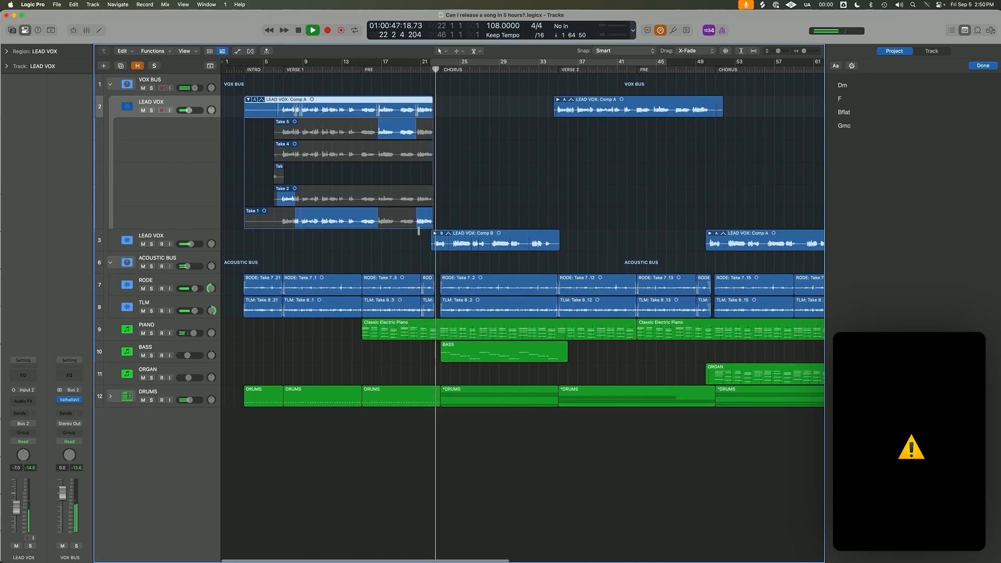
{"action": "key", "text": "super+Right"}
{"action": "key", "text": "super+Right"}
{"action": "key", "text": "super+Right"}
{"action": "key", "text": "super+Right"}
{"action": "key", "text": "super+Right"}
{"action": "left_click", "coordinate": [469, 248]}
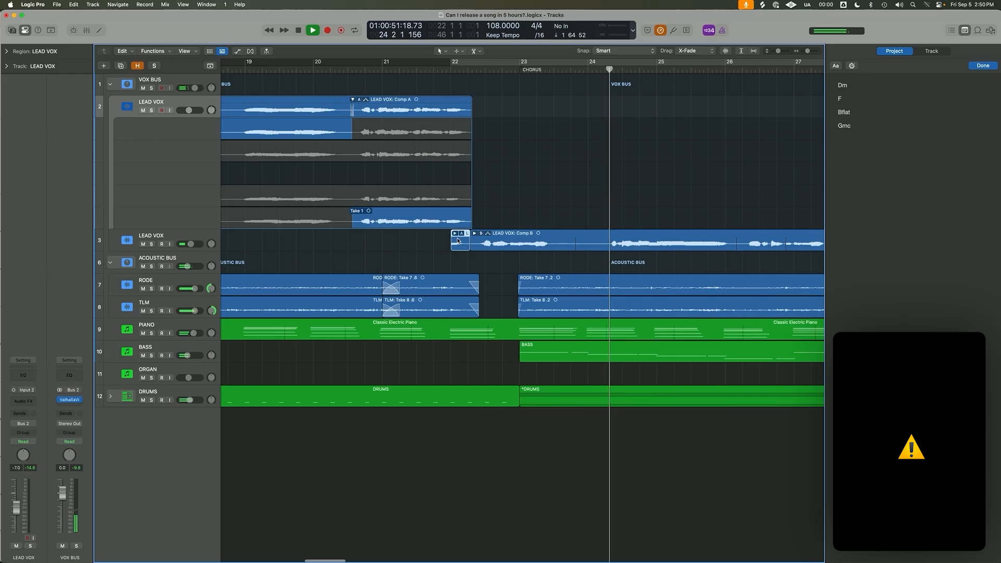
{"action": "key", "text": "Delete"}
{"action": "left_click", "coordinate": [459, 247], "text": "shift"}
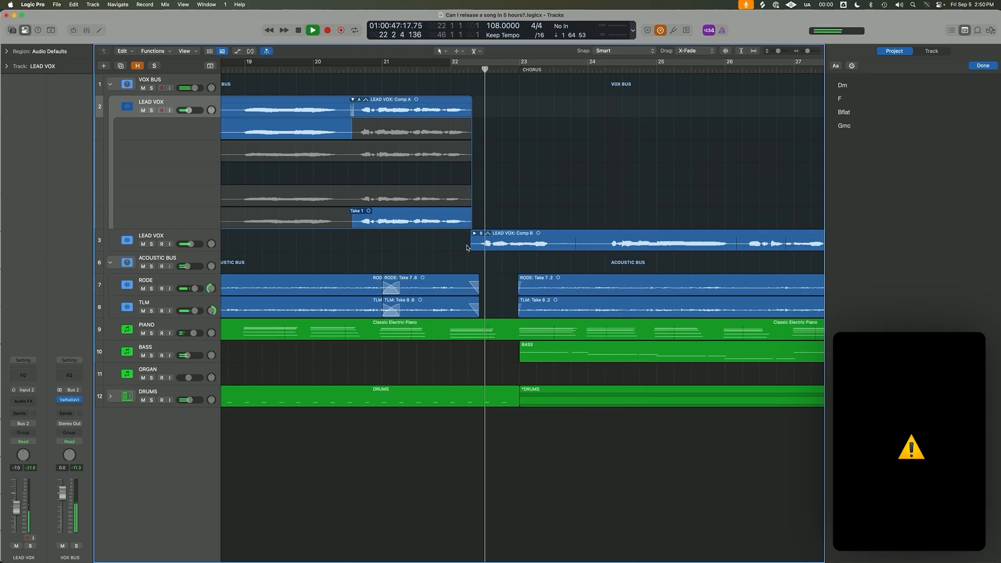
Collapse the first LEAD VOX take folder, stop playback and move the playhead back to bar 17 in the pre-chorus.
{"action": "key", "text": "super+Left"}
{"action": "key", "text": "super+Left"}
{"action": "key", "text": "super+Left"}
{"action": "key", "text": "super+Left"}
{"action": "key", "text": "super+Left"}
{"action": "key", "text": "super+Left"}
{"action": "left_click", "coordinate": [246, 99]}
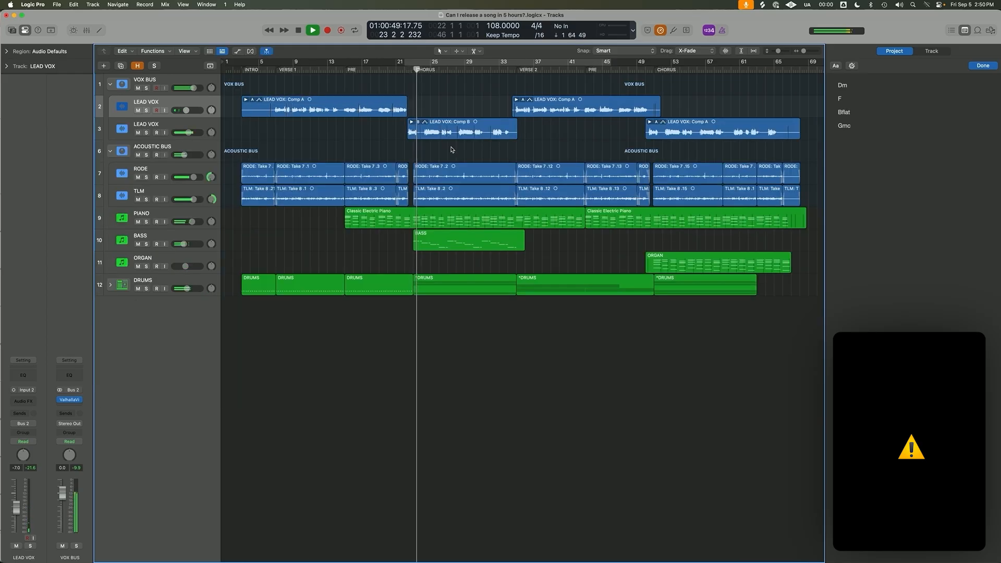
{"action": "key", "text": "super+Up"}
{"action": "key", "text": "space"}
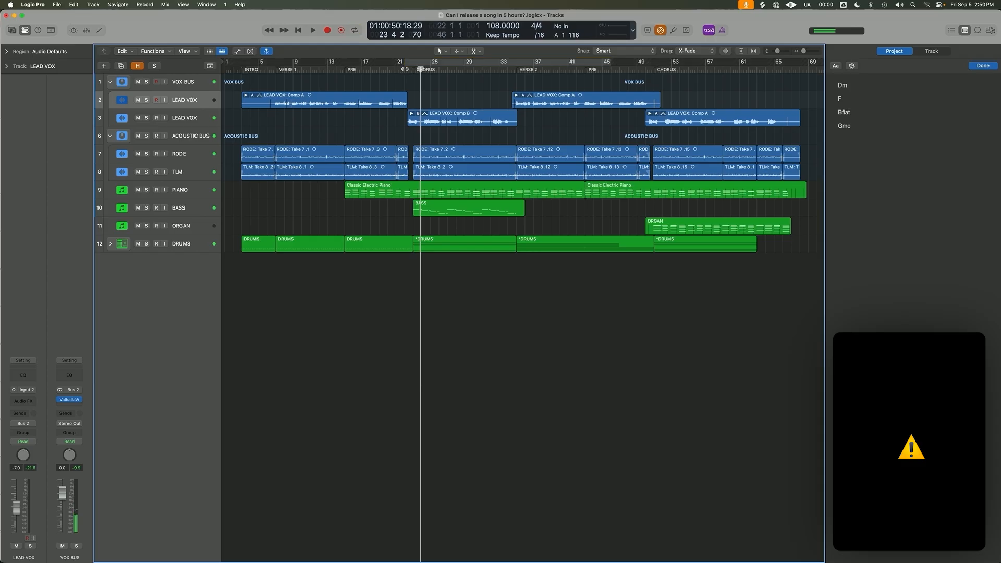
{"action": "left_click", "coordinate": [405, 69]}
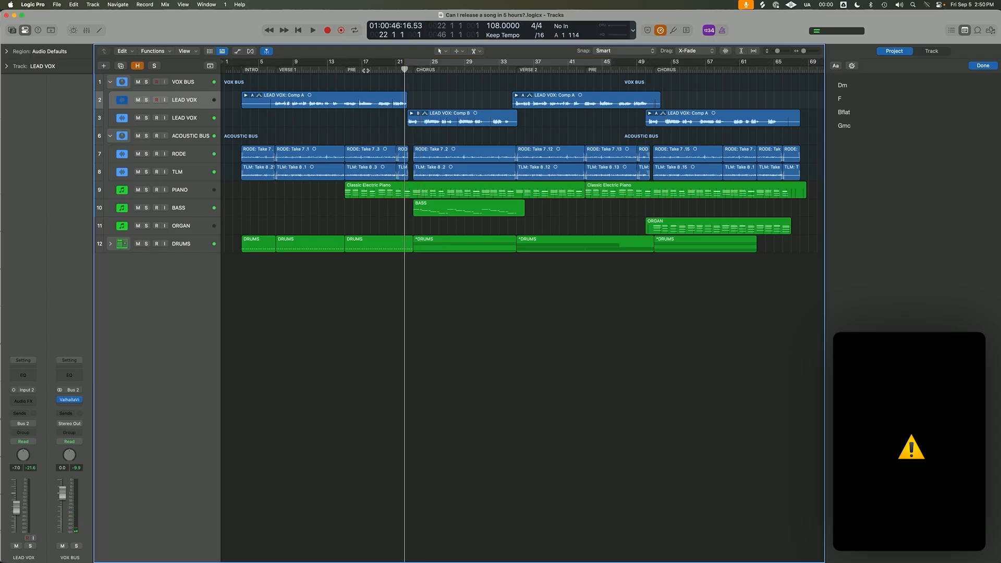
{"action": "left_click", "coordinate": [380, 107]}
{"action": "key", "text": "super+Down"}
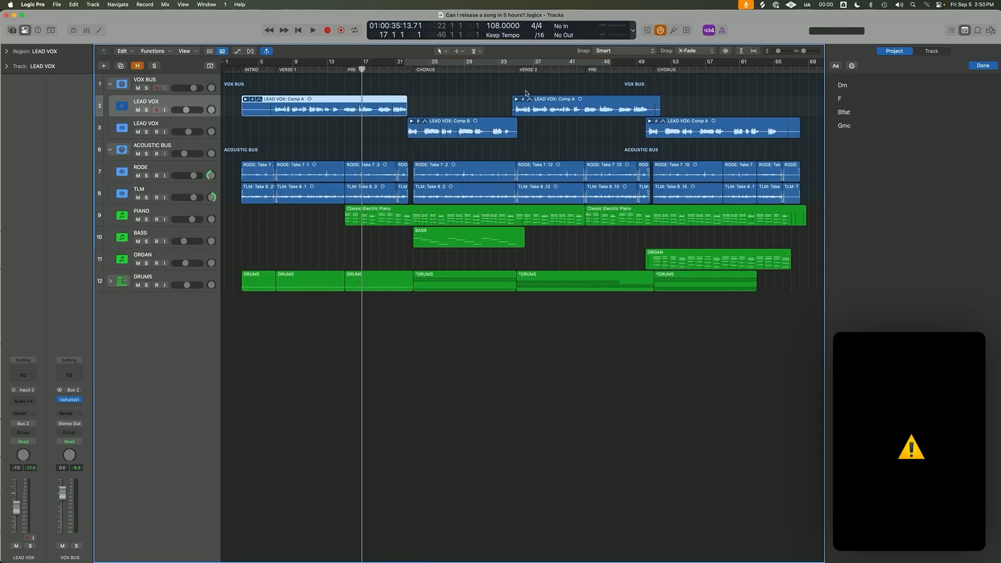
Play the transition into verse 2 and cut off the tail of the chorus Comp B region where it overlaps the verse 2 vocal.
{"action": "left_click", "coordinate": [513, 71]}
{"action": "key", "text": "space"}
{"action": "left_click", "coordinate": [521, 107]}
{"action": "key", "text": "super+Right"}
{"action": "key", "text": "super+Right"}
{"action": "key", "text": "super+Right"}
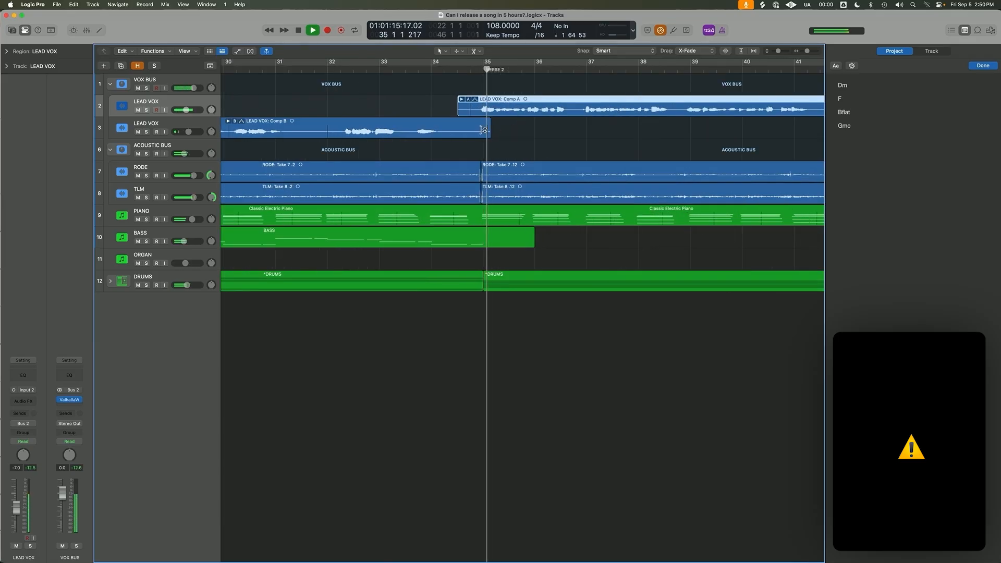
{"action": "left_click", "coordinate": [418, 88], "text": "shift"}
{"action": "key", "text": "super+Down"}
{"action": "right_click", "coordinate": [454, 189]}
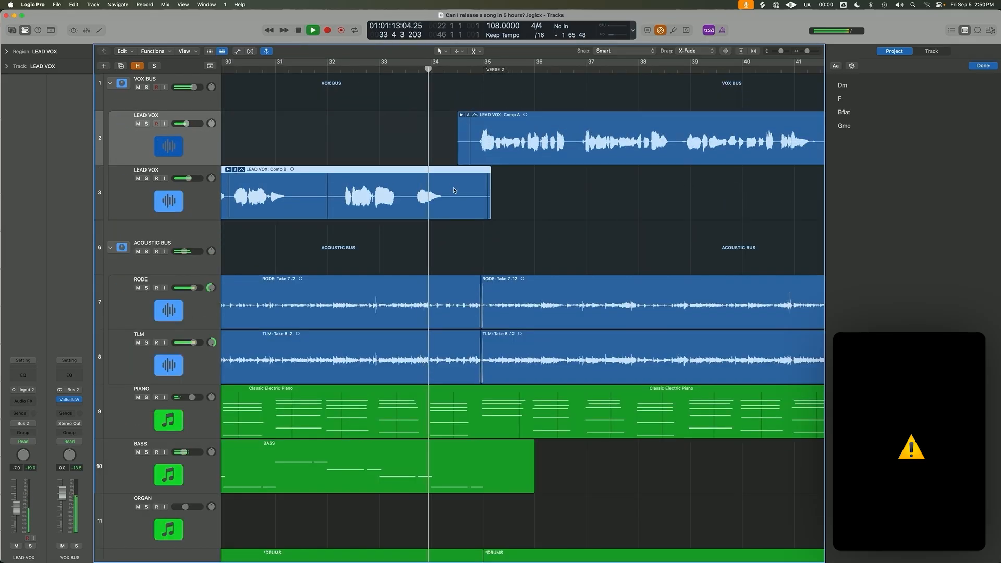
{"action": "key", "text": "Delete"}
Solo the ACOUSTIC BUS and the first LEAD VOX track, and open the acoustic bus's FF Pro-Q 2 equalizer.
{"action": "key", "text": "super+Left"}
{"action": "key", "text": "super+Left"}
{"action": "key", "text": "super+Left"}
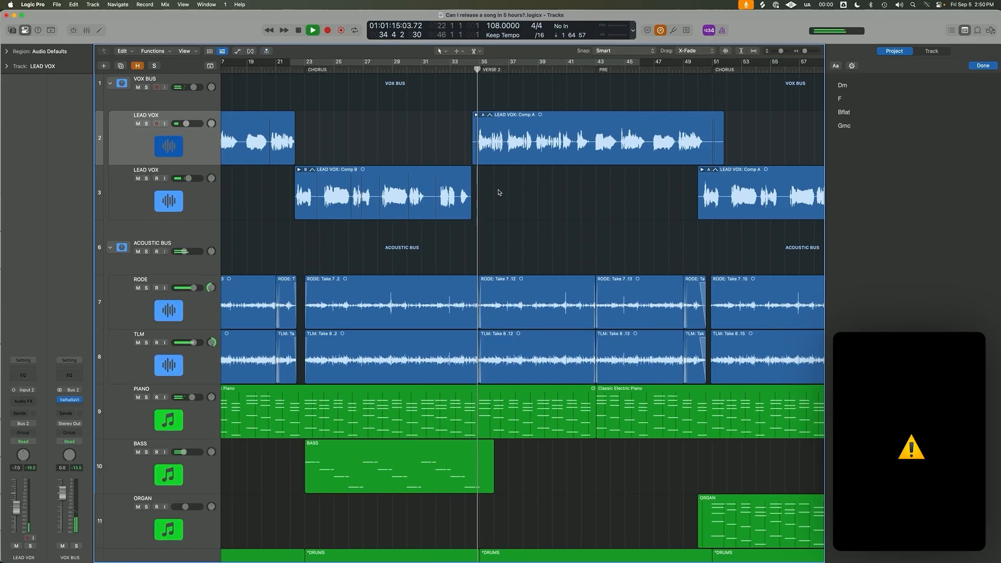
{"action": "key", "text": "super+Left"}
{"action": "key", "text": "super+Left"}
{"action": "key", "text": "super+Left"}
{"action": "key", "text": "super+Up"}
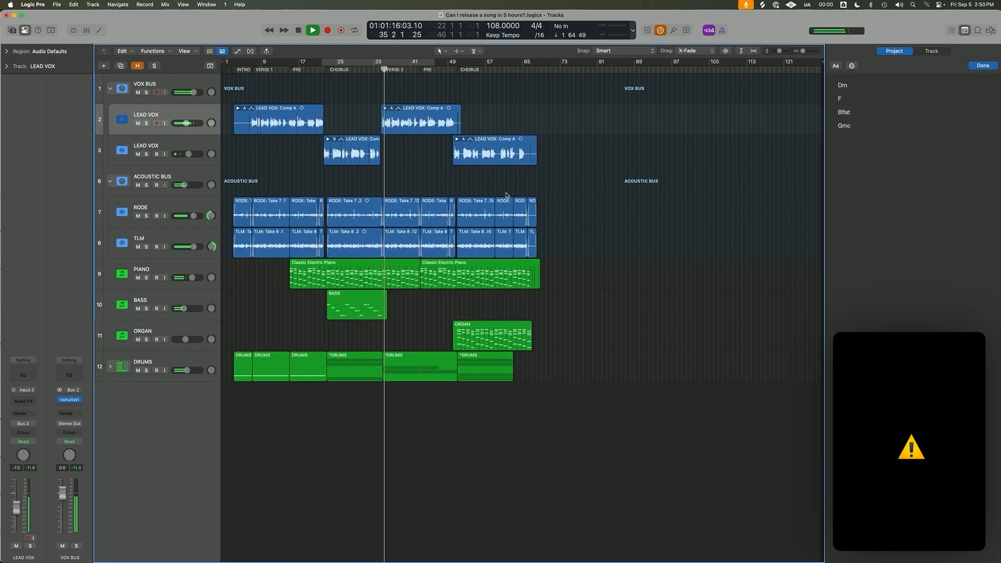
{"action": "left_click", "coordinate": [147, 185]}
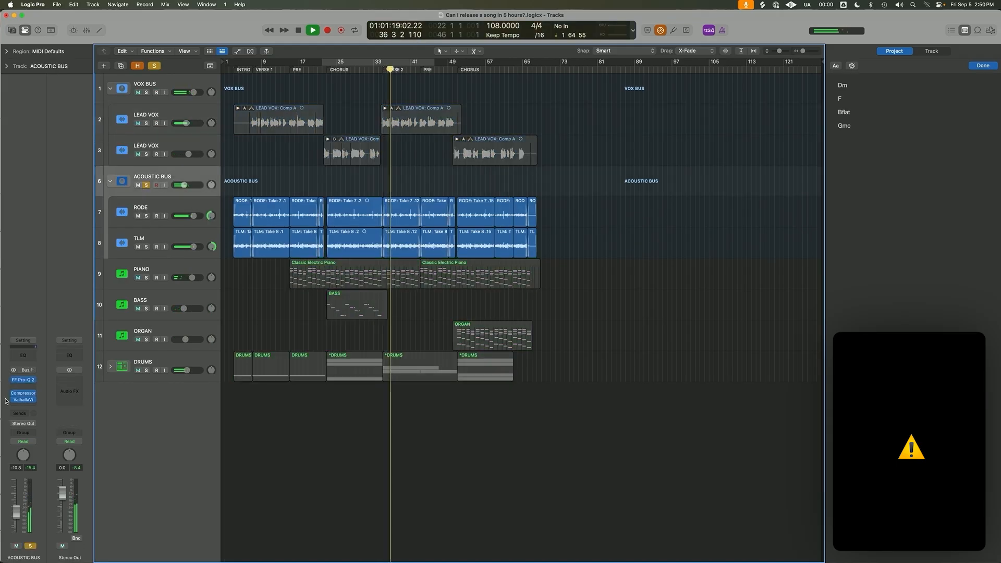
{"action": "left_click", "coordinate": [22, 385]}
{"action": "left_click", "coordinate": [23, 381]}
{"action": "left_click", "coordinate": [22, 381]}
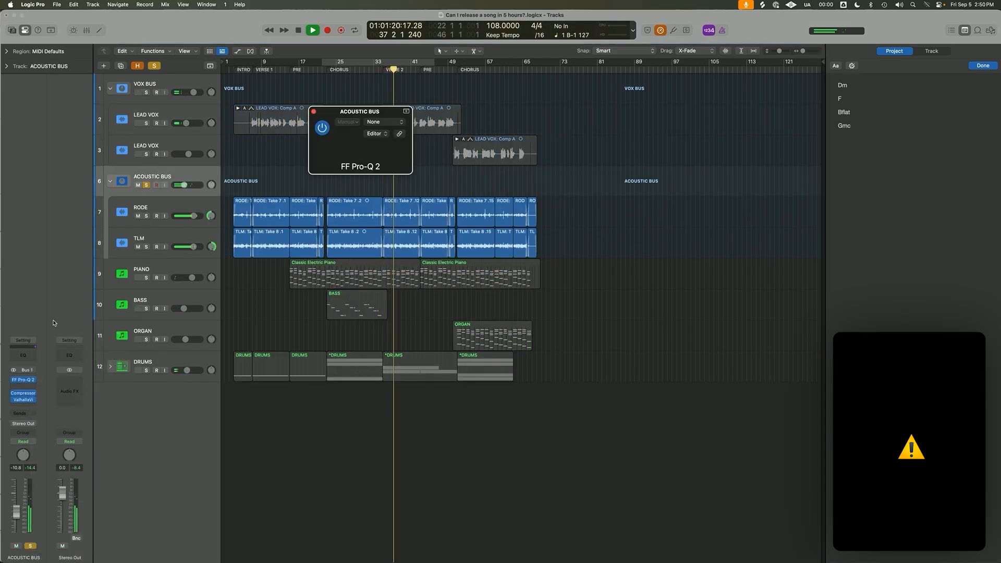
{"action": "left_click", "coordinate": [146, 123]}
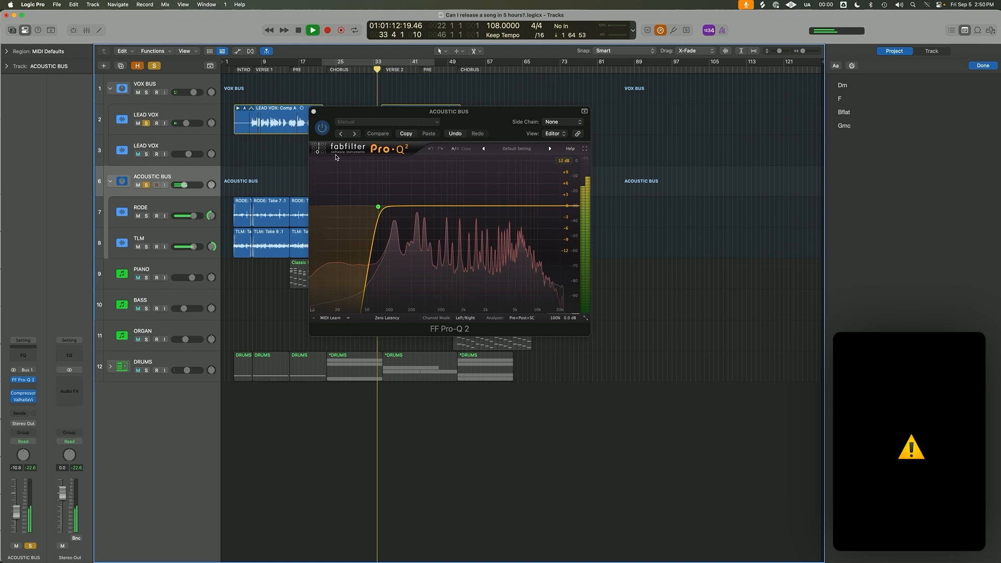
Add a bell cut of about -5.5 dB near 200 Hz on the acoustic bus EQ and raise the ACOUSTIC BUS volume.
{"action": "left_click_drag", "start_coordinate": [380, 209], "coordinate": [414, 232]}
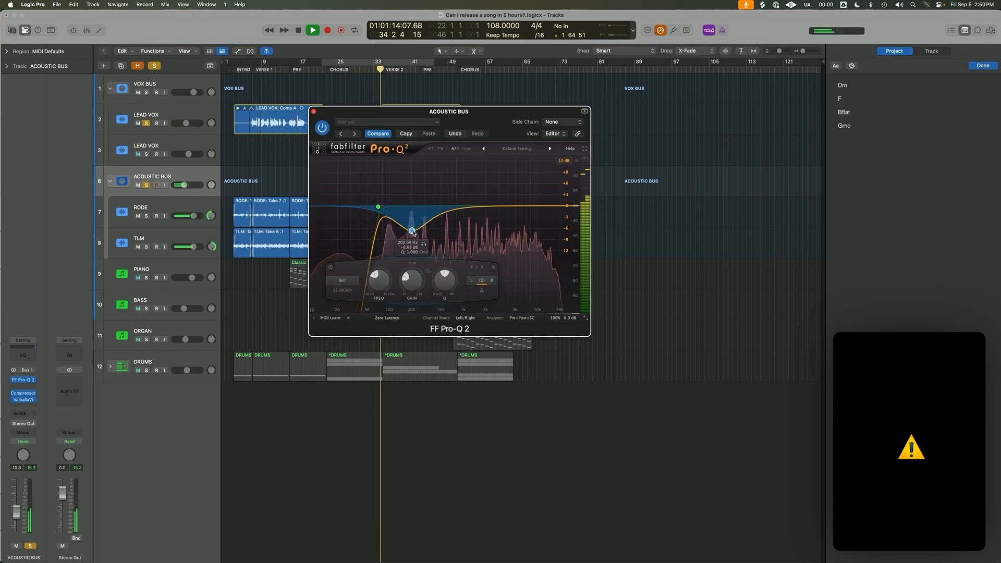
{"action": "left_click_drag", "start_coordinate": [464, 123], "coordinate": [660, 80]}
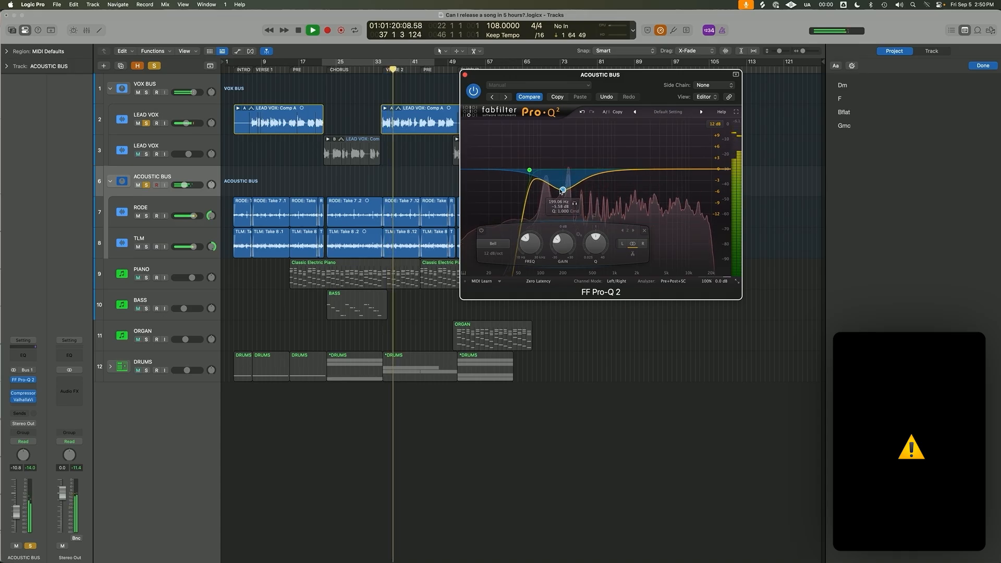
{"action": "left_click_drag", "start_coordinate": [191, 186], "coordinate": [194, 187]}
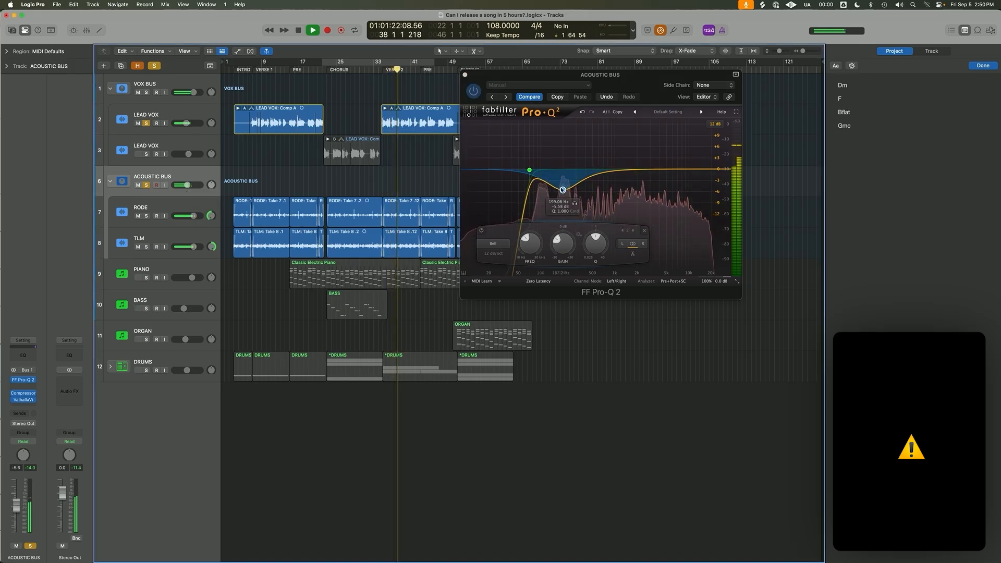
Shift the acoustic bus EQ's bell cut down to about 165 Hz with a wider Q while auditioning the band.
{"action": "left_click_drag", "start_coordinate": [562, 190], "coordinate": [551, 193]}
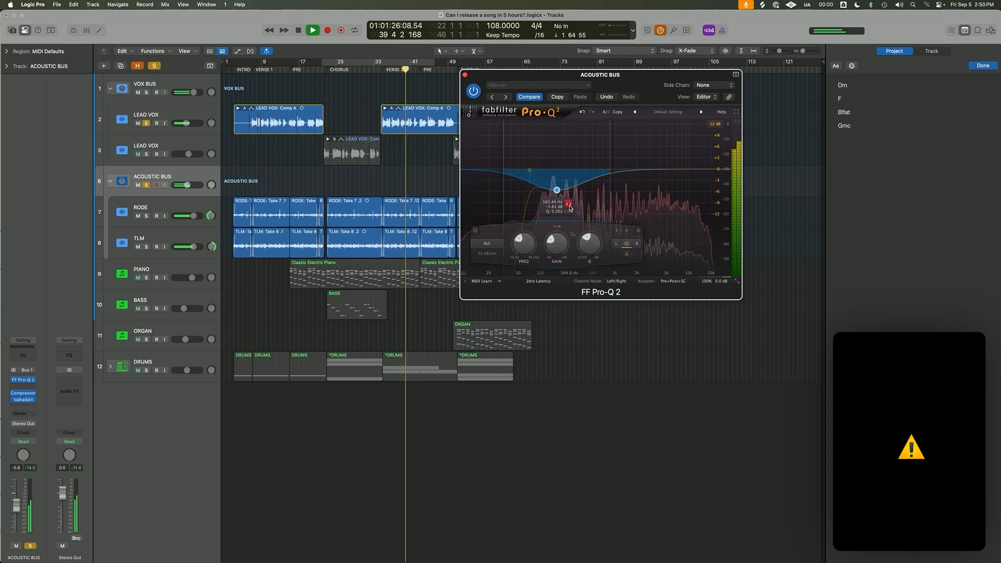
{"action": "left_click", "coordinate": [569, 205]}
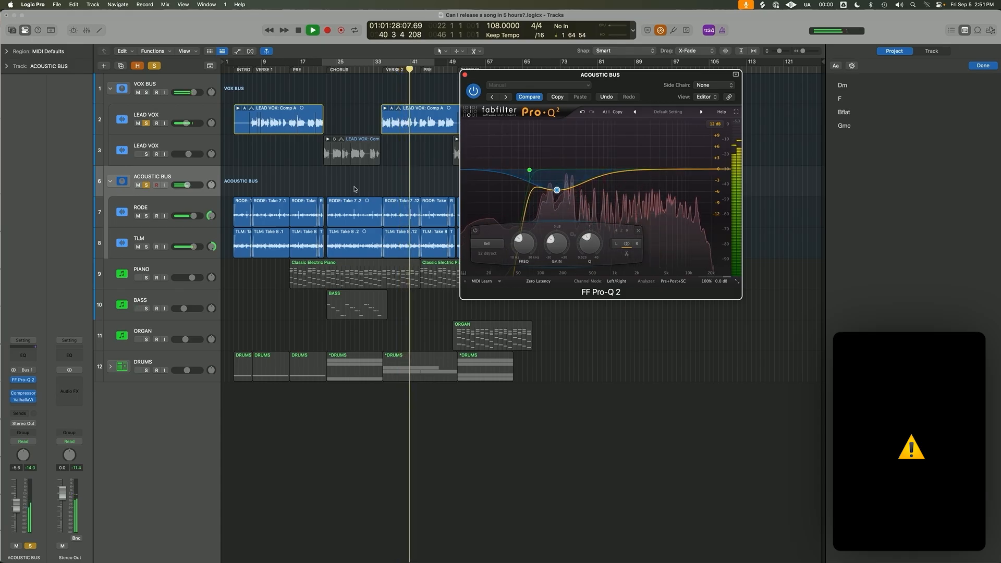
Close the acoustic bus equalizer and collapse the ACOUSTIC BUS track stack.
{"action": "left_click", "coordinate": [110, 181]}
{"action": "left_click", "coordinate": [464, 75]}
{"action": "key", "text": "super+Up"}
{"action": "key", "text": "super+Up"}
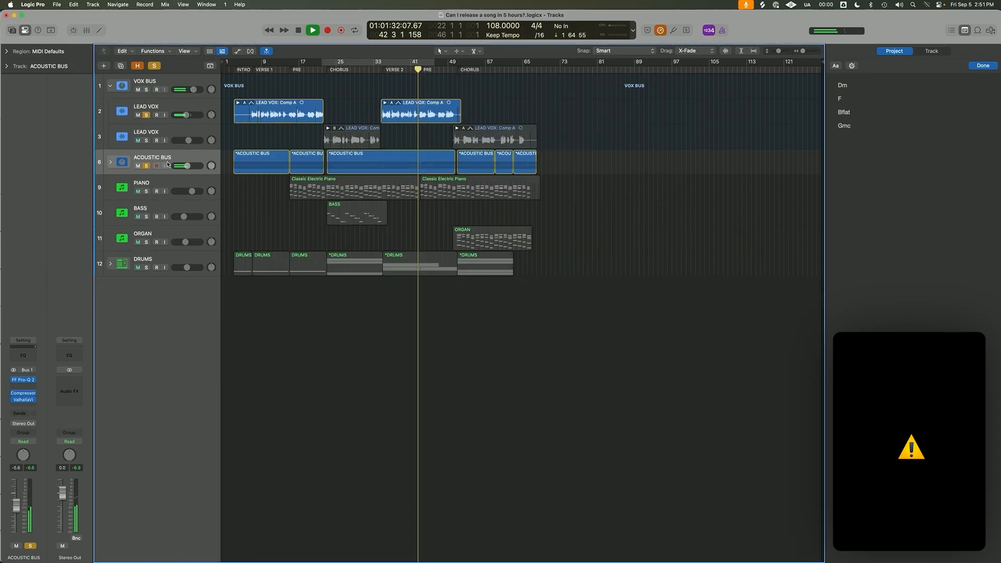
Solo the PIANO track alongside the vocal and acoustic bus and set its volume to -1.2 dB.
{"action": "left_click", "coordinate": [147, 187]}
{"action": "left_click", "coordinate": [146, 192]}
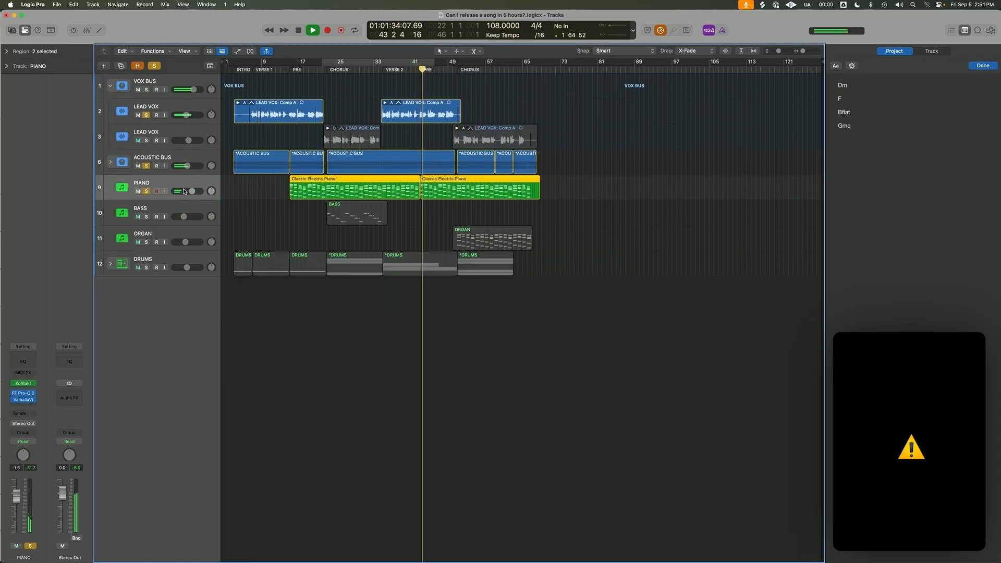
{"action": "left_click_drag", "start_coordinate": [191, 191], "coordinate": [192, 191]}
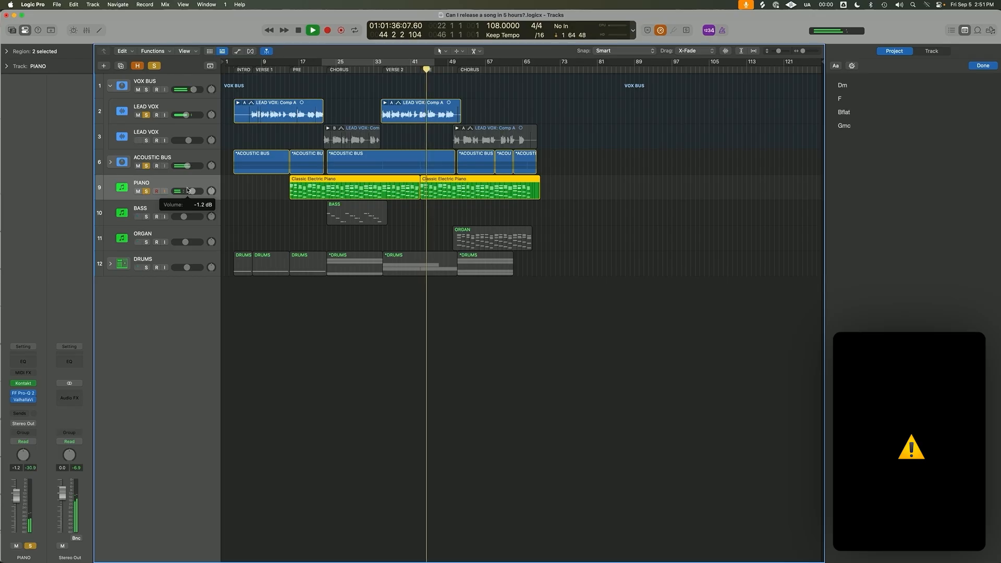
{"action": "left_click", "coordinate": [386, 85]}
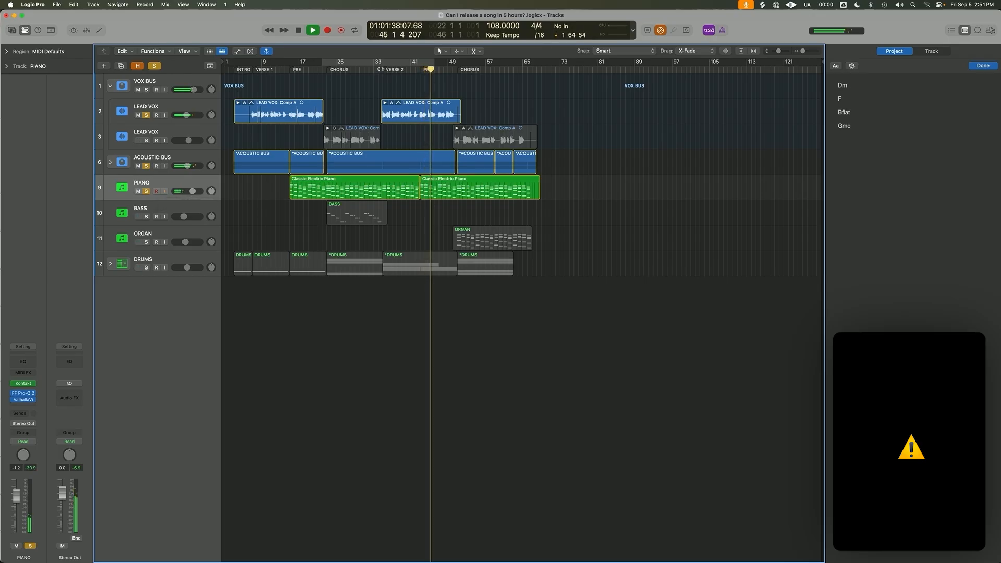
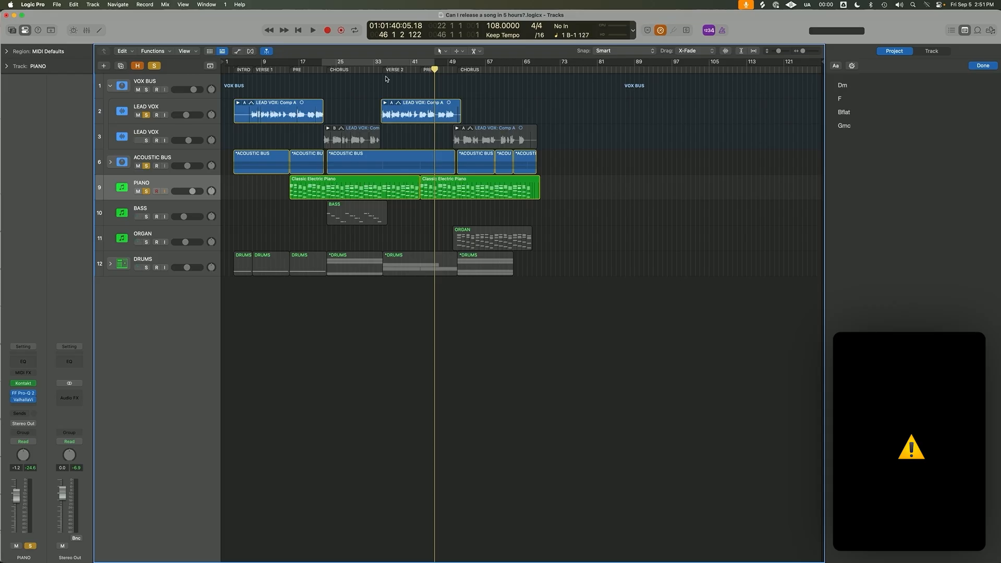
Set the cycle range from bar 3 to bar 75 and select all four LEAD VOX regions.
{"action": "left_click_drag", "start_coordinate": [485, 133], "coordinate": [315, 118]}
{"action": "left_click", "coordinate": [232, 67]}
{"action": "left_click_drag", "start_coordinate": [232, 66], "coordinate": [250, 104]}
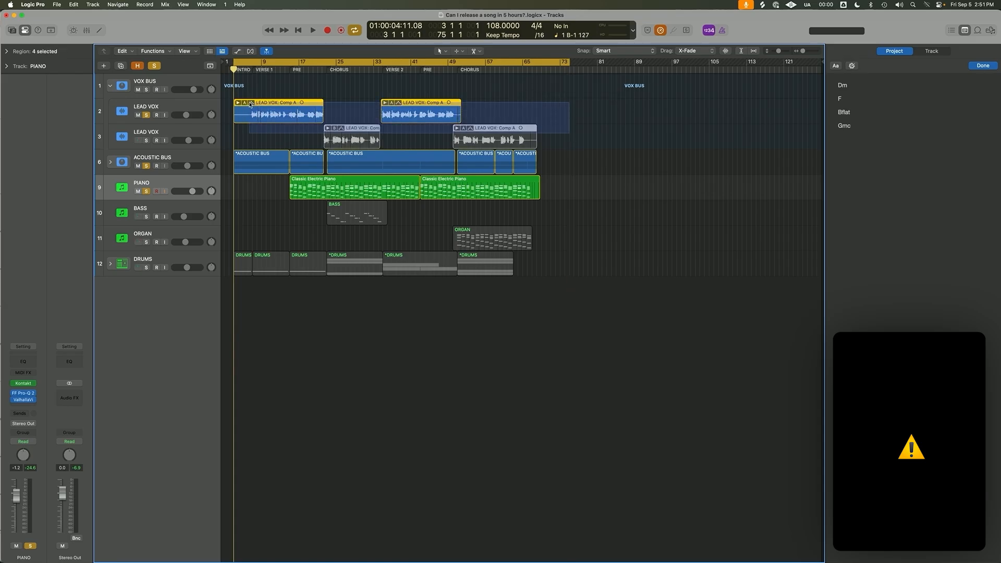
Remove the VOX BUS stack with both LEAD VOX tracks, enlarge the track heights and select the ACOUSTIC BUS track.
{"action": "left_click", "coordinate": [996, 4]}
{"action": "left_click", "coordinate": [996, 5]}
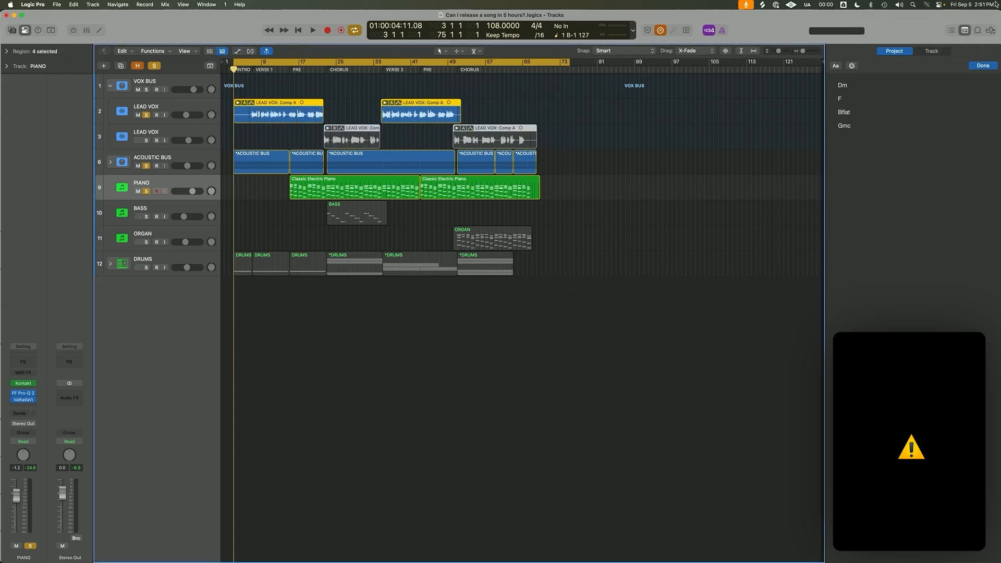
{"action": "left_click", "coordinate": [595, 123]}
{"action": "mouse_move", "coordinate": [290, 135]}
{"action": "left_mouse_down"}
{"action": "mouse_move", "coordinate": [538, 147]}
{"action": "mouse_move", "coordinate": [541, 111]}
{"action": "mouse_move", "coordinate": [306, 136]}
{"action": "left_mouse_up"}
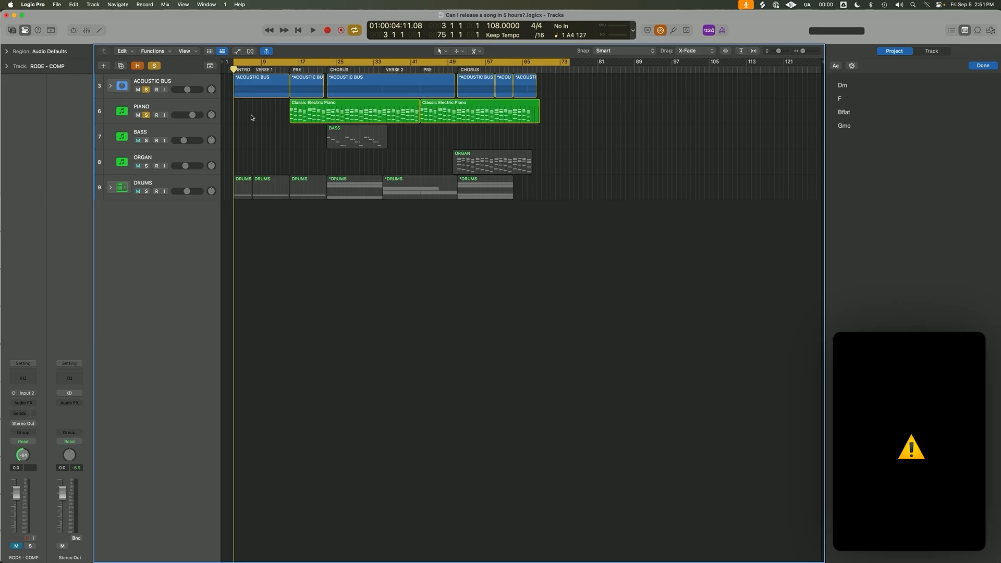
{"action": "key", "text": "super+Down"}
{"action": "left_click", "coordinate": [199, 85]}
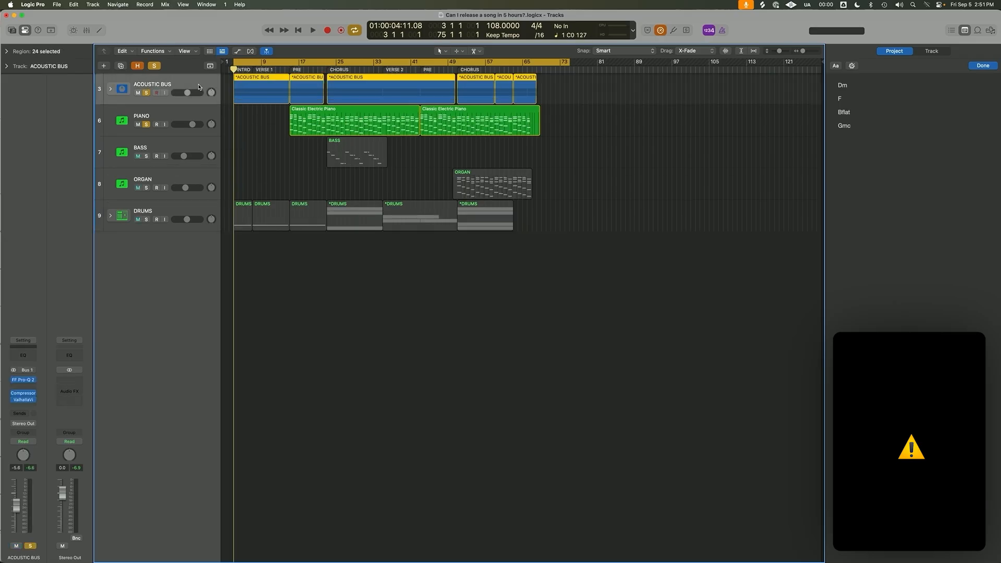
{"action": "left_click", "coordinate": [271, 169]}
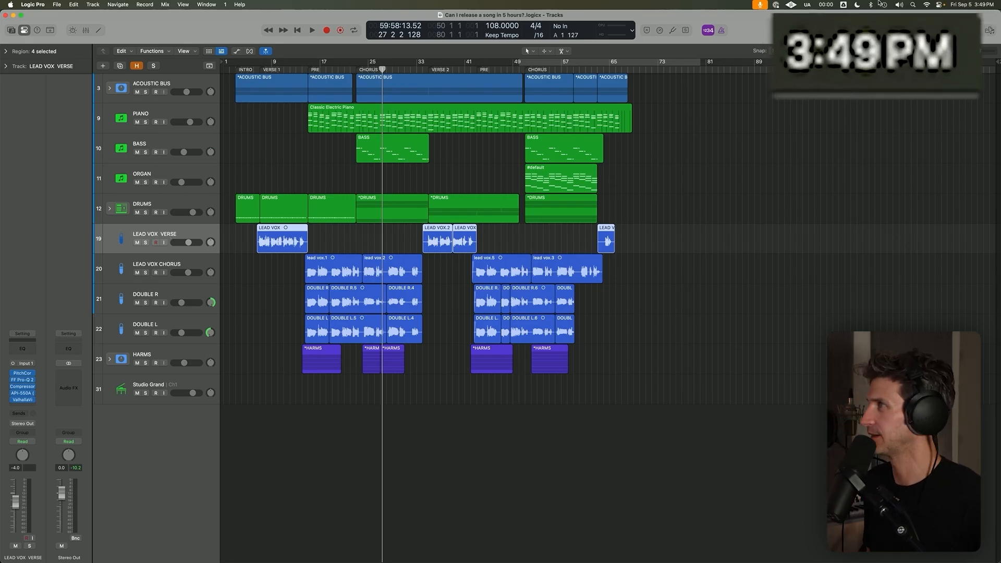
Solo the LEAD VOX VERSE and LEAD VOX CHORUS tracks and place the playhead at the start of the first LEAD VOX region.
{"action": "left_click", "coordinate": [908, 75]}
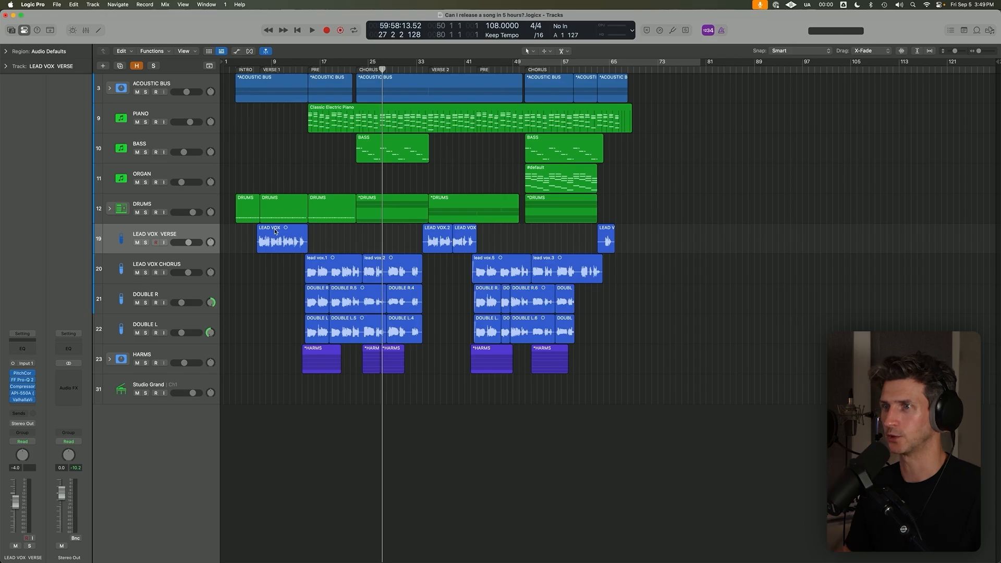
{"action": "mouse_move", "coordinate": [146, 243]}
{"action": "left_mouse_down"}
{"action": "mouse_move", "coordinate": [152, 337]}
{"action": "mouse_move", "coordinate": [146, 243]}
{"action": "left_mouse_up"}
{"action": "left_click", "coordinate": [167, 233]}
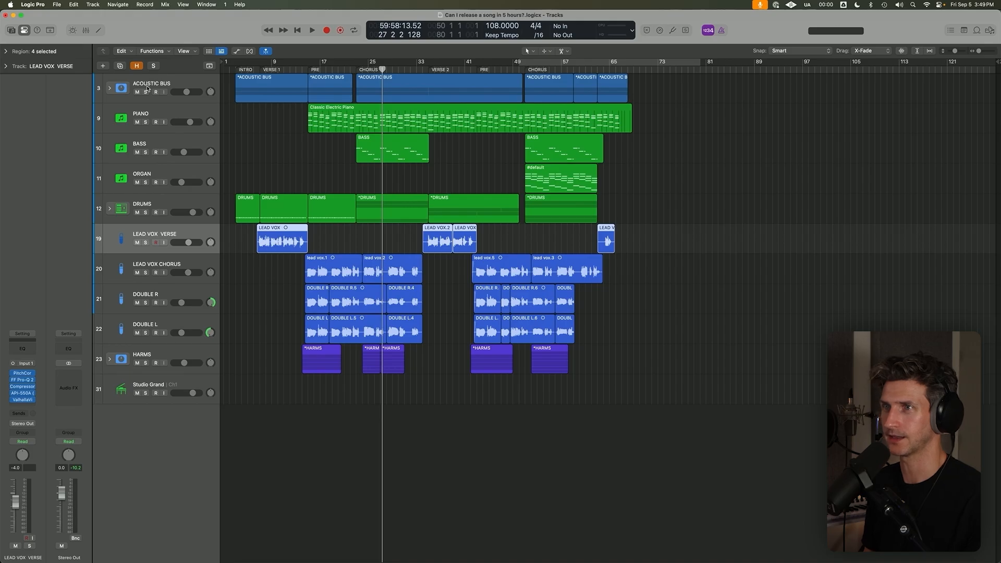
{"action": "left_click", "coordinate": [146, 243]}
{"action": "left_click", "coordinate": [146, 273]}
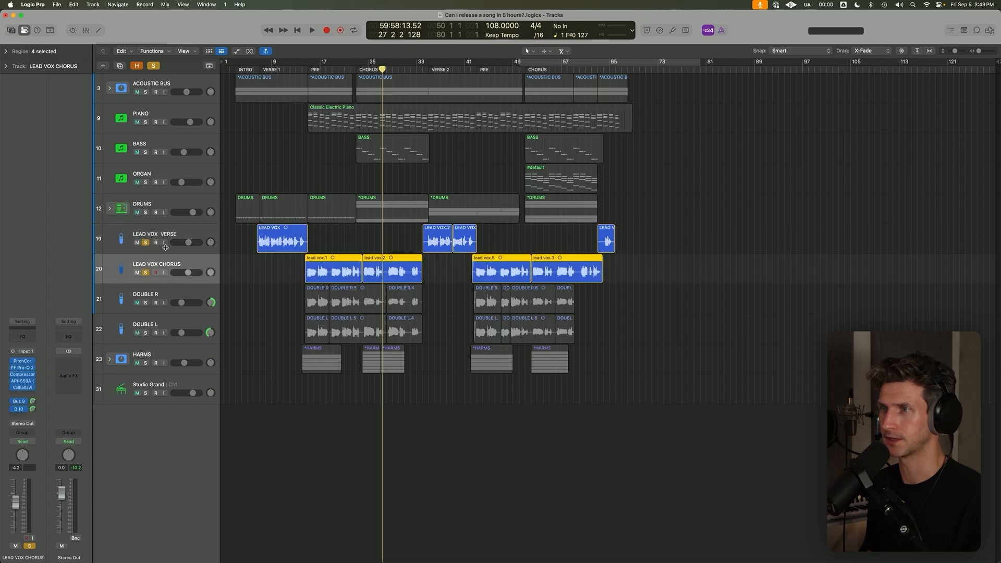
{"action": "left_click", "coordinate": [257, 70]}
{"action": "left_click", "coordinate": [177, 239]}
{"action": "key", "text": "c"}
Inspect the LEAD VOX CHORUS track's Bus 9 and Bus 10 sends and the effects on their aux channels.
{"action": "left_click", "coordinate": [180, 269]}
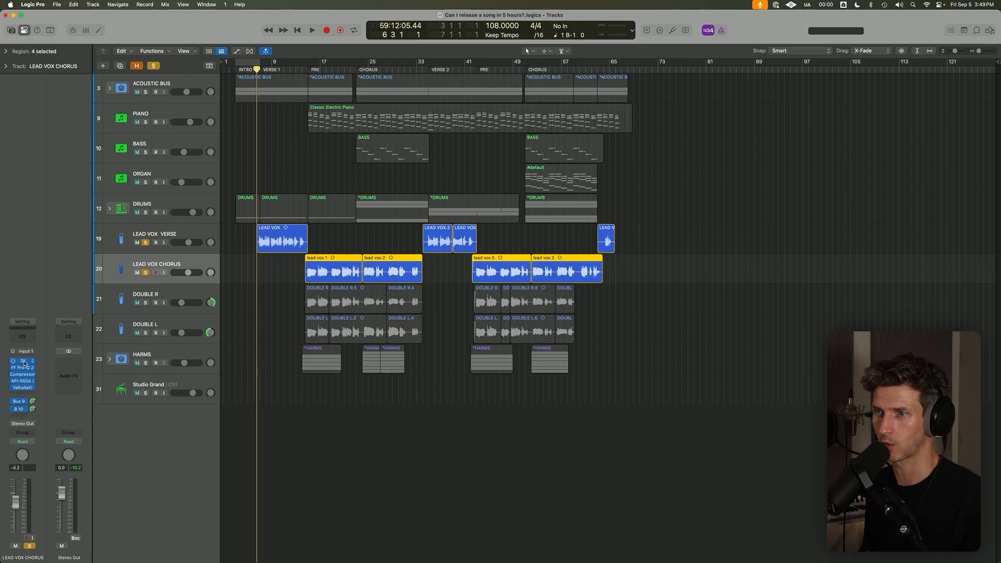
{"action": "left_click", "coordinate": [23, 402]}
{"action": "left_click", "coordinate": [80, 313]}
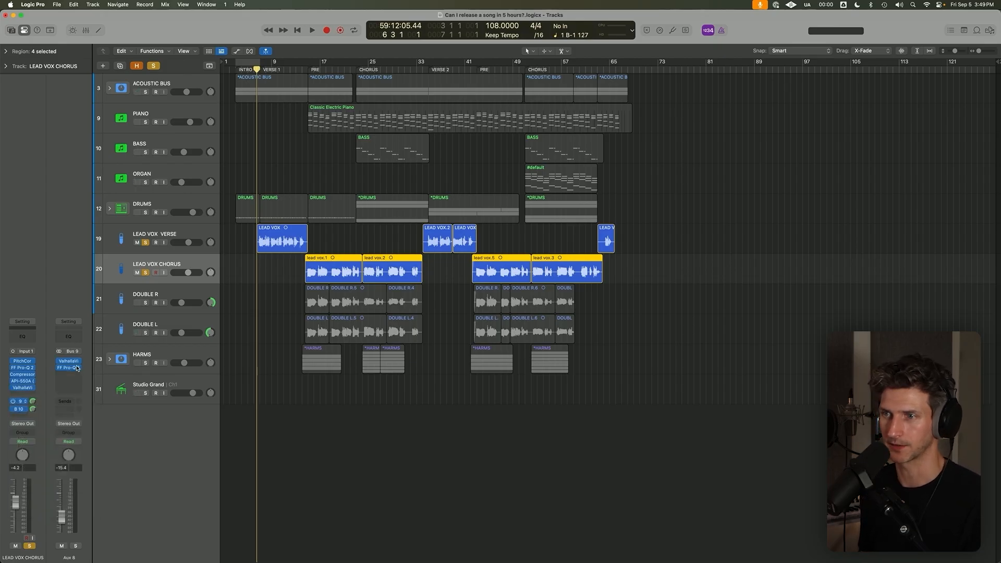
{"action": "left_click", "coordinate": [22, 409]}
{"action": "left_click", "coordinate": [82, 382]}
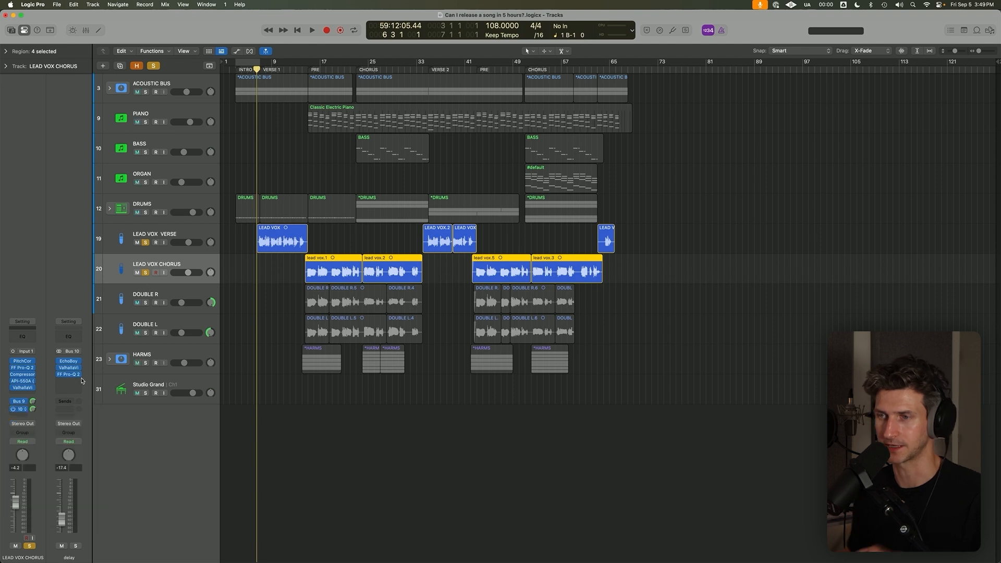
Review the FF Pro-Q 2, Compressor, ValhallaVintageVerb and API-550A plug-ins on LEAD VOX VERSE, closing each plug-in window.
{"action": "left_click", "coordinate": [145, 231]}
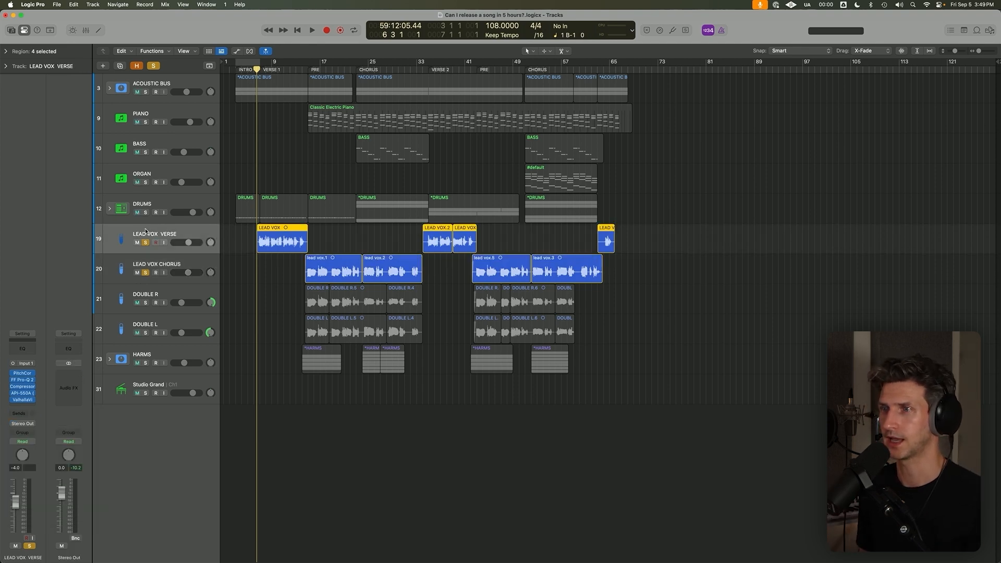
{"action": "left_click", "coordinate": [25, 380]}
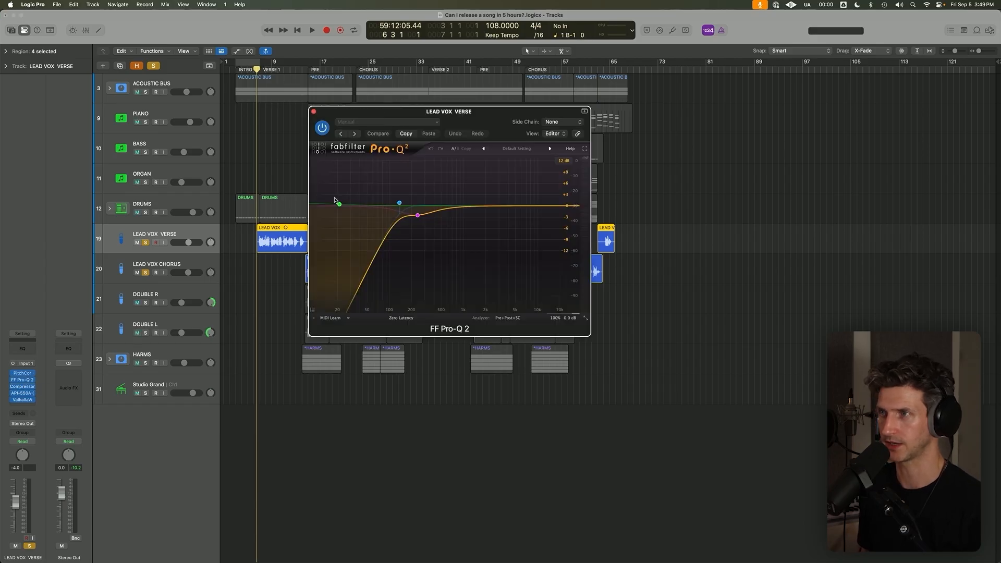
{"action": "left_click", "coordinate": [314, 112]}
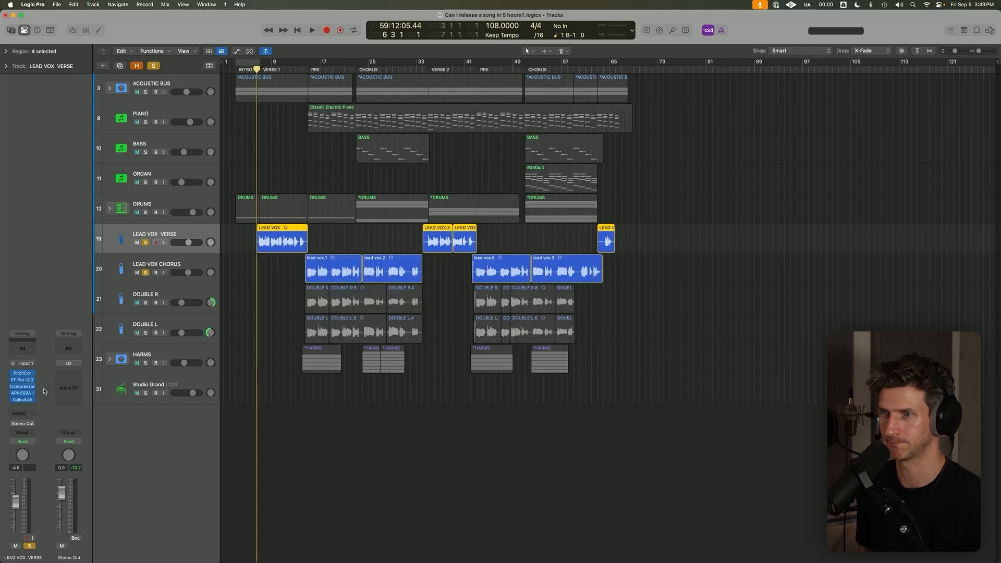
{"action": "left_click", "coordinate": [24, 386]}
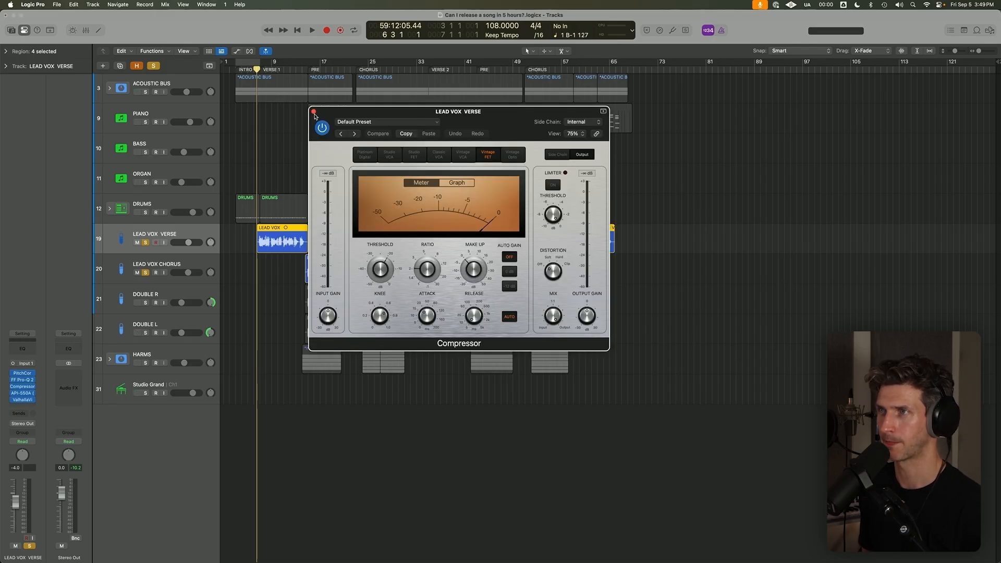
{"action": "left_click", "coordinate": [23, 400]}
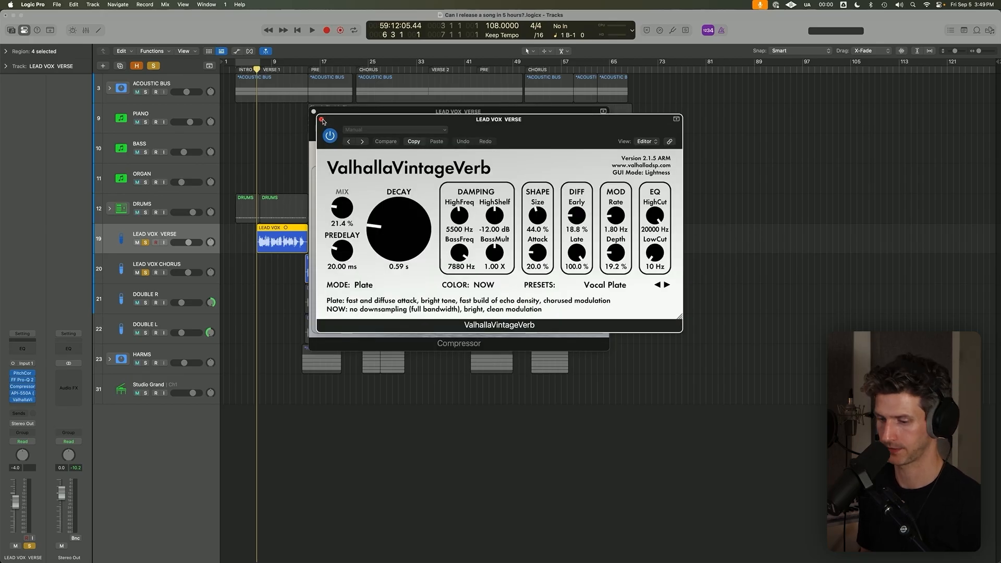
{"action": "left_click", "coordinate": [322, 121], "text": "alt"}
{"action": "left_click", "coordinate": [32, 395]}
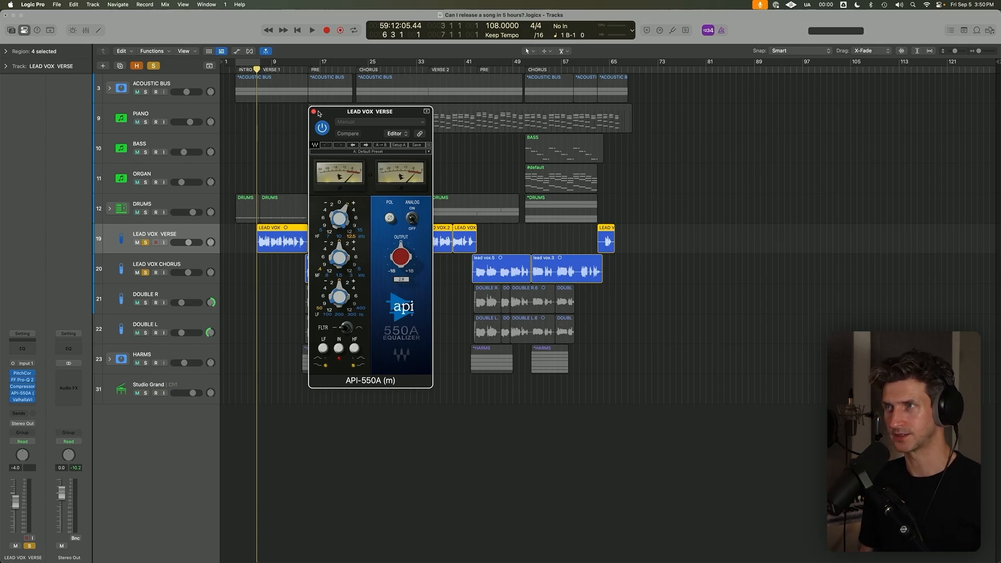
{"action": "left_click", "coordinate": [315, 112]}
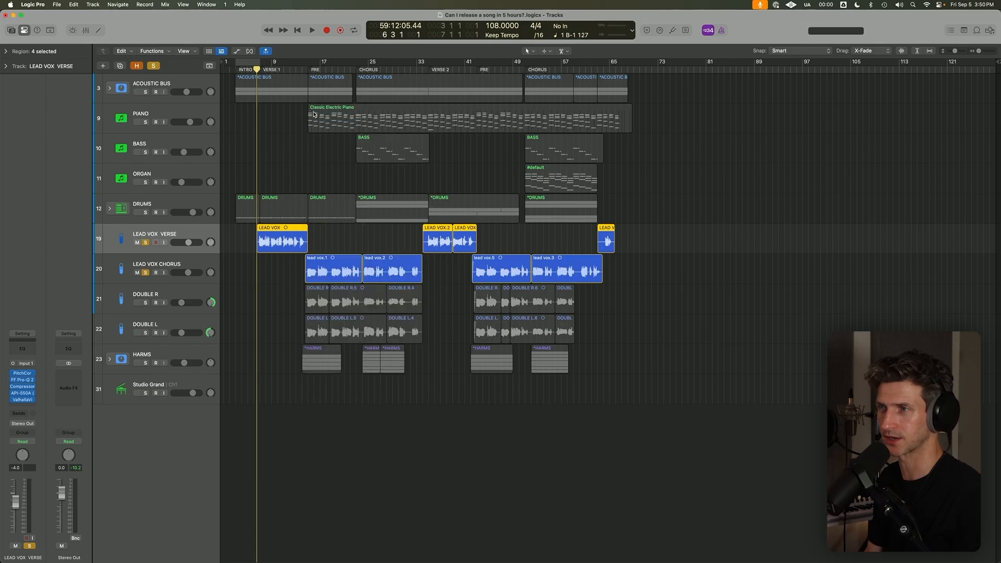
Play the soloed verse vocal, add the ACOUSTIC BUS through DRUMS tracks to the solo, and play verse 1 with them.
{"action": "key", "text": "space"}
{"action": "key", "text": "super+Up"}
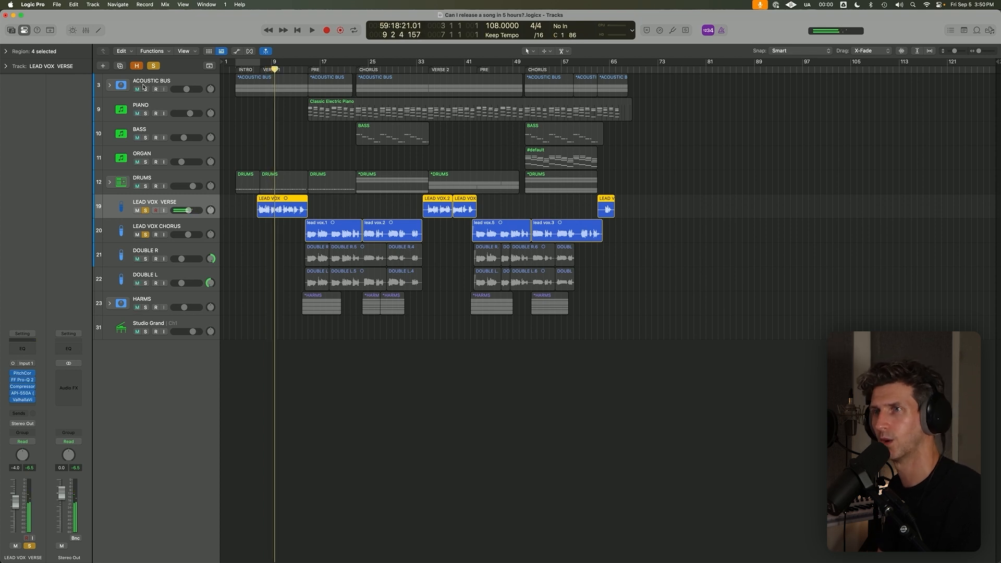
{"action": "left_click_drag", "start_coordinate": [145, 89], "coordinate": [146, 173]}
{"action": "key", "text": "space"}
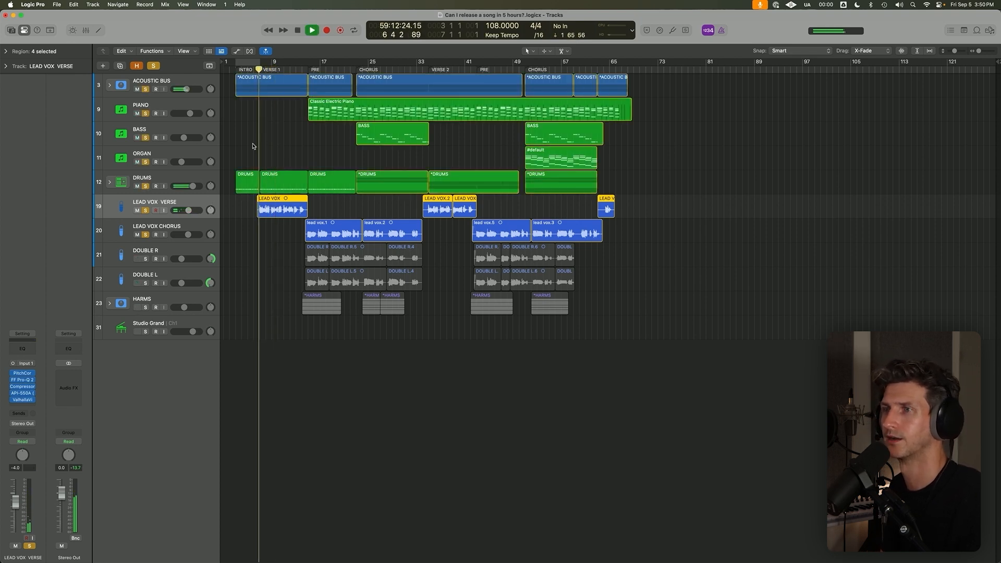
Clear all solos and listen to the full arrangement through verse 1 with the track heights adjusted to fit.
{"action": "left_click", "coordinate": [153, 67]}
{"action": "key", "text": "super+Up"}
{"action": "key", "text": "super+Up"}
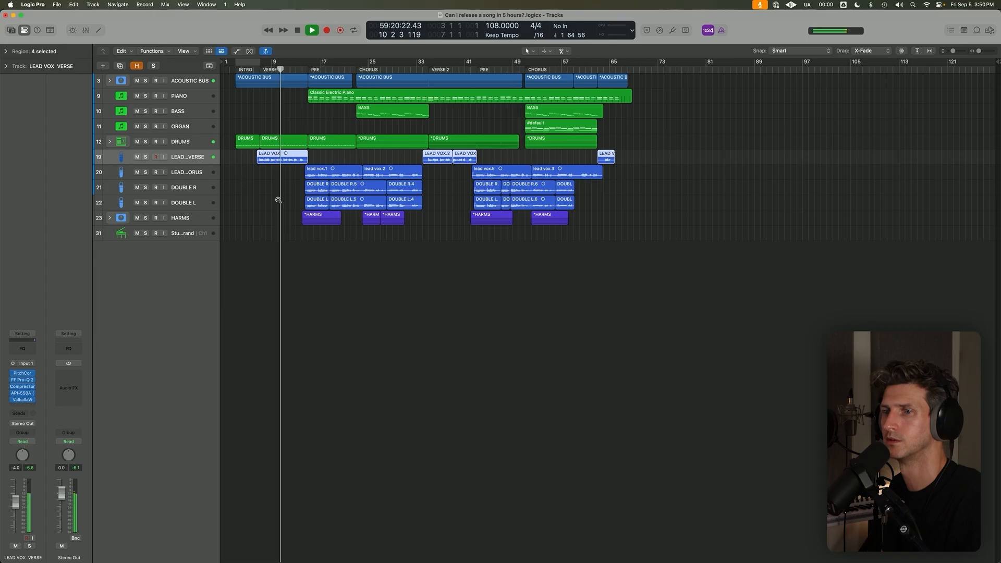
{"action": "key", "text": "super+Down"}
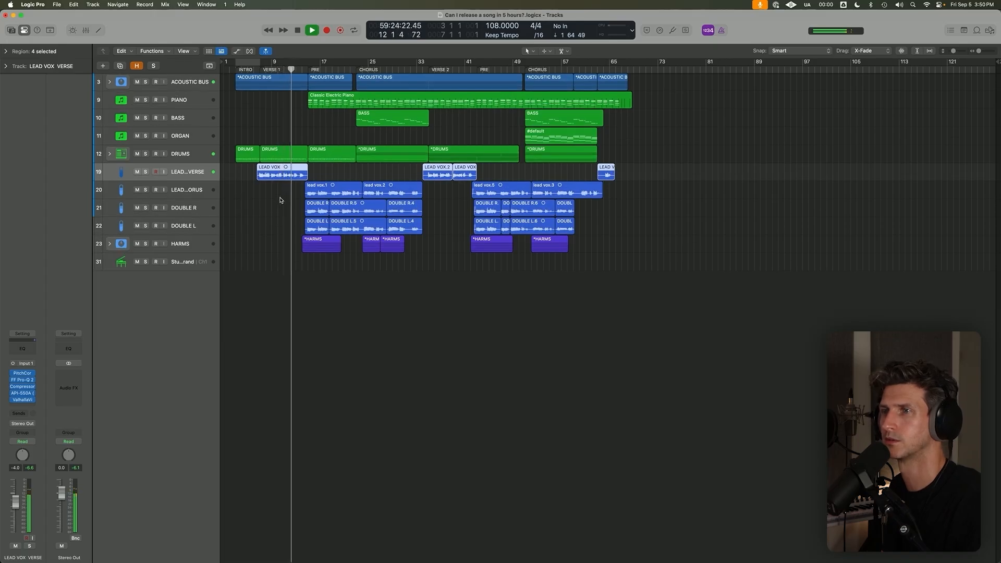
{"action": "key", "text": "super+Down"}
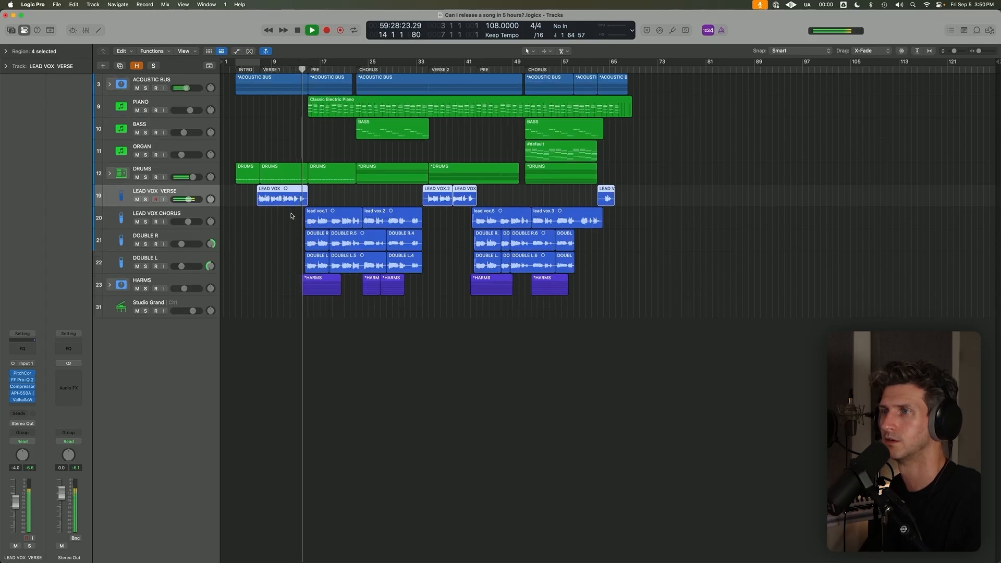
Select the HARMS track and examine the lead, double and harmony regions while the pre-chorus and chorus play.
{"action": "left_click", "coordinate": [172, 281]}
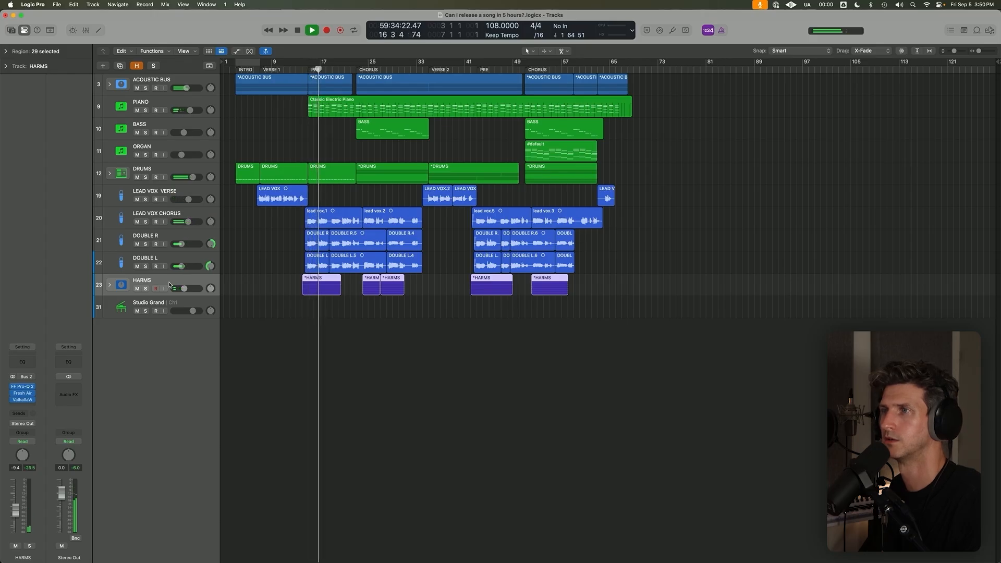
{"action": "scroll", "coordinate": [293, 268], "scroll_direction": "down", "scroll_amount": 1}
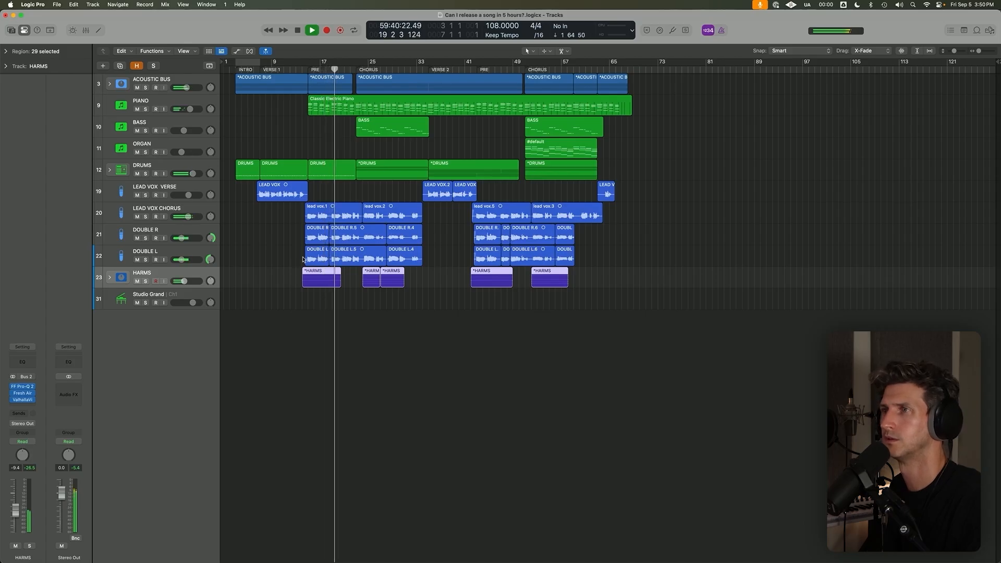
{"action": "scroll", "coordinate": [303, 259], "scroll_direction": "down", "scroll_amount": 3}
{"action": "mouse_move", "coordinate": [296, 263]}
{"action": "left_mouse_down"}
{"action": "mouse_move", "coordinate": [369, 157]}
{"action": "mouse_move", "coordinate": [368, 69]}
{"action": "mouse_move", "coordinate": [368, 156]}
{"action": "mouse_move", "coordinate": [443, 151]}
{"action": "left_mouse_up"}
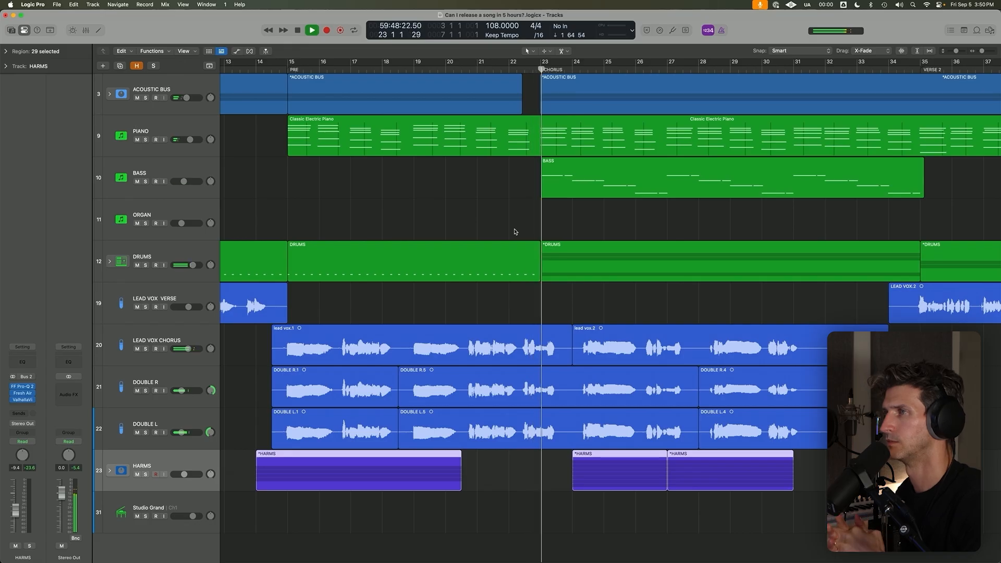
{"action": "scroll", "coordinate": [515, 231], "scroll_direction": "down", "scroll_amount": 5}
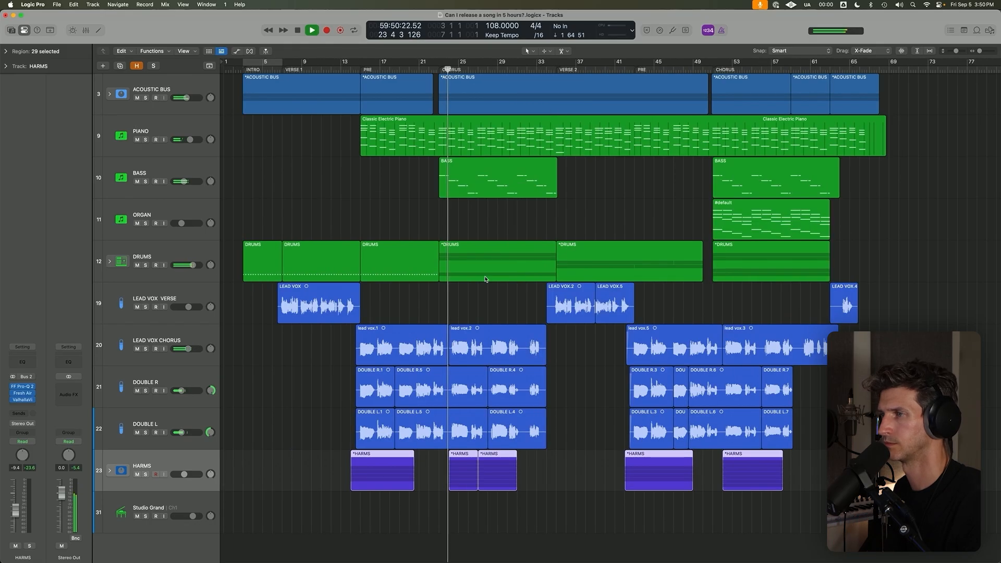
{"action": "key", "text": "super+Up"}
{"action": "key", "text": "super+Up"}
{"action": "left_click", "coordinate": [505, 371]}
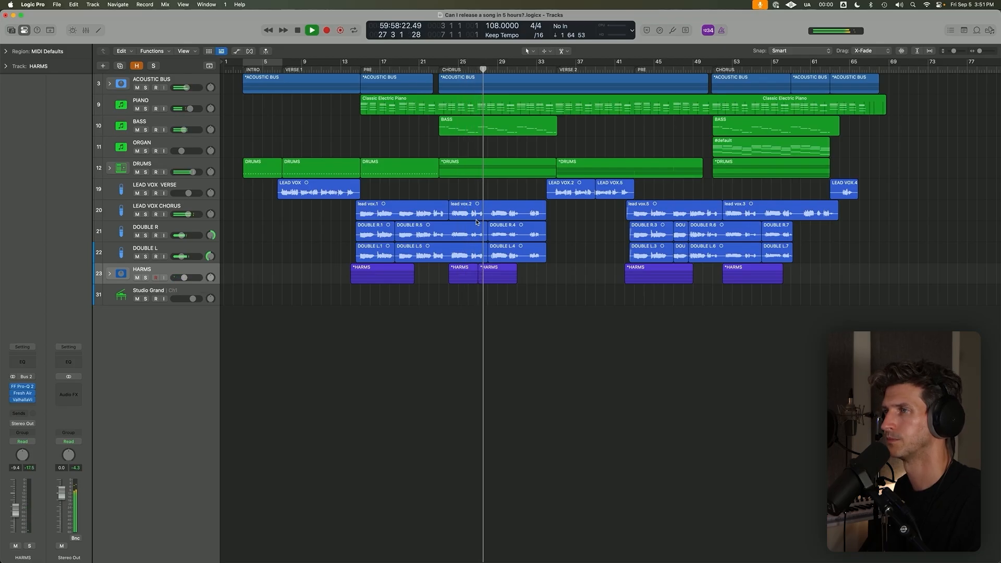
Solo all vocal tracks from LEAD VOX VERSE to HARMS and play them from the start of the first pre-chorus.
{"action": "left_click", "coordinate": [360, 70]}
{"action": "left_click_drag", "start_coordinate": [146, 193], "coordinate": [146, 278]}
{"action": "left_click_drag", "start_coordinate": [343, 175], "coordinate": [557, 338]}
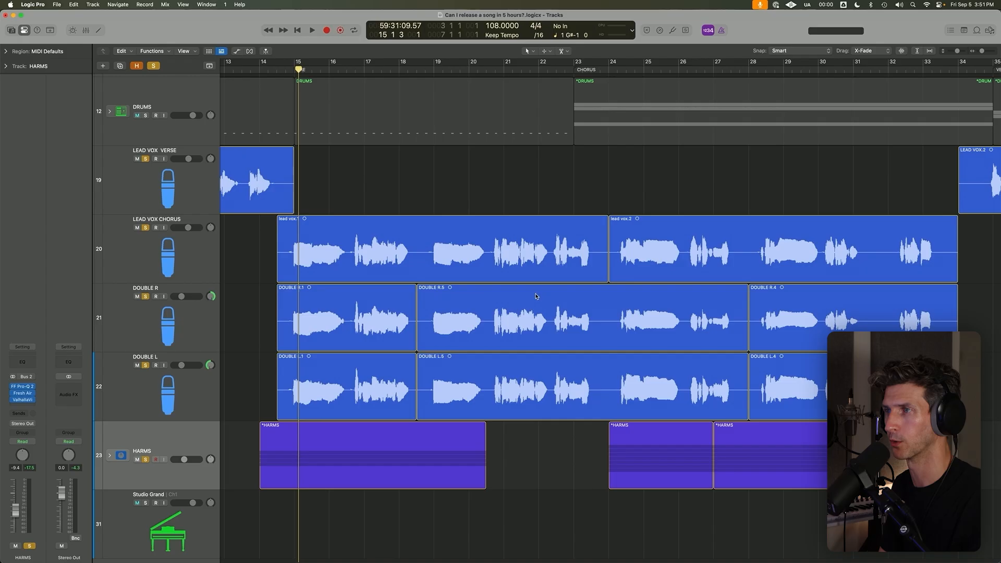
{"action": "left_click", "coordinate": [289, 68]}
{"action": "key", "text": "space"}
{"action": "key", "text": "super+Up"}
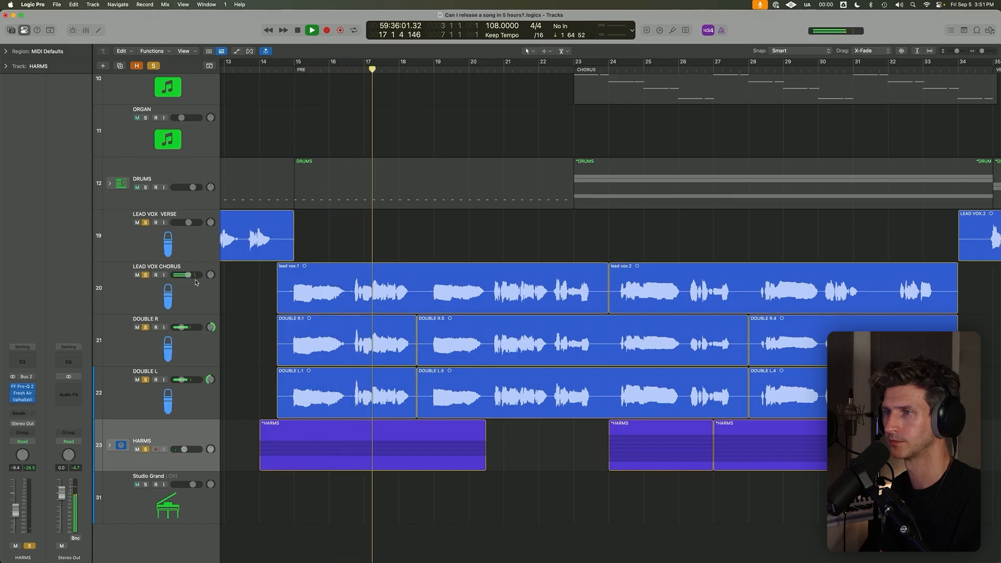
Stop playback, unsolo HARMS, LEAD VOX VERSE and LEAD VOX CHORUS, and play only the DOUBLE R and DOUBLE L tracks in the pre-chorus.
{"action": "left_click", "coordinate": [383, 375]}
{"action": "key", "text": "space"}
{"action": "left_click", "coordinate": [146, 451]}
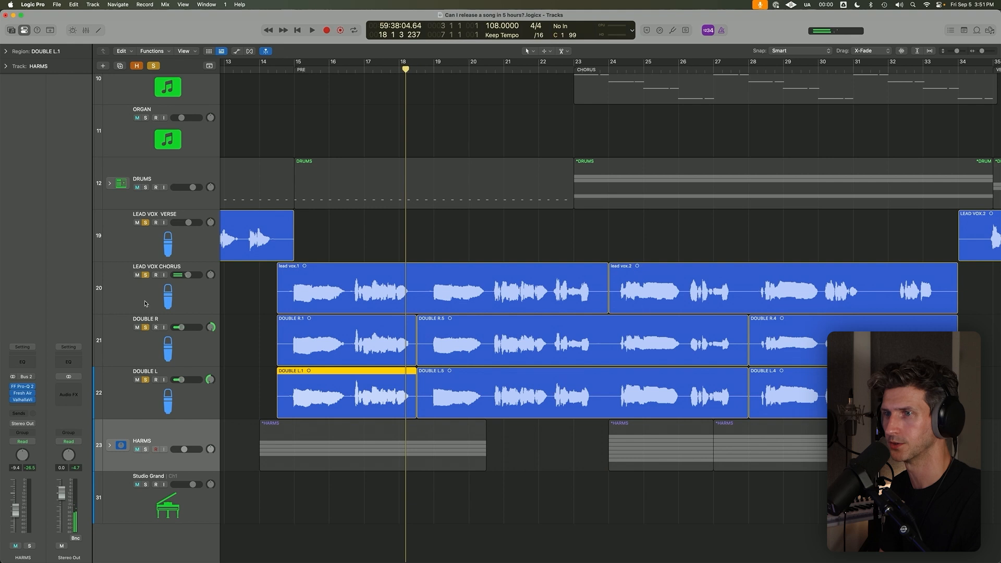
{"action": "left_click", "coordinate": [146, 223]}
{"action": "left_click", "coordinate": [184, 291]}
{"action": "left_click", "coordinate": [146, 275]}
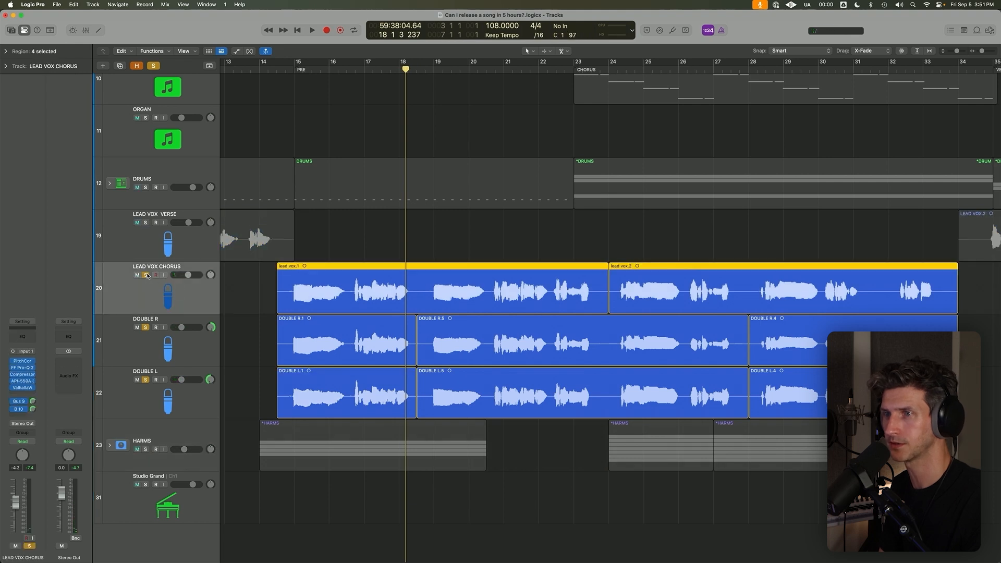
{"action": "double_click", "coordinate": [321, 243], "text": "shift"}
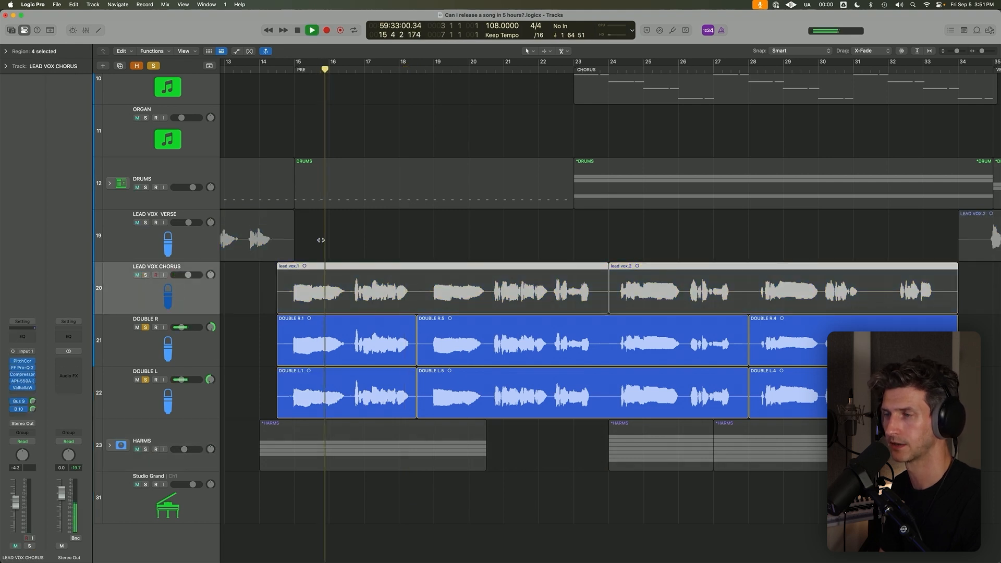
Select the DOUBLE R and DOUBLE L tracks together, listen to them, stop playback and take both out of solo.
{"action": "left_click", "coordinate": [199, 355]}
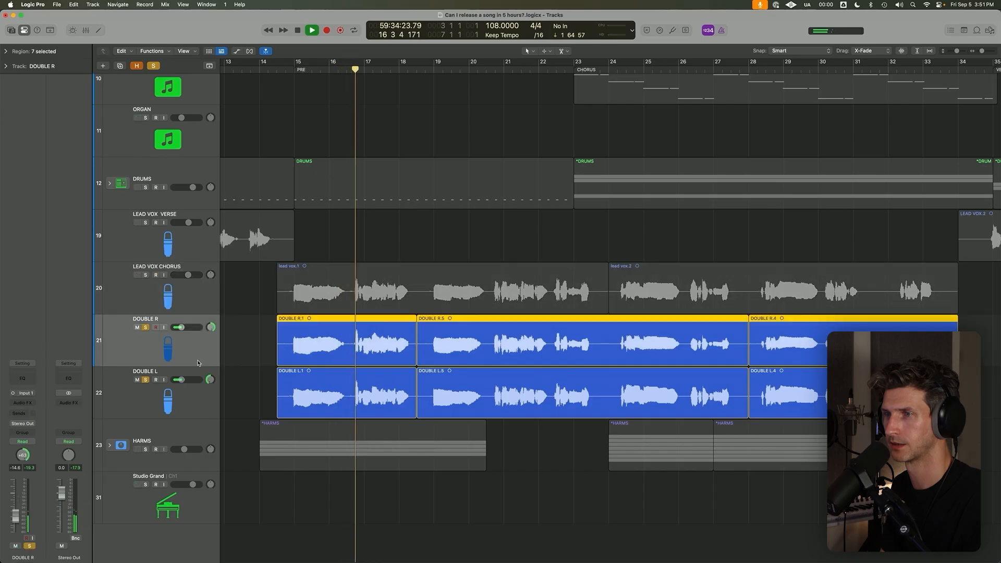
{"action": "left_click", "coordinate": [214, 388], "text": "shift"}
{"action": "key", "text": "super+Up"}
{"action": "key", "text": "super+Up"}
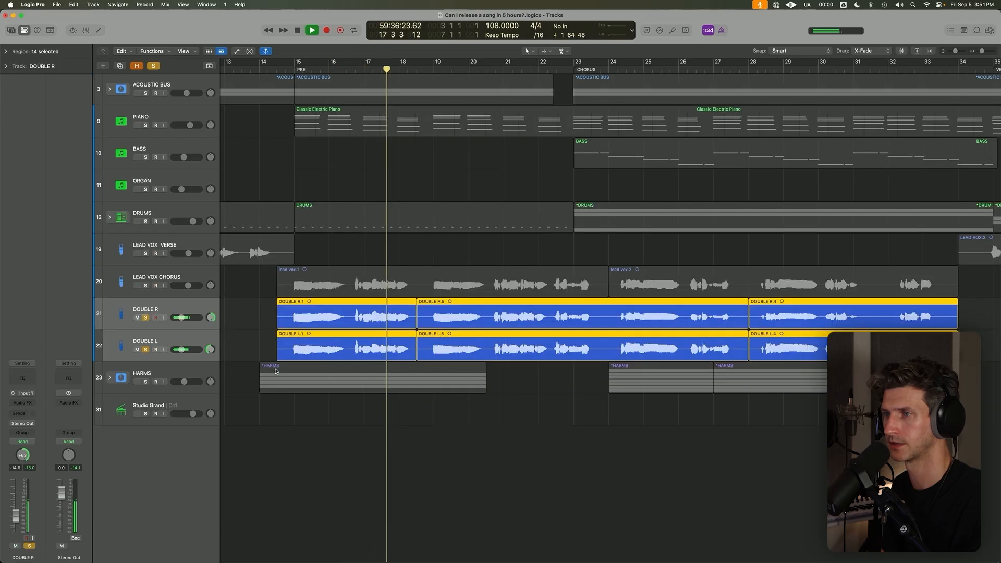
{"action": "key", "text": "space"}
{"action": "key", "text": "s"}
Expand the HARMS track stack, solo it and place the playhead at the start of the first pre-chorus.
{"action": "left_click", "coordinate": [110, 380]}
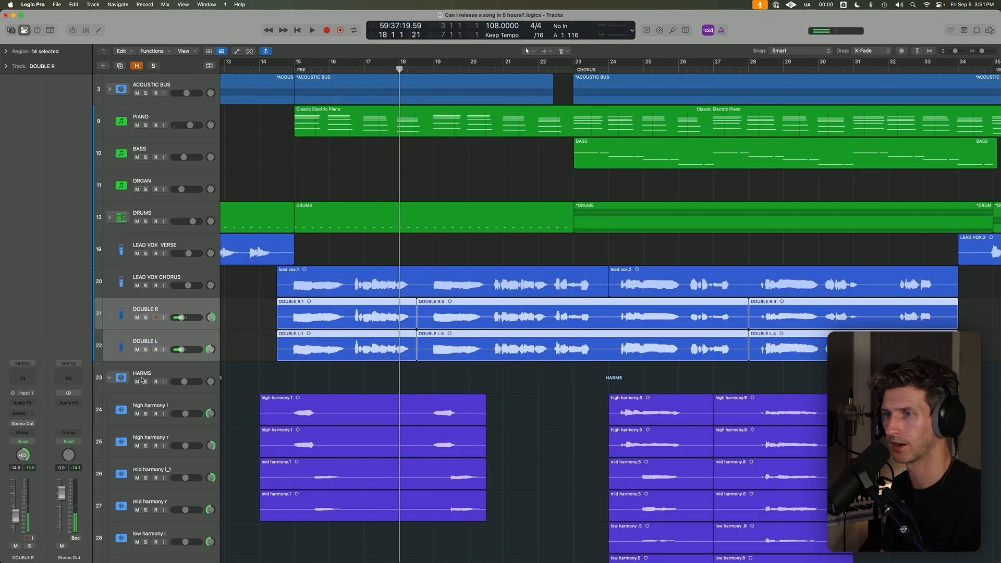
{"action": "left_click", "coordinate": [145, 382]}
{"action": "scroll", "coordinate": [269, 218], "scroll_direction": "down", "scroll_amount": 5}
{"action": "left_click", "coordinate": [293, 72]}
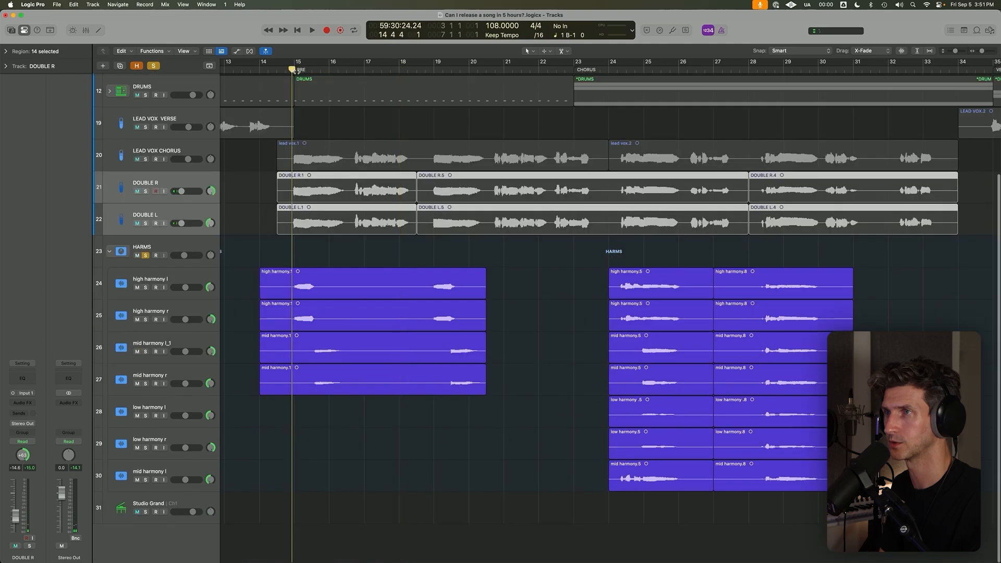
Play the soloed high, mid and low harmonies in the first chorus from bar 24, and again from about bar 28.
{"action": "left_click", "coordinate": [618, 70]}
{"action": "scroll", "coordinate": [359, 311], "scroll_direction": "right", "scroll_amount": 5}
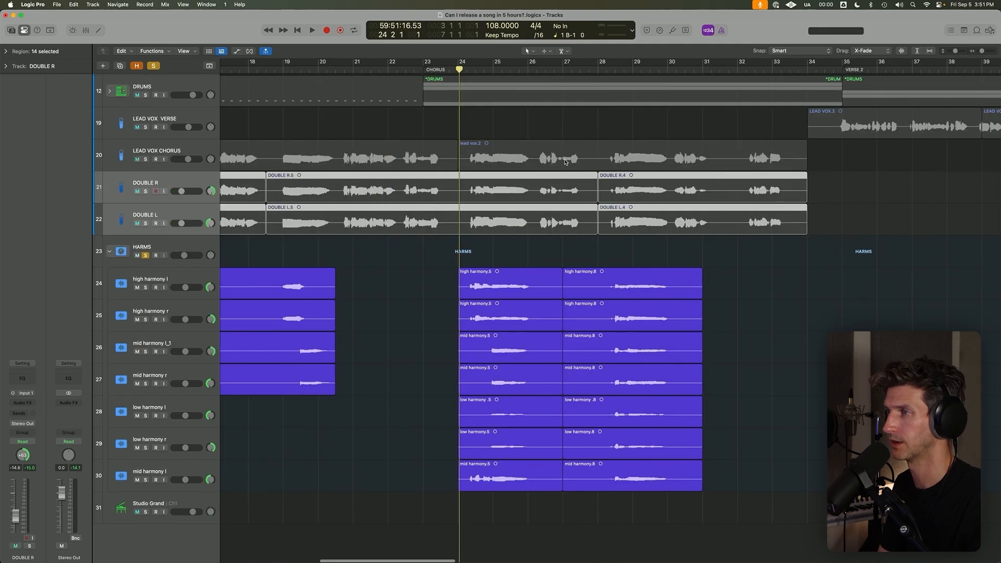
{"action": "left_click", "coordinate": [414, 273]}
{"action": "scroll", "coordinate": [531, 171], "scroll_direction": "right", "scroll_amount": 3}
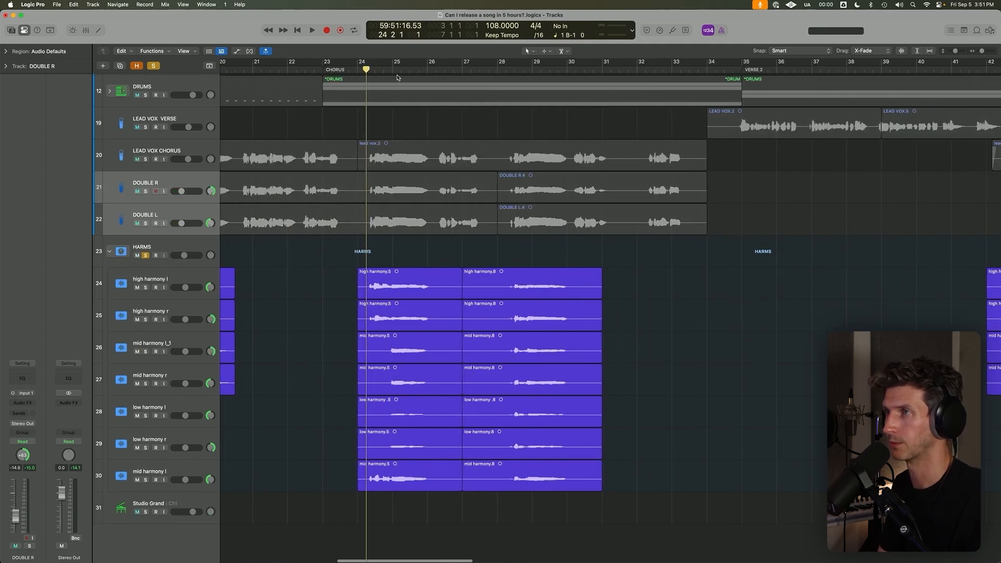
{"action": "left_click", "coordinate": [359, 72]}
{"action": "key", "text": "space"}
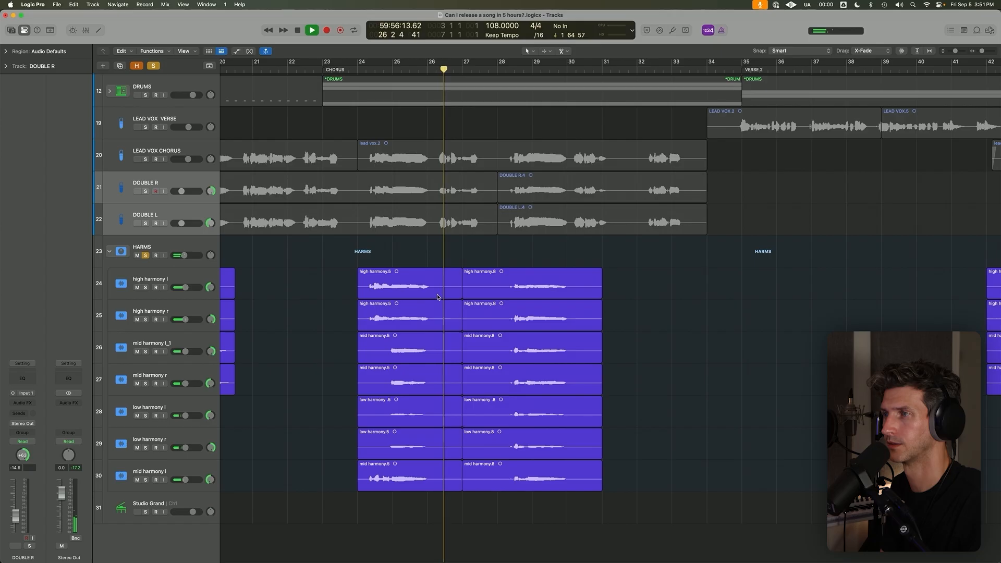
{"action": "key", "text": "space"}
{"action": "double_click", "coordinate": [514, 71]}
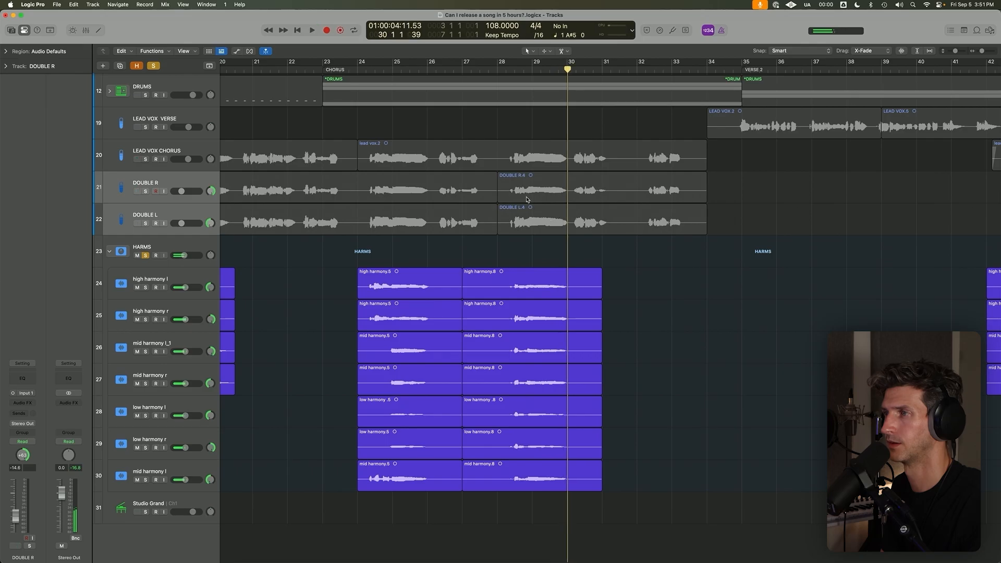
Stop listening to the chorus harmonies, bring both choruses into view and return the playhead to the first pre-chorus.
{"action": "left_click", "coordinate": [363, 71]}
{"action": "key", "text": "super+Left"}
{"action": "key", "text": "super+Left"}
{"action": "key", "text": "super+Left"}
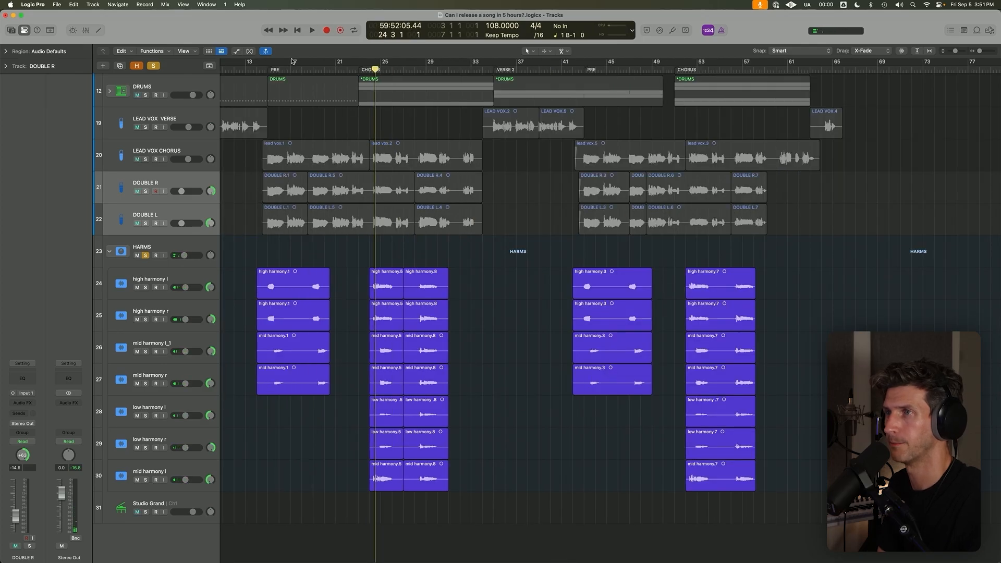
{"action": "left_click", "coordinate": [272, 70]}
Select the HARMS stack and inspect the settings of its Fresh Air and Valhalla plug-ins, closing each one after viewing.
{"action": "left_click", "coordinate": [187, 251]}
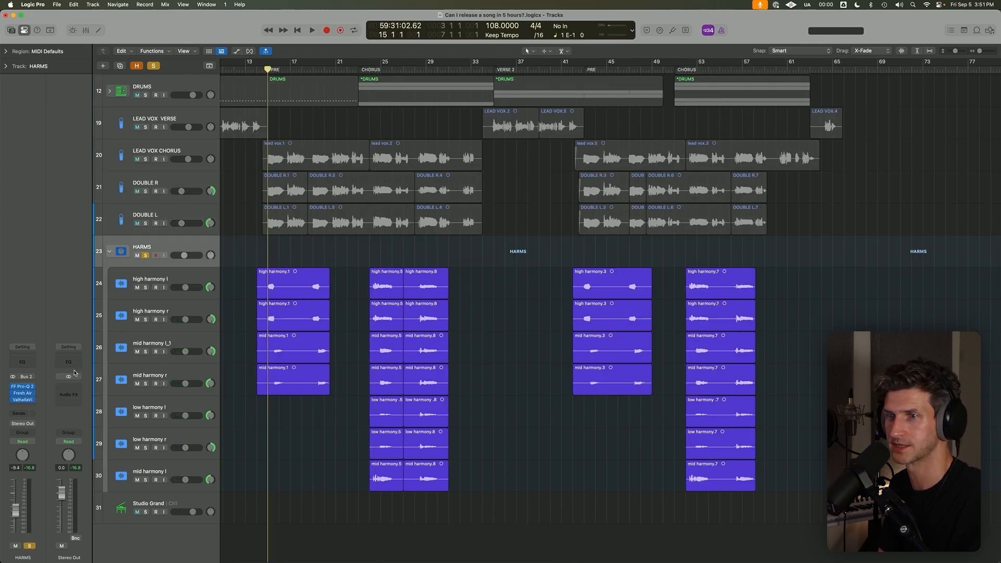
{"action": "left_click", "coordinate": [25, 394]}
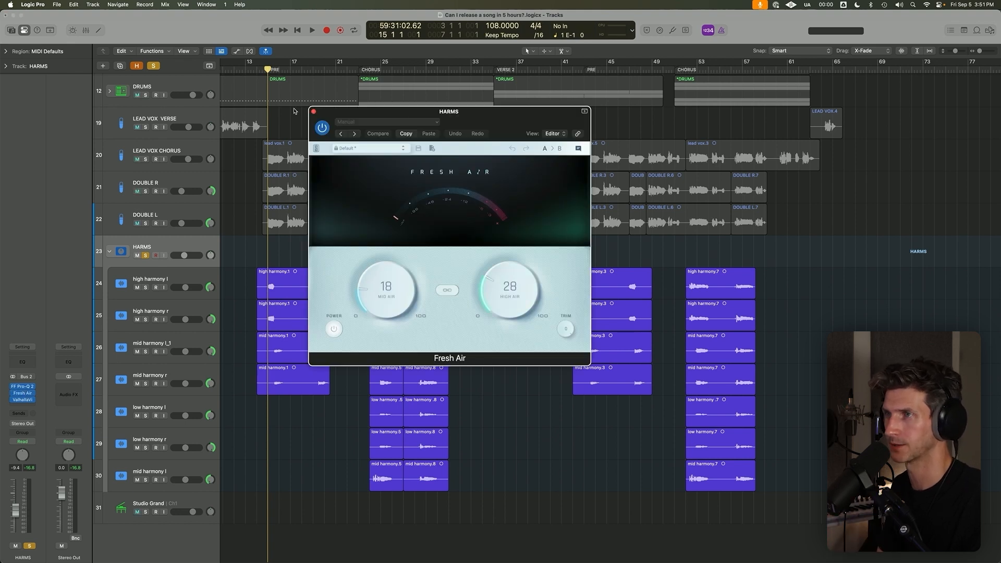
{"action": "left_click", "coordinate": [313, 112]}
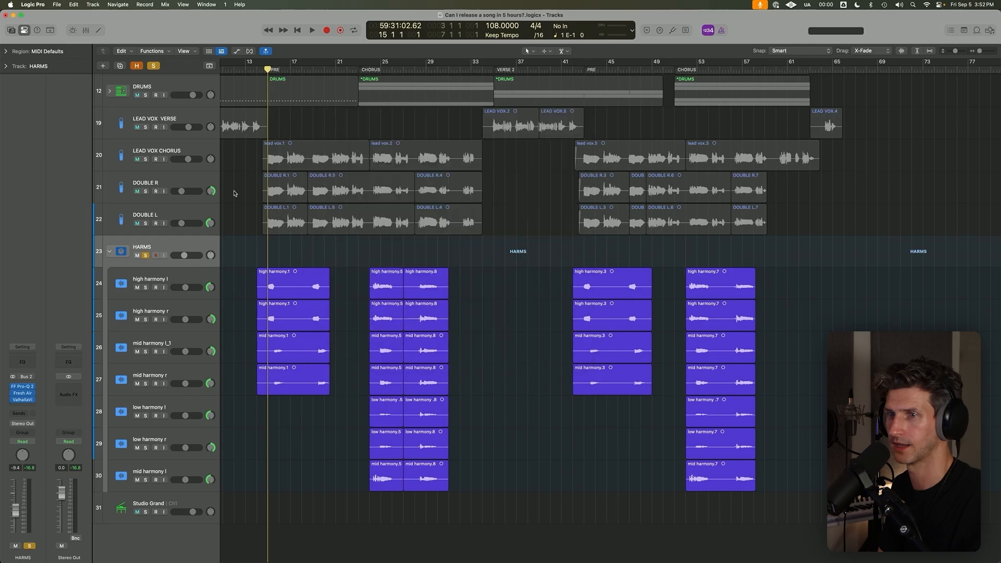
{"action": "left_click", "coordinate": [25, 401]}
{"action": "left_click_drag", "start_coordinate": [334, 201], "coordinate": [335, 197]}
{"action": "left_click", "coordinate": [314, 112]}
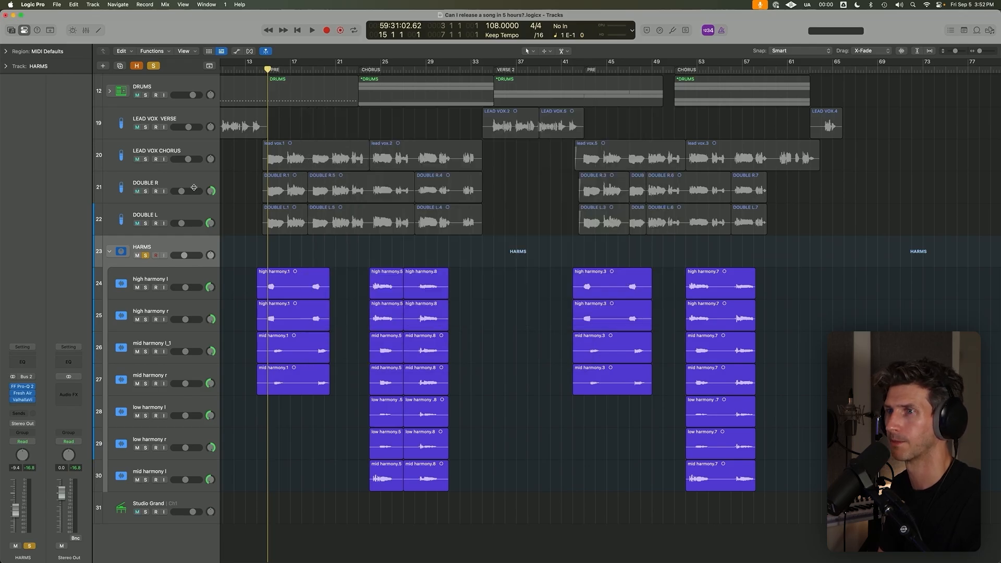
Collapse the HARMS stack, take it out of solo and dismiss the Apple Account sign-in dialog.
{"action": "left_click", "coordinate": [108, 253]}
{"action": "key", "text": "super+Left"}
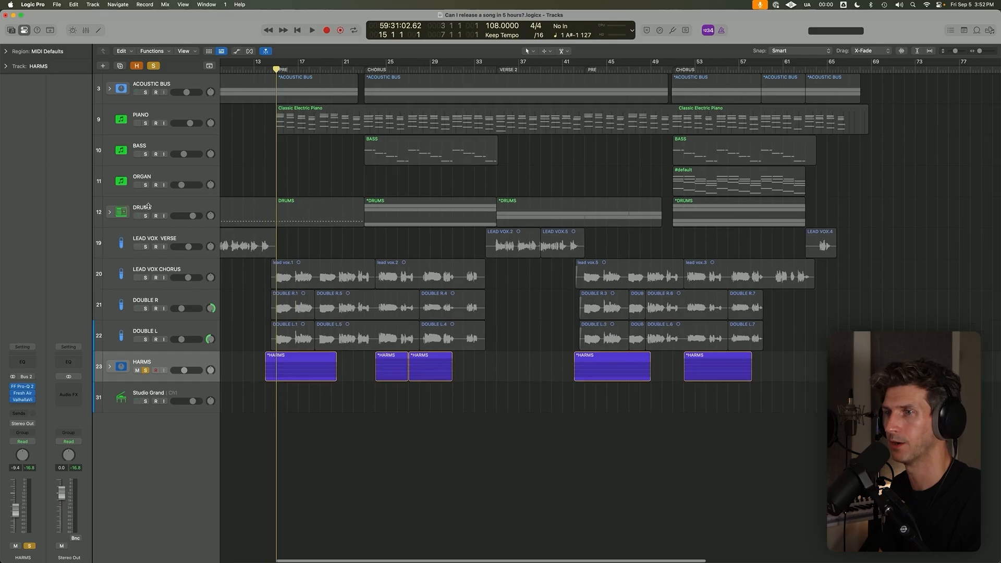
{"action": "key", "text": "s"}
{"action": "key", "text": "super+Up"}
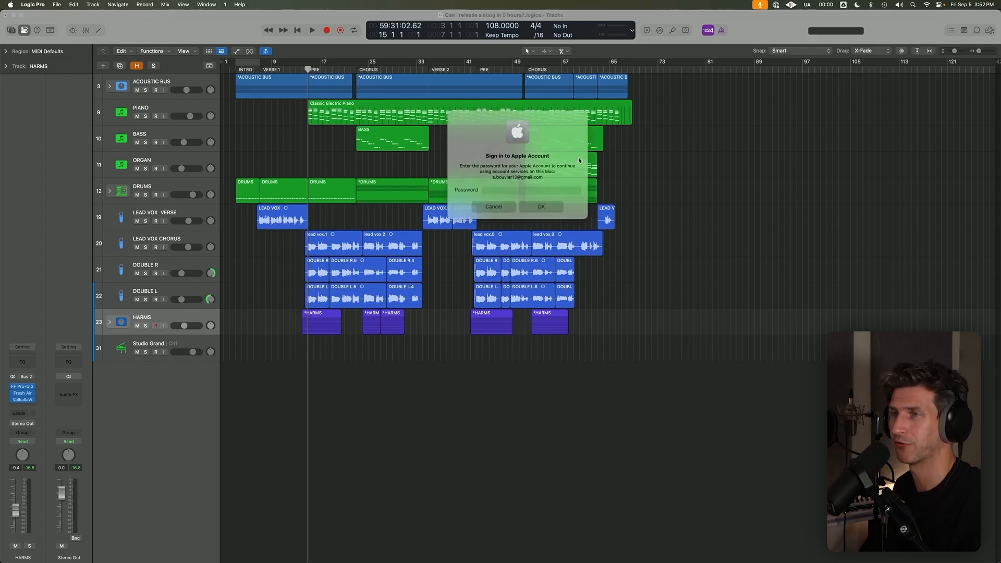
{"action": "left_click", "coordinate": [479, 207]}
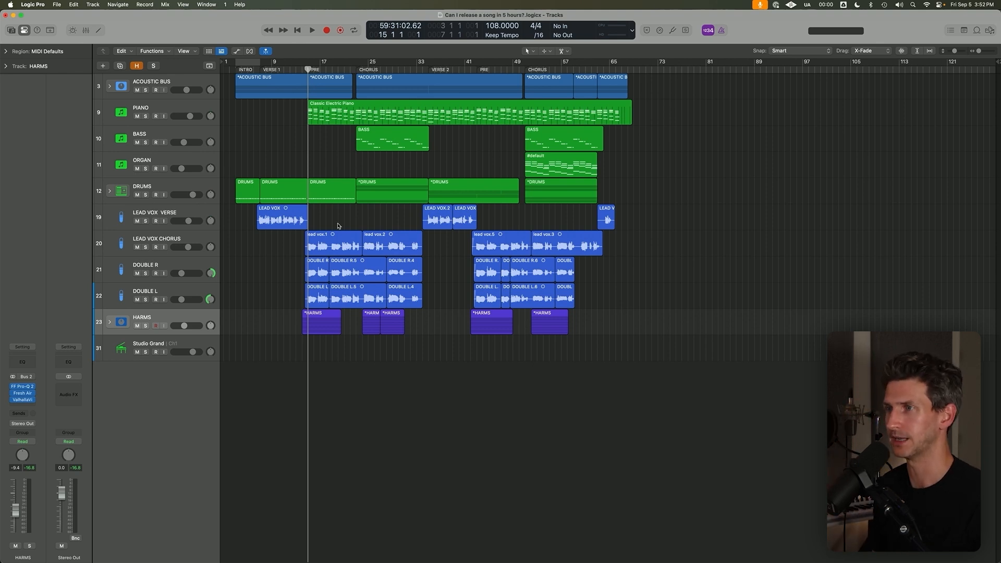
Set a cycle range from bar 23 at the first chorus to bar 46 and leave cycle mode switched off.
{"action": "left_click", "coordinate": [355, 71]}
{"action": "left_click_drag", "start_coordinate": [356, 62], "coordinate": [496, 63]}
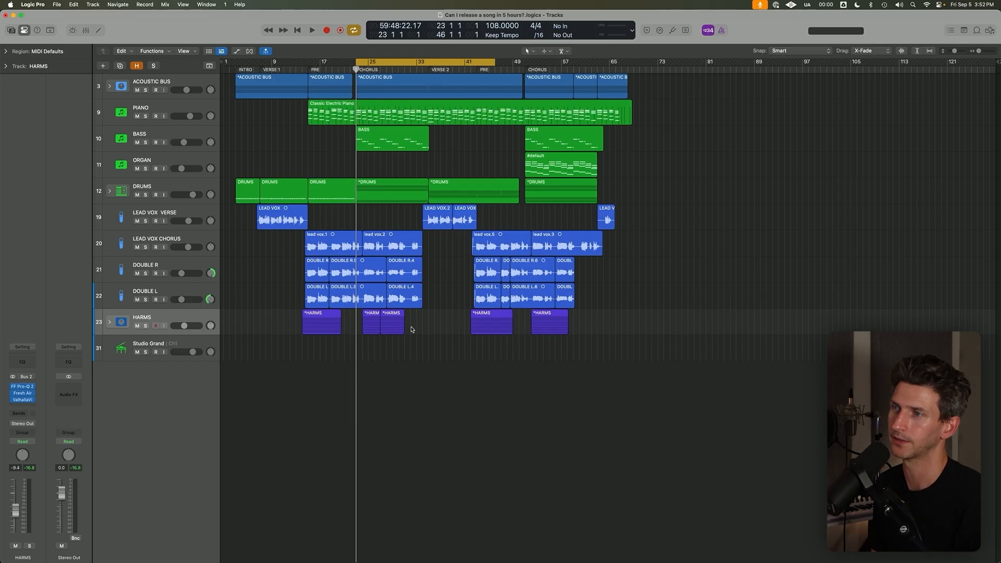
{"action": "left_click_drag", "start_coordinate": [401, 349], "coordinate": [361, 319]}
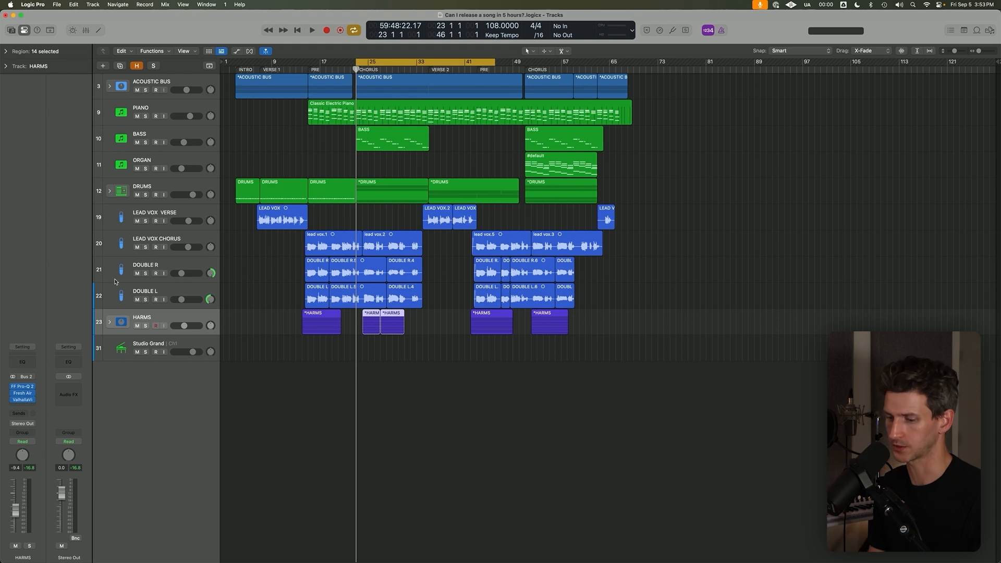
{"action": "left_click", "coordinate": [316, 448]}
{"action": "key", "text": "c"}
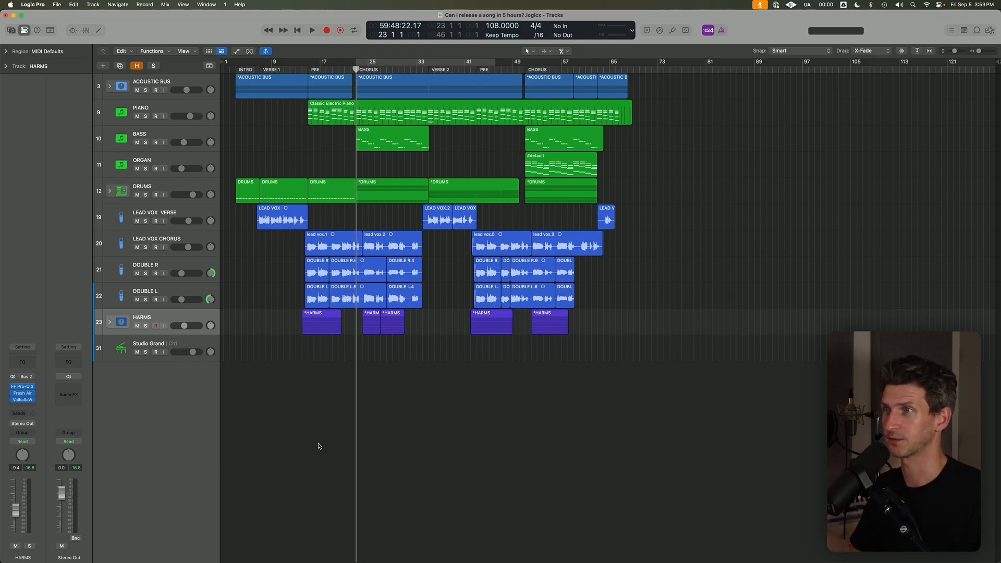
Delete the empty Studio Grand track below the HARMS stack.
{"action": "scroll", "coordinate": [313, 472], "scroll_direction": "down", "scroll_amount": 3}
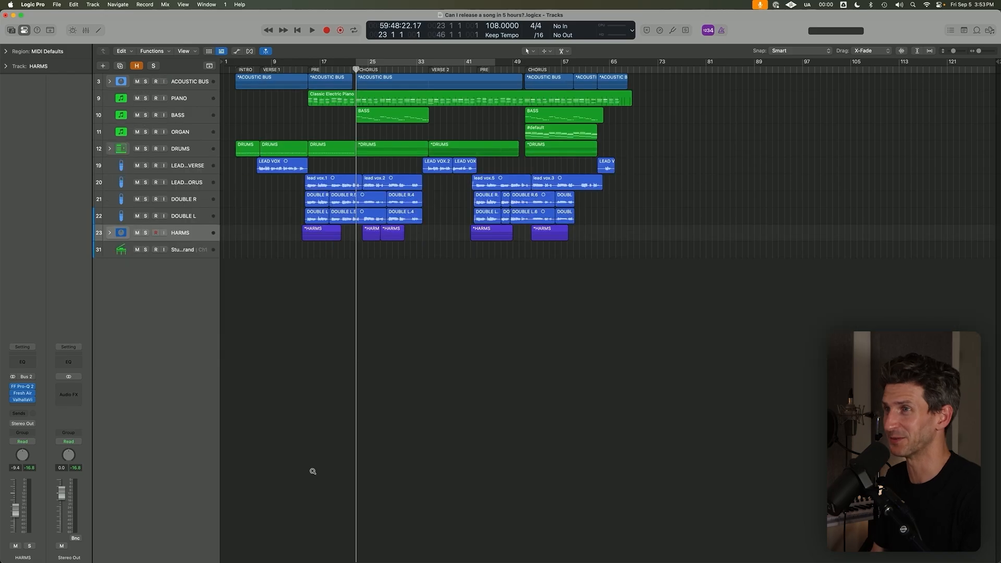
{"action": "left_click", "coordinate": [200, 248]}
{"action": "scroll", "coordinate": [205, 386], "scroll_direction": "up", "scroll_amount": 5}
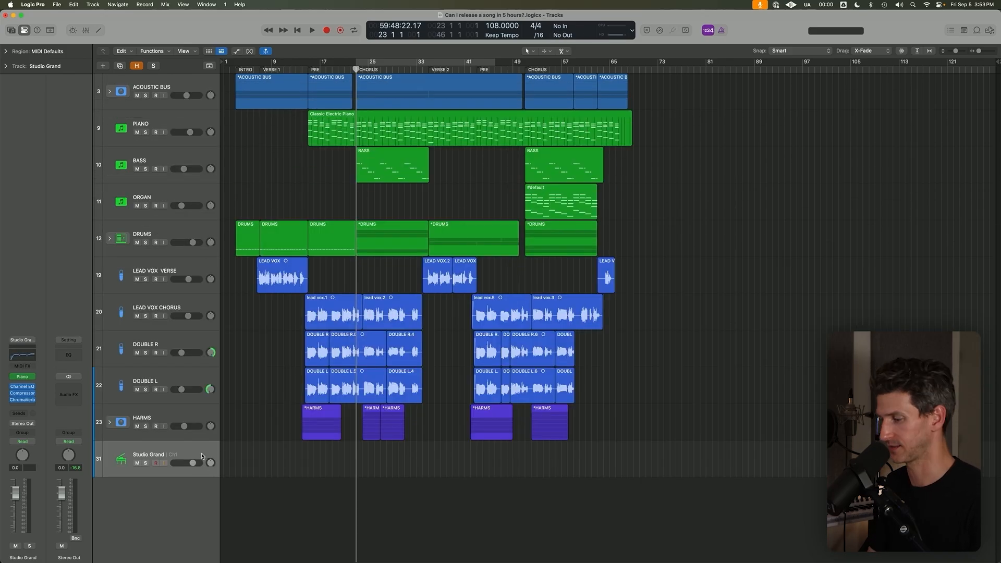
{"action": "key", "text": "super+BackSpace"}
{"action": "left_click", "coordinate": [316, 471]}
{"action": "scroll", "coordinate": [339, 375], "scroll_direction": "down", "scroll_amount": 3}
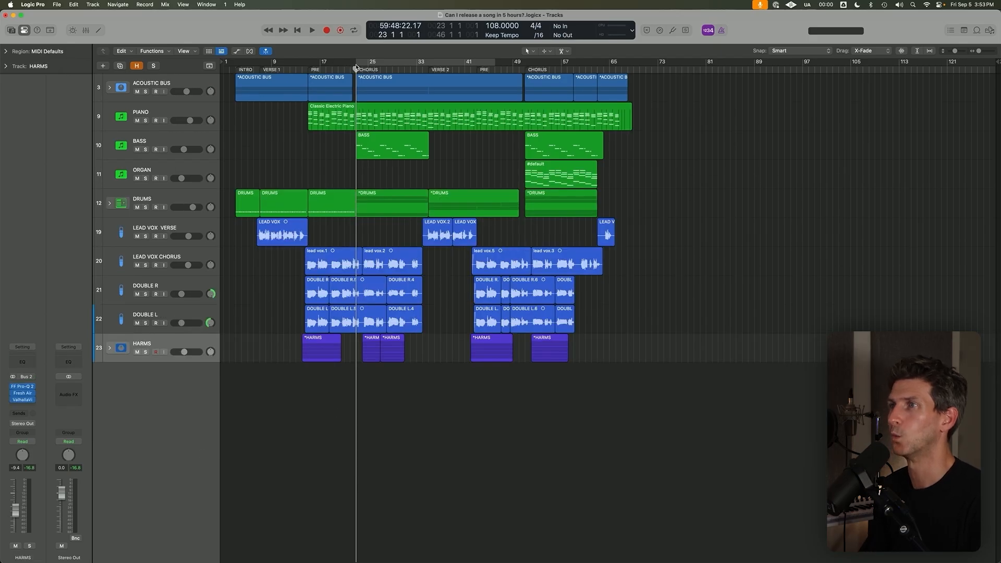
{"action": "key", "text": "c"}
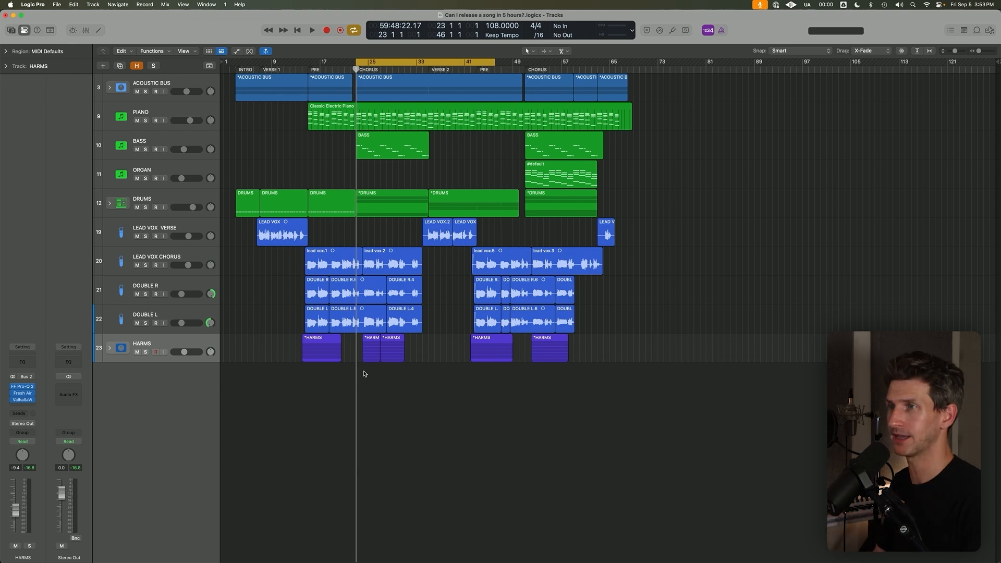
{"action": "key", "text": "c"}
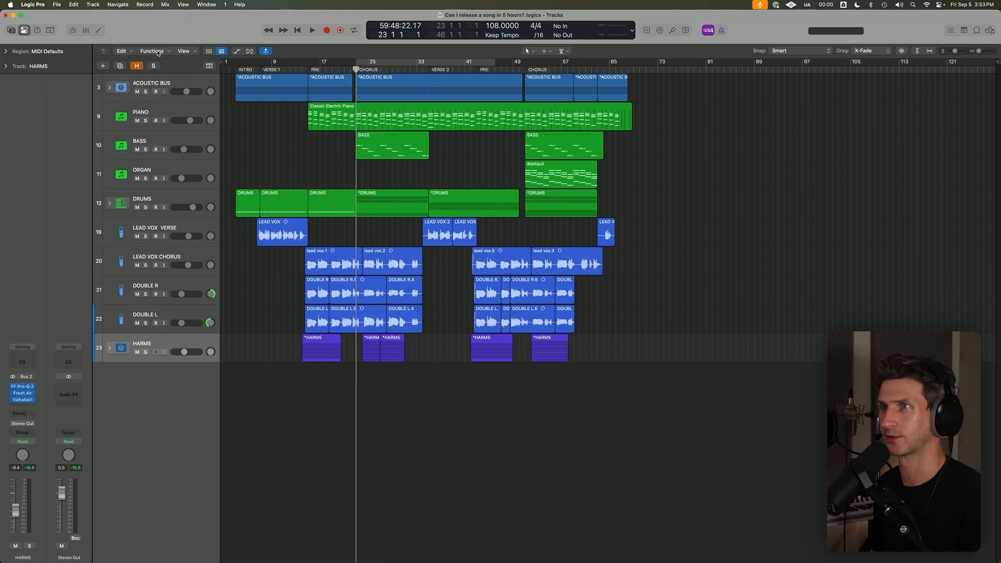
Create a new audio track below HARMS and set its input to Input 2.
{"action": "left_click", "coordinate": [104, 4]}
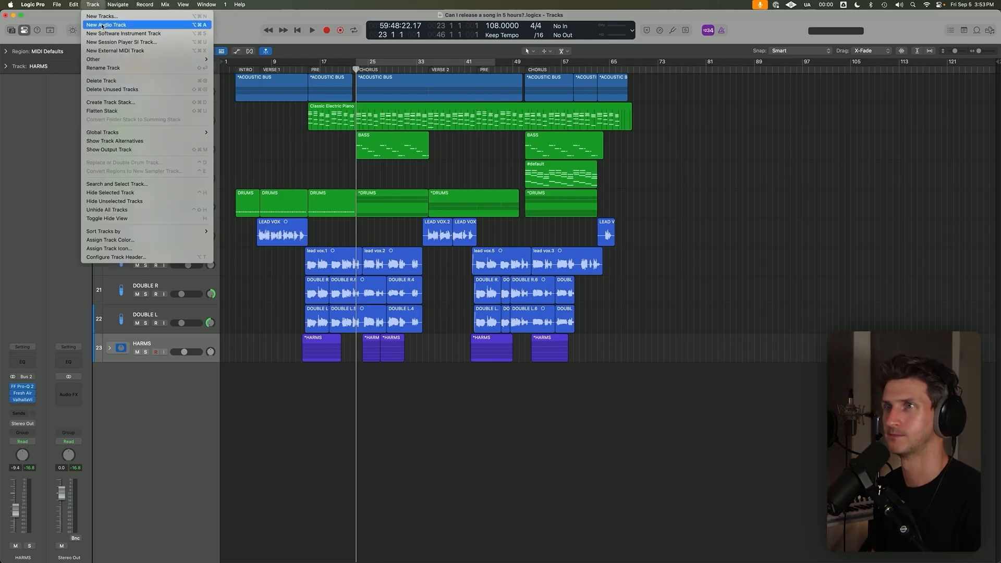
{"action": "left_click", "coordinate": [122, 26]}
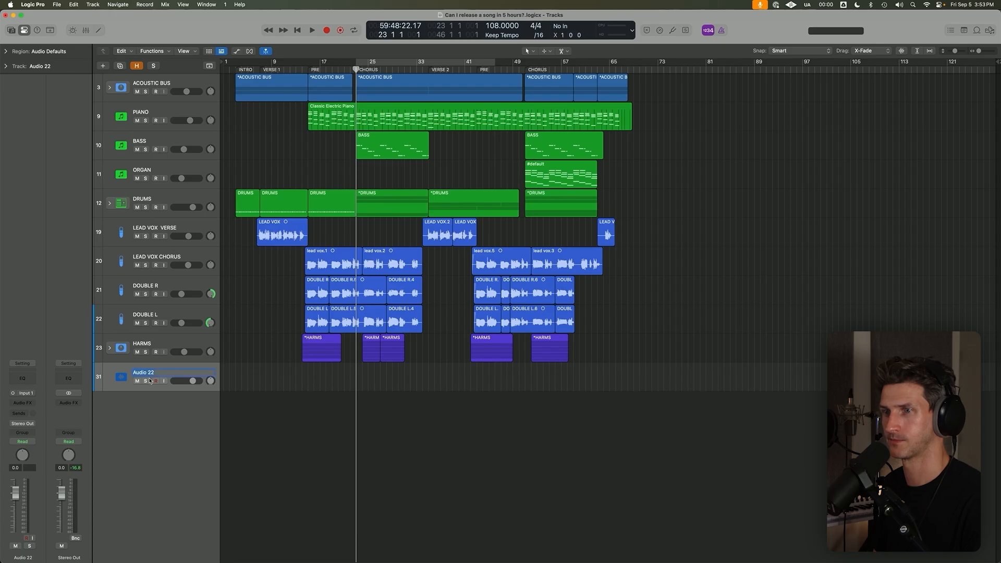
{"action": "left_click", "coordinate": [24, 394]}
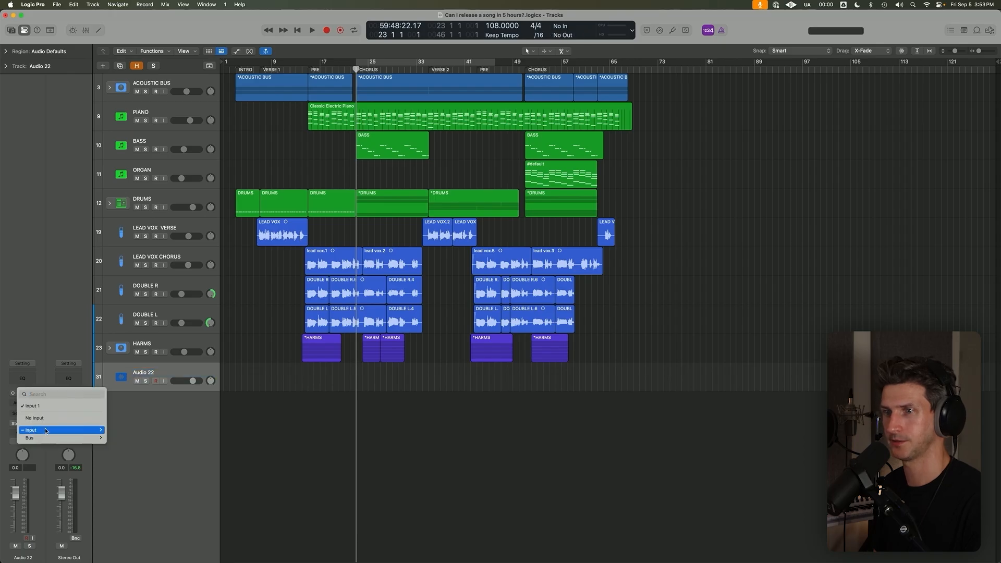
{"action": "left_click", "coordinate": [364, 29]}
Switch cycle mode on, arm the Audio 22 track and record a short first take from bar 23.
{"action": "left_click", "coordinate": [355, 30]}
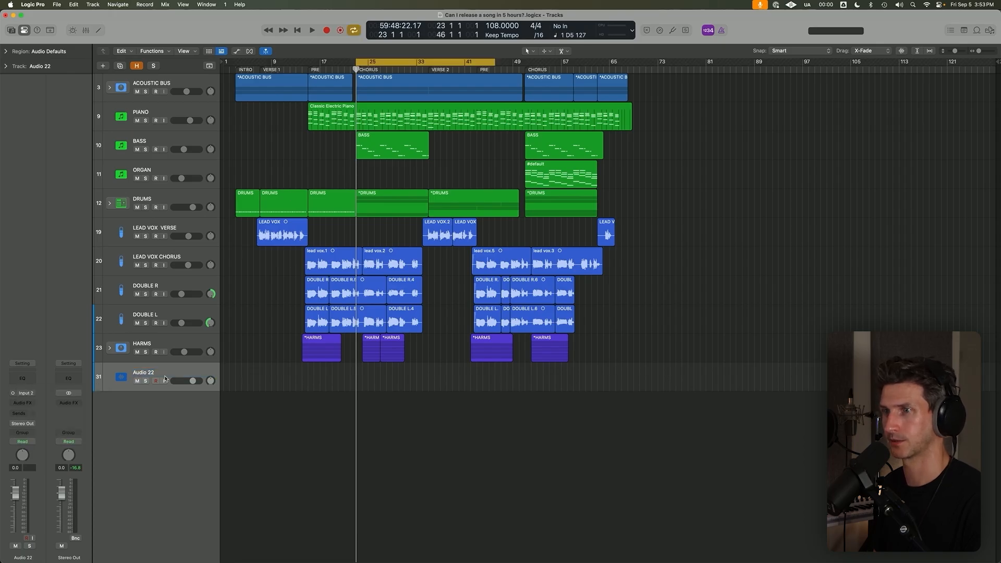
{"action": "left_click", "coordinate": [158, 382]}
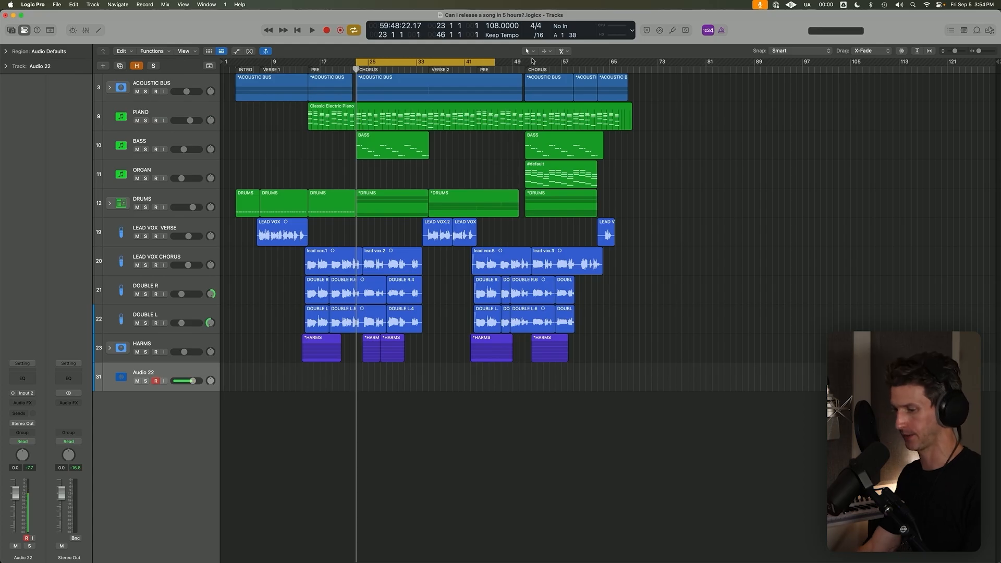
{"action": "key", "text": "r"}
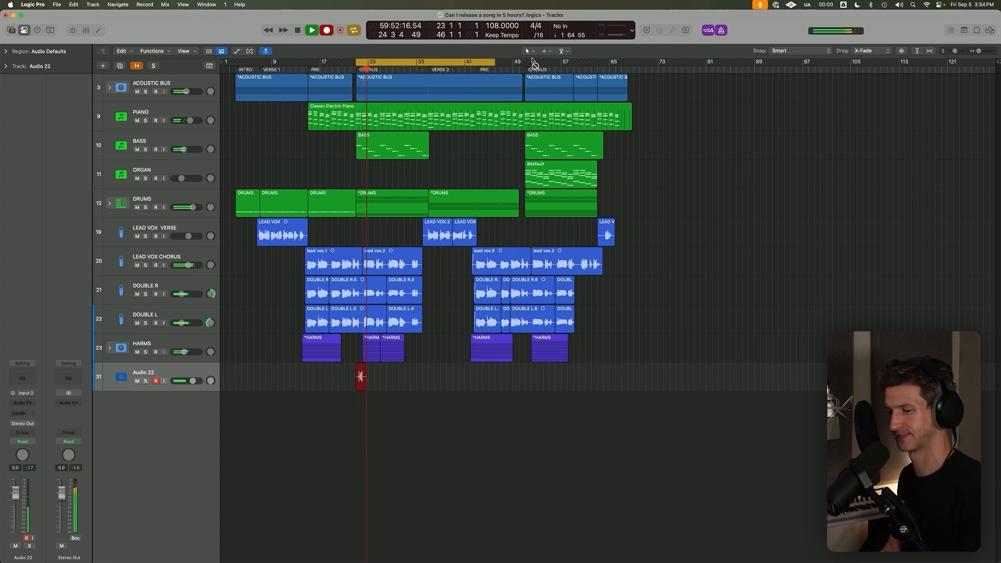
{"action": "key", "text": "space"}
Record a second short take on Audio 22 over the start of the first chorus.
{"action": "scroll", "coordinate": [575, 235], "scroll_direction": "up", "scroll_amount": 1}
{"action": "scroll", "coordinate": [439, 360], "scroll_direction": "left", "scroll_amount": 1}
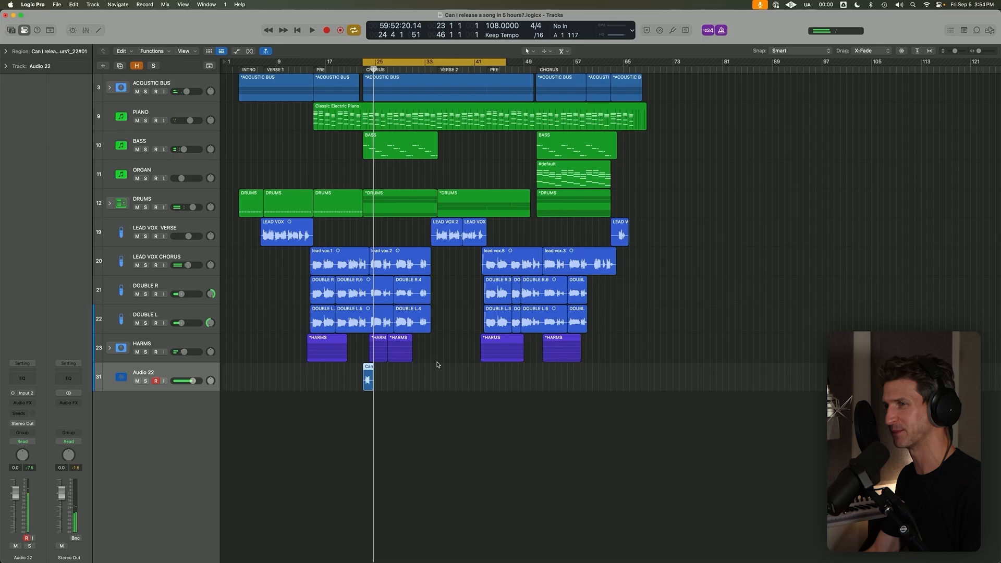
{"action": "scroll", "coordinate": [438, 365], "scroll_direction": "up", "scroll_amount": 5}
{"action": "scroll", "coordinate": [394, 405], "scroll_direction": "left", "scroll_amount": 5}
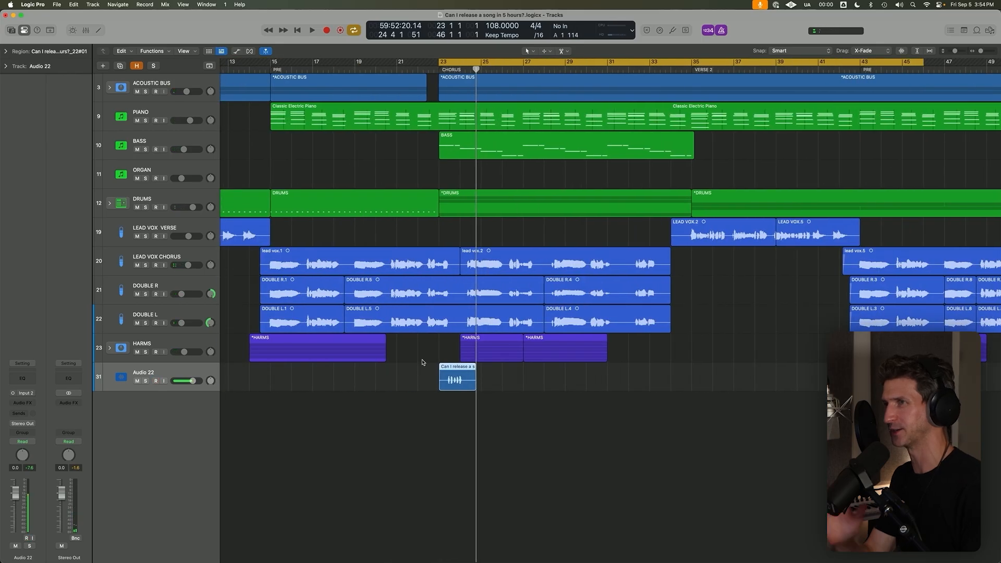
{"action": "key", "text": "r"}
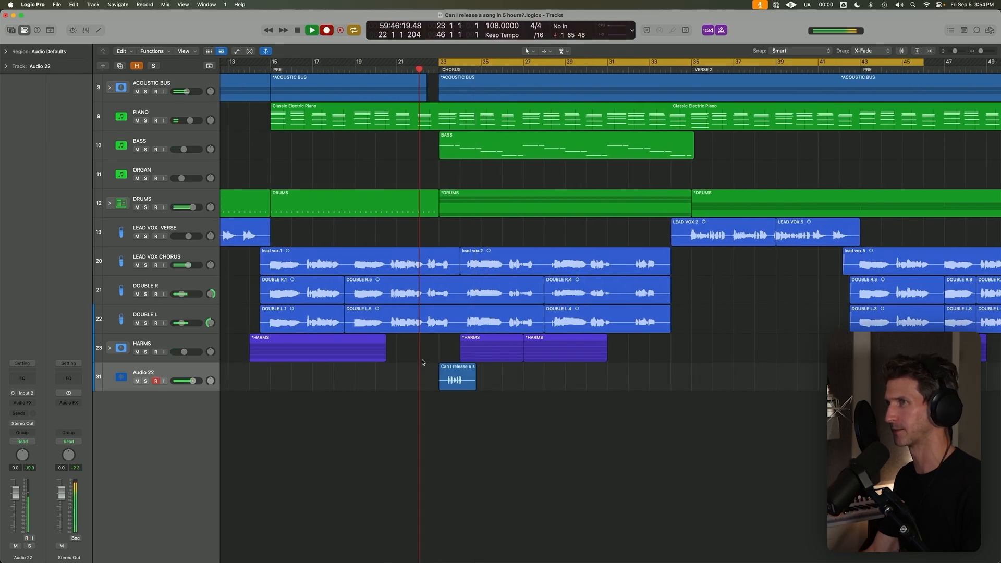
{"action": "scroll", "coordinate": [422, 363], "scroll_direction": "up", "scroll_amount": 2}
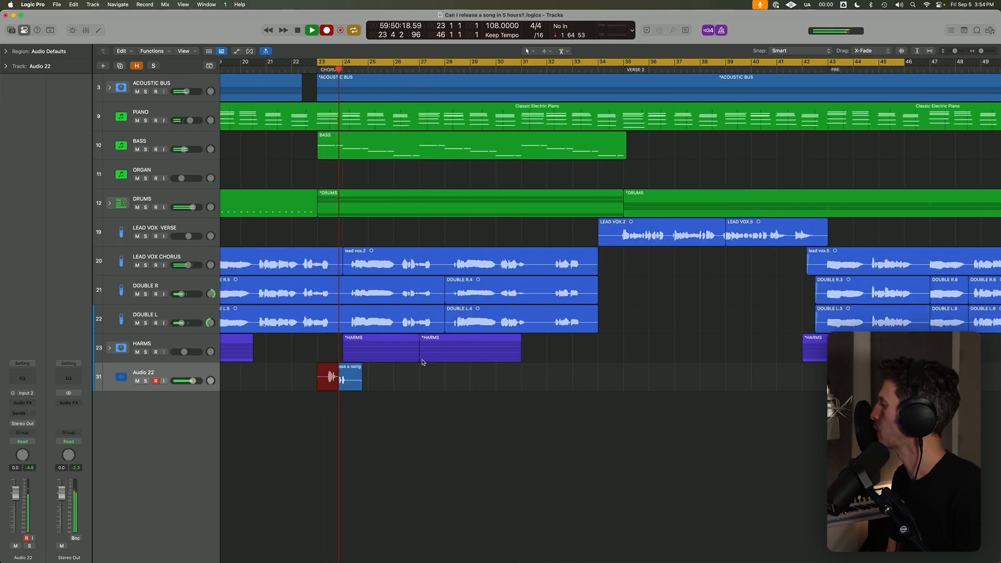
{"action": "key", "text": "space"}
Close the audio editor again and record a third short take on Audio 22 from bar 23.
{"action": "key", "text": "e"}
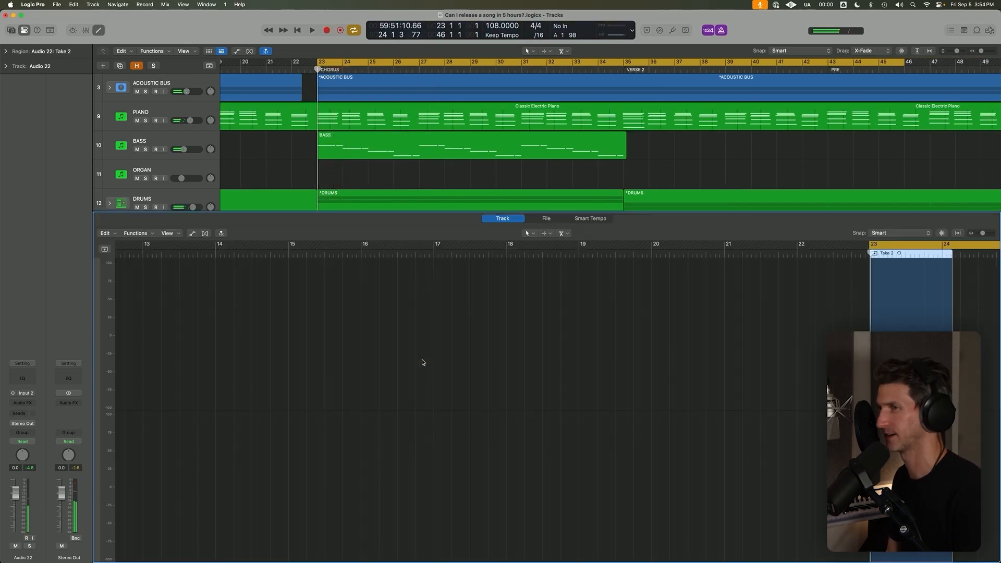
{"action": "key", "text": "e"}
{"action": "key", "text": "r"}
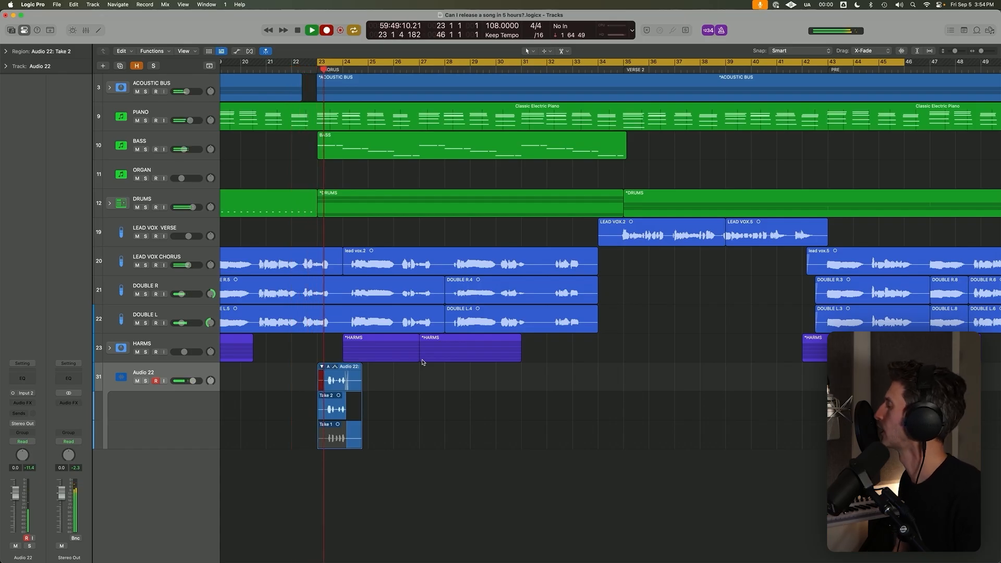
{"action": "key", "text": "space"}
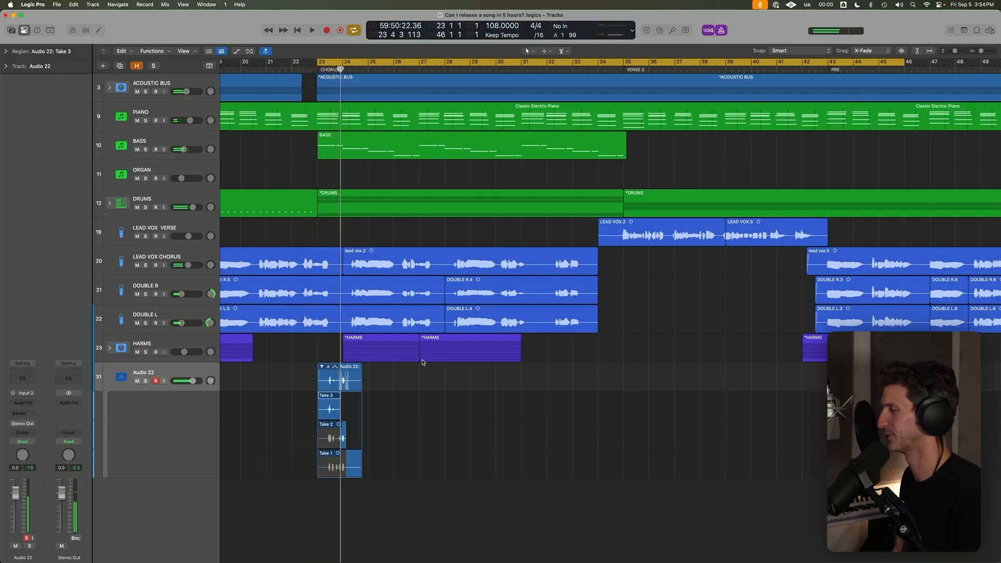
Record five more short takes on Audio 22 from bar 23, making Takes 4 to 8.
{"action": "key", "text": "r"}
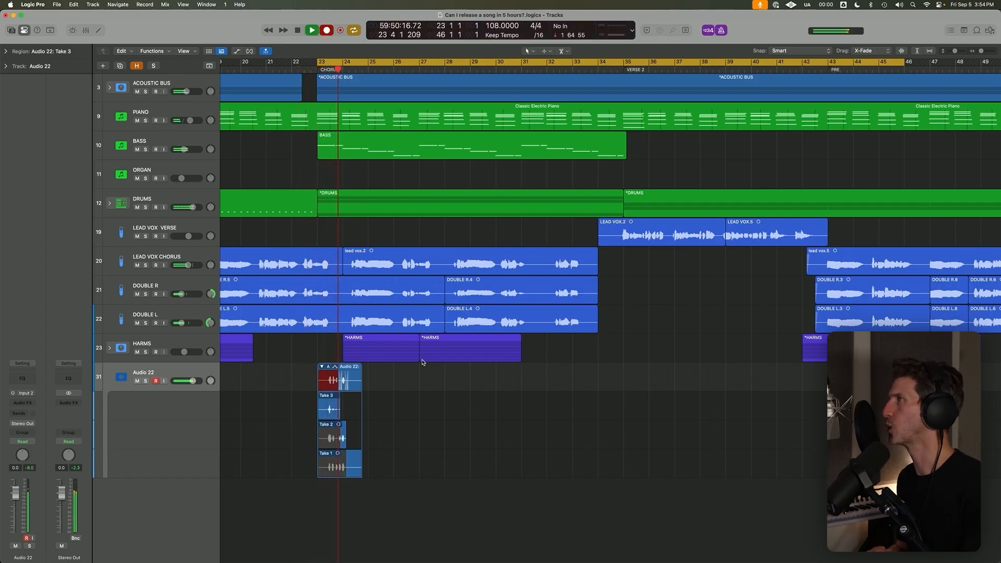
{"action": "key", "text": "r"}
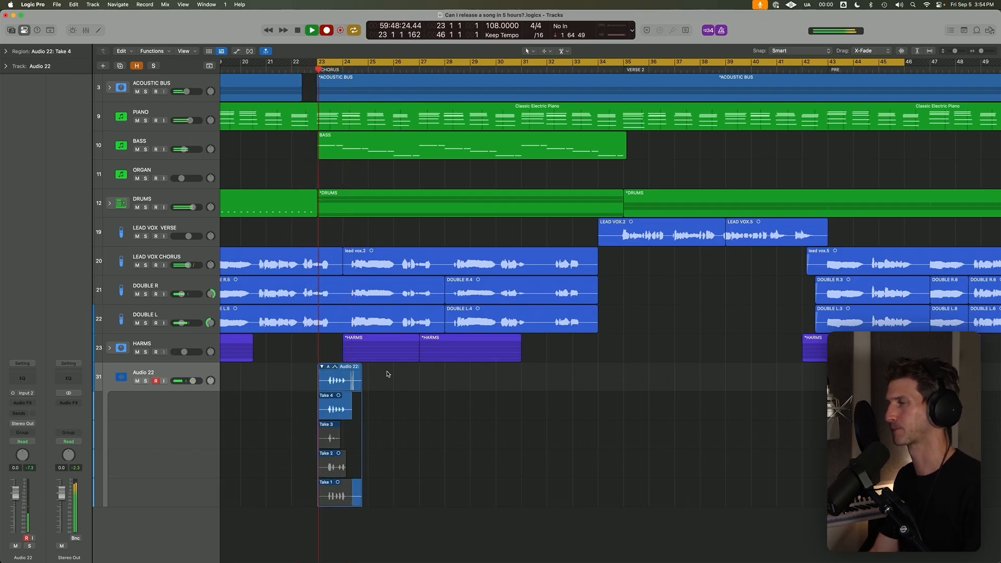
{"action": "key", "text": "space"}
{"action": "key", "text": "r"}
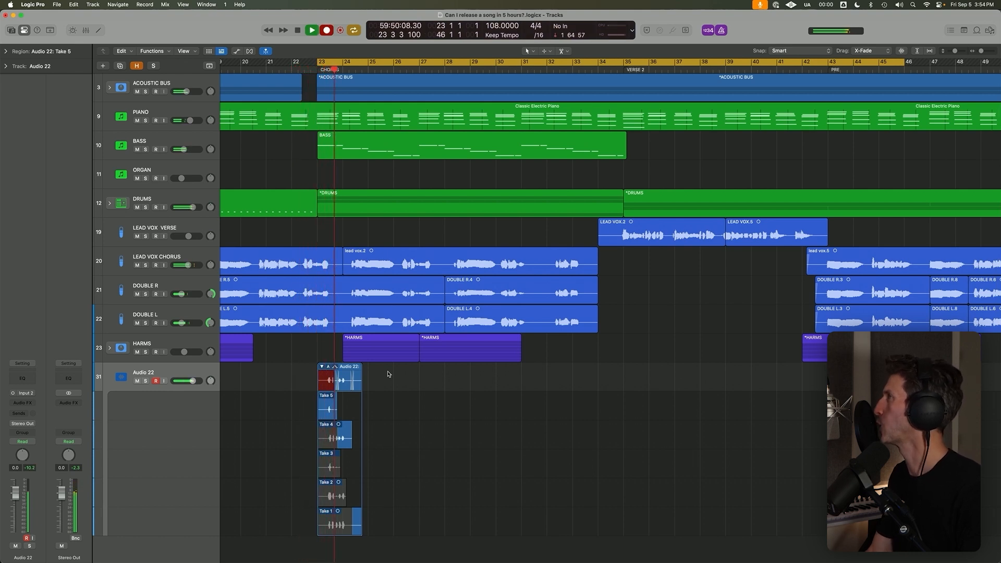
{"action": "key", "text": "space"}
{"action": "key", "text": "r"}
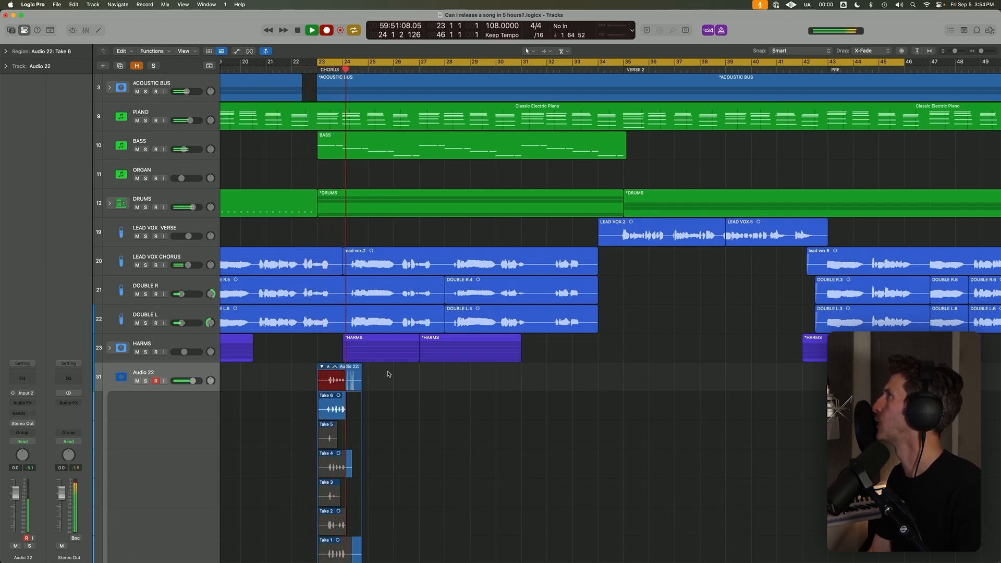
{"action": "key", "text": "space"}
{"action": "key", "text": "r"}
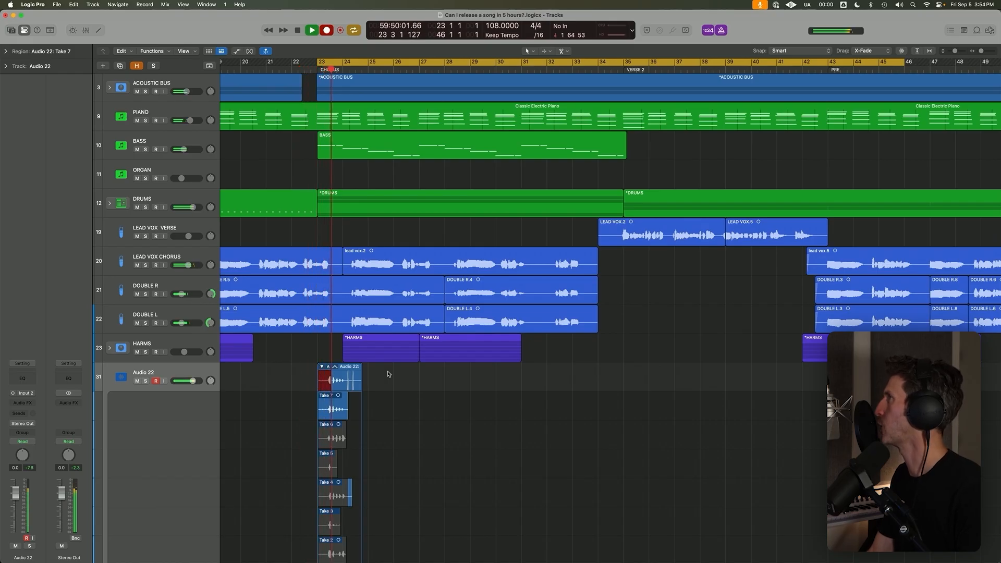
{"action": "key", "text": "space"}
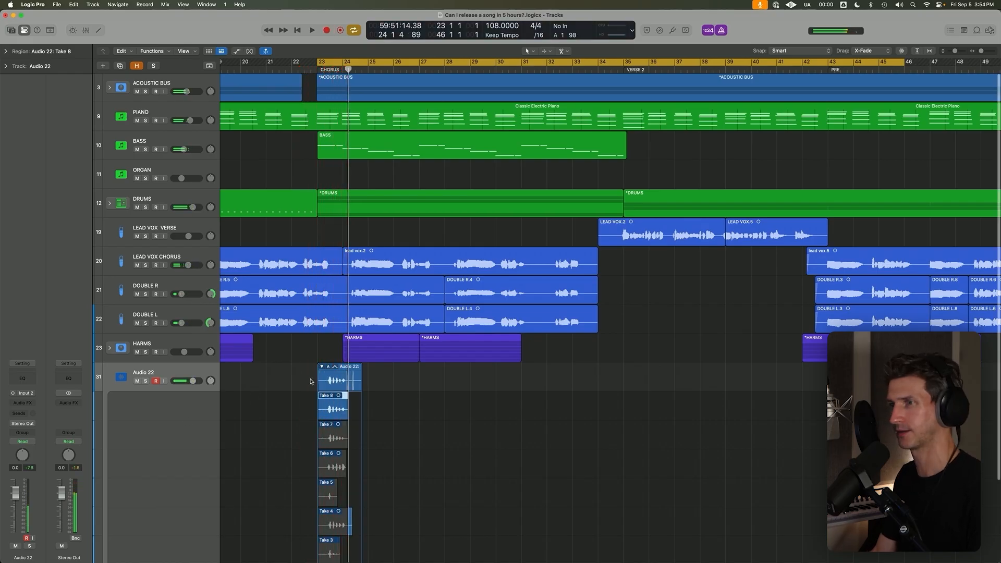
Switch cycle mode off and play back Take 8 of Audio 22 from just before its first note.
{"action": "key", "text": "super+Right"}
{"action": "key", "text": "super+Right"}
{"action": "key", "text": "super+Right"}
{"action": "key", "text": "super+Right"}
{"action": "key", "text": "super+Right"}
{"action": "key", "text": "super+Right"}
{"action": "scroll", "coordinate": [336, 368], "scroll_direction": "left", "scroll_amount": 4}
{"action": "key", "text": "super+Down"}
{"action": "key", "text": "super+Down"}
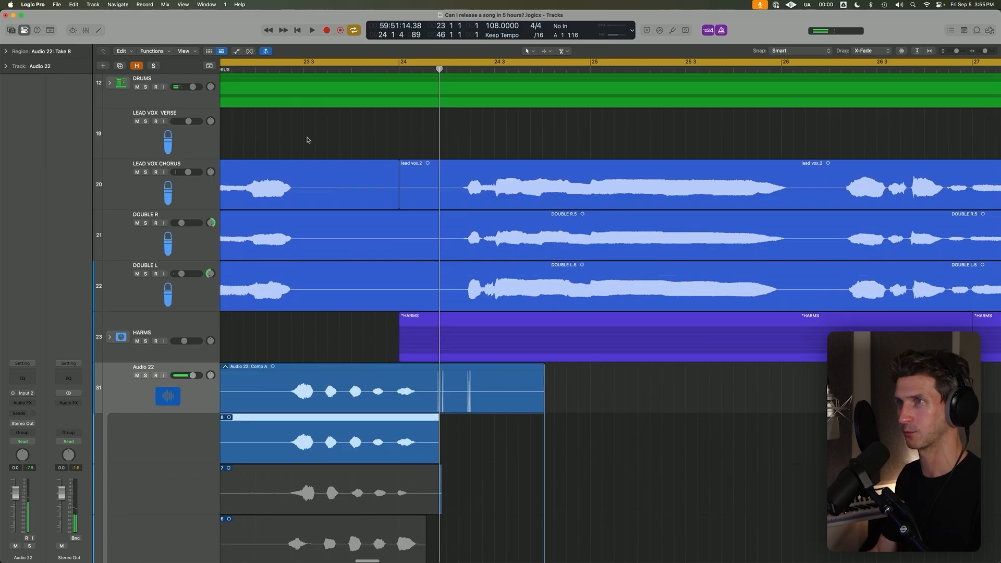
{"action": "key", "text": "c"}
{"action": "left_click", "coordinate": [279, 69]}
{"action": "key", "text": "space"}
{"action": "scroll", "coordinate": [316, 207], "scroll_direction": "down", "scroll_amount": 5}
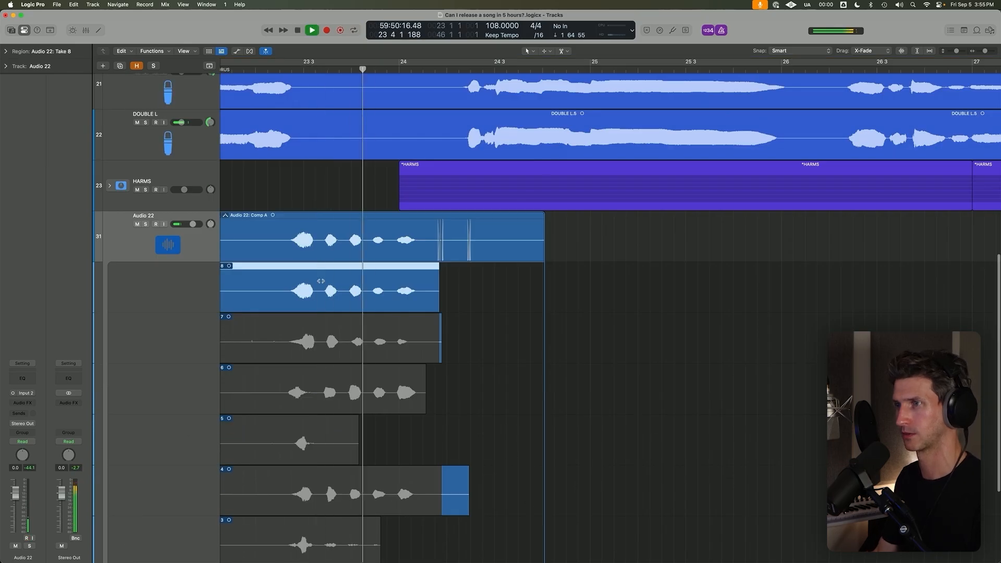
{"action": "key", "text": "space"}
Compare Take 4 with Take 8 by ear and choose Take 4 for the Audio 22 comp through its end.
{"action": "left_click", "coordinate": [289, 502]}
{"action": "key", "text": "space"}
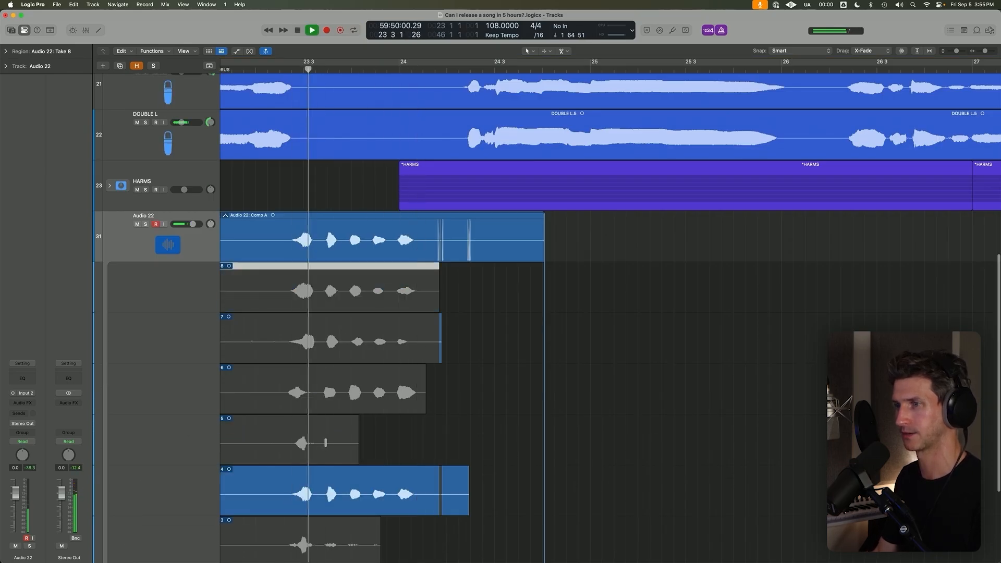
{"action": "key", "text": "space"}
{"action": "left_click", "coordinate": [355, 299]}
{"action": "key", "text": "space"}
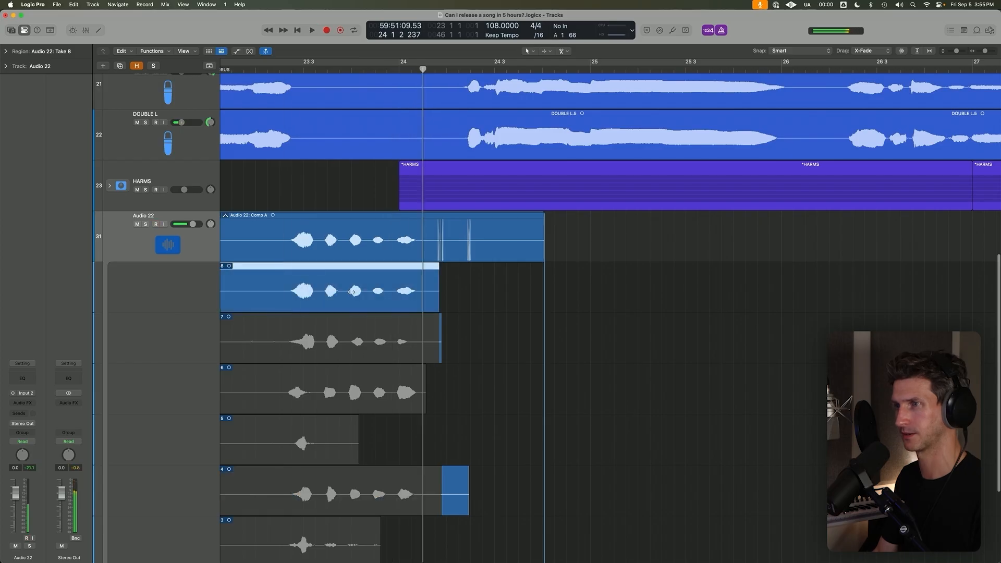
{"action": "key", "text": "space"}
{"action": "left_click", "coordinate": [357, 494]}
{"action": "key", "text": "space"}
{"action": "scroll", "coordinate": [359, 495], "scroll_direction": "down", "scroll_amount": 3}
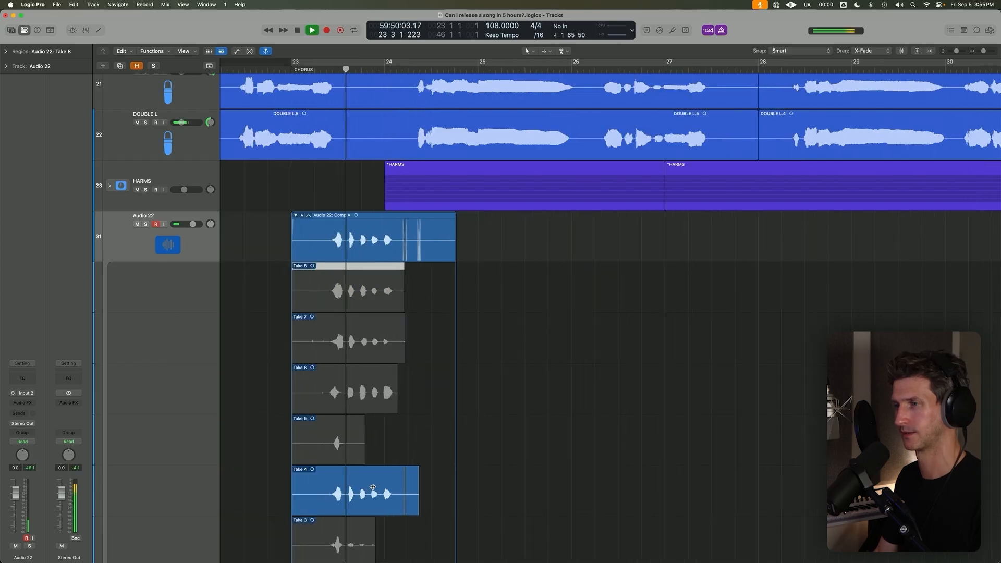
{"action": "scroll", "coordinate": [372, 494], "scroll_direction": "down", "scroll_amount": 2}
{"action": "left_click", "coordinate": [399, 494]}
{"action": "key", "text": "space"}
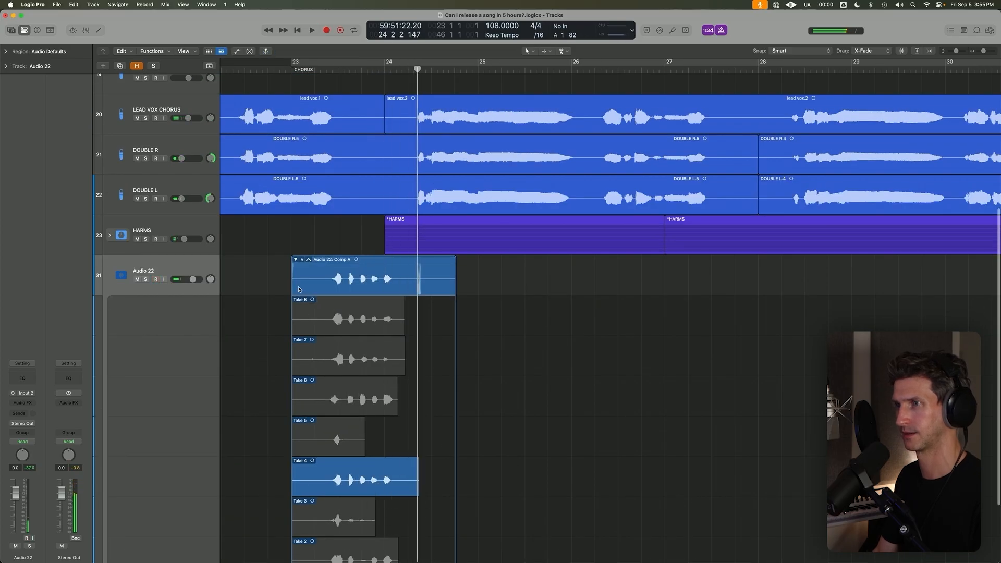
Collapse the Audio 22 take folder and export its active comp to a new track.
{"action": "left_click", "coordinate": [295, 260]}
{"action": "left_click", "coordinate": [333, 499]}
{"action": "left_click", "coordinate": [301, 481]}
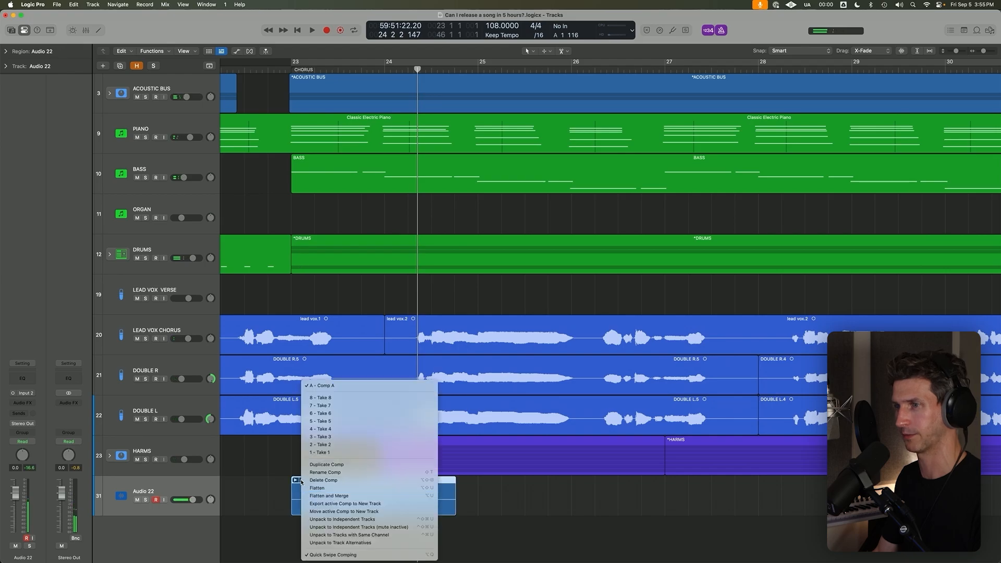
{"action": "left_click", "coordinate": [327, 504]}
Rename the track holding the original take folder to whistle comp.
{"action": "left_click", "coordinate": [139, 527]}
{"action": "double_click", "coordinate": [163, 529]}
{"action": "type", "text": "whistle c"}
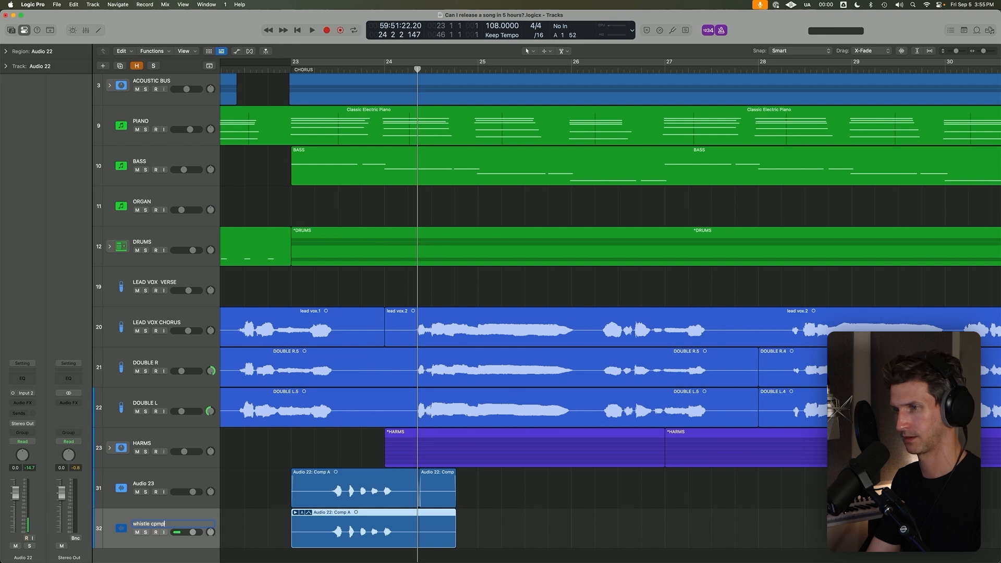
{"action": "type", "text": "omp"}
{"action": "key", "text": "Return"}
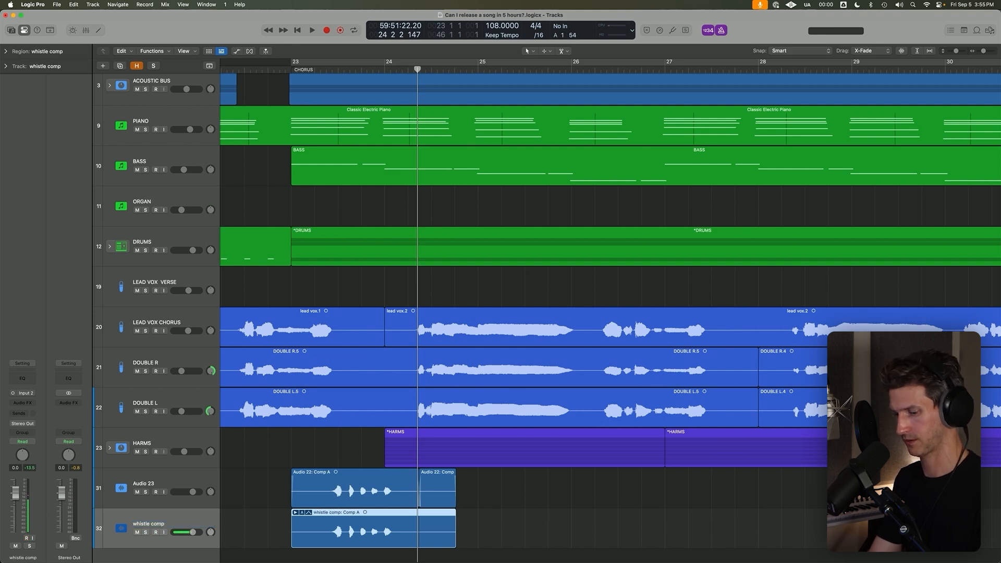
Hide the whistle comp track, solo Audio 23 and listen to the exported whistle.
{"action": "key", "text": "ctrl+h"}
{"action": "key", "text": "s"}
{"action": "left_click", "coordinate": [325, 467], "text": "shift"}
{"action": "key", "text": "space"}
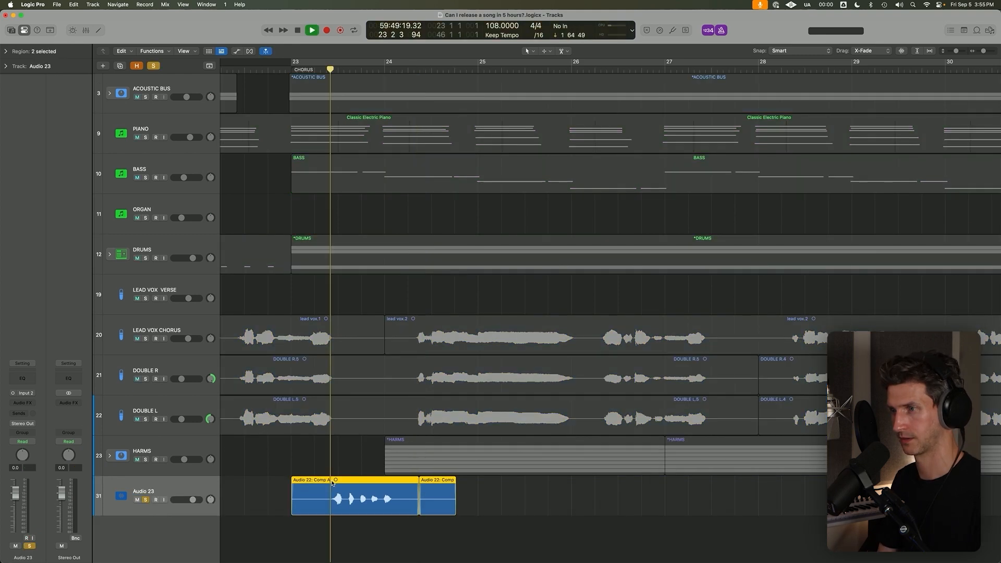
{"action": "key", "text": "space"}
Check the whistle notes on Audio 23 against the grid, split off the last note and shift it slightly earlier onto bar 24.
{"action": "key", "text": "z"}
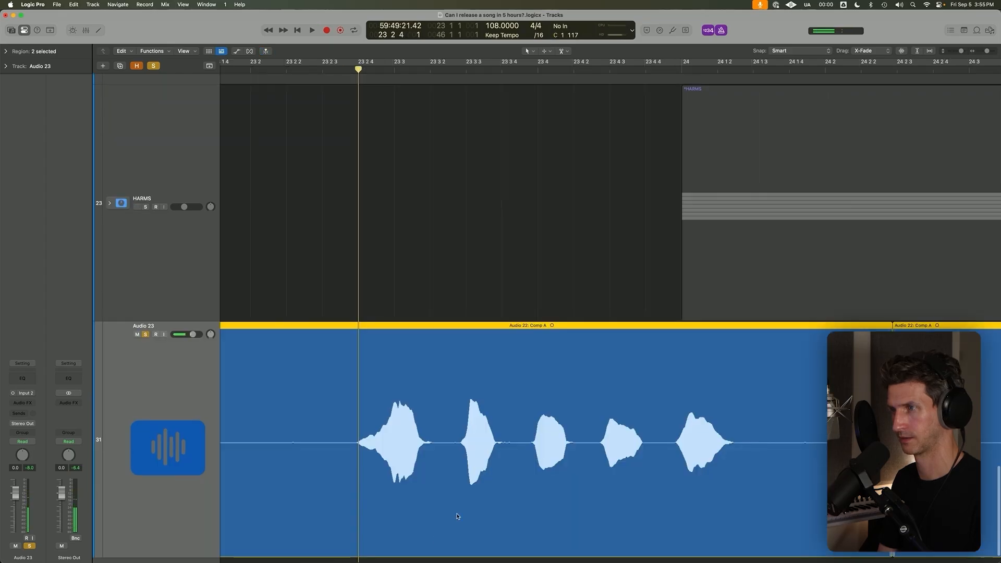
{"action": "left_click_drag", "start_coordinate": [409, 383], "coordinate": [413, 382]}
{"action": "left_click_drag", "start_coordinate": [409, 331], "coordinate": [410, 330]}
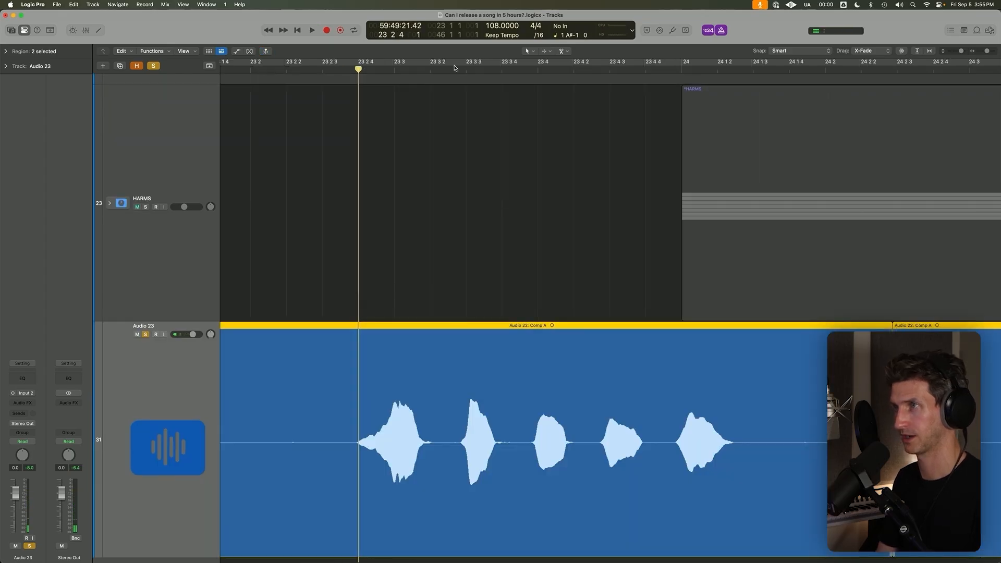
{"action": "left_click", "coordinate": [464, 69]}
{"action": "key", "text": "c"}
{"action": "left_click", "coordinate": [537, 68]}
{"action": "left_click", "coordinate": [606, 69]}
{"action": "key", "text": "c"}
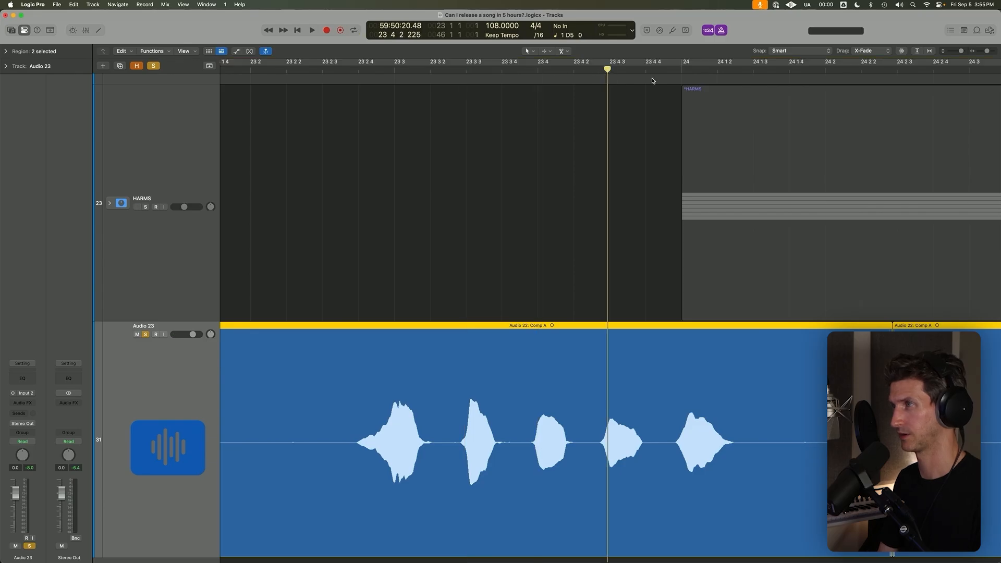
{"action": "left_click", "coordinate": [681, 70]}
{"action": "right_click", "coordinate": [672, 381]}
{"action": "left_click_drag", "start_coordinate": [809, 416], "coordinate": [802, 418]}
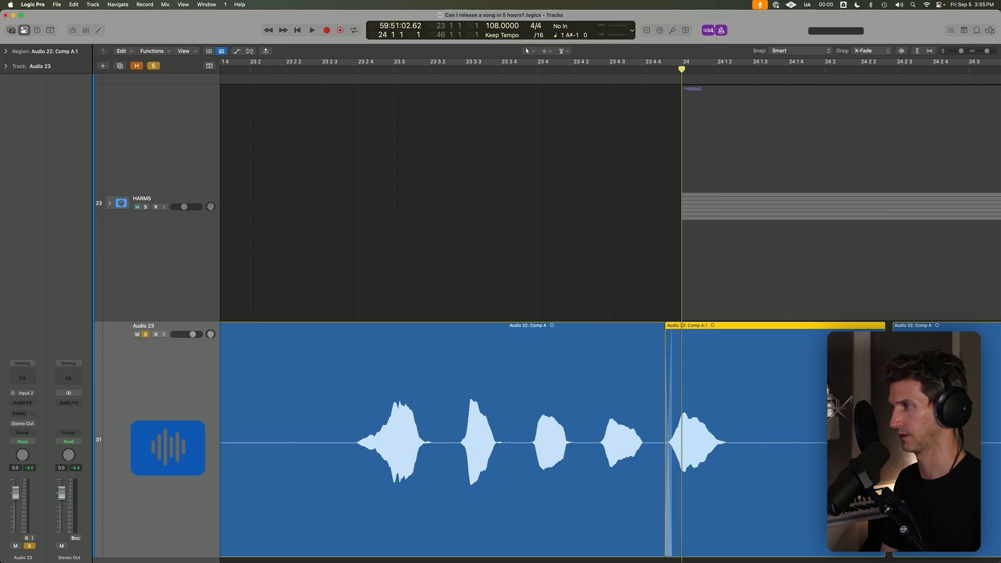
Delete the leftover end region on Audio 23 and trim the silence before the first whistle note.
{"action": "left_click", "coordinate": [903, 443]}
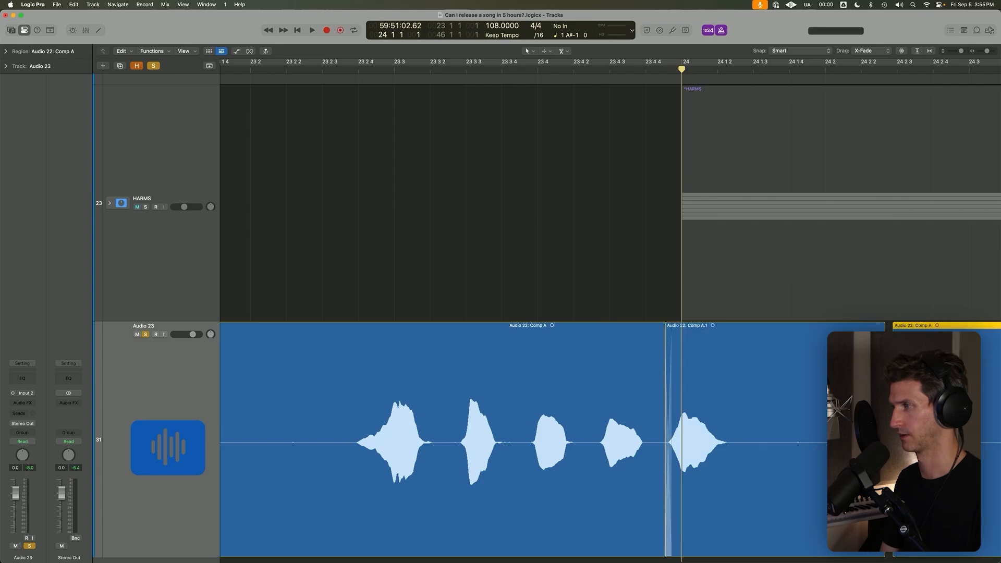
{"action": "scroll", "coordinate": [903, 444], "scroll_direction": "down", "scroll_amount": 5}
{"action": "key", "text": "BackSpace"}
{"action": "scroll", "coordinate": [636, 548], "scroll_direction": "right", "scroll_amount": 3}
{"action": "left_click", "coordinate": [635, 547]}
{"action": "scroll", "coordinate": [636, 548], "scroll_direction": "down", "scroll_amount": 5}
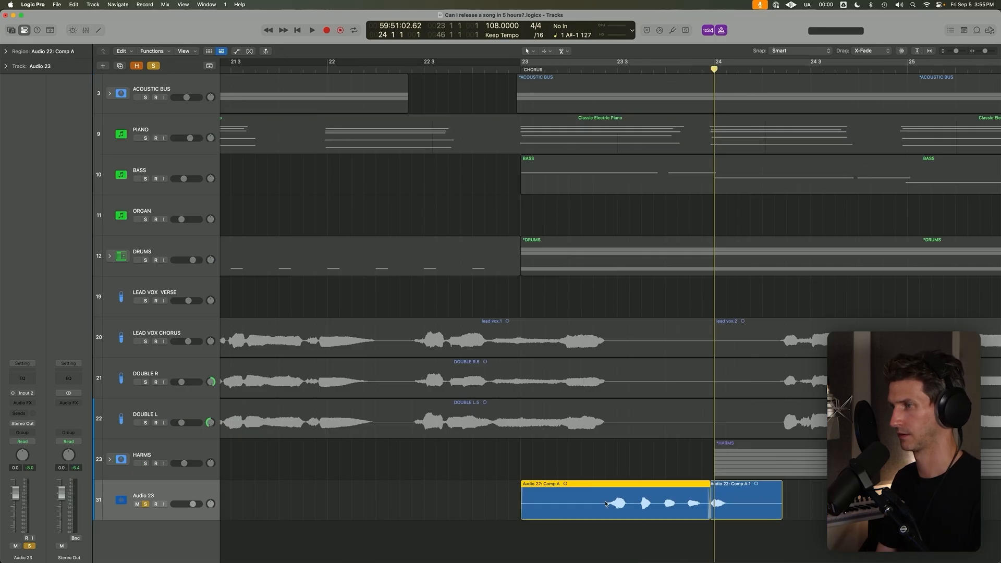
{"action": "left_click_drag", "start_coordinate": [520, 516], "coordinate": [589, 516]}
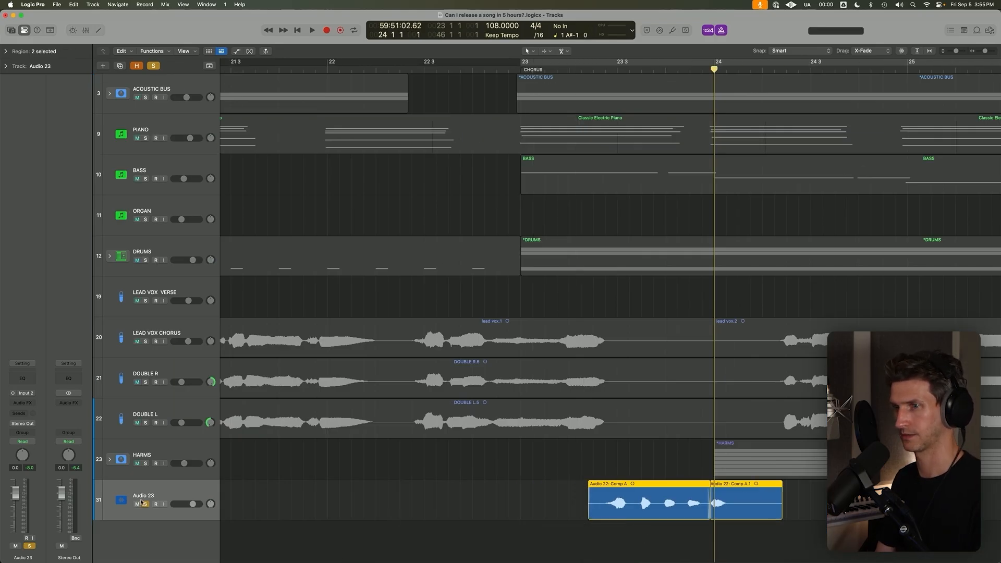
Insert the FF Pro-Q 2 equalizer on Audio 23.
{"action": "left_click", "coordinate": [17, 413]}
{"action": "type", "text": "pro"}
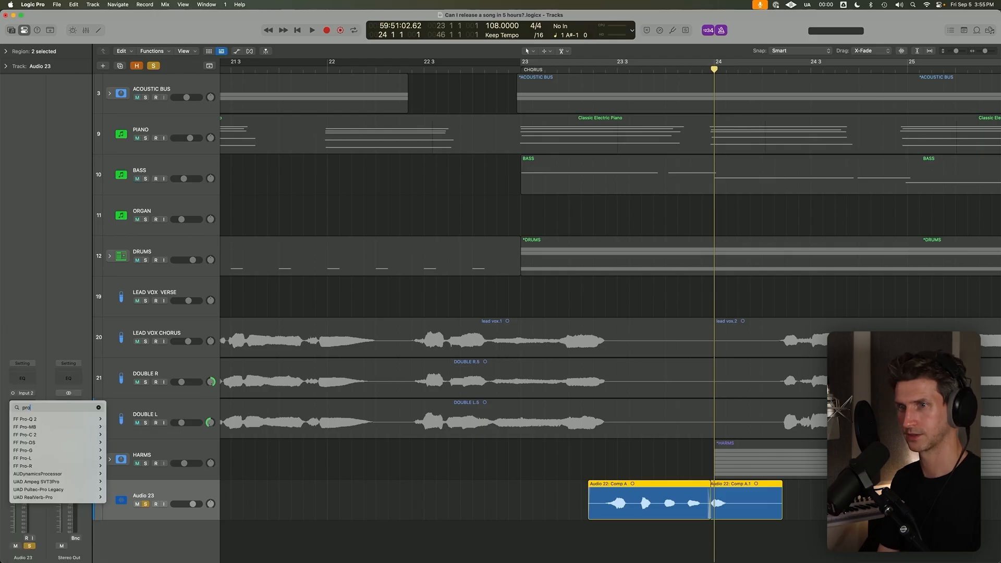
{"action": "key", "text": "Return"}
{"action": "scroll", "coordinate": [298, 187], "scroll_direction": "down", "scroll_amount": 5}
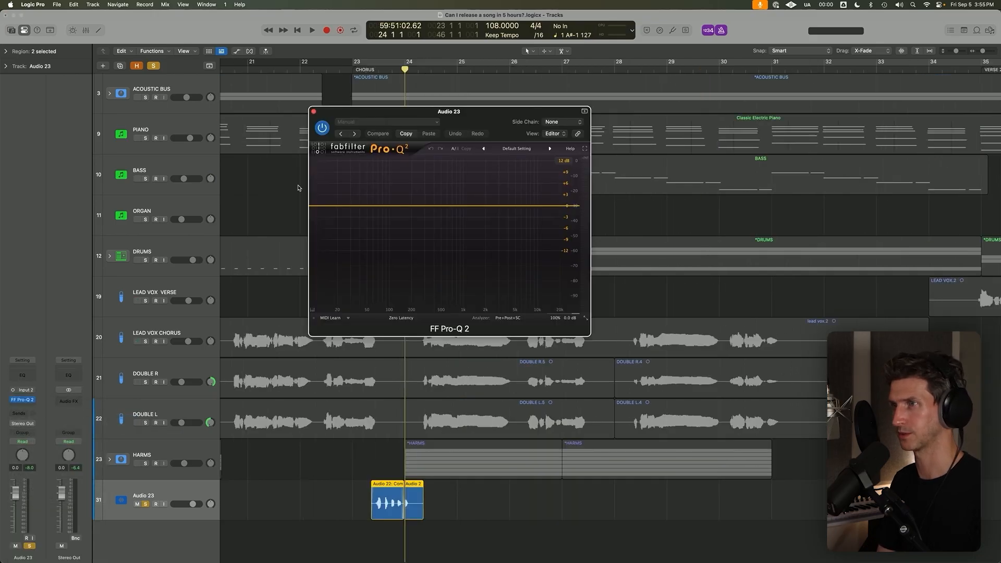
Shape the whistle in Pro-Q 2 with a low cut and a bell cut of about 8 dB near 1250 Hz, checking it against the full mix.
{"action": "left_click_drag", "start_coordinate": [324, 205], "coordinate": [469, 234]}
{"action": "key", "text": "space"}
{"action": "key", "text": "space"}
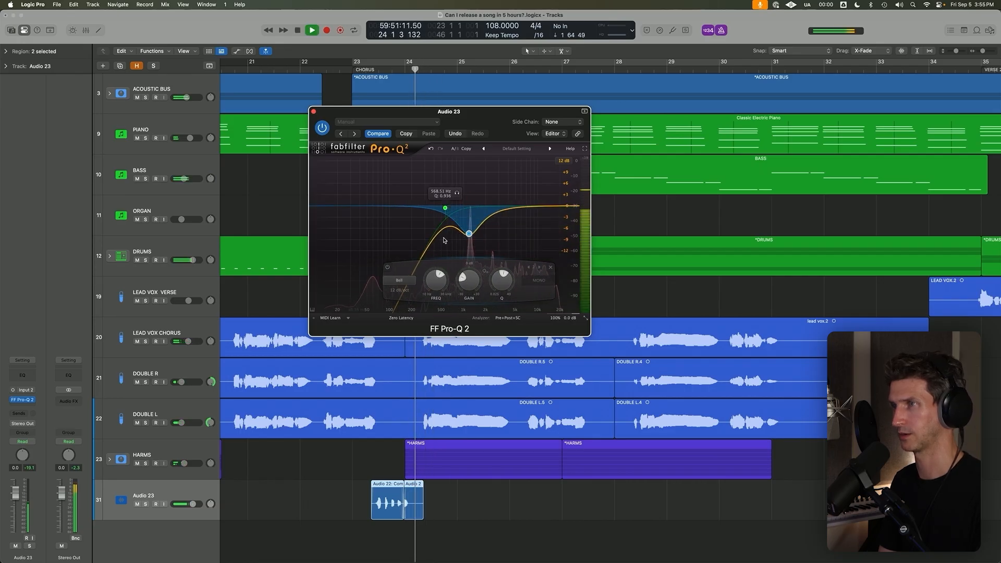
{"action": "key", "text": "space"}
{"action": "left_click_drag", "start_coordinate": [469, 233], "coordinate": [470, 228]}
{"action": "scroll", "coordinate": [470, 228], "scroll_direction": "up", "scroll_amount": 4}
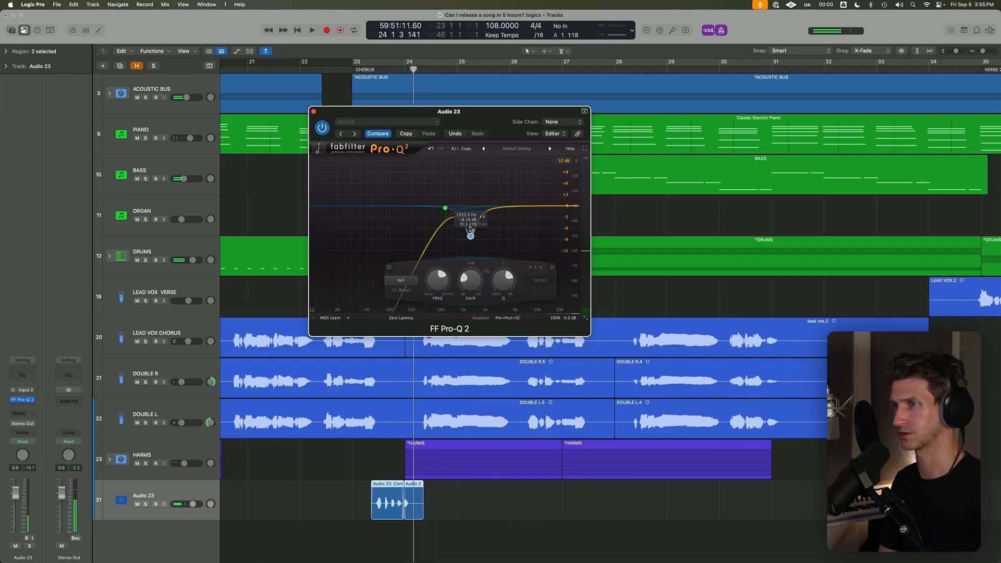
Insert ValhallaVintageVerb after the equalizer on Audio 23 and play the start of the chorus.
{"action": "left_click", "coordinate": [23, 407]}
{"action": "type", "text": "val"}
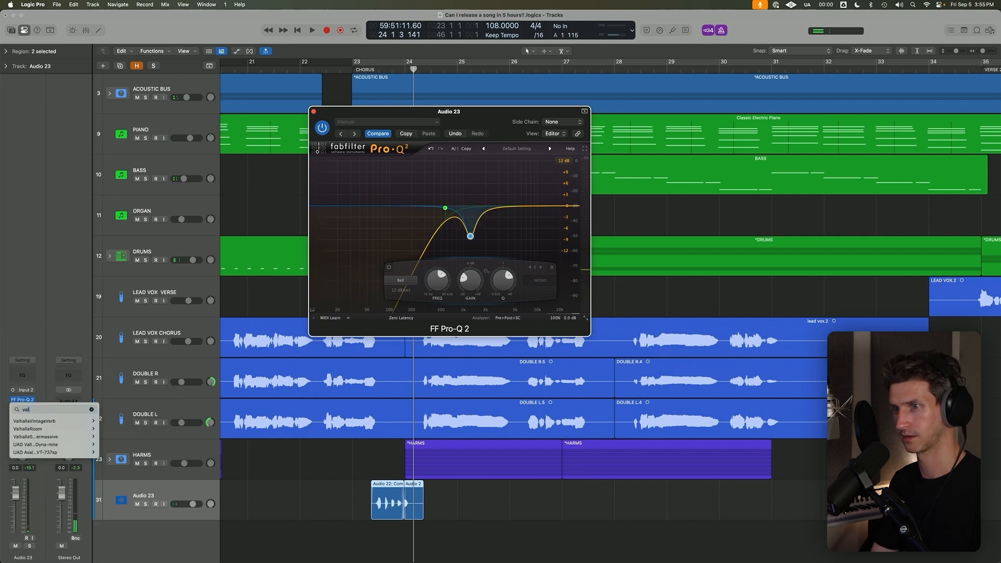
{"action": "key", "text": "Return"}
{"action": "key", "text": "space"}
{"action": "left_click", "coordinate": [356, 72]}
{"action": "scroll", "coordinate": [399, 229], "scroll_direction": "up", "scroll_amount": 5}
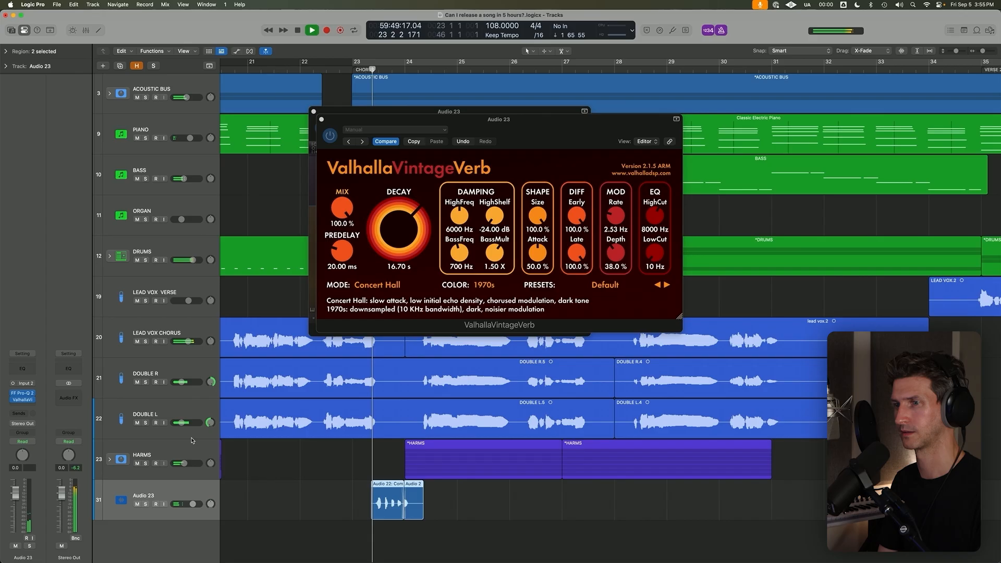
Lower the Audio 23 volume to -7.2 dB and set the reverb decay to 1.10 s.
{"action": "left_click_drag", "start_coordinate": [193, 505], "coordinate": [185, 505]}
{"action": "key", "text": "space"}
{"action": "left_click_drag", "start_coordinate": [394, 237], "coordinate": [376, 275]}
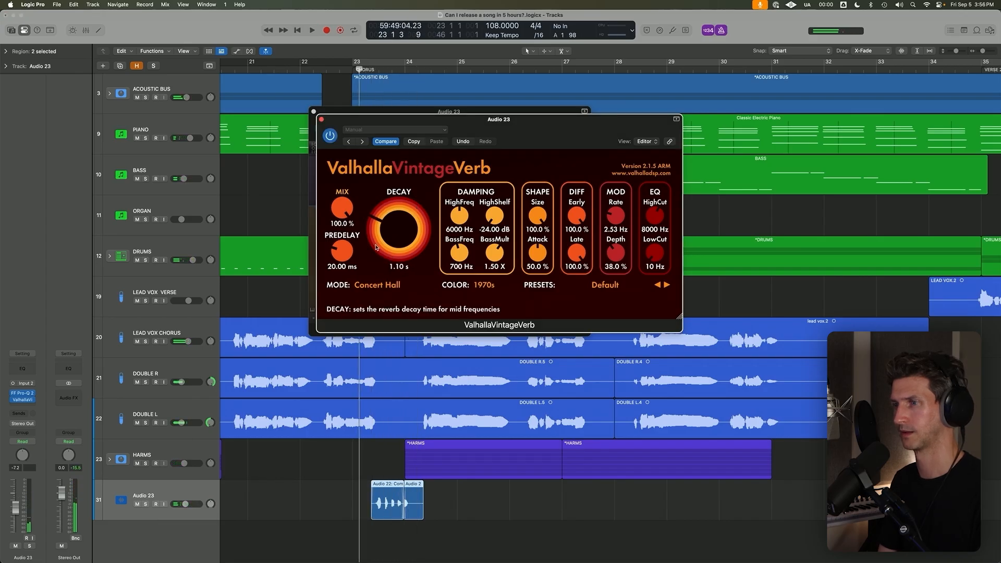
Lower the Audio 23 volume to -16.8 dB while listening to the start of the chorus, and close the plug-in windows.
{"action": "key", "text": "space"}
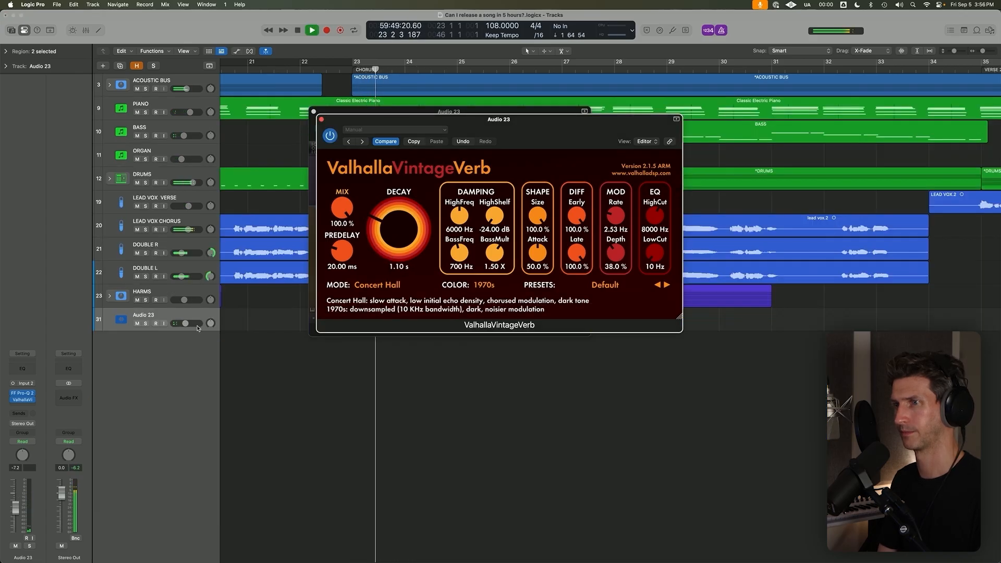
{"action": "left_click", "coordinate": [197, 327]}
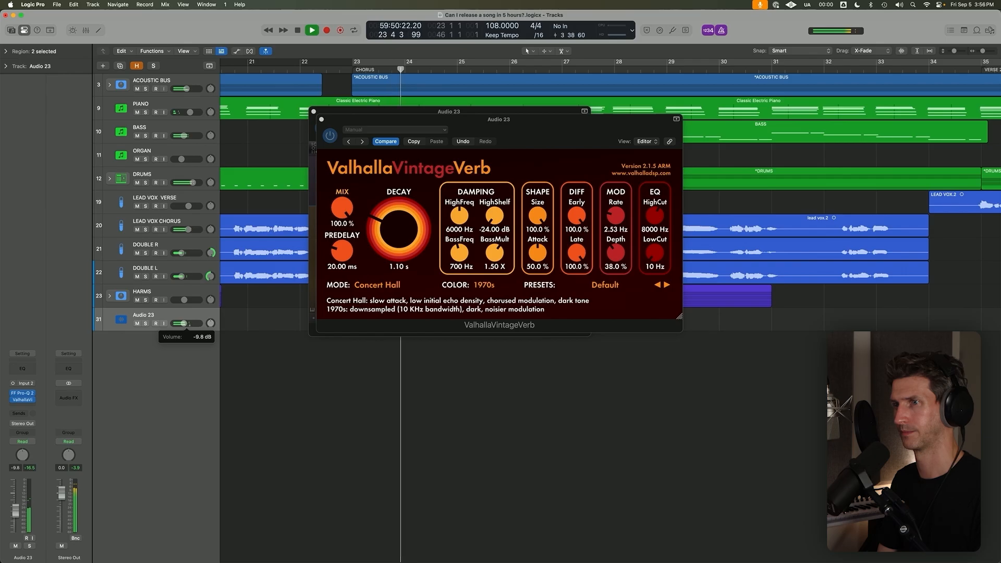
{"action": "key", "text": "space"}
{"action": "key", "text": "space"}
{"action": "left_click_drag", "start_coordinate": [199, 327], "coordinate": [197, 327]}
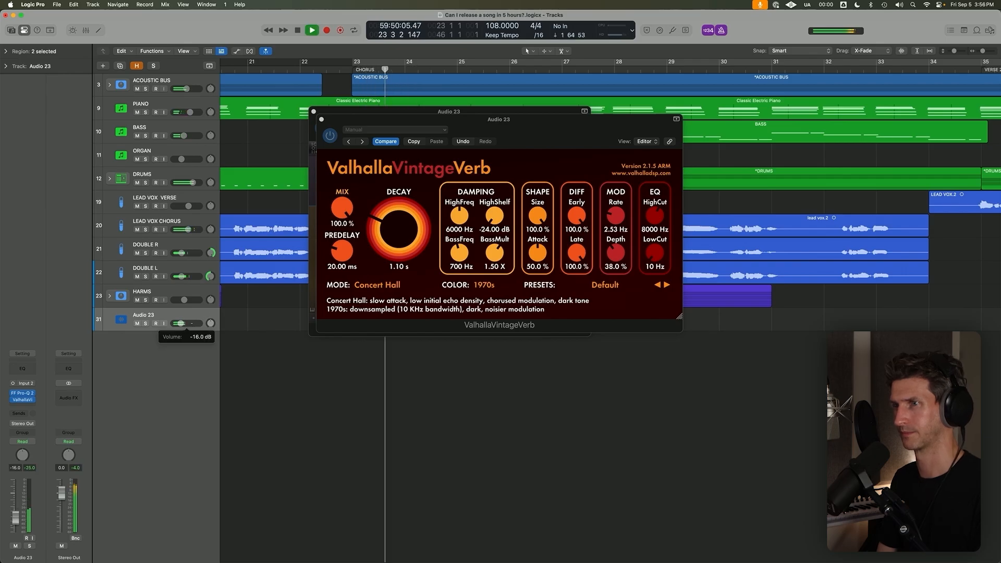
{"action": "key", "text": "space"}
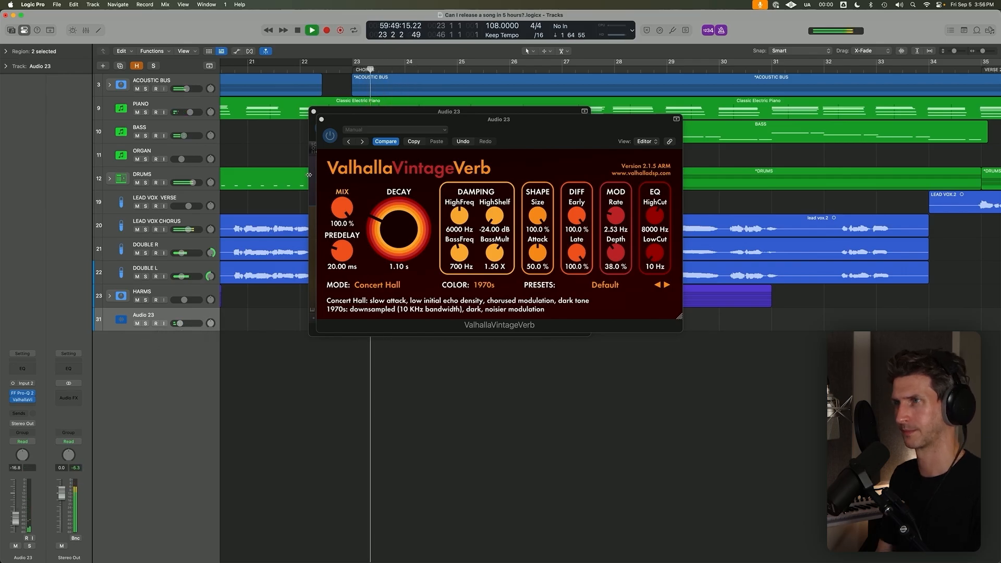
{"action": "left_click", "coordinate": [321, 120]}
{"action": "key", "text": "space"}
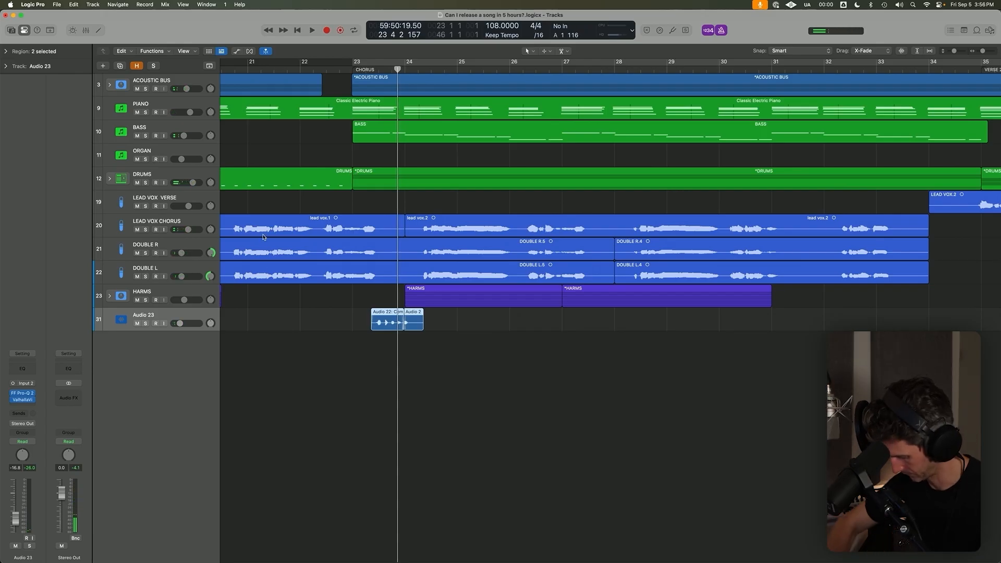
Play the start of the chorus with Audio 23 soloed and both of its whistle regions selected.
{"action": "key", "text": "space"}
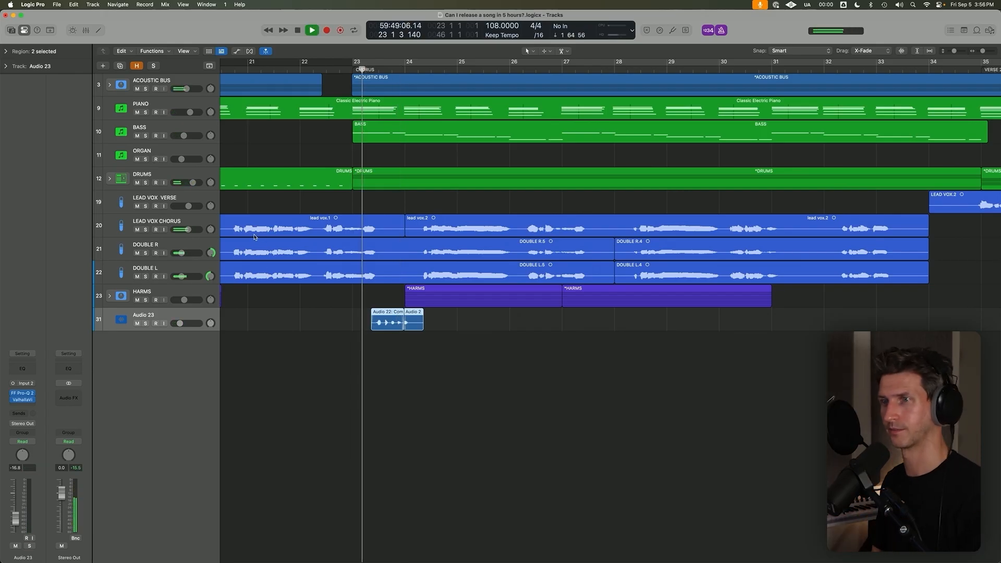
{"action": "key", "text": "s"}
{"action": "left_click_drag", "start_coordinate": [350, 306], "coordinate": [442, 354]}
{"action": "key", "text": "super+Left"}
{"action": "key", "text": "super+Up"}
{"action": "key", "text": "super+Up"}
{"action": "key", "text": "super+Up"}
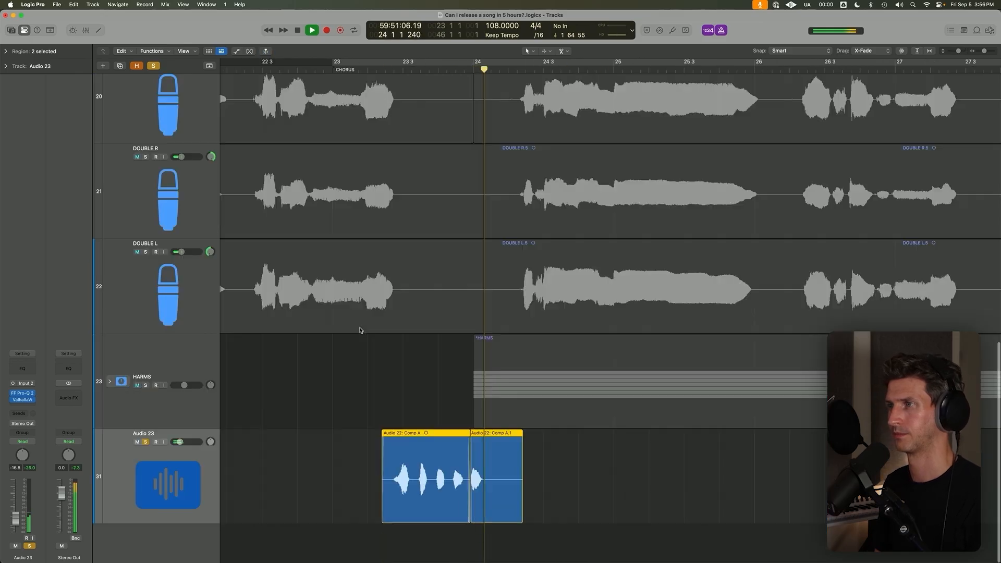
Turn off the solo on Audio 23 and play the start of the chorus to hear the whistle in the full mix.
{"action": "key", "text": "space"}
{"action": "key", "text": "space"}
{"action": "key", "text": "super+Up"}
{"action": "key", "text": "s"}
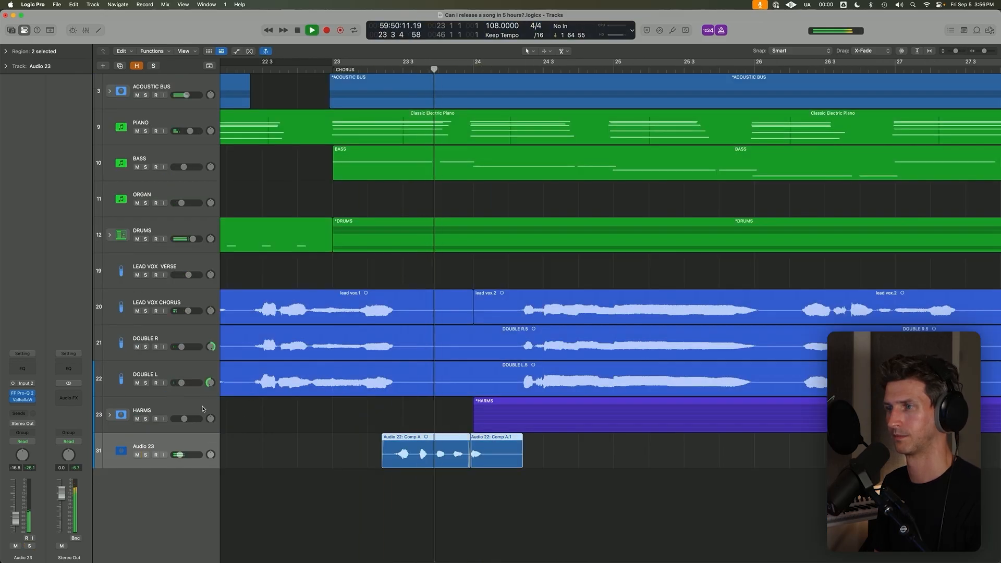
Switch to UAD Console, close the Neve preamp and Teletronix LA-2A plug-in windows of Analog 2, and return to Logic Pro.
{"action": "left_click", "coordinate": [787, 4]}
{"action": "left_click", "coordinate": [805, 17]}
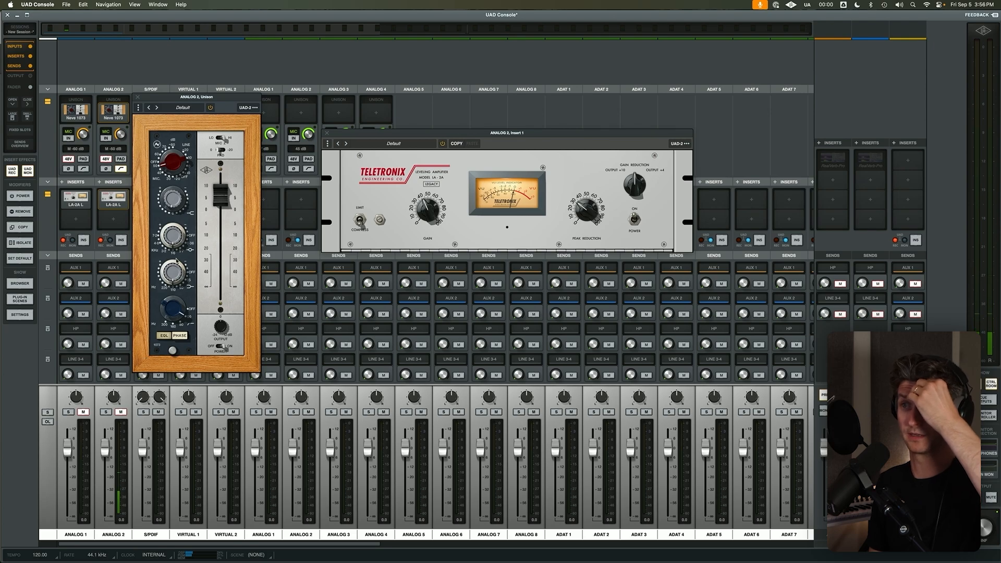
{"action": "left_click", "coordinate": [139, 98]}
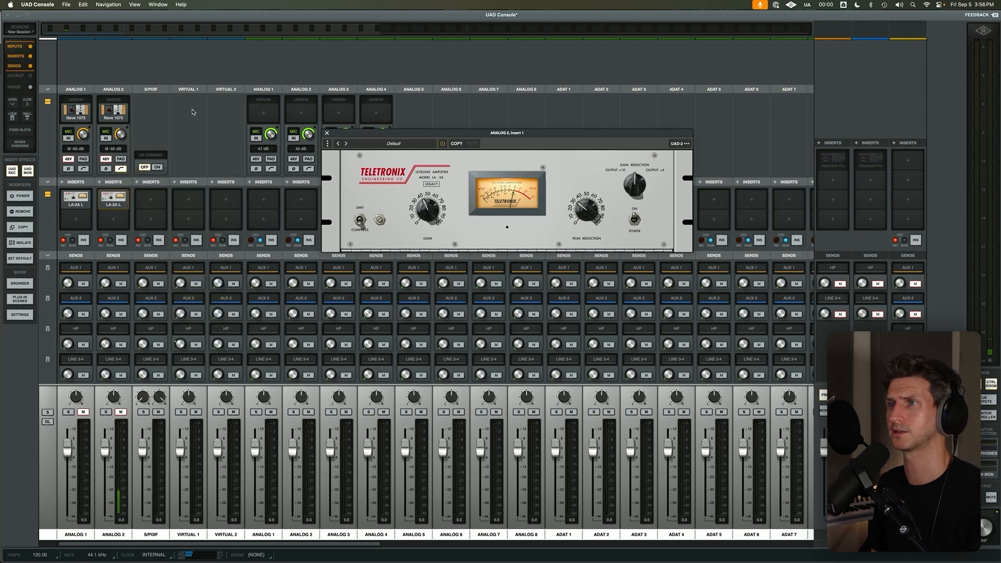
{"action": "left_click", "coordinate": [327, 133]}
{"action": "key", "text": "super+Tab"}
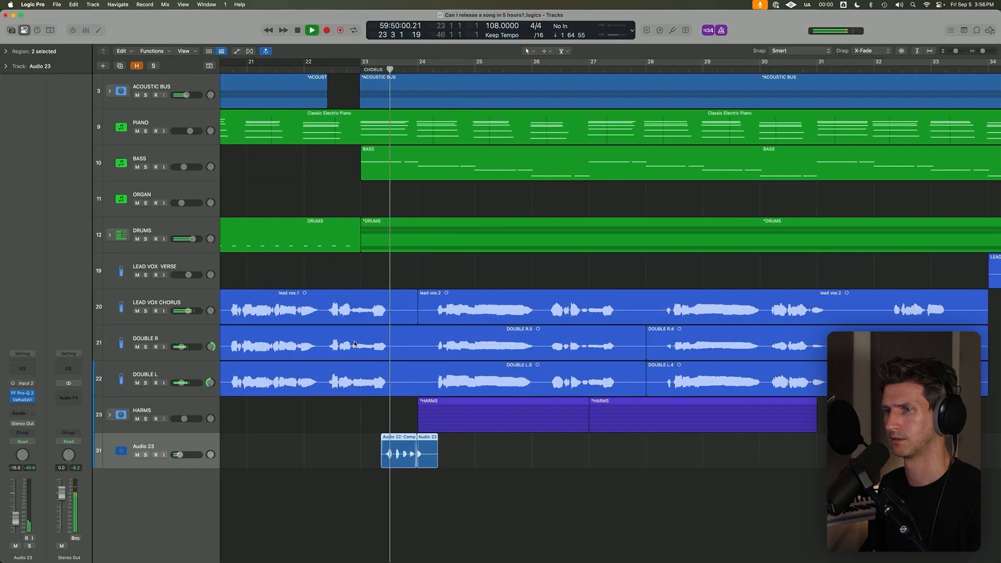
Solo Audio 23 again and listen to the whistle regions at the start of the chorus.
{"action": "key", "text": "ctrl+s"}
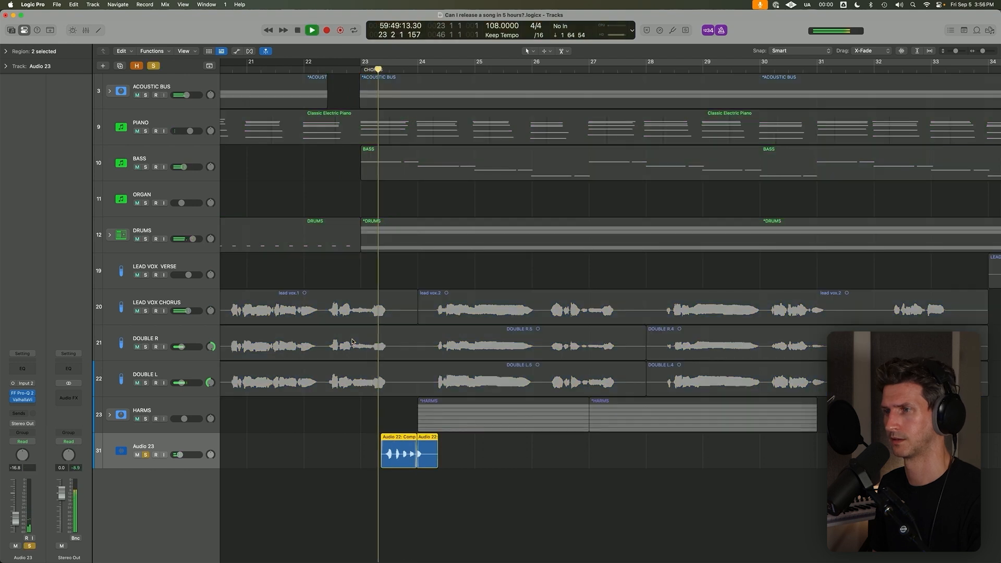
{"action": "key", "text": "super+Up"}
{"action": "key", "text": "super+Up"}
{"action": "key", "text": "super+Up"}
{"action": "key", "text": "space"}
{"action": "key", "text": "super+Down"}
{"action": "key", "text": "super+Down"}
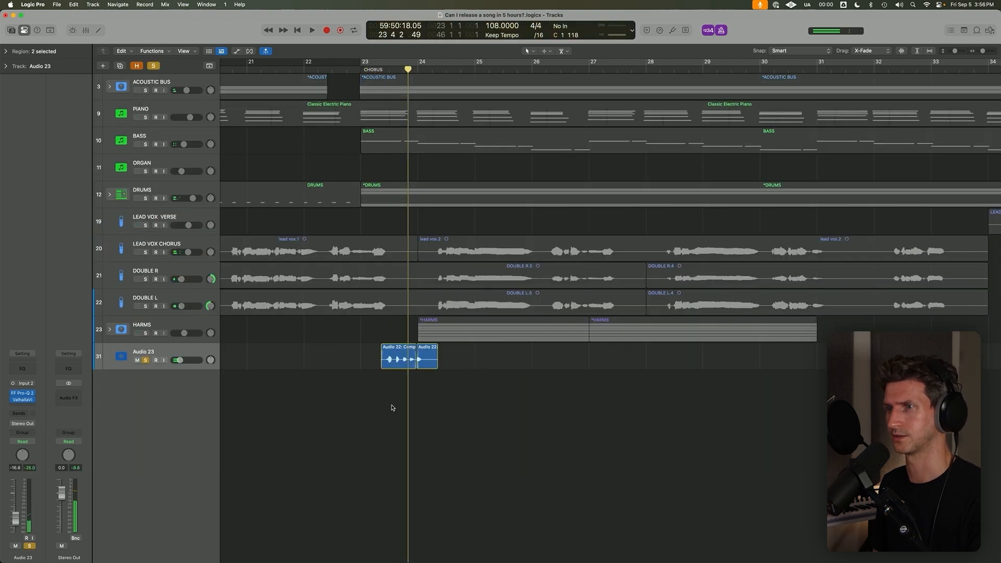
{"action": "key", "text": "space"}
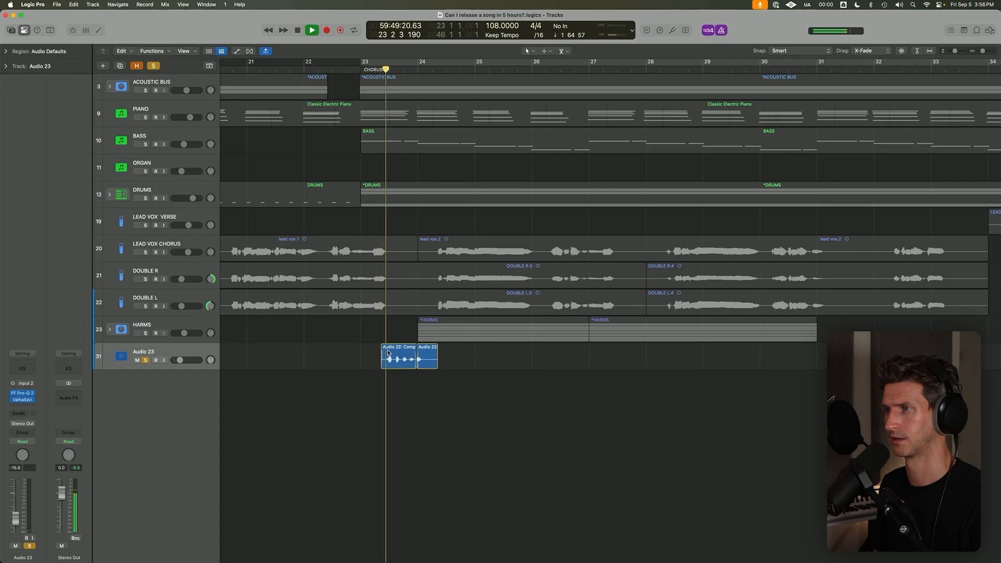
{"action": "key", "text": "space"}
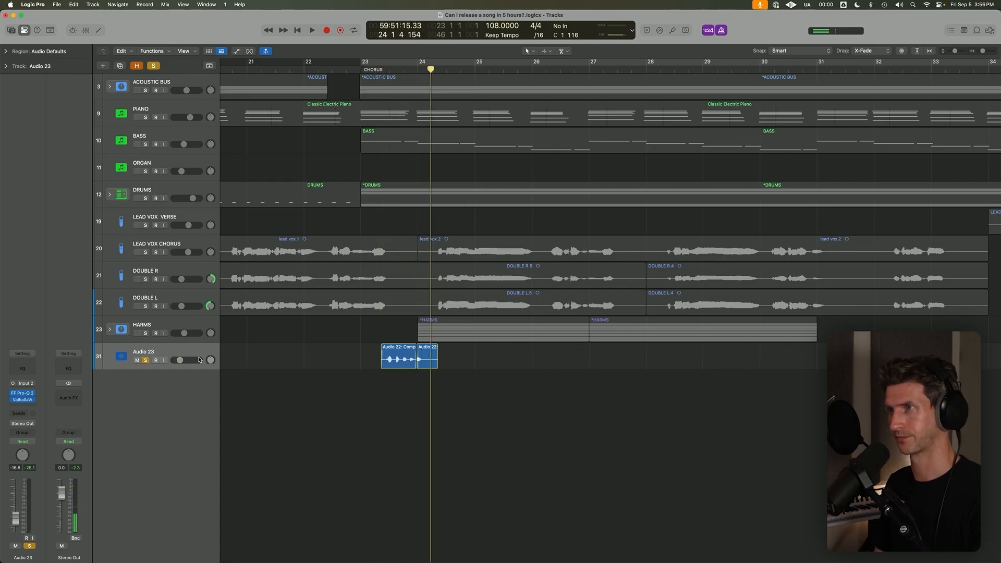
Reveal the hidden tracks to check them, hide them again, and play the start of the chorus.
{"action": "key", "text": "h"}
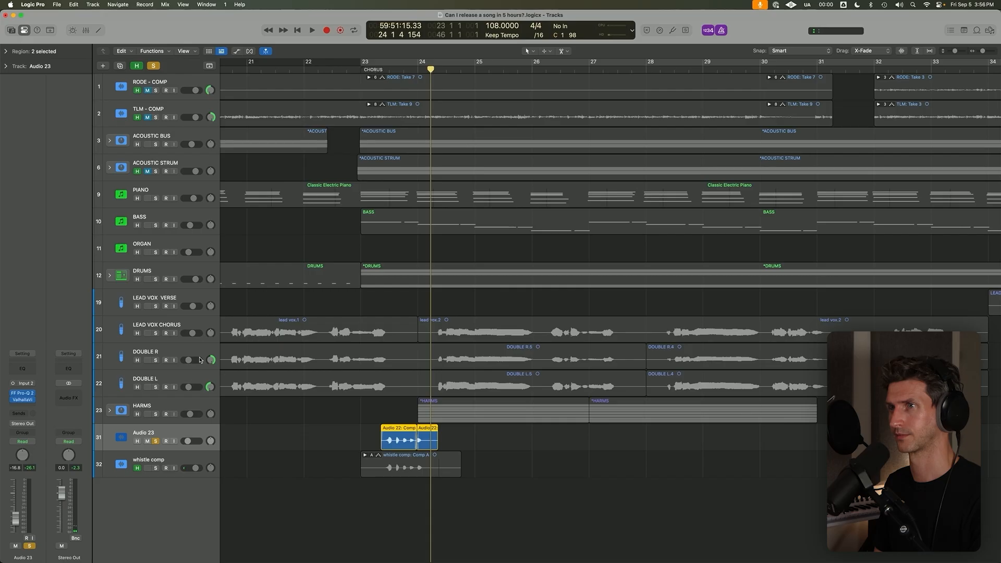
{"action": "key", "text": "h"}
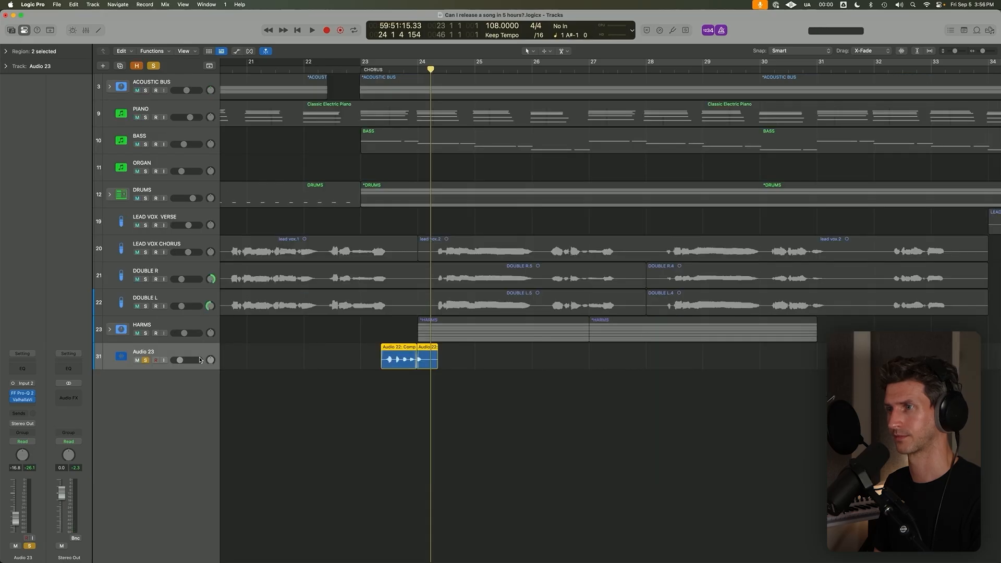
{"action": "key", "text": "h"}
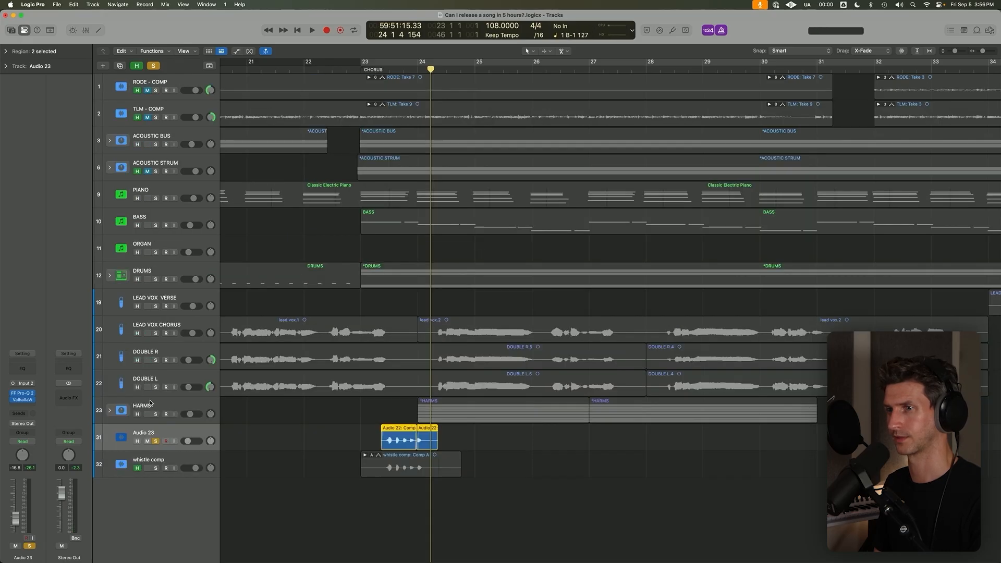
{"action": "key", "text": "h"}
{"action": "key", "text": "space"}
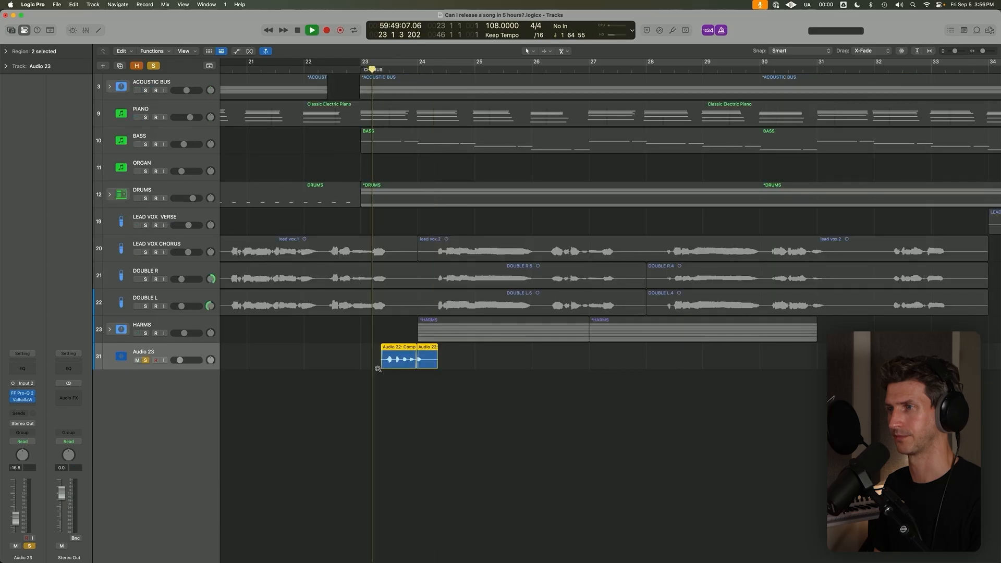
Examine the whistle waveforms up close while replaying the start of the chorus with Audio 23 soloed.
{"action": "scroll", "coordinate": [387, 392], "scroll_direction": "up", "scroll_amount": 5}
{"action": "scroll", "coordinate": [388, 394], "scroll_direction": "up", "scroll_amount": 5}
{"action": "scroll", "coordinate": [387, 394], "scroll_direction": "down", "scroll_amount": 5}
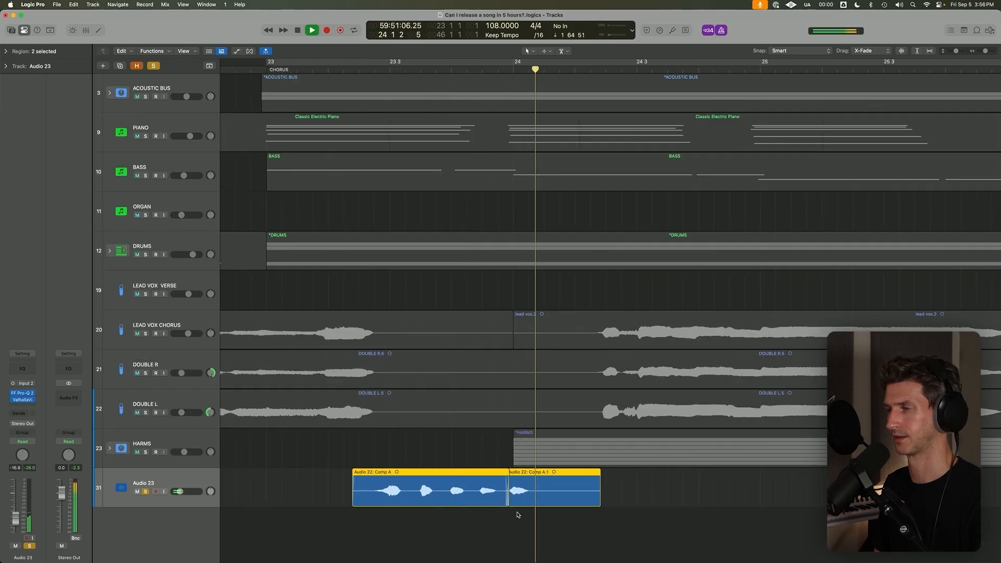
{"action": "scroll", "coordinate": [501, 485], "scroll_direction": "down", "scroll_amount": 3}
{"action": "key", "text": "space"}
{"action": "scroll", "coordinate": [356, 459], "scroll_direction": "down", "scroll_amount": 3}
{"action": "key", "text": "space"}
Select the ACOUSTIC BUS track, clear the solo and play the start of the chorus in the full mix.
{"action": "key", "text": "space"}
{"action": "left_click", "coordinate": [157, 82]}
{"action": "key", "text": "space"}
{"action": "key", "text": "space"}
{"action": "left_click", "coordinate": [153, 66]}
{"action": "key", "text": "space"}
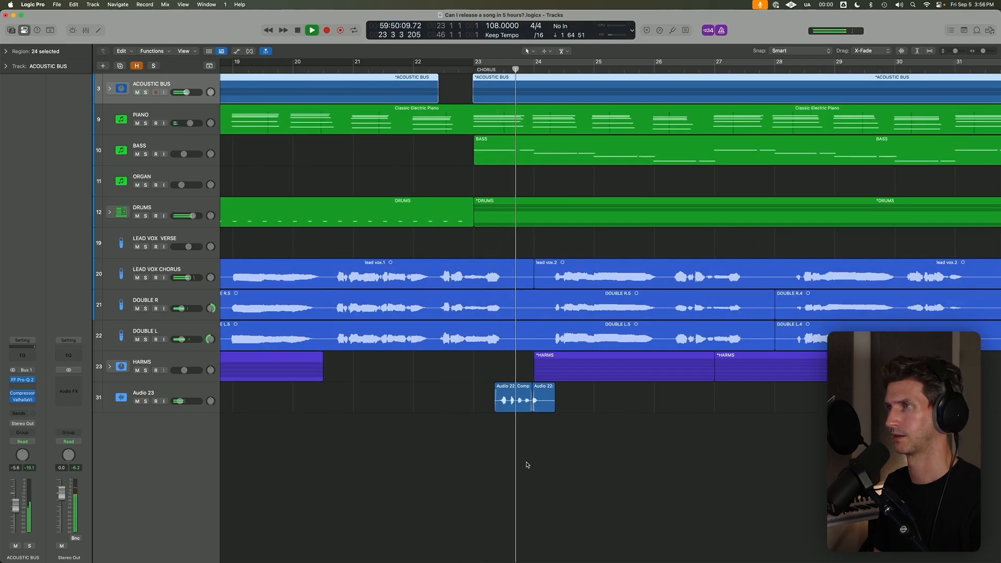
Set the Audio 23 volume to -9.4 dB and its pan to +22 while listening to the start of the chorus.
{"action": "scroll", "coordinate": [525, 463], "scroll_direction": "down", "scroll_amount": 2}
{"action": "left_click", "coordinate": [198, 407]}
{"action": "left_click_drag", "start_coordinate": [180, 401], "coordinate": [186, 402]}
{"action": "key", "text": "space"}
{"action": "key", "text": "space"}
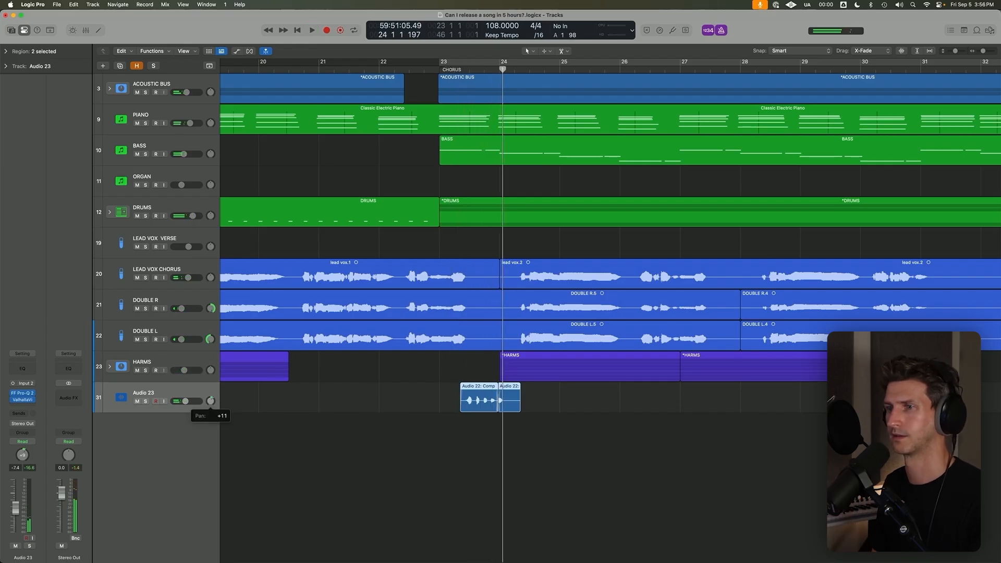
{"action": "left_click_drag", "start_coordinate": [185, 402], "coordinate": [184, 402]}
{"action": "key", "text": "space"}
Set the ValhallaVintageVerb mix on Audio 23 to 39.2 % while replaying the start of the chorus.
{"action": "left_click", "coordinate": [22, 400]}
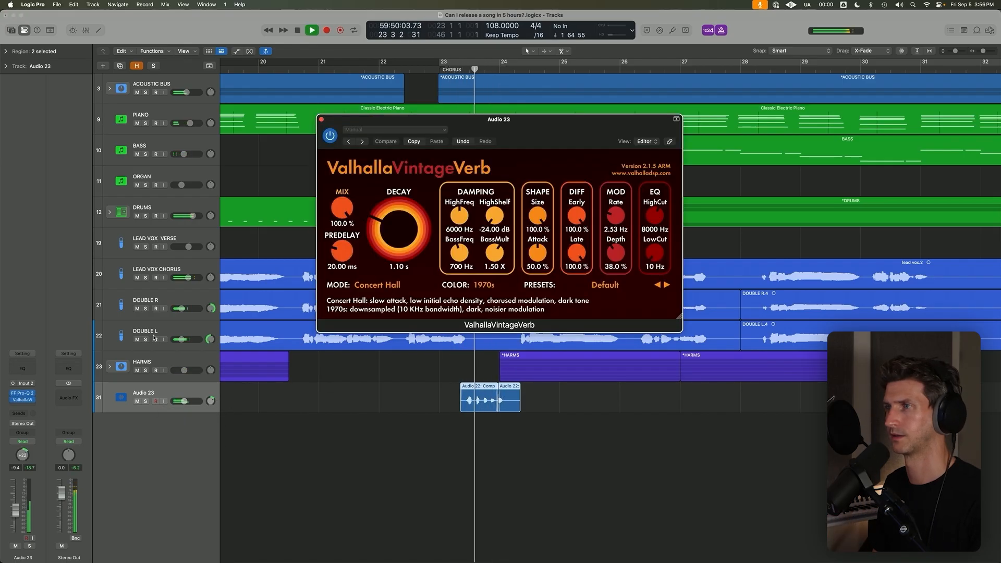
{"action": "left_click_drag", "start_coordinate": [342, 210], "coordinate": [348, 232]}
{"action": "key", "text": "space"}
{"action": "key", "text": "space"}
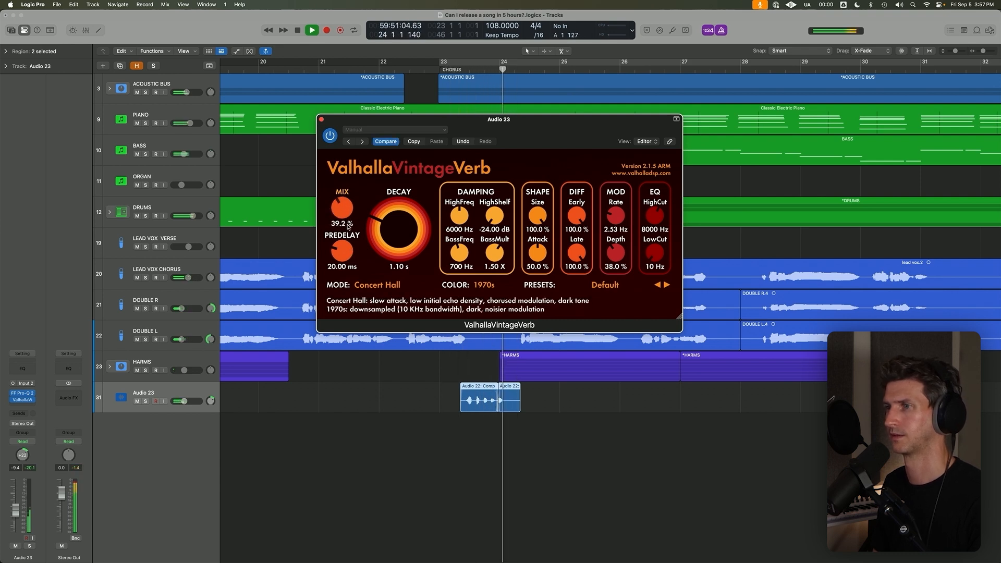
Insert Pitch Correction before the equalizer on Audio 23, with root note D, Melodic Minor Scale and a 6.72 ms response.
{"action": "left_click", "coordinate": [27, 392]}
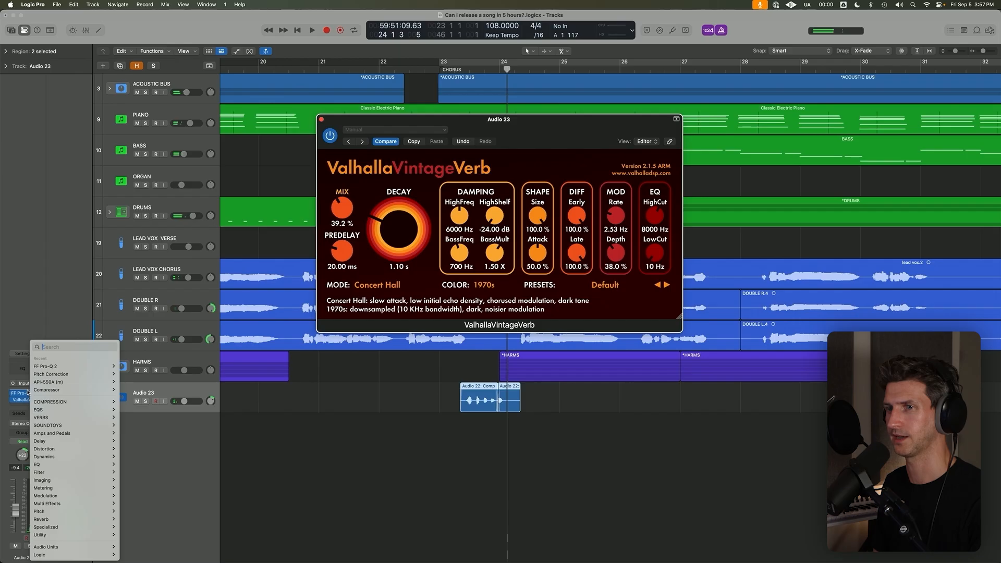
{"action": "left_click", "coordinate": [66, 373]}
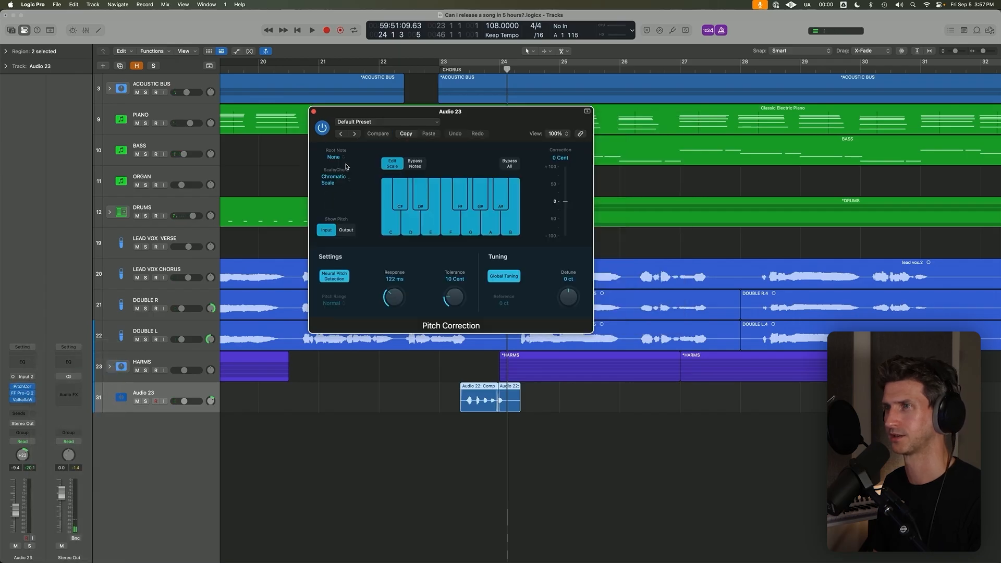
{"action": "left_click", "coordinate": [342, 158]}
{"action": "left_click", "coordinate": [345, 195]}
{"action": "left_click", "coordinate": [333, 180]}
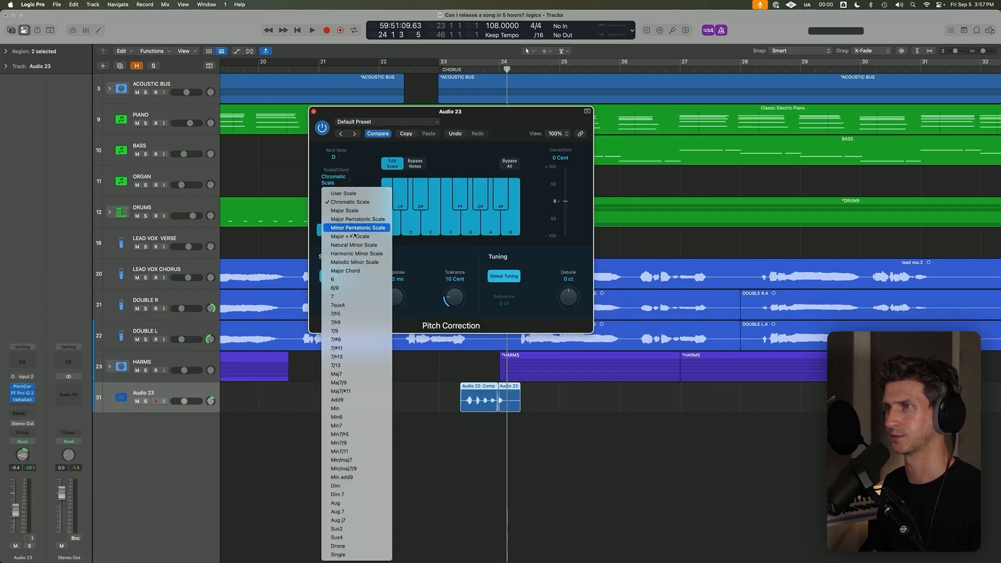
{"action": "left_click", "coordinate": [368, 263]}
{"action": "key", "text": "space"}
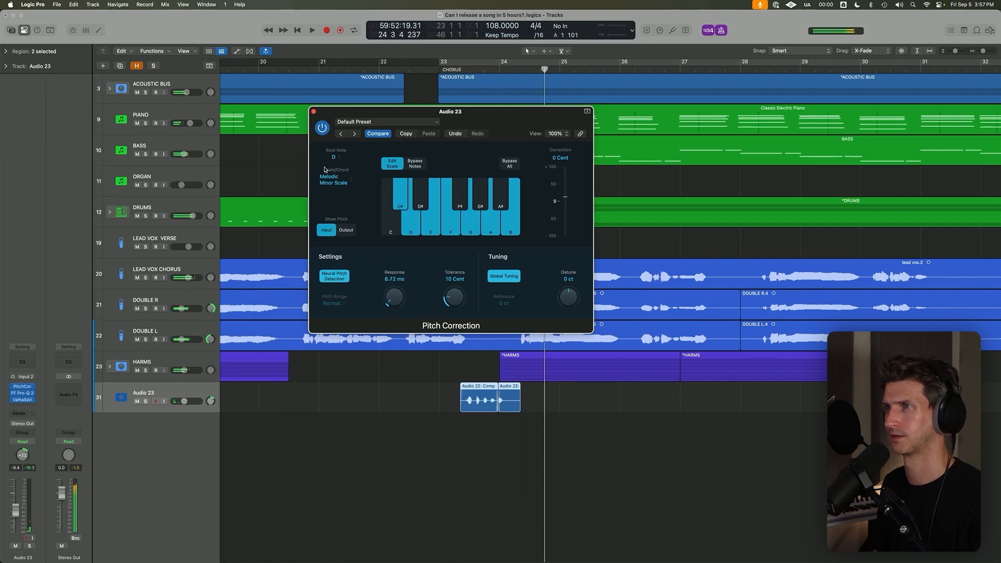
Change the Pitch Correction scale to Natural Minor Scale and close the plug-in window.
{"action": "left_click", "coordinate": [334, 180]}
{"action": "left_click", "coordinate": [360, 245]}
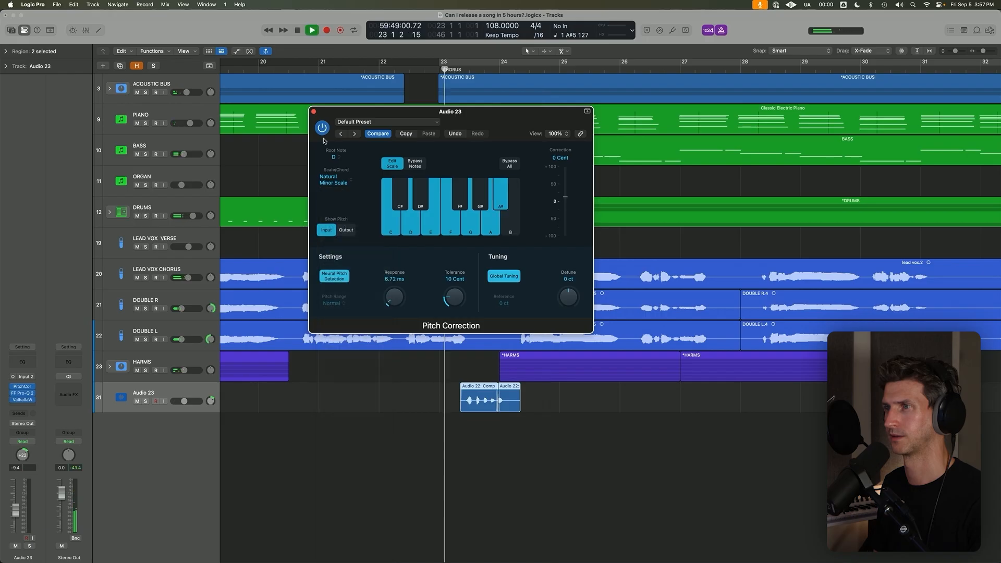
{"action": "left_click", "coordinate": [314, 112]}
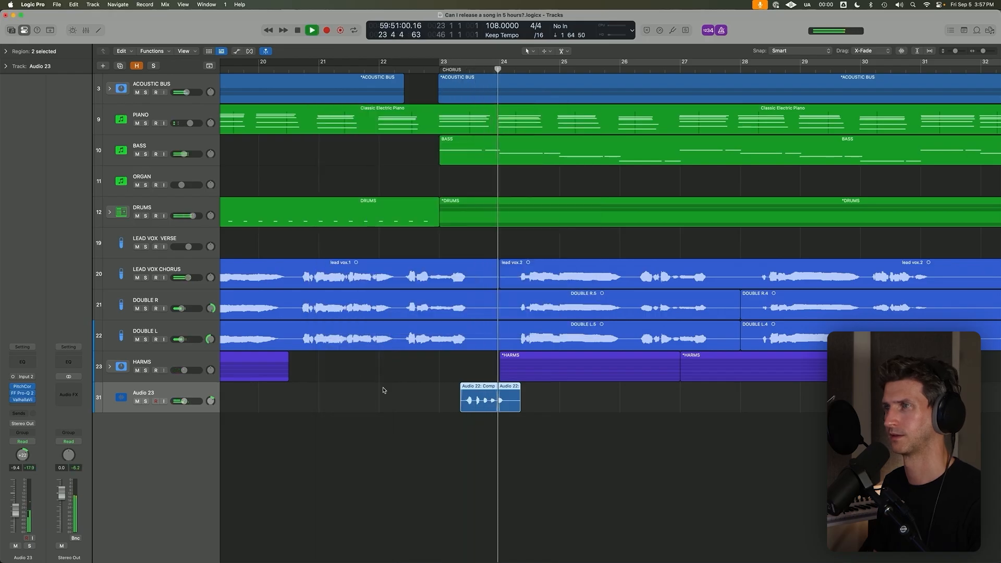
Lower the Audio 23 volume to -14.8 dB while playing the transition into the chorus.
{"action": "left_click_drag", "start_coordinate": [184, 402], "coordinate": [183, 401]}
{"action": "key", "text": "space"}
{"action": "key", "text": "space"}
{"action": "scroll", "coordinate": [426, 443], "scroll_direction": "down", "scroll_amount": 5}
{"action": "scroll", "coordinate": [425, 443], "scroll_direction": "down", "scroll_amount": 3}
{"action": "left_click", "coordinate": [400, 294], "text": "shift"}
{"action": "scroll", "coordinate": [399, 293], "scroll_direction": "down", "scroll_amount": 5}
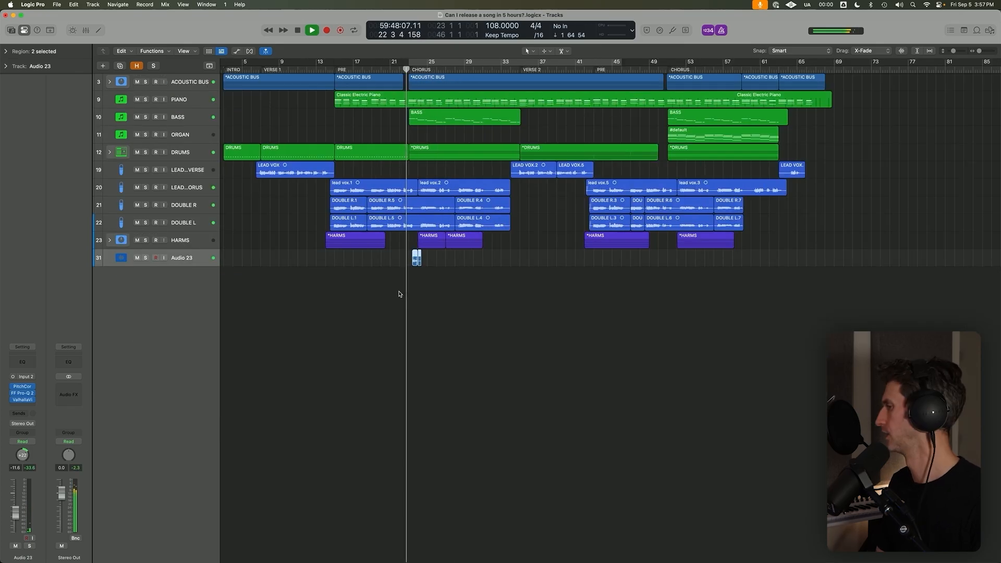
{"action": "left_click_drag", "start_coordinate": [15, 505], "coordinate": [15, 516]}
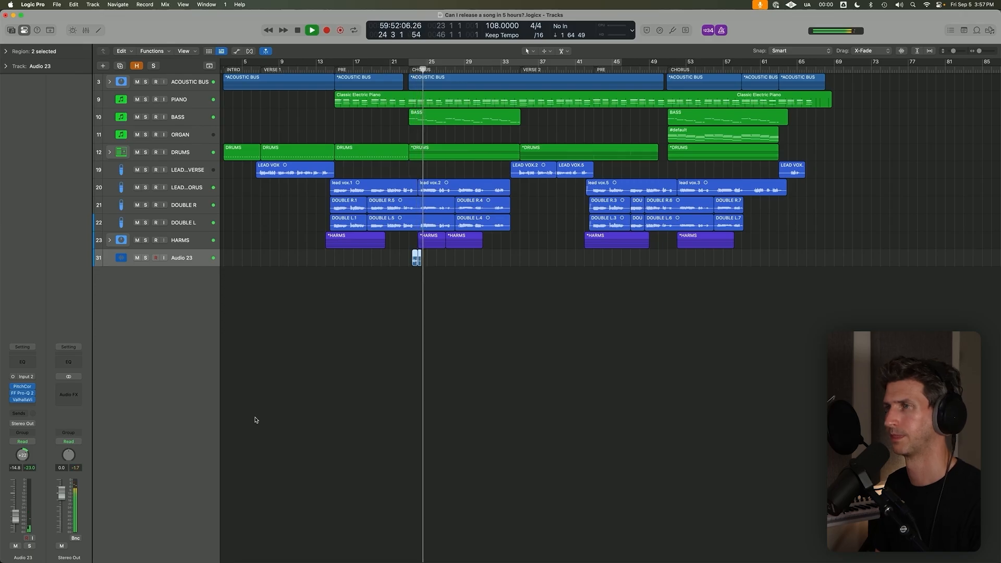
{"action": "key", "text": "space"}
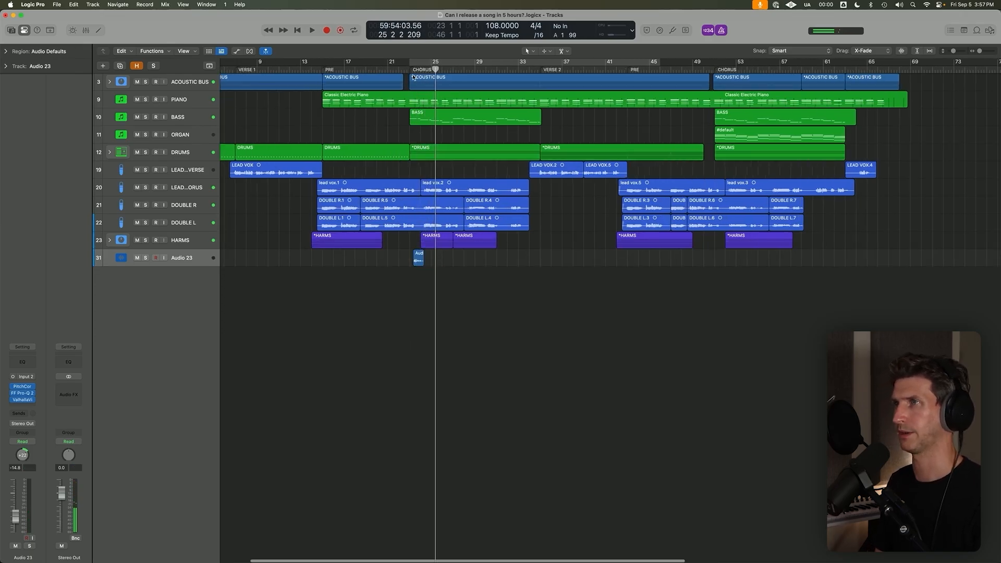
Join the two whistle regions on Audio 23 into one region and play the start of the chorus.
{"action": "left_click", "coordinate": [412, 70]}
{"action": "key", "text": "super+Right"}
{"action": "key", "text": "super+Right"}
{"action": "key", "text": "super+Right"}
{"action": "key", "text": "super+Right"}
{"action": "key", "text": "super+Right"}
{"action": "key", "text": "super+Right"}
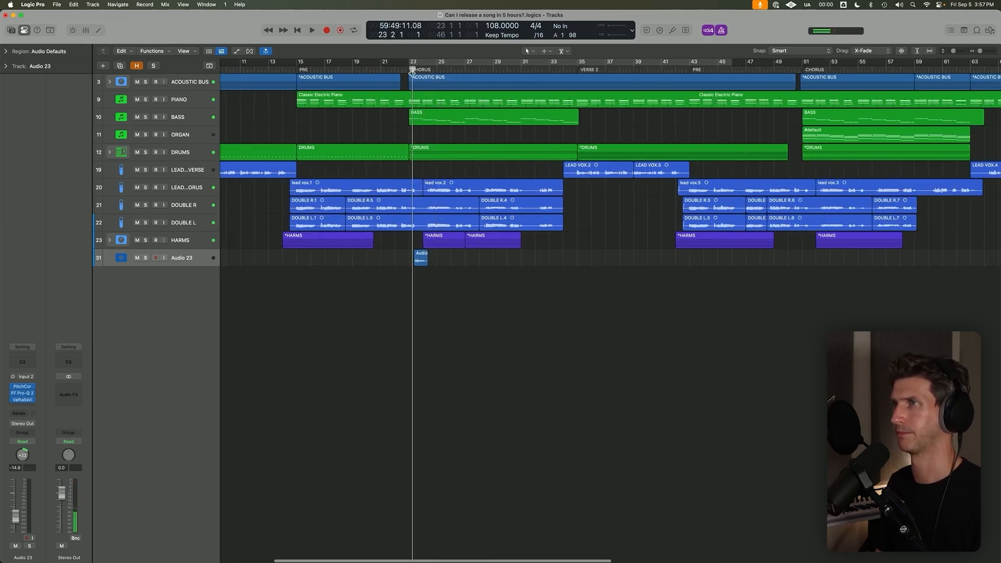
{"action": "key", "text": "space"}
{"action": "key", "text": "super+Down"}
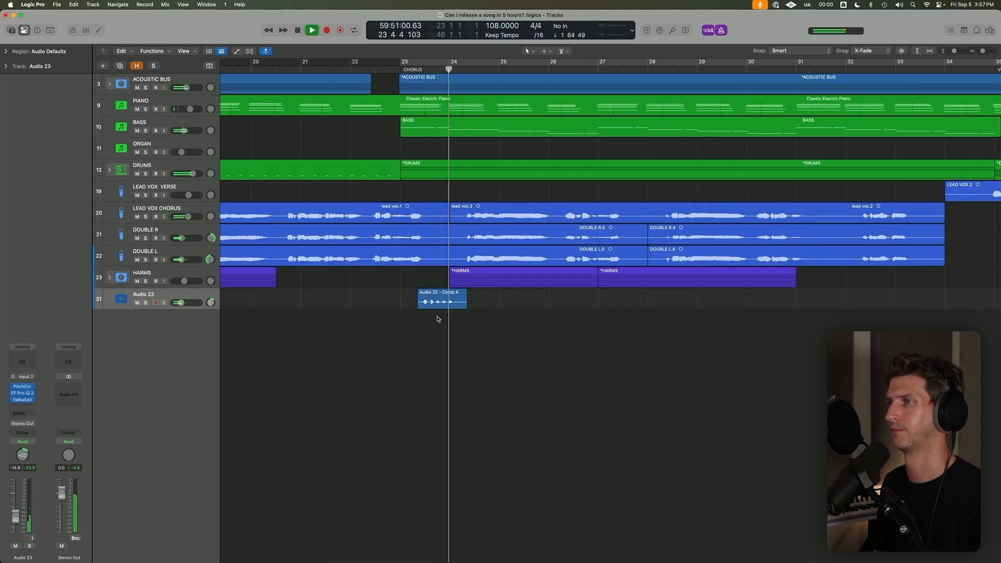
Copy the joined whistle region on Audio 23 to the second half of bar 27.
{"action": "left_click_drag", "start_coordinate": [438, 301], "coordinate": [714, 300]}
{"action": "key", "text": "super+z"}
{"action": "left_click_drag", "start_coordinate": [459, 301], "coordinate": [670, 301]}
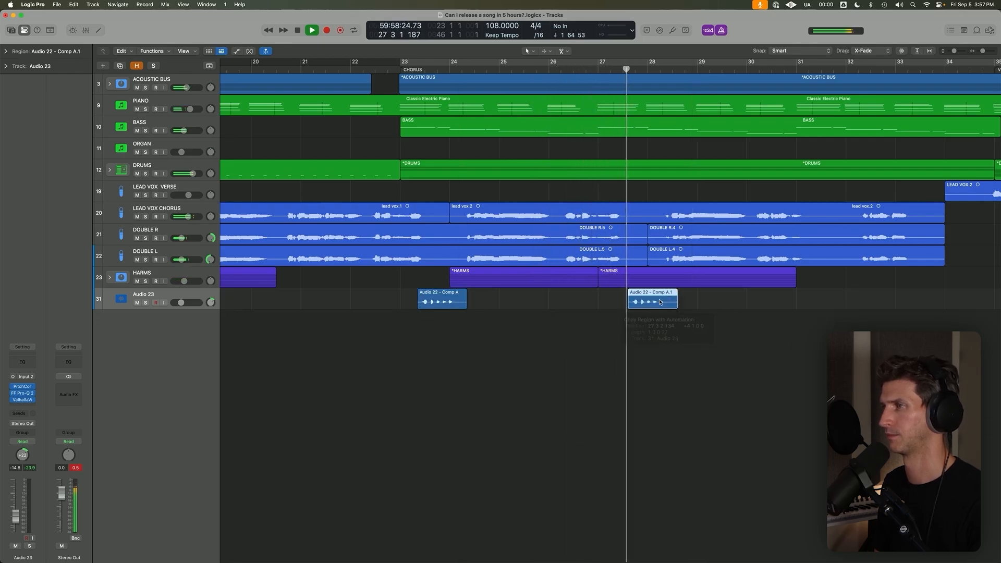
{"action": "scroll", "coordinate": [650, 308], "scroll_direction": "up", "scroll_amount": 5}
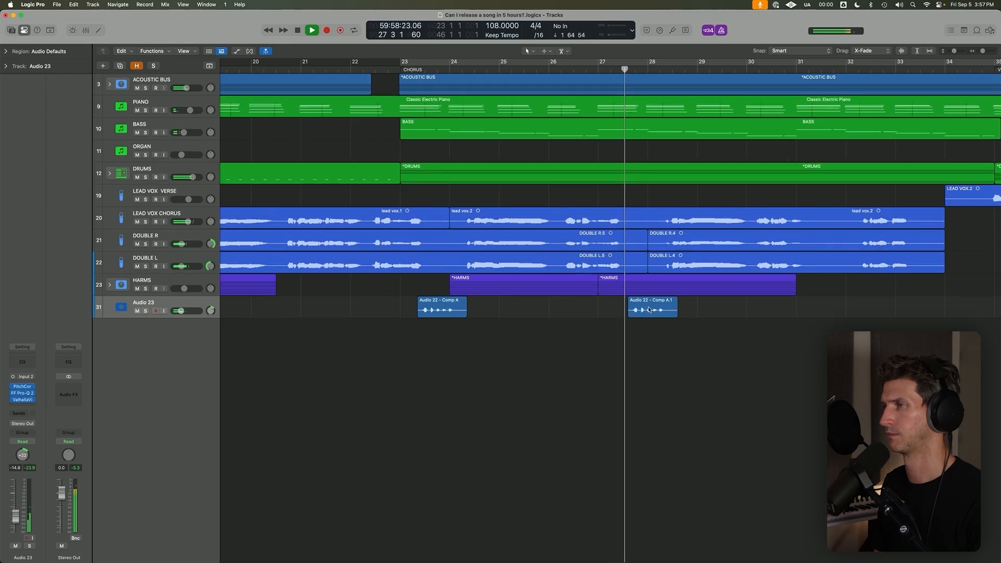
Move the copied whistle region earlier within bar 27, four bars after the original, and play it back.
{"action": "left_click", "coordinate": [605, 437], "text": "shift"}
{"action": "left_click_drag", "start_coordinate": [582, 431], "coordinate": [679, 501]}
{"action": "key", "text": "space"}
{"action": "left_click_drag", "start_coordinate": [689, 405], "coordinate": [596, 405]}
{"action": "left_click", "coordinate": [428, 416], "text": "shift"}
{"action": "key", "text": "space"}
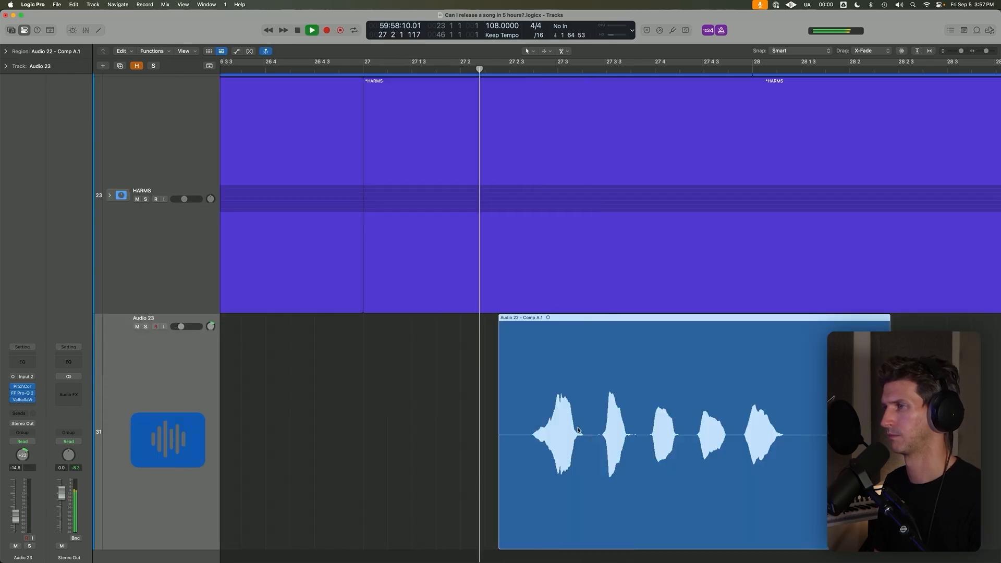
Select both whistle regions on Audio 23 and join them into a single region.
{"action": "key", "text": "super+Up"}
{"action": "key", "text": "z"}
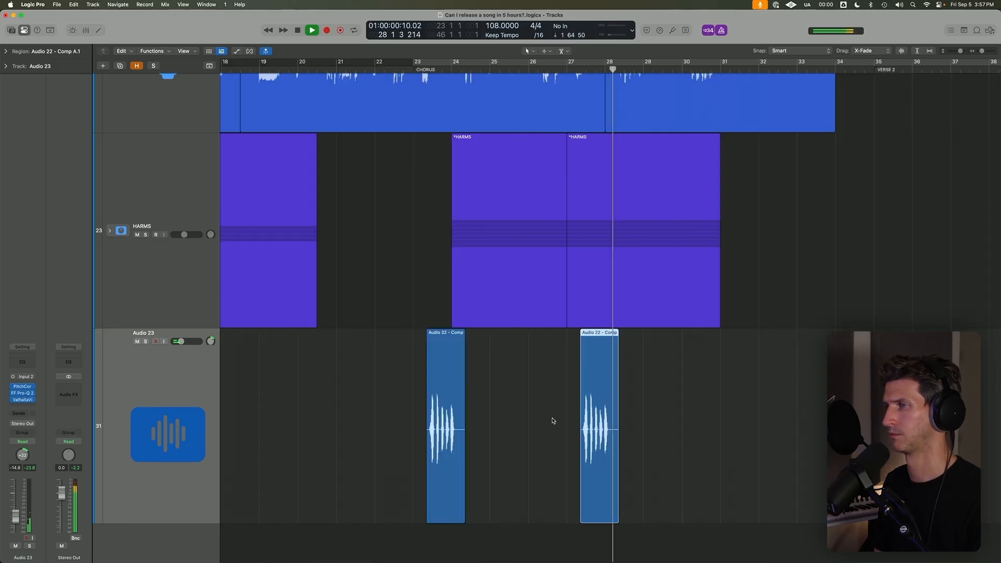
{"action": "left_click_drag", "start_coordinate": [653, 469], "coordinate": [523, 420]}
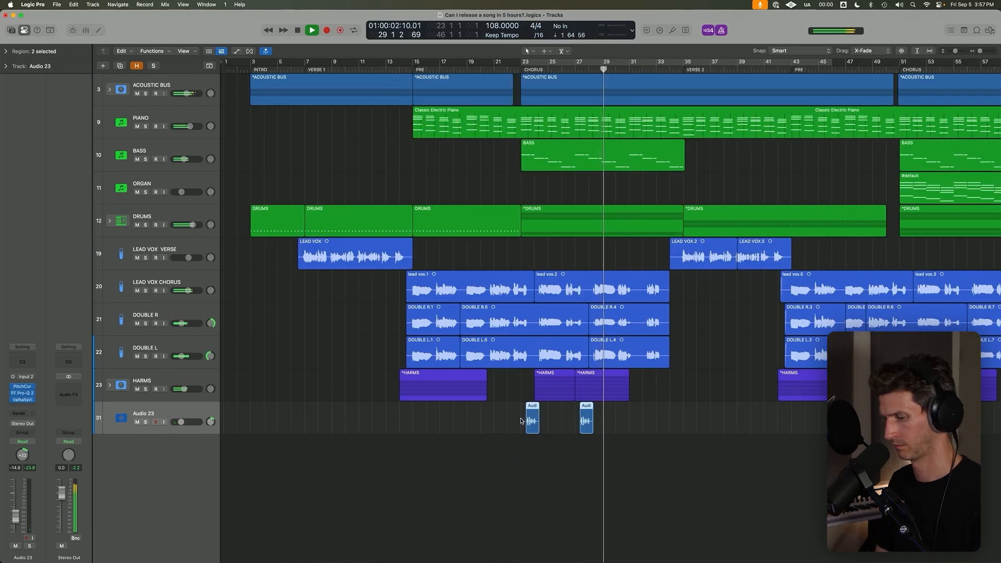
{"action": "key", "text": "super+j"}
{"action": "key", "text": "super+Up"}
{"action": "key", "text": "super+Up"}
{"action": "key", "text": "super+Up"}
Add a lead-in piece starting at bar 23 before the joined whistle region on Audio 23, and trim its end ahead of the first whistle note.
{"action": "left_click", "coordinate": [510, 258], "text": "shift"}
{"action": "key", "text": "space"}
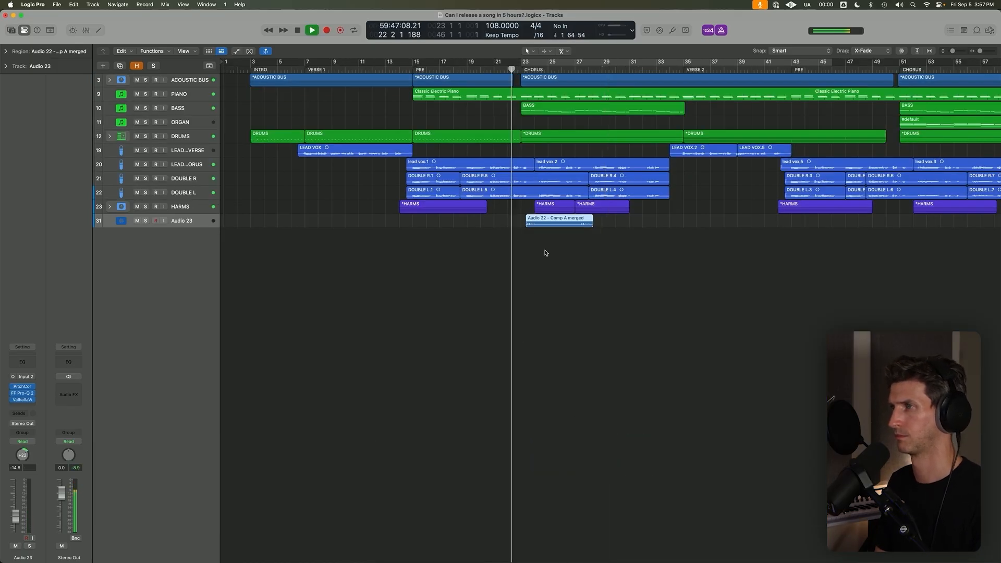
{"action": "left_click_drag", "start_coordinate": [547, 227], "coordinate": [528, 227]}
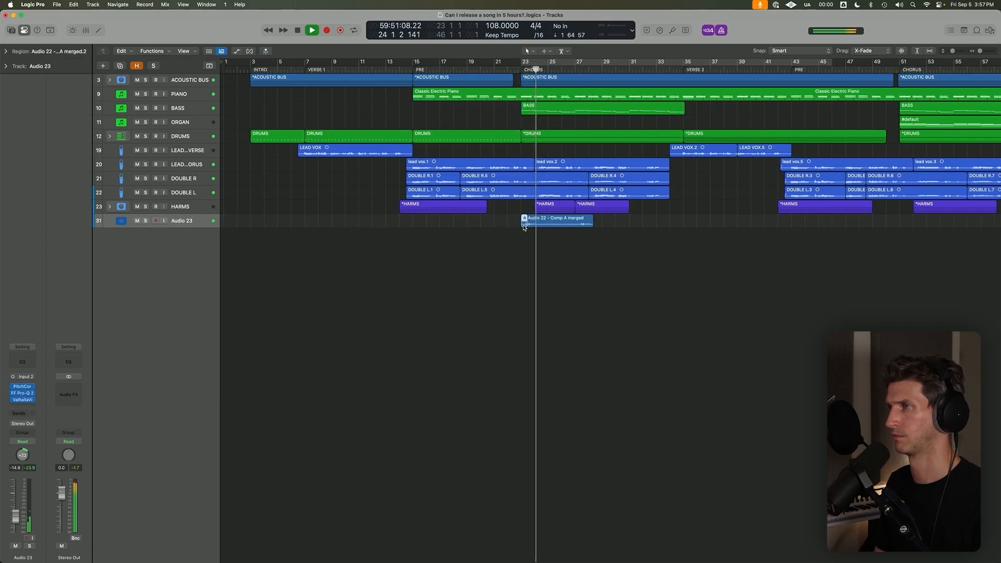
{"action": "key", "text": "z"}
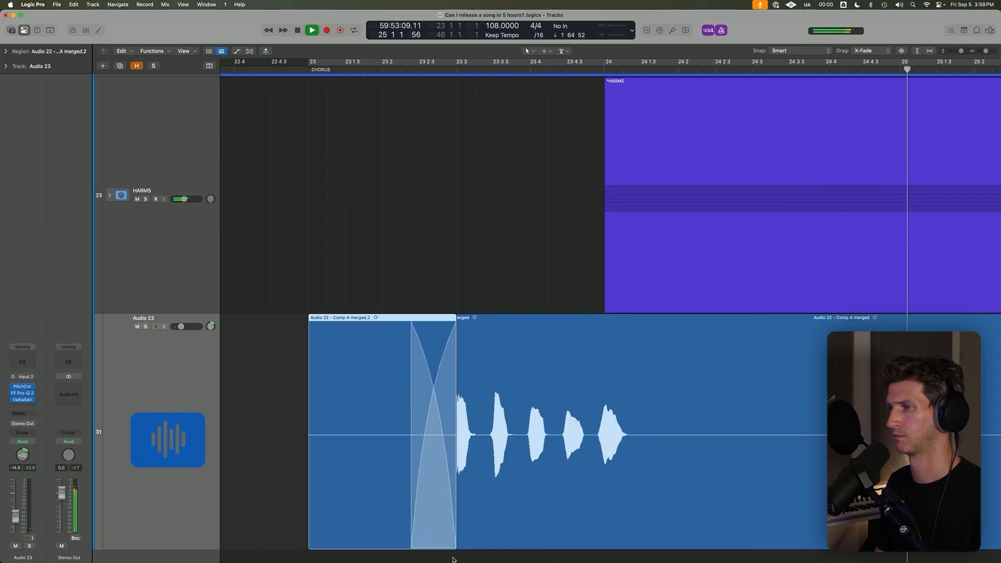
{"action": "left_click_drag", "start_coordinate": [455, 545], "coordinate": [431, 543]}
{"action": "left_click", "coordinate": [414, 539]}
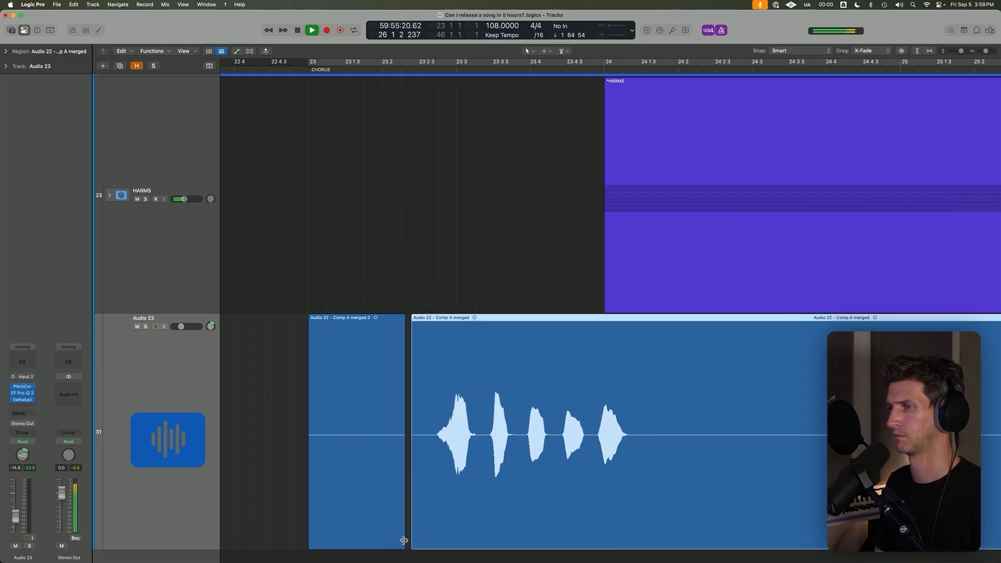
{"action": "key", "text": "z"}
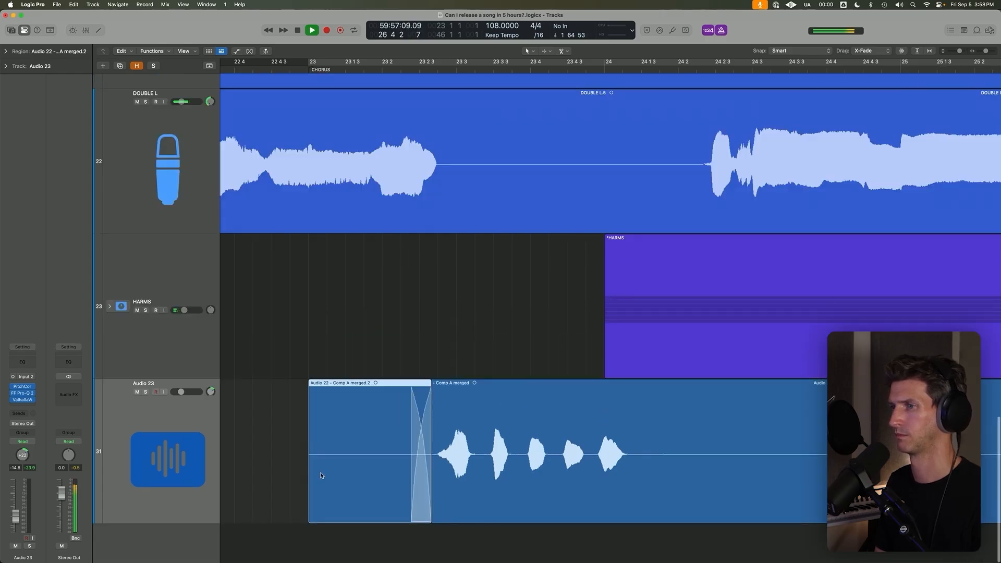
{"action": "left_click_drag", "start_coordinate": [310, 522], "coordinate": [293, 522]}
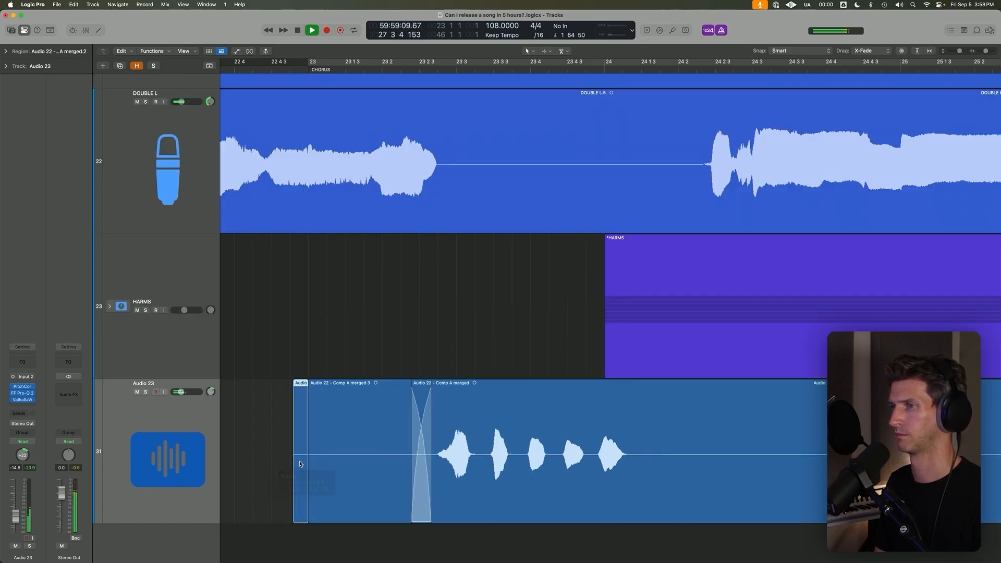
{"action": "key", "text": "z"}
{"action": "scroll", "coordinate": [303, 462], "scroll_direction": "down", "scroll_amount": 3}
{"action": "key", "text": "Delete"}
Select the lead-in piece and the whistle region on Audio 23 and join them into one region.
{"action": "scroll", "coordinate": [360, 387], "scroll_direction": "down", "scroll_amount": 5}
{"action": "left_click_drag", "start_coordinate": [360, 384], "coordinate": [275, 316]}
{"action": "key", "text": "super+j"}
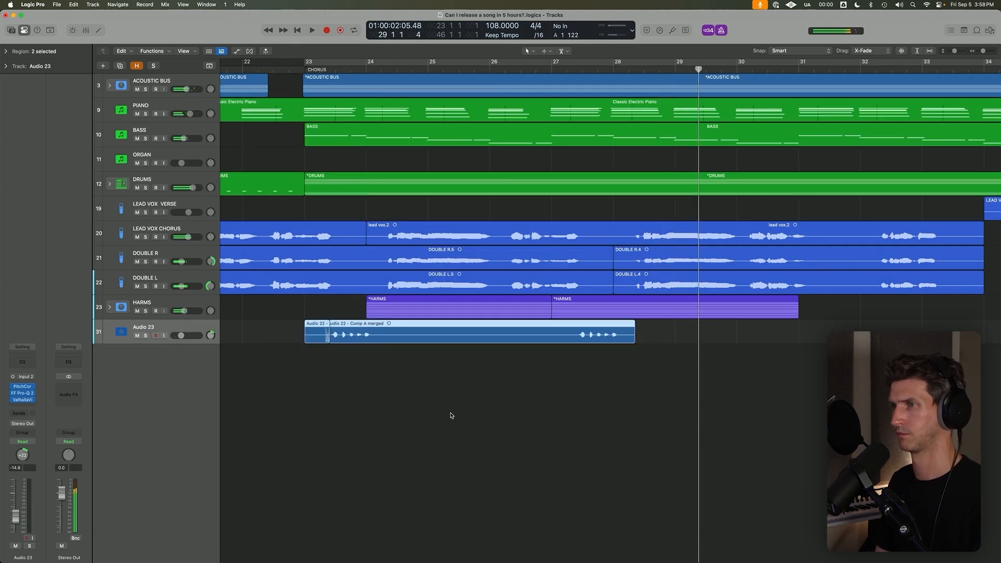
Copy the joined whistle region to the start of the second chorus at bar 51 and play from the first chorus.
{"action": "scroll", "coordinate": [417, 339], "scroll_direction": "down", "scroll_amount": 5}
{"action": "left_click_drag", "start_coordinate": [392, 333], "coordinate": [589, 335]}
{"action": "key", "text": "space"}
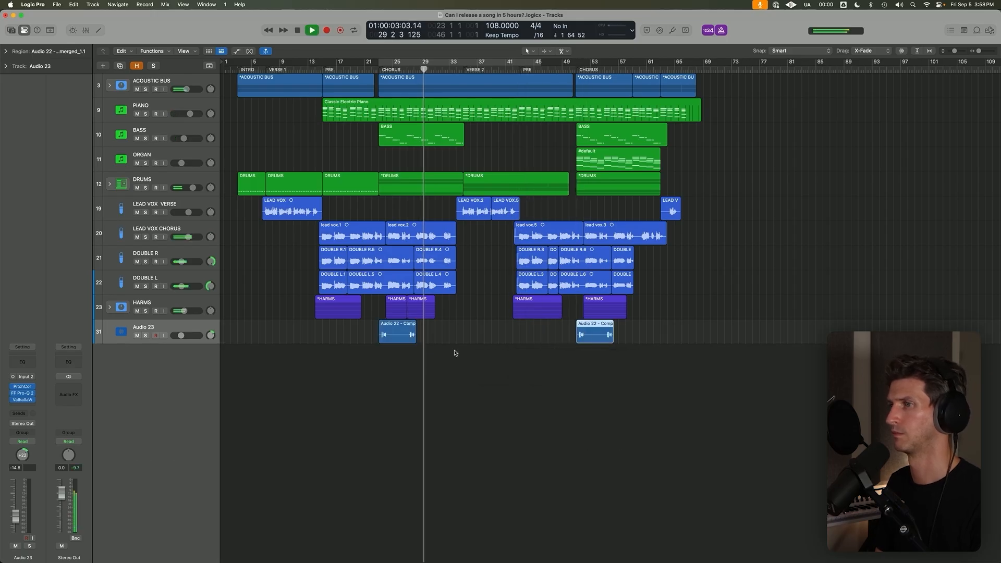
{"action": "key", "text": "super+Up"}
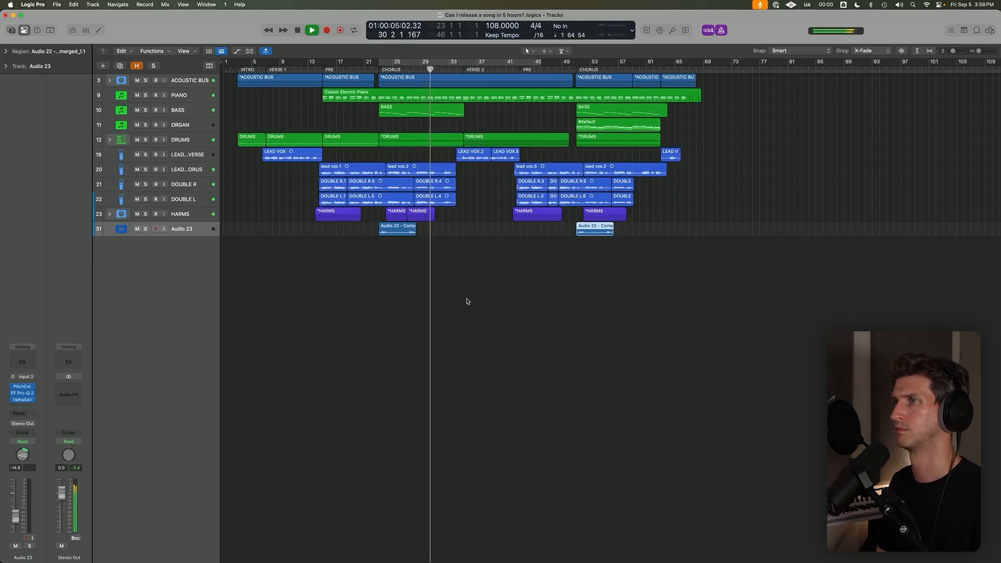
{"action": "left_click", "coordinate": [377, 71]}
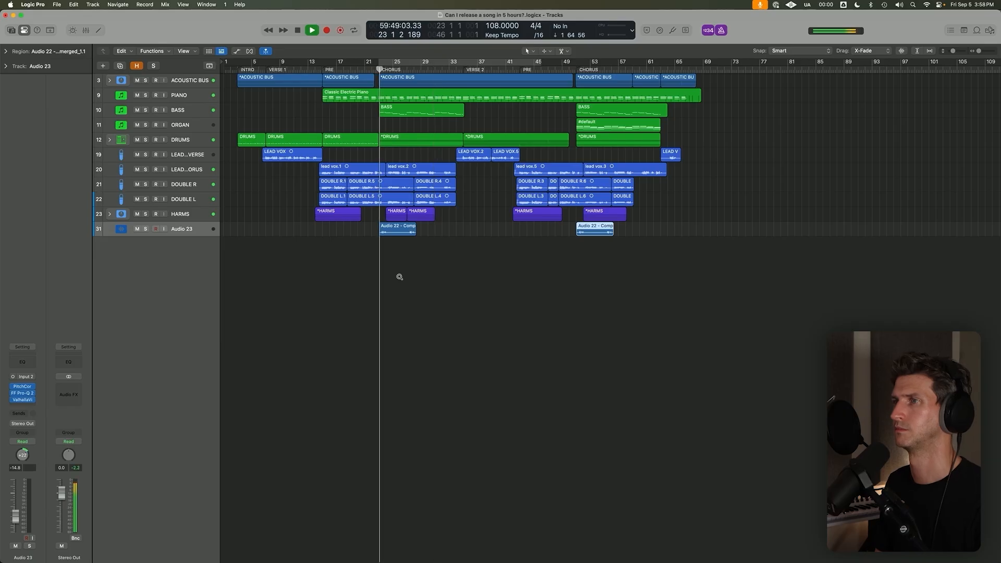
Select both whistle regions and rename the Audio 23 track as WHISTLE.
{"action": "key", "text": "super+Down"}
{"action": "left_click", "coordinate": [390, 271]}
{"action": "double_click", "coordinate": [193, 267]}
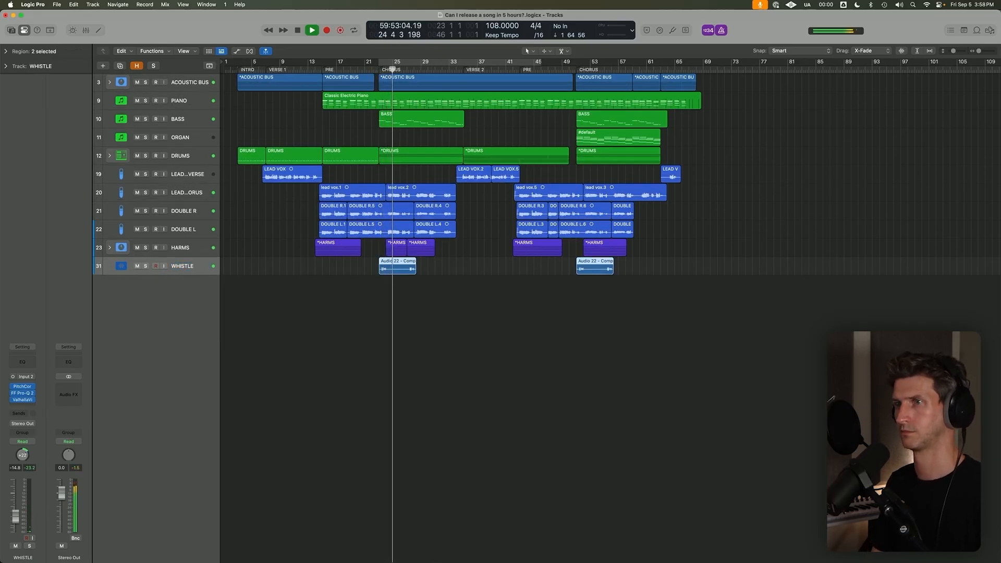
Set the WHISTLE track's ValhallaVintageVerb mix to 36.6 % and lower the low-cut frequency in its Pro-Q 2 equalizer.
{"action": "left_click", "coordinate": [23, 401]}
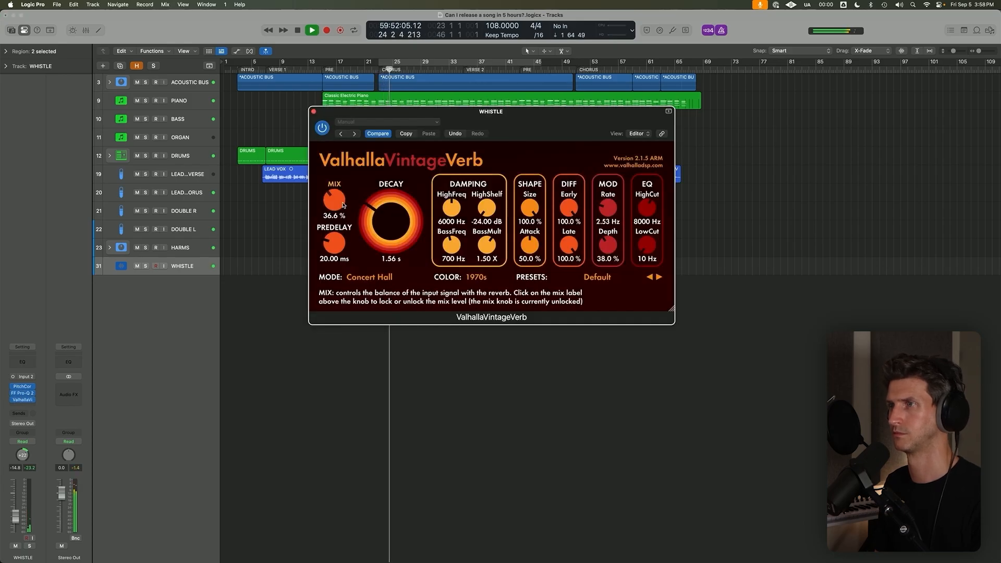
{"action": "left_click", "coordinate": [26, 395]}
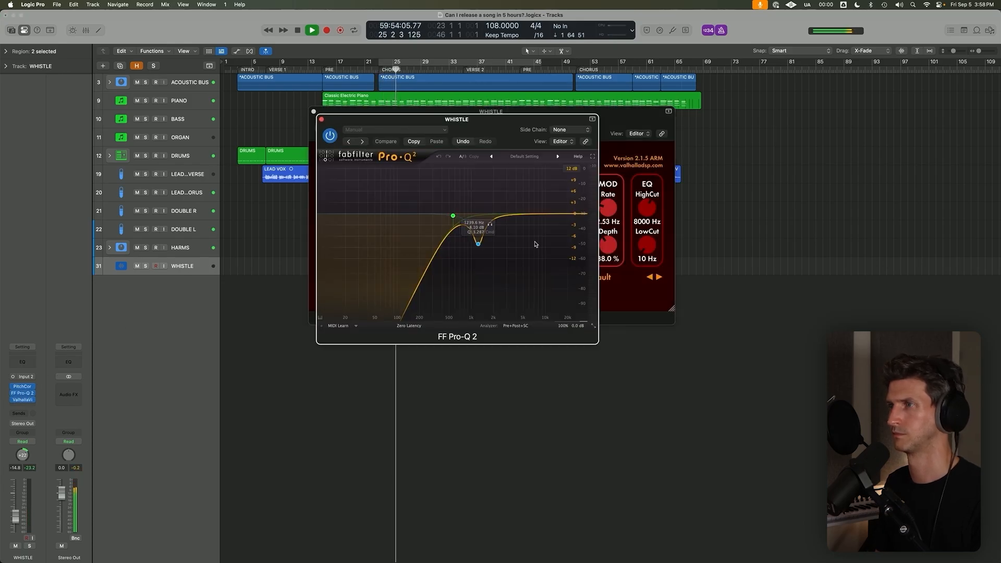
{"action": "mouse_move", "coordinate": [472, 230]}
{"action": "left_click_drag", "start_coordinate": [448, 215], "coordinate": [414, 217]}
Widen the mid dip in the WHISTLE equalizer, place it at about 1430 Hz and -5 dB, and hide the plug-in windows.
{"action": "left_click", "coordinate": [476, 226]}
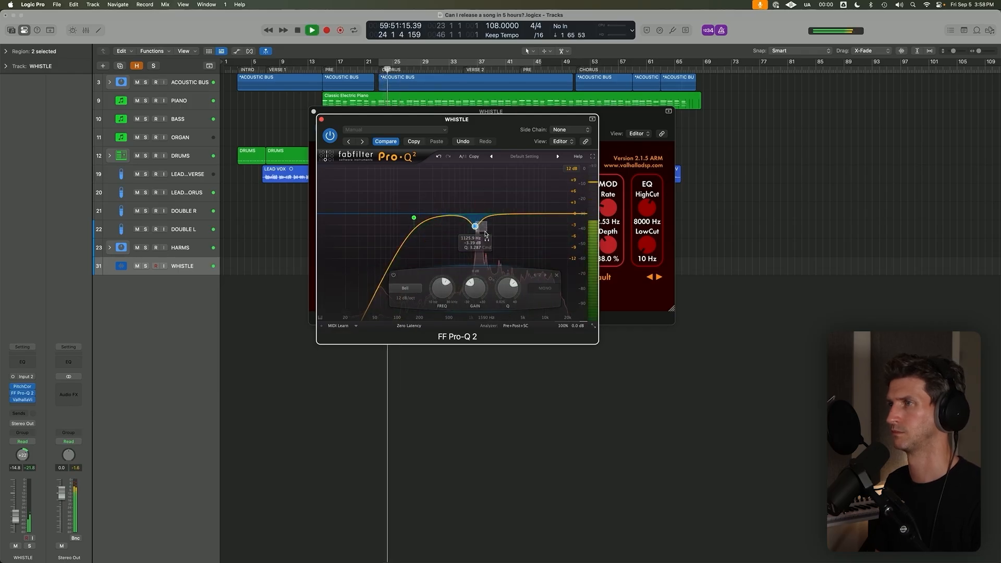
{"action": "left_click_drag", "start_coordinate": [475, 227], "coordinate": [484, 251]}
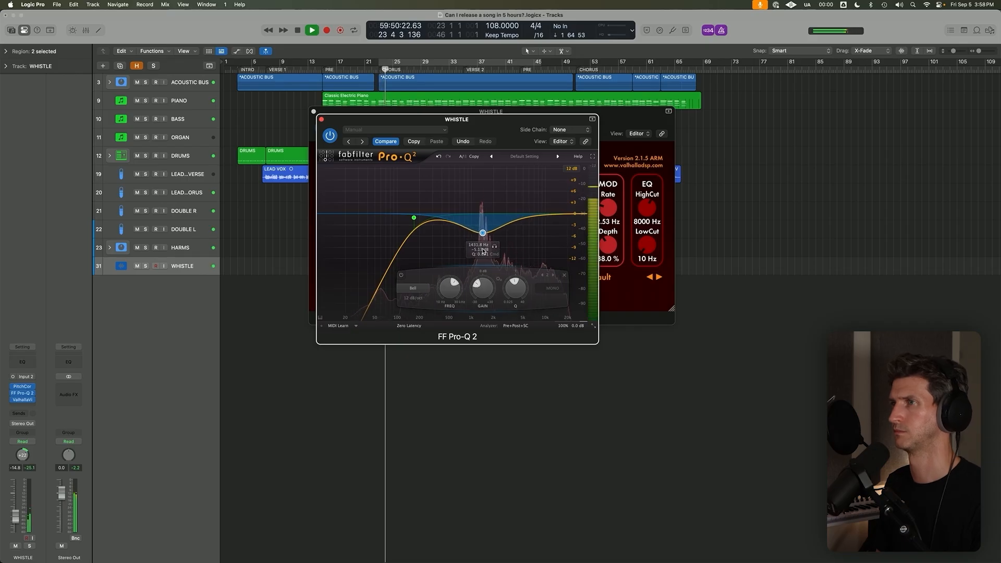
{"action": "key", "text": "v"}
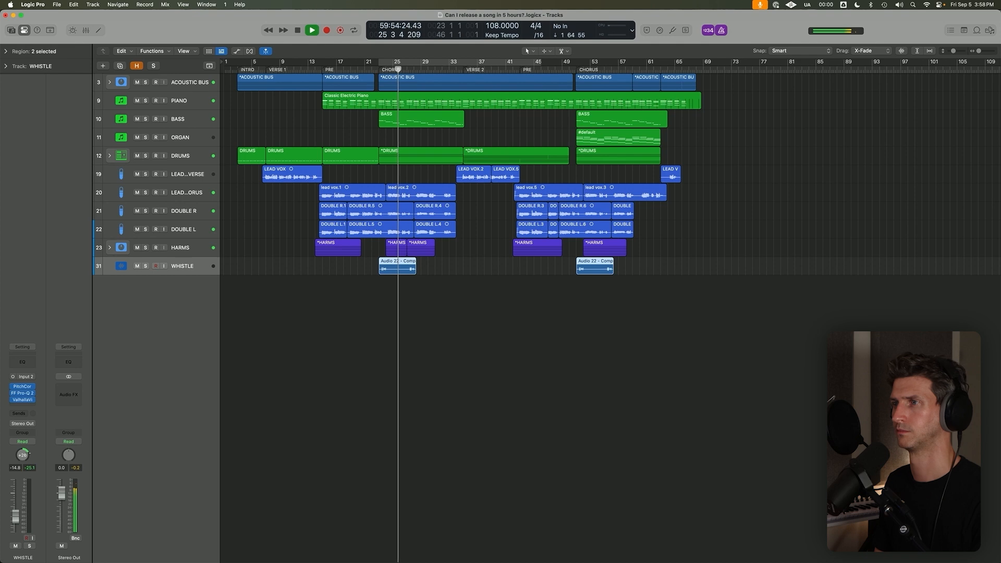
Play through the first chorus, stop, return the playhead to bar 23 and select the first whistle region.
{"action": "key", "text": "super+Up"}
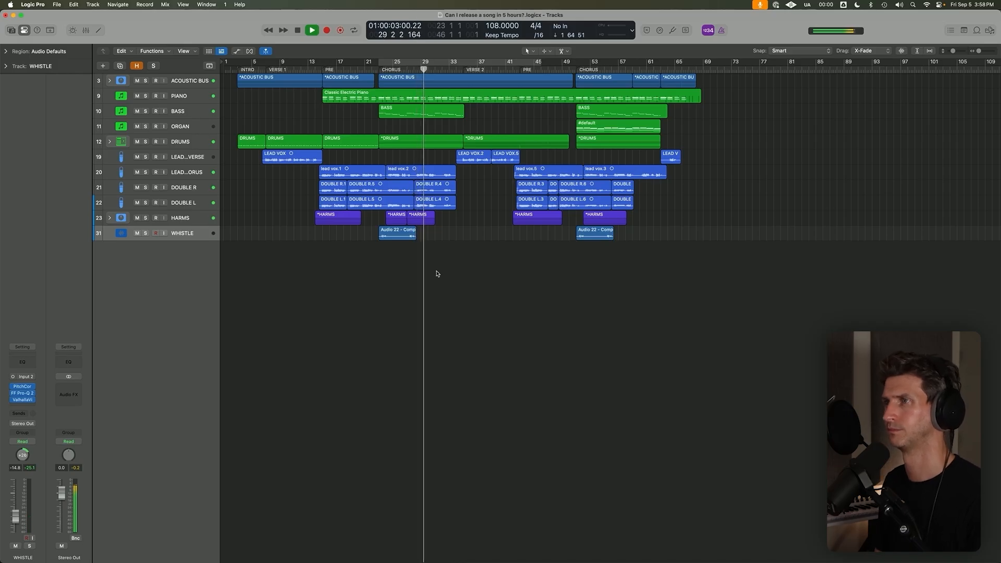
{"action": "key", "text": "super+Down"}
{"action": "key", "text": "space"}
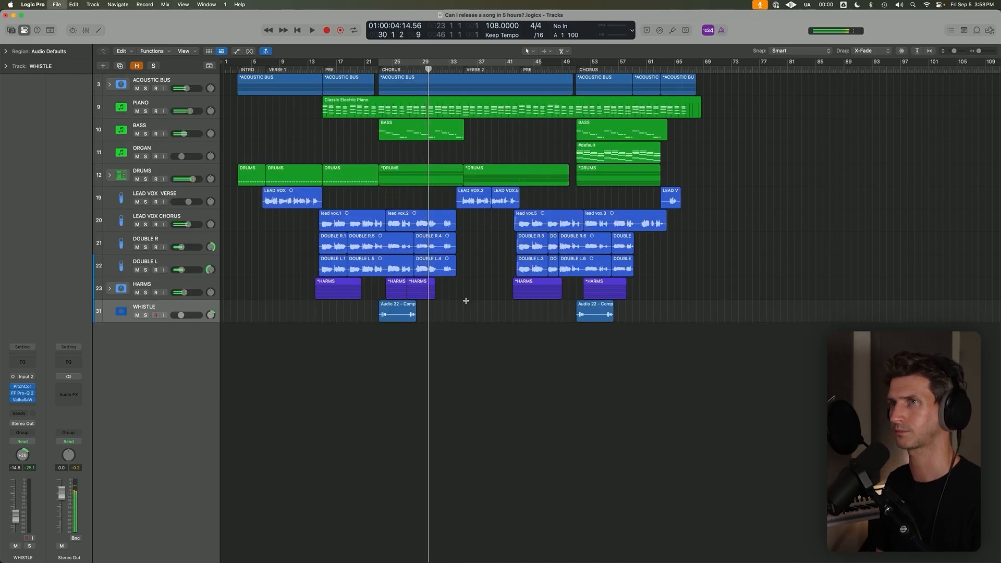
{"action": "left_click", "coordinate": [379, 68]}
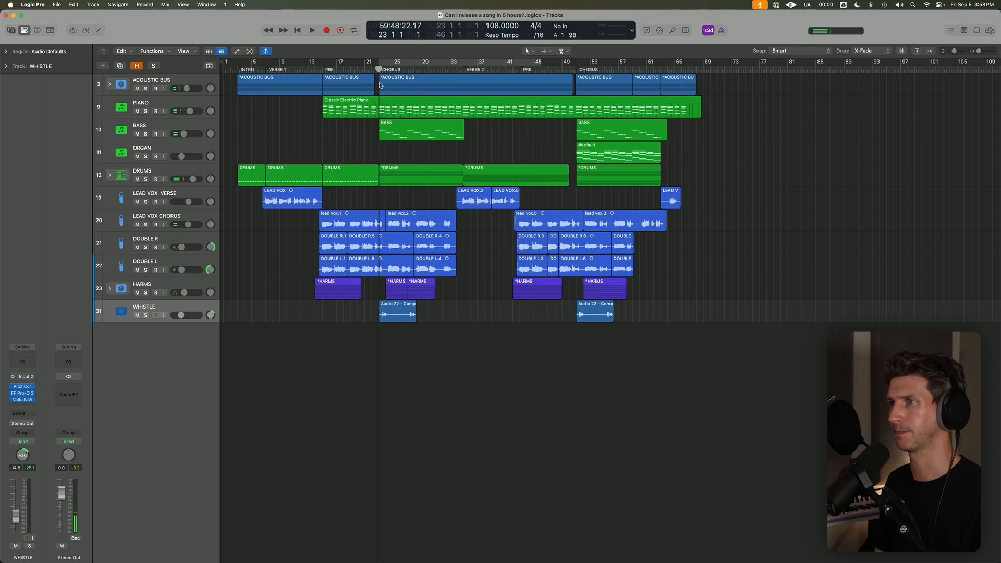
{"action": "left_click", "coordinate": [398, 320]}
{"action": "scroll", "coordinate": [402, 323], "scroll_direction": "down", "scroll_amount": 2}
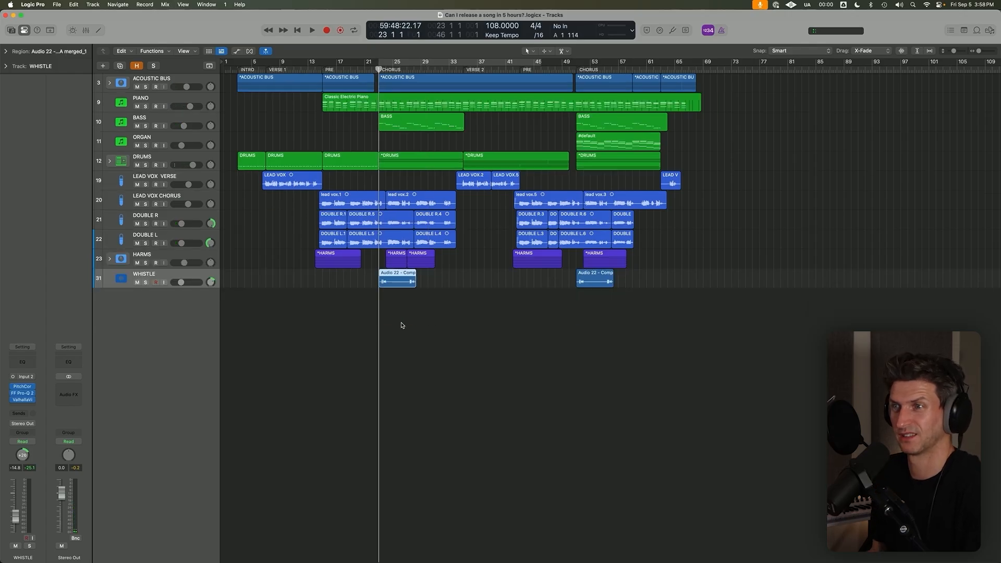
{"action": "left_click", "coordinate": [145, 283]}
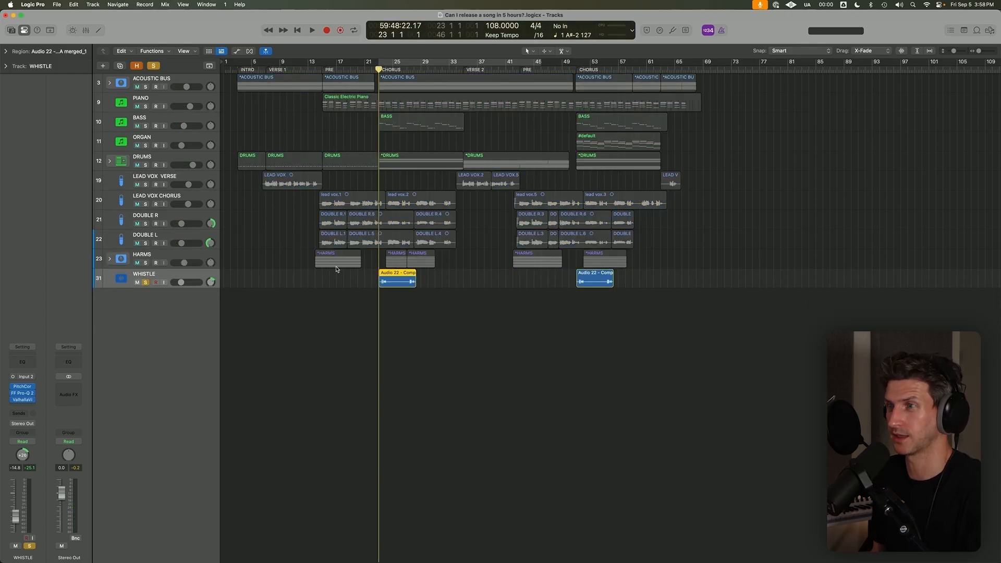
{"action": "key", "text": "z"}
{"action": "key", "text": "z"}
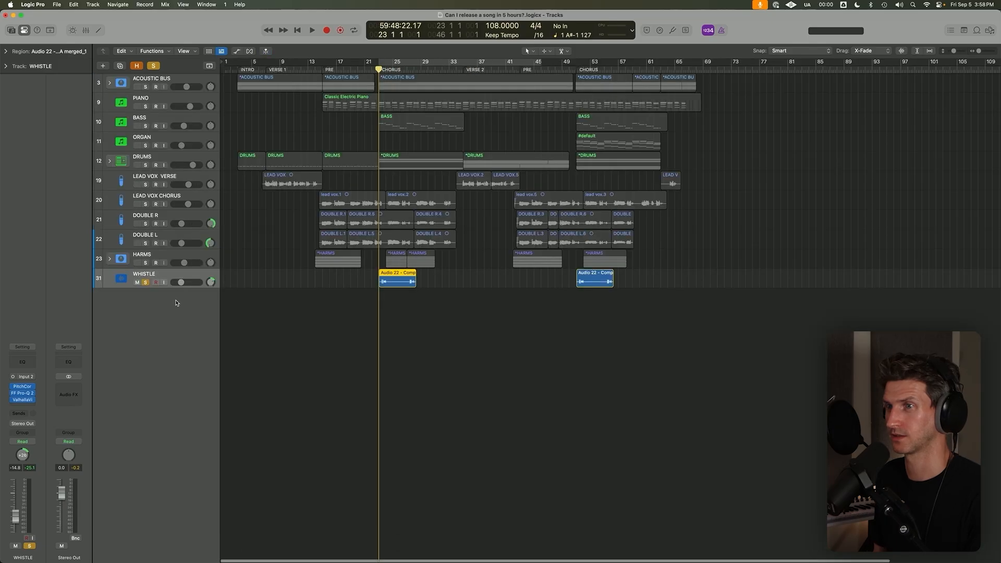
{"action": "left_click", "coordinate": [145, 283]}
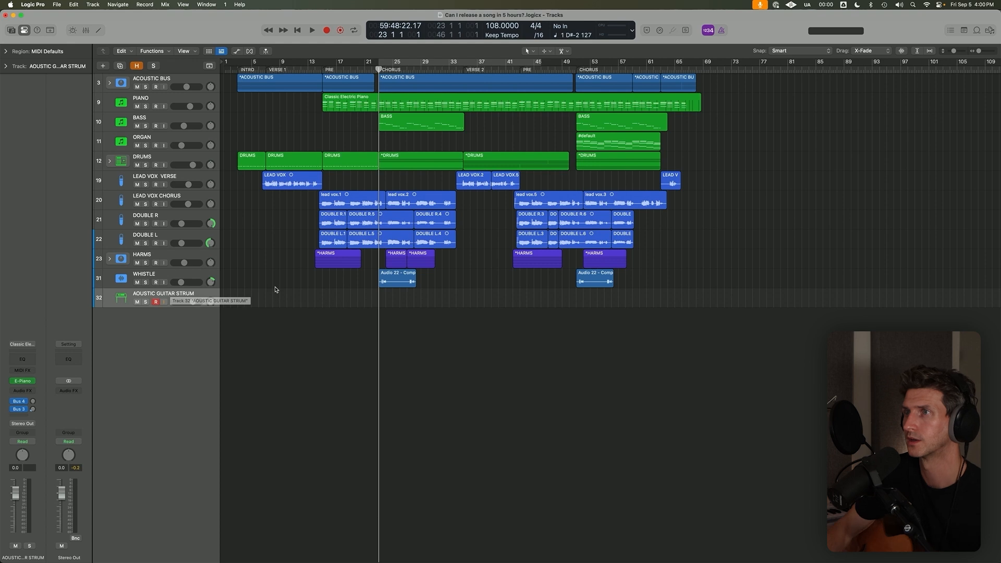
Solo the PIANO track and play the cycle range from bar 23 to bar 46.
{"action": "left_click", "coordinate": [146, 107]}
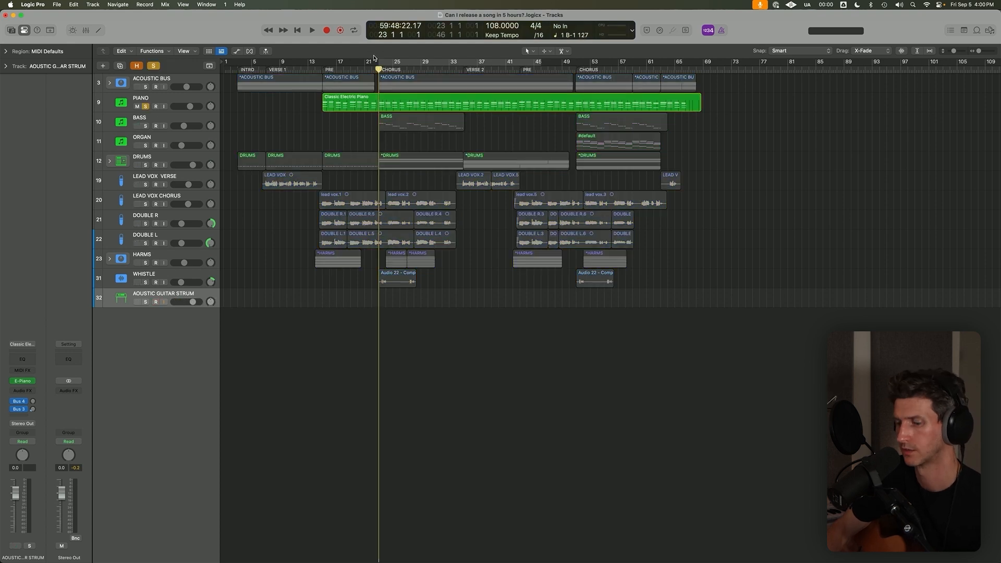
{"action": "key", "text": "c"}
{"action": "key", "text": "space"}
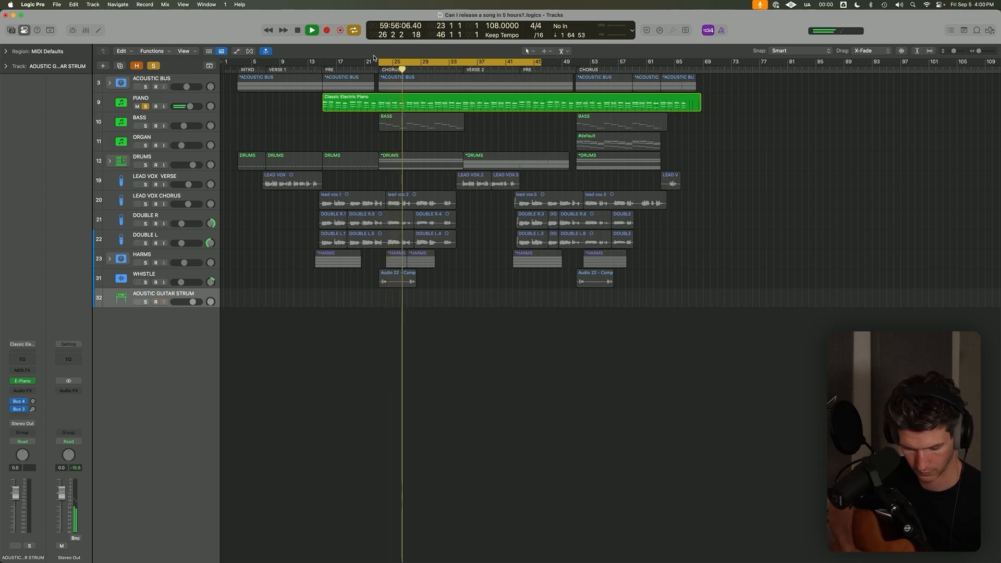
{"action": "key", "text": "space"}
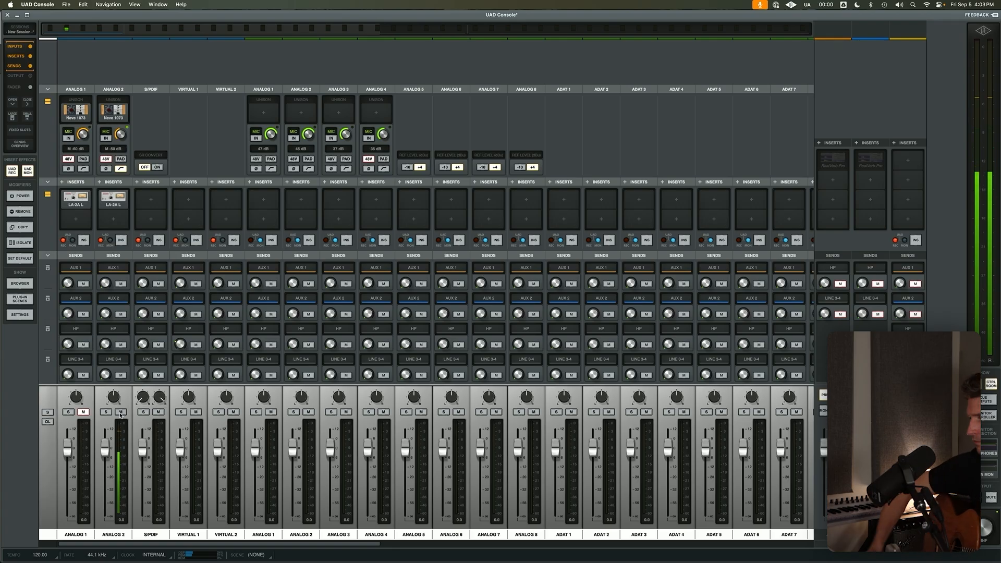
Check the Neve 1073 preamp and LA-2A compressor on the Analog 2 channel, and switch back to Logic Pro.
{"action": "left_click", "coordinate": [118, 106]}
{"action": "left_click", "coordinate": [111, 198]}
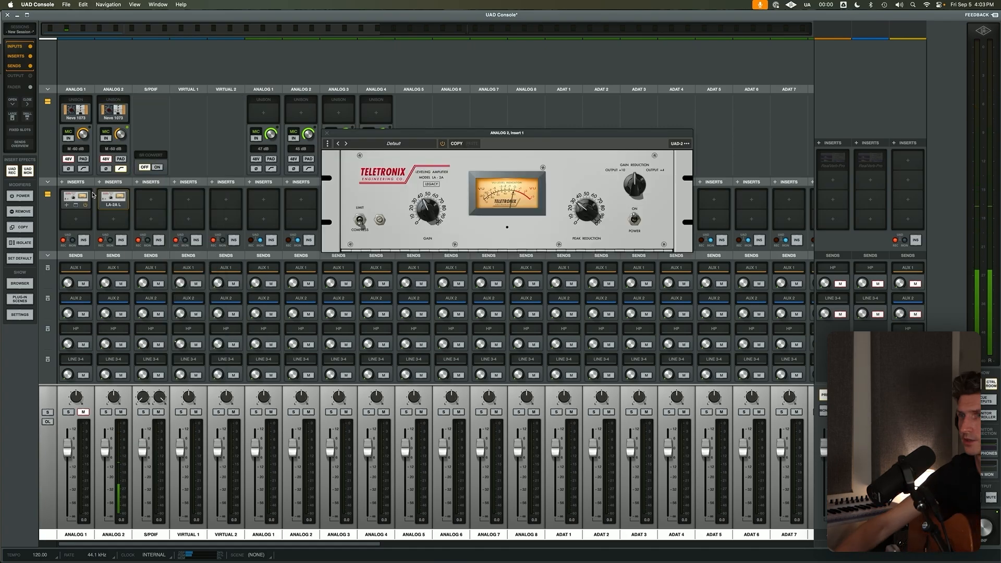
{"action": "left_click", "coordinate": [327, 133]}
{"action": "key", "text": "super+Tab"}
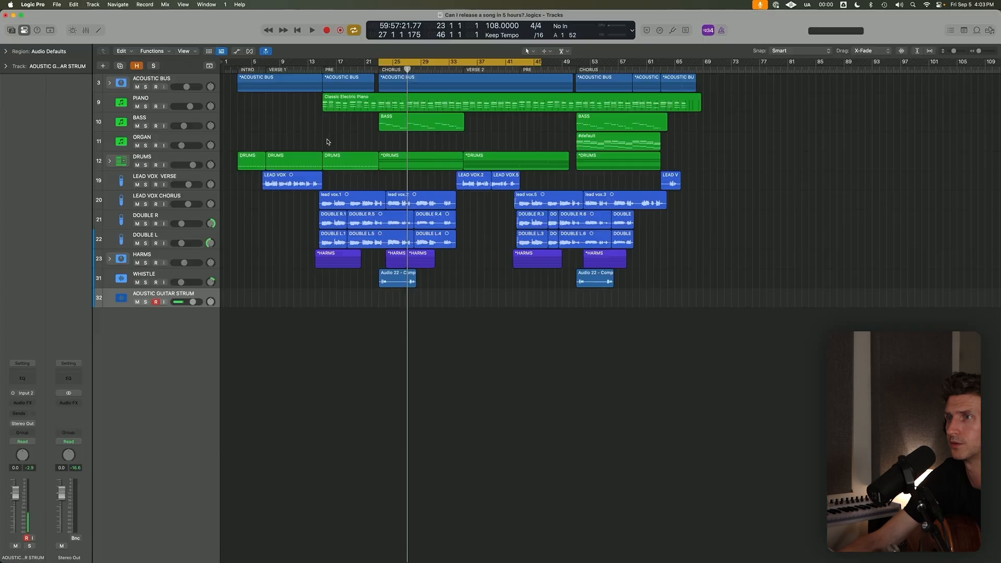
Record takes on the AOUSTIC GUITAR STRUM track from bar 23 into bar 36, and turn cycle mode off.
{"action": "key", "text": "r"}
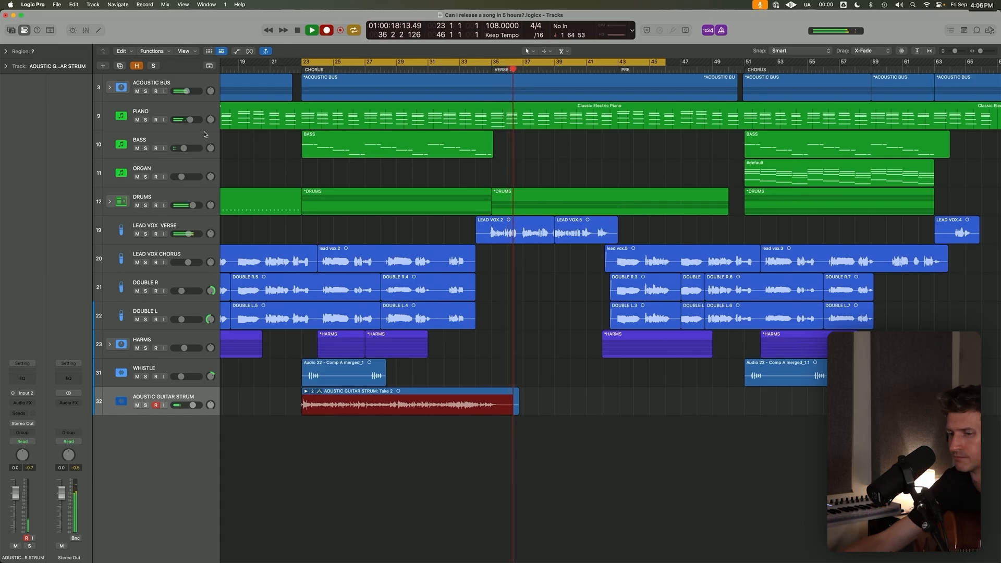
{"action": "key", "text": "space"}
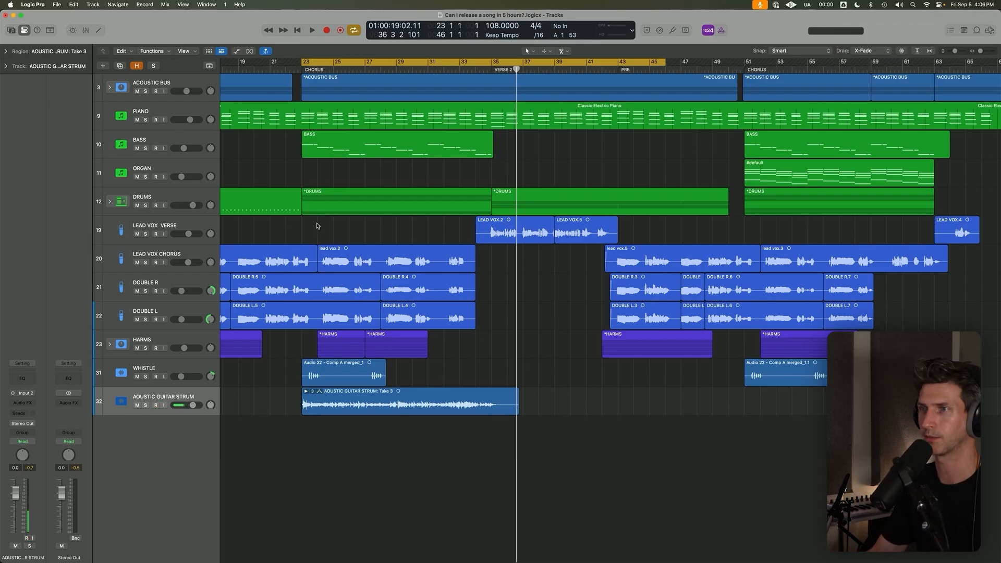
{"action": "key", "text": "c"}
Add a new audio track named ELECTRIC GUITAR and place the playhead at the second chorus, bar 51.
{"action": "key", "text": "super+Left"}
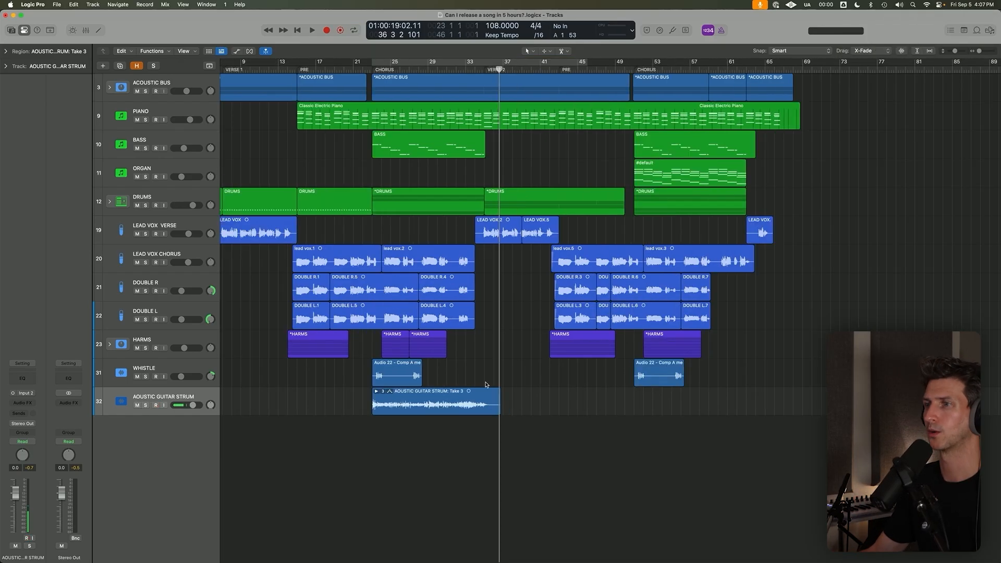
{"action": "key", "text": "super+Up"}
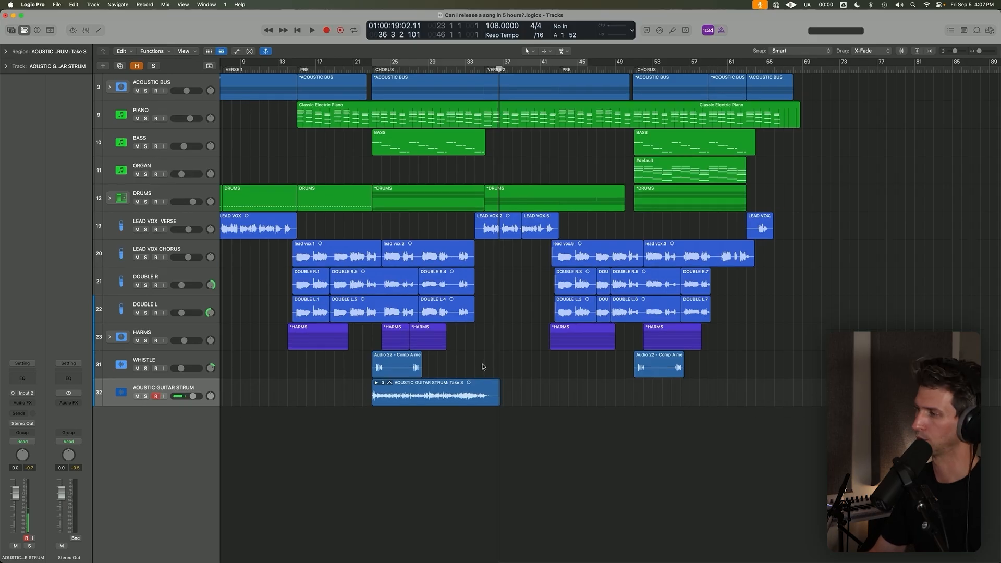
{"action": "left_click", "coordinate": [93, 5]}
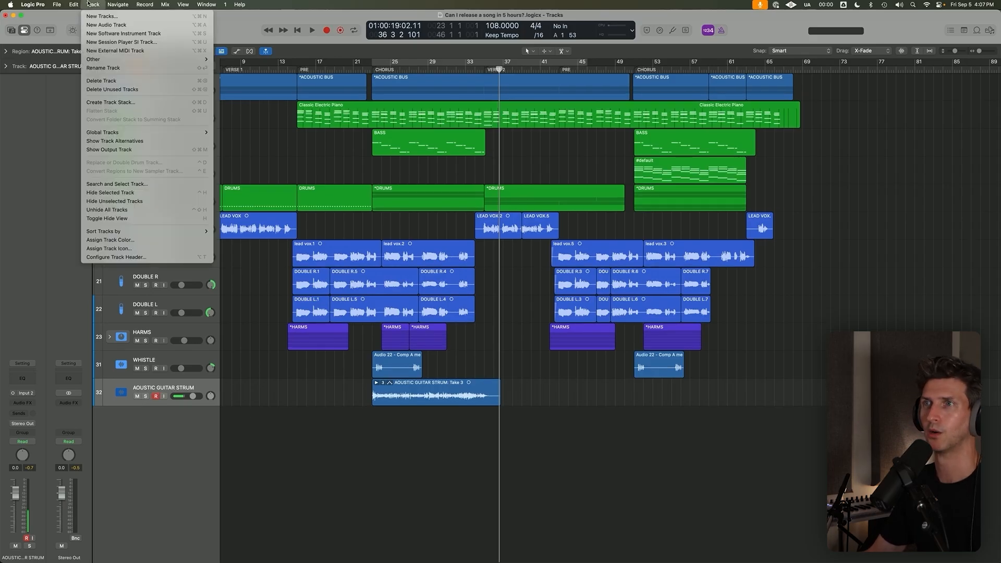
{"action": "left_click", "coordinate": [114, 24]}
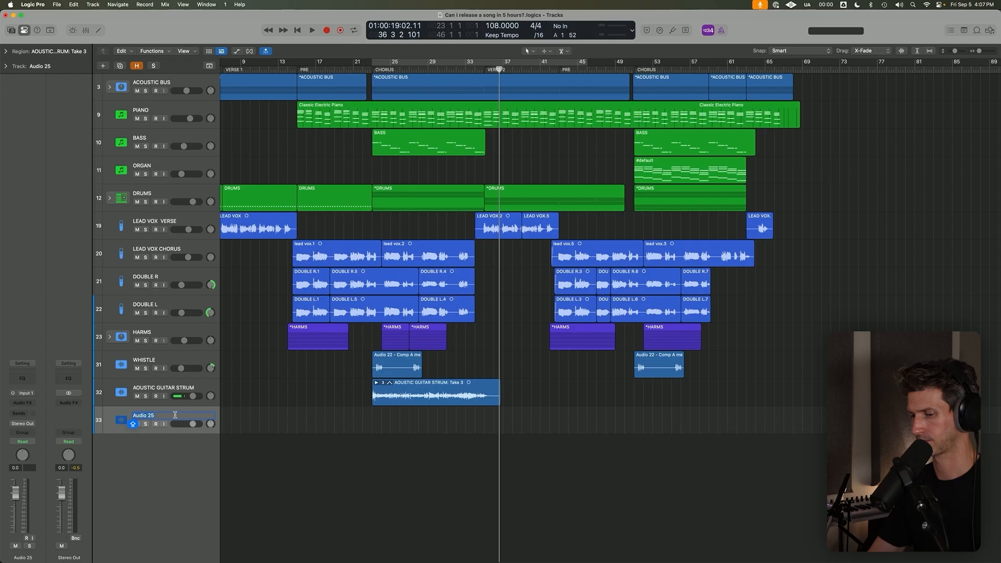
{"action": "type", "text": "ELECTRIC GUITAR"}
{"action": "key", "text": "Return"}
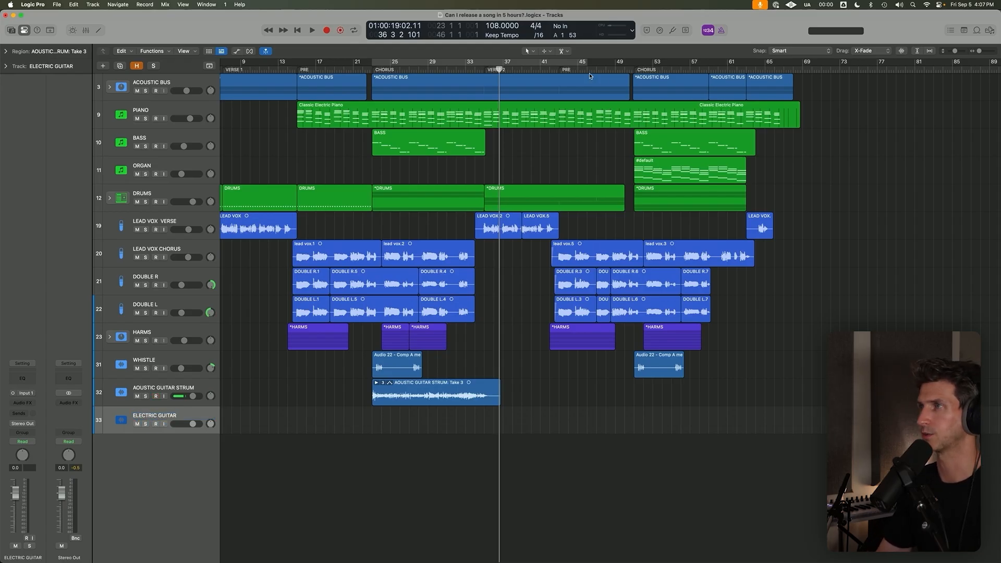
{"action": "left_click", "coordinate": [635, 70]}
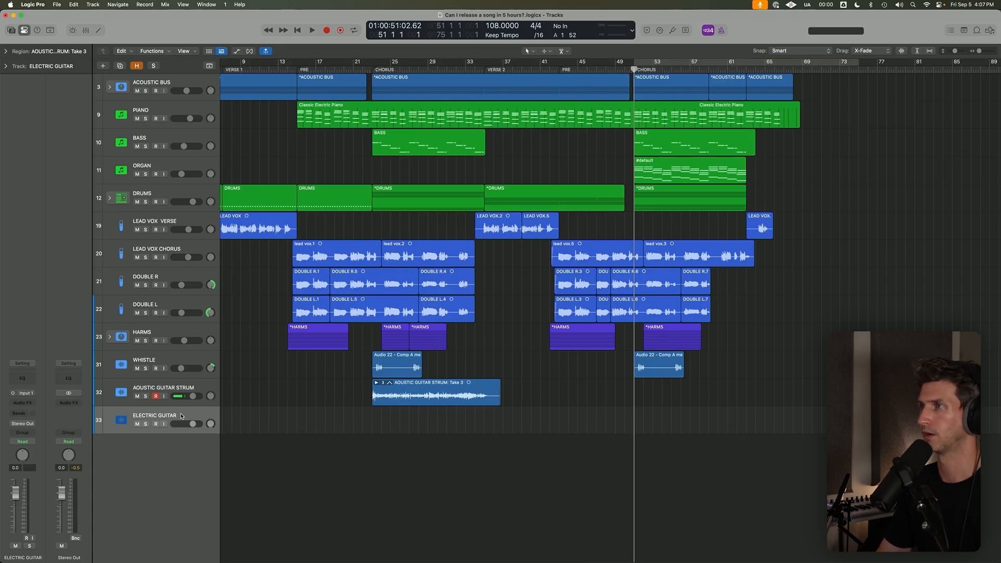
Open the B-3 V2 organ instrument on the ORGAN track to check its sound, and close it.
{"action": "left_click", "coordinate": [145, 174]}
{"action": "left_click", "coordinate": [146, 175]}
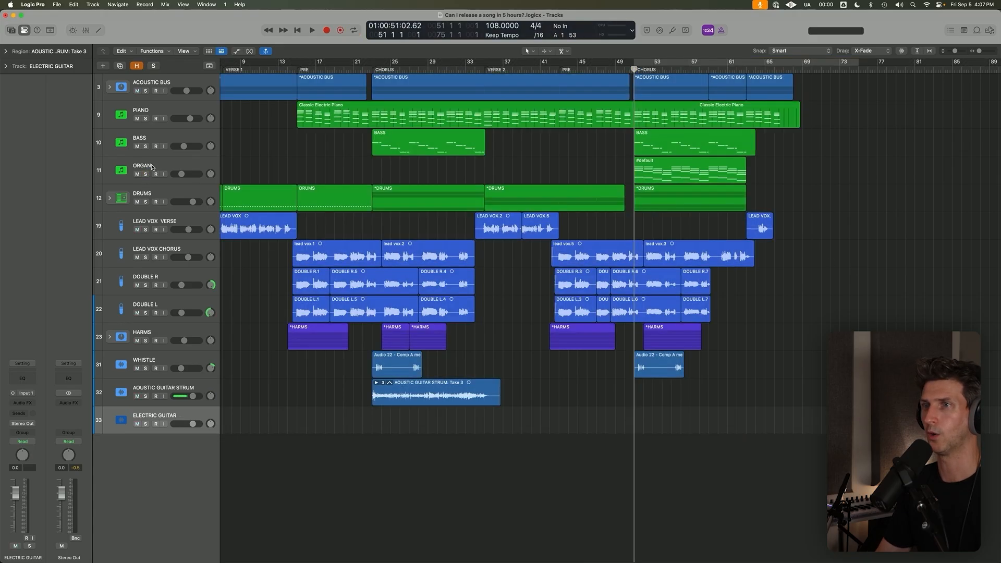
{"action": "left_click", "coordinate": [153, 167]}
{"action": "key", "text": "s"}
{"action": "key", "text": "s"}
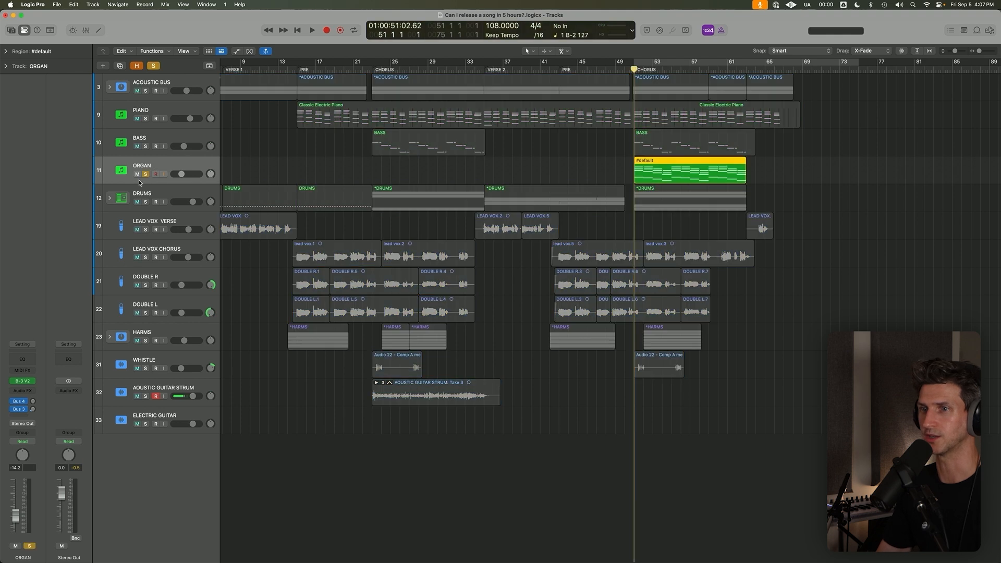
{"action": "left_click", "coordinate": [25, 384]}
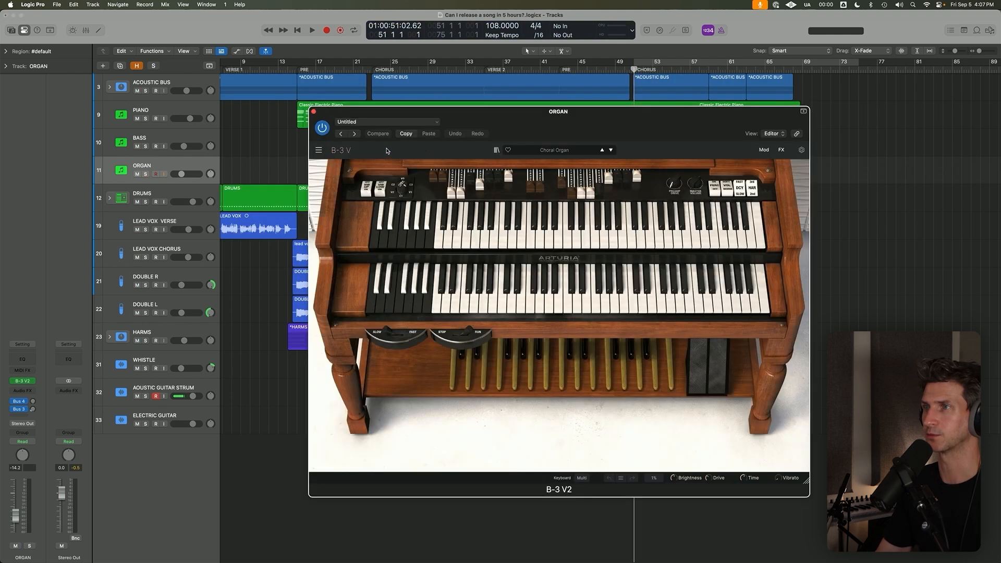
{"action": "left_click", "coordinate": [313, 111]}
Play the ORGAN region soloed from bar 51, clear the solo, and turn on cycle mode for the second chorus.
{"action": "key", "text": "s"}
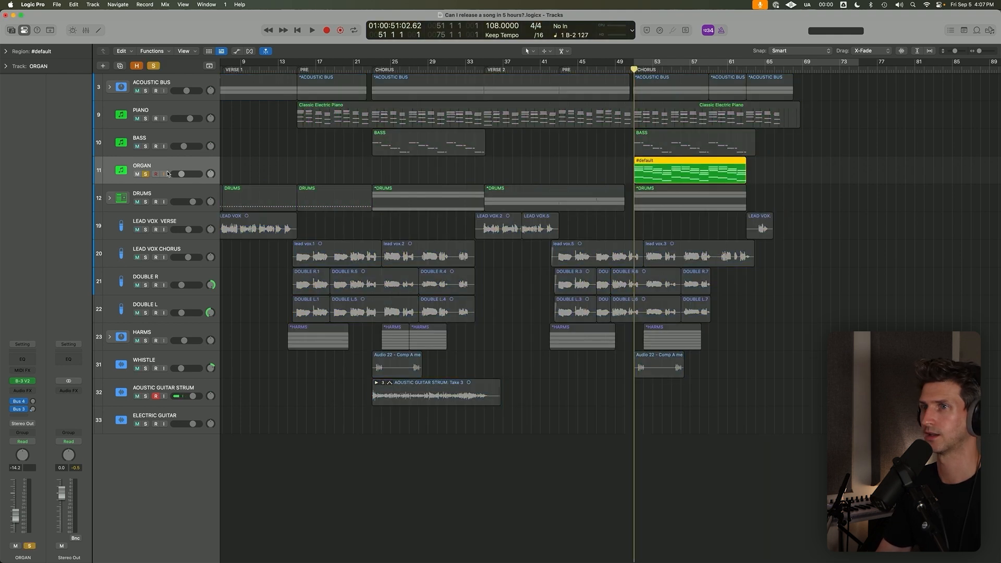
{"action": "left_click", "coordinate": [613, 175]}
{"action": "left_click", "coordinate": [667, 174]}
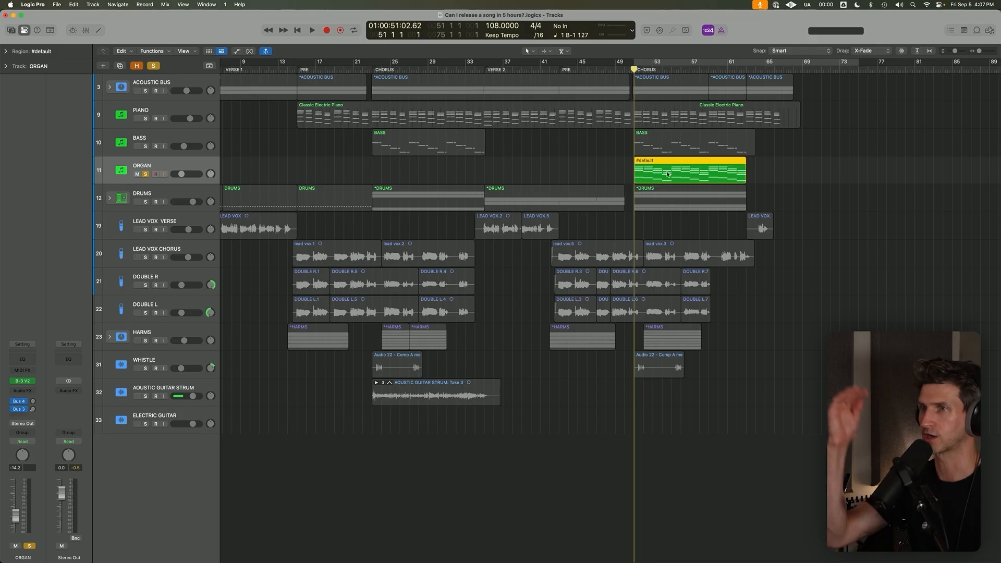
{"action": "key", "text": "space"}
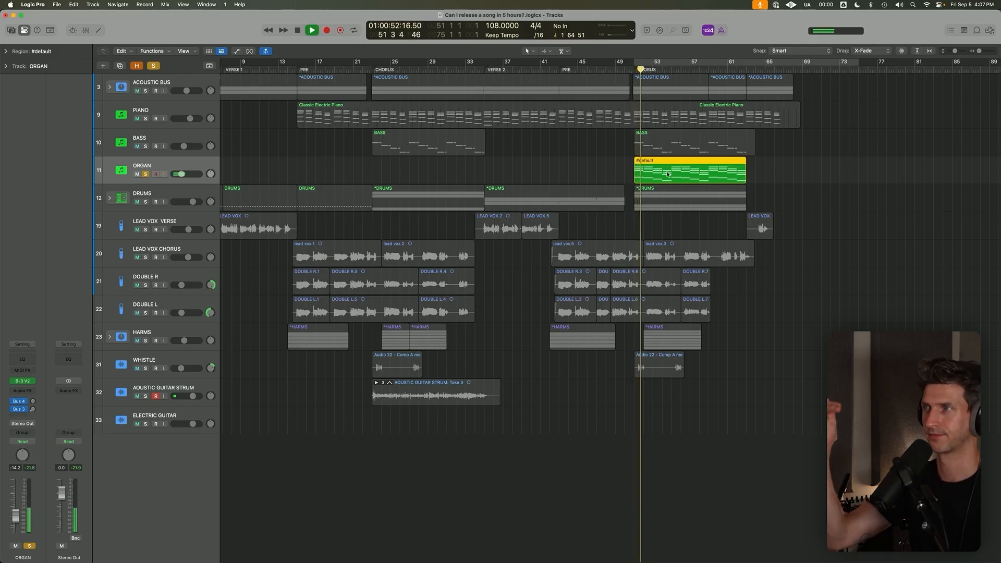
{"action": "key", "text": "space"}
{"action": "key", "text": "s"}
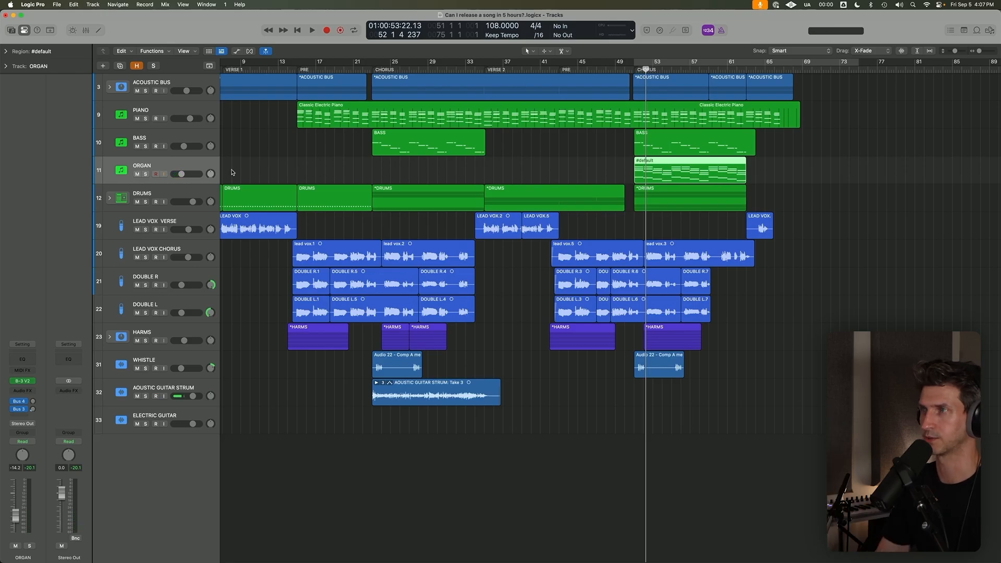
{"action": "left_click", "coordinate": [632, 69]}
{"action": "key", "text": "c"}
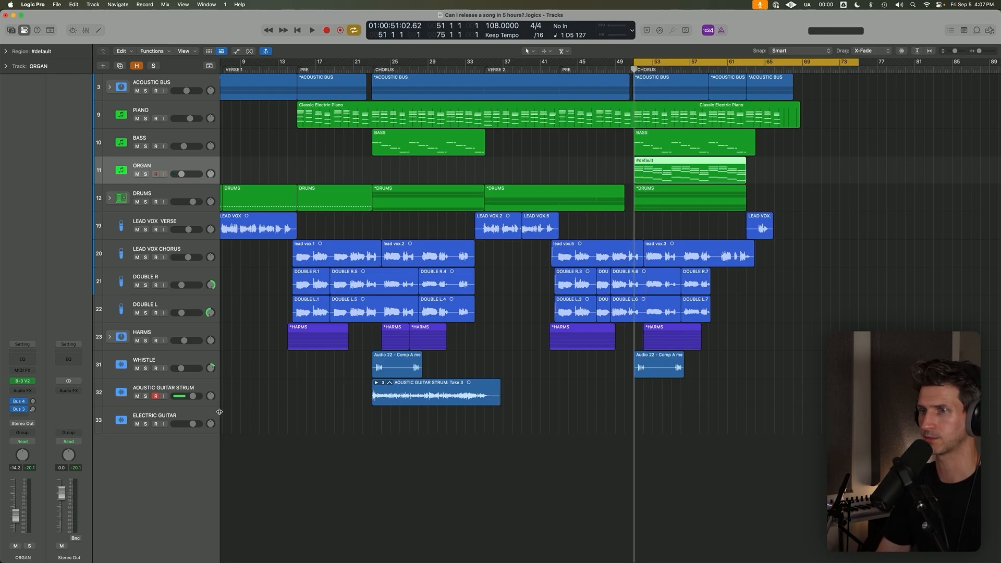
Set the ELECTRIC GUITAR track's input to Input 2 and open the tuner to check the guitar's tuning.
{"action": "left_click", "coordinate": [200, 420]}
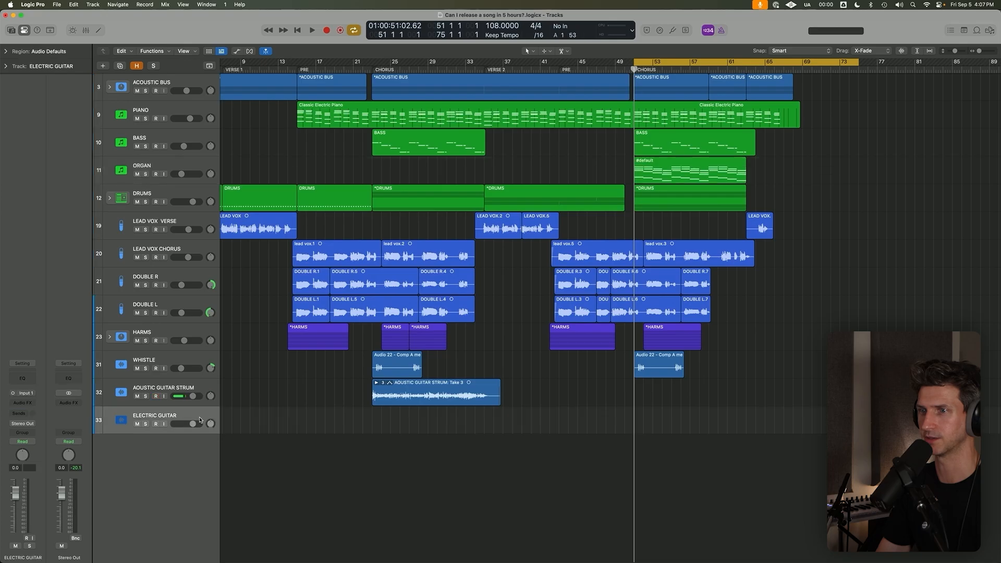
{"action": "left_click", "coordinate": [27, 394]}
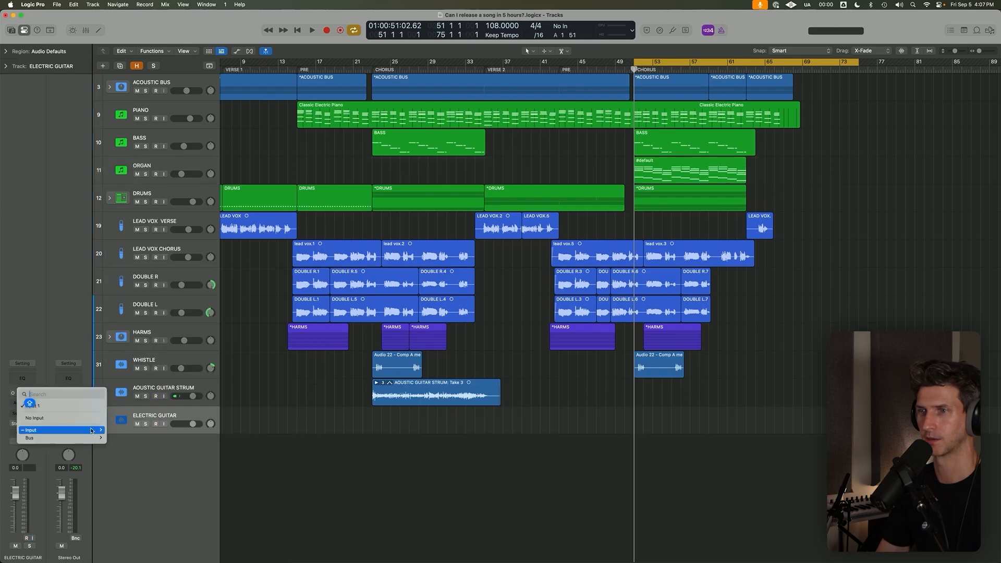
{"action": "mouse_move", "coordinate": [92, 430]}
{"action": "left_click", "coordinate": [119, 439]}
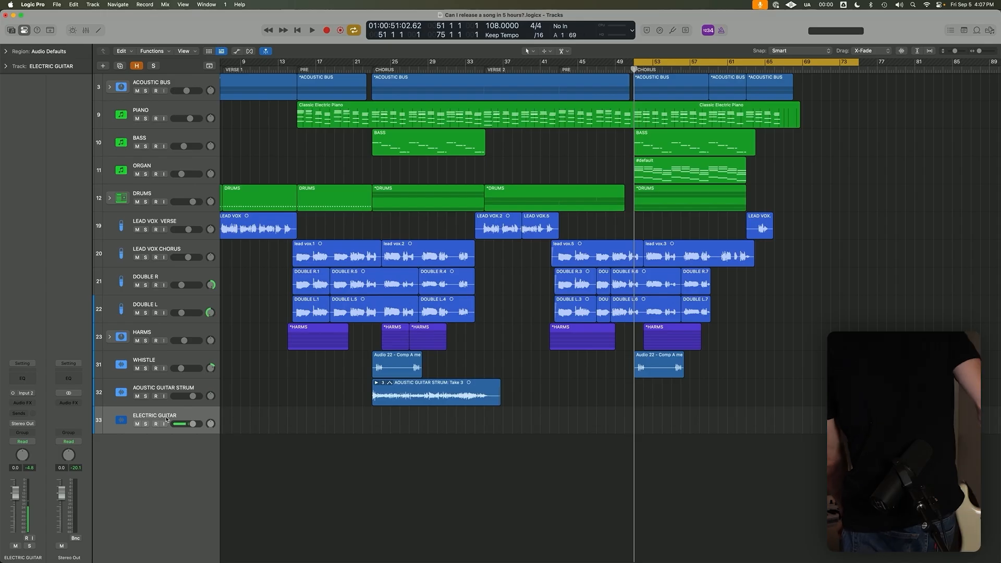
{"action": "left_click", "coordinate": [672, 30]}
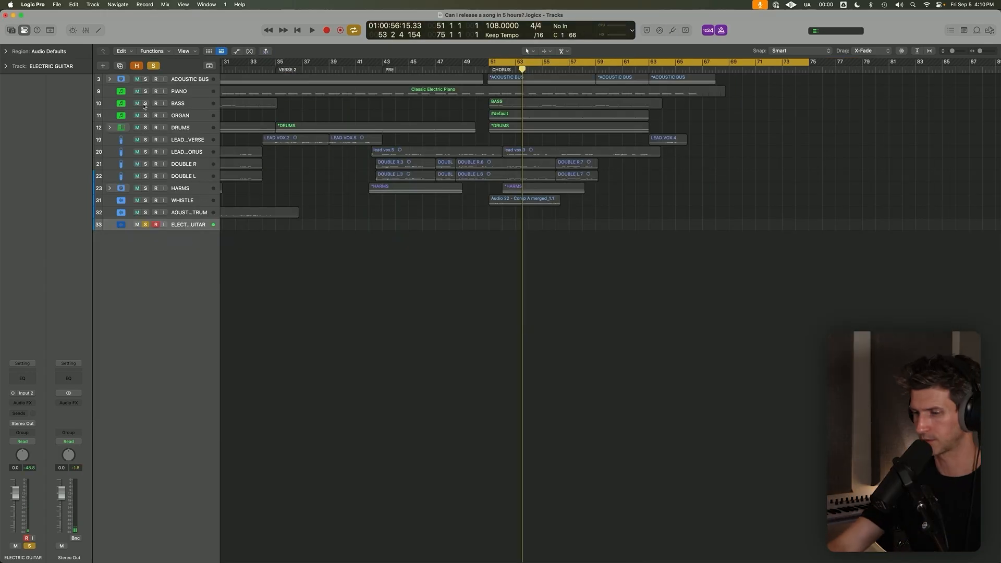
Solo the harmonica track and play it from the start of verse 2.
{"action": "left_click", "coordinate": [145, 106]}
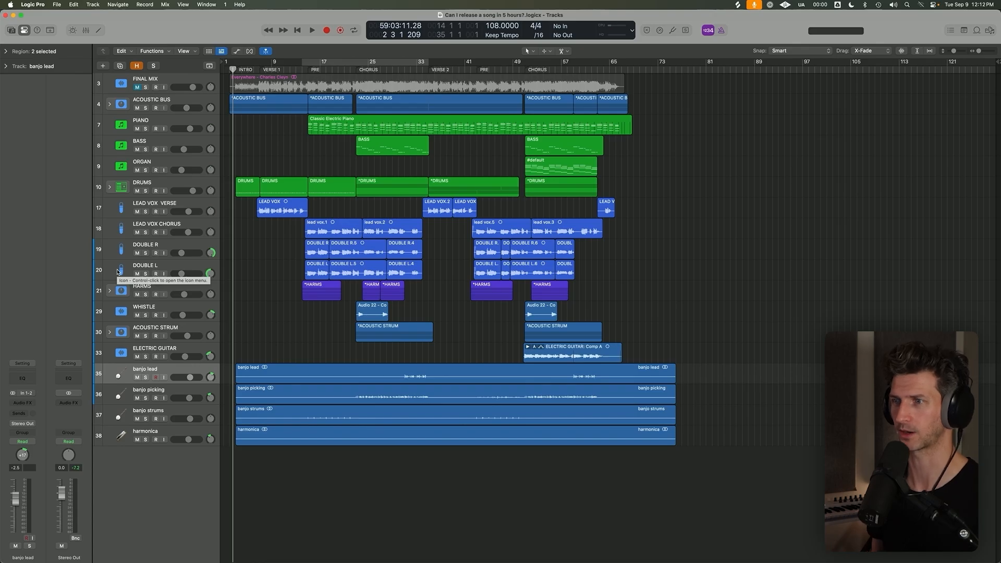
{"action": "left_click", "coordinate": [161, 439]}
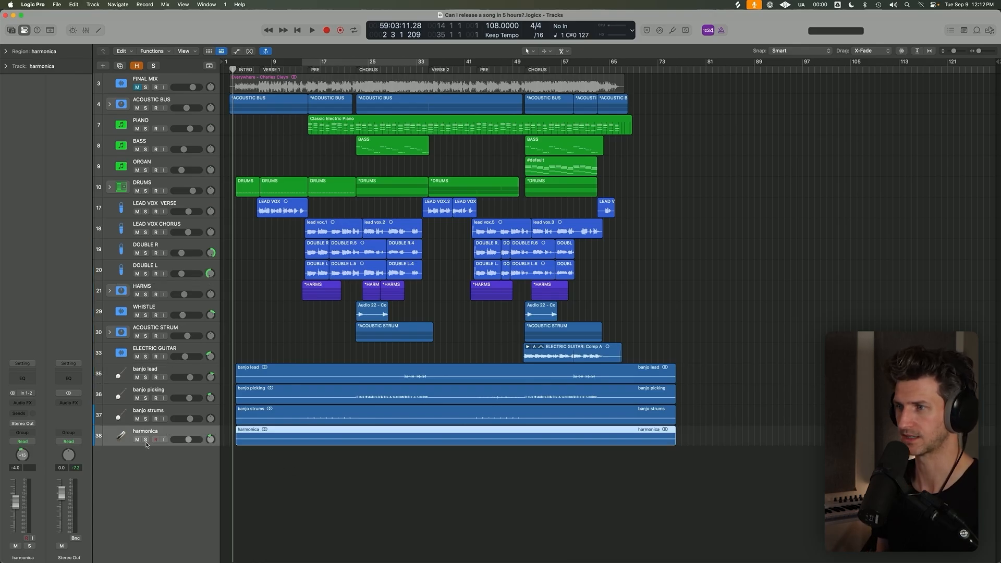
{"action": "left_click", "coordinate": [146, 440]}
{"action": "left_click_drag", "start_coordinate": [378, 421], "coordinate": [460, 449]}
{"action": "left_click", "coordinate": [554, 430], "text": "ctrl+alt"}
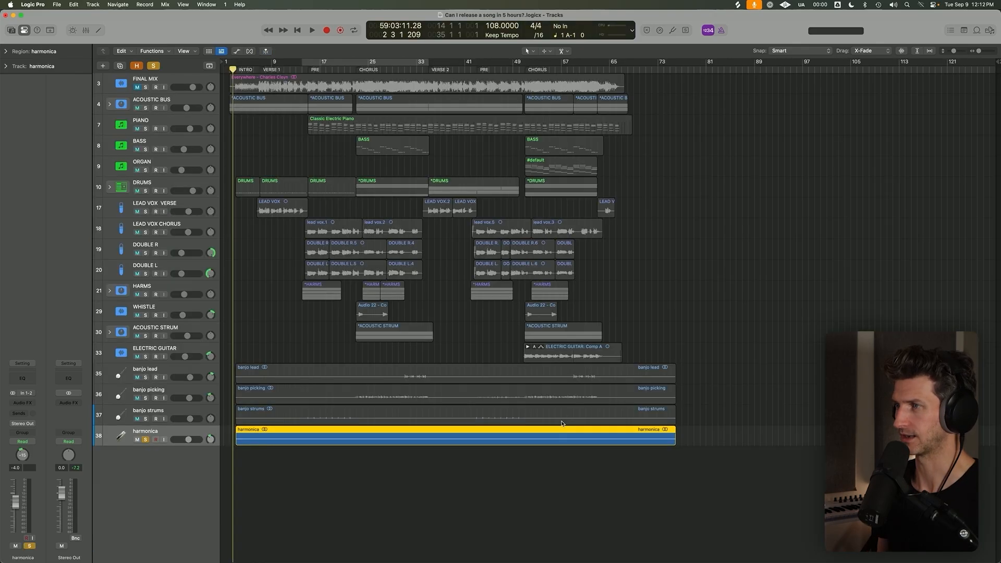
{"action": "left_click", "coordinate": [429, 70]}
{"action": "key", "text": "space"}
{"action": "left_click_drag", "start_coordinate": [407, 411], "coordinate": [490, 443]}
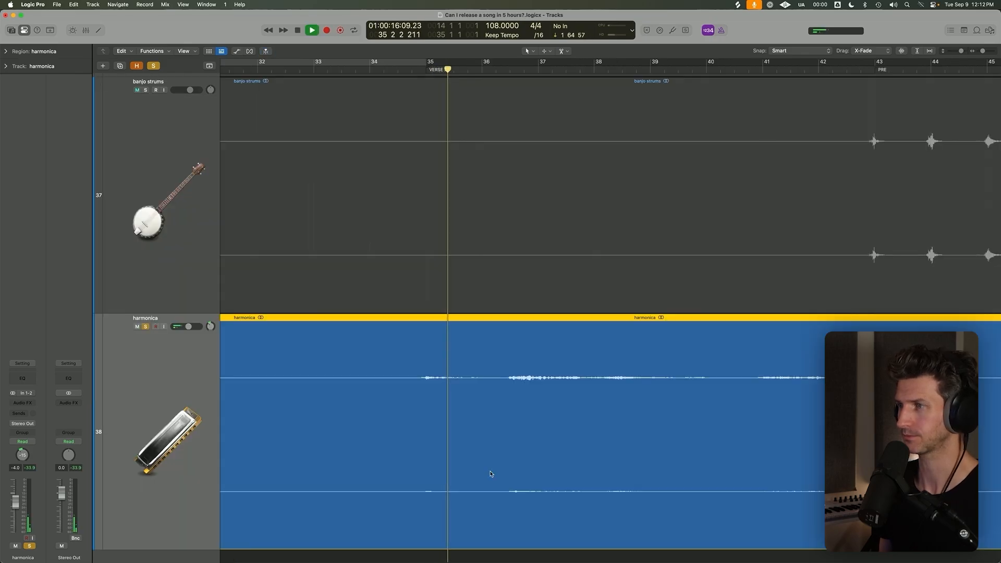
{"action": "left_click", "coordinate": [434, 460], "text": "ctrl+alt"}
{"action": "key", "text": "space"}
Solo the banjo strums track as well and play from the first pre-chorus at bar 15.
{"action": "left_click", "coordinate": [146, 314]}
{"action": "left_click", "coordinate": [309, 70]}
{"action": "key", "text": "space"}
{"action": "key", "text": "super+Up"}
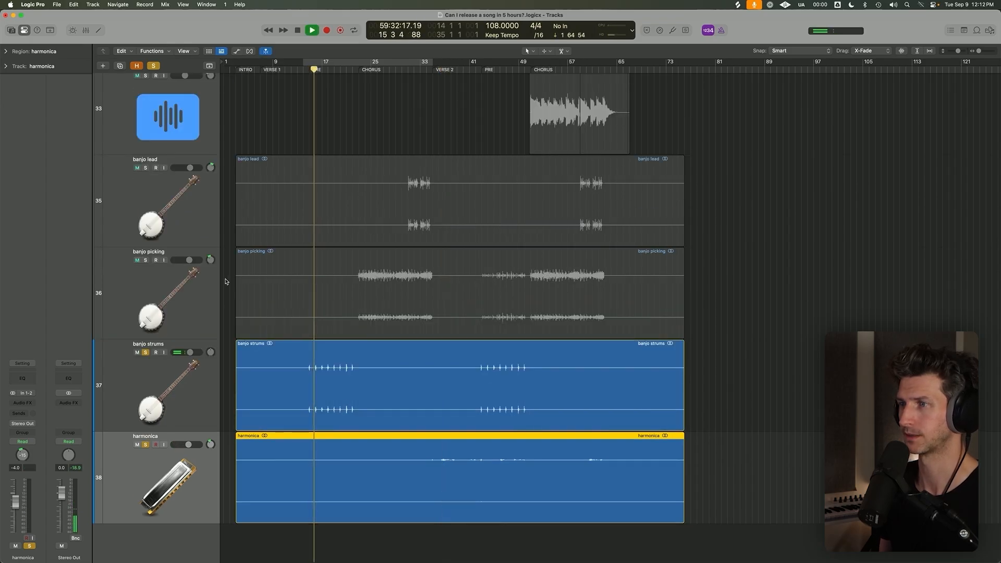
{"action": "key", "text": "space"}
Solo the banjo picking track as well and play from the first chorus at bar 23.
{"action": "left_click", "coordinate": [145, 261]}
{"action": "left_click", "coordinate": [360, 76]}
{"action": "key", "text": "space"}
{"action": "key", "text": "super+Up"}
{"action": "left_click", "coordinate": [187, 336]}
{"action": "key", "text": "space"}
Solo the banjo lead track as well and play its licks at the end of the first chorus.
{"action": "left_click", "coordinate": [157, 246]}
{"action": "left_click", "coordinate": [146, 225]}
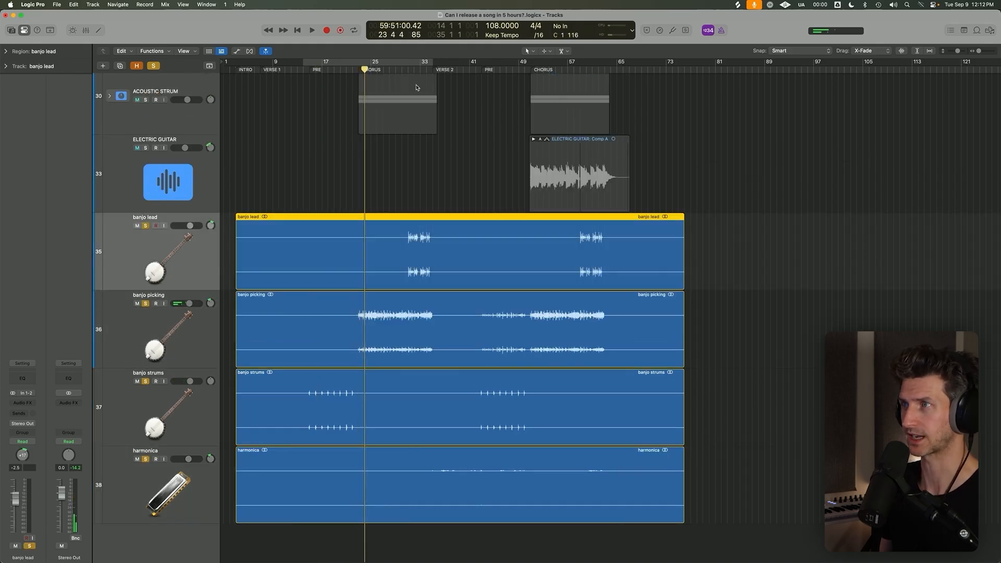
{"action": "left_click", "coordinate": [406, 67]}
{"action": "left_click_drag", "start_coordinate": [400, 214], "coordinate": [461, 299]}
{"action": "key", "text": "space"}
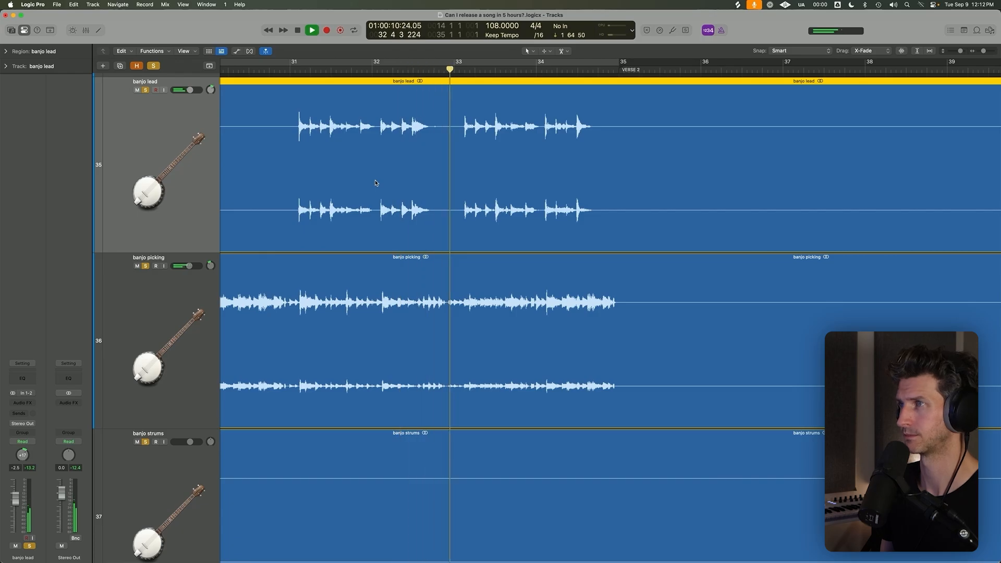
{"action": "scroll", "coordinate": [384, 235], "scroll_direction": "down", "scroll_amount": 3}
{"action": "scroll", "coordinate": [383, 234], "scroll_direction": "down", "scroll_amount": 5}
{"action": "scroll", "coordinate": [432, 325], "scroll_direction": "down", "scroll_amount": 5}
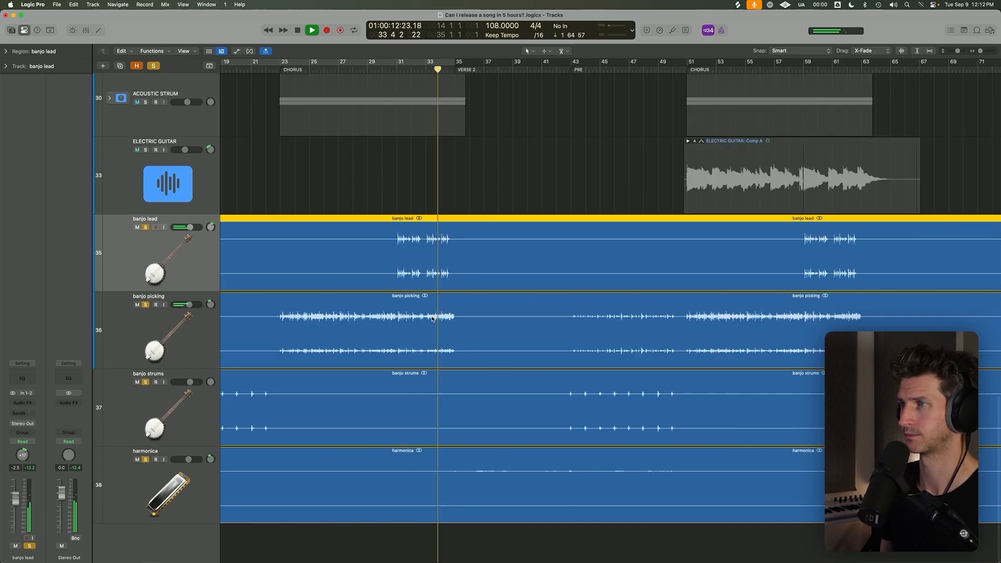
{"action": "scroll", "coordinate": [432, 325], "scroll_direction": "down", "scroll_amount": 2}
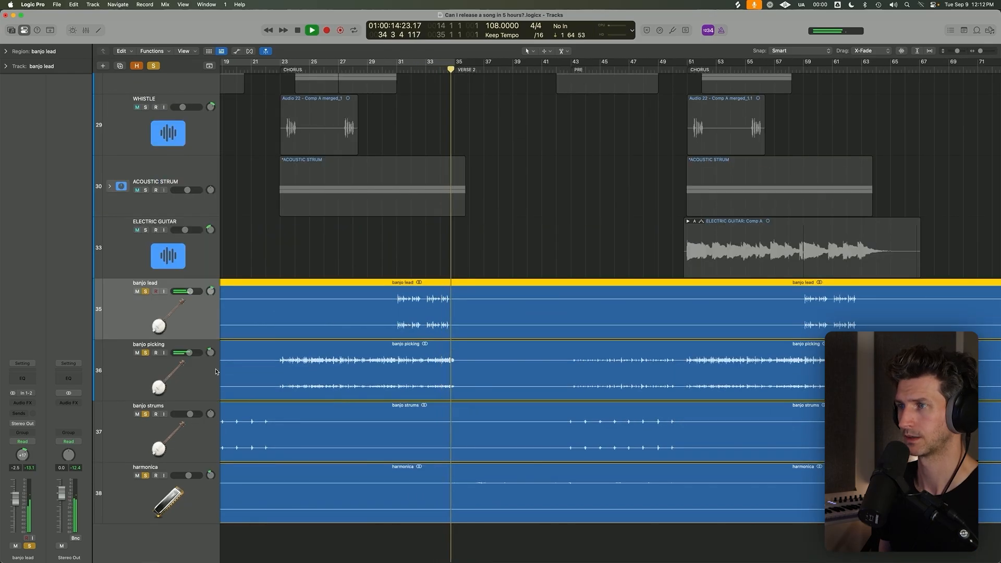
{"action": "key", "text": "space"}
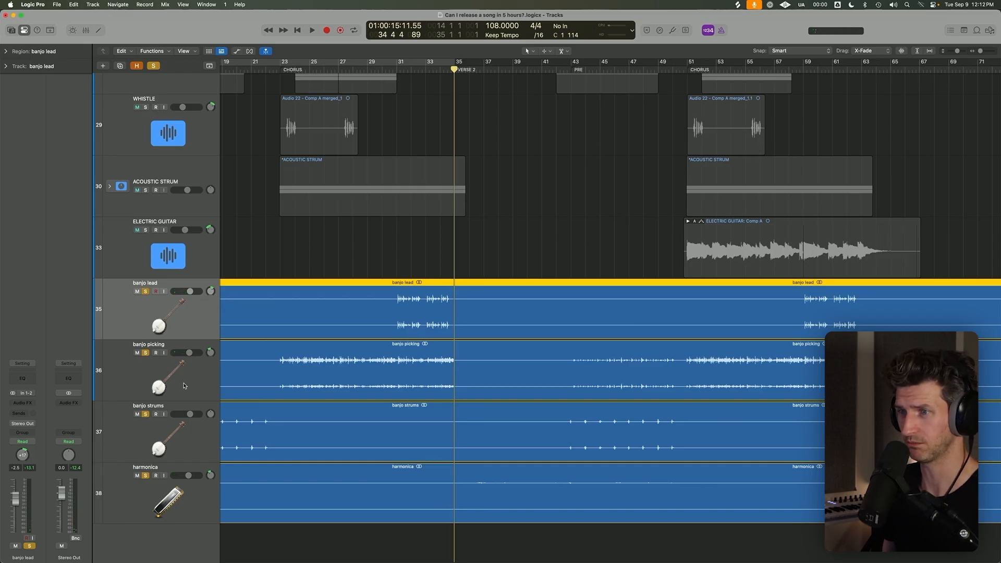
Show the mixer, select the three banjo channels and the harmonica channel to review them, and hide the mixer.
{"action": "key", "text": "x"}
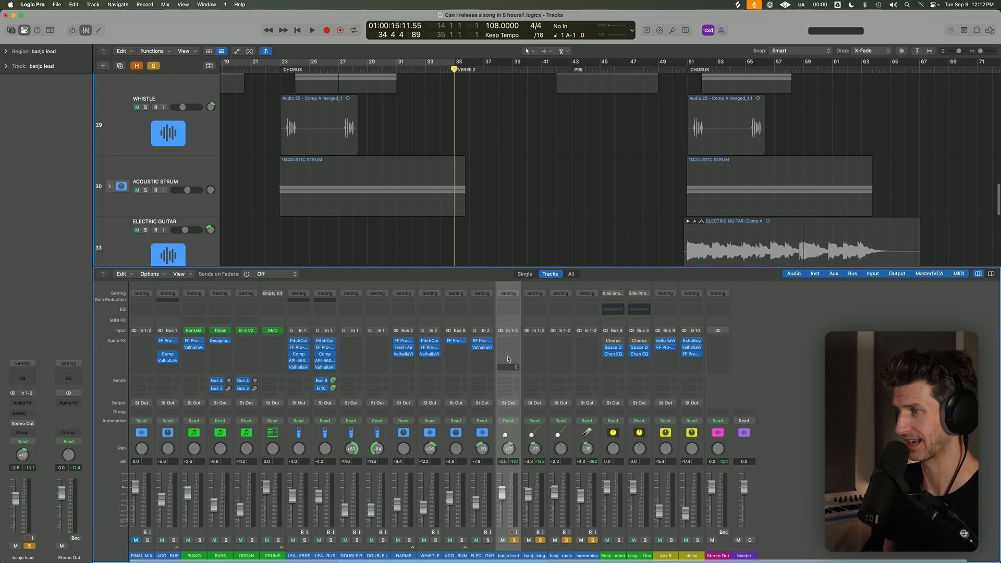
{"action": "left_click", "coordinate": [587, 550], "text": "shift"}
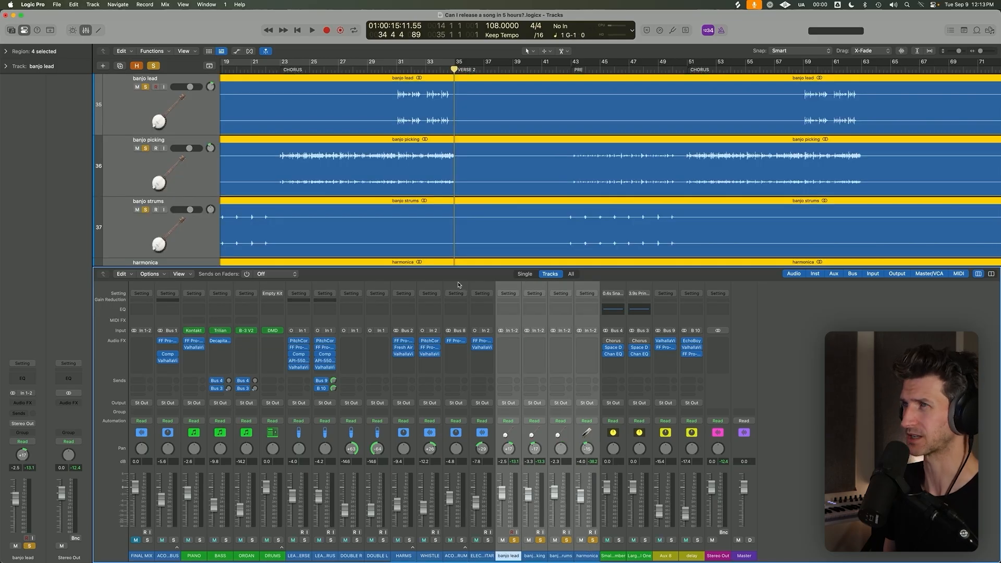
{"action": "key", "text": "x"}
Place the playhead at bar 31 and turn off solo on the three banjo tracks and the harmonica track.
{"action": "left_click", "coordinate": [400, 68]}
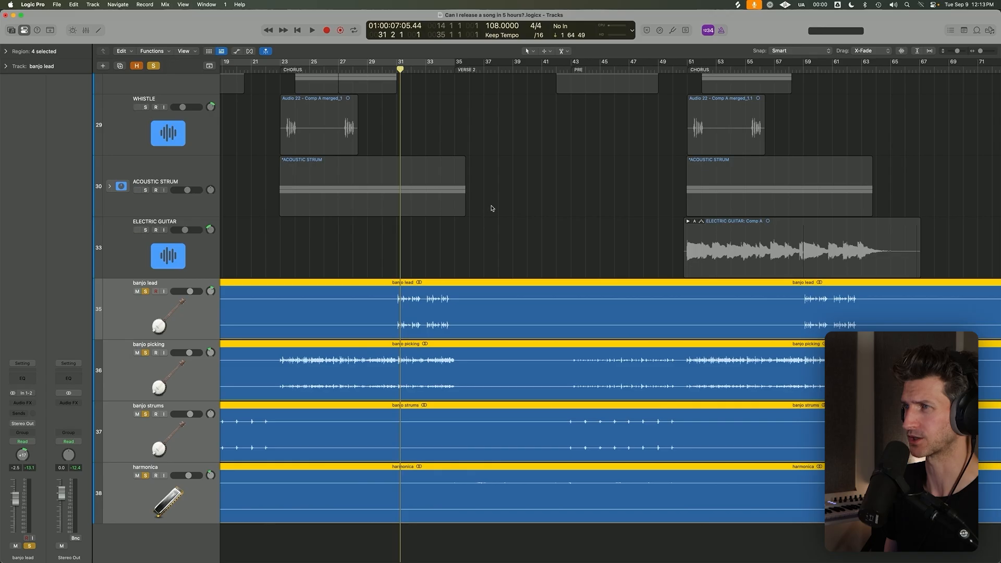
{"action": "left_click", "coordinate": [492, 208]}
{"action": "left_click", "coordinate": [431, 323]}
{"action": "left_click", "coordinate": [146, 293]}
{"action": "left_click", "coordinate": [147, 293]}
{"action": "left_click", "coordinate": [156, 303]}
{"action": "left_click_drag", "start_coordinate": [146, 292], "coordinate": [145, 476]}
{"action": "left_click", "coordinate": [196, 504]}
{"action": "key", "text": "super+Left"}
{"action": "key", "text": "super+Left"}
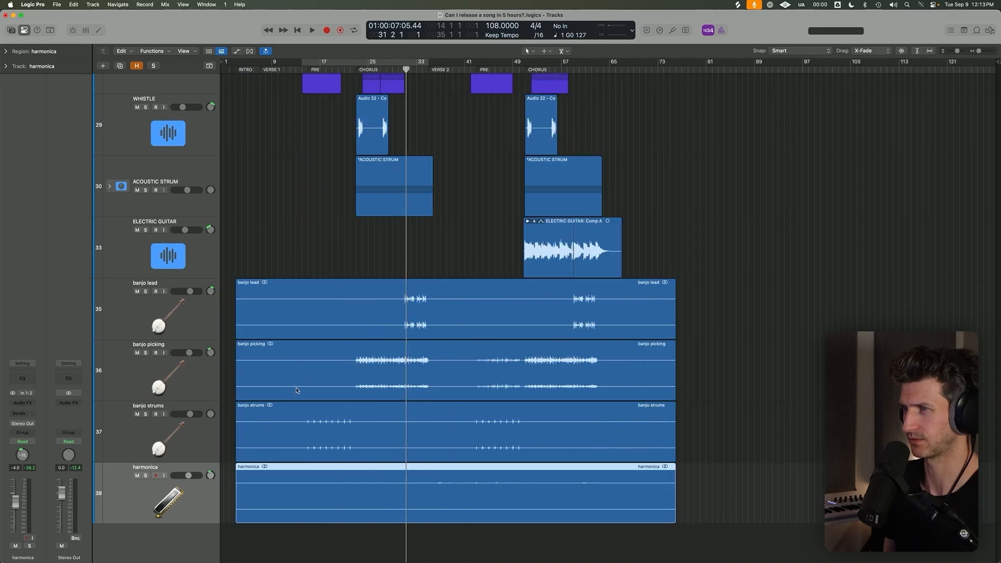
Play the full arrangement from bar 21 into the first chorus to hear the banjo picking in the mix.
{"action": "key", "text": "super+Up"}
{"action": "left_click", "coordinate": [368, 339]}
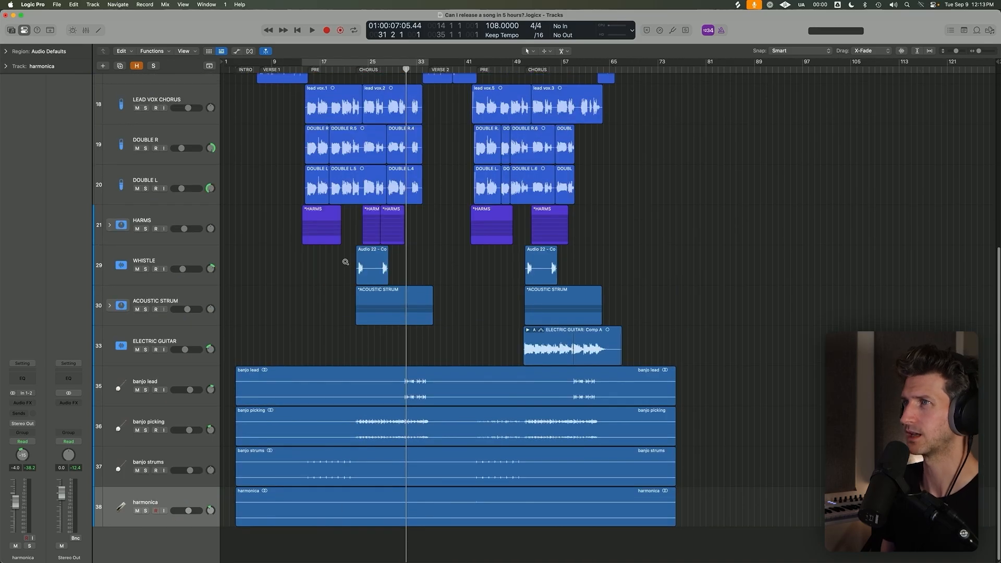
{"action": "key", "text": "super+Up"}
{"action": "left_click", "coordinate": [356, 70]}
{"action": "key", "text": "super+Up"}
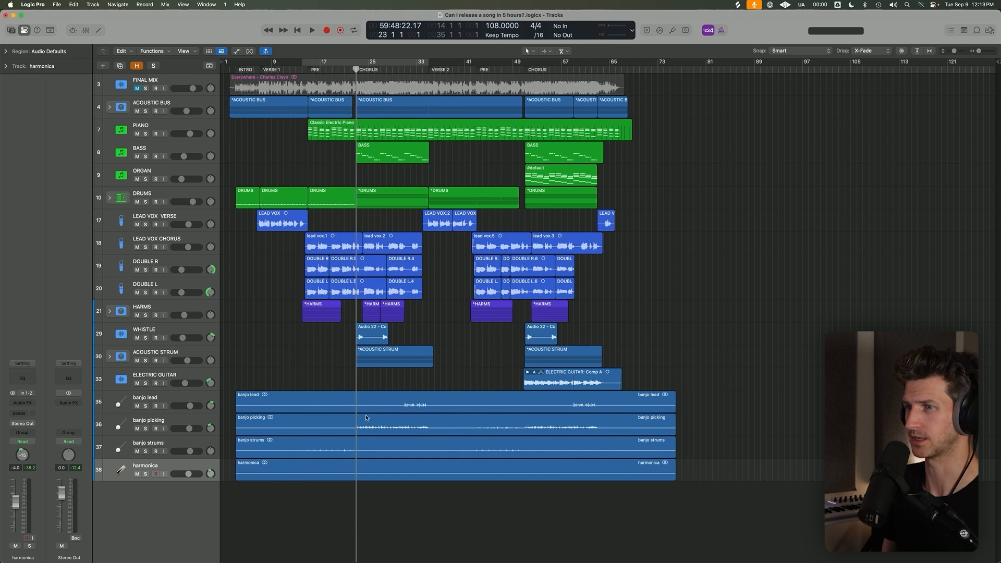
{"action": "left_click_drag", "start_coordinate": [356, 69], "coordinate": [347, 71]}
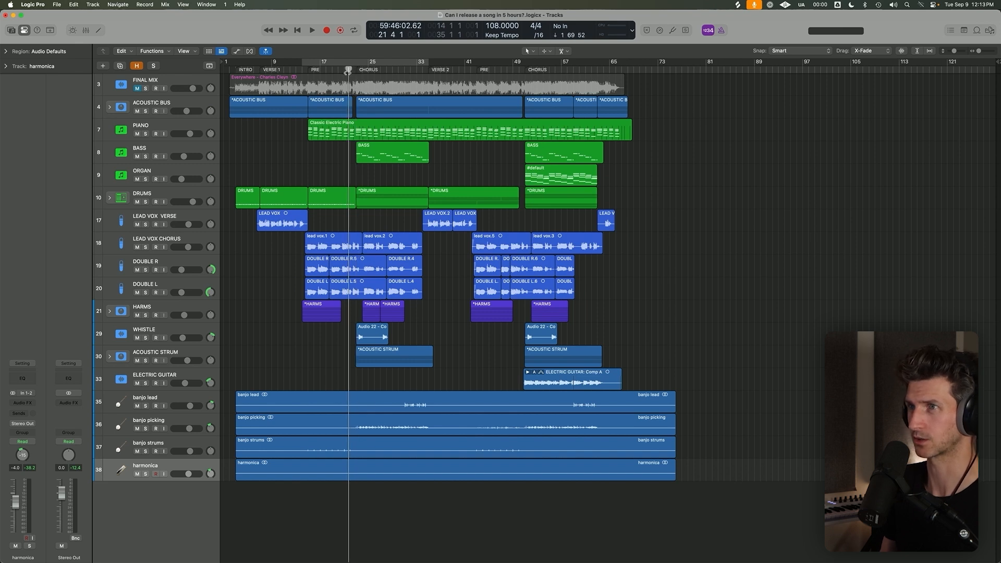
{"action": "key", "text": "space"}
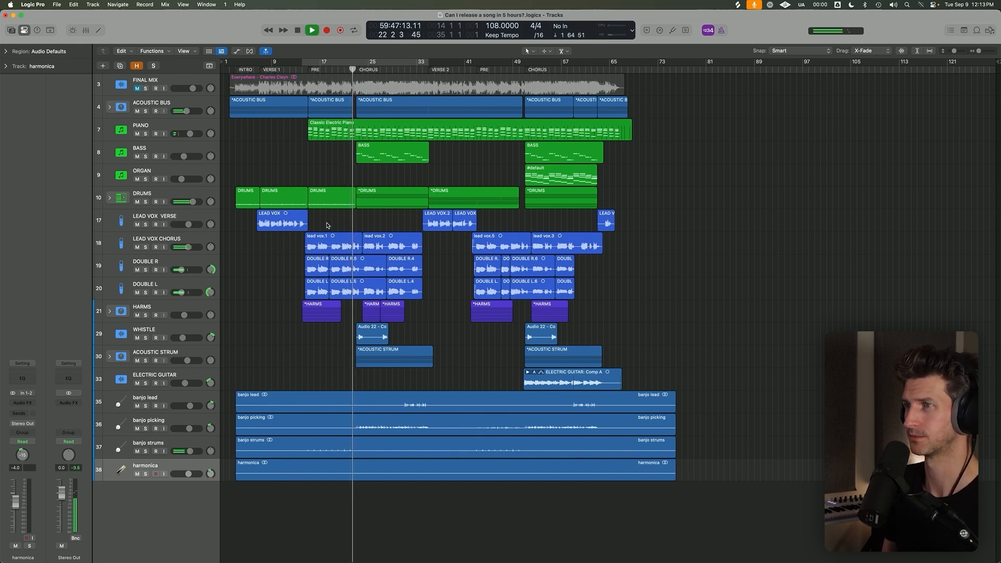
{"action": "left_click_drag", "start_coordinate": [189, 428], "coordinate": [189, 428]}
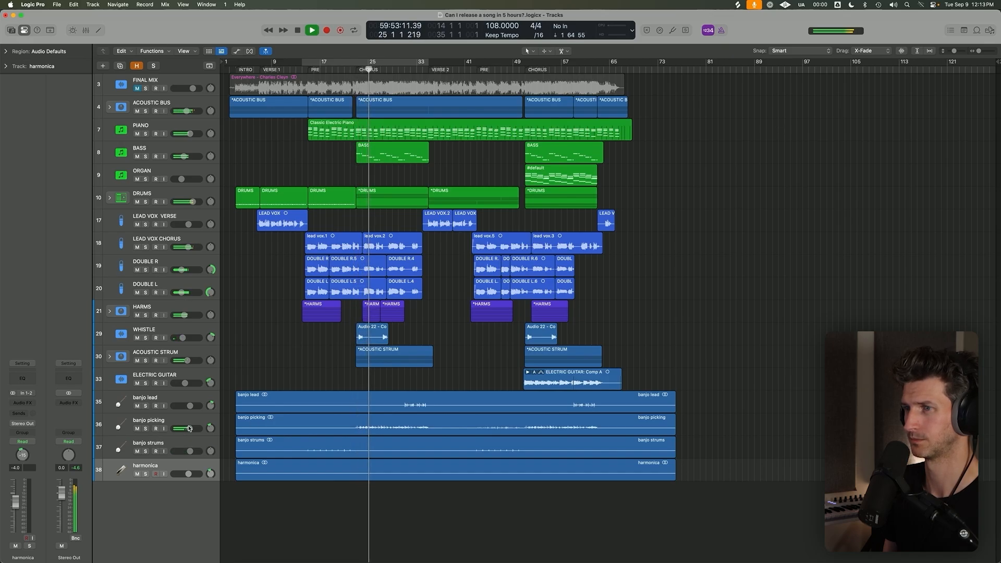
{"action": "key", "text": "space"}
Play the full arrangement from bar 30 to bar 35, and select the three banjo regions and the harmonica region.
{"action": "left_click", "coordinate": [398, 69]}
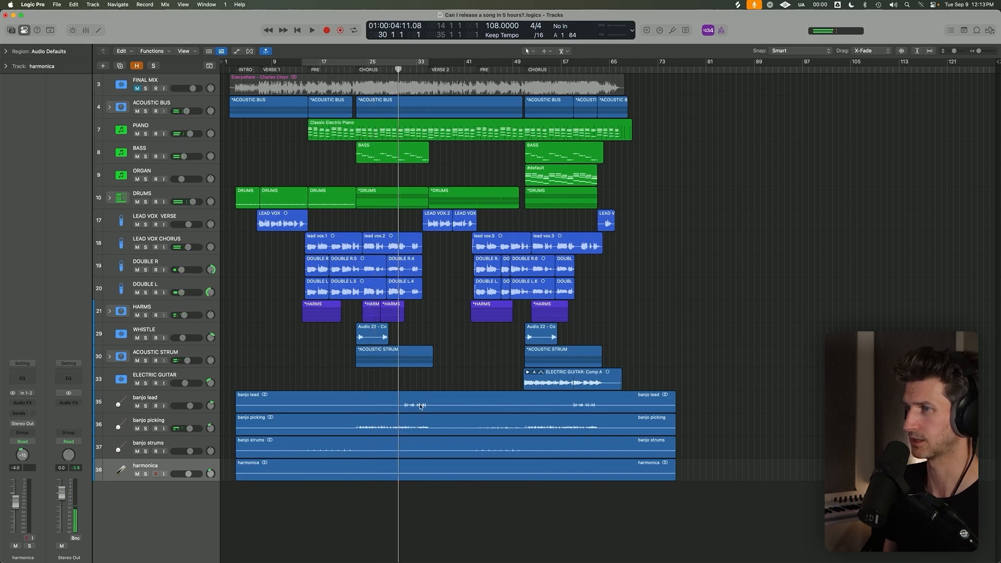
{"action": "left_click", "coordinate": [419, 406]}
{"action": "key", "text": "space"}
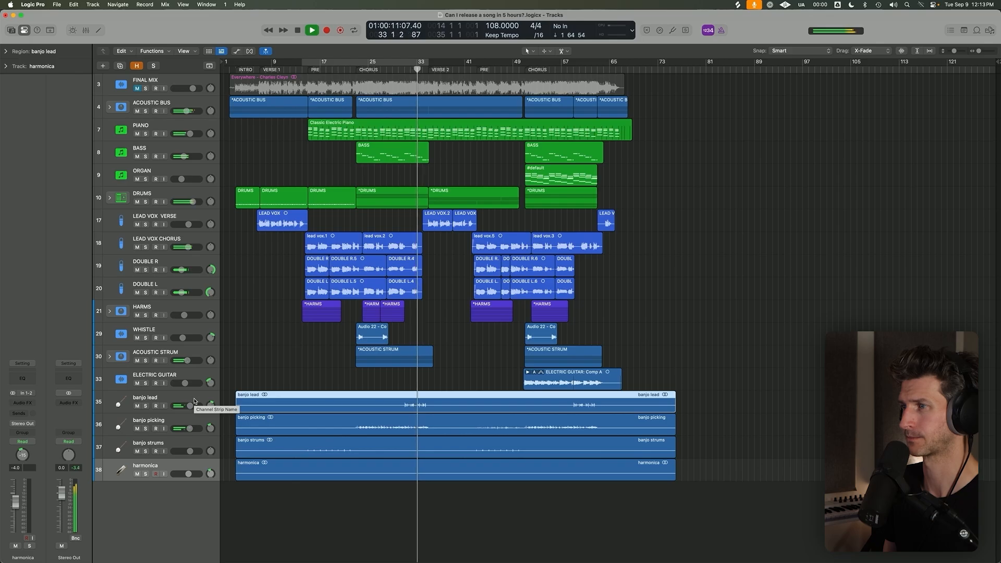
{"action": "left_click", "coordinate": [416, 376]}
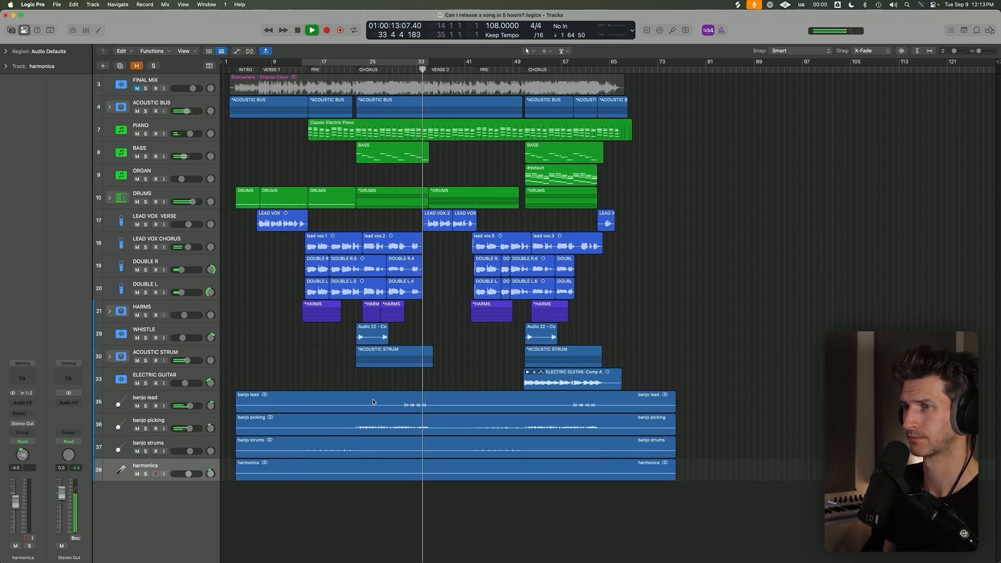
{"action": "key", "text": "space"}
{"action": "left_click_drag", "start_coordinate": [391, 510], "coordinate": [366, 385]}
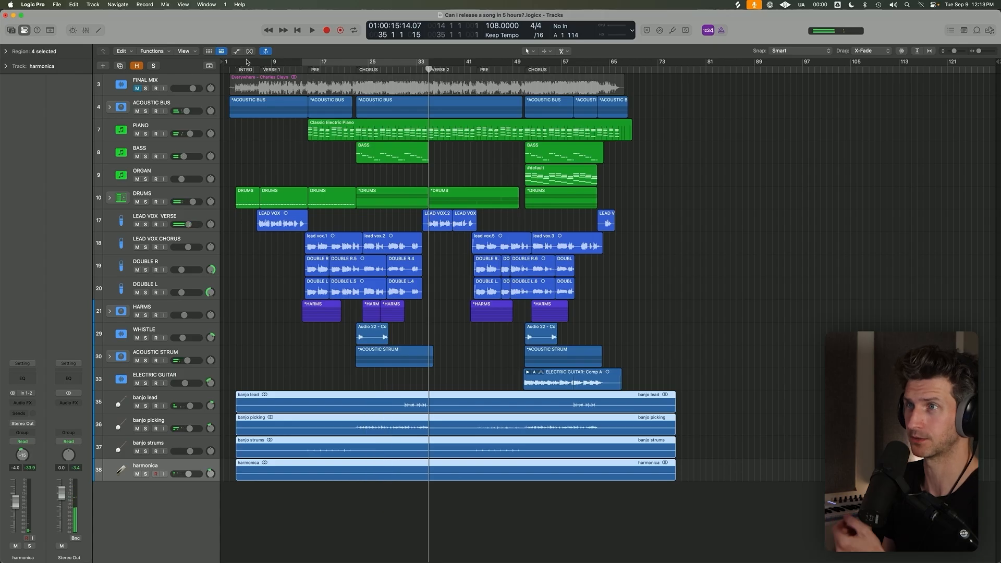
Solo the FINAL MIX track, place the playhead at bar 14, and turn the solo off again.
{"action": "left_click", "coordinate": [229, 66]}
{"action": "left_click", "coordinate": [172, 82]}
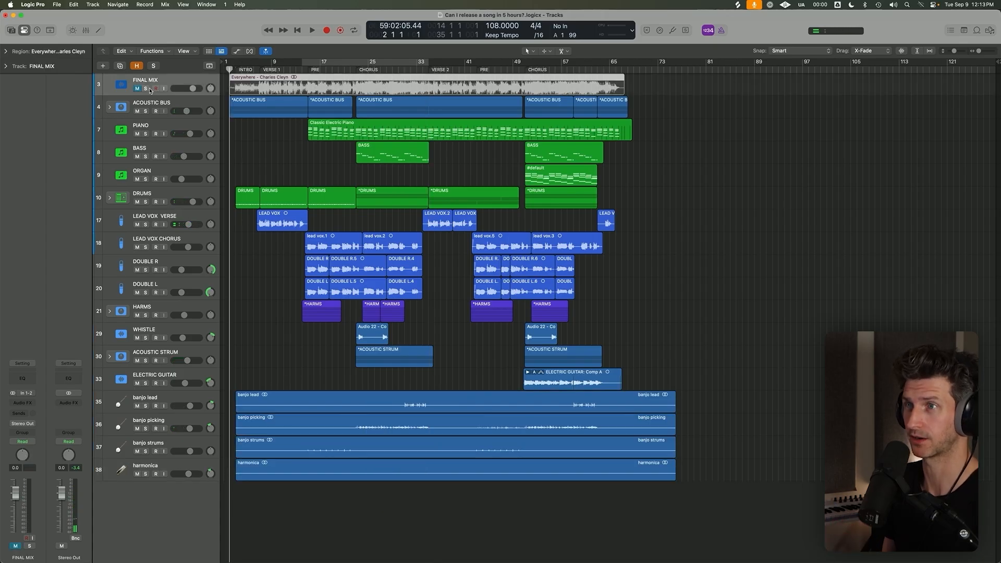
{"action": "left_click", "coordinate": [146, 89]}
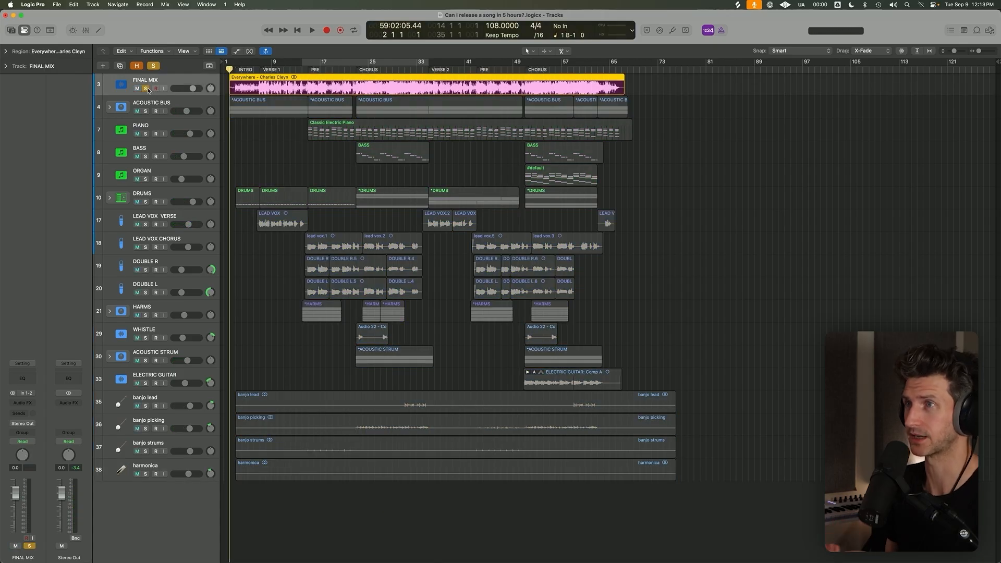
{"action": "left_click", "coordinate": [308, 66]}
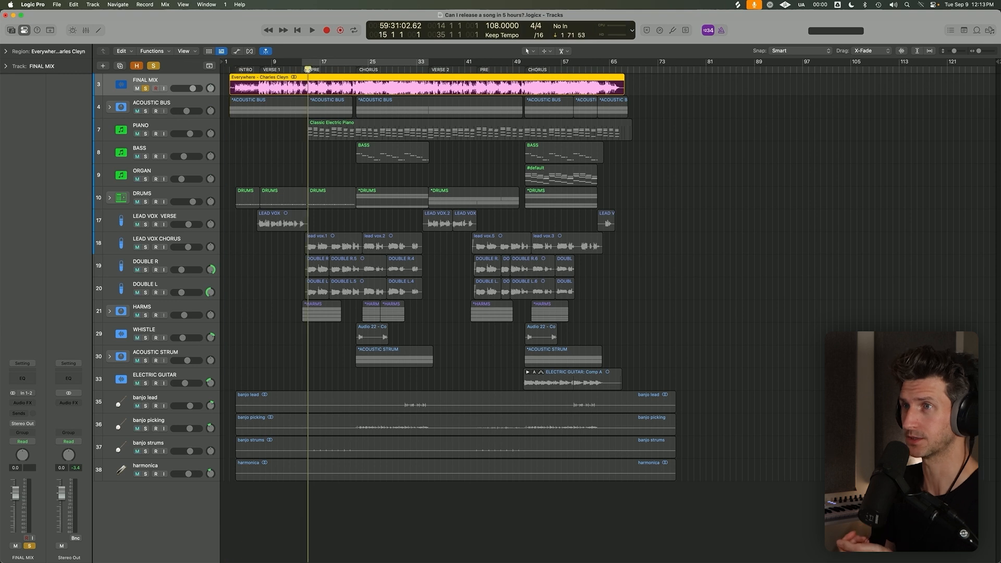
{"action": "left_click", "coordinate": [145, 89]}
{"action": "left_click", "coordinate": [138, 88]}
{"action": "left_click", "coordinate": [195, 107]}
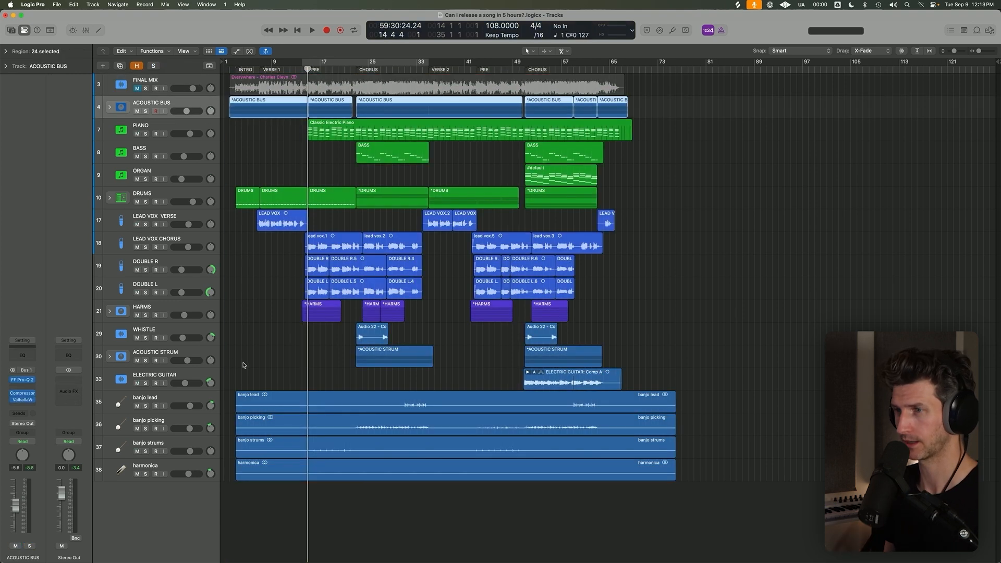
Insert the Ozone 11 mastering plug-in on the Stereo Out channel and close its window.
{"action": "left_click", "coordinate": [192, 473], "text": "shift"}
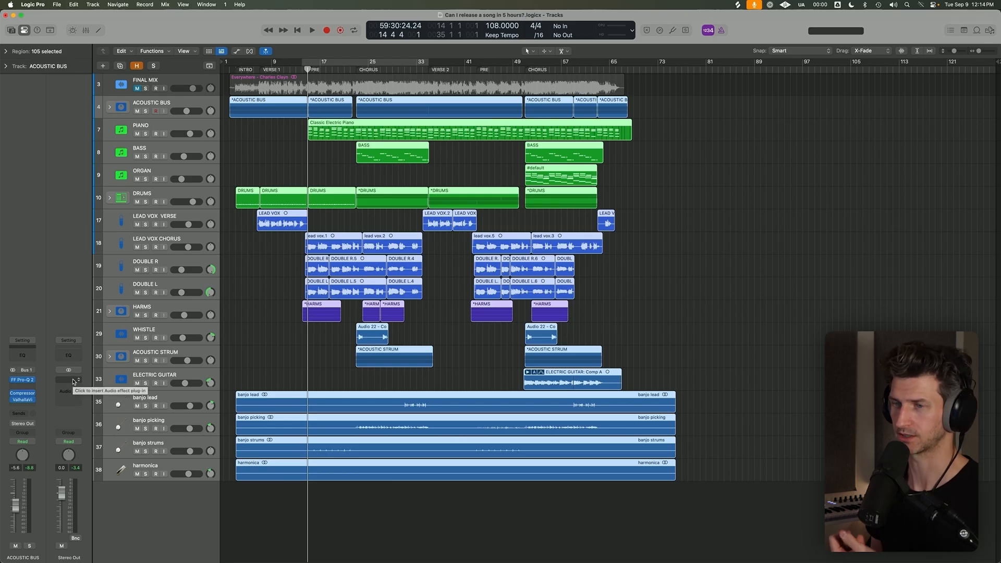
{"action": "left_click", "coordinate": [73, 382]}
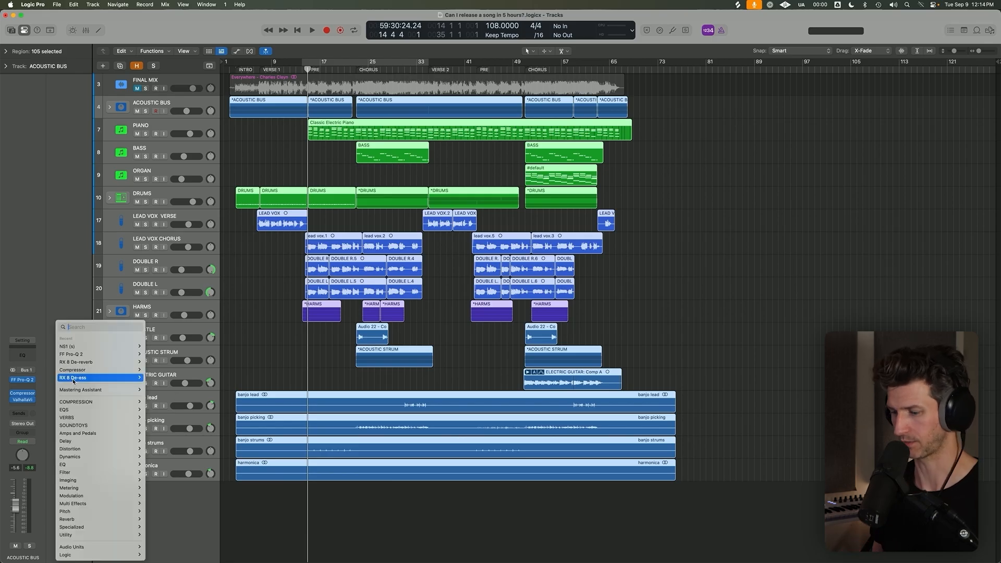
{"action": "type", "text": "ozone"}
{"action": "mouse_move", "coordinate": [84, 396]}
{"action": "left_click", "coordinate": [158, 396]}
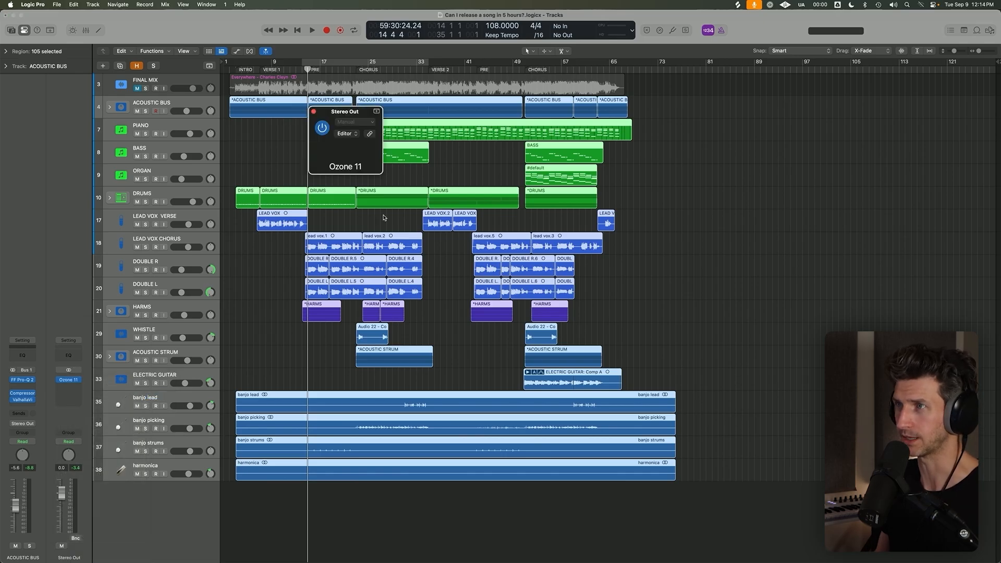
{"action": "left_click", "coordinate": [314, 112]}
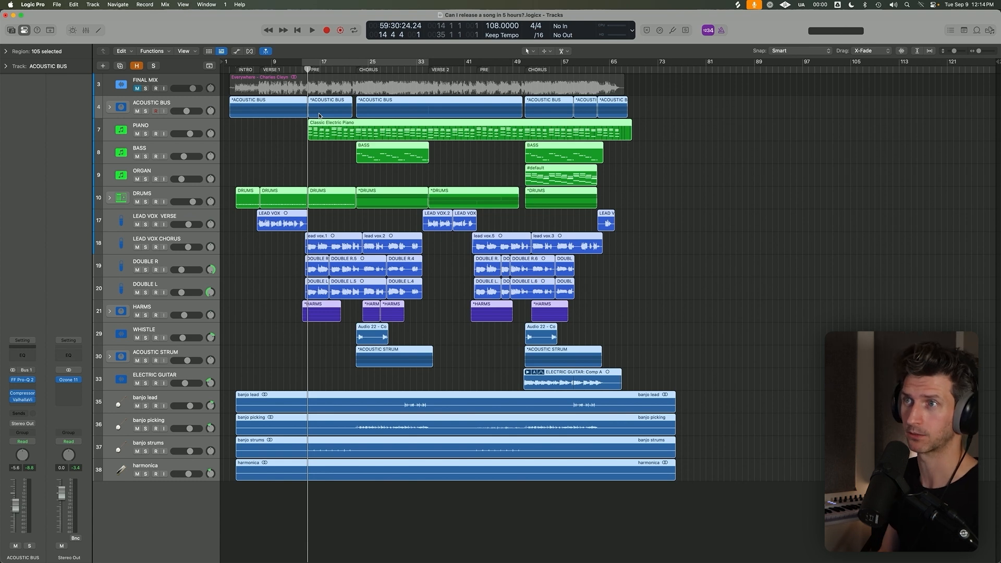
Toggle solo on and off on the ACOUSTIC BUS track and on the FINAL MIX track.
{"action": "left_click", "coordinate": [191, 105]}
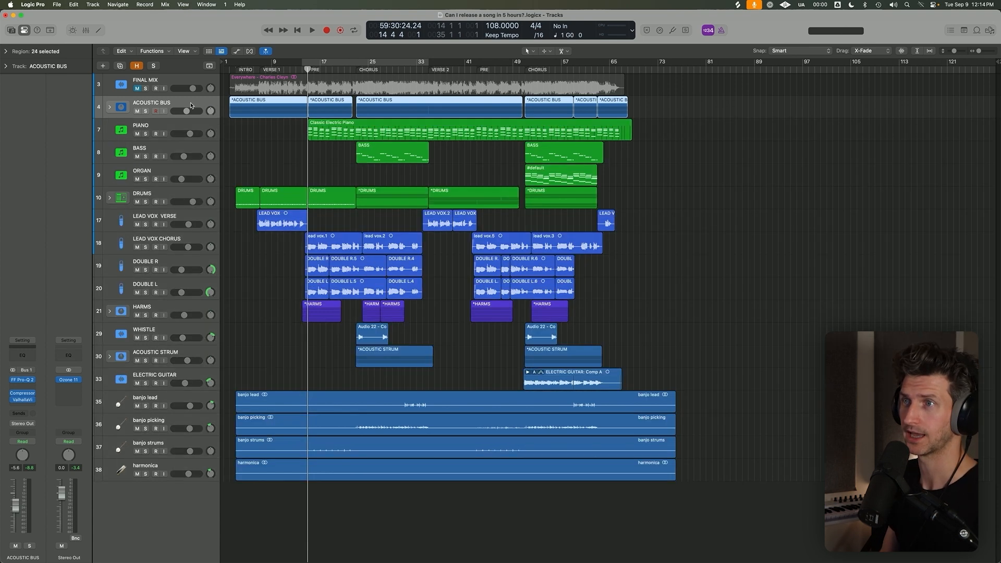
{"action": "left_click", "coordinate": [145, 112]}
{"action": "left_click", "coordinate": [146, 112]}
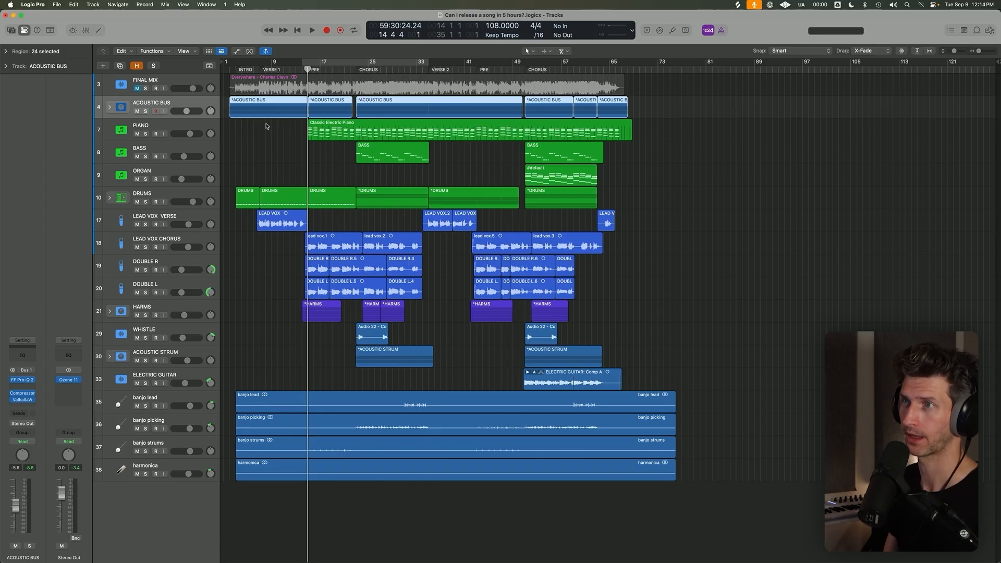
{"action": "left_click", "coordinate": [195, 79]}
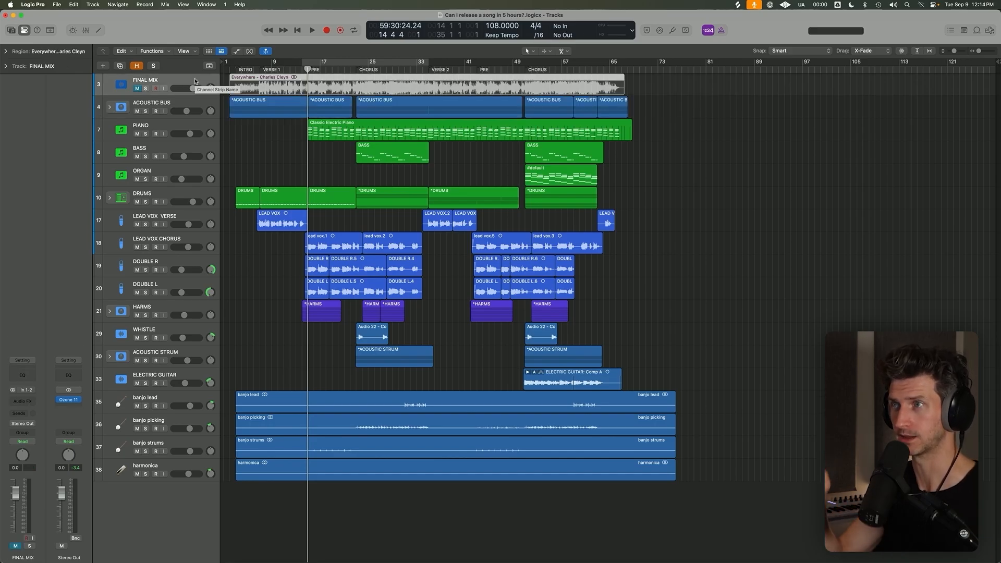
{"action": "key", "text": "s"}
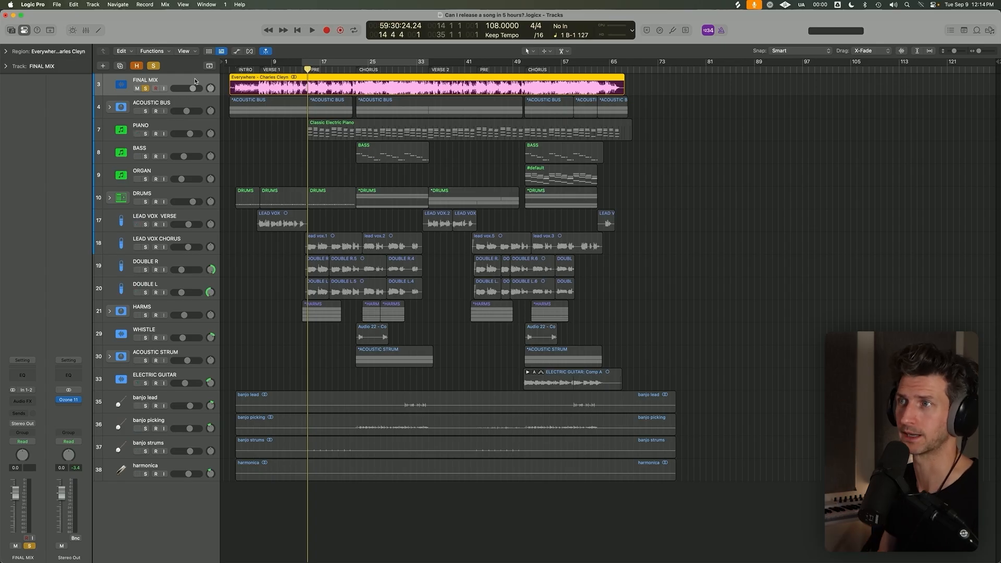
{"action": "left_click", "coordinate": [147, 88]}
{"action": "left_click", "coordinate": [147, 89]}
{"action": "left_click", "coordinate": [147, 89]}
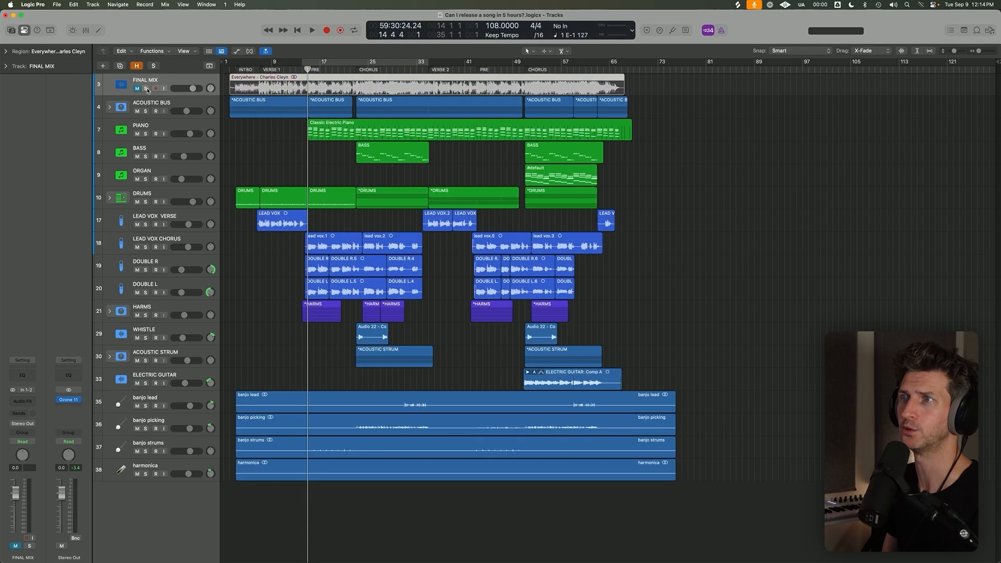
Reduce the track height so all tracks fit in the arrangement with space left below.
{"action": "key", "text": "super+Down"}
{"action": "key", "text": "super+Down"}
{"action": "key", "text": "super+Down"}
{"action": "left_click", "coordinate": [149, 89]}
{"action": "left_click", "coordinate": [149, 90]}
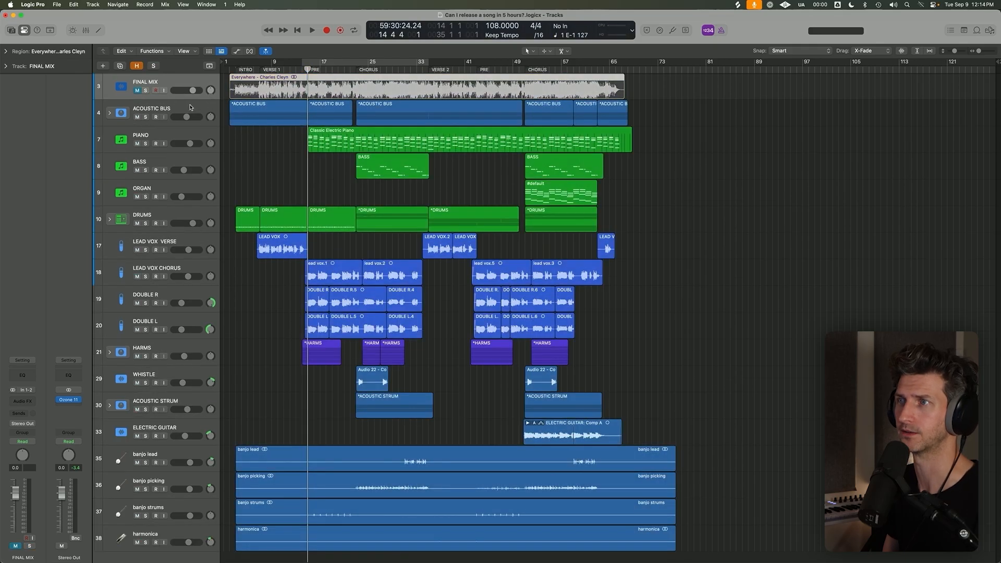
{"action": "key", "text": "super+Up"}
{"action": "left_click", "coordinate": [248, 150]}
{"action": "key", "text": "super+Up"}
{"action": "key", "text": "super+Up"}
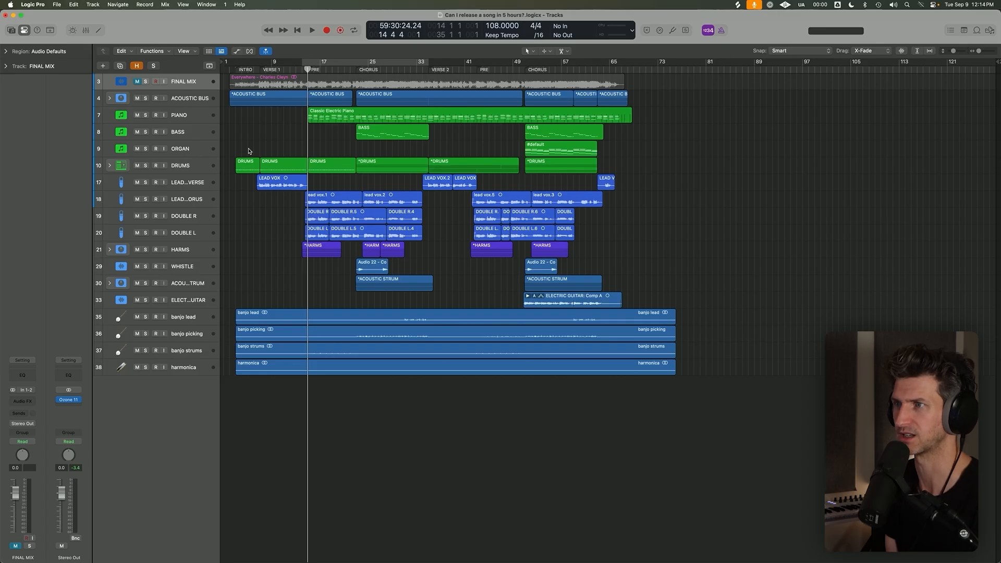
{"action": "key", "text": "super+Down"}
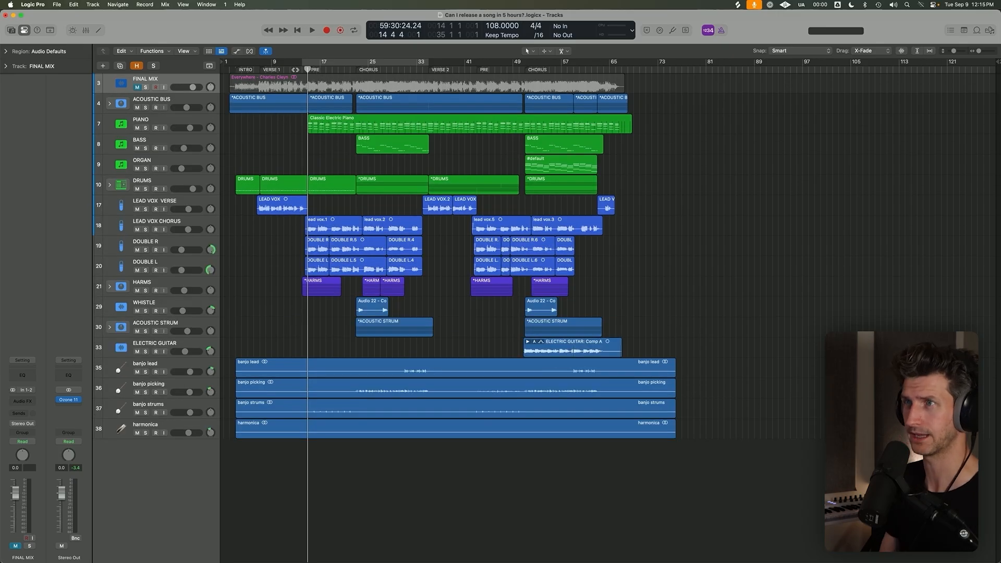
{"action": "key", "text": "e"}
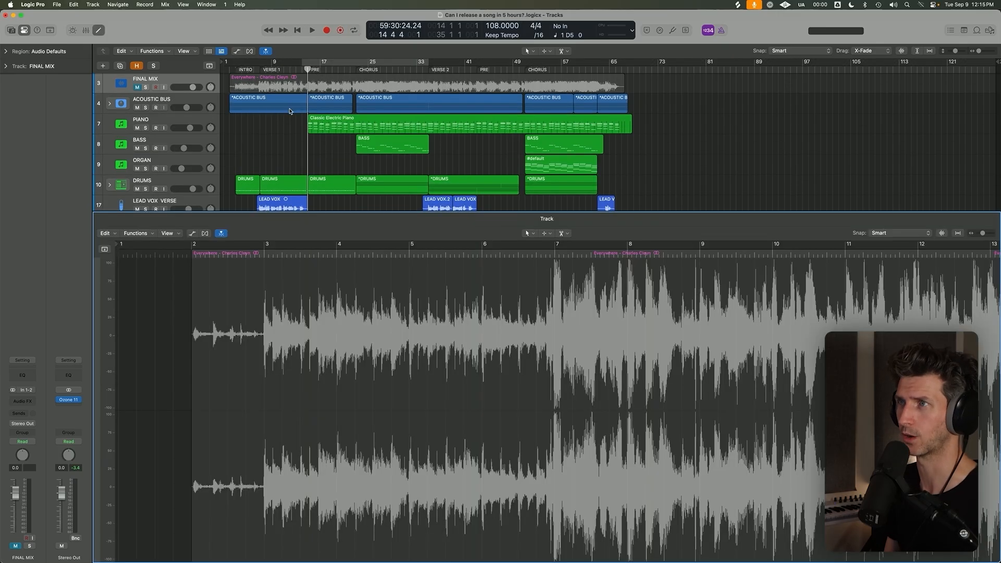
{"action": "key", "text": "x"}
{"action": "key", "text": "x"}
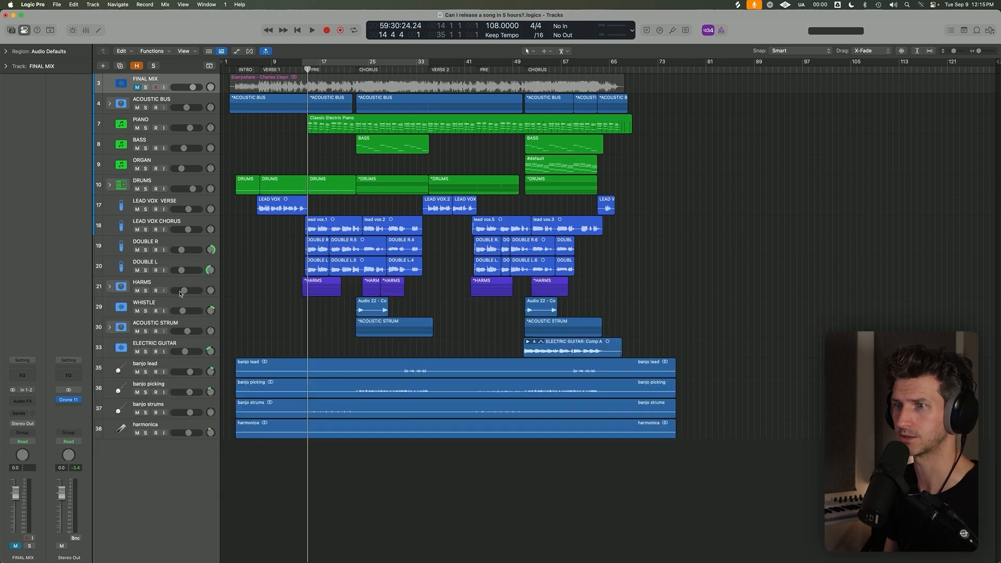
Run the Mastering Assistant in Ozone 11 on the Stereo Out while playing the first chorus, with a cycle range from bar 22 to bar 39.
{"action": "left_click", "coordinate": [68, 400]}
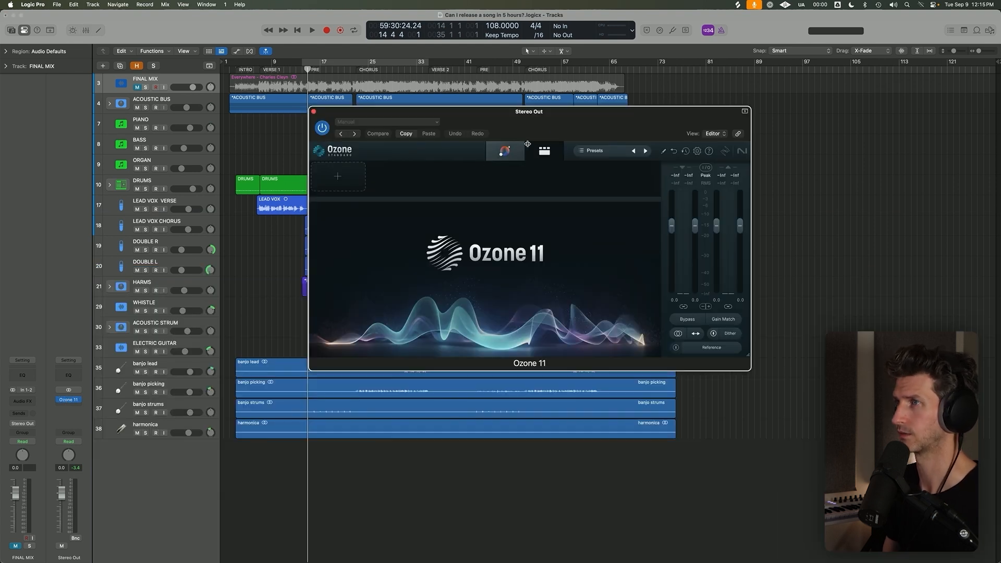
{"action": "left_click_drag", "start_coordinate": [546, 132], "coordinate": [689, 132]}
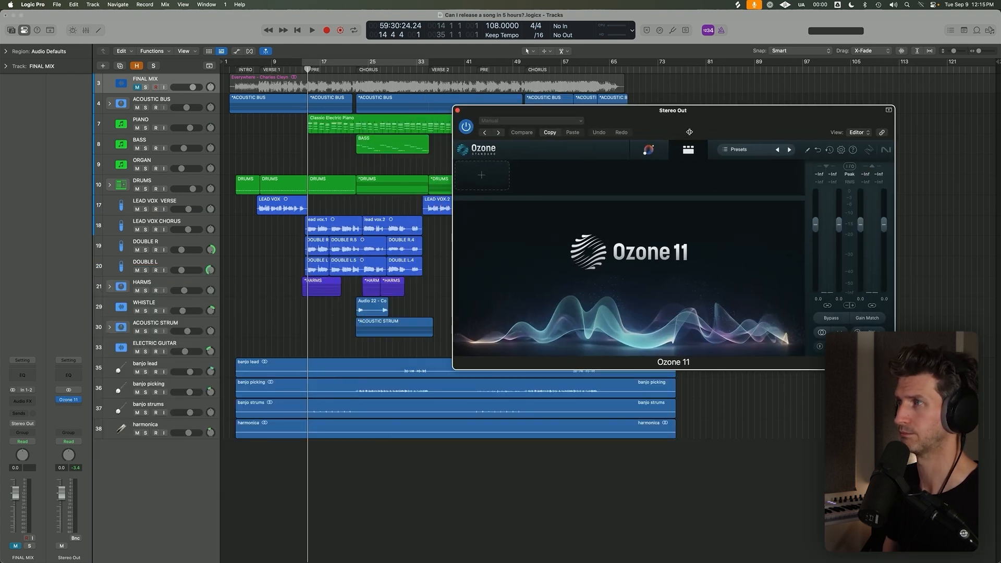
{"action": "left_click", "coordinate": [649, 150]}
{"action": "left_click_drag", "start_coordinate": [349, 62], "coordinate": [451, 62]}
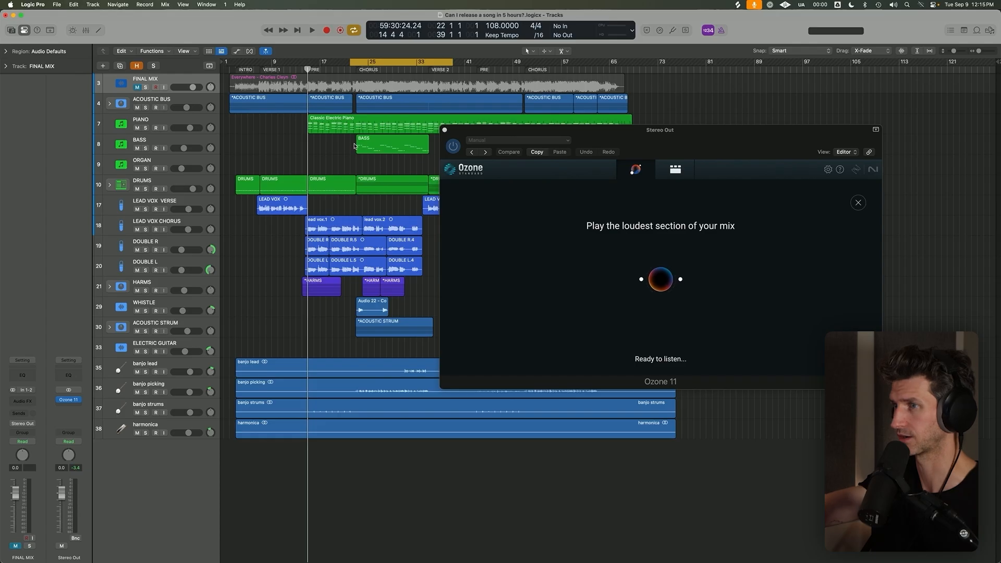
{"action": "key", "text": "space"}
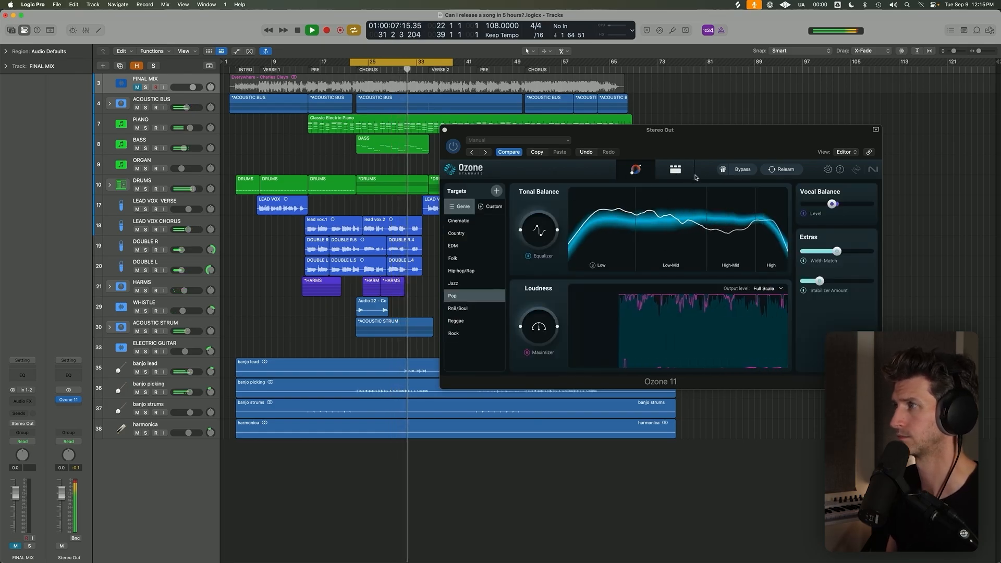
{"action": "key", "text": "space"}
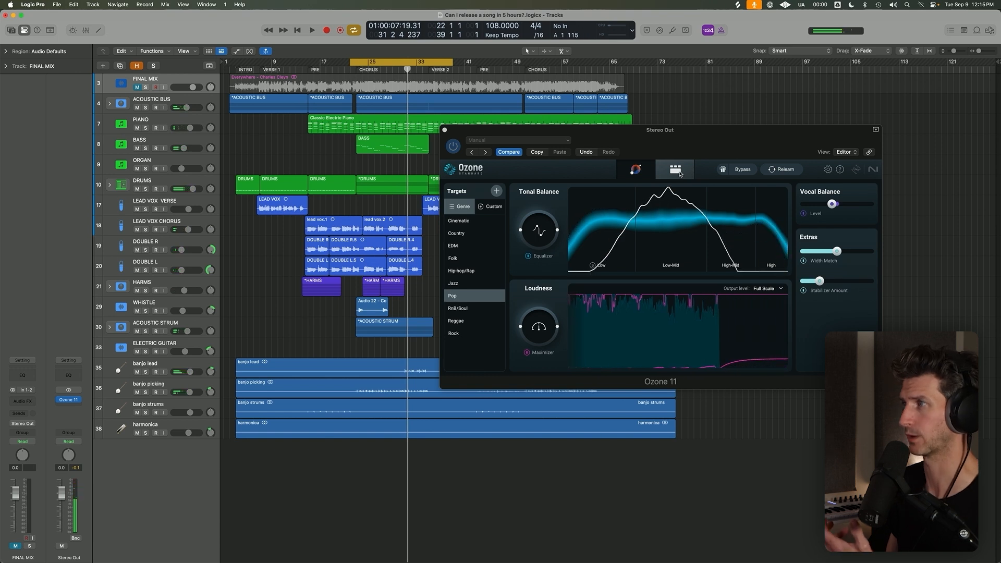
Review the assistant's module chain in Ozone 11, checking the Equalizer bands, Imager, Stabilizer, Dynamic EQ and Maximizer.
{"action": "left_click", "coordinate": [680, 174]}
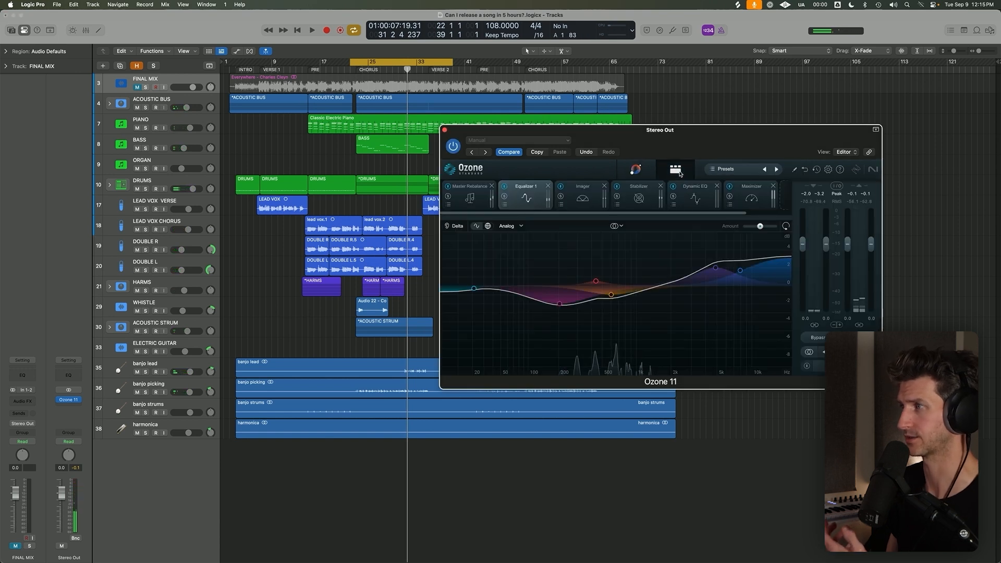
{"action": "left_click", "coordinate": [716, 269]}
{"action": "left_click_drag", "start_coordinate": [717, 269], "coordinate": [717, 270]}
{"action": "left_click", "coordinate": [740, 271]}
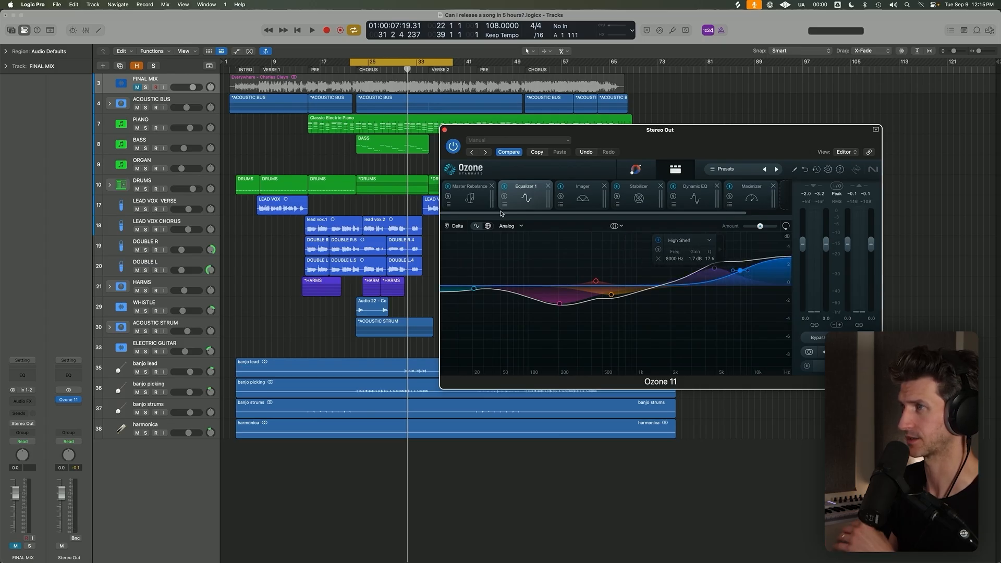
{"action": "left_click", "coordinate": [580, 198]}
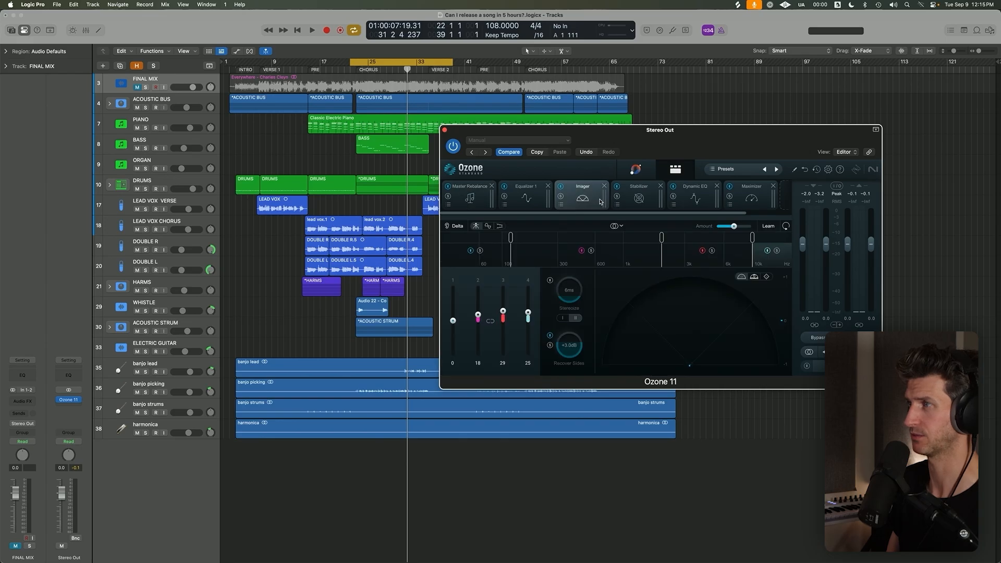
{"action": "left_click", "coordinate": [642, 200]}
{"action": "left_click", "coordinate": [691, 201]}
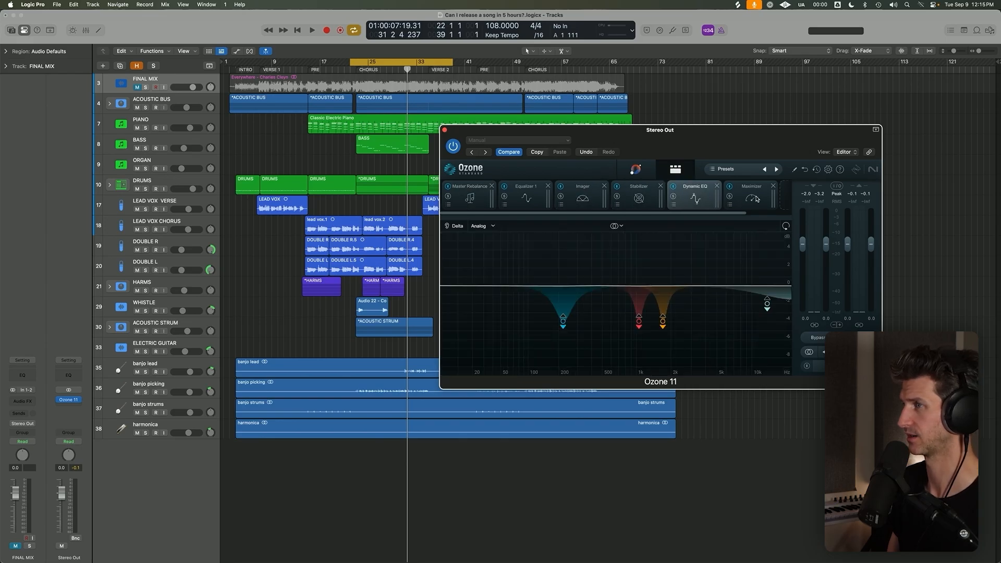
{"action": "left_click", "coordinate": [756, 198]}
{"action": "left_click", "coordinate": [669, 204]}
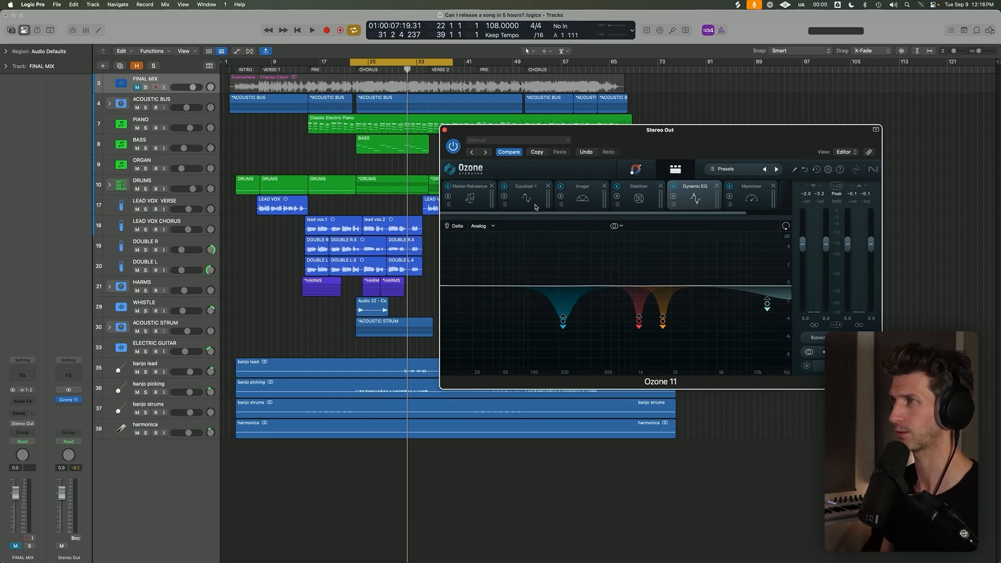
Lower the two high-frequency boosts in Ozone's Equalizer 1, bringing the high shelf to about 8314 Hz and 0.6 dB, and close the plug-in.
{"action": "left_click", "coordinate": [526, 198]}
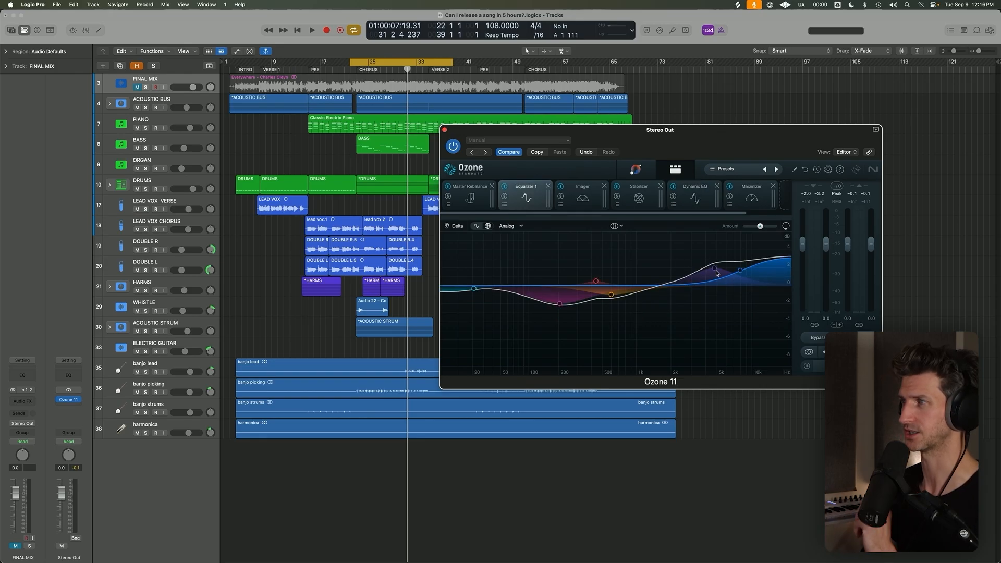
{"action": "left_click_drag", "start_coordinate": [715, 269], "coordinate": [742, 280]}
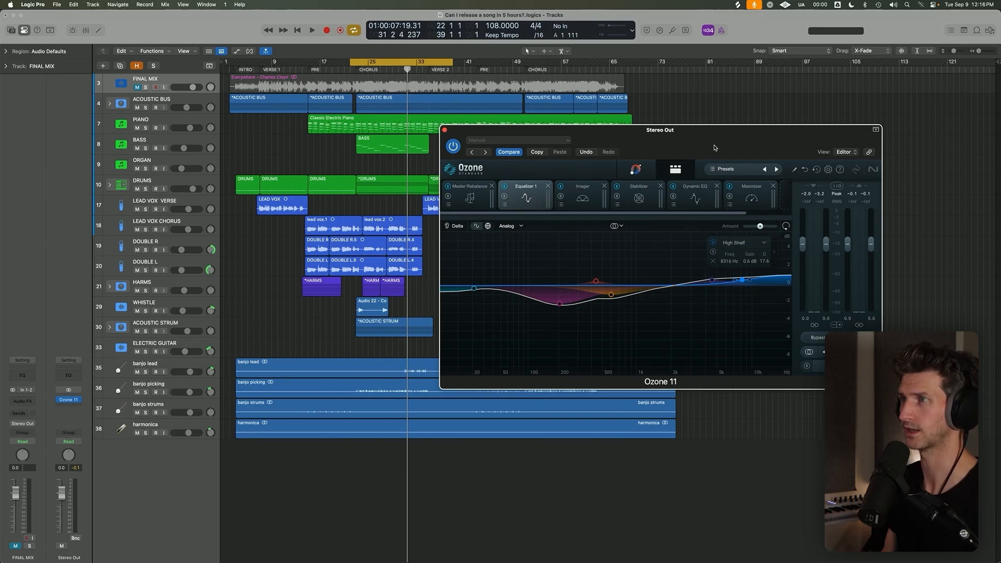
{"action": "left_click", "coordinate": [444, 130]}
Set the cycle range over the whole song from bar 2 to bar 78 and set up a bounce of it.
{"action": "left_click", "coordinate": [238, 60]}
{"action": "left_click_drag", "start_coordinate": [229, 61], "coordinate": [688, 61]}
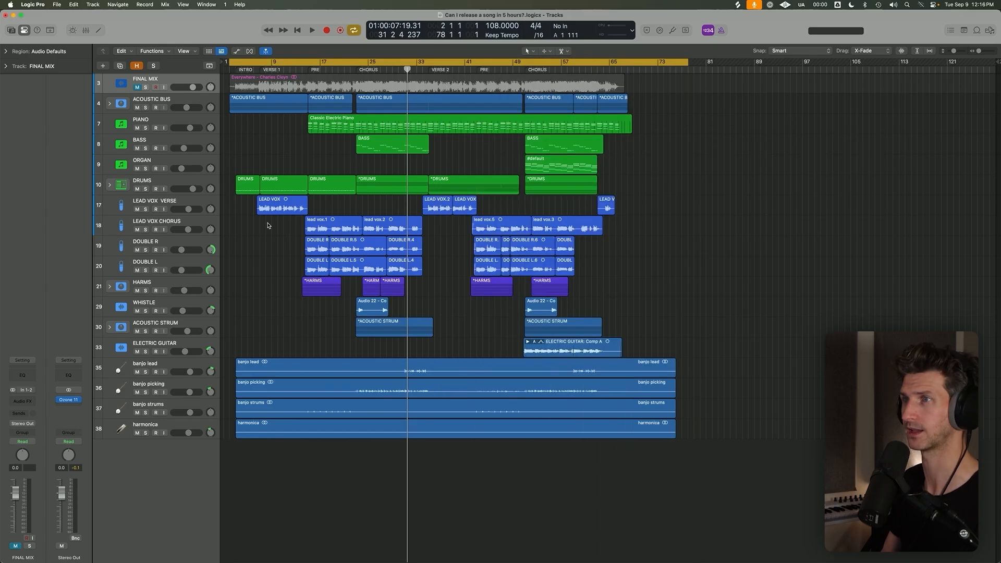
{"action": "key", "text": "super+b"}
{"action": "left_click", "coordinate": [611, 264]}
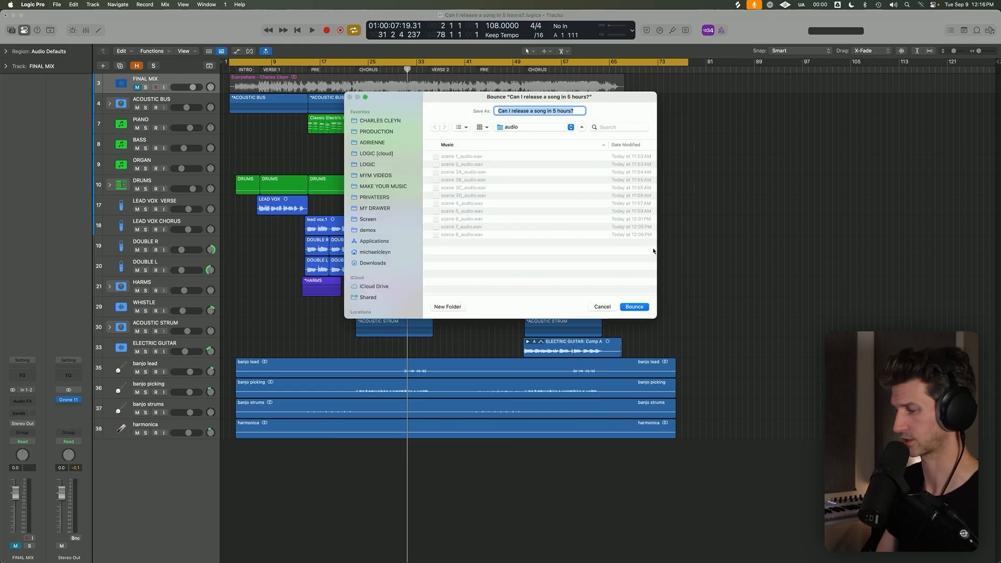
Name the bounce "5 hours song (kind of)", choose the Downloads folder, and start bouncing.
{"action": "type", "text": "E"}
{"action": "key", "text": "BackSpace"}
{"action": "key", "text": "super+z"}
{"action": "key", "text": "Left"}
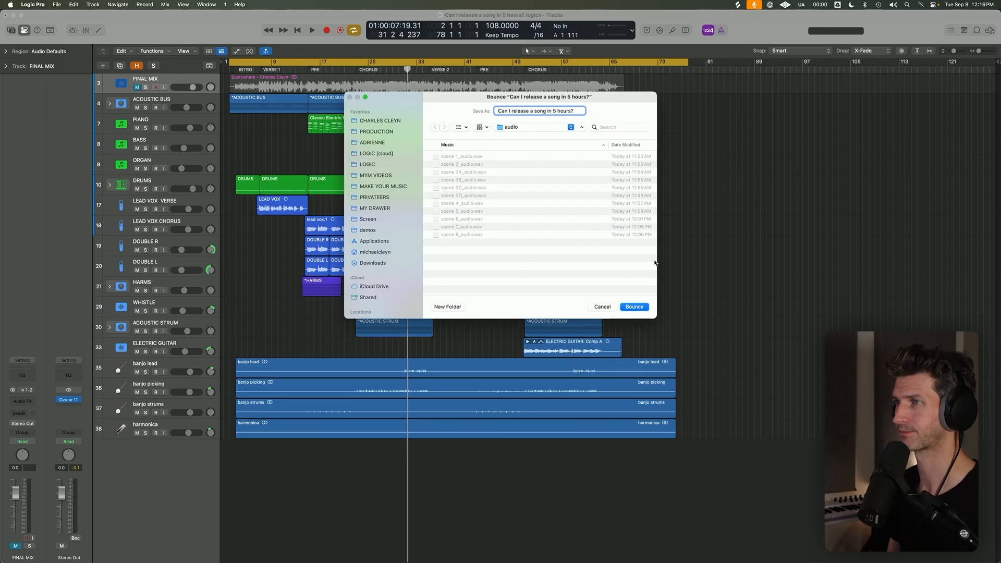
{"action": "left_click", "coordinate": [382, 263]}
{"action": "type", "text": "5 hours song"}
{"action": "key", "text": "shift+super+Right"}
{"action": "key", "text": "BackSpace"}
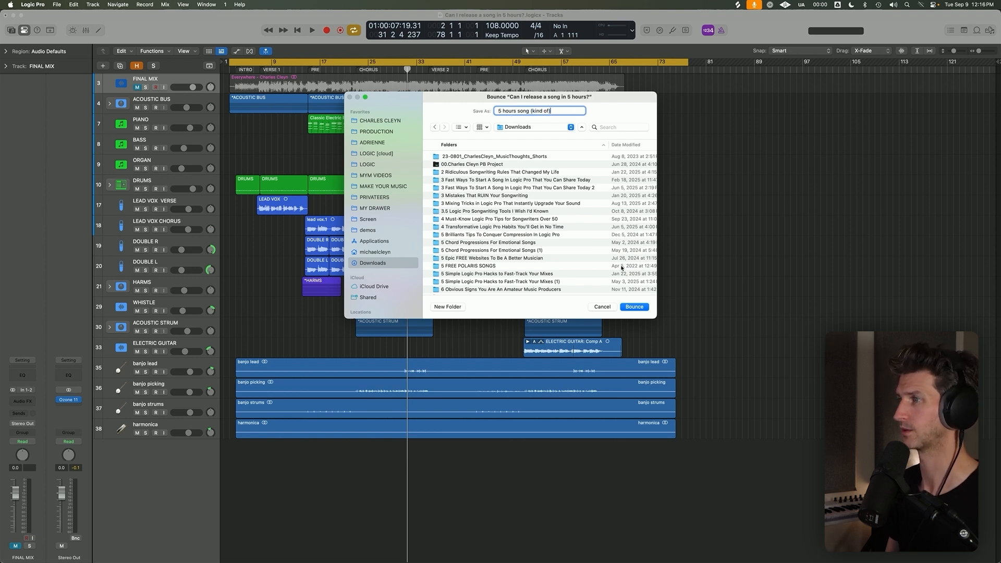
{"action": "left_click", "coordinate": [634, 307]}
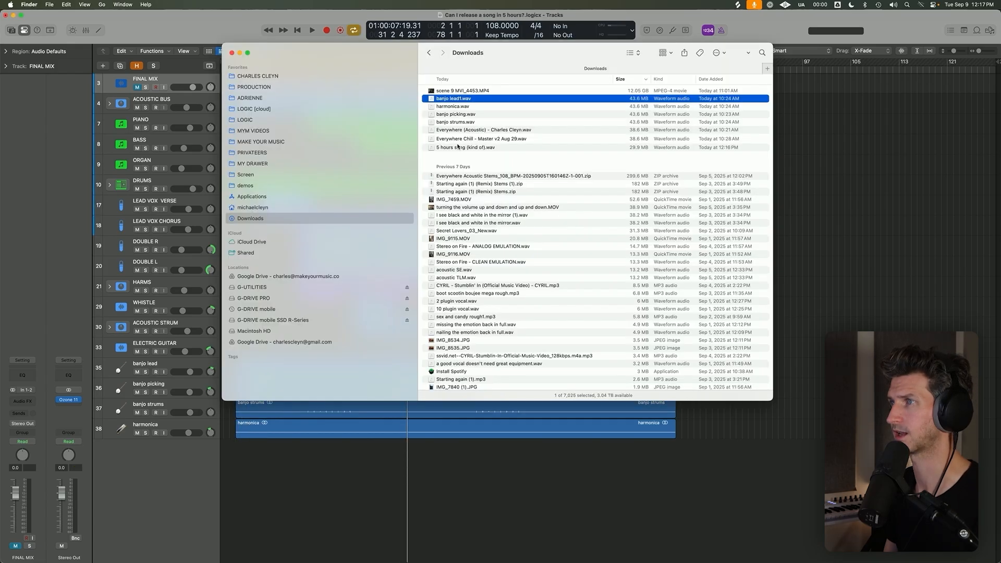
Import "5 hours song (kind of).wav" from the Downloads folder onto a new track directly below FINAL MIX.
{"action": "left_click", "coordinate": [458, 147]}
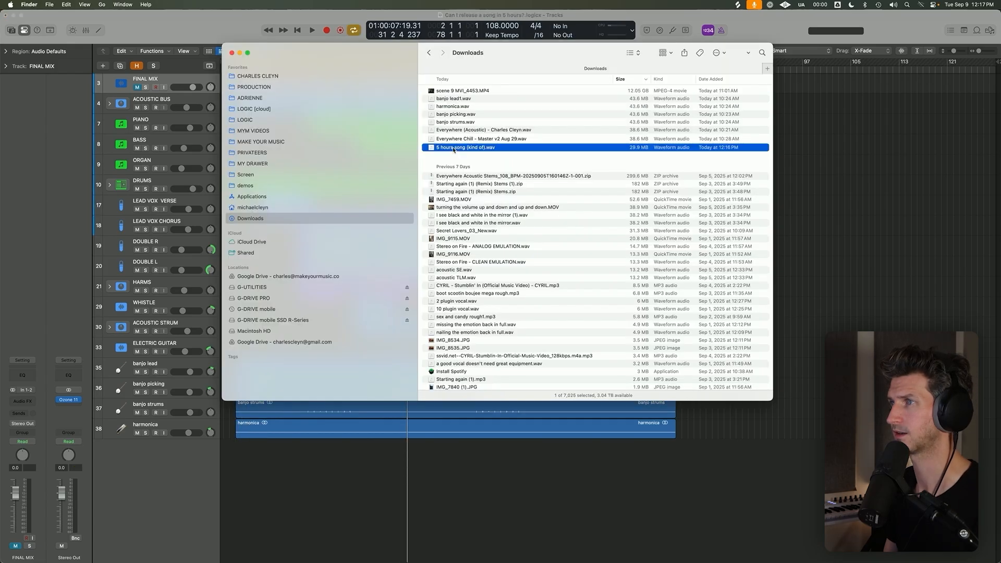
{"action": "left_click_drag", "start_coordinate": [457, 147], "coordinate": [239, 454]}
{"action": "left_click_drag", "start_coordinate": [222, 123], "coordinate": [192, 98]}
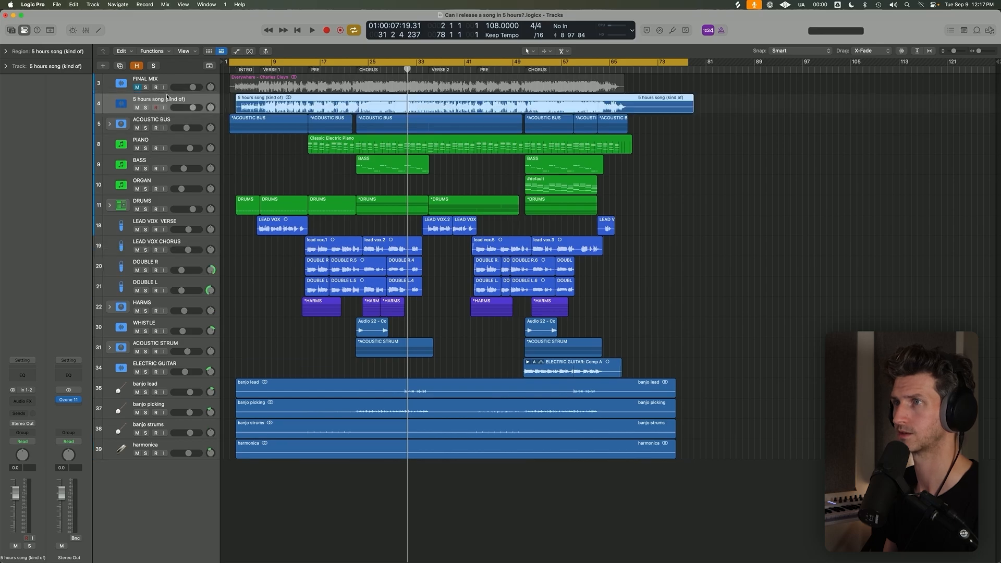
Align the imported song region so it starts at bar 2, level with the start of the acoustic bus region.
{"action": "left_click", "coordinate": [277, 178]}
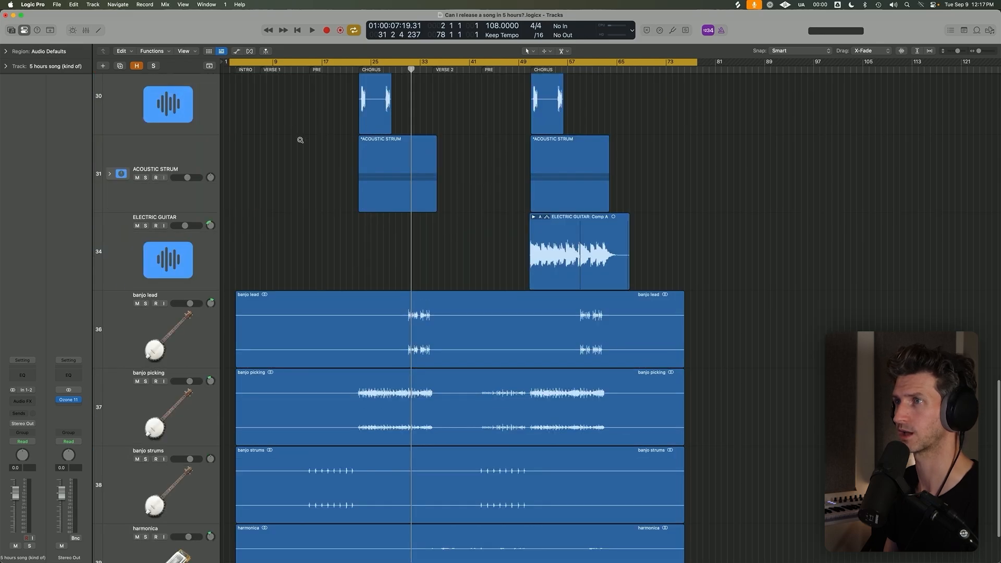
{"action": "left_click", "coordinate": [300, 139], "text": "ctrl+alt"}
{"action": "left_click", "coordinate": [266, 69]}
{"action": "scroll", "coordinate": [262, 89], "scroll_direction": "up", "scroll_amount": 5}
{"action": "scroll", "coordinate": [271, 115], "scroll_direction": "left", "scroll_amount": 3}
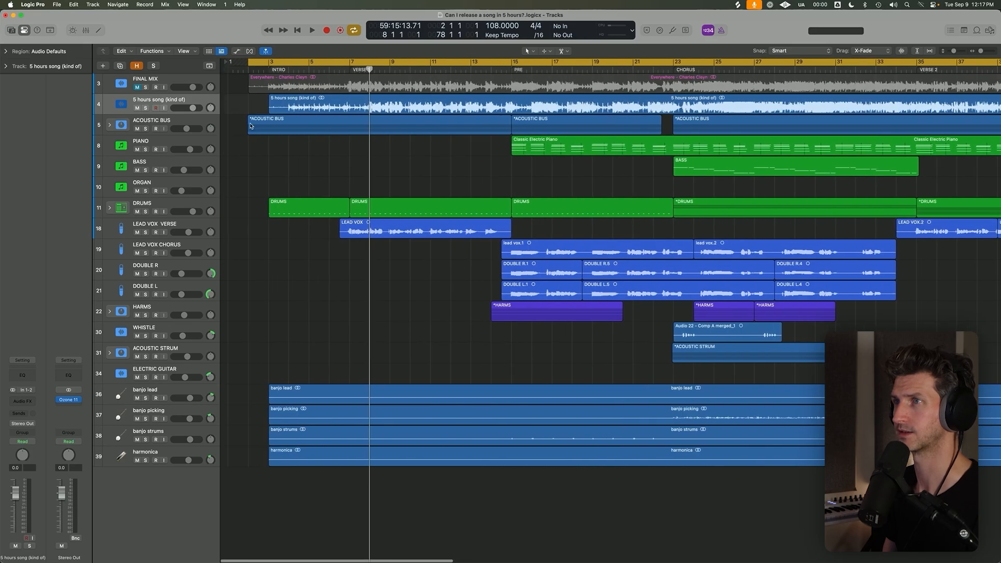
{"action": "key", "text": "Return"}
{"action": "left_click", "coordinate": [283, 109]}
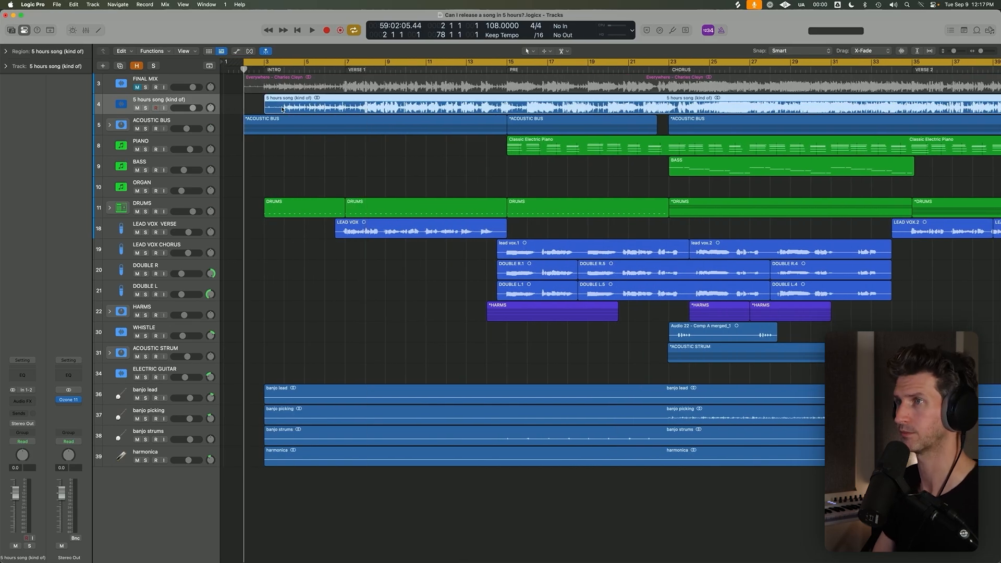
{"action": "scroll", "coordinate": [282, 109], "scroll_direction": "down", "scroll_amount": 5}
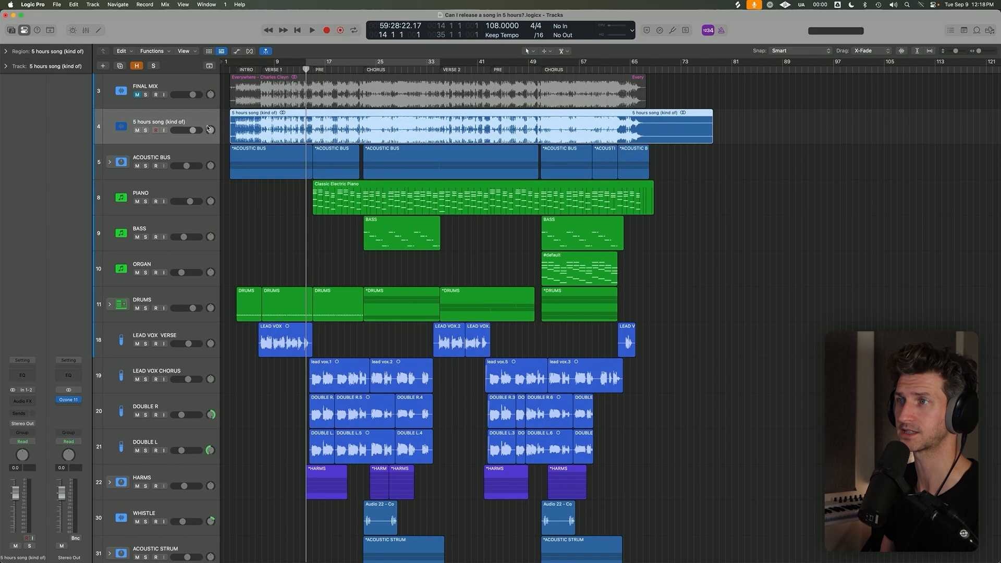
Set the cycle range from bar 14 to bar 33 for comparing the pre-chorus and chorus.
{"action": "left_click_drag", "start_coordinate": [314, 64], "coordinate": [428, 64]}
{"action": "key", "text": "c"}
{"action": "left_click", "coordinate": [363, 89]}
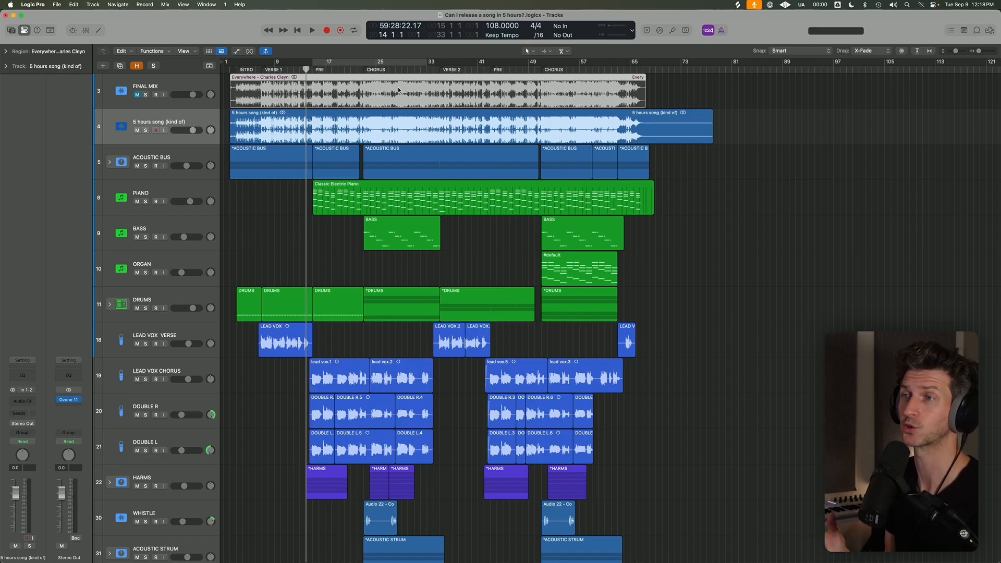
{"action": "left_click", "coordinate": [145, 130]}
{"action": "left_click", "coordinate": [145, 130]}
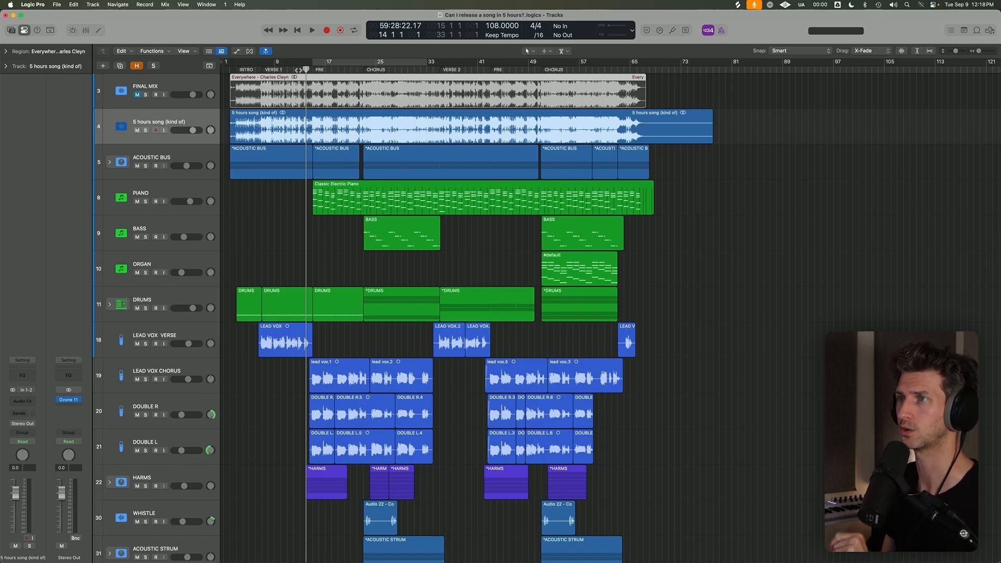
{"action": "left_click_drag", "start_coordinate": [307, 62], "coordinate": [427, 62]}
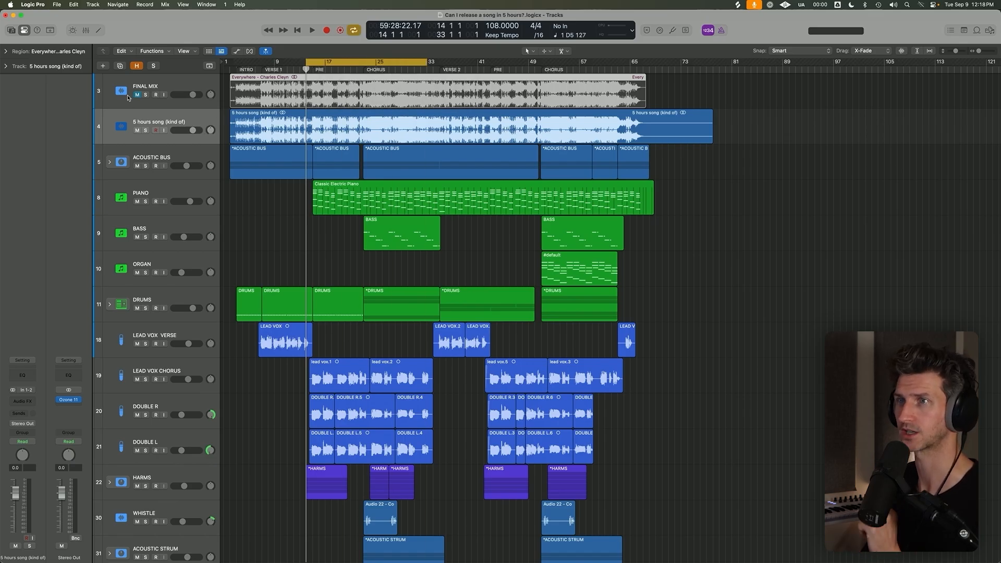
Solo the imported song's track and rename it PRODUCTION MIX.
{"action": "left_click", "coordinate": [146, 95]}
{"action": "left_click", "coordinate": [146, 95]}
{"action": "left_click", "coordinate": [146, 130]}
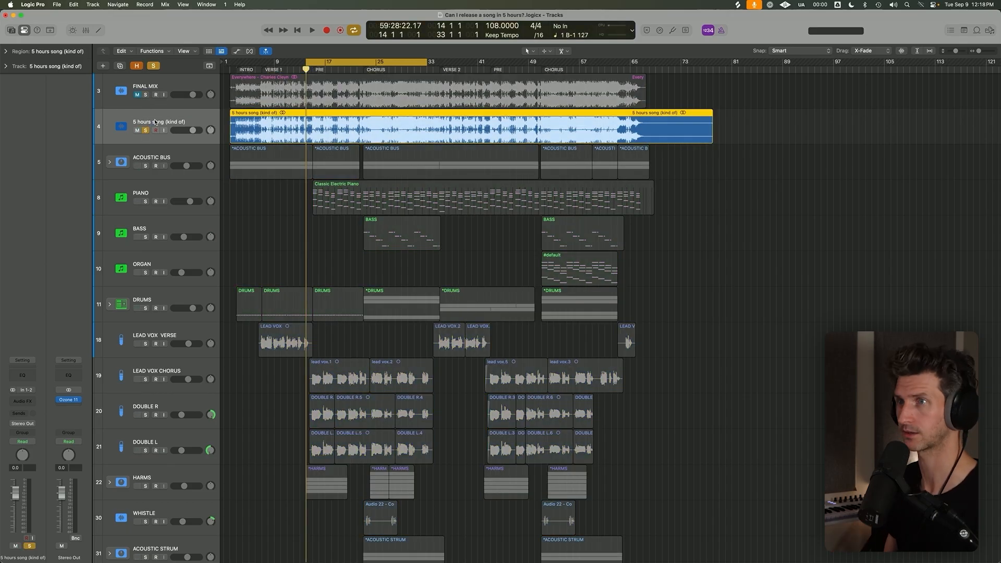
{"action": "type", "text": "PRODUCTION MIX"}
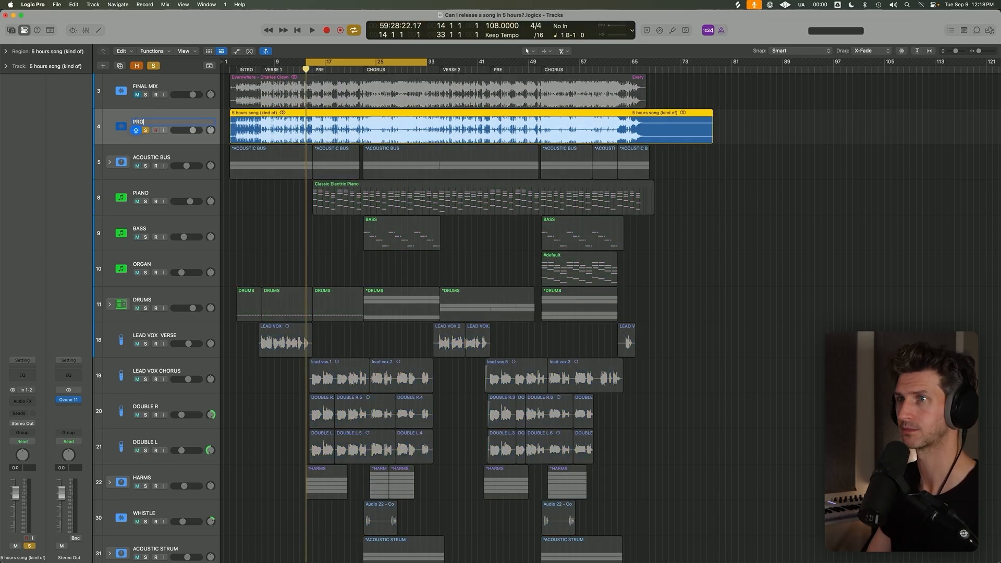
{"action": "key", "text": "Return"}
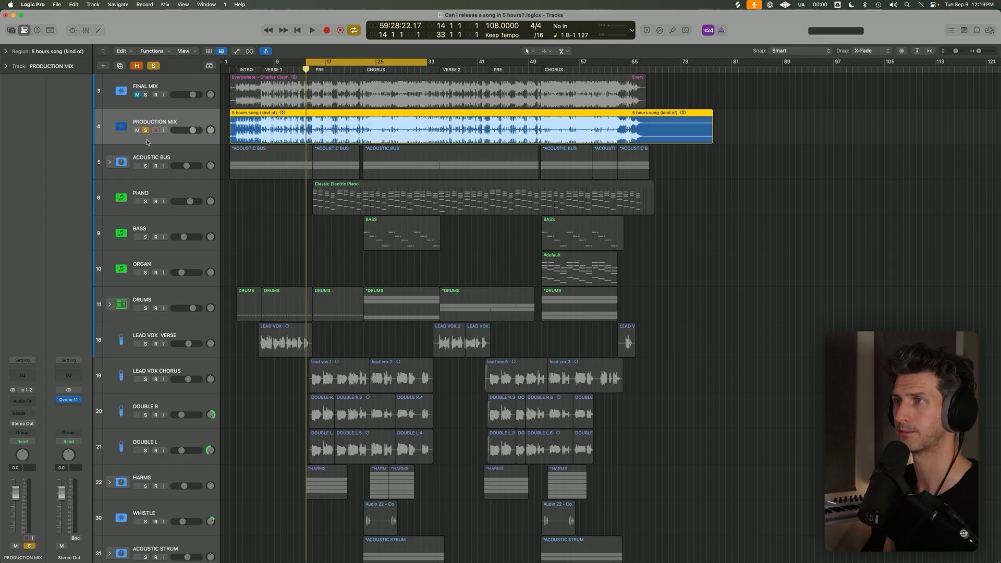
Turn off the cycle and listen to the soloed PRODUCTION MIX track from bar 14.
{"action": "key", "text": "space"}
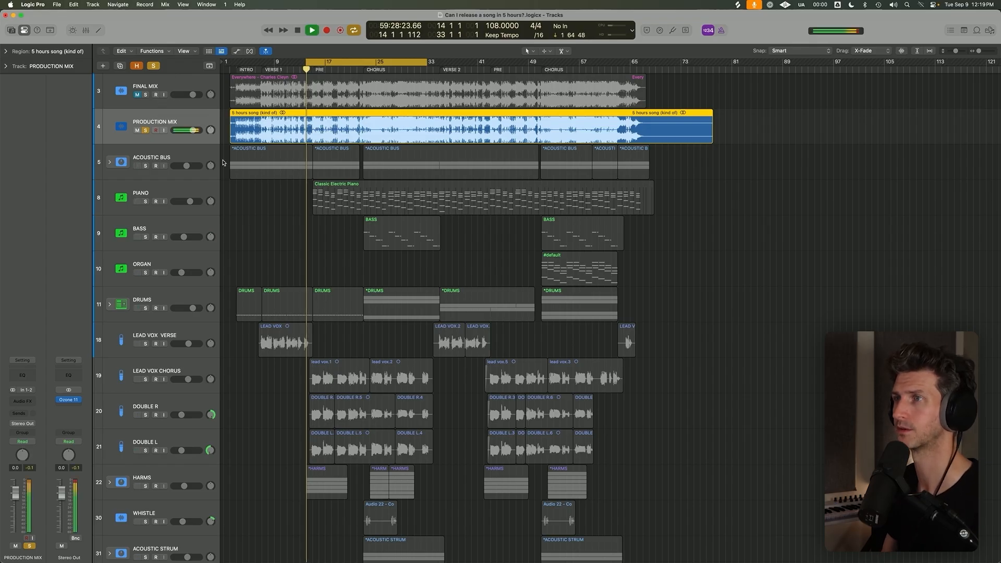
{"action": "key", "text": "super+Right"}
{"action": "key", "text": "c"}
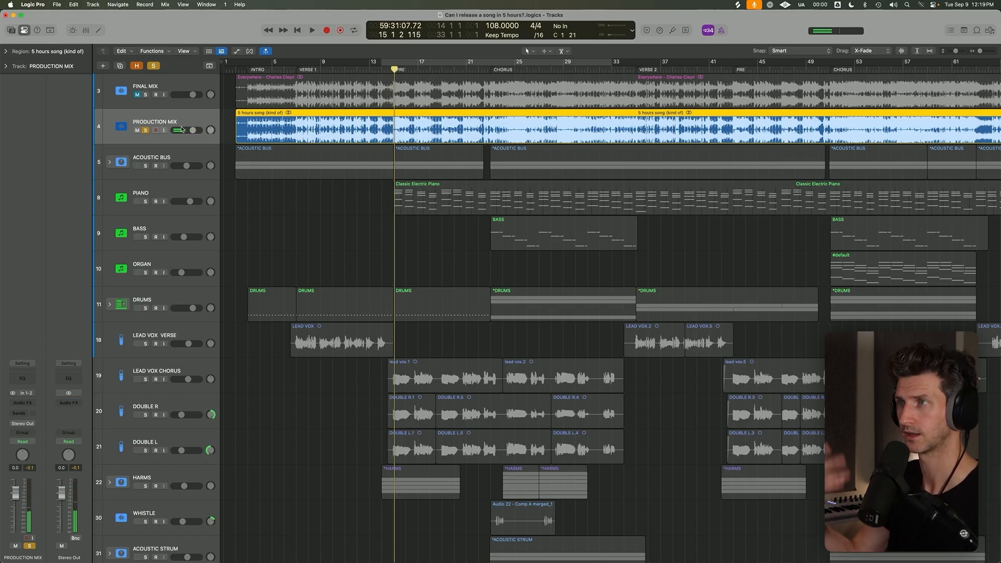
{"action": "left_click", "coordinate": [387, 69]}
{"action": "key", "text": "space"}
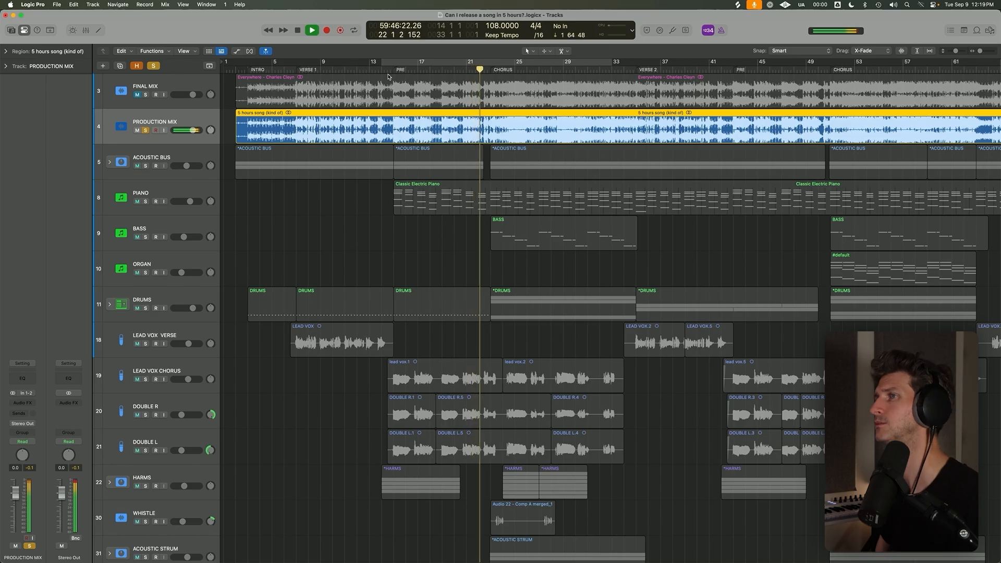
Set the cycle range from bar 14 to bar 39 and enlarge the track heights while the production mix plays.
{"action": "key", "text": "super+Left"}
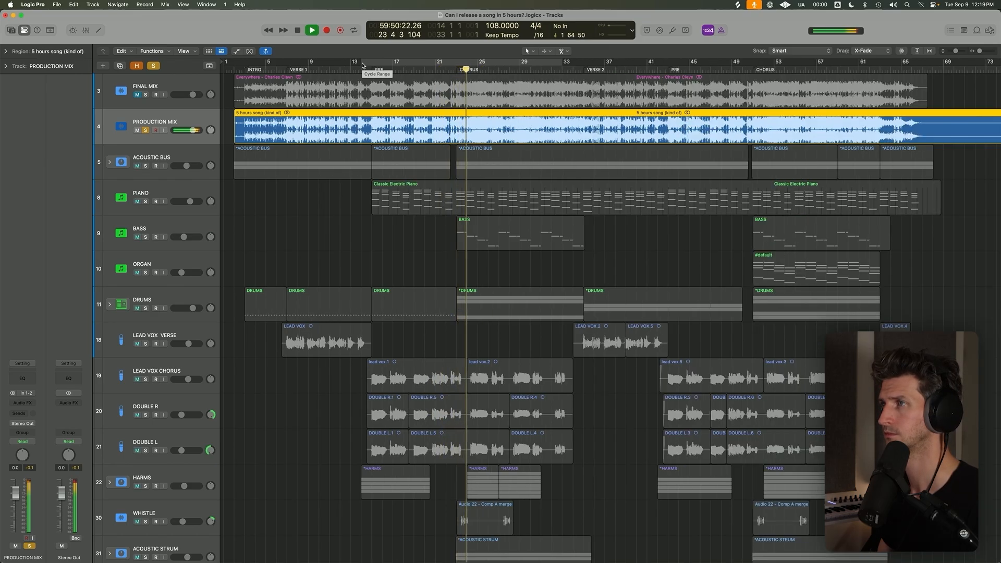
{"action": "left_click_drag", "start_coordinate": [362, 65], "coordinate": [627, 65]}
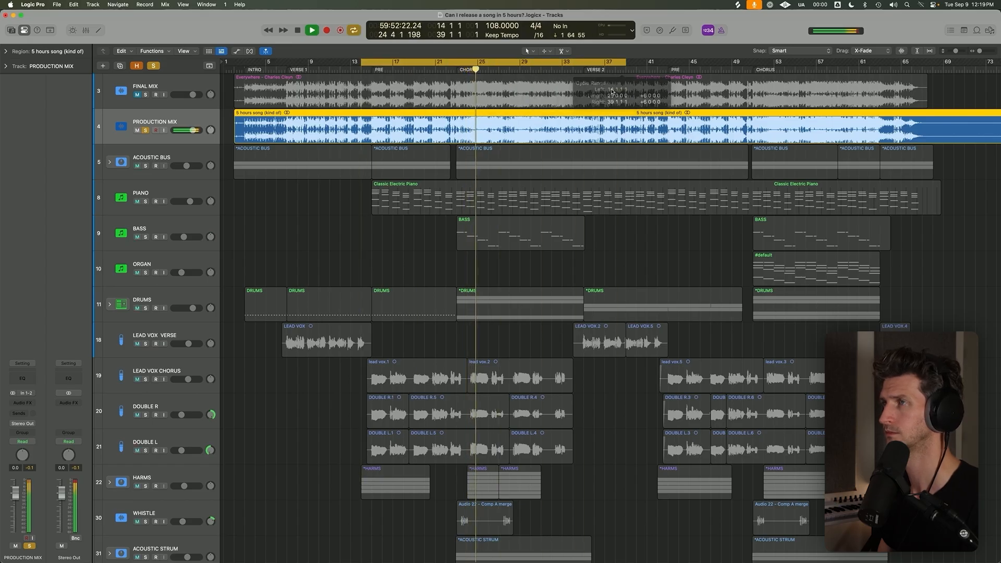
{"action": "scroll", "coordinate": [249, 180], "scroll_direction": "up", "scroll_amount": 5}
{"action": "scroll", "coordinate": [250, 180], "scroll_direction": "down", "scroll_amount": 3}
{"action": "scroll", "coordinate": [250, 180], "scroll_direction": "down", "scroll_amount": 5}
{"action": "scroll", "coordinate": [249, 176], "scroll_direction": "up", "scroll_amount": 5}
Switch the solo from PRODUCTION MIX to FINAL MIX and play the final mix from bar 14 for comparison.
{"action": "left_click", "coordinate": [191, 85]}
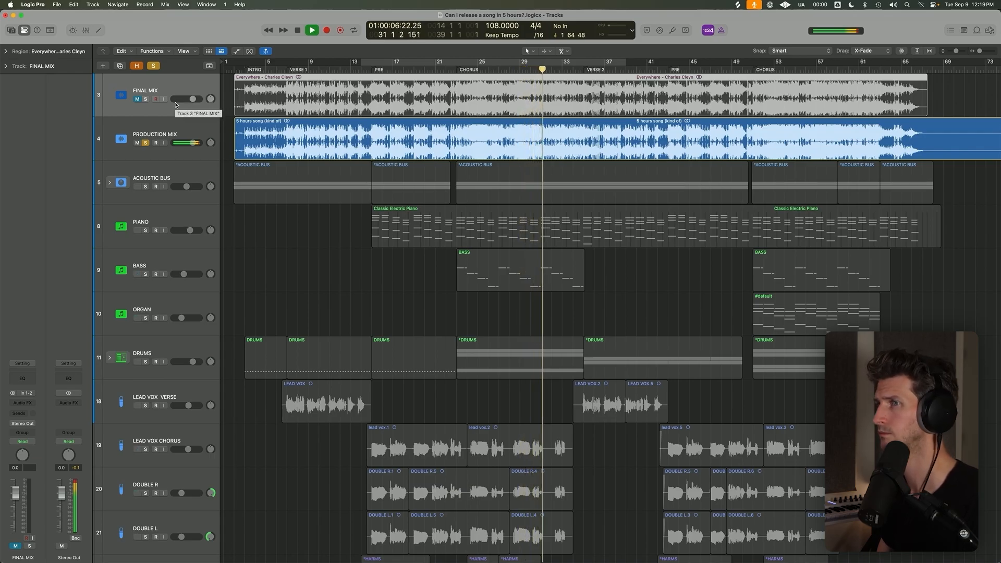
{"action": "left_click", "coordinate": [145, 99]}
{"action": "key", "text": "space"}
{"action": "left_click", "coordinate": [145, 142]}
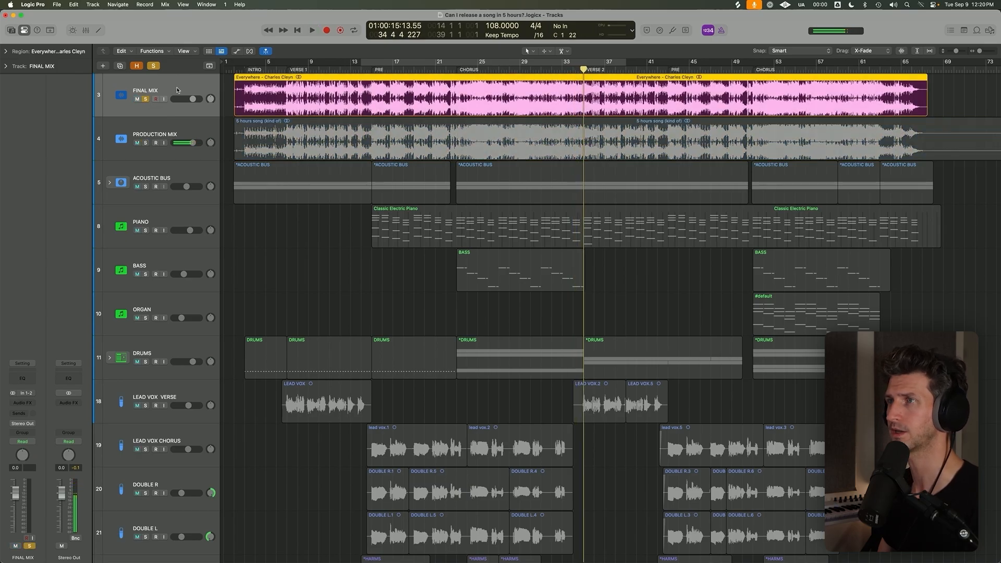
{"action": "left_click", "coordinate": [363, 68]}
{"action": "key", "text": "space"}
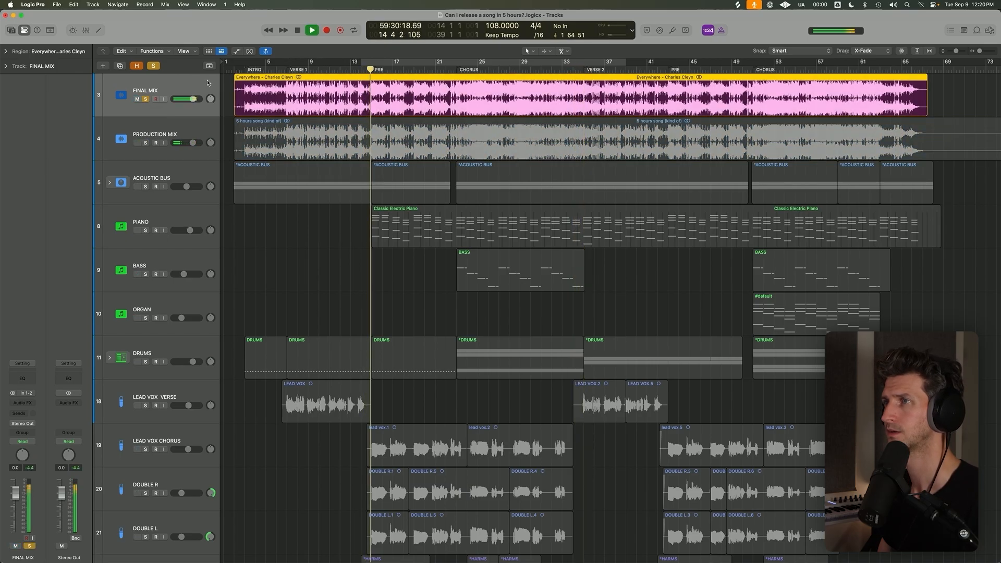